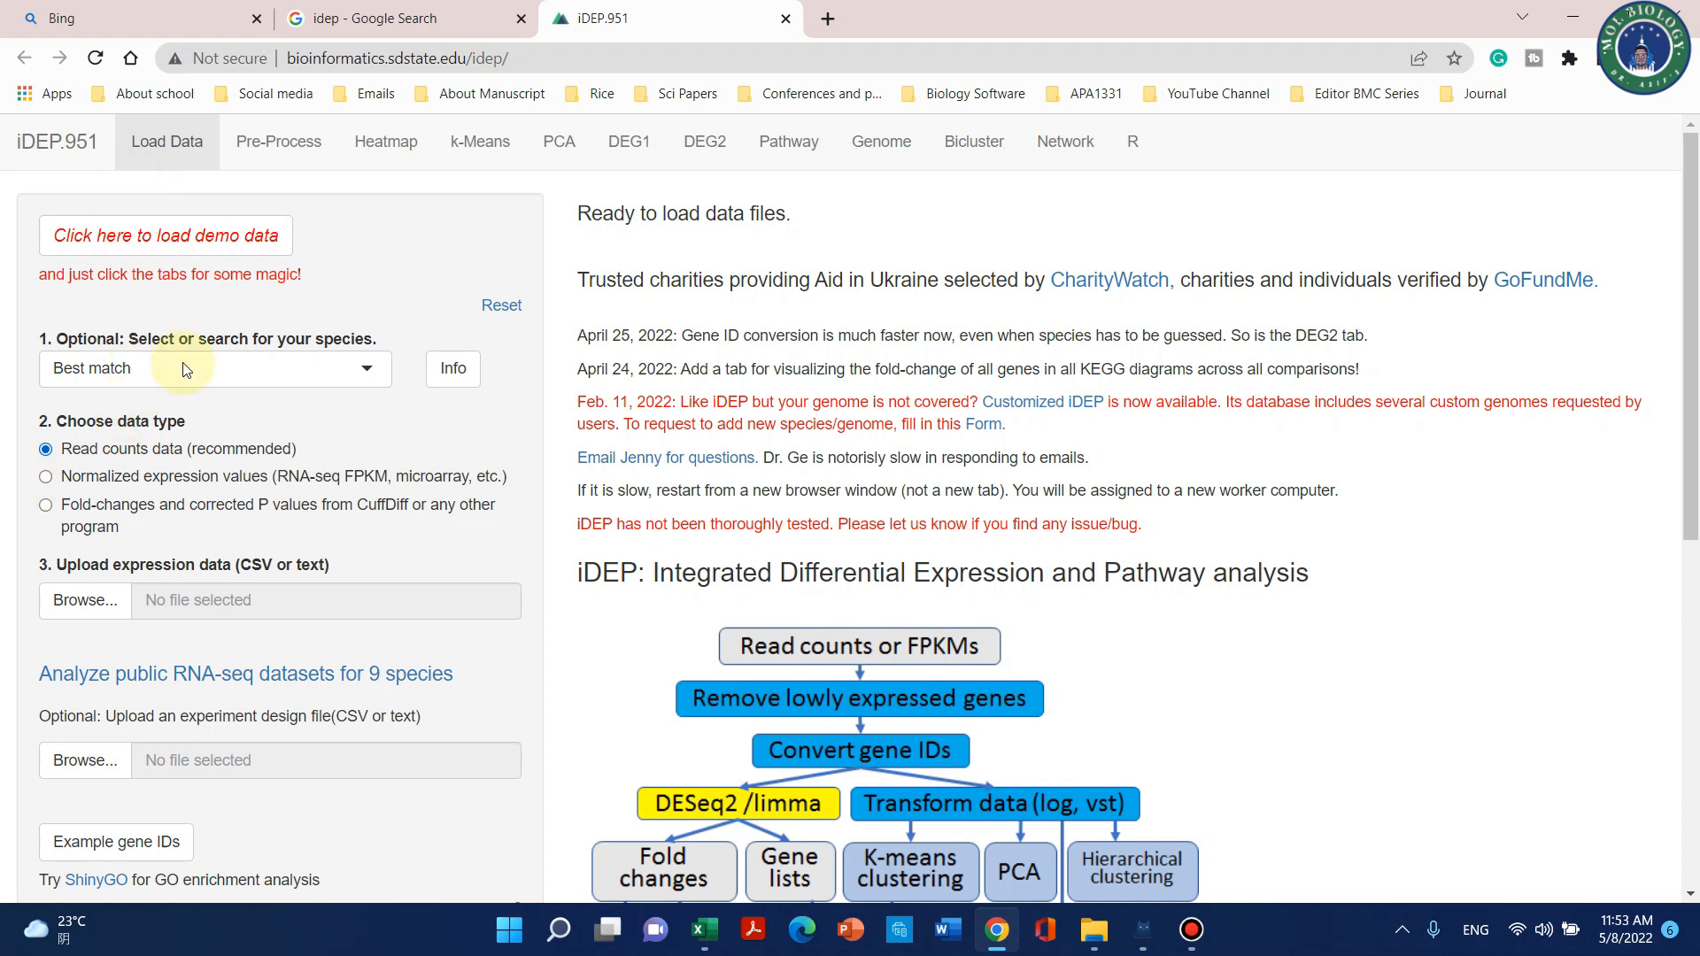
Examine the iDEP Load Data page, including the species, data type and upload options and the workflow diagram.
{"action": "scroll", "coordinate": [304, 561], "scroll_direction": "down", "scroll_amount": 4}
{"action": "scroll", "coordinate": [496, 593], "scroll_direction": "down", "scroll_amount": 2}
{"action": "scroll", "coordinate": [235, 581], "scroll_direction": "up", "scroll_amount": 4}
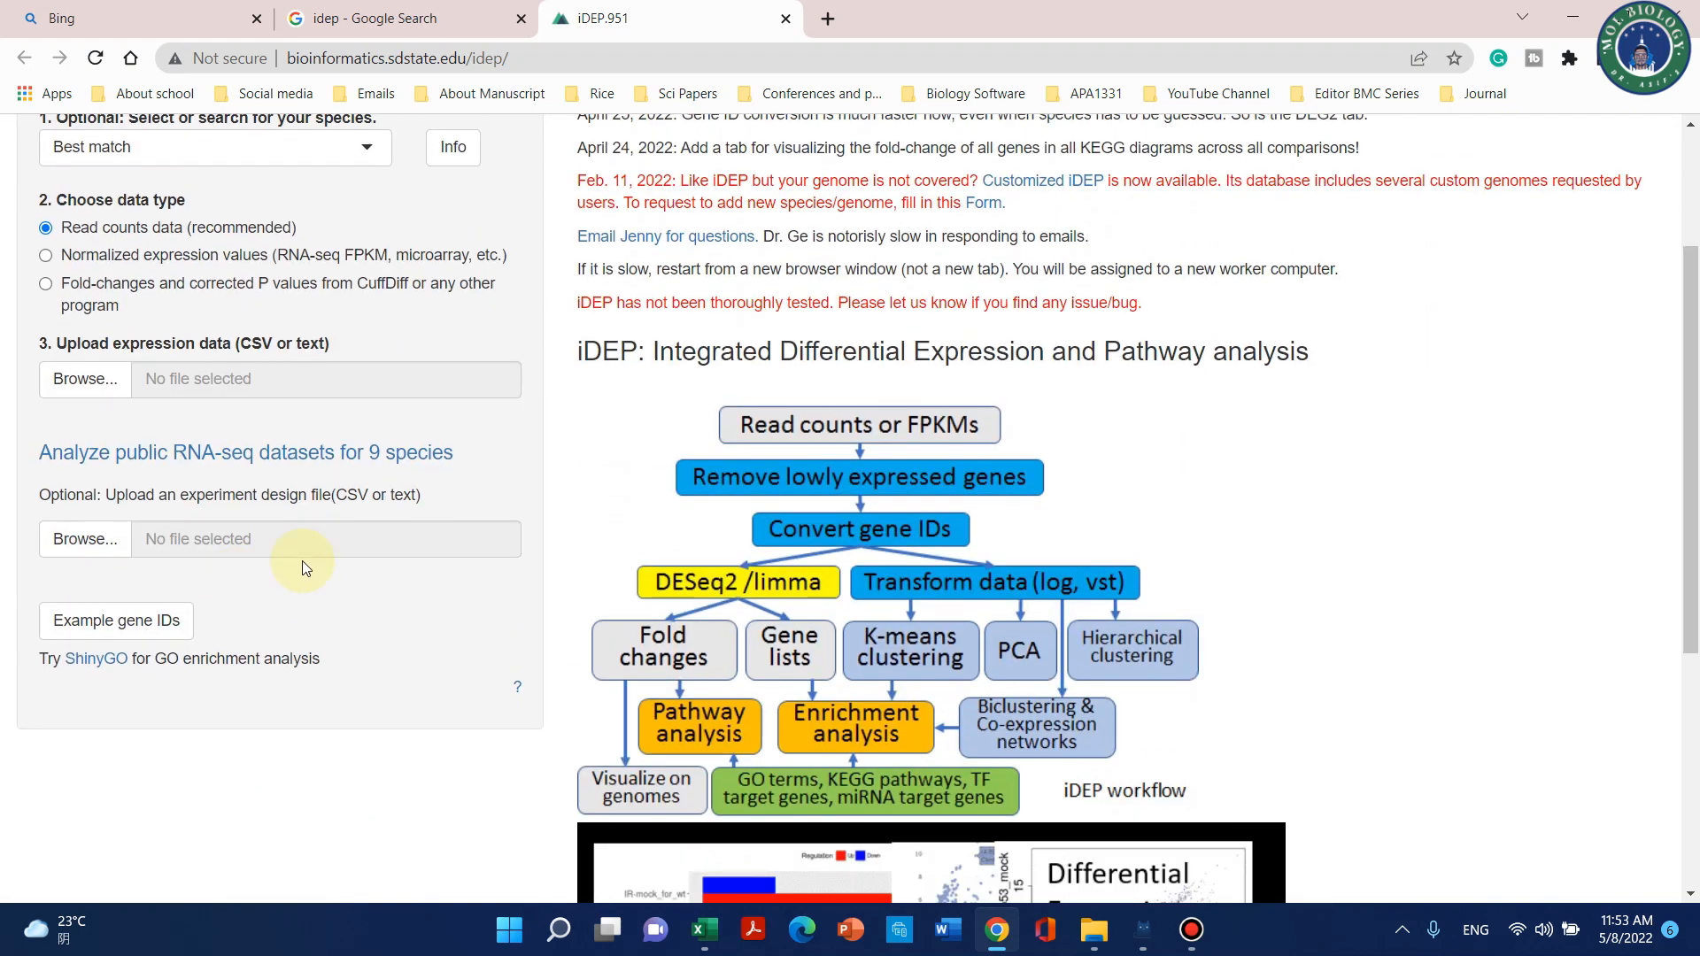
{"action": "scroll", "coordinate": [740, 387], "scroll_direction": "up", "scroll_amount": 3}
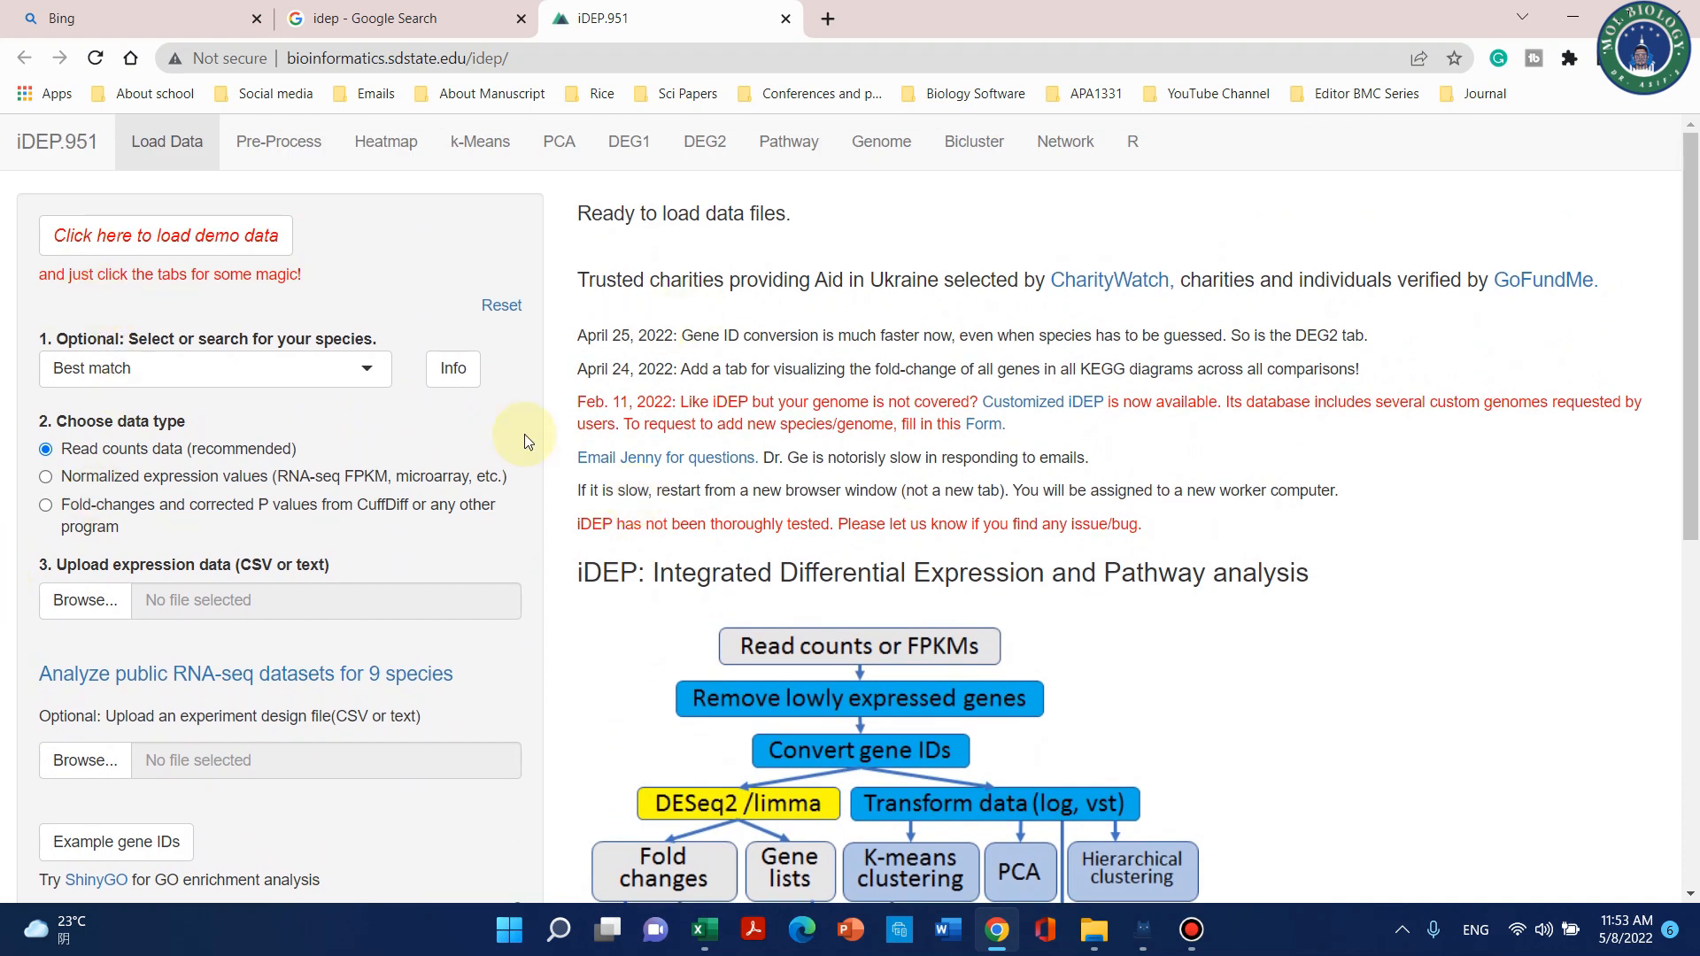
{"action": "scroll", "coordinate": [524, 434], "scroll_direction": "down", "scroll_amount": 3}
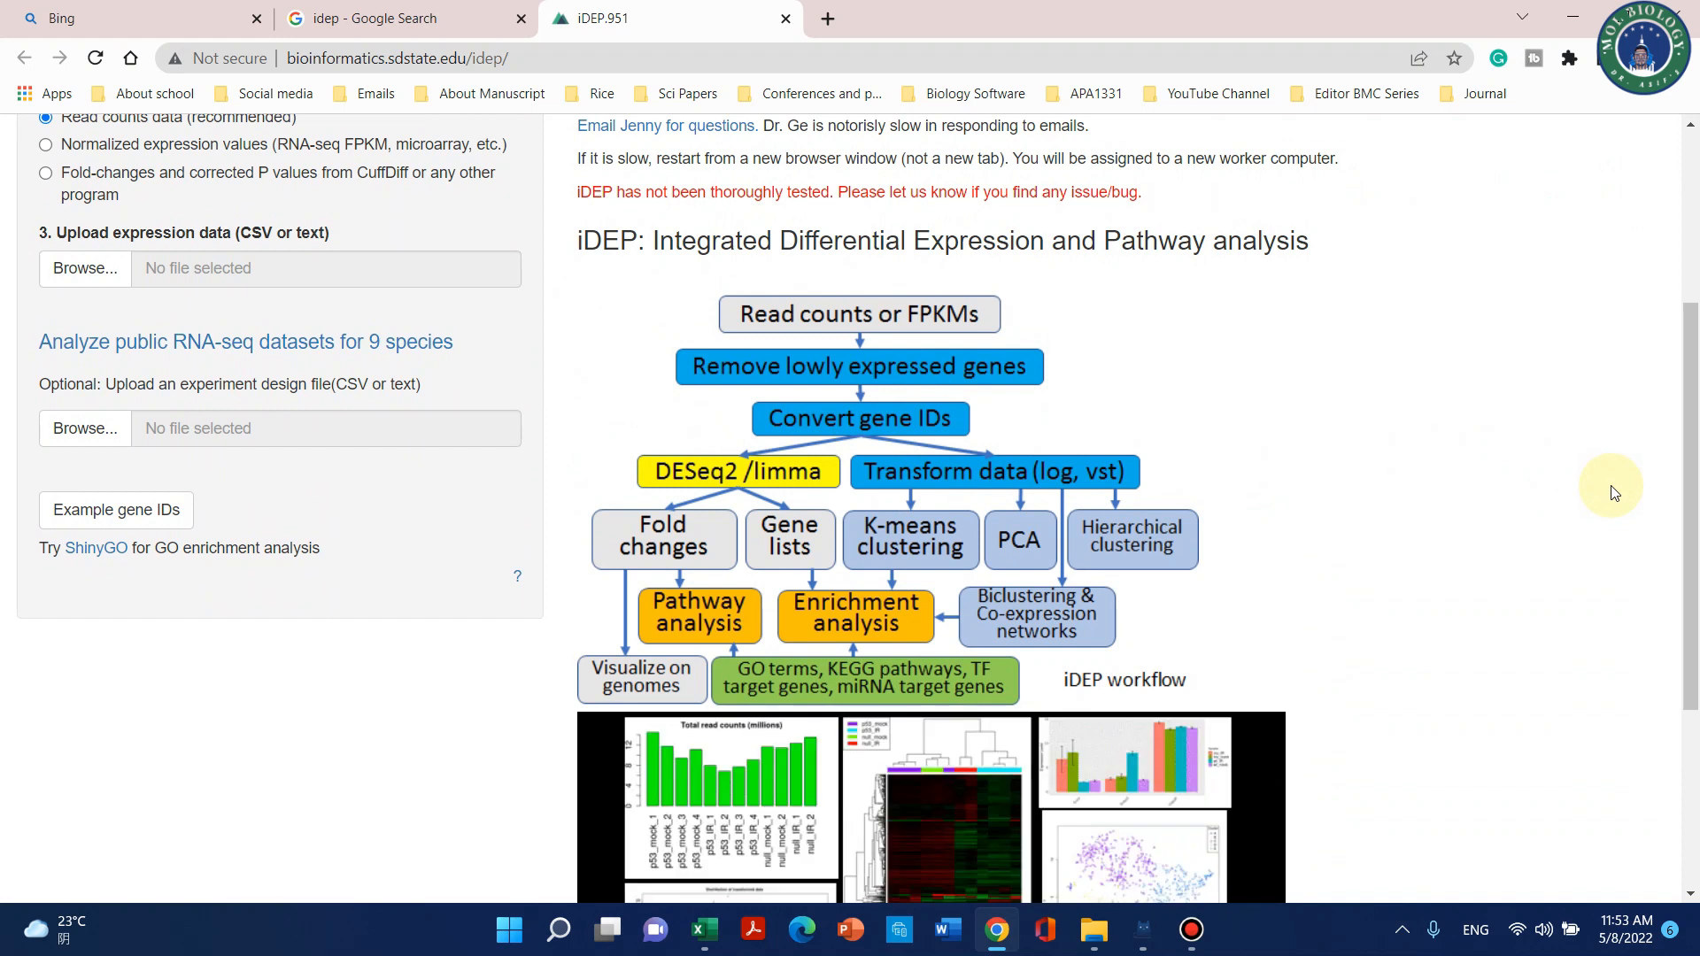
{"action": "scroll", "coordinate": [1613, 493], "scroll_direction": "up", "scroll_amount": 3}
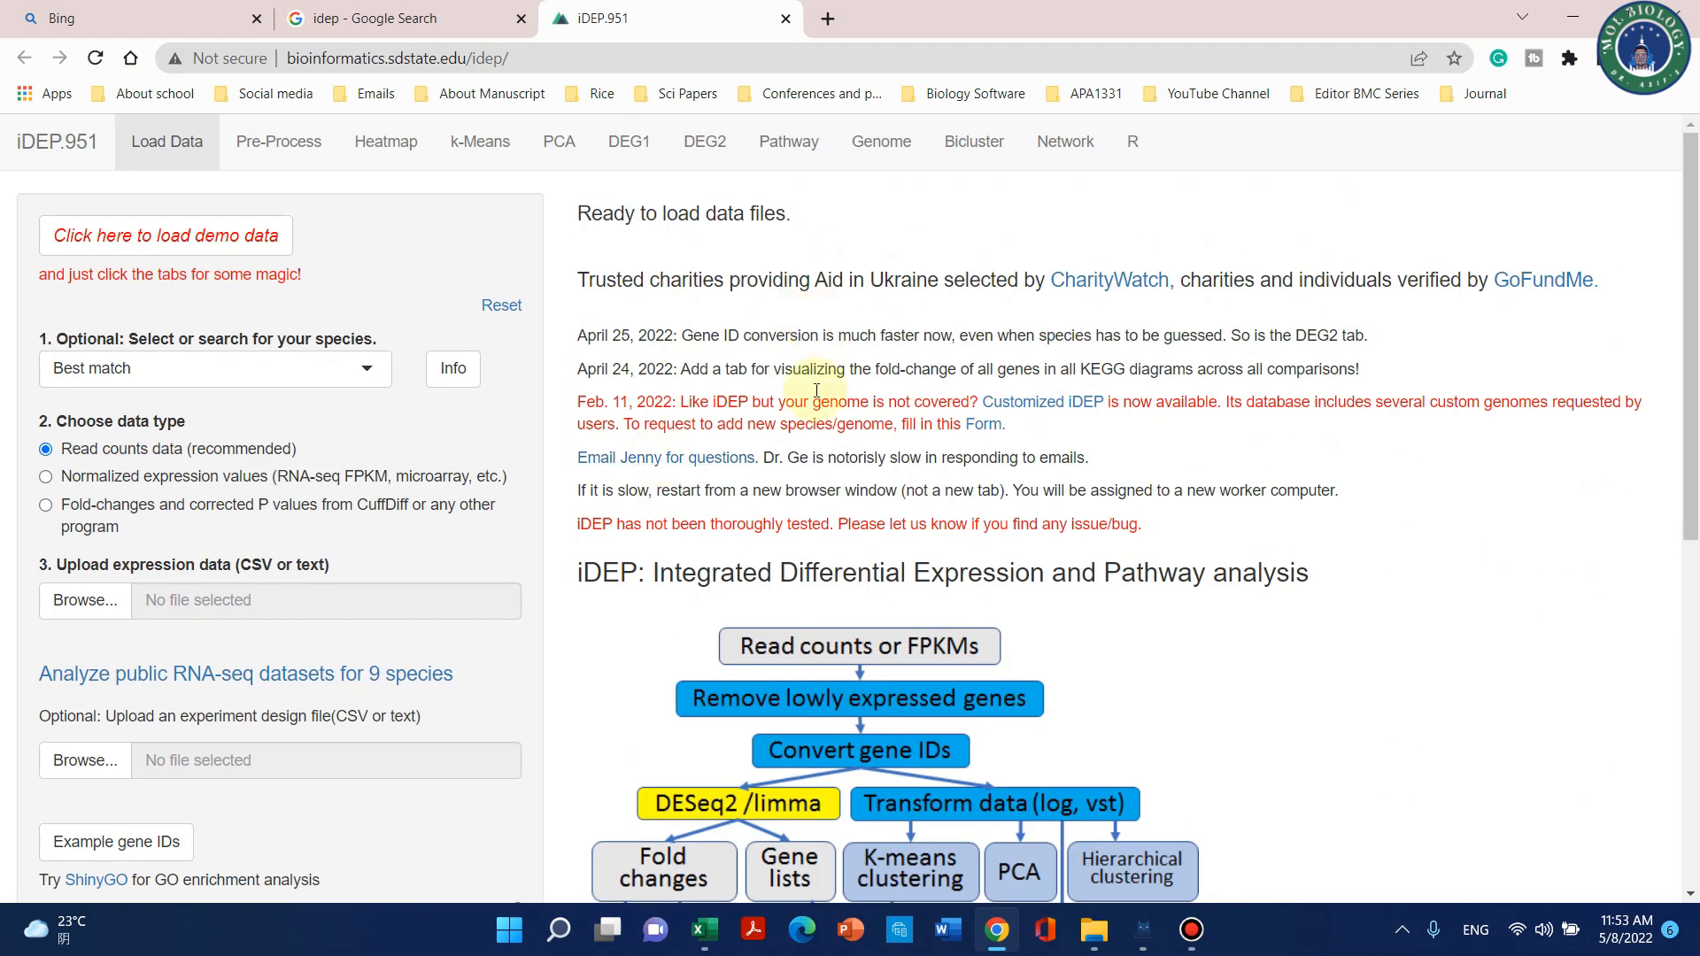
{"action": "scroll", "coordinate": [410, 457], "scroll_direction": "down", "scroll_amount": 1}
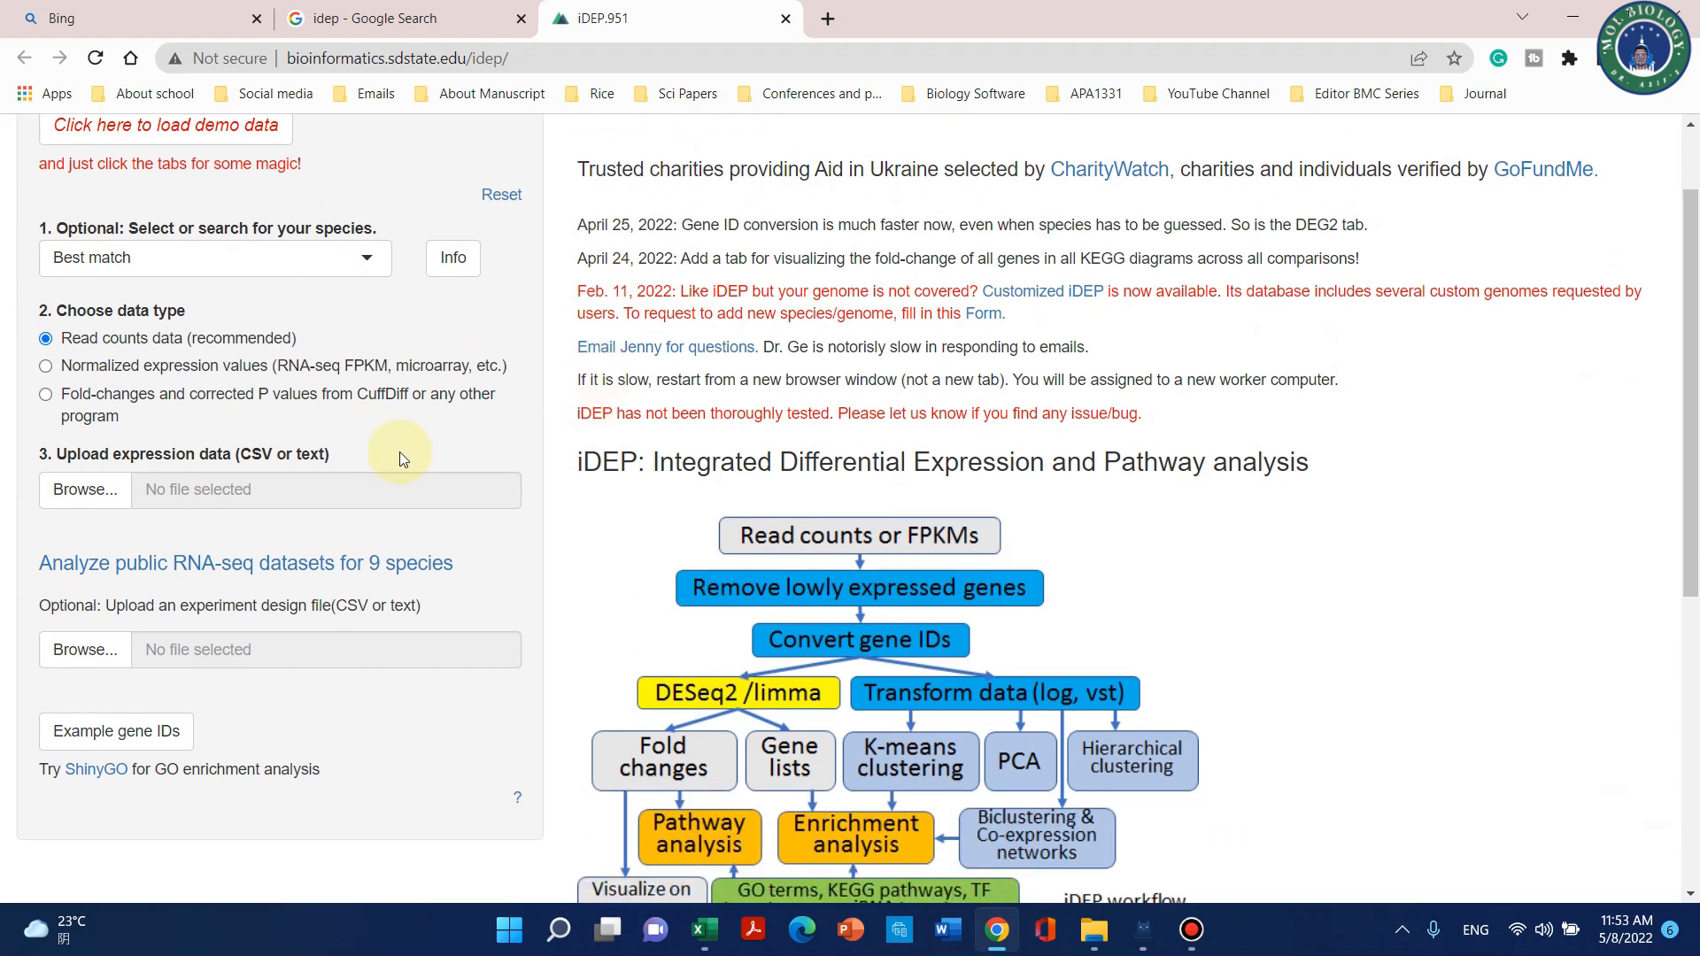
{"action": "scroll", "coordinate": [721, 598], "scroll_direction": "down", "scroll_amount": 5}
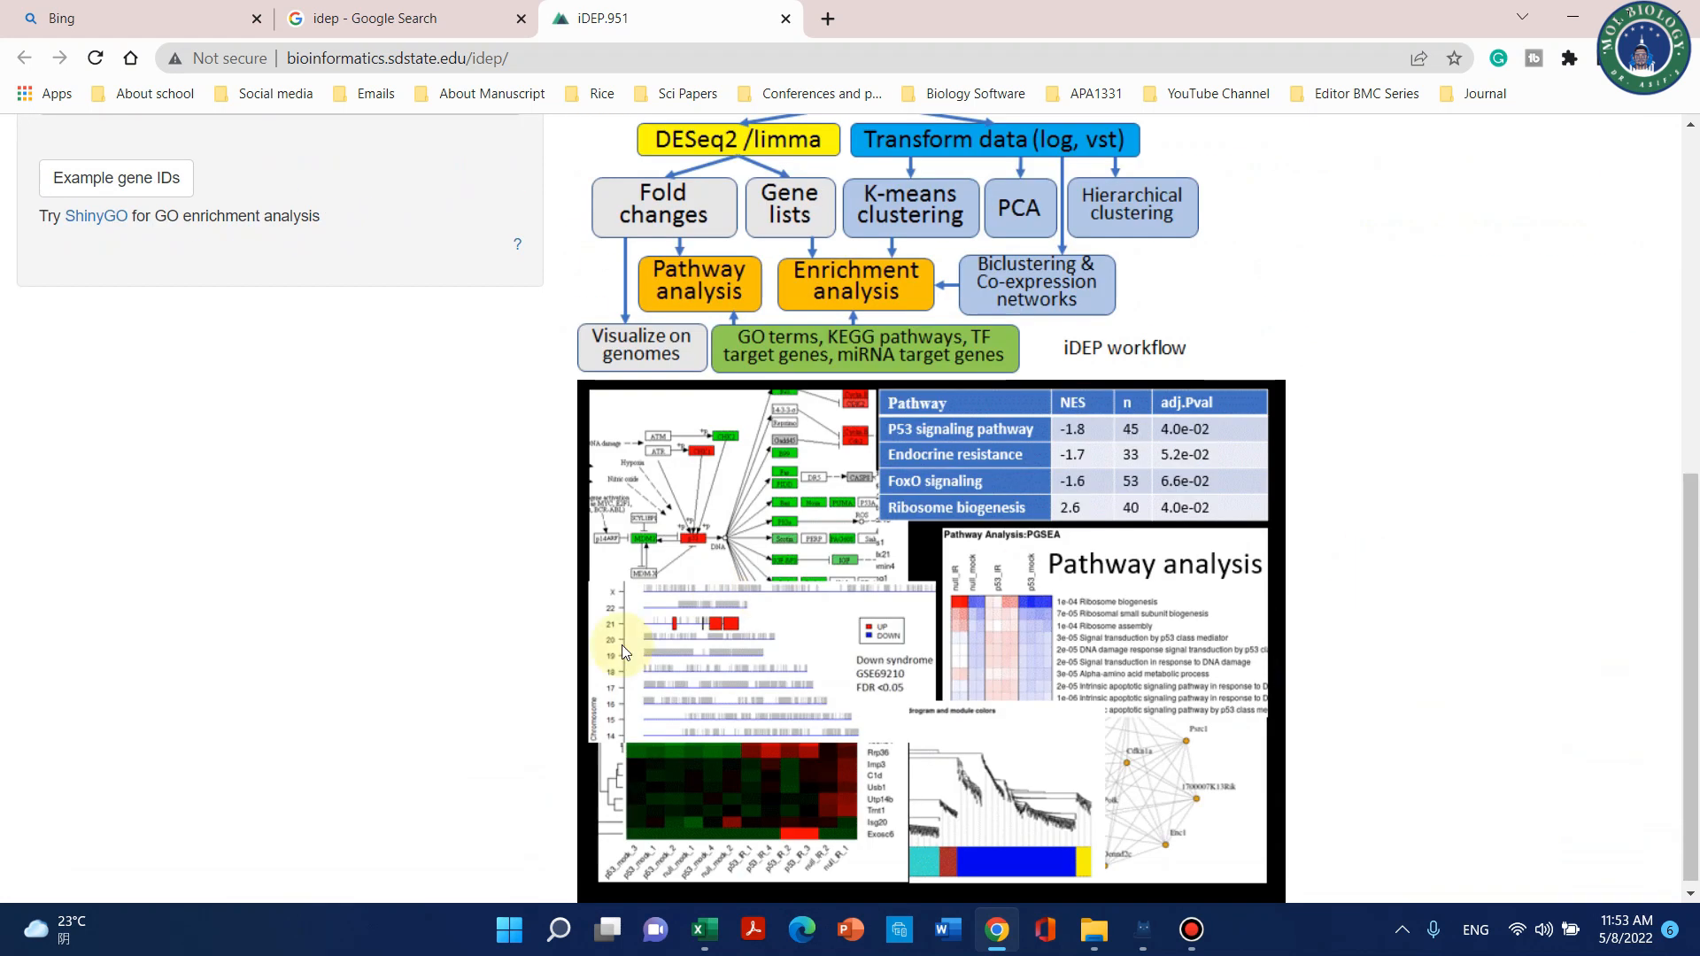
{"action": "scroll", "coordinate": [434, 544], "scroll_direction": "up", "scroll_amount": 6}
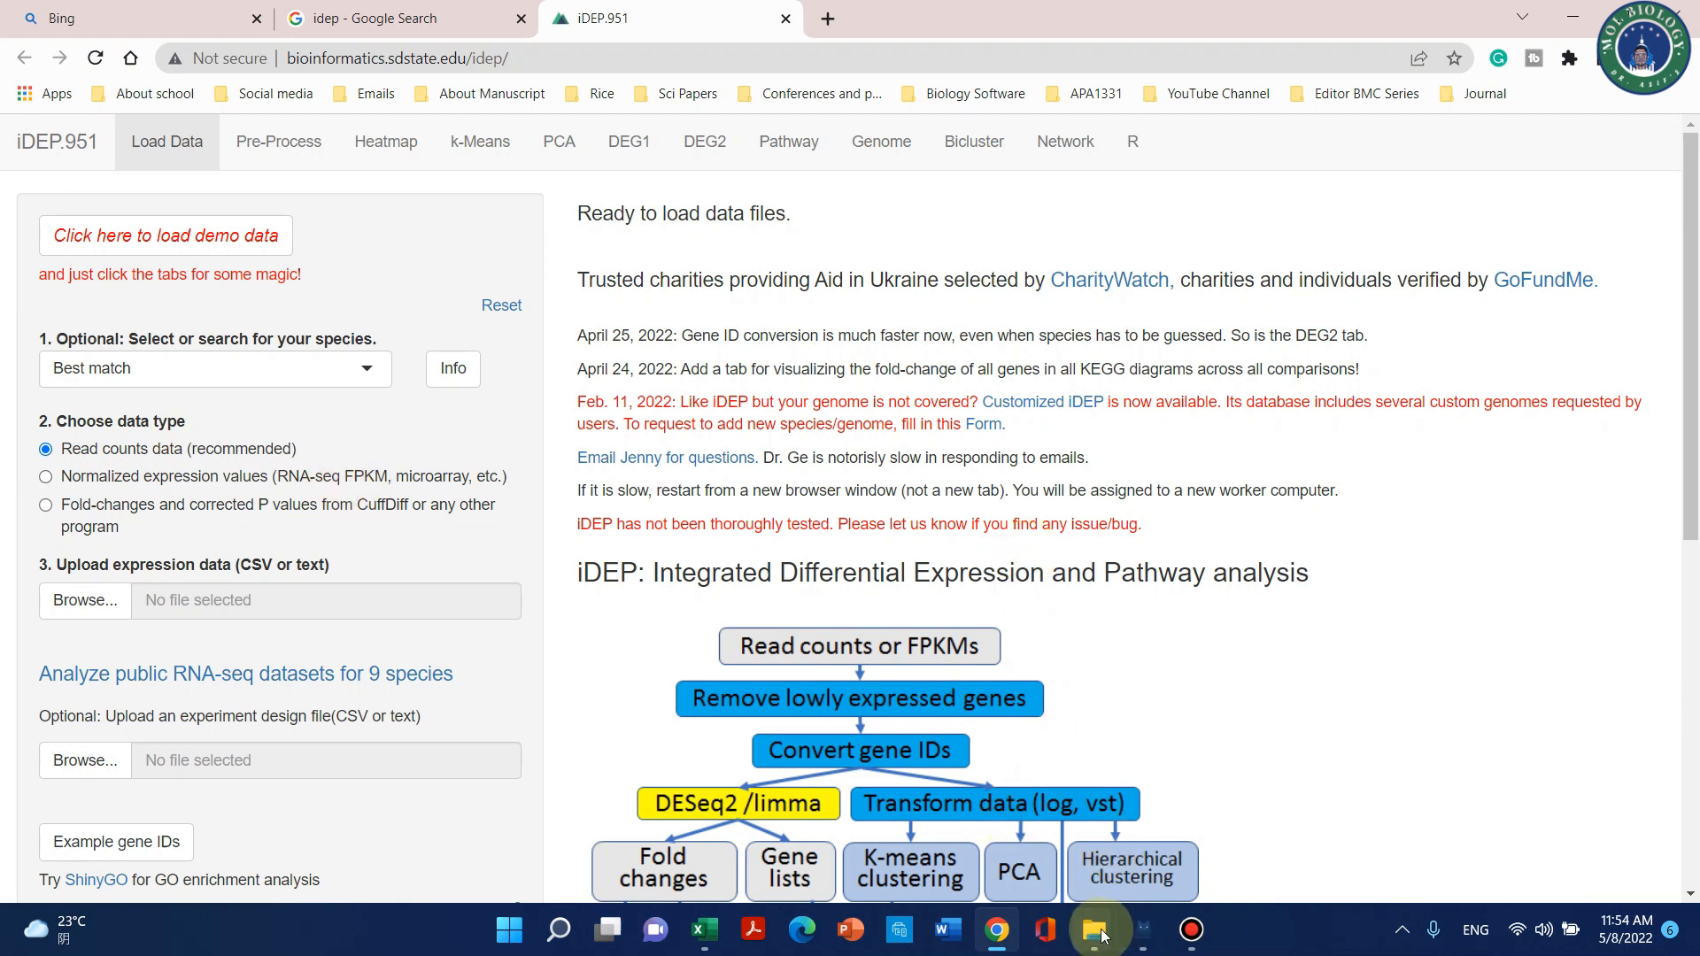
Switch to File Explorer's OE2018H1678S-售后-1102 folder and review the counts, FPKM, all-gene and differential-gene files.
{"action": "mouse_move", "coordinate": [1107, 931]}
{"action": "mouse_move", "coordinate": [1163, 880]}
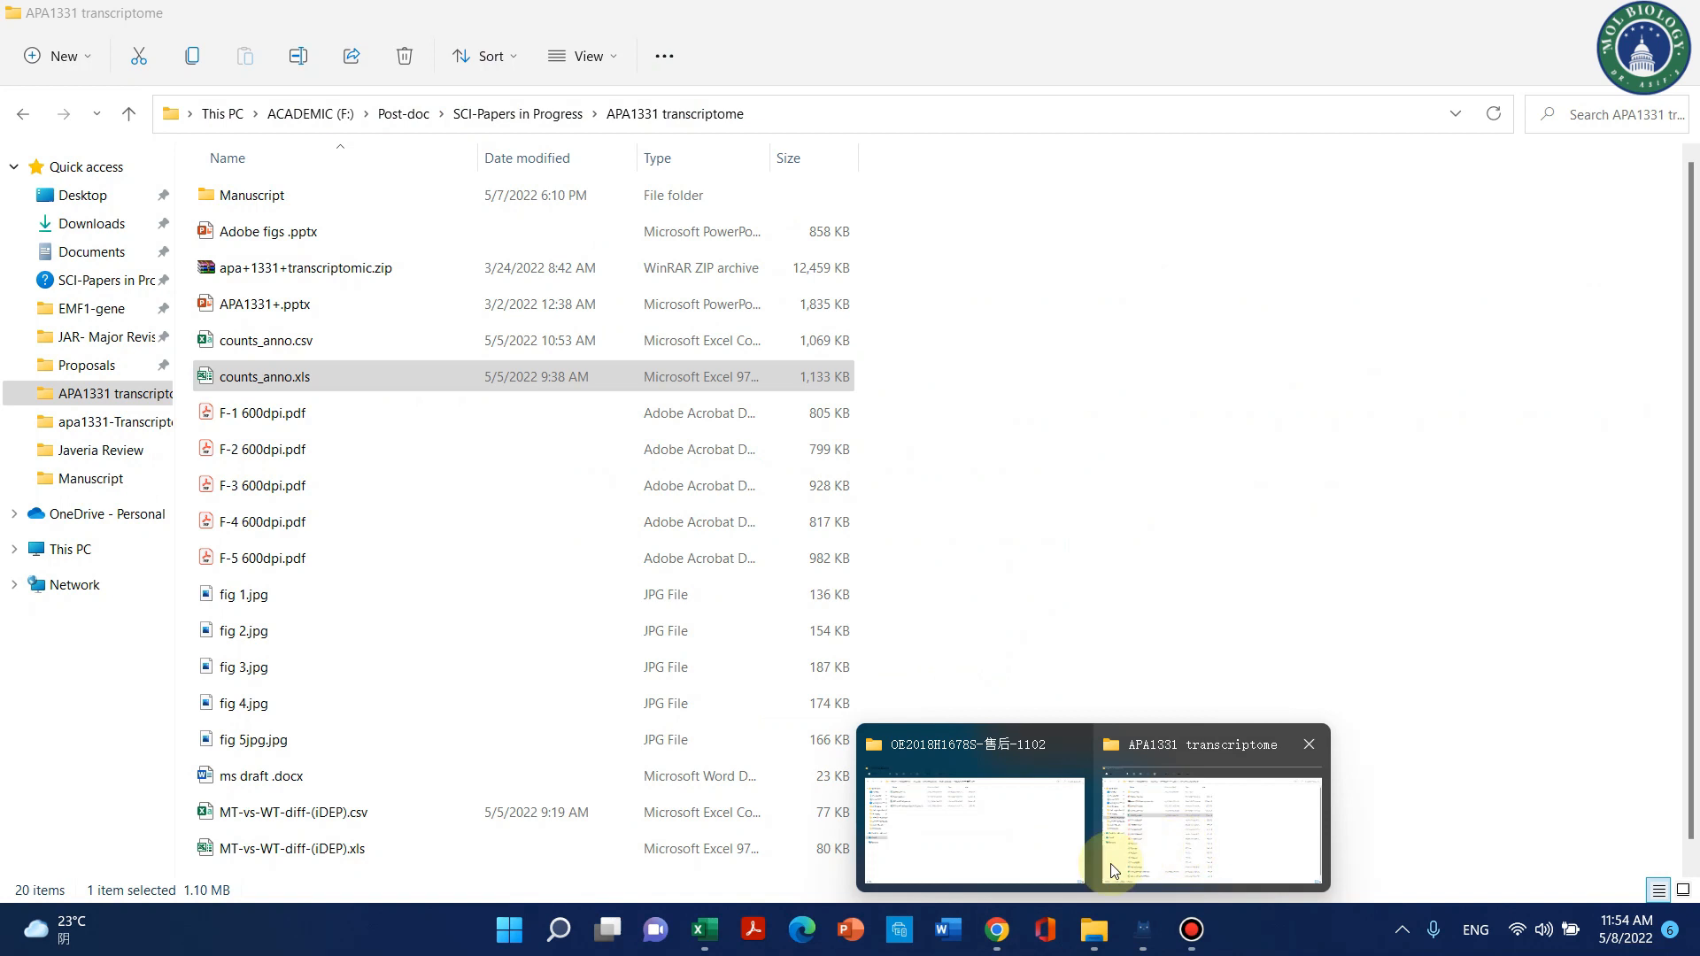
{"action": "left_click", "coordinate": [1018, 850]}
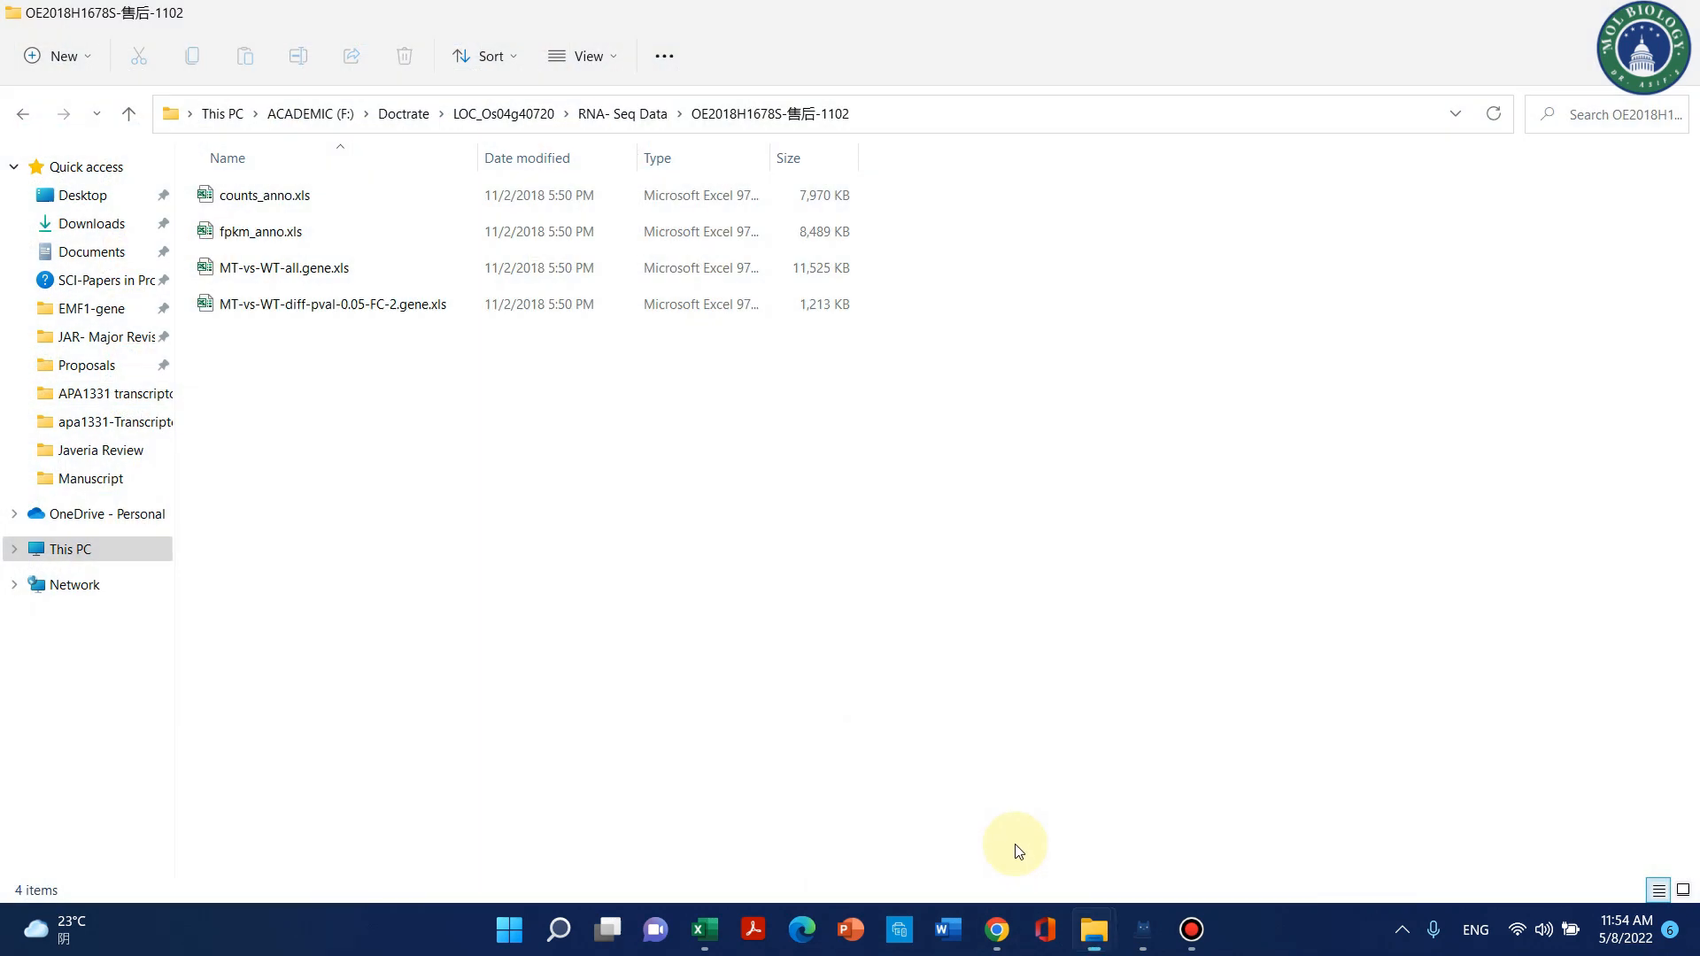
{"action": "left_click", "coordinate": [430, 195]}
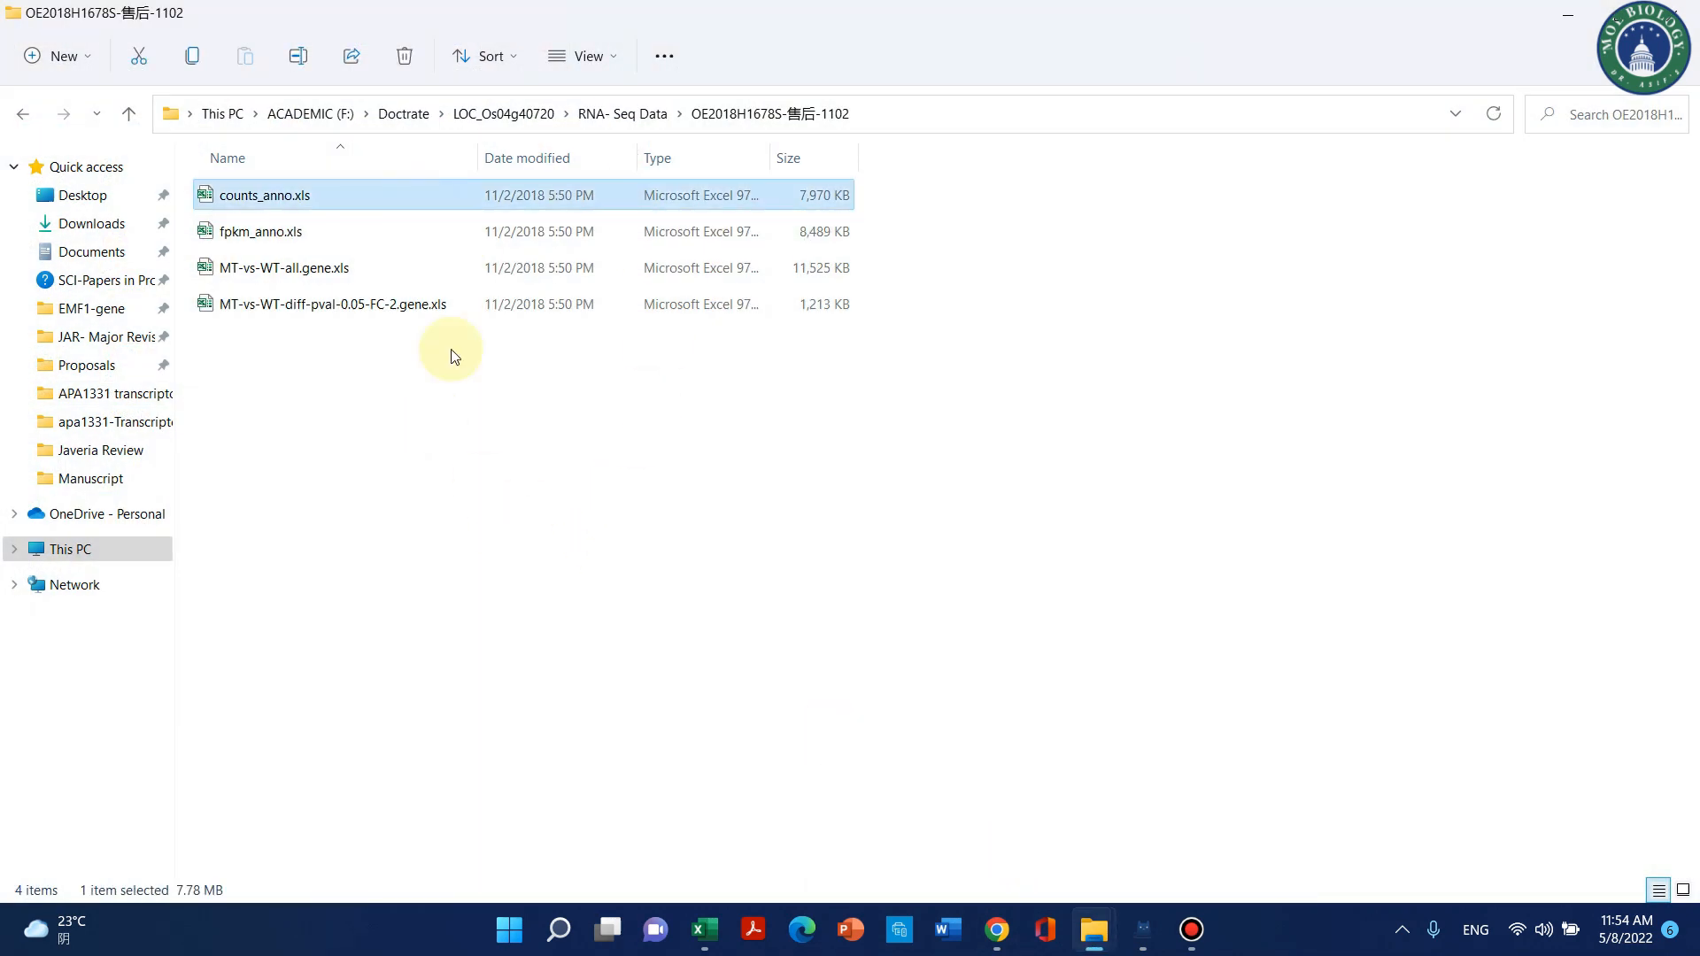
{"action": "left_click", "coordinate": [269, 239]}
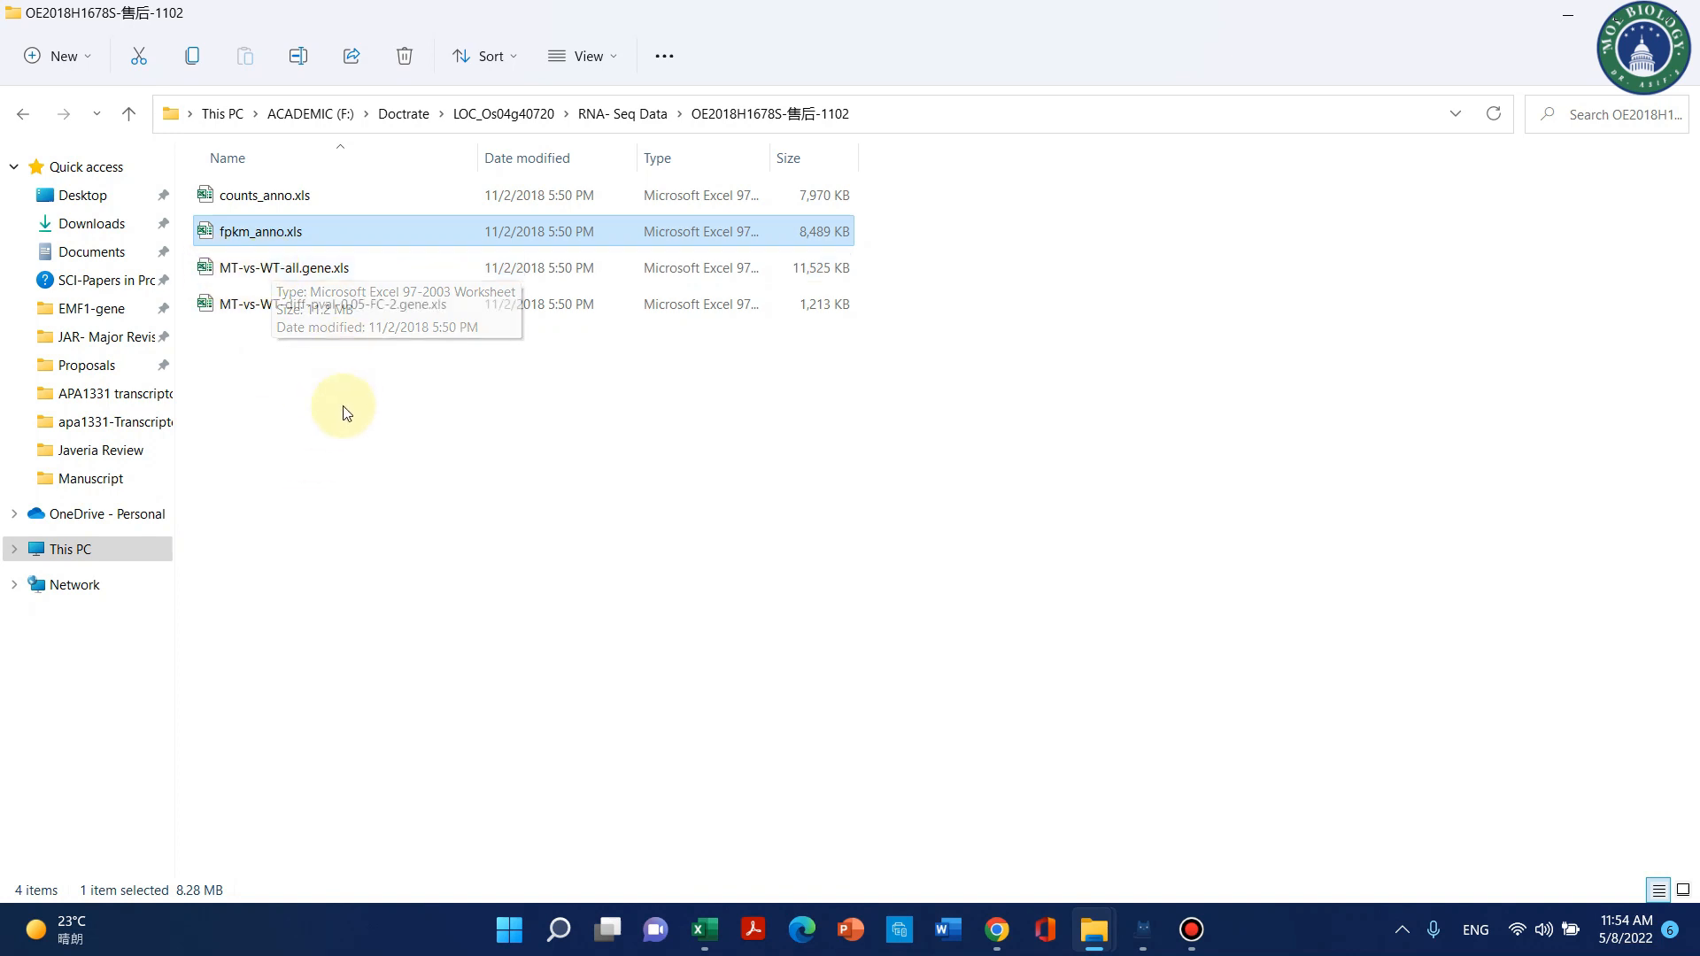
{"action": "left_click", "coordinate": [380, 270]}
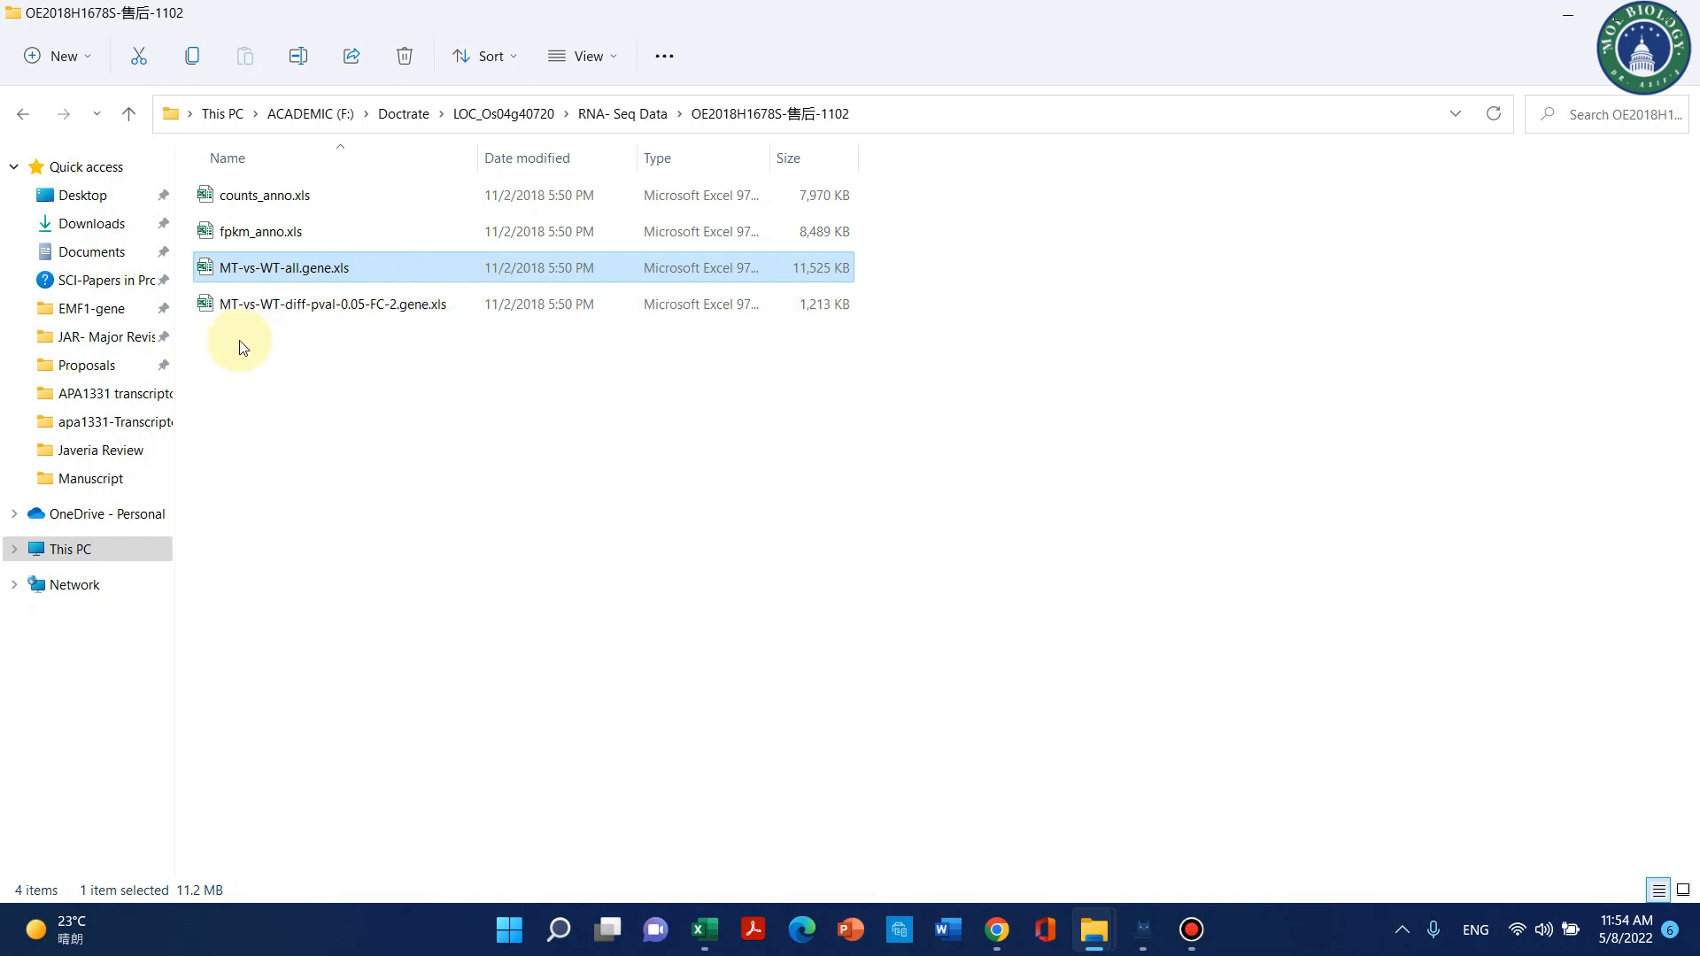
{"action": "left_click", "coordinate": [296, 315]}
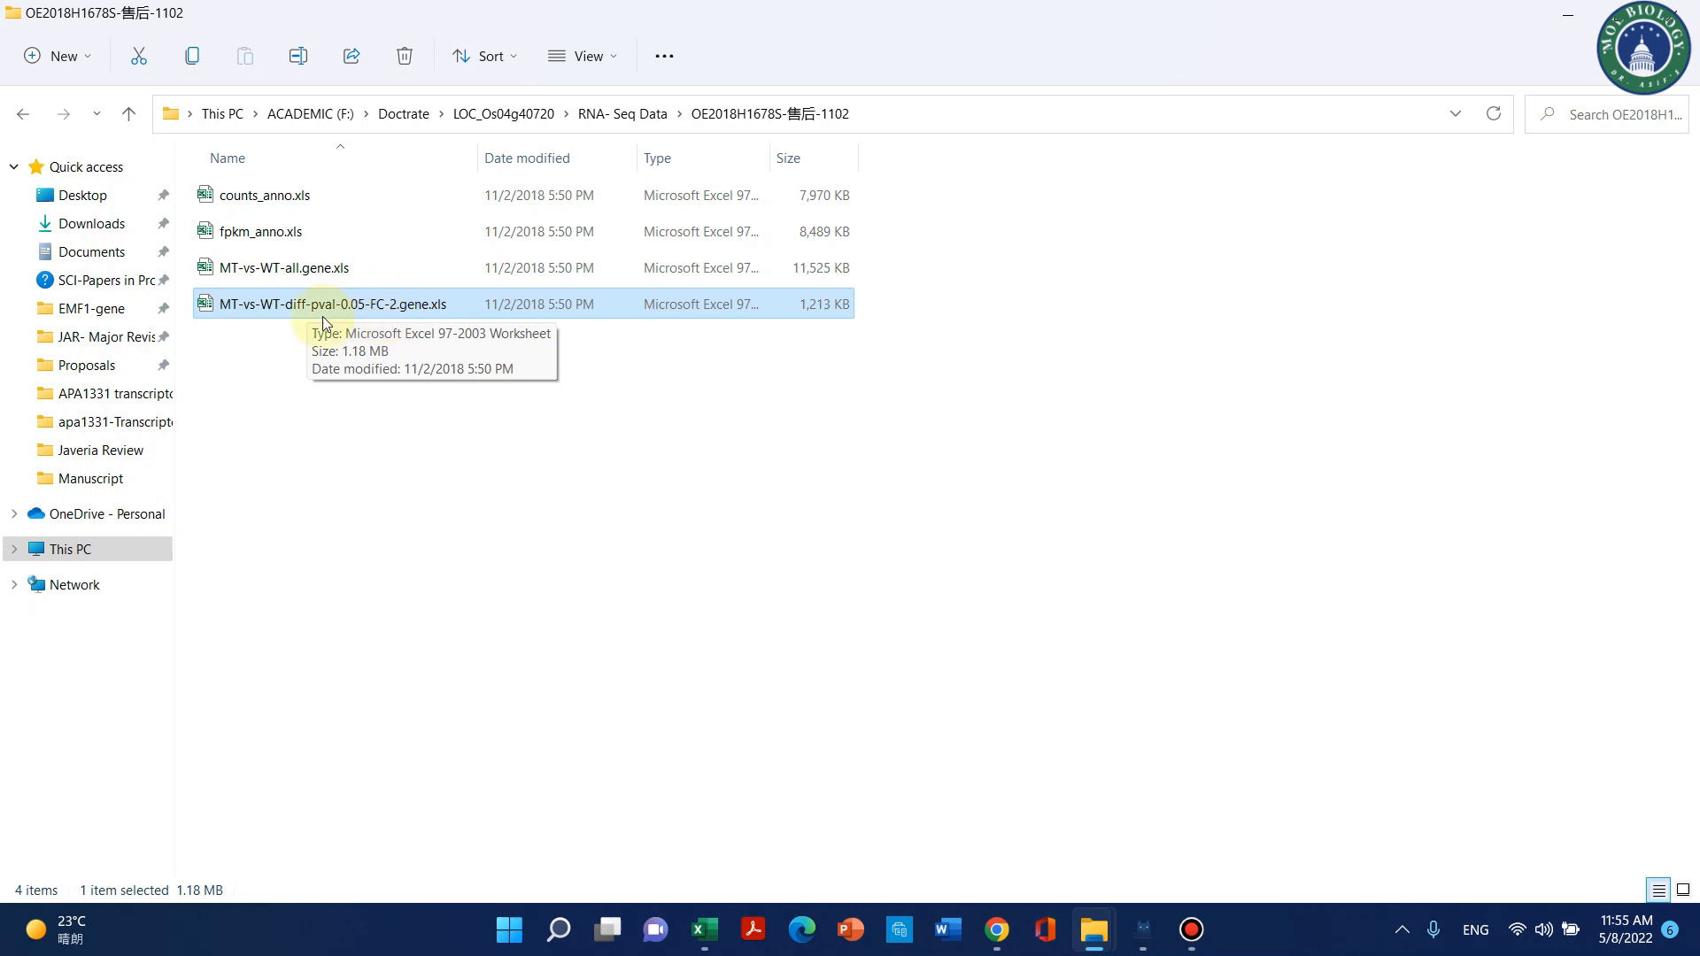
{"action": "left_click", "coordinate": [298, 310]}
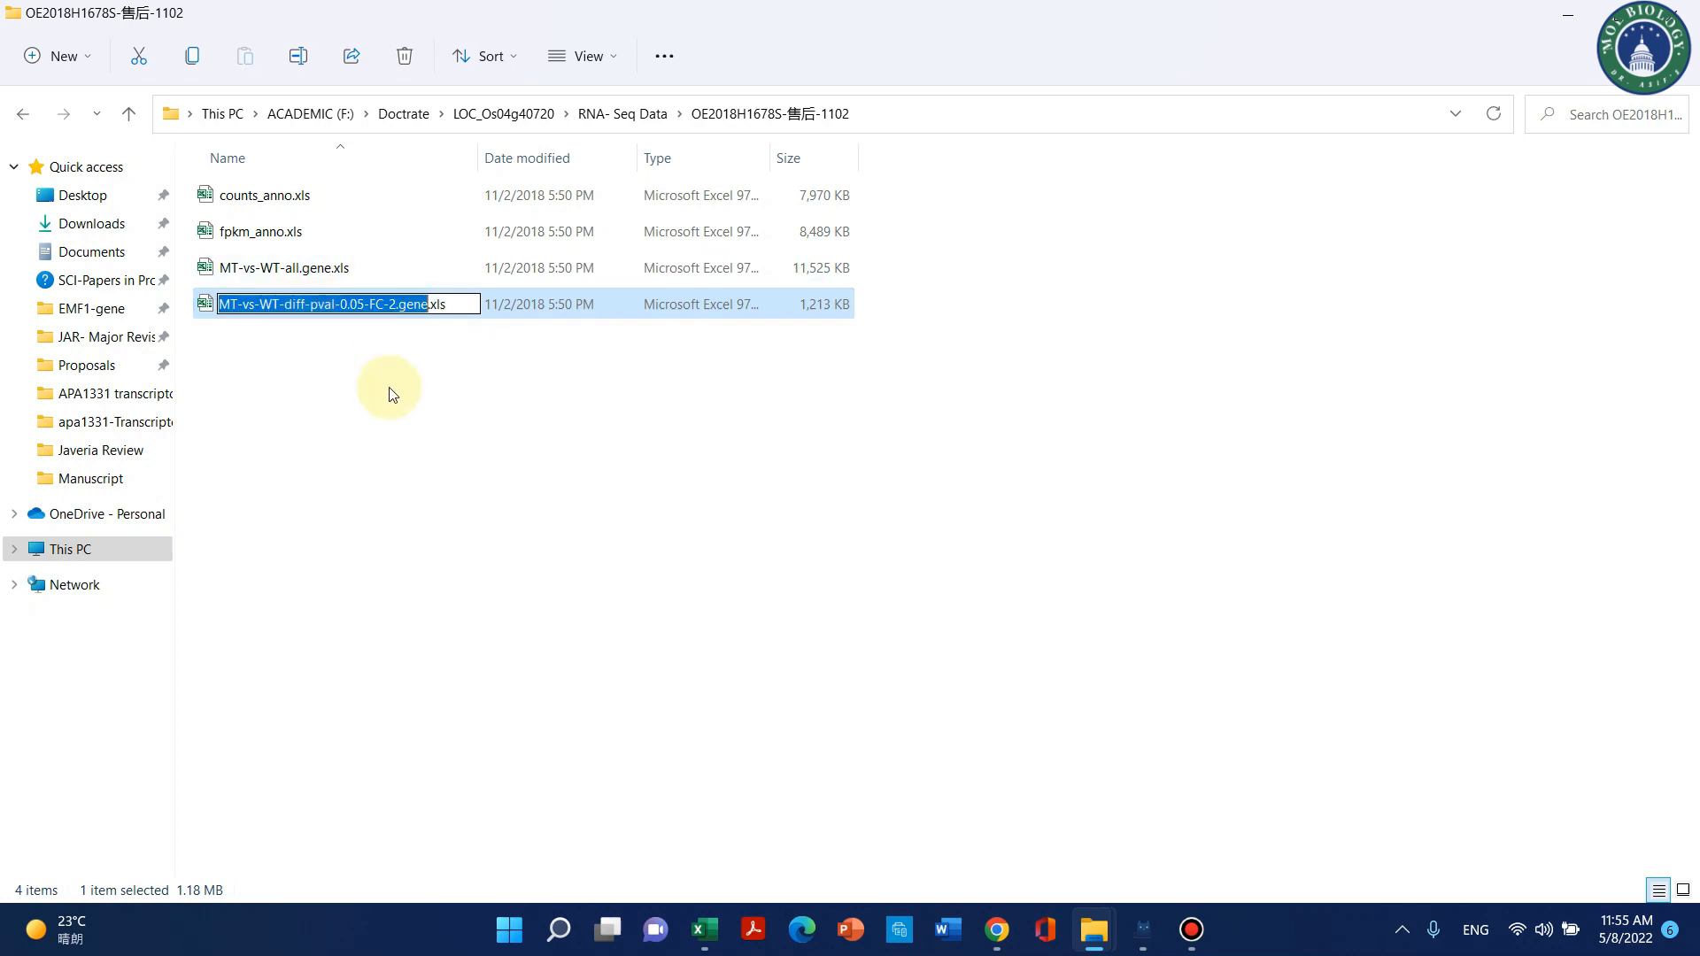
{"action": "left_click", "coordinate": [379, 383]}
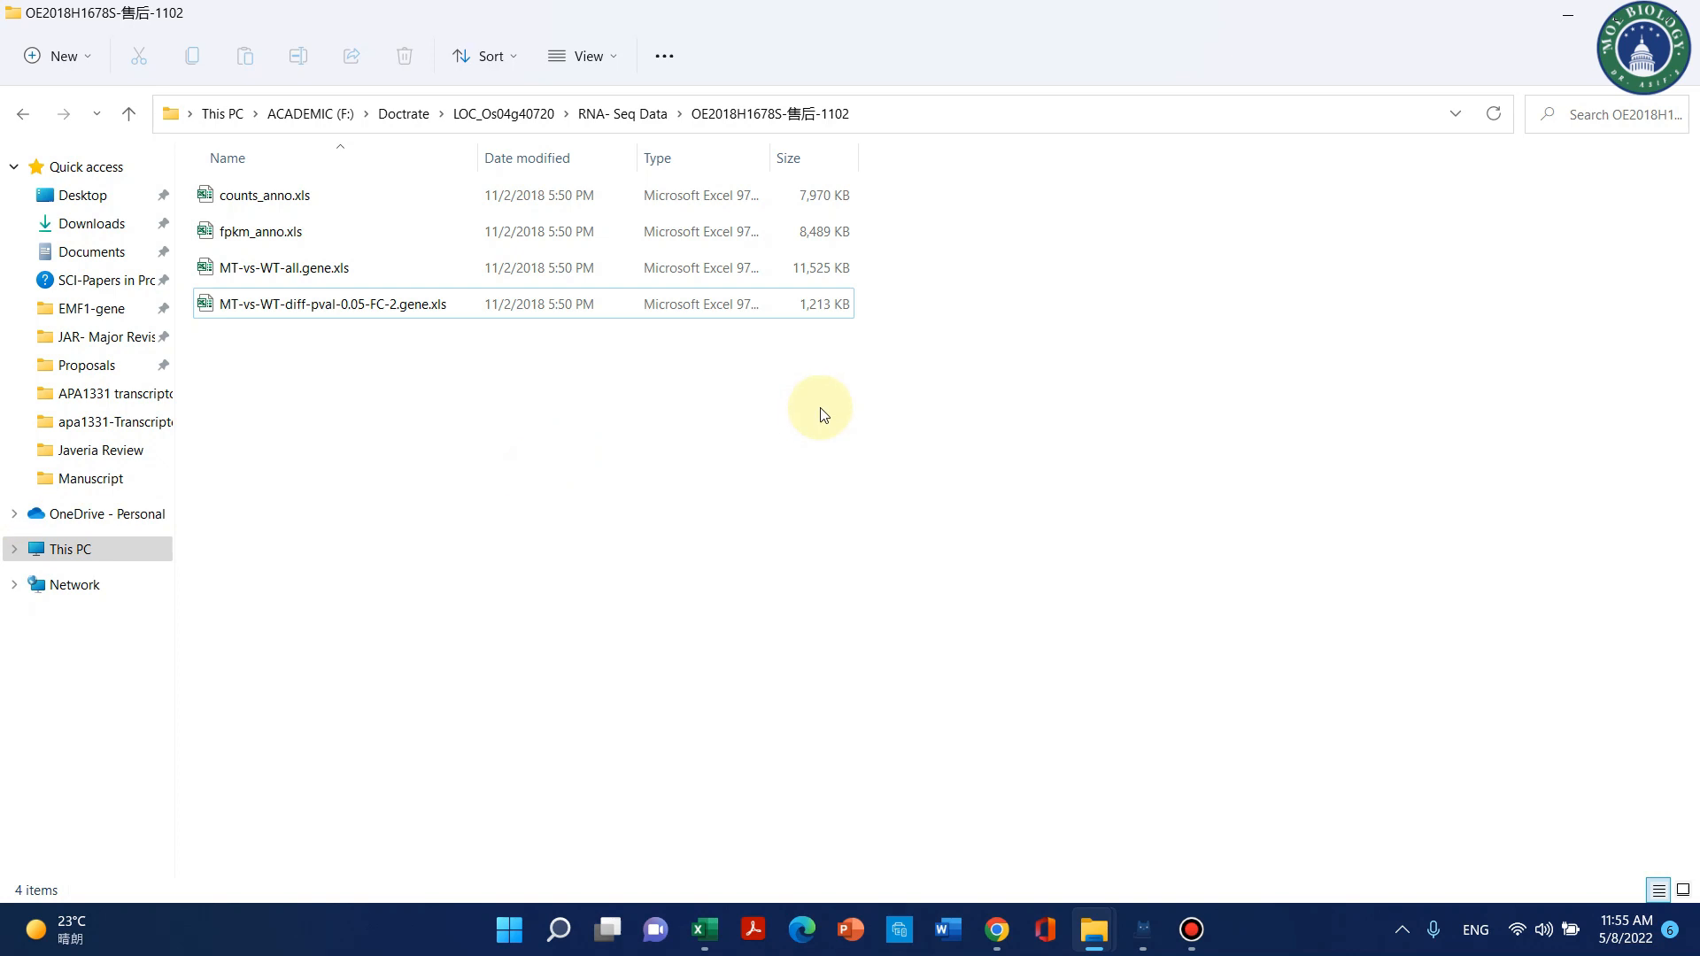
{"action": "left_click", "coordinate": [293, 307]}
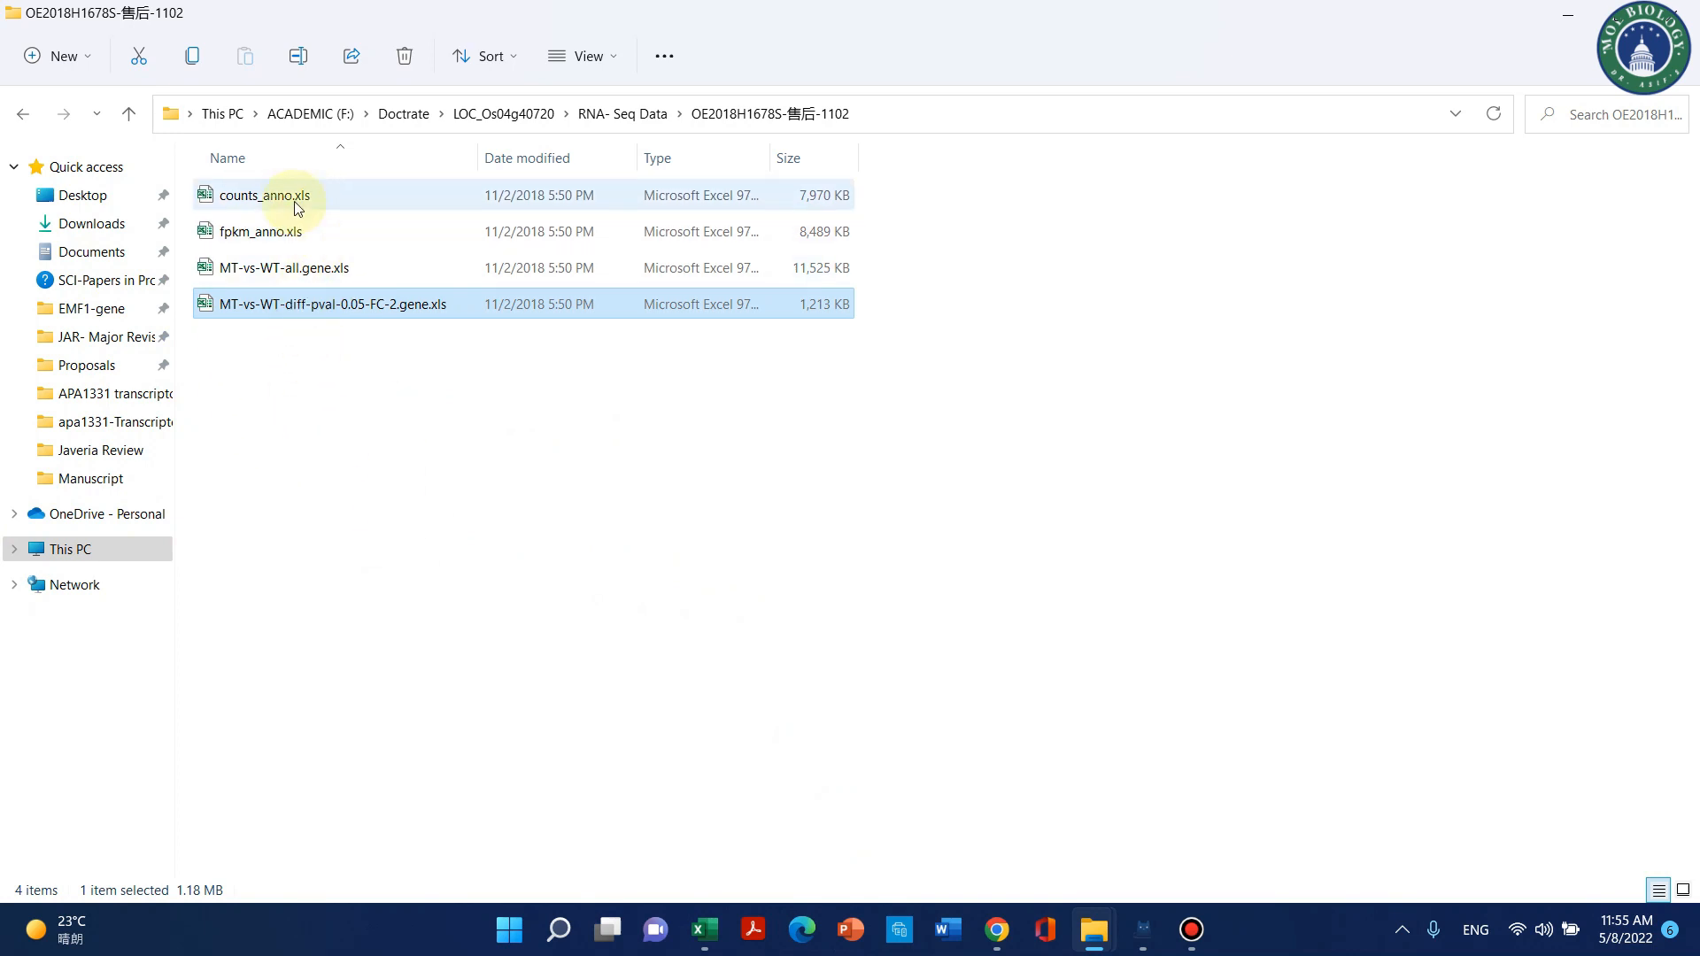
{"action": "left_click", "coordinate": [479, 529]}
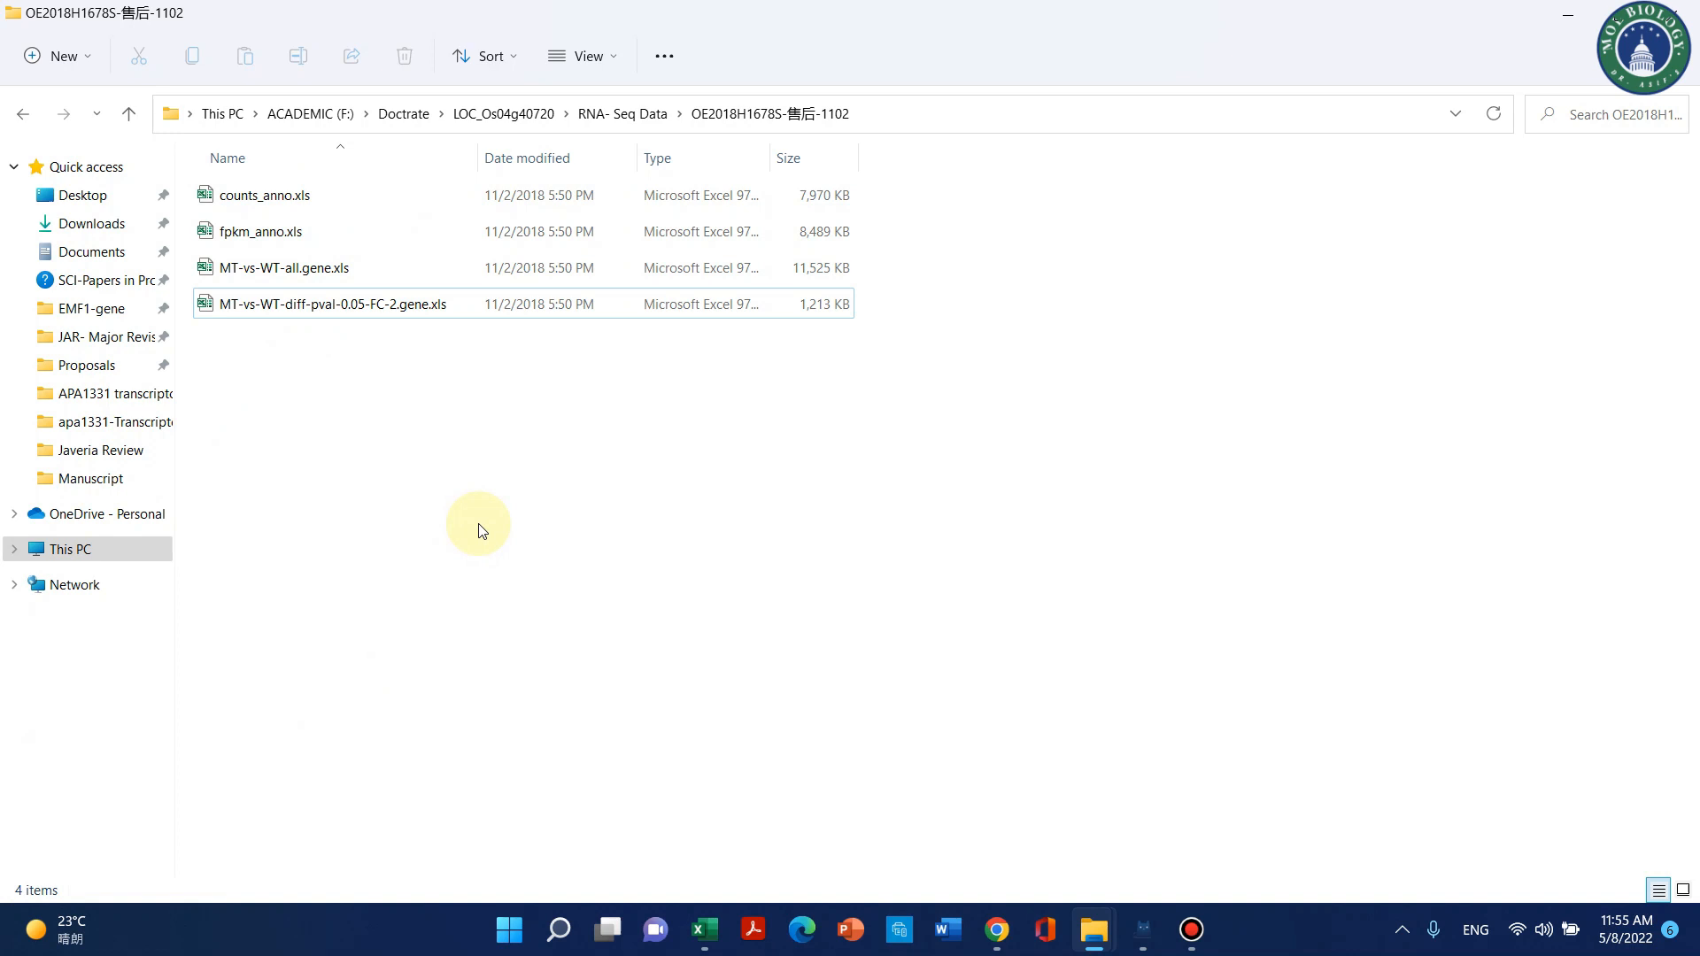
Open counts_anno.xls in Excel, accepting the file despite its format and extension mismatch.
{"action": "left_click", "coordinate": [406, 190]}
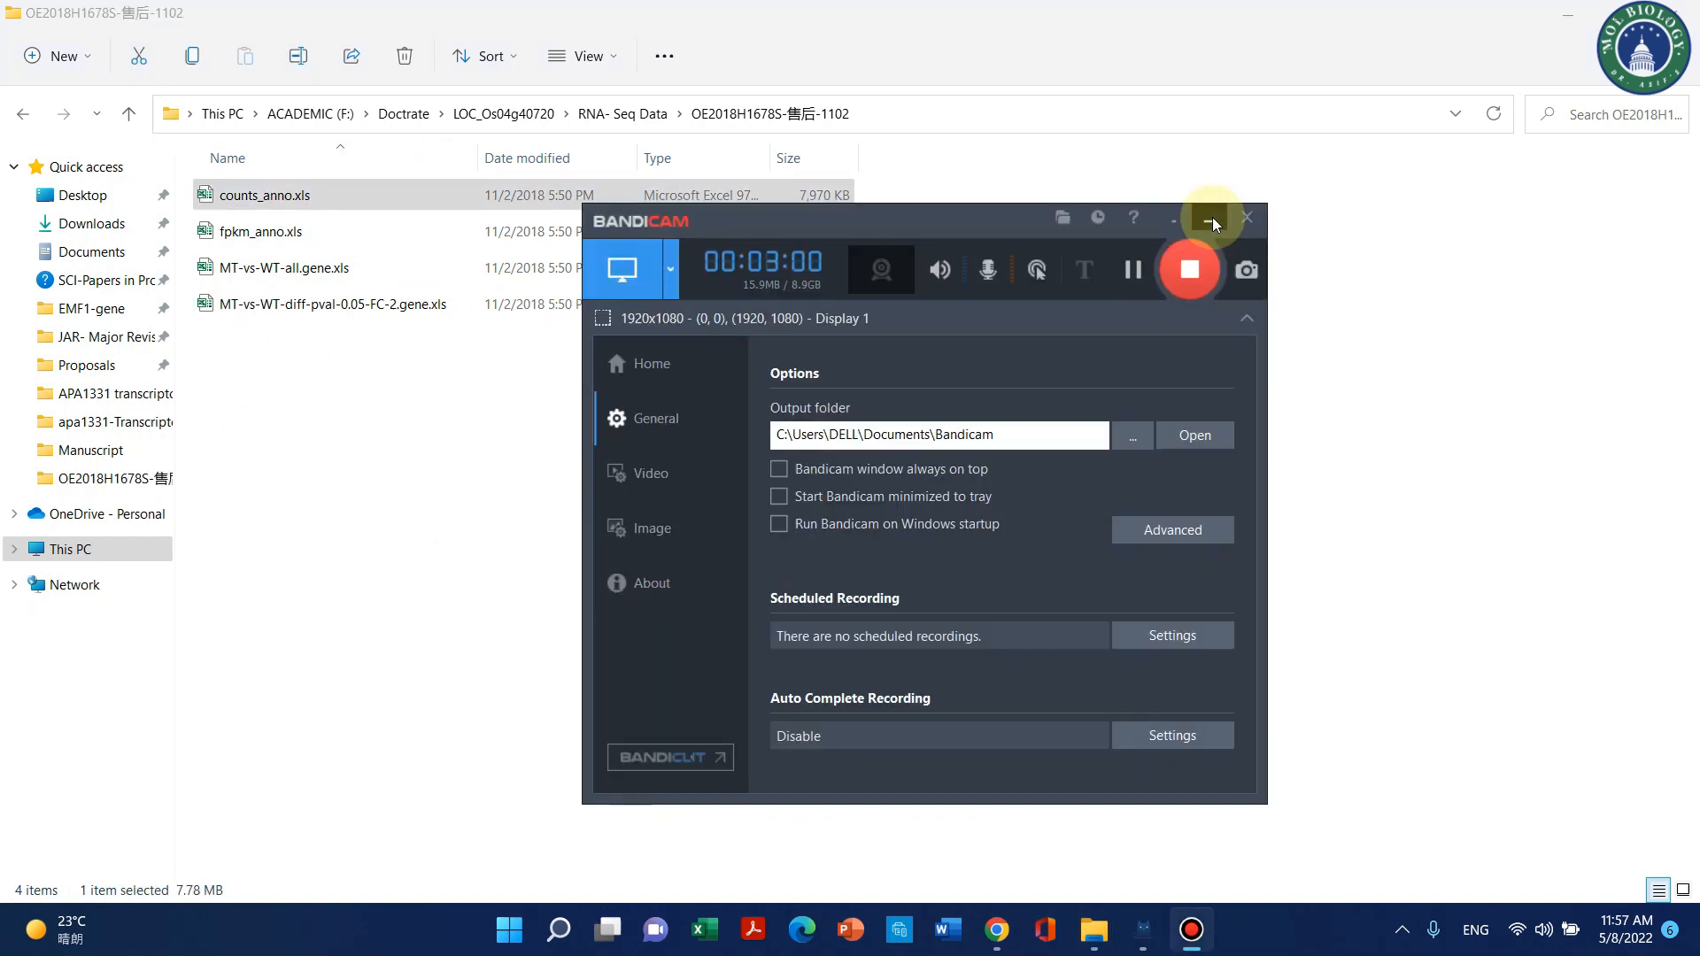
{"action": "left_click", "coordinate": [1212, 216]}
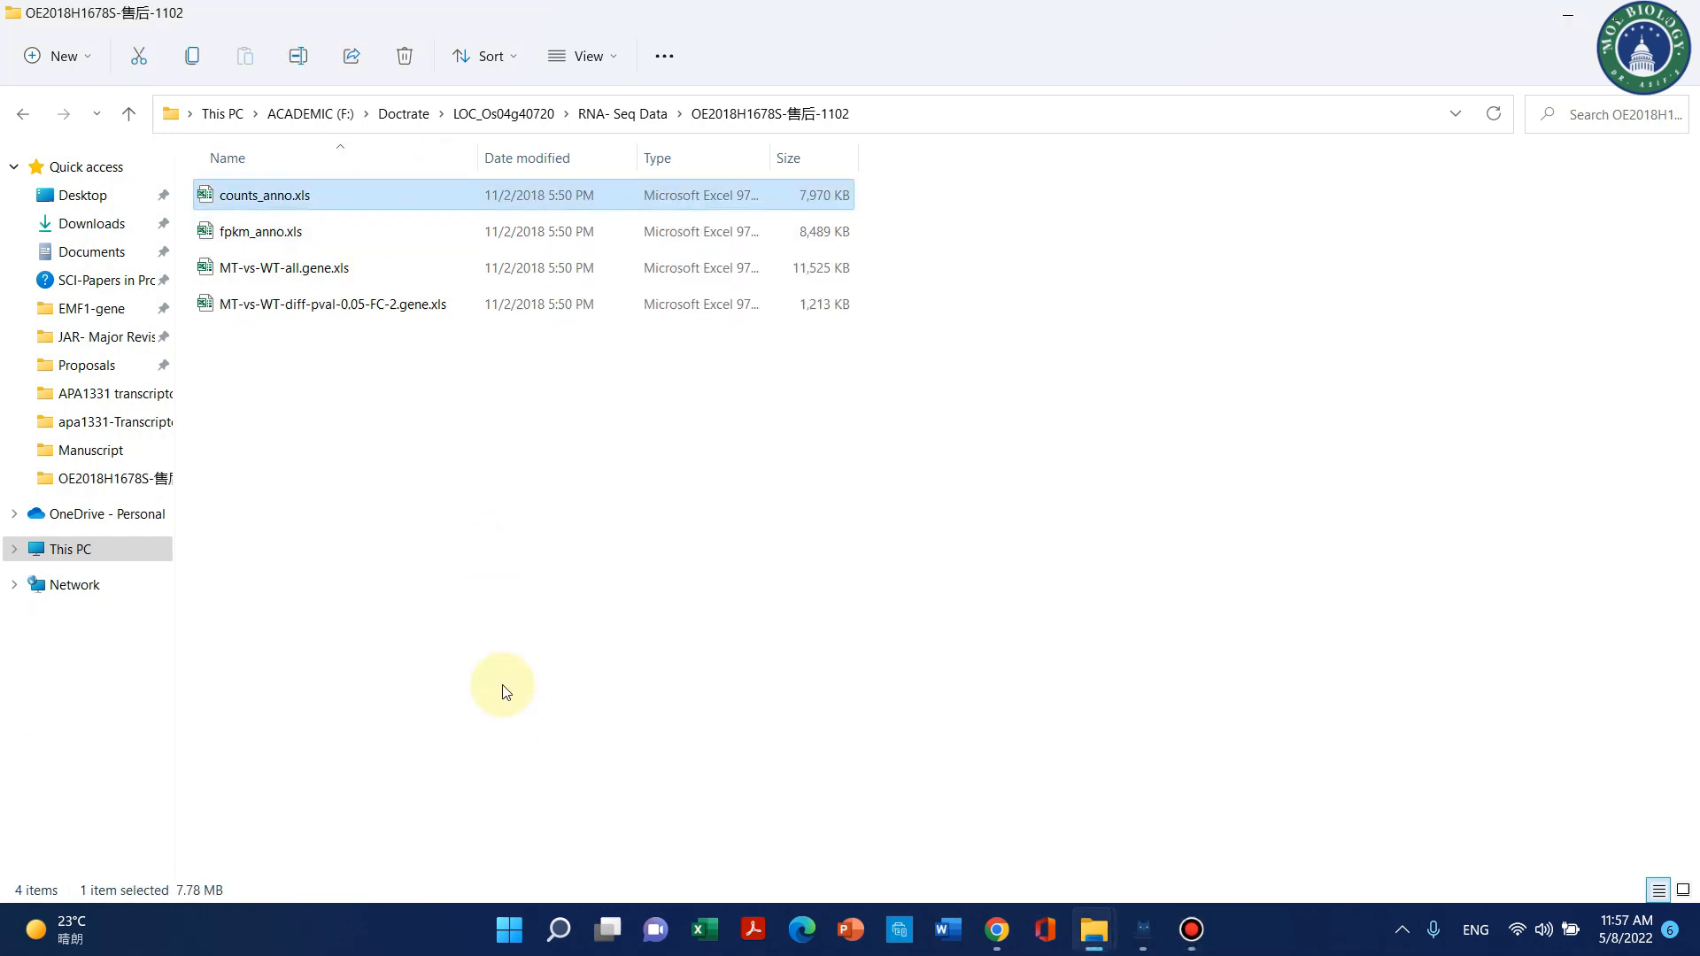
{"action": "left_click", "coordinate": [499, 531]}
{"action": "left_click", "coordinate": [416, 194]}
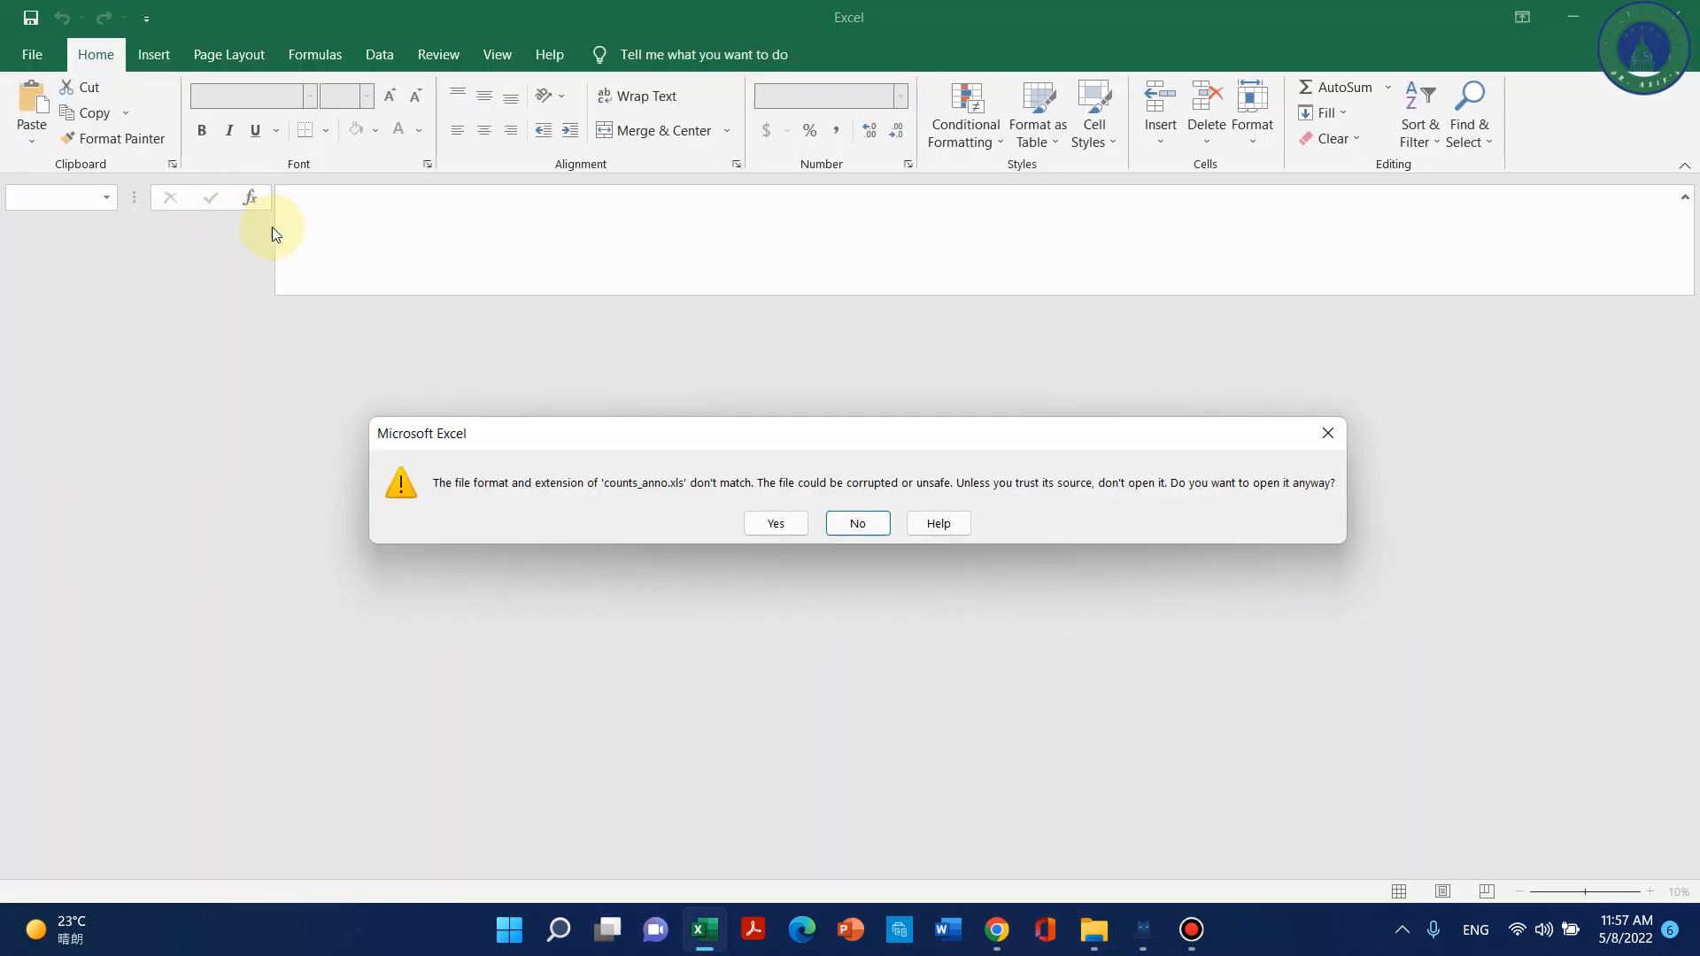
{"action": "left_click", "coordinate": [776, 524]}
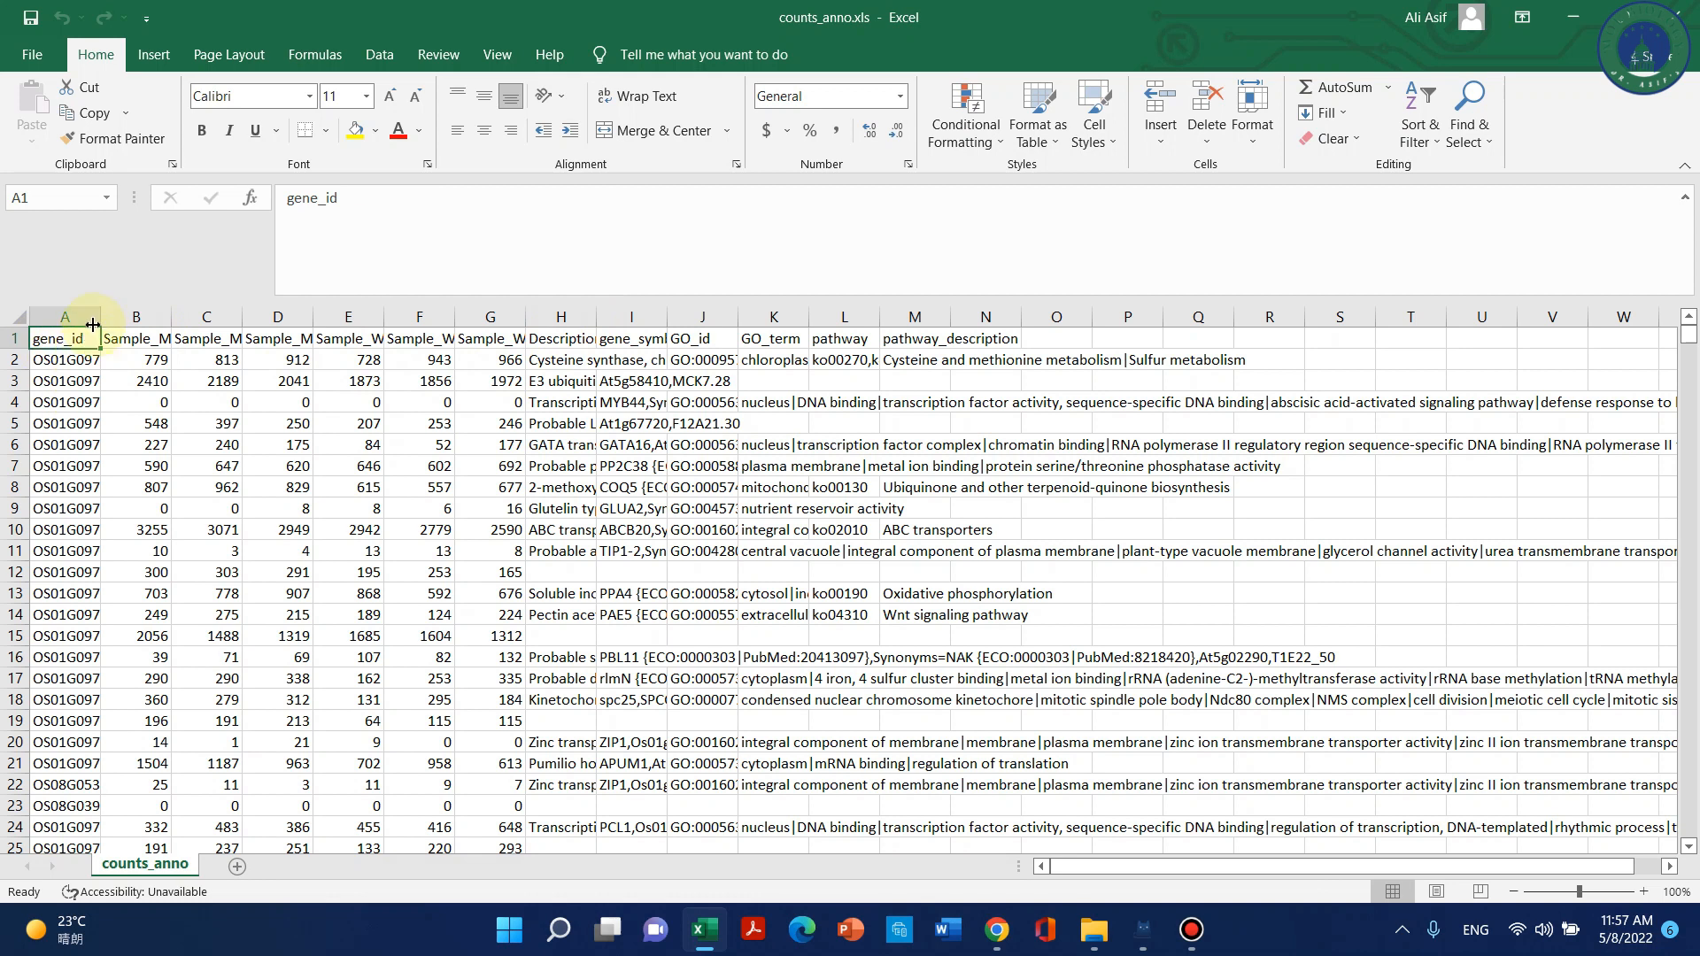
Widen the gene_id column to show the full IDs and check the three Sample_MT headers.
{"action": "left_click_drag", "start_coordinate": [104, 310], "coordinate": [169, 310]}
{"action": "left_click", "coordinate": [89, 356]}
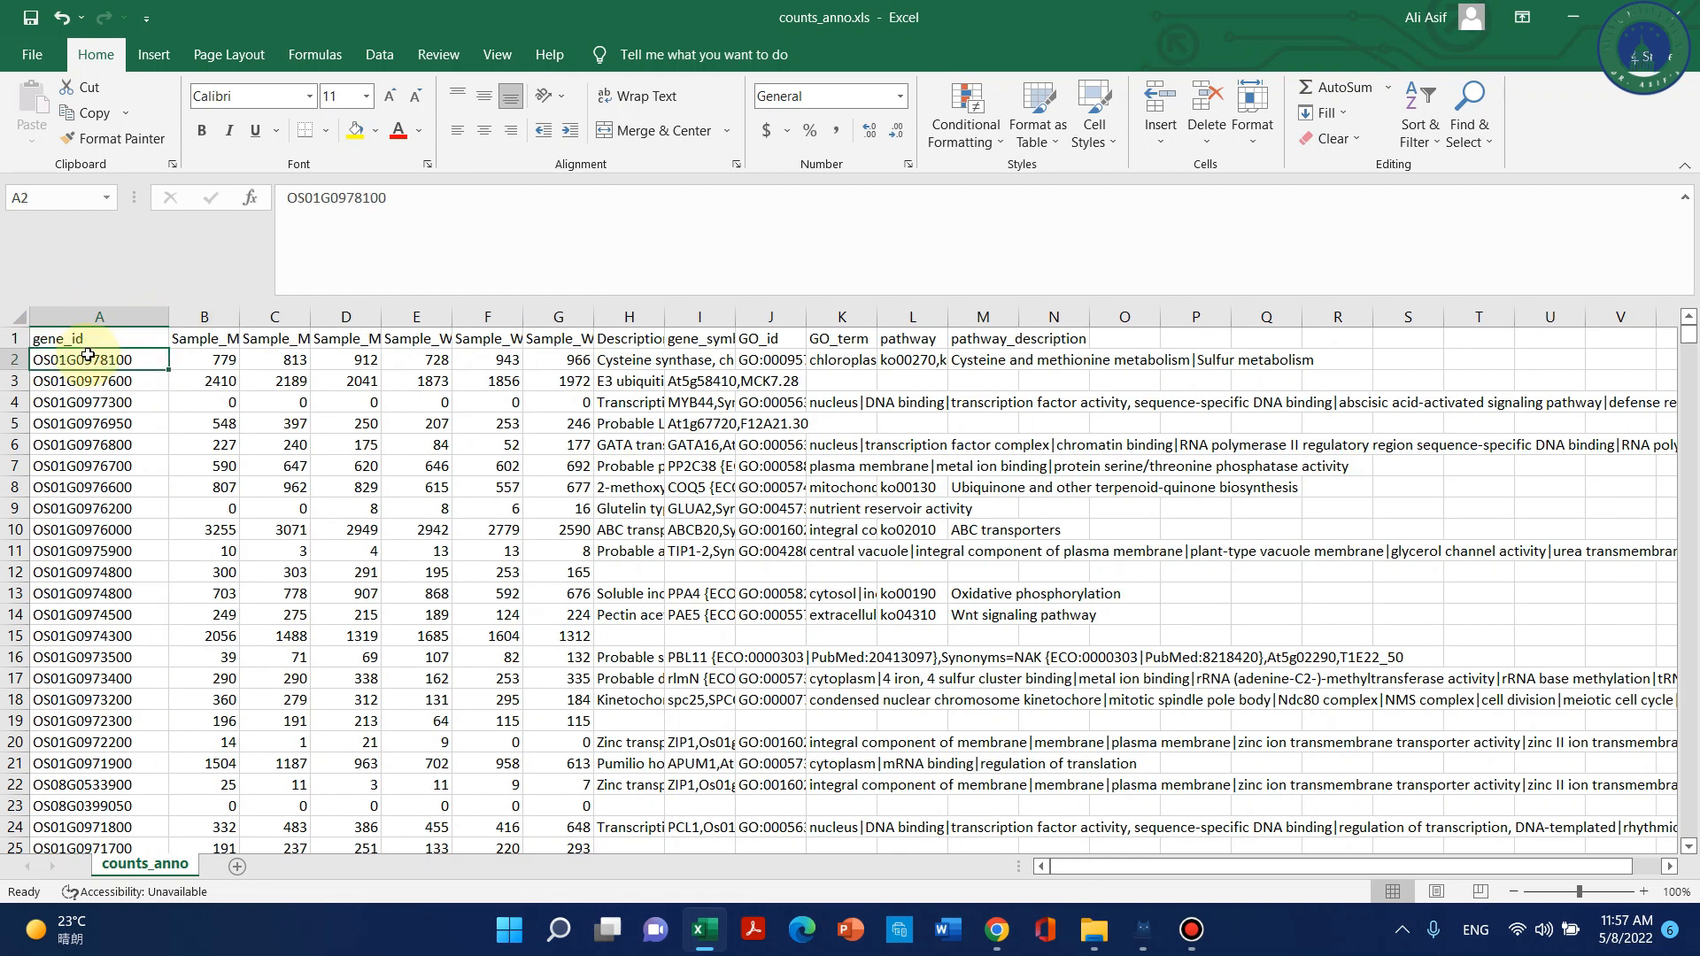
{"action": "left_click", "coordinate": [220, 340]}
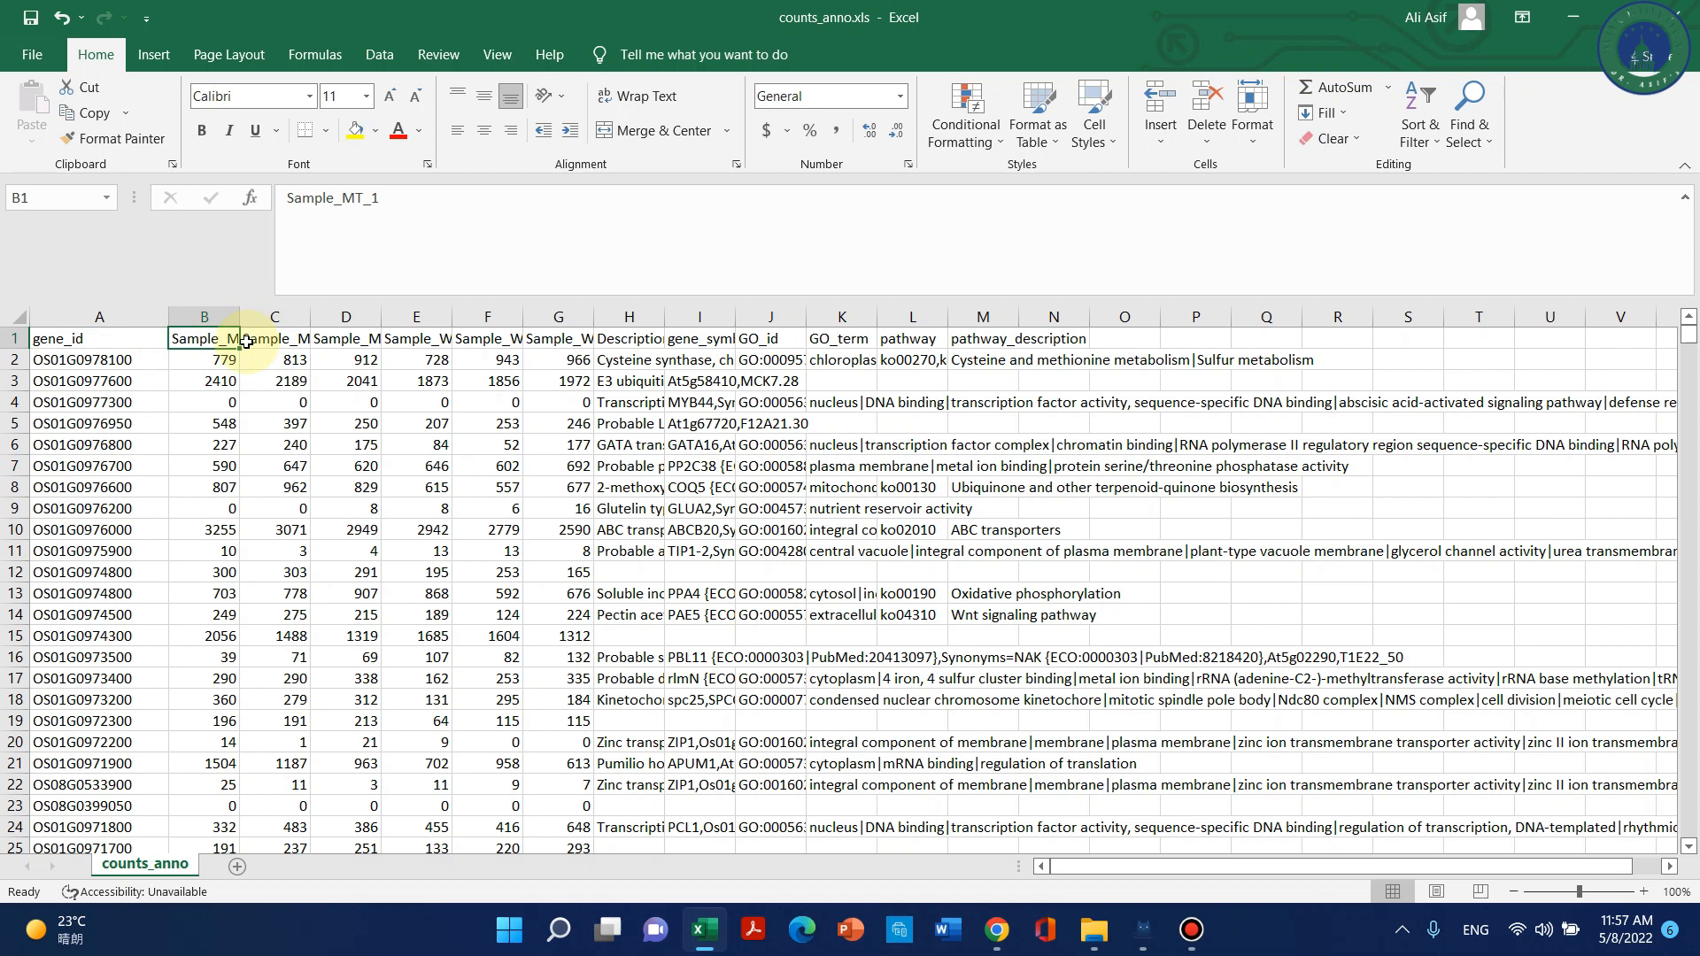
{"action": "left_click", "coordinate": [276, 340]}
{"action": "left_click", "coordinate": [346, 339]}
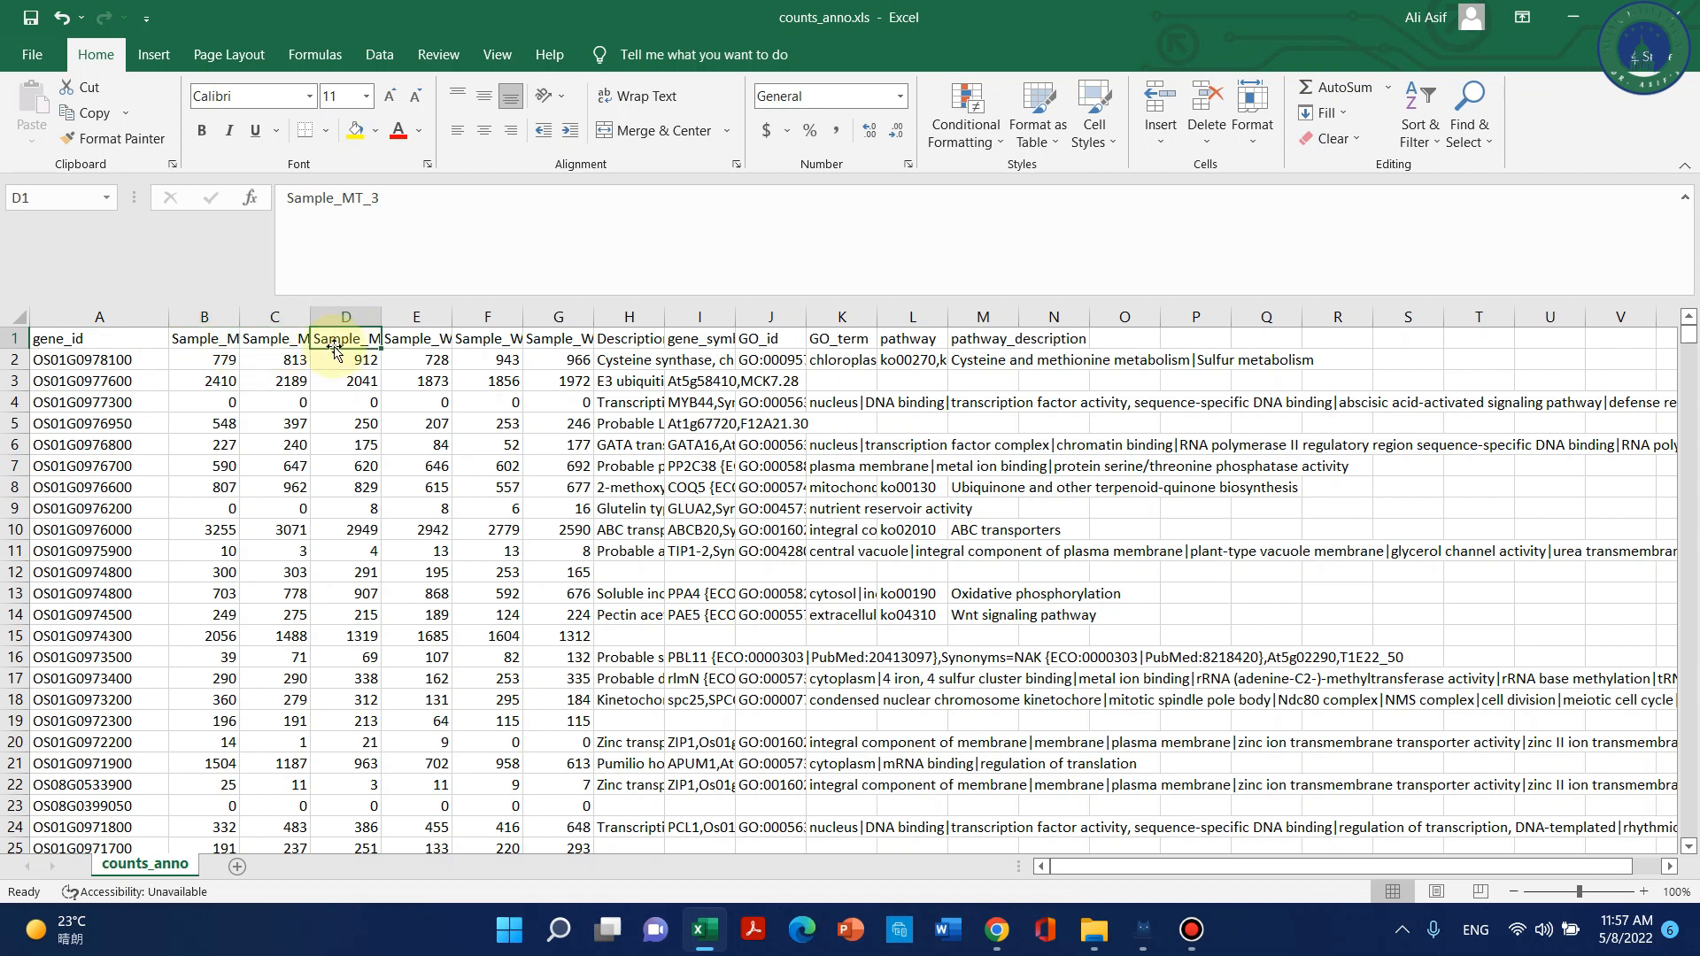
Widen the Sample_MT_1 column to fit its header and check the sample headers through the WT columns.
{"action": "left_click", "coordinate": [206, 342]}
{"action": "left_click_drag", "start_coordinate": [239, 310], "coordinate": [276, 309]}
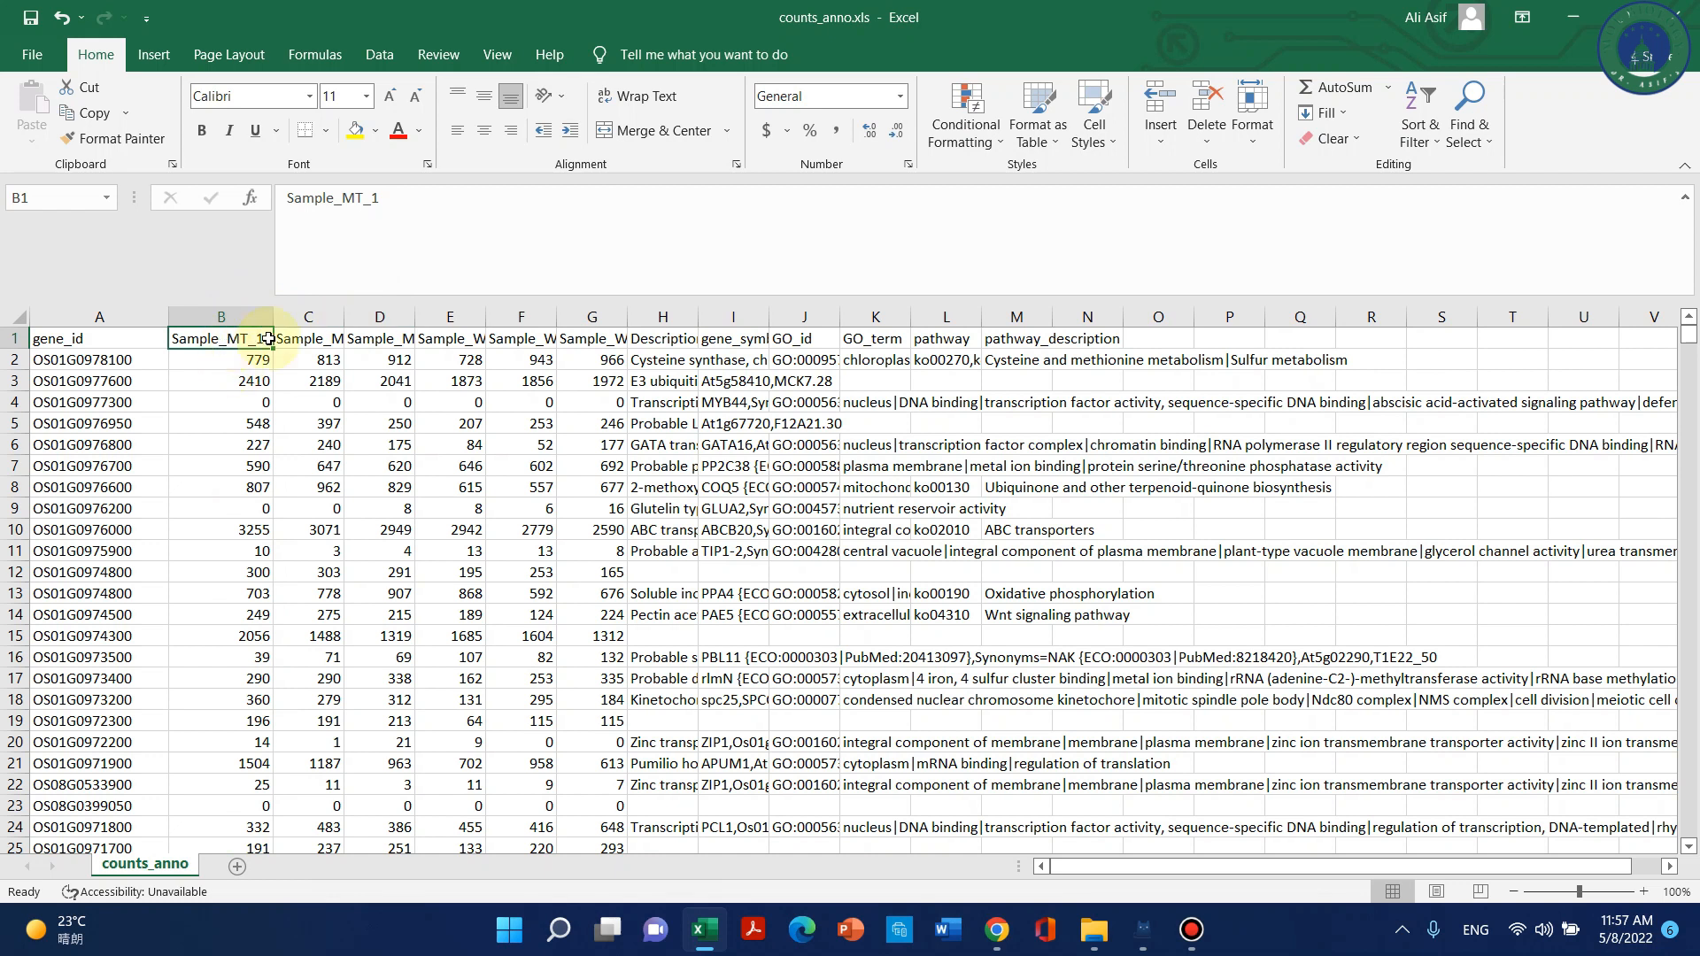
{"action": "left_click", "coordinate": [331, 335]}
{"action": "left_click", "coordinate": [381, 339]}
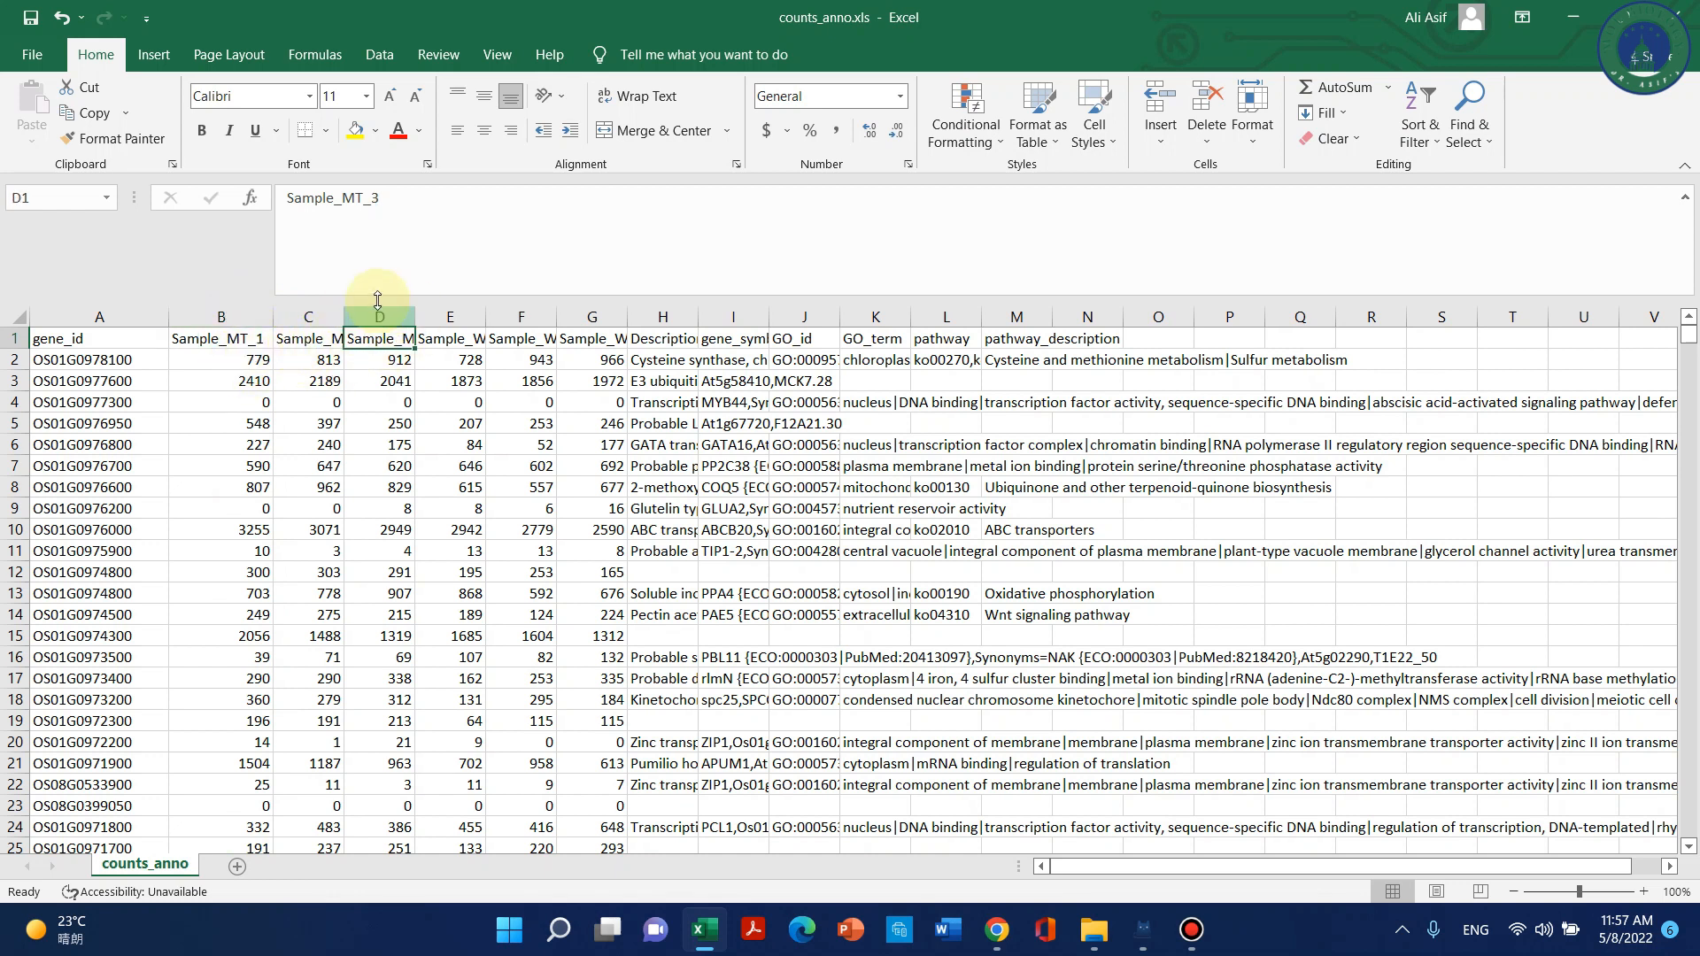
{"action": "left_click", "coordinate": [473, 335]}
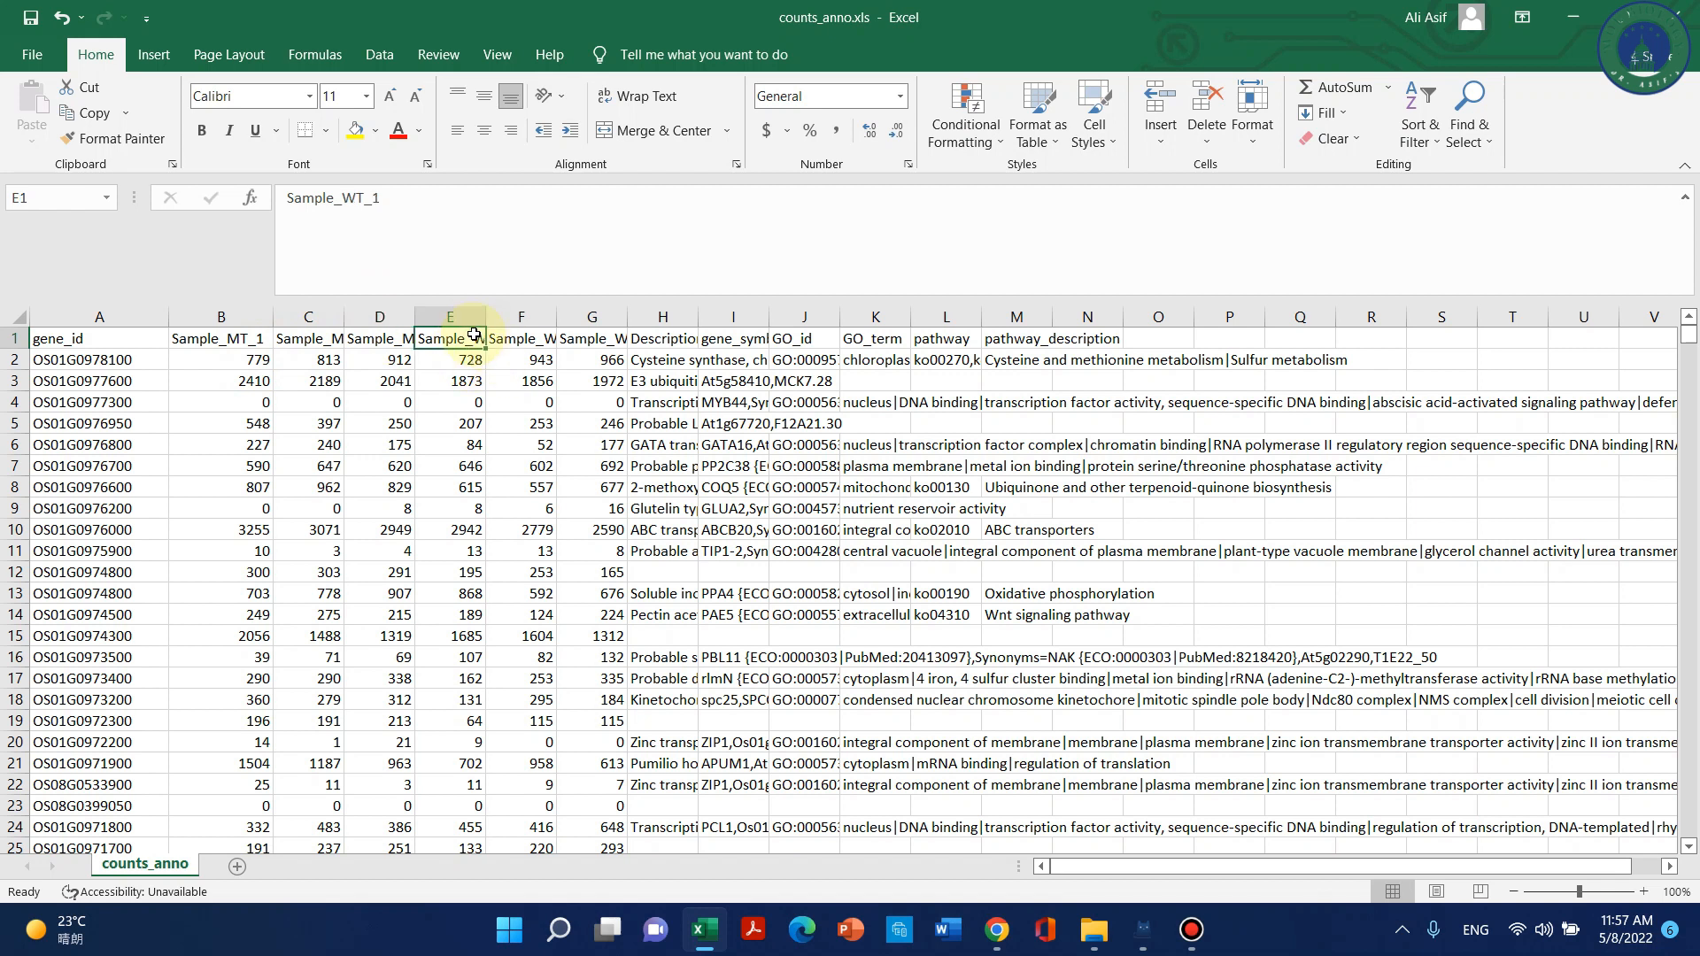
{"action": "left_click", "coordinate": [522, 336]}
Delete the annotation columns from Description onward, keeping only gene_id and the six sample count columns.
{"action": "left_click_drag", "start_coordinate": [664, 317], "coordinate": [1600, 337]}
{"action": "key", "text": "ctrl+minus"}
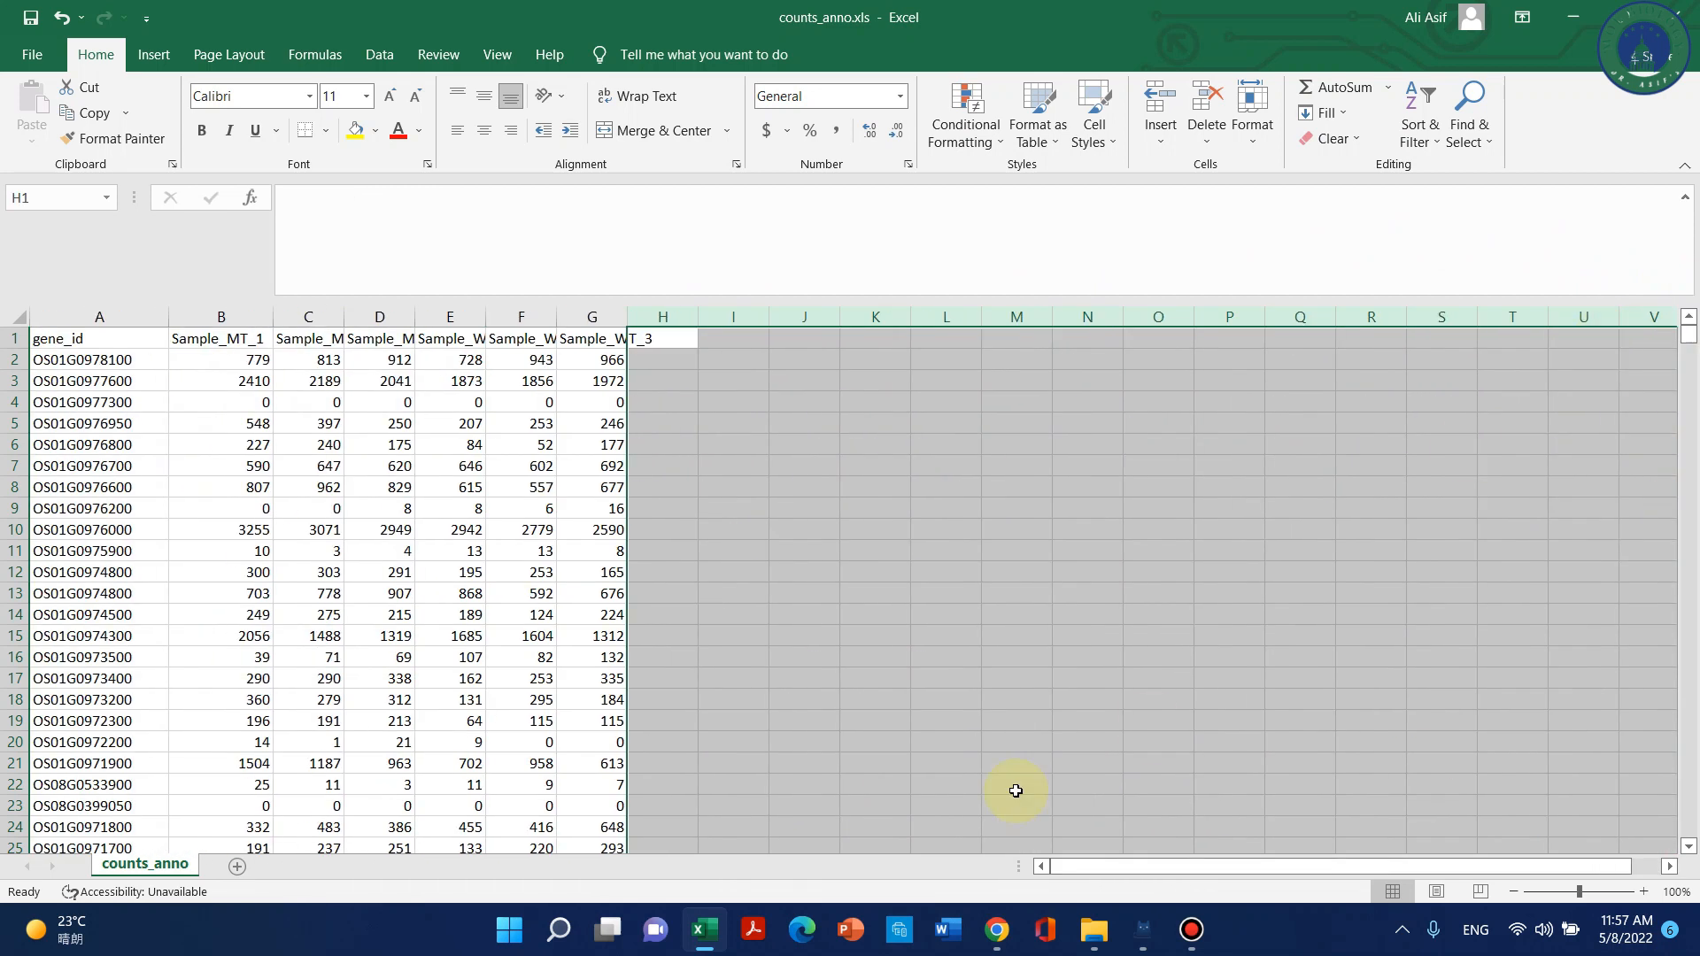
{"action": "left_click_drag", "start_coordinate": [710, 455], "coordinate": [531, 360]}
{"action": "left_click", "coordinate": [532, 360]}
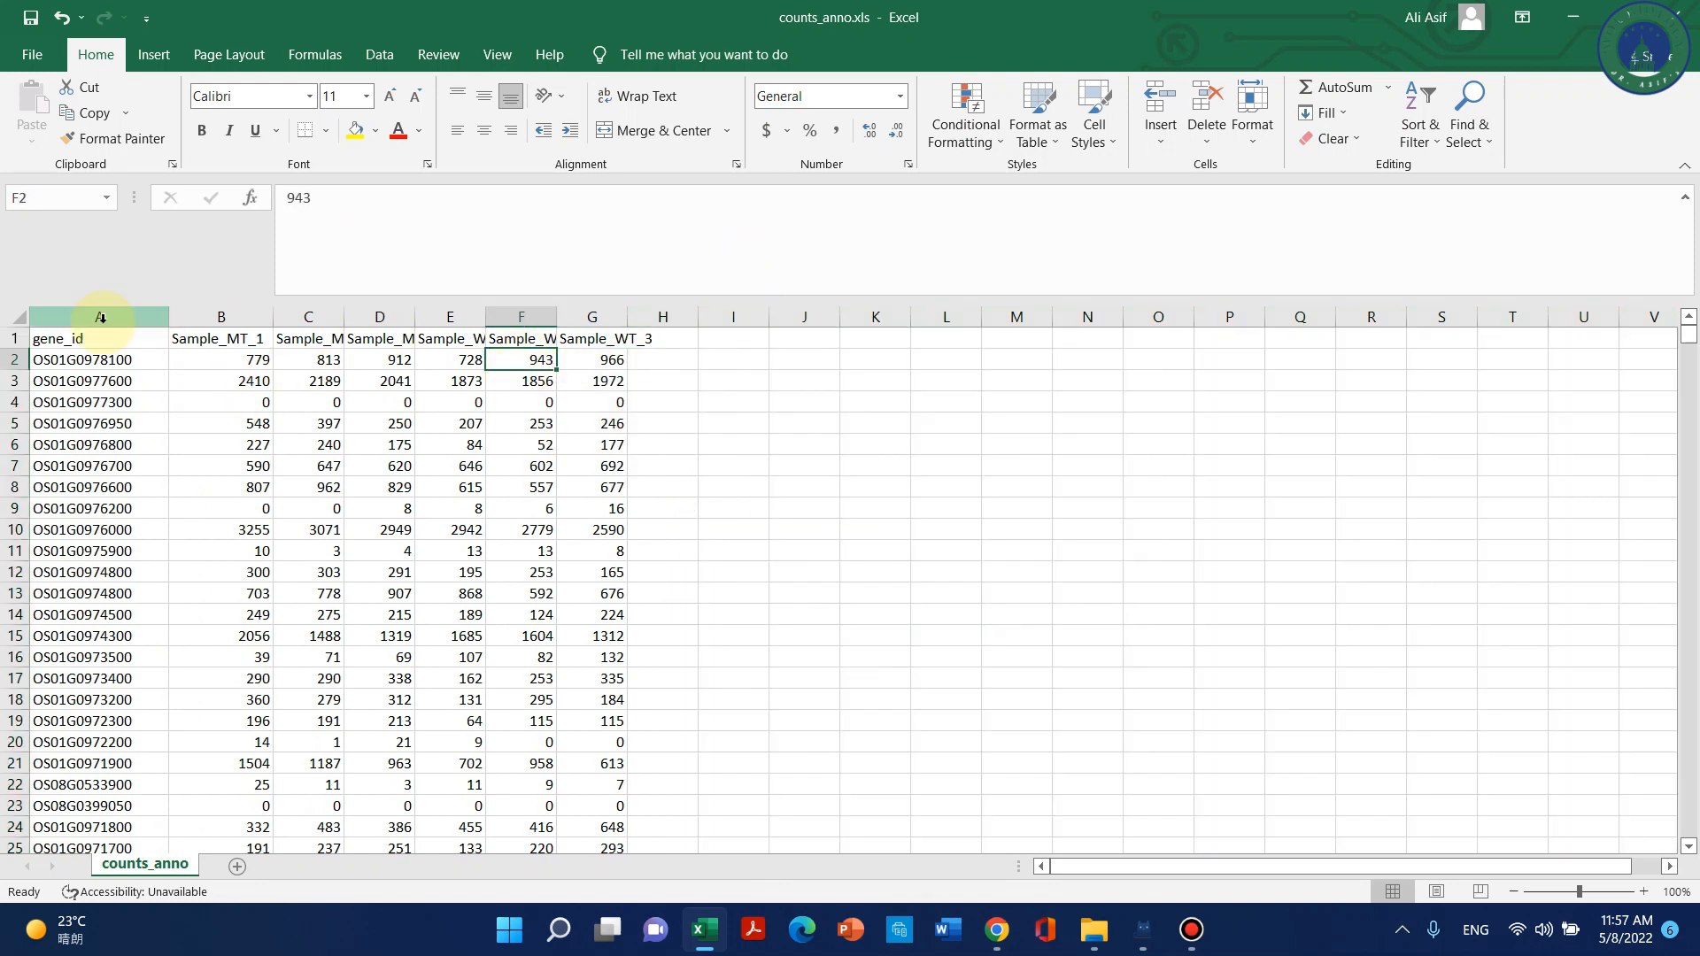
Select CSV (Comma delimited) as the file type for exporting the trimmed counts workbook.
{"action": "left_click", "coordinate": [36, 56]}
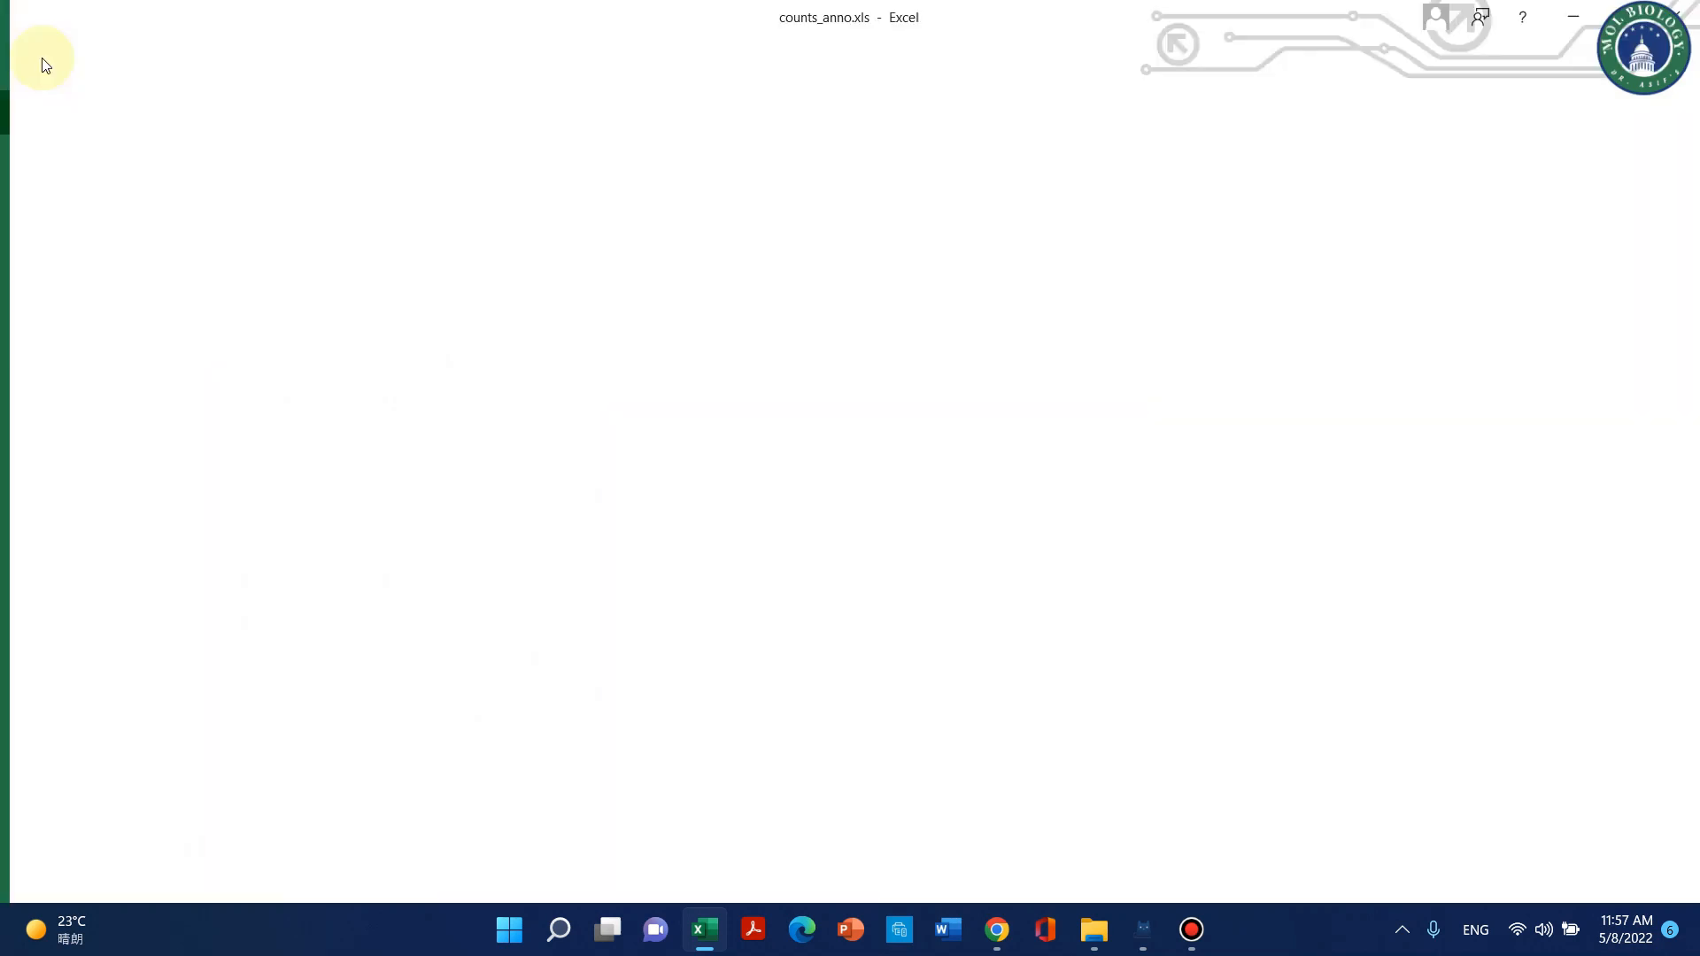
{"action": "left_click", "coordinate": [104, 524]}
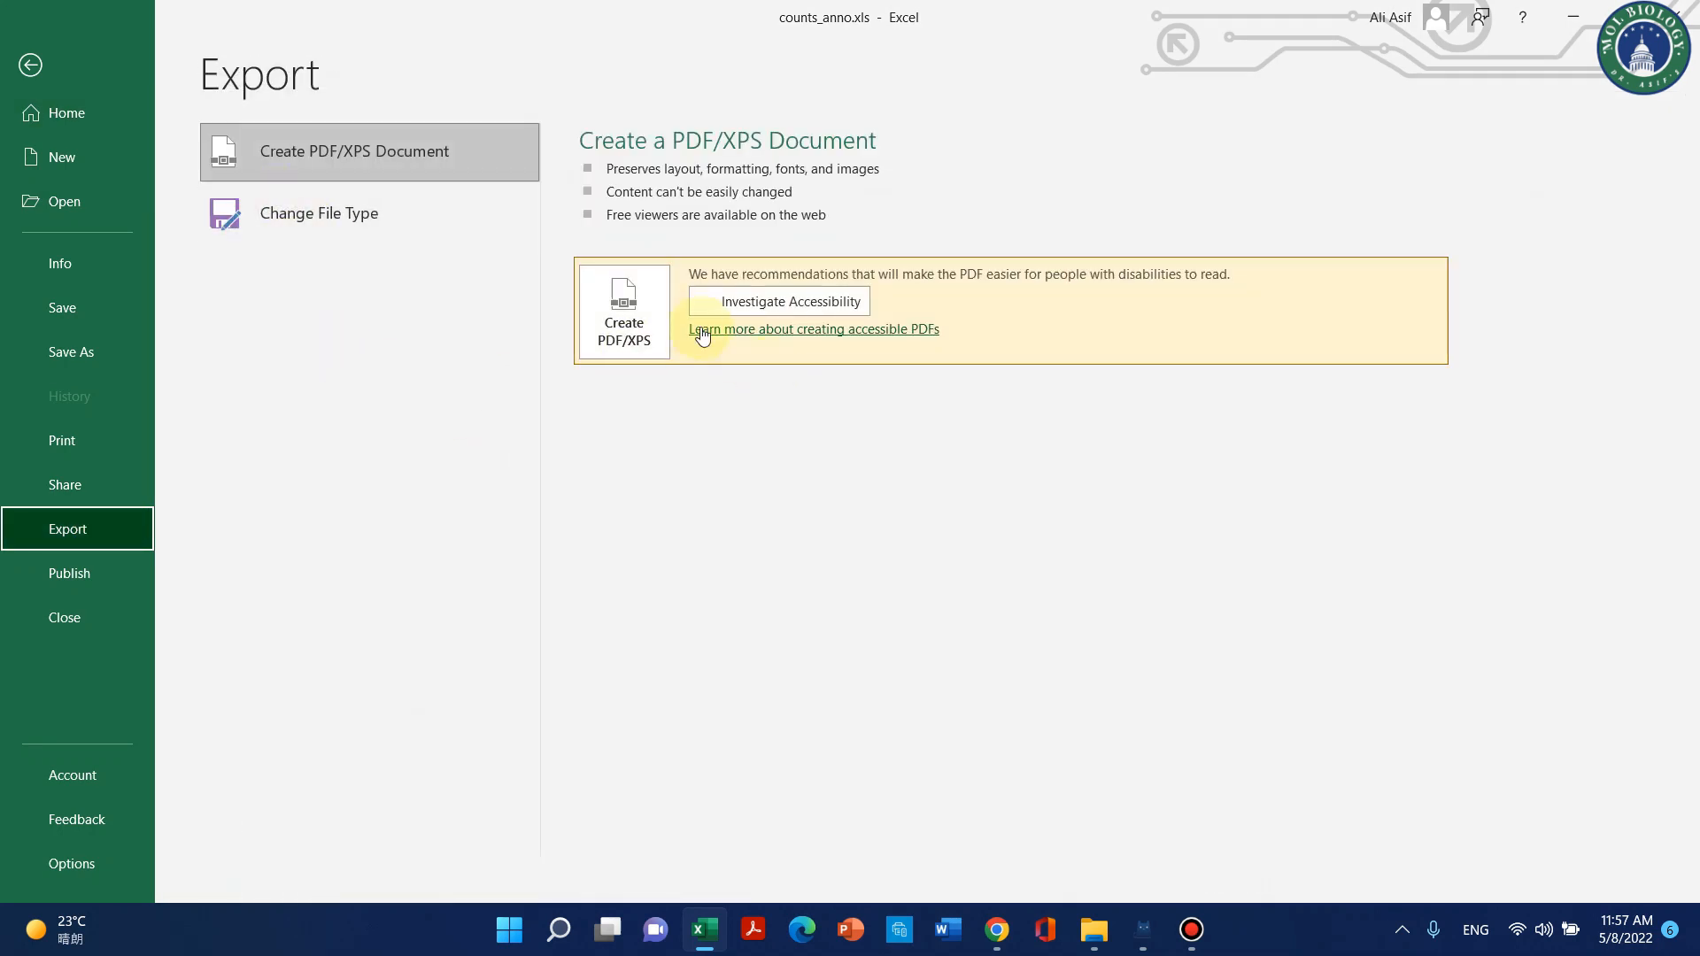
{"action": "left_click", "coordinate": [423, 224]}
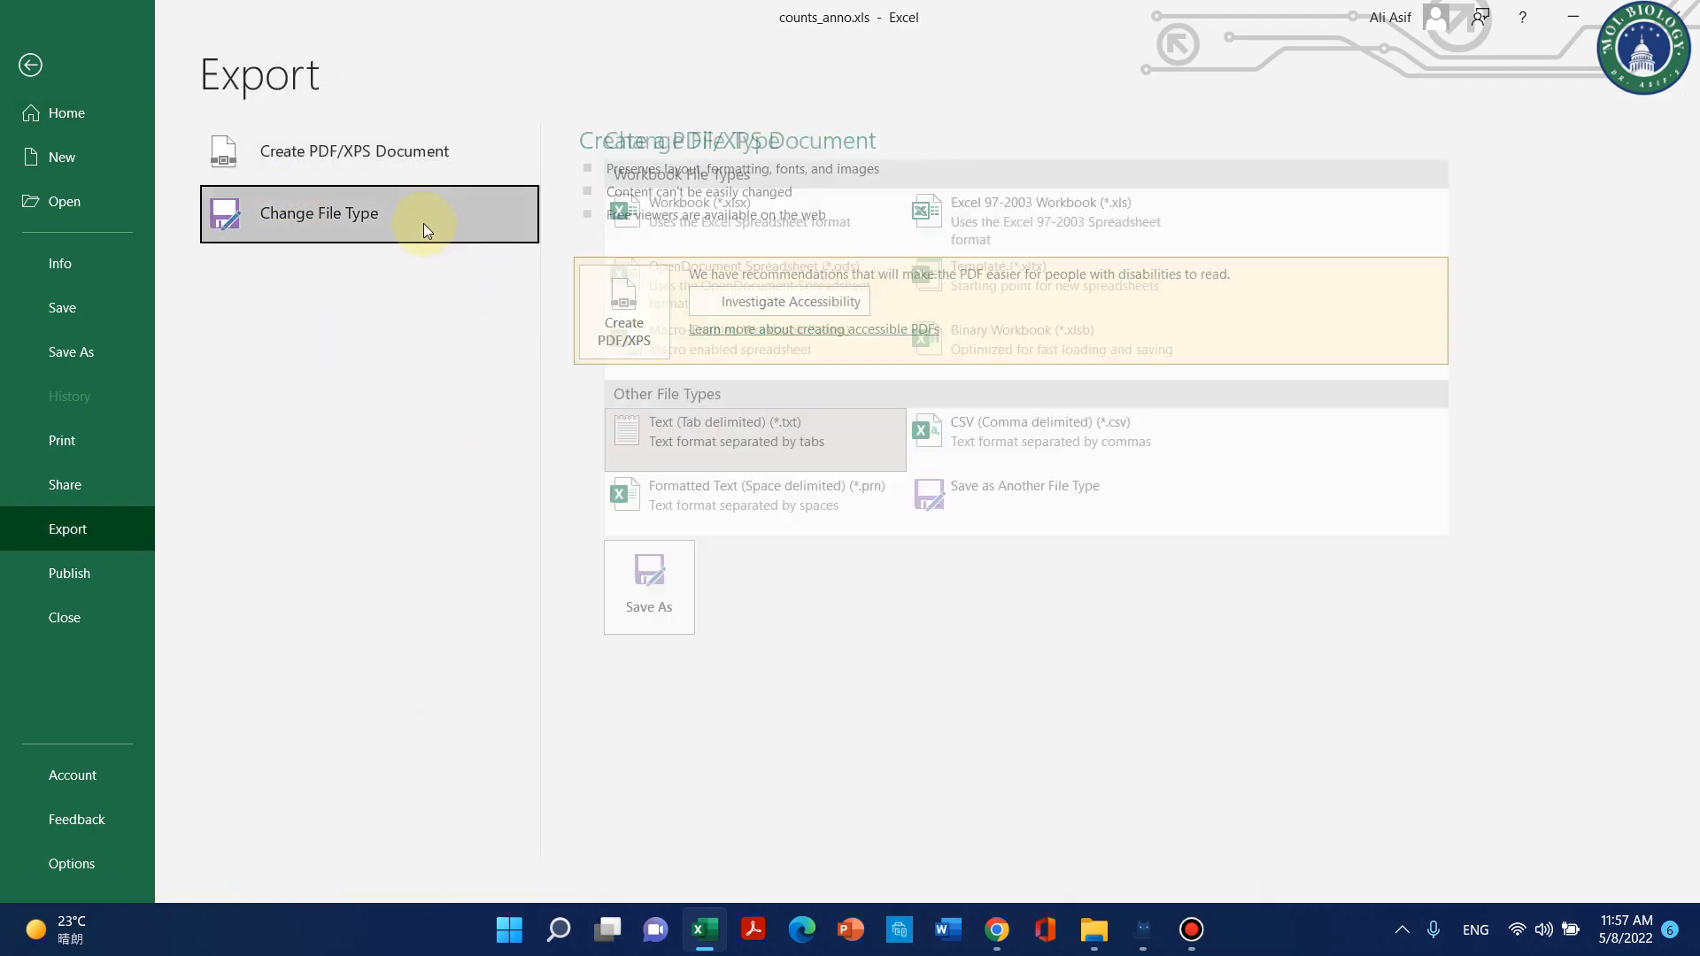
{"action": "left_click", "coordinate": [960, 435]}
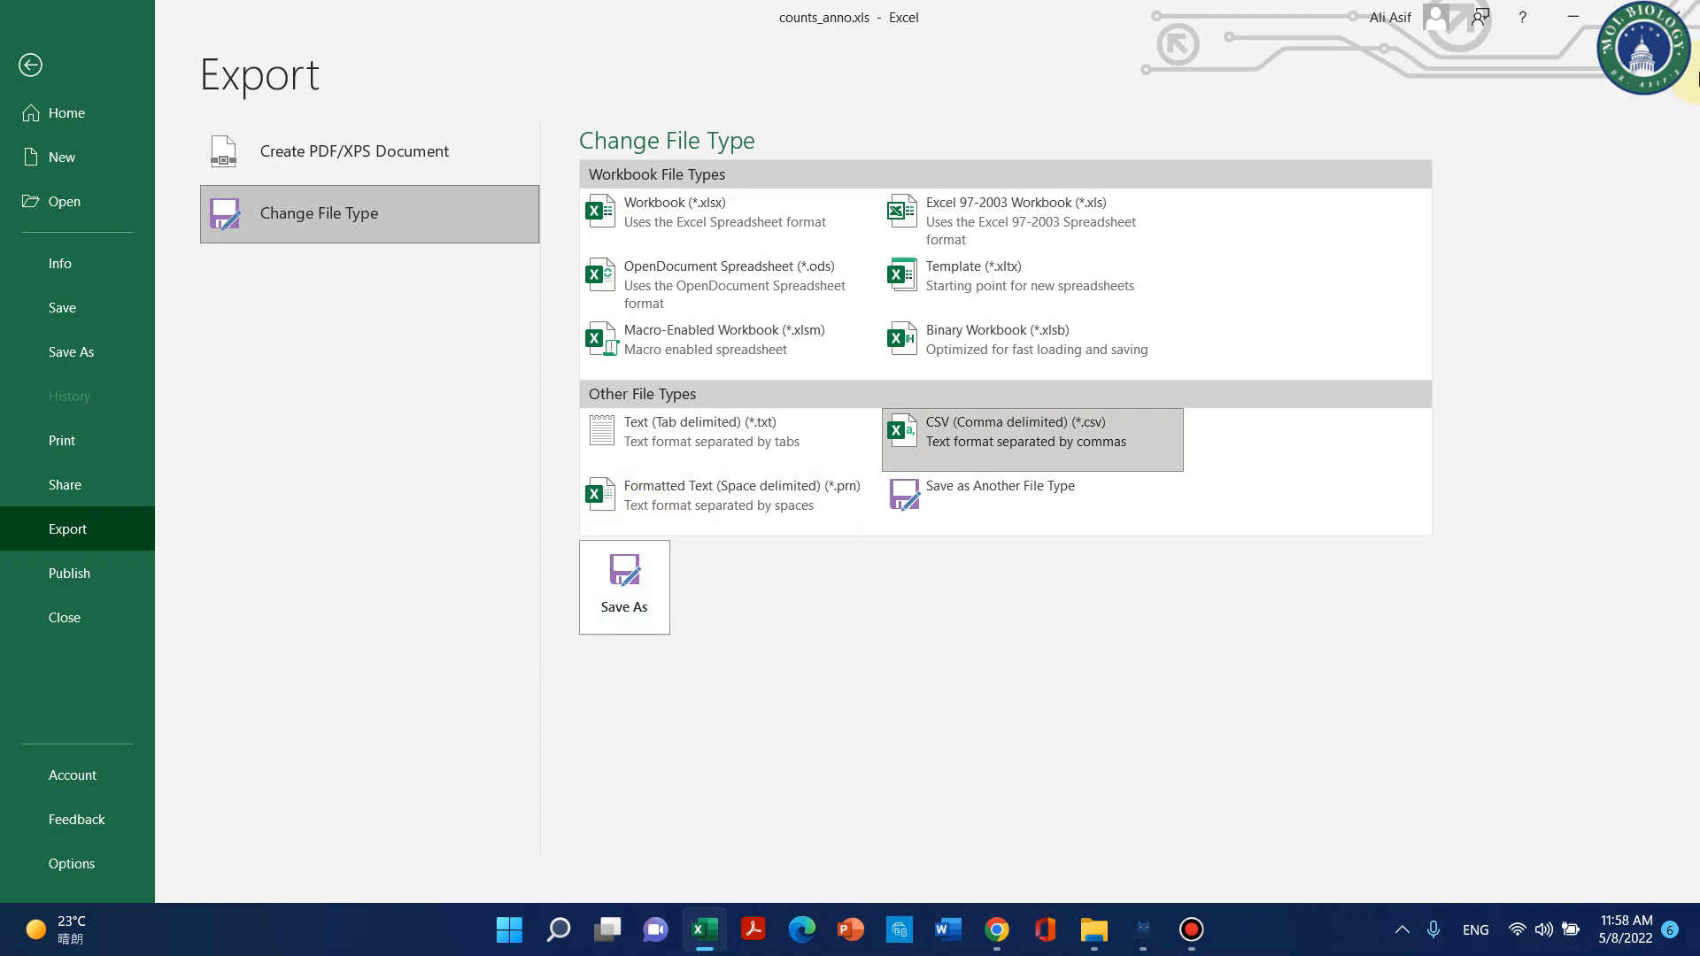
Close the counts_anno.xls workbook without saving the changes and switch back to the iDEP page in Chrome.
{"action": "left_click", "coordinate": [1676, 15]}
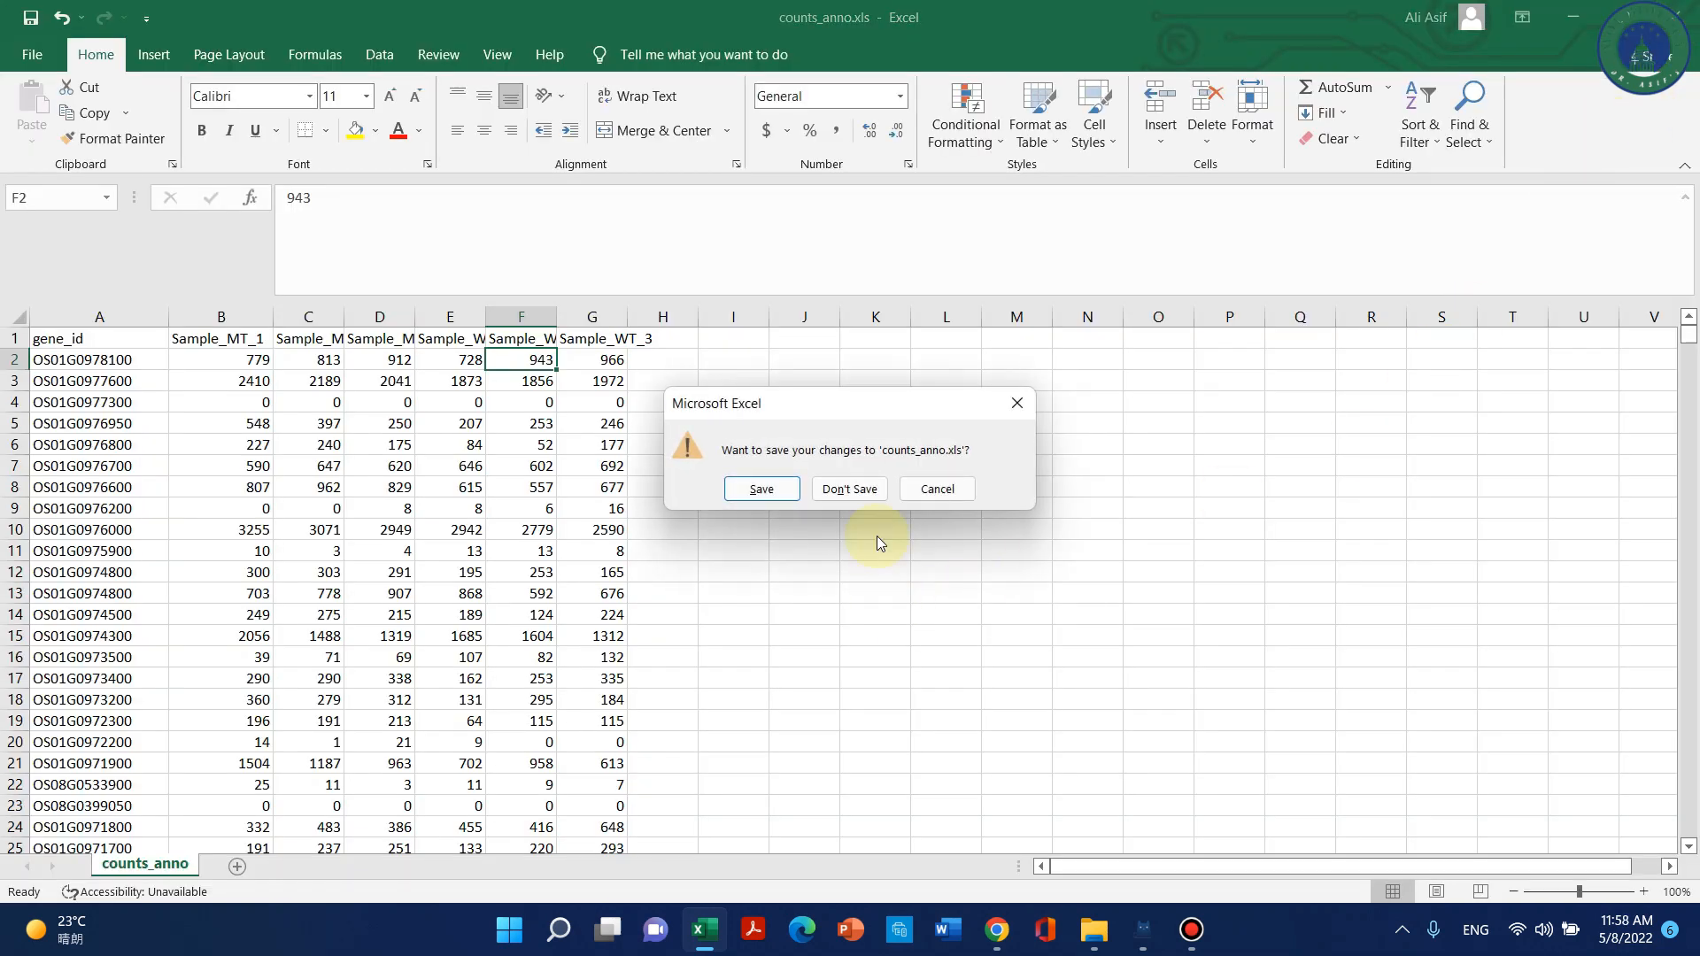
{"action": "left_click", "coordinate": [841, 492]}
{"action": "left_click", "coordinate": [992, 947]}
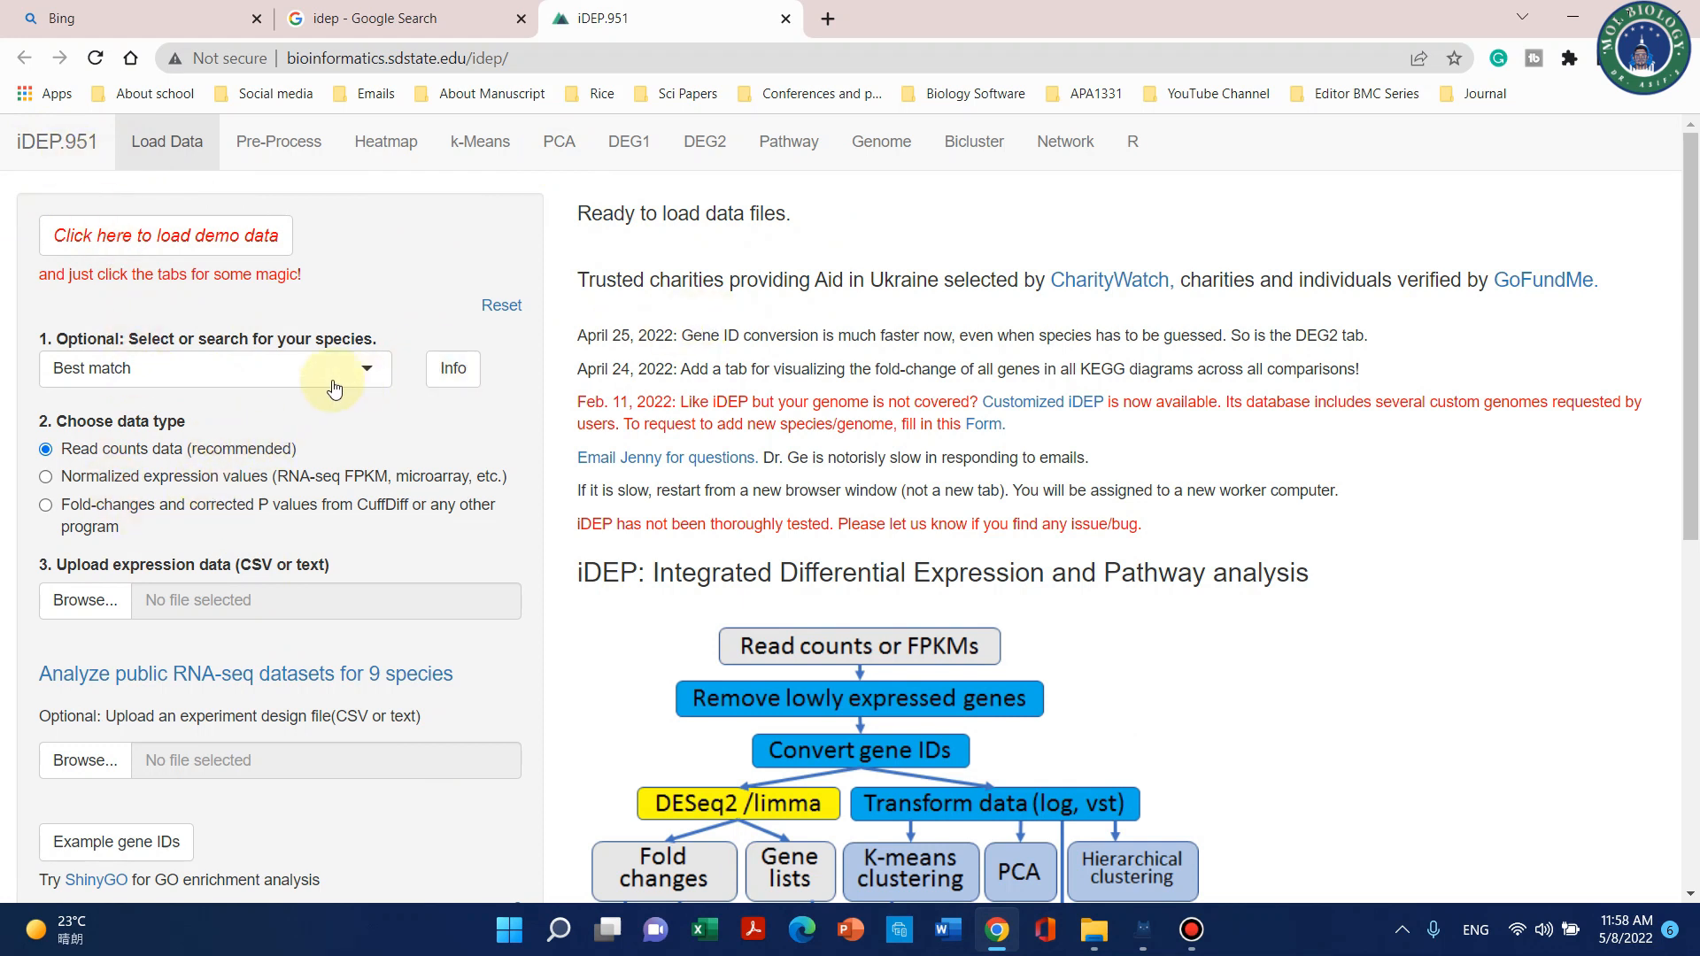
Search the species list for rice.
{"action": "key", "text": "BackSpace"}
{"action": "type", "text": "p"}
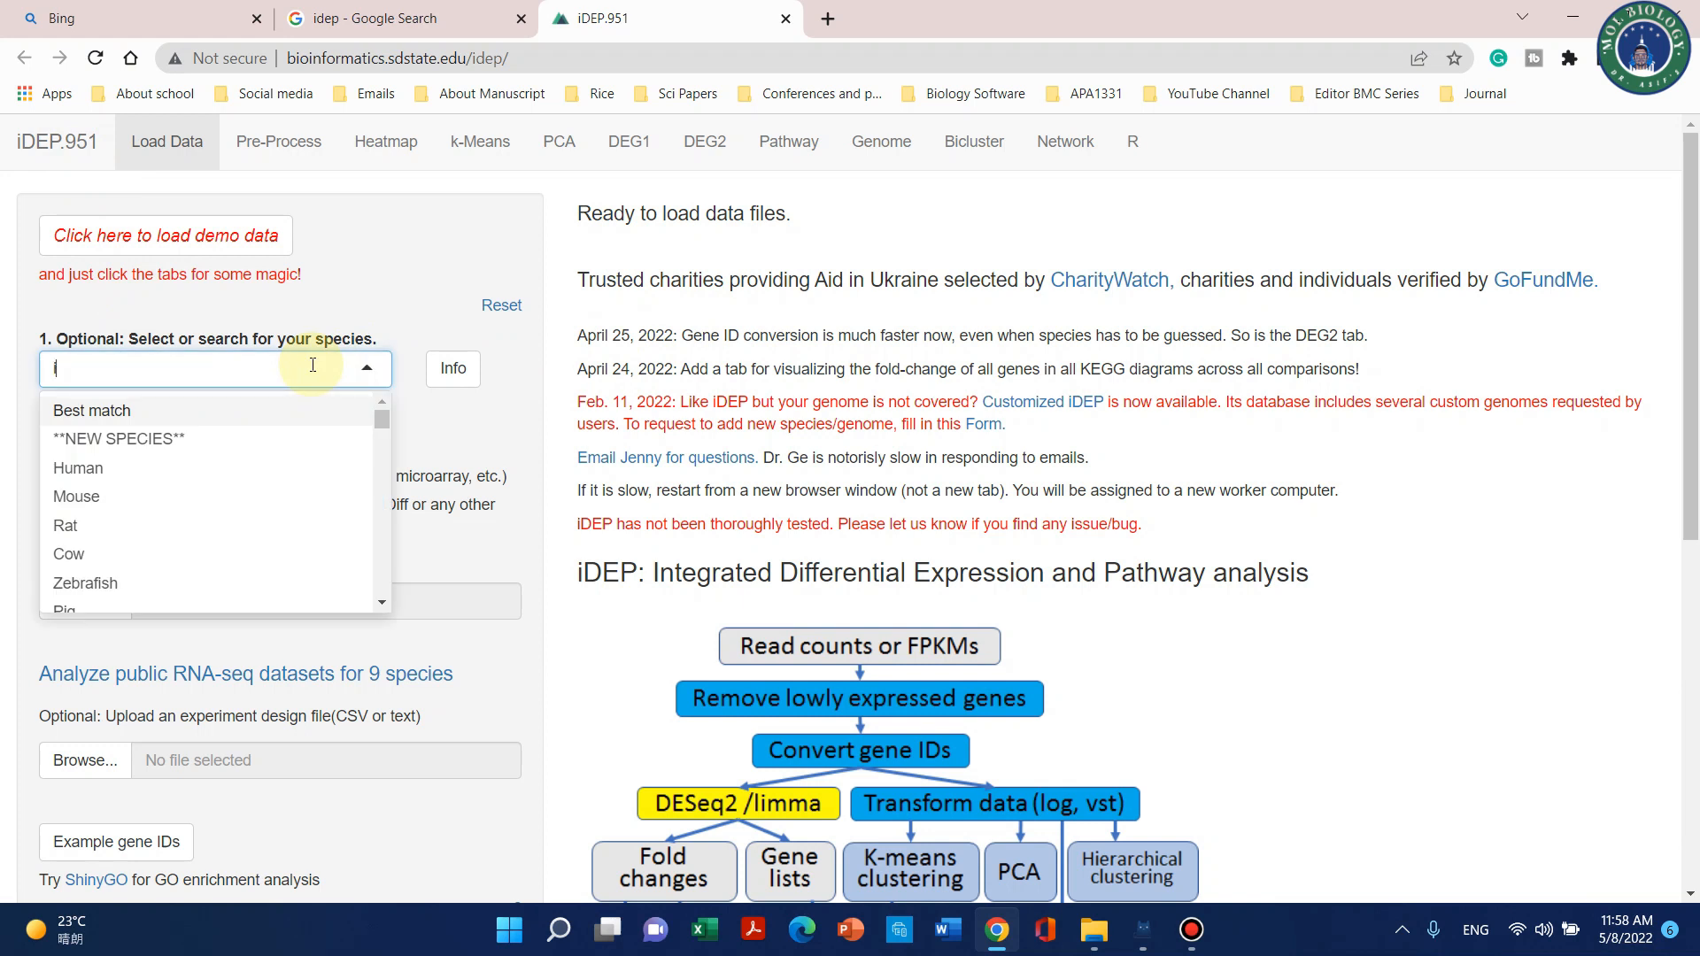
{"action": "key", "text": "BackSpace"}
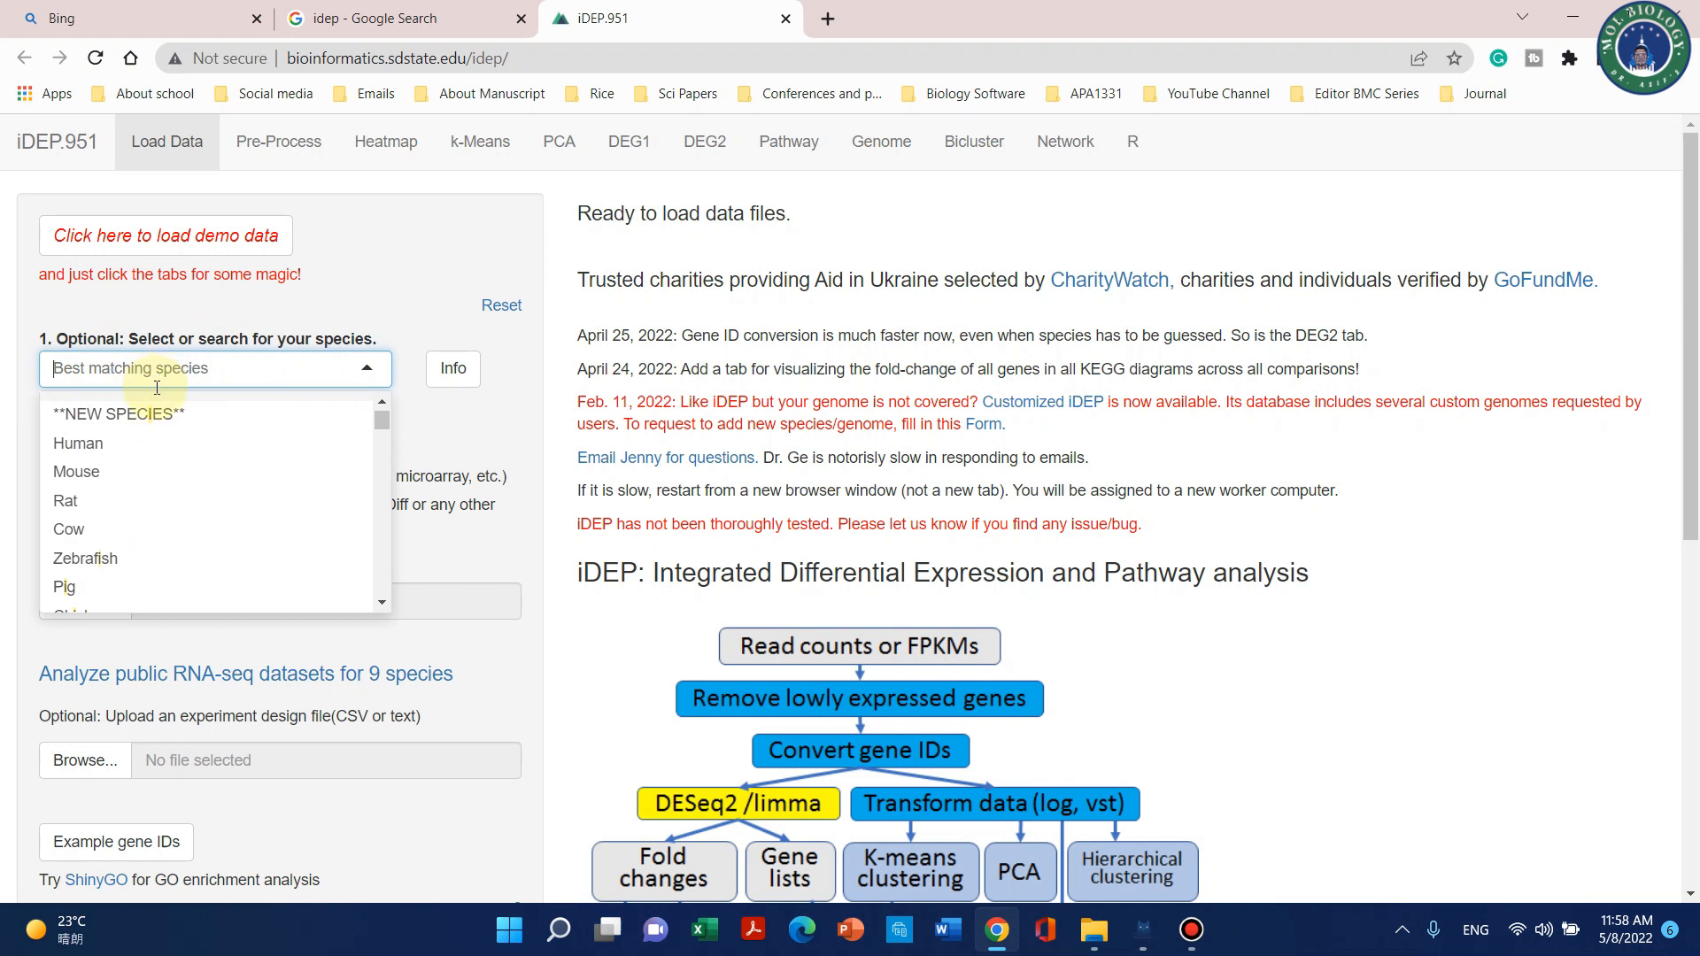
{"action": "type", "text": "rice"}
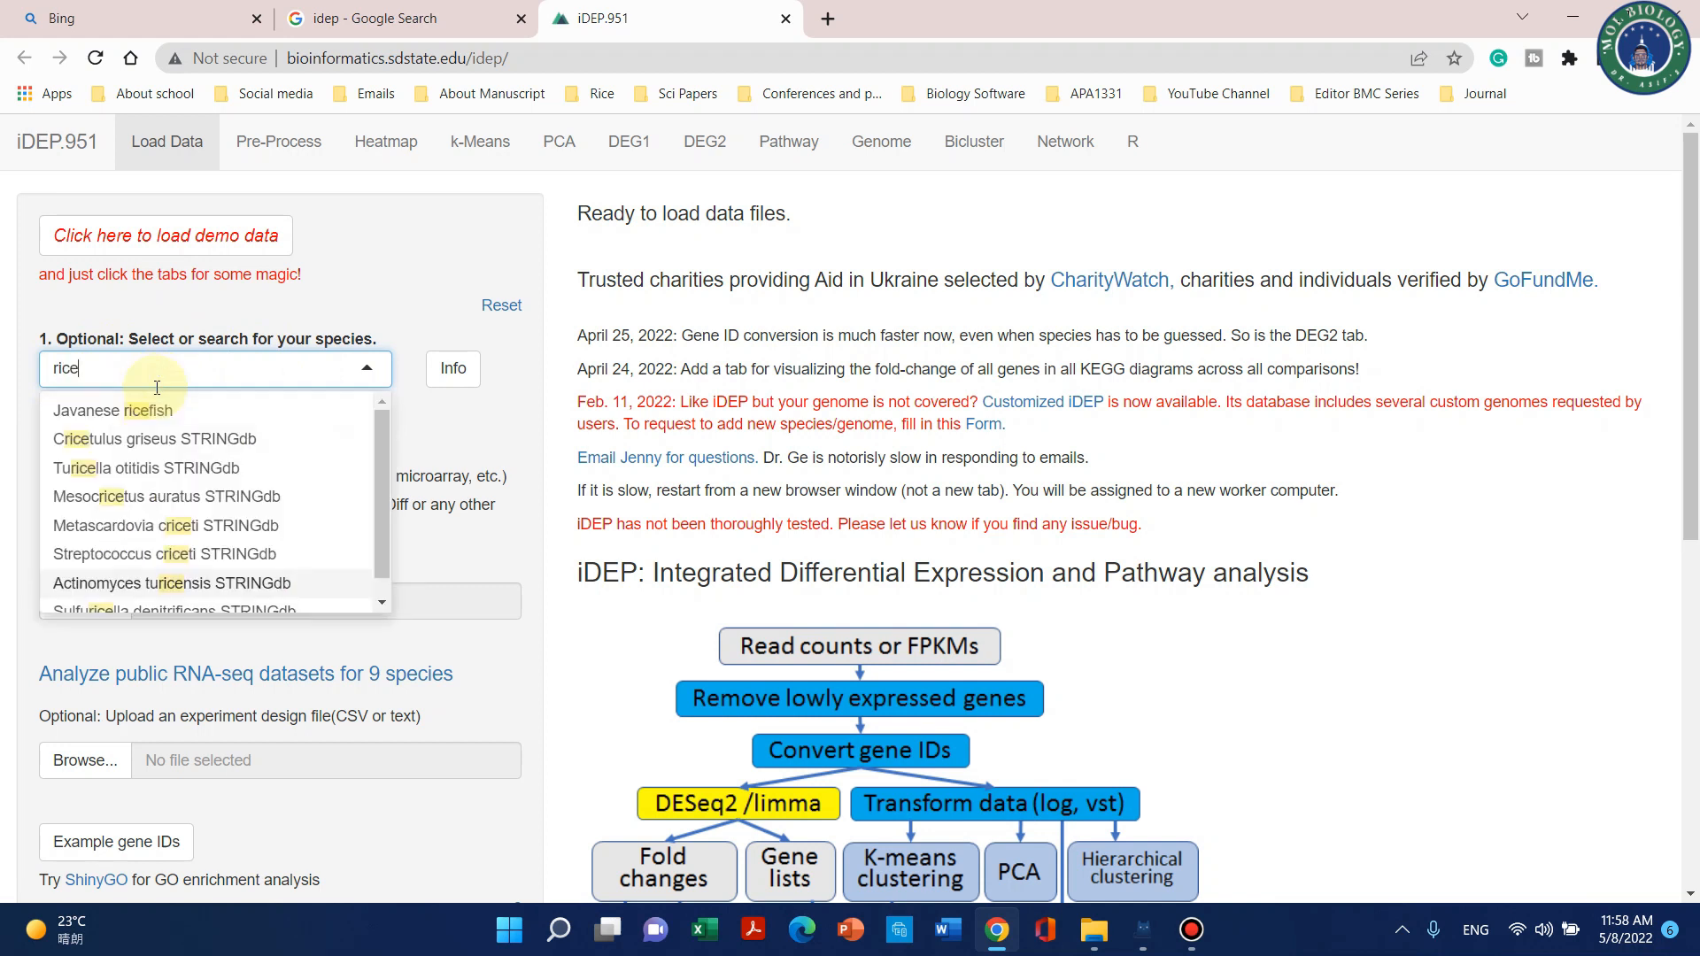
{"action": "key", "text": "BackSpace"}
{"action": "key", "text": "BackSpace"}
{"action": "key", "text": "BackSpace"}
{"action": "key", "text": "BackSpace"}
Search the species list for oryza sa and select Oryza sativa Indica Group as the species.
{"action": "type", "text": "or"}
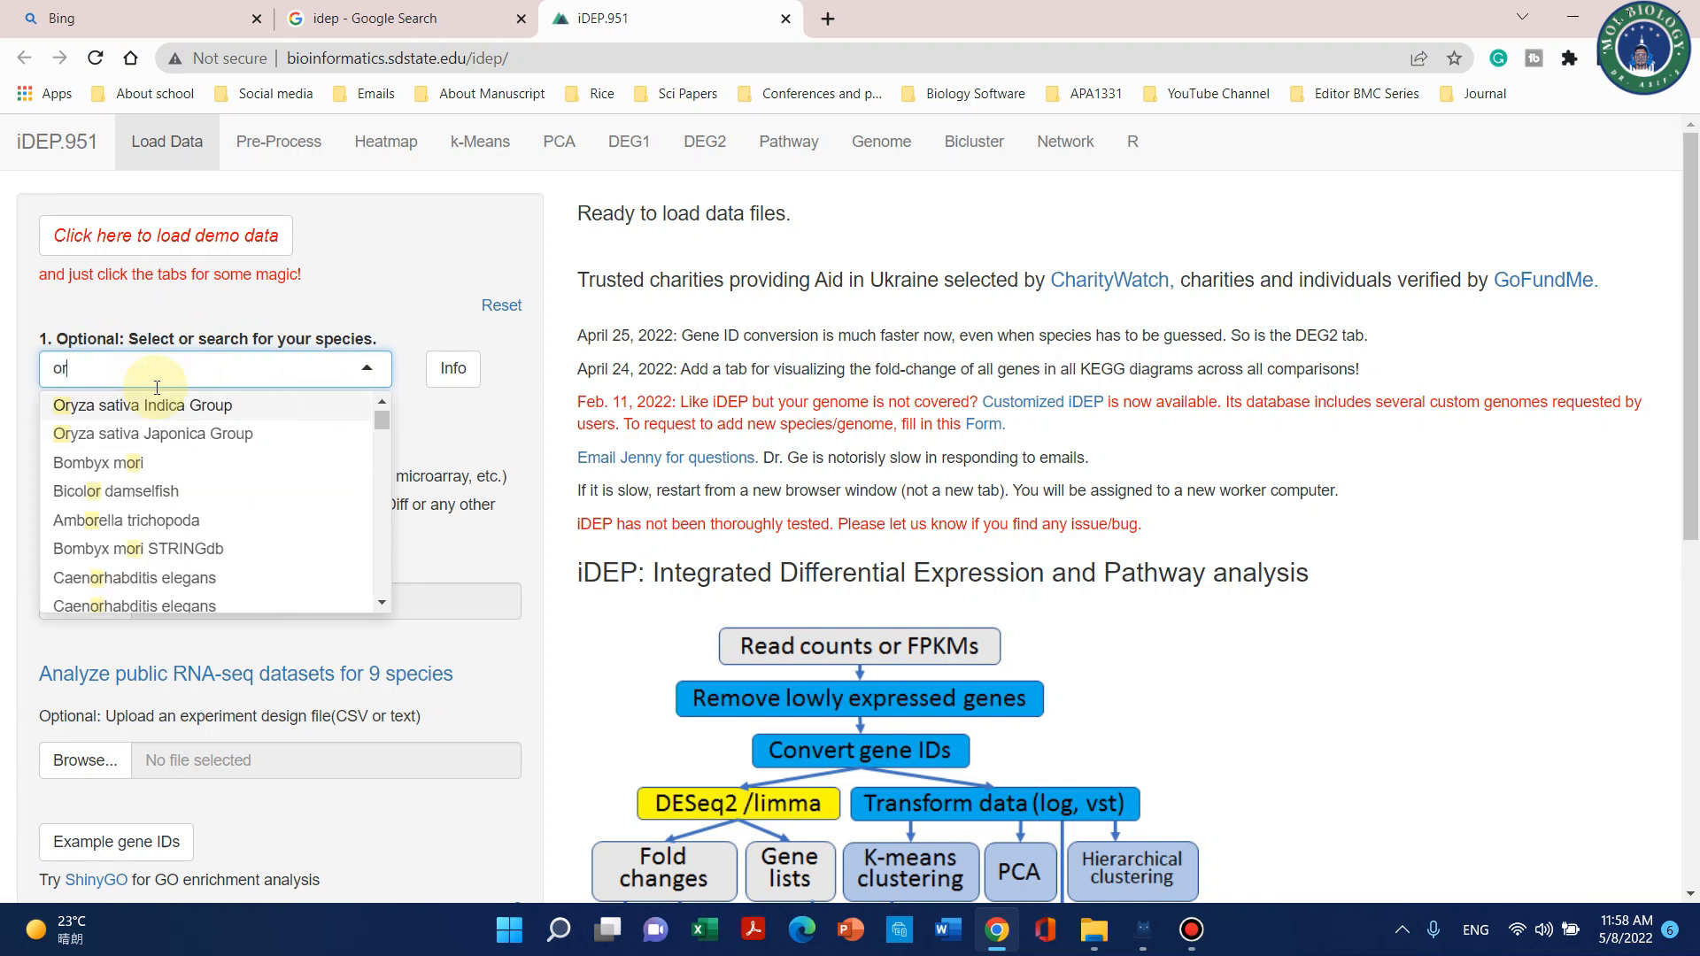
{"action": "type", "text": "yza sa"}
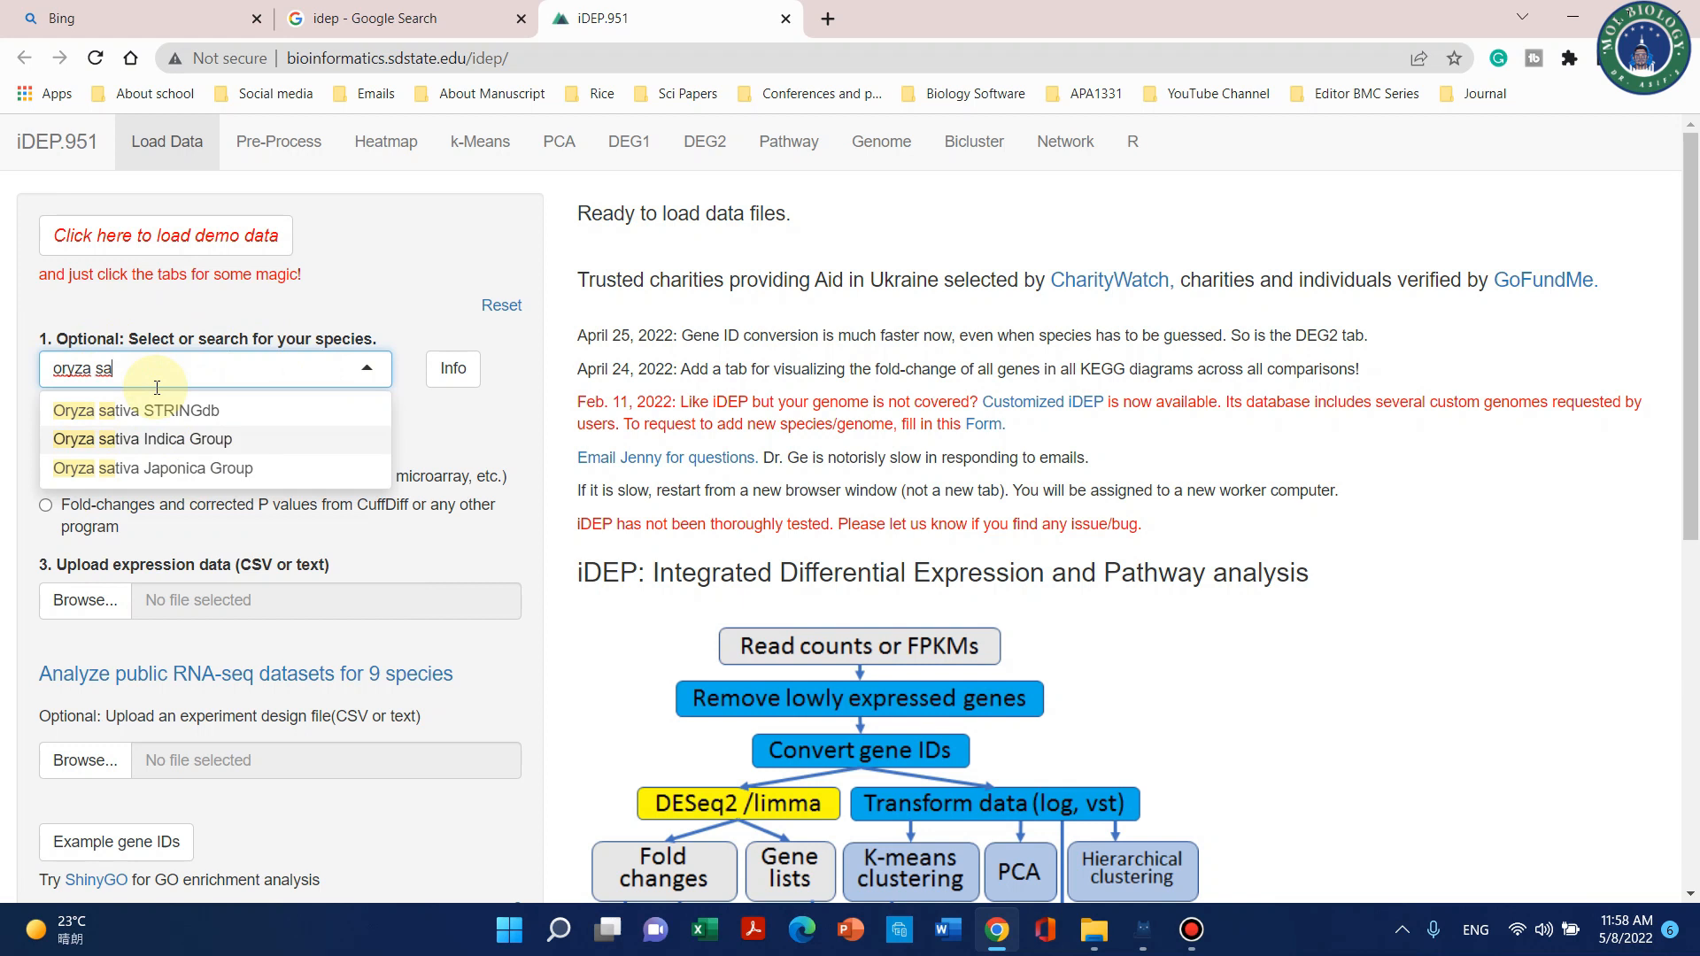
{"action": "left_click", "coordinate": [196, 440]}
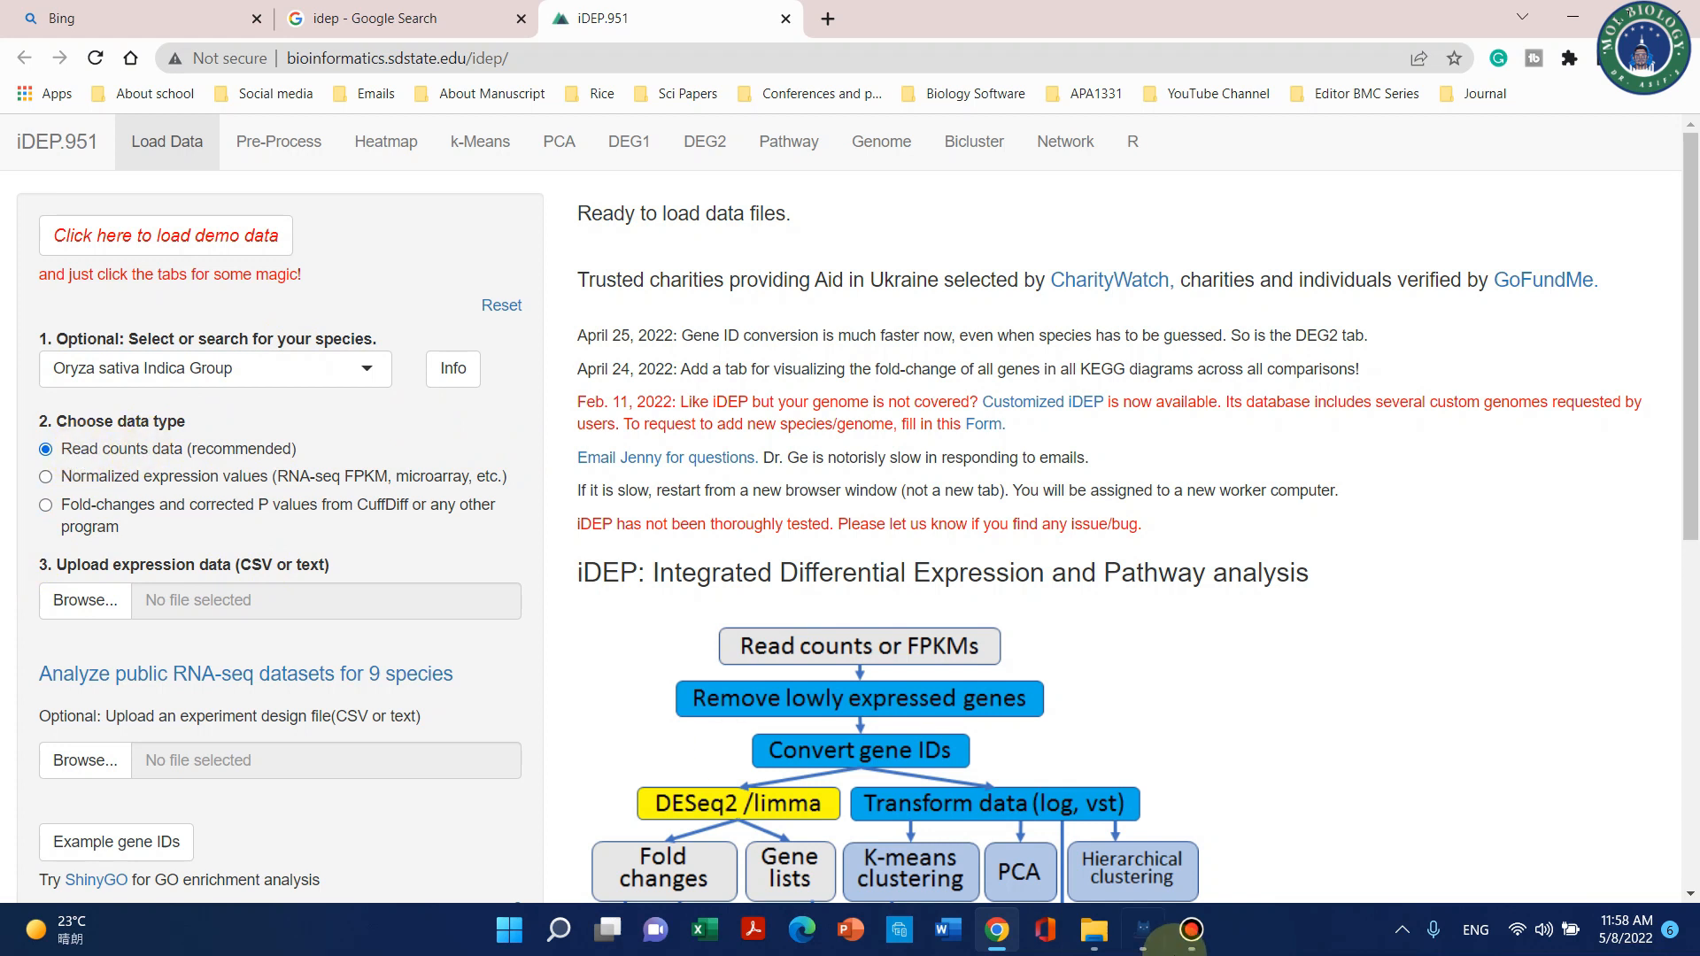
Open counts_anno.csv from the APA1331 transcriptome folder and widen the gene_id column to show the full IDs.
{"action": "mouse_move", "coordinate": [1085, 930]}
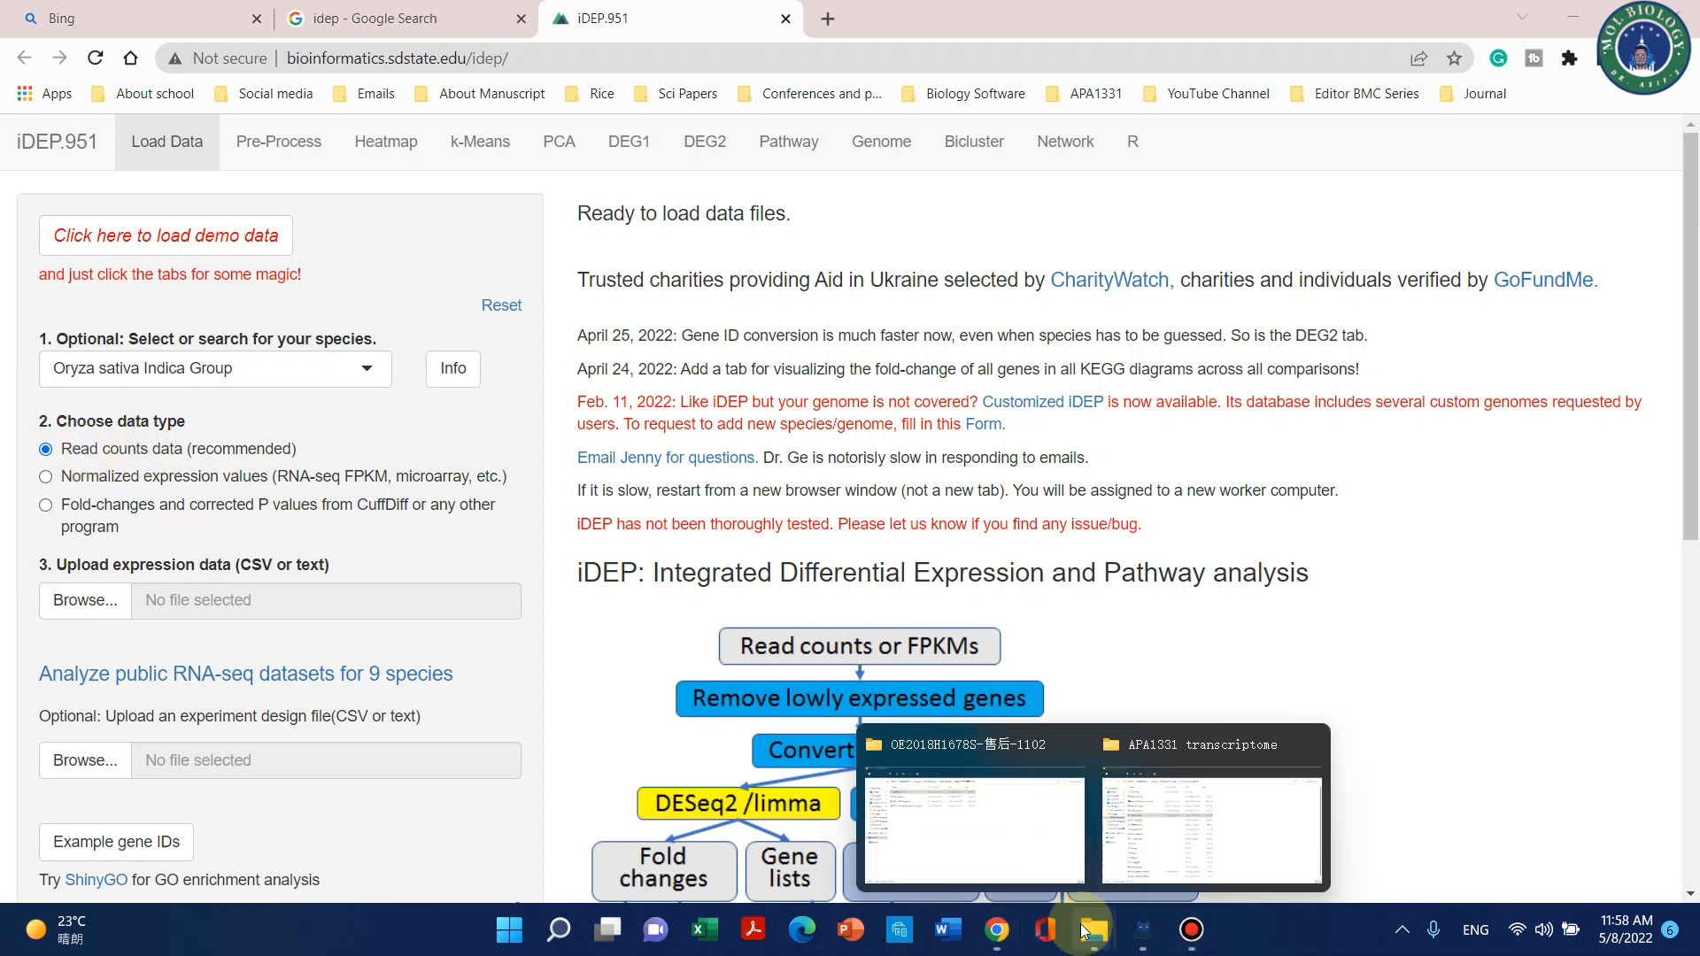
{"action": "left_click", "coordinate": [1199, 826]}
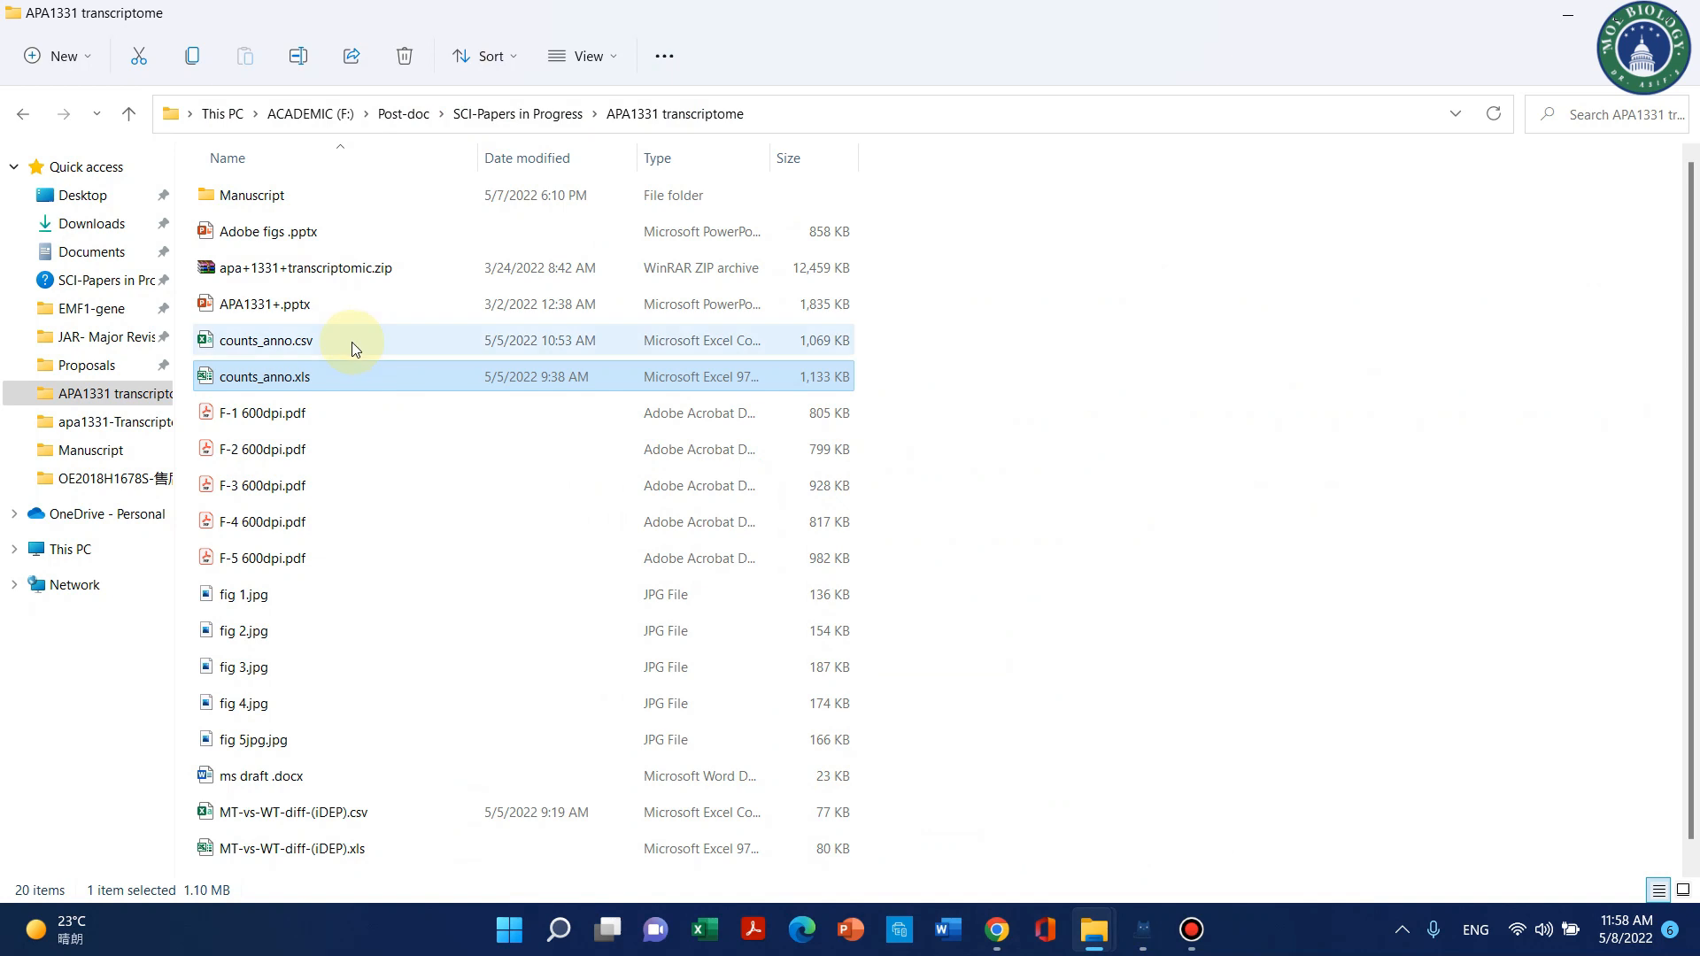
{"action": "double_click", "coordinate": [283, 342]}
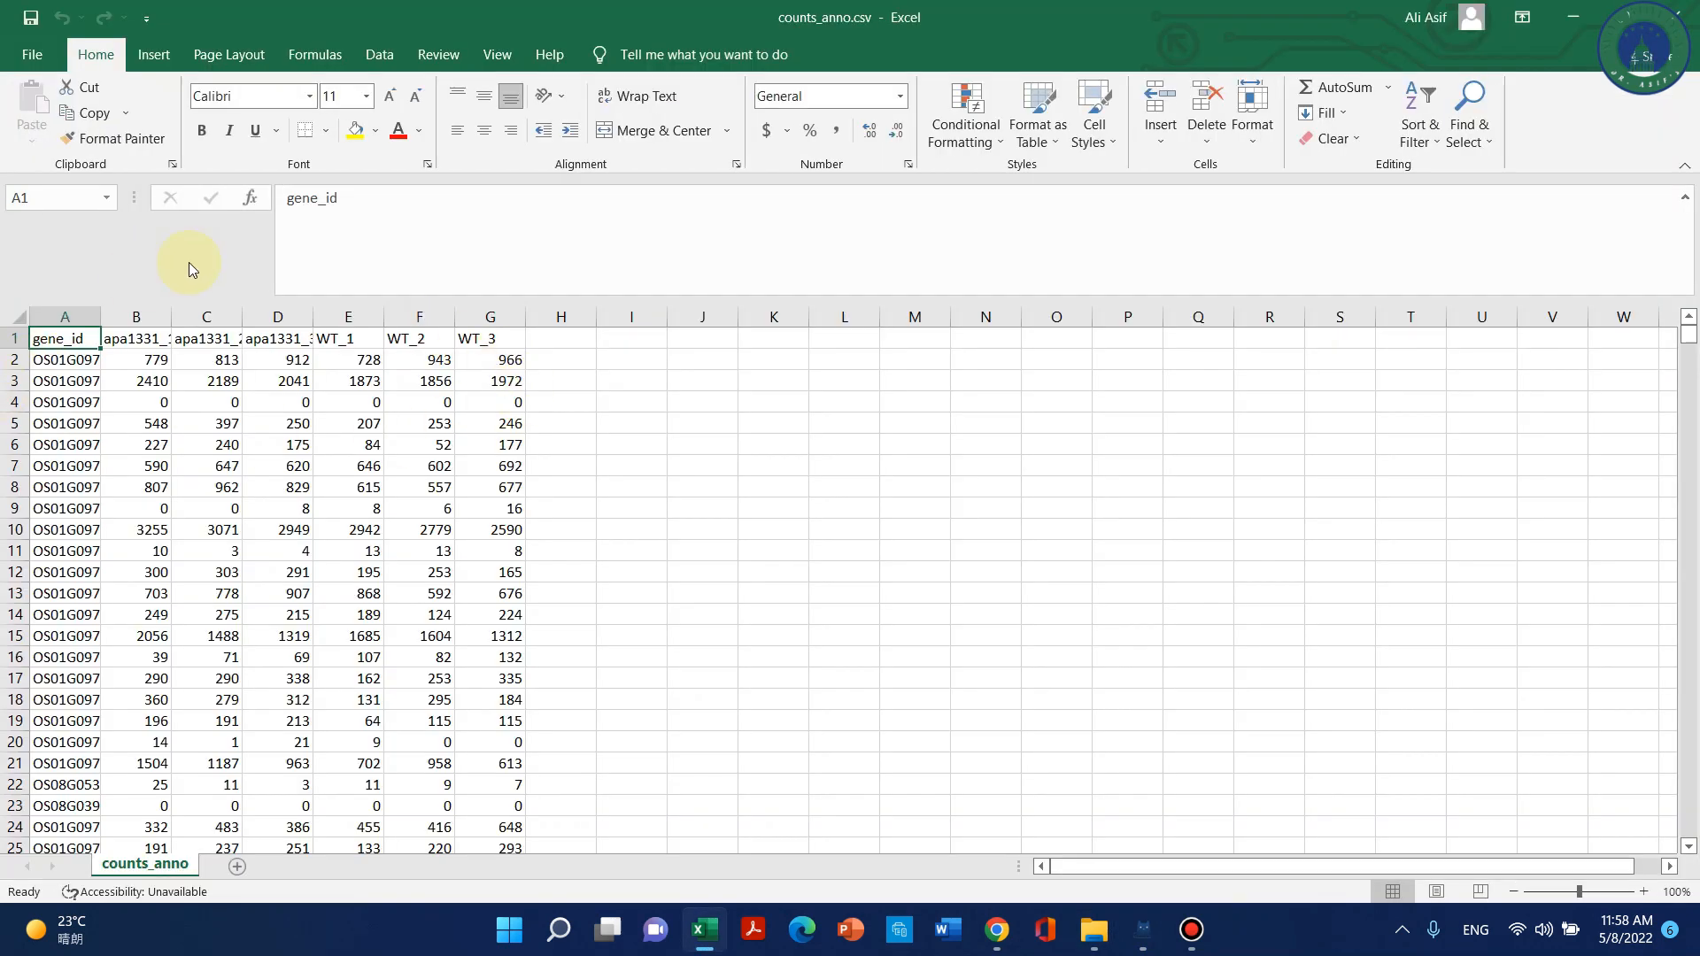
{"action": "left_click_drag", "start_coordinate": [101, 317], "coordinate": [146, 319]}
Examine the rice gene IDs in the gene_id column, from the first entries to further down the sheet.
{"action": "left_click", "coordinate": [109, 362]}
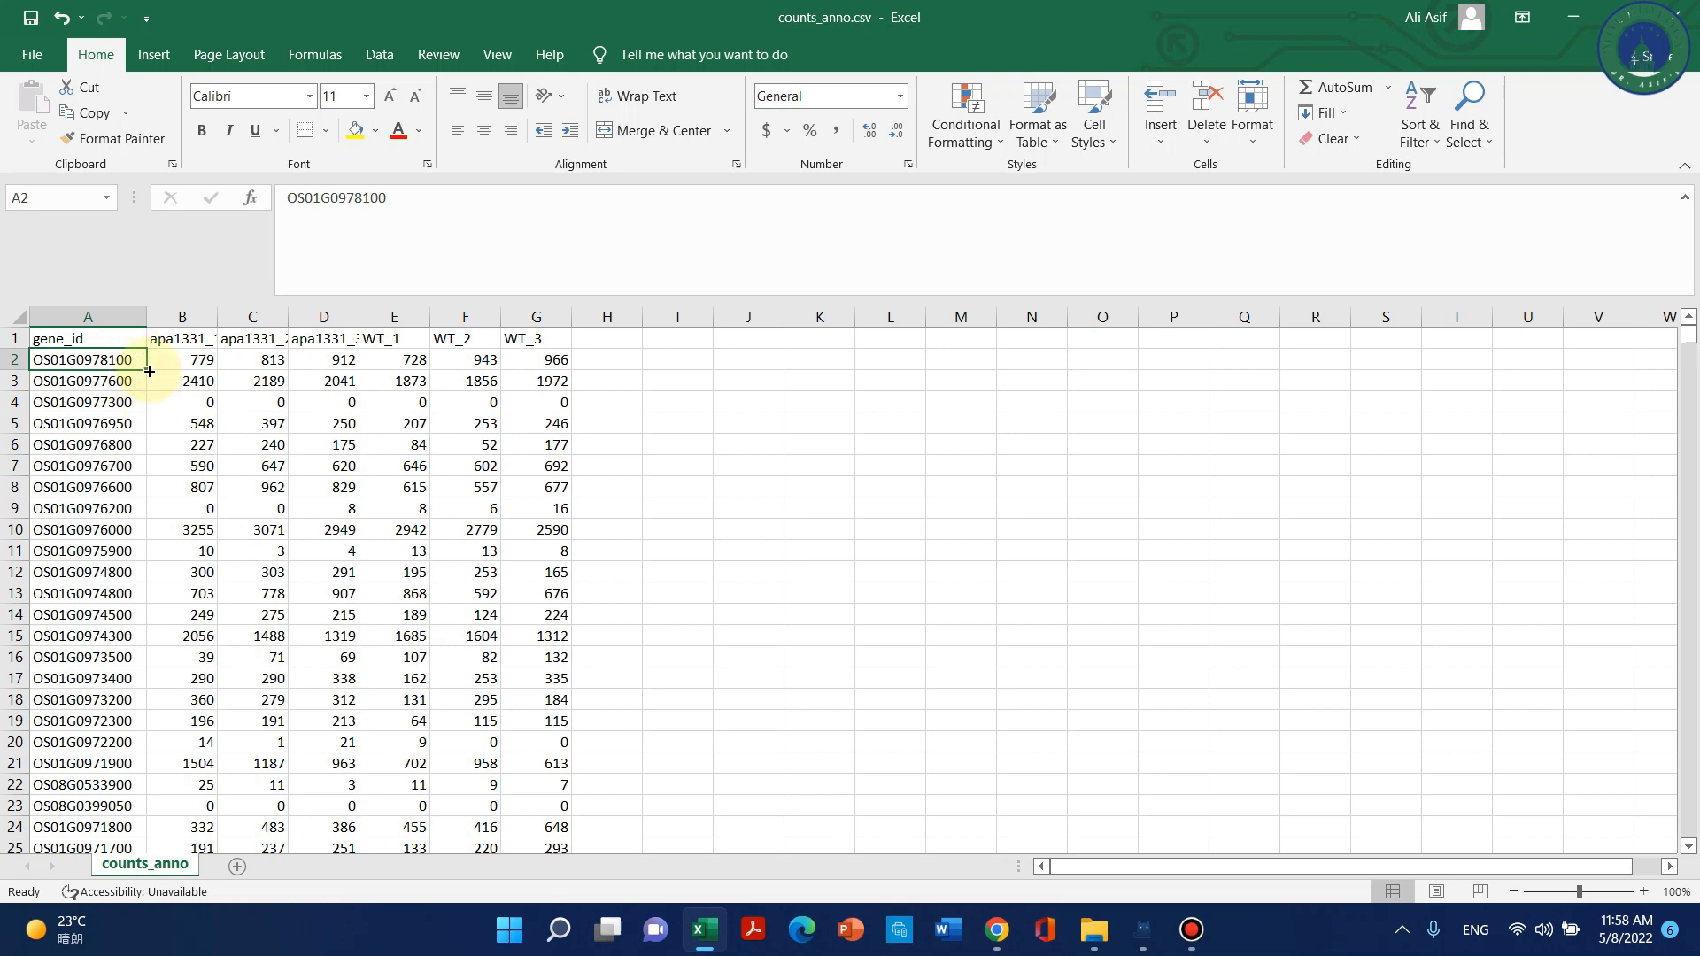
{"action": "left_click", "coordinate": [107, 379]}
{"action": "left_click", "coordinate": [106, 358]}
{"action": "left_click", "coordinate": [100, 382]}
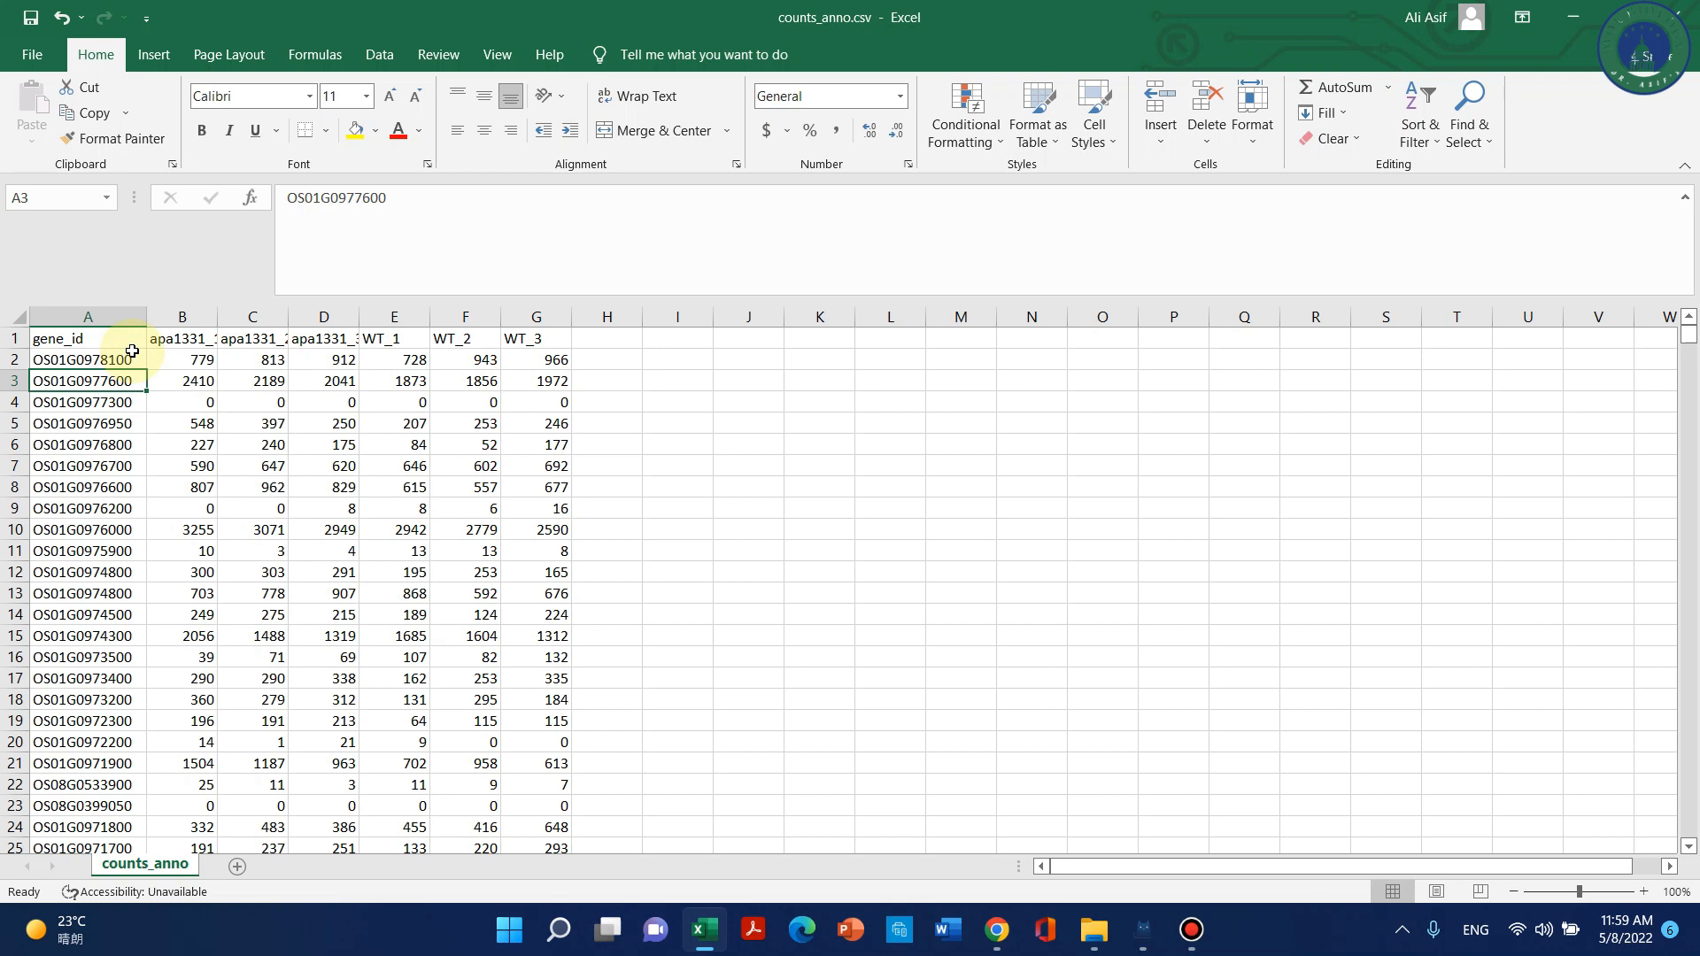
{"action": "left_click", "coordinate": [132, 352]}
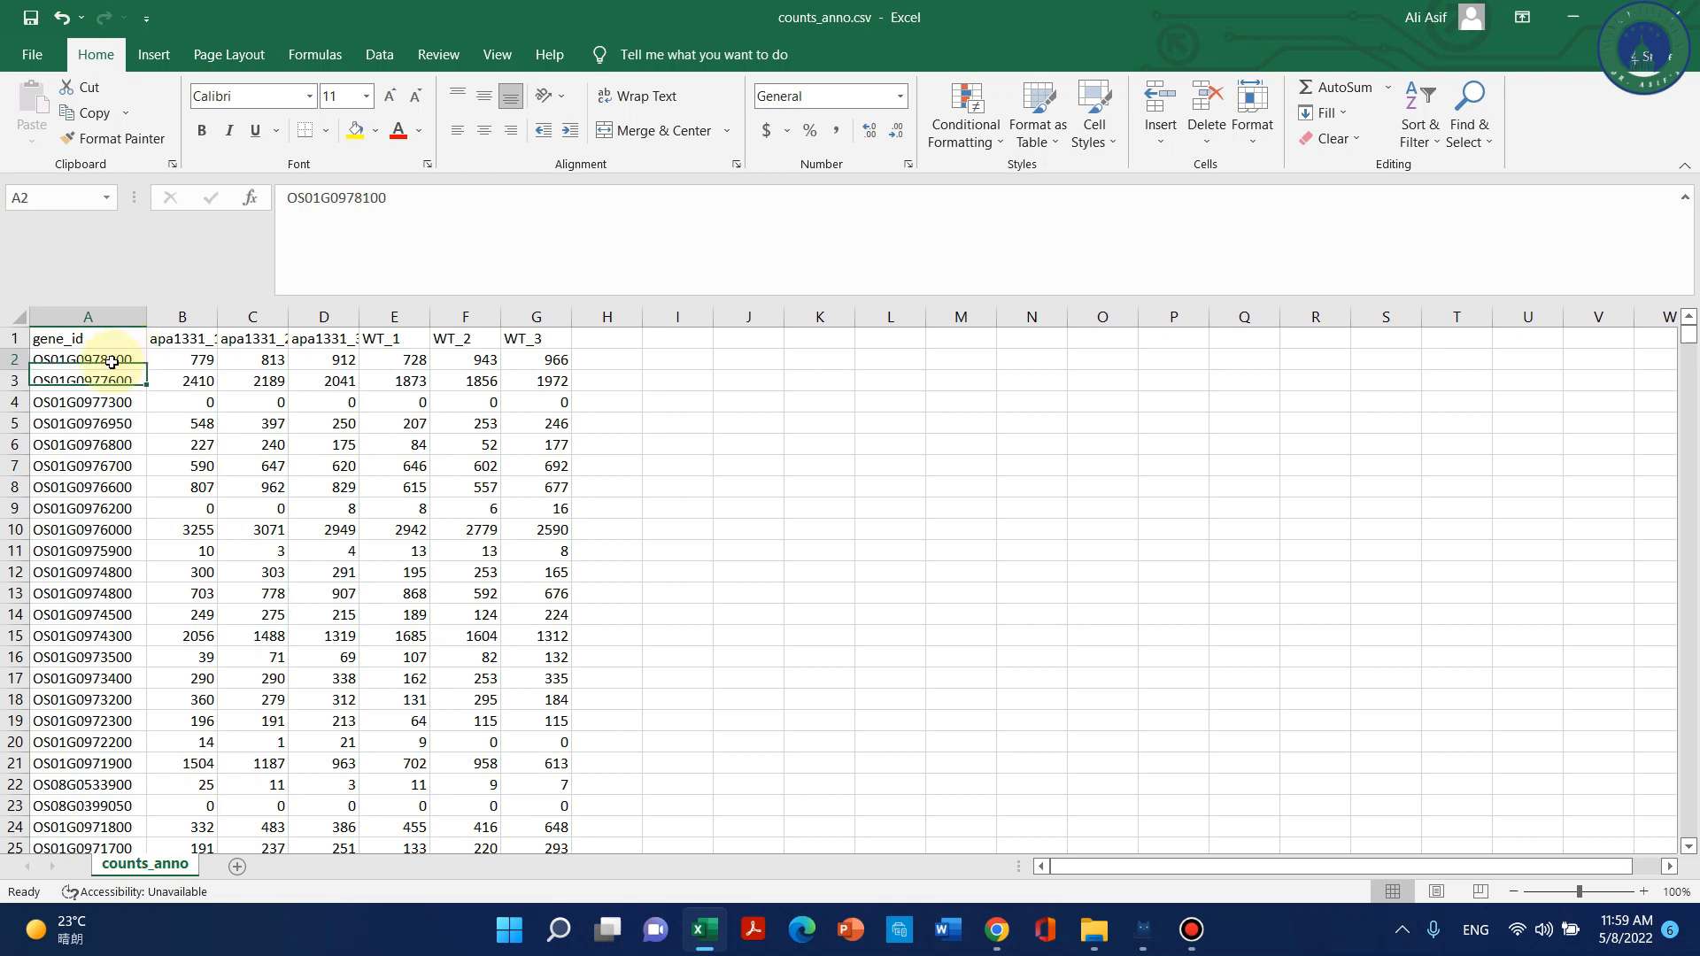
{"action": "left_click", "coordinate": [131, 386]}
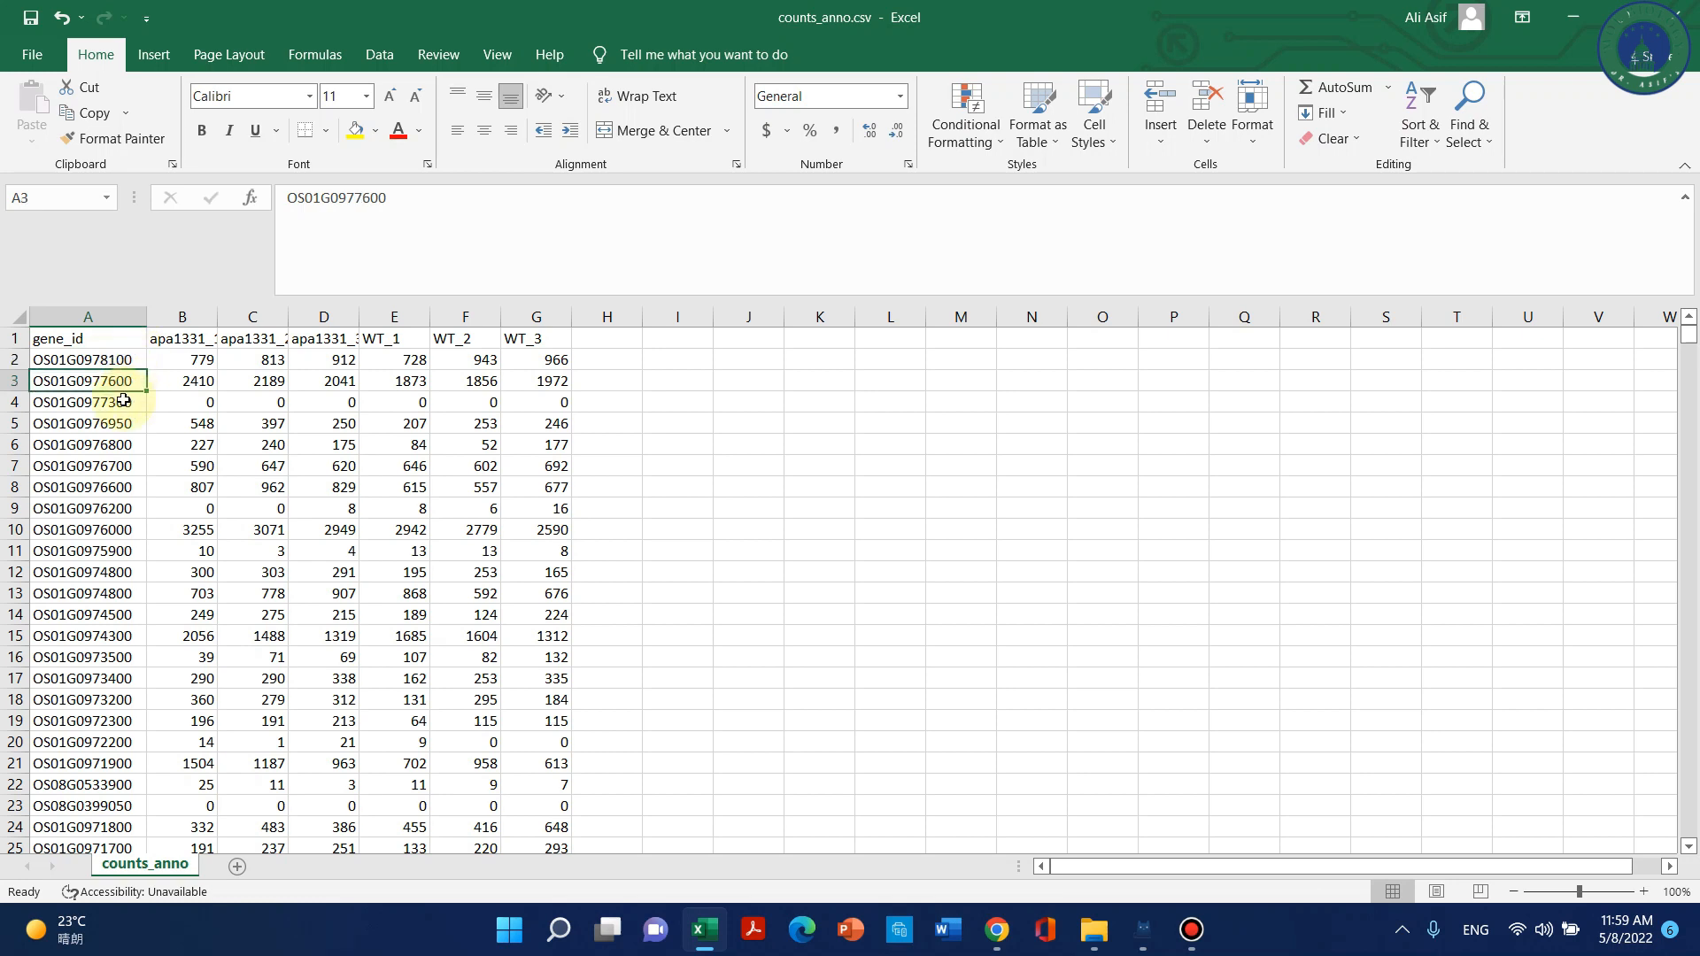
{"action": "left_click", "coordinate": [133, 359]}
{"action": "scroll", "coordinate": [94, 405], "scroll_direction": "down", "scroll_amount": 4}
{"action": "scroll", "coordinate": [93, 405], "scroll_direction": "down", "scroll_amount": 5}
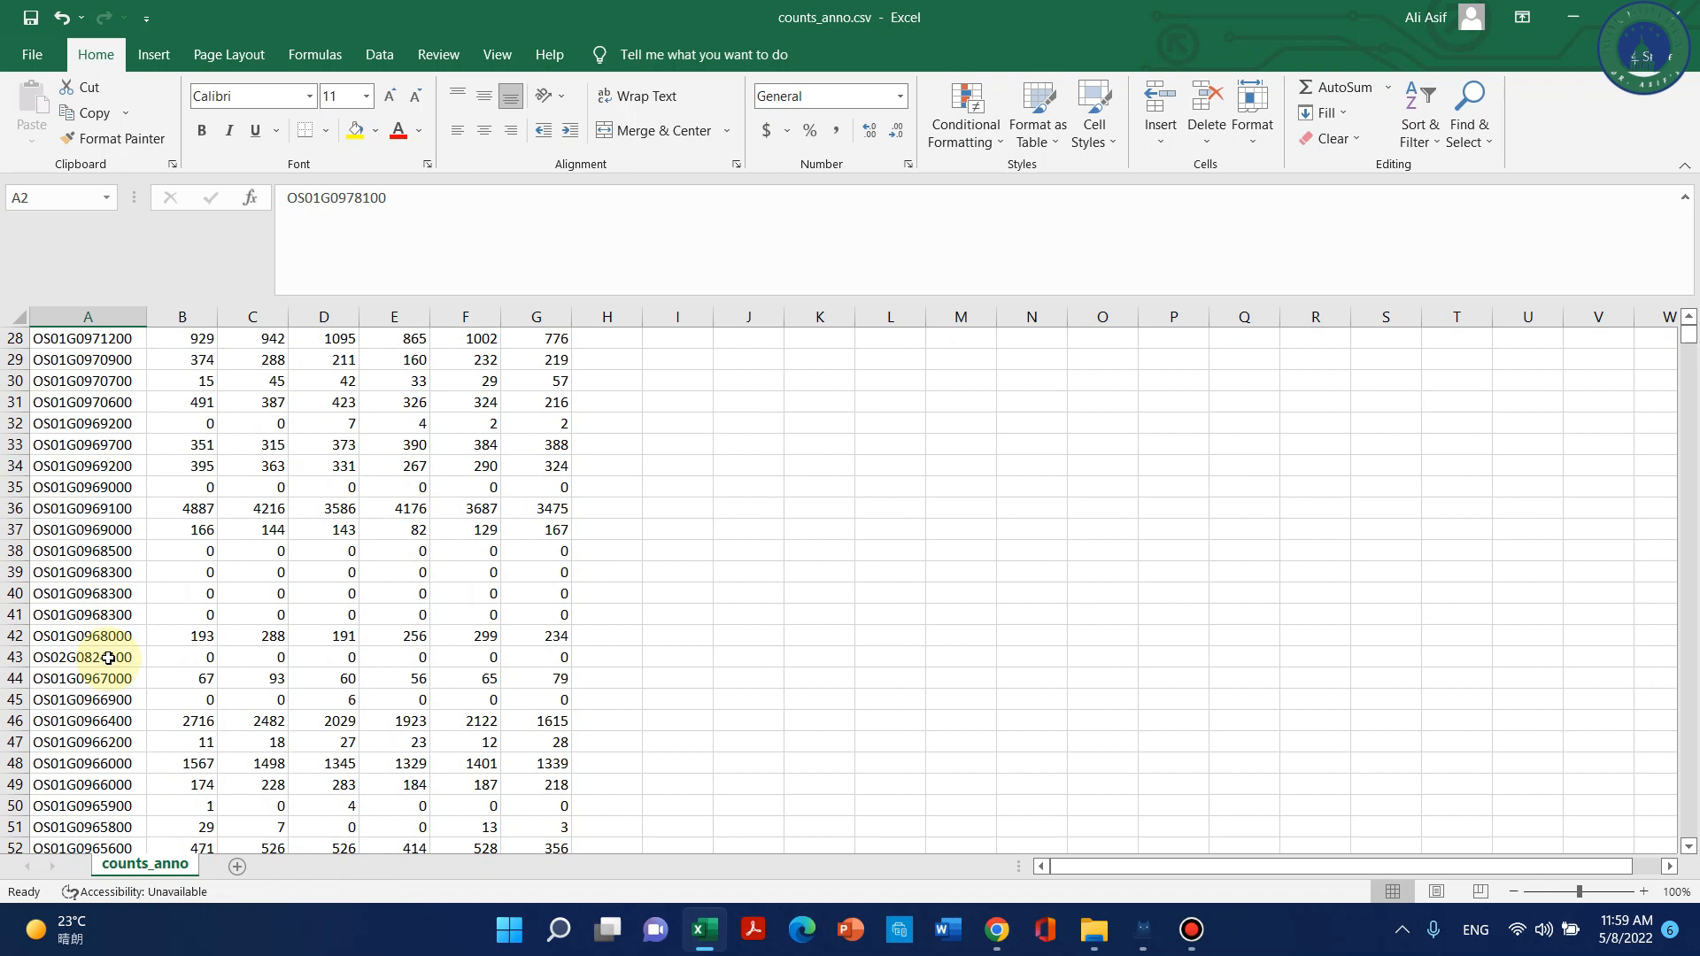
{"action": "scroll", "coordinate": [108, 658], "scroll_direction": "up", "scroll_amount": 9}
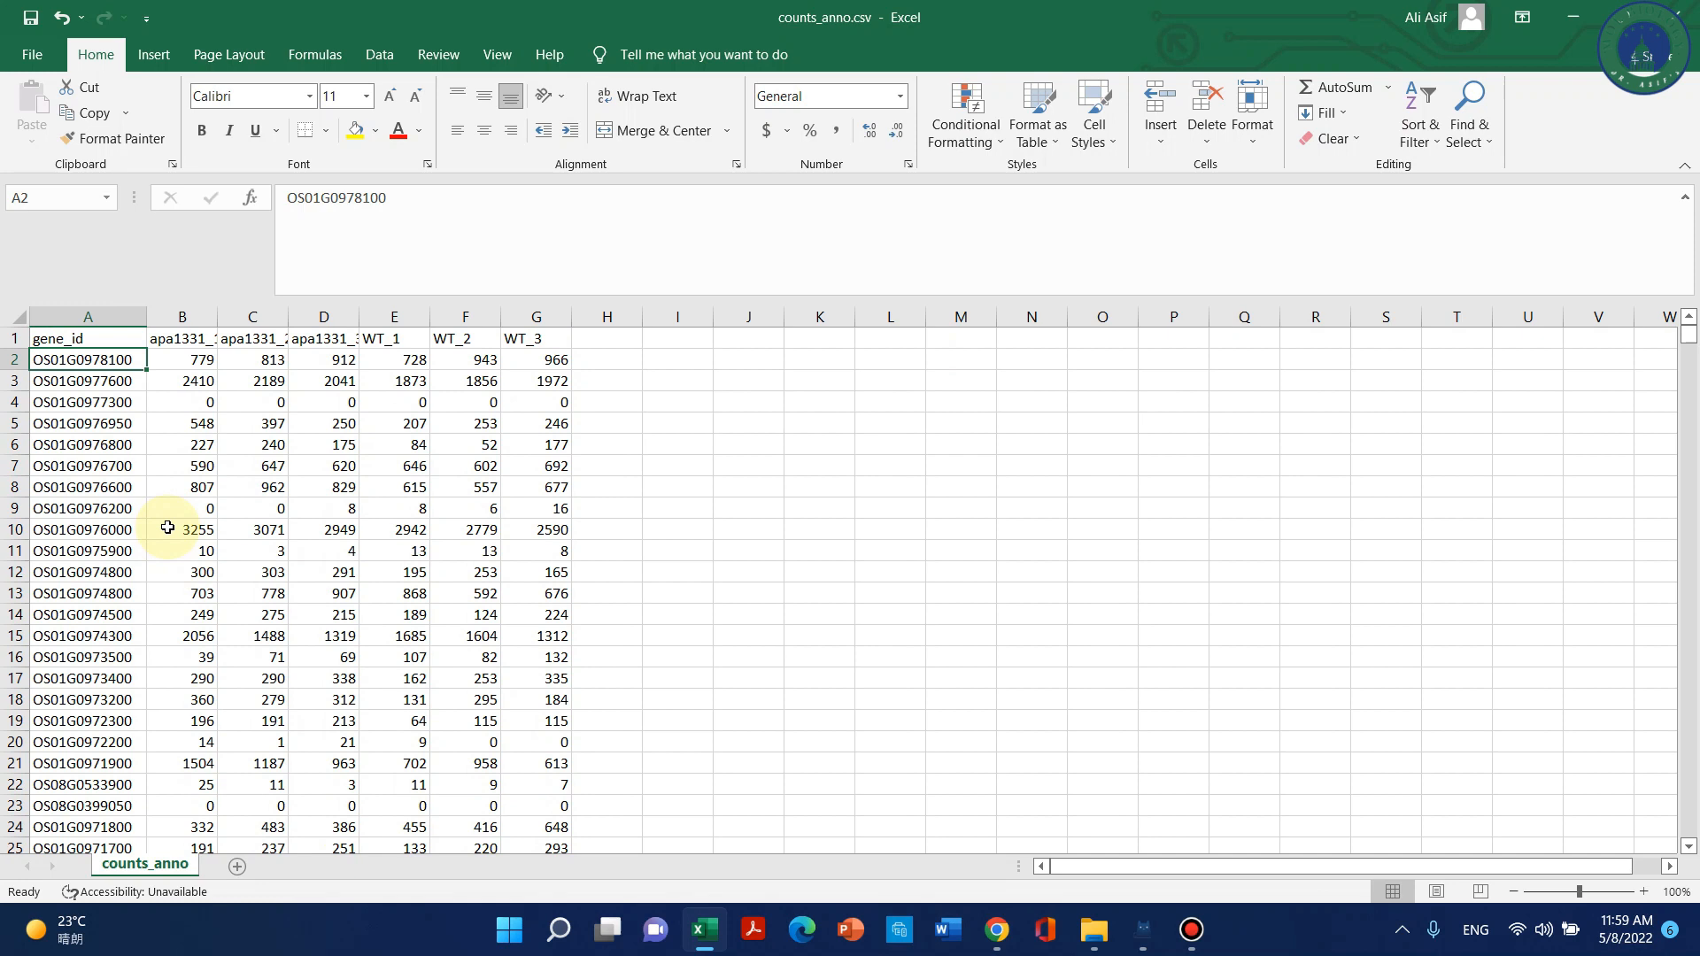
{"action": "left_click", "coordinate": [100, 383]}
{"action": "left_click", "coordinate": [120, 358]}
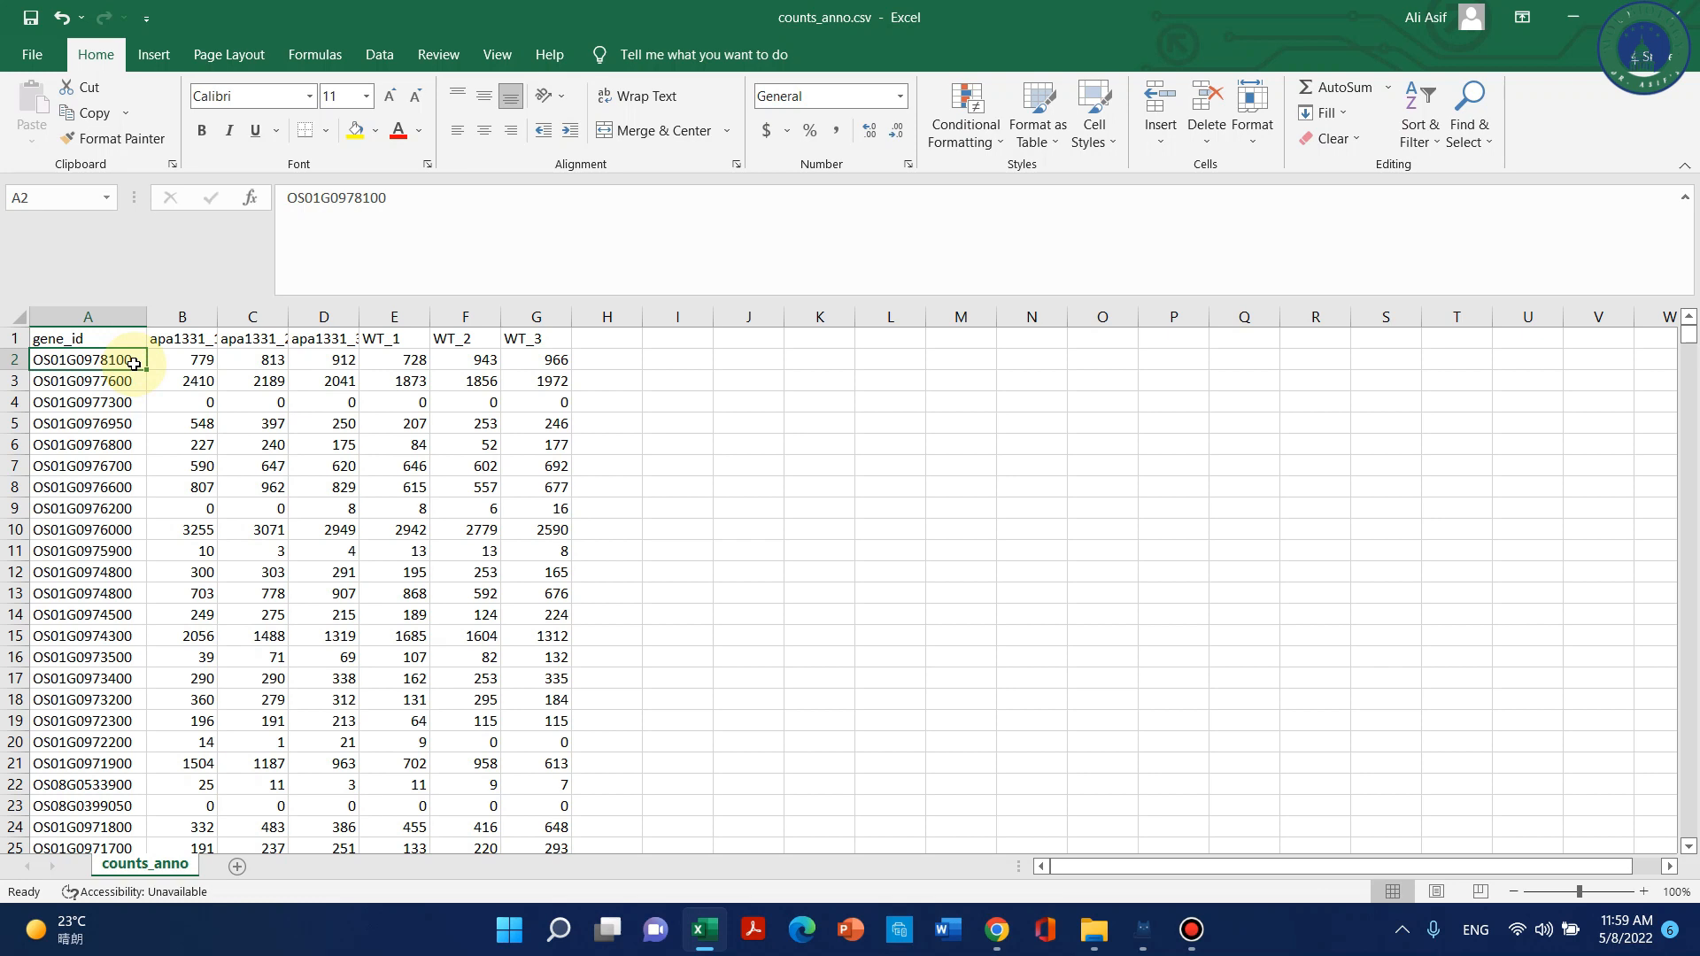
Check the six sample headers one by one, from apa1331_1 through WT_3.
{"action": "left_click_drag", "start_coordinate": [166, 338], "coordinate": [321, 338]}
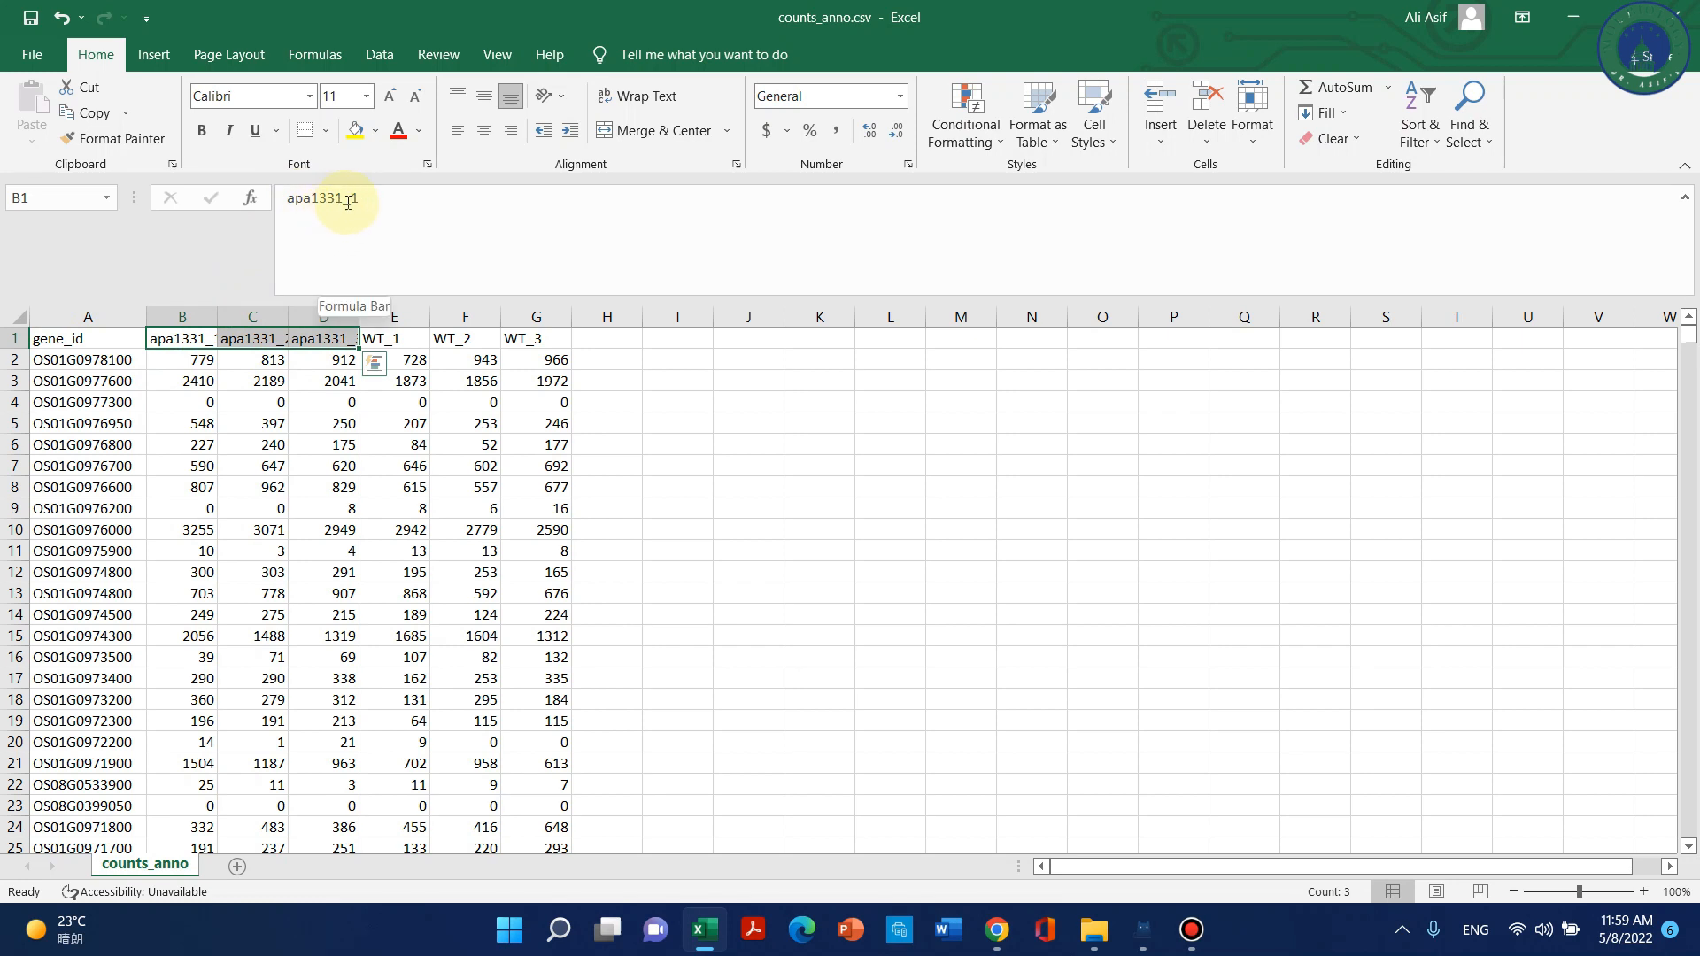
{"action": "left_click", "coordinate": [194, 341]}
{"action": "left_click", "coordinate": [250, 337]}
{"action": "left_click", "coordinate": [329, 337]}
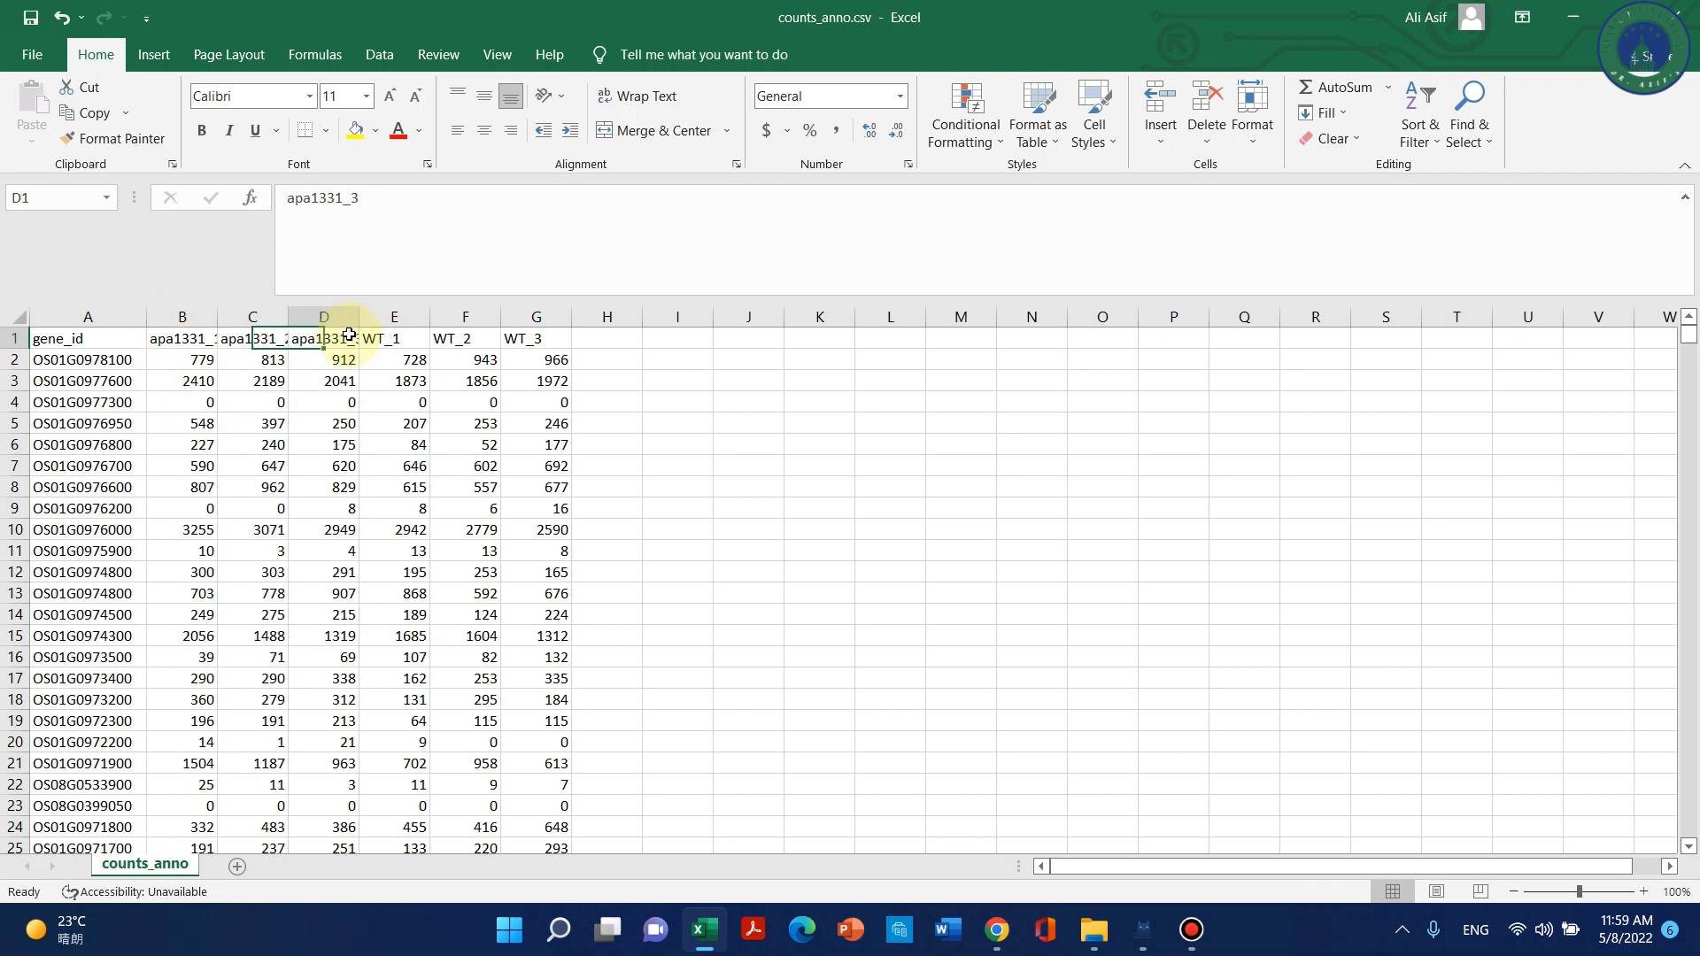
{"action": "left_click", "coordinate": [403, 335]}
{"action": "left_click", "coordinate": [475, 338]}
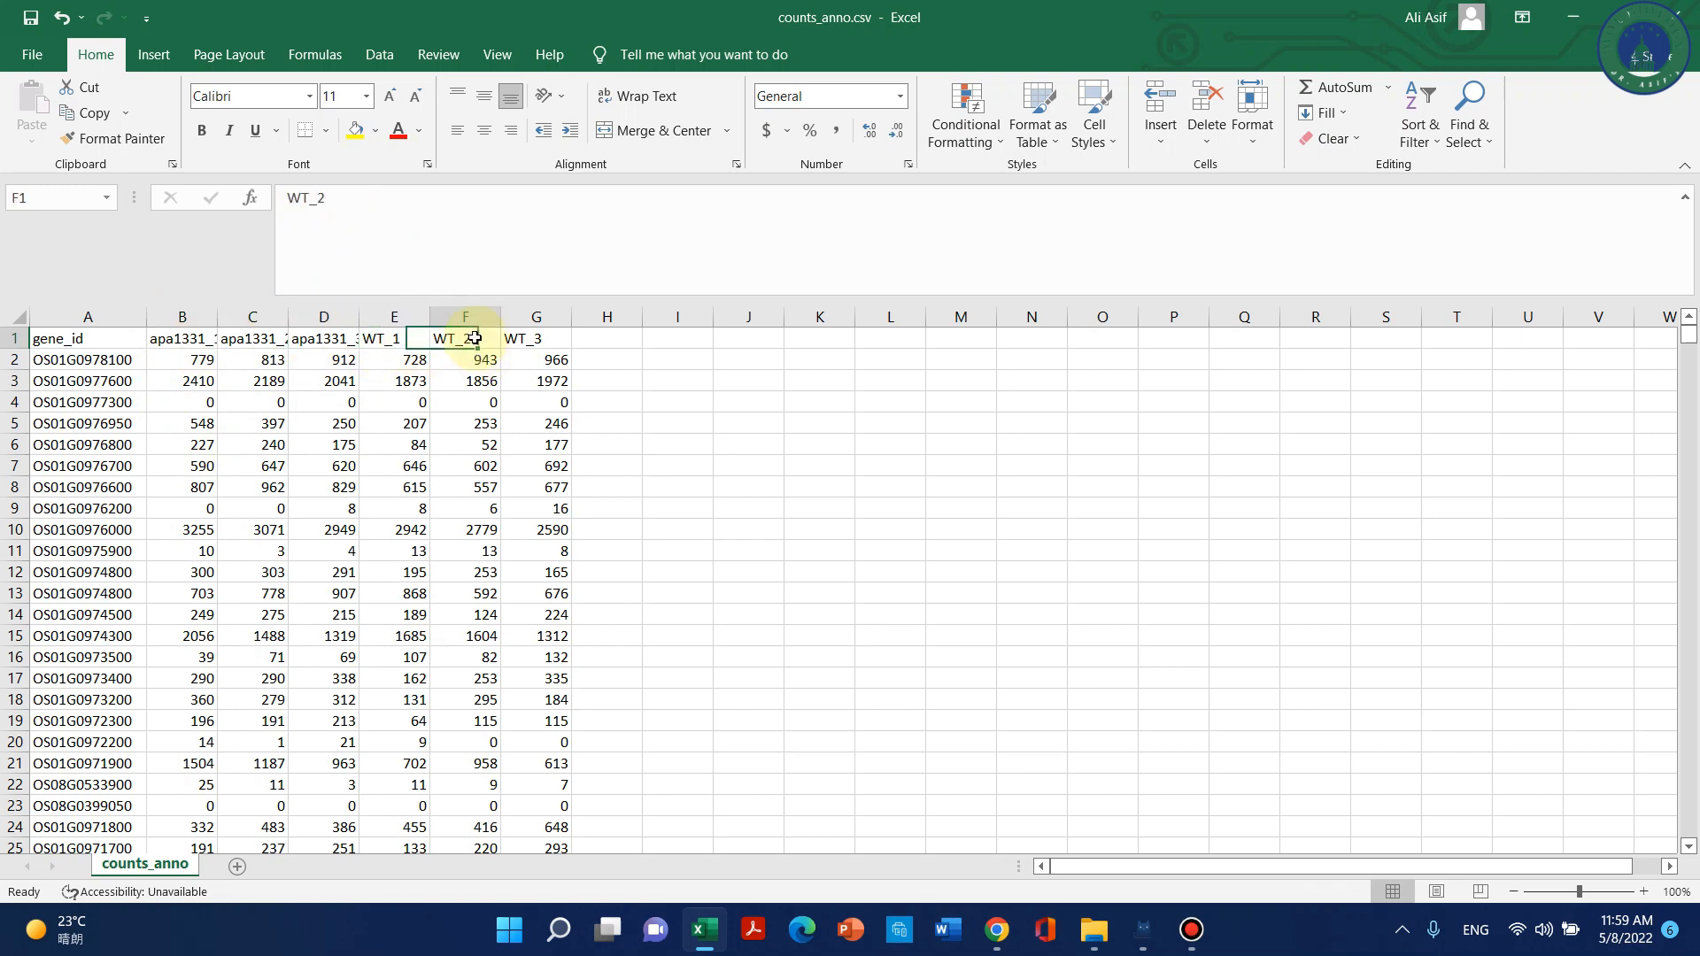
{"action": "left_click", "coordinate": [540, 338]}
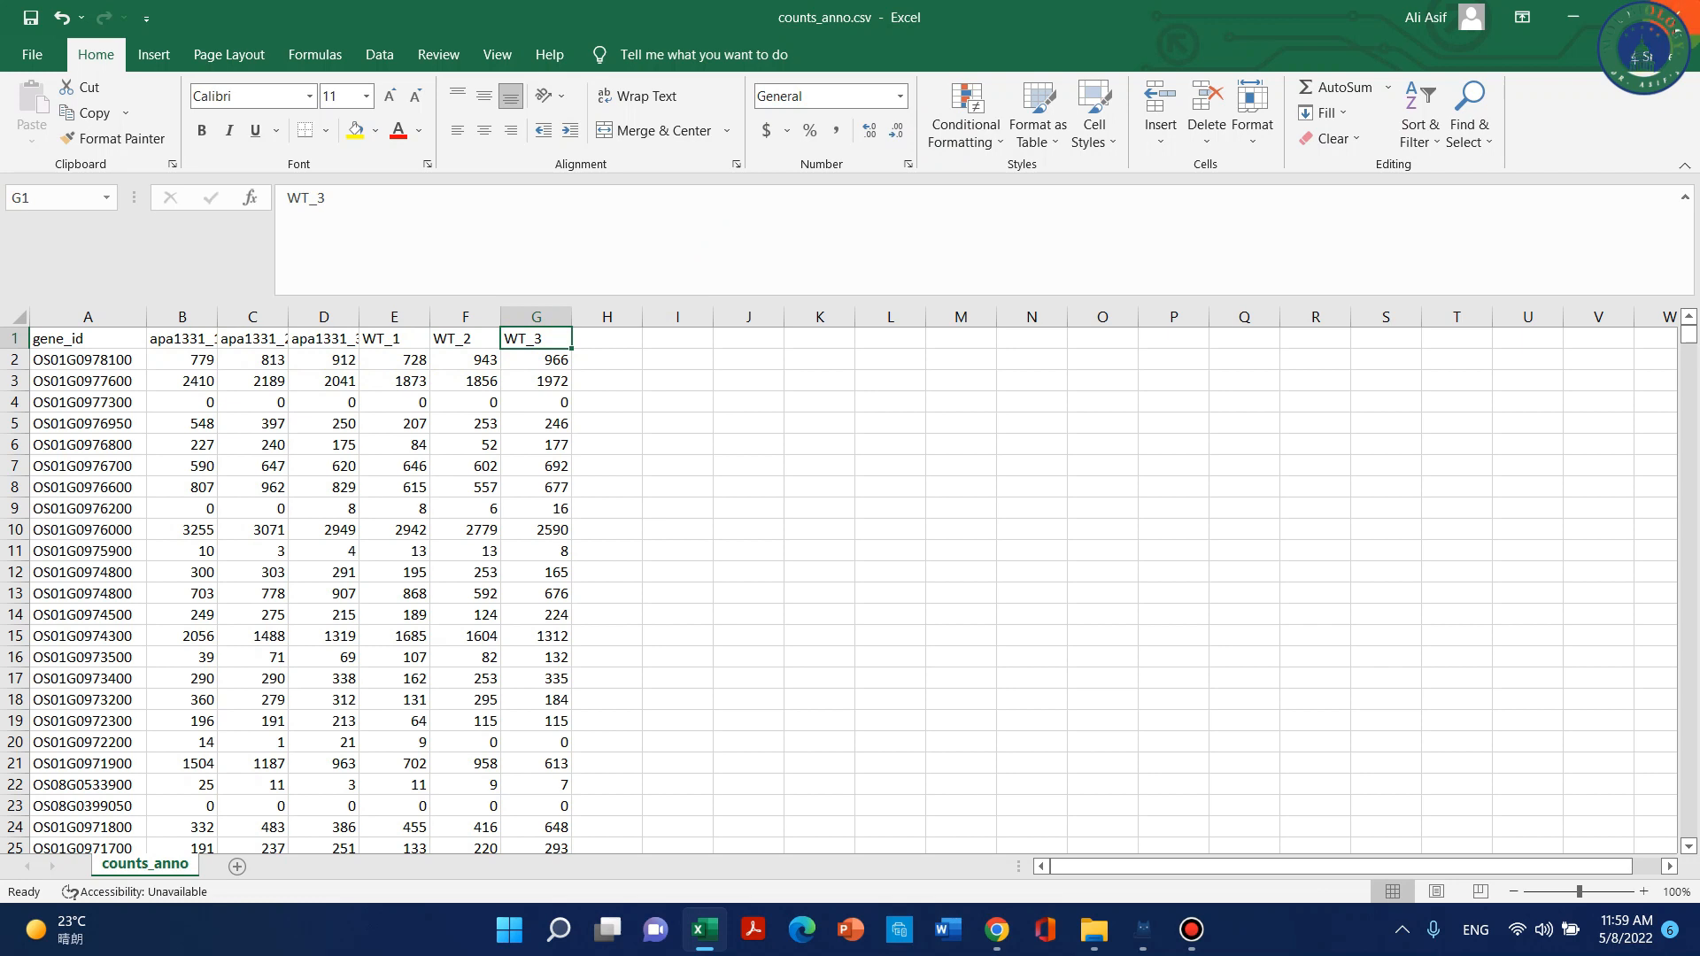
Close the counts_anno.csv workbook without saving the changes and switch back to the iDEP page in Chrome.
{"action": "left_click", "coordinate": [1664, 16]}
{"action": "left_click", "coordinate": [859, 496]}
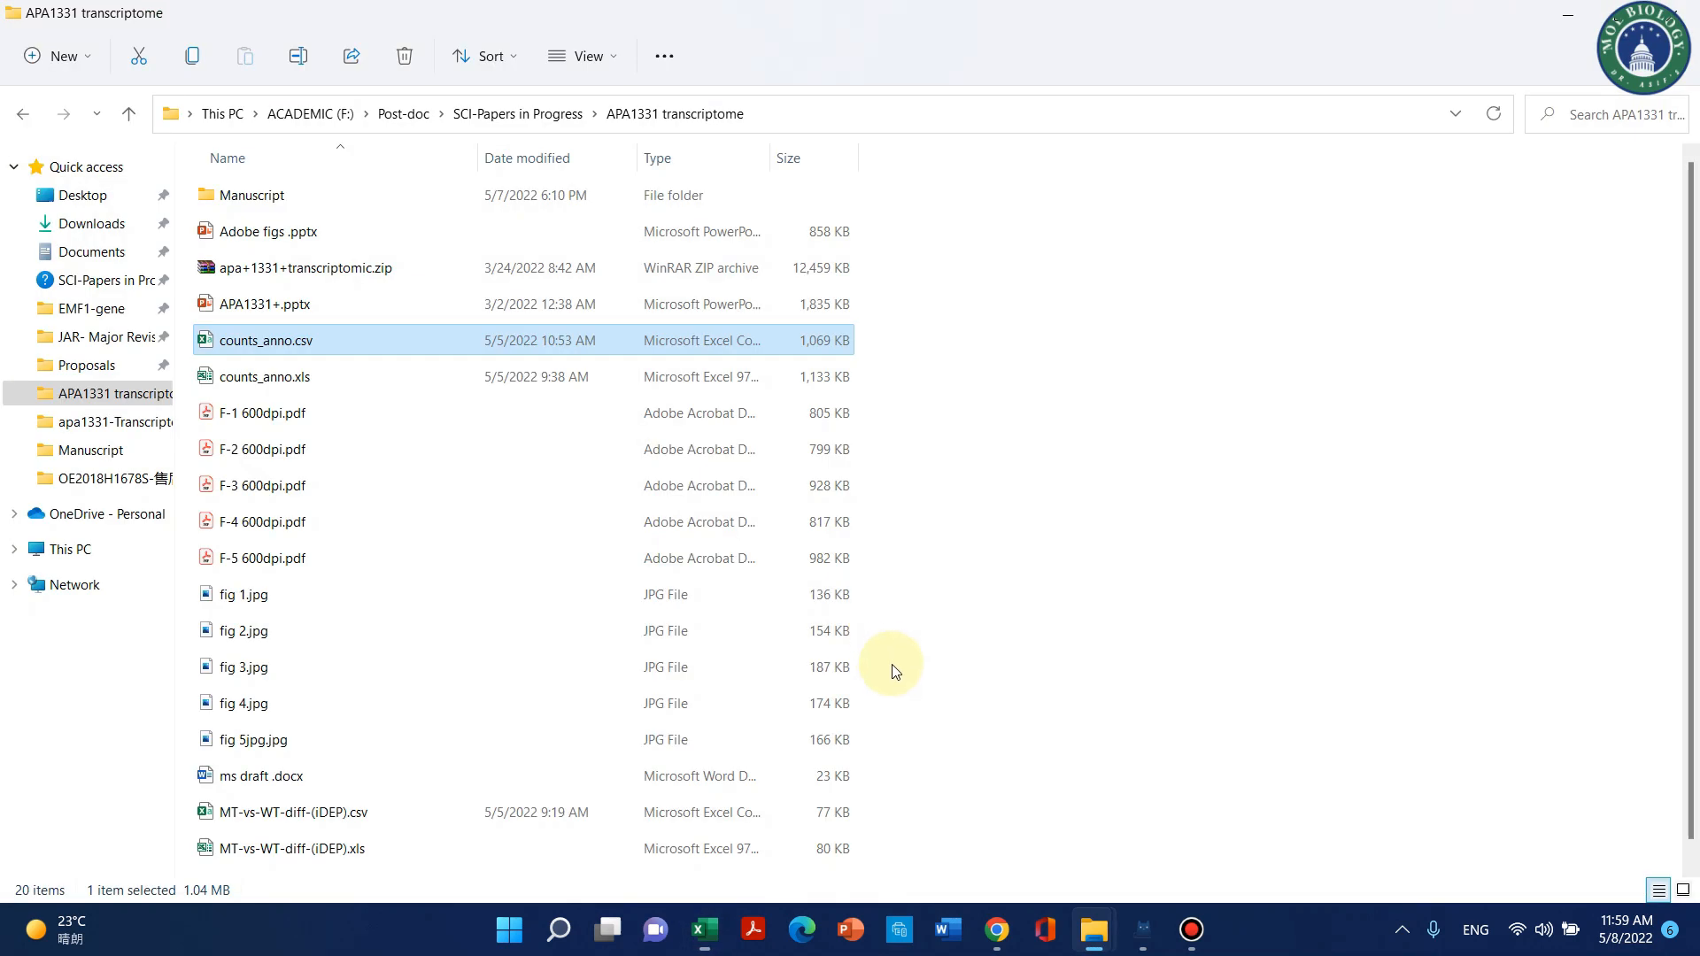
{"action": "left_click", "coordinate": [997, 929]}
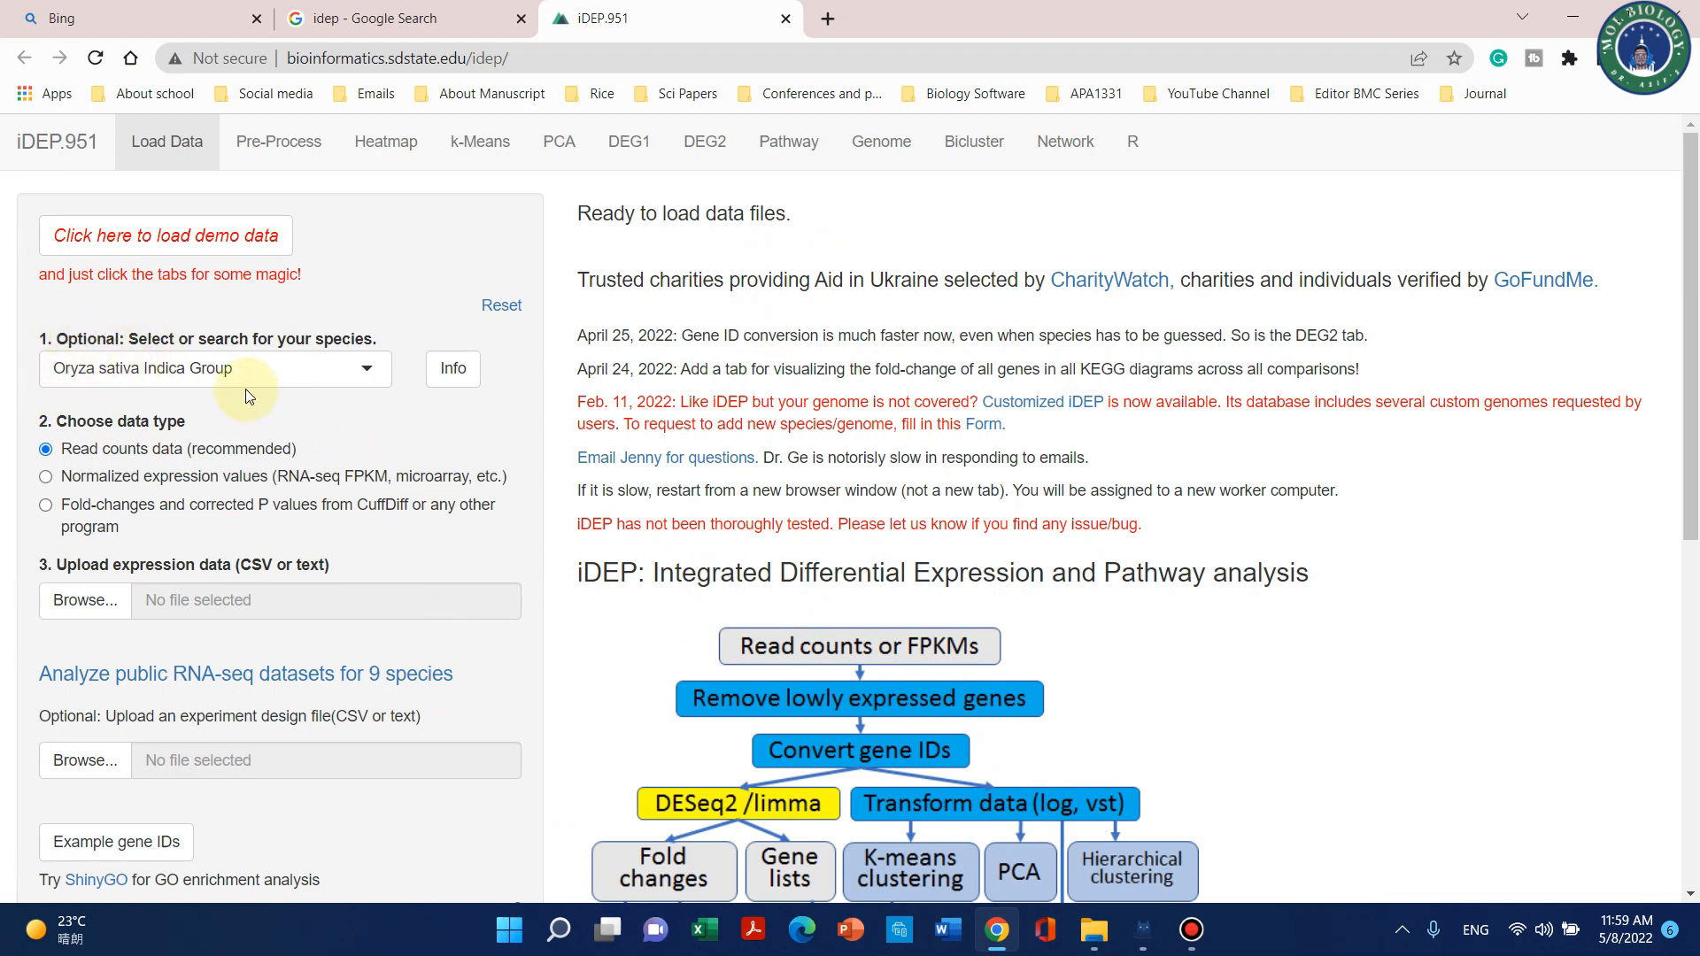
Upload counts_anno.csv from the APA1331 transcriptome folder as the expression data.
{"action": "left_click", "coordinate": [104, 605]}
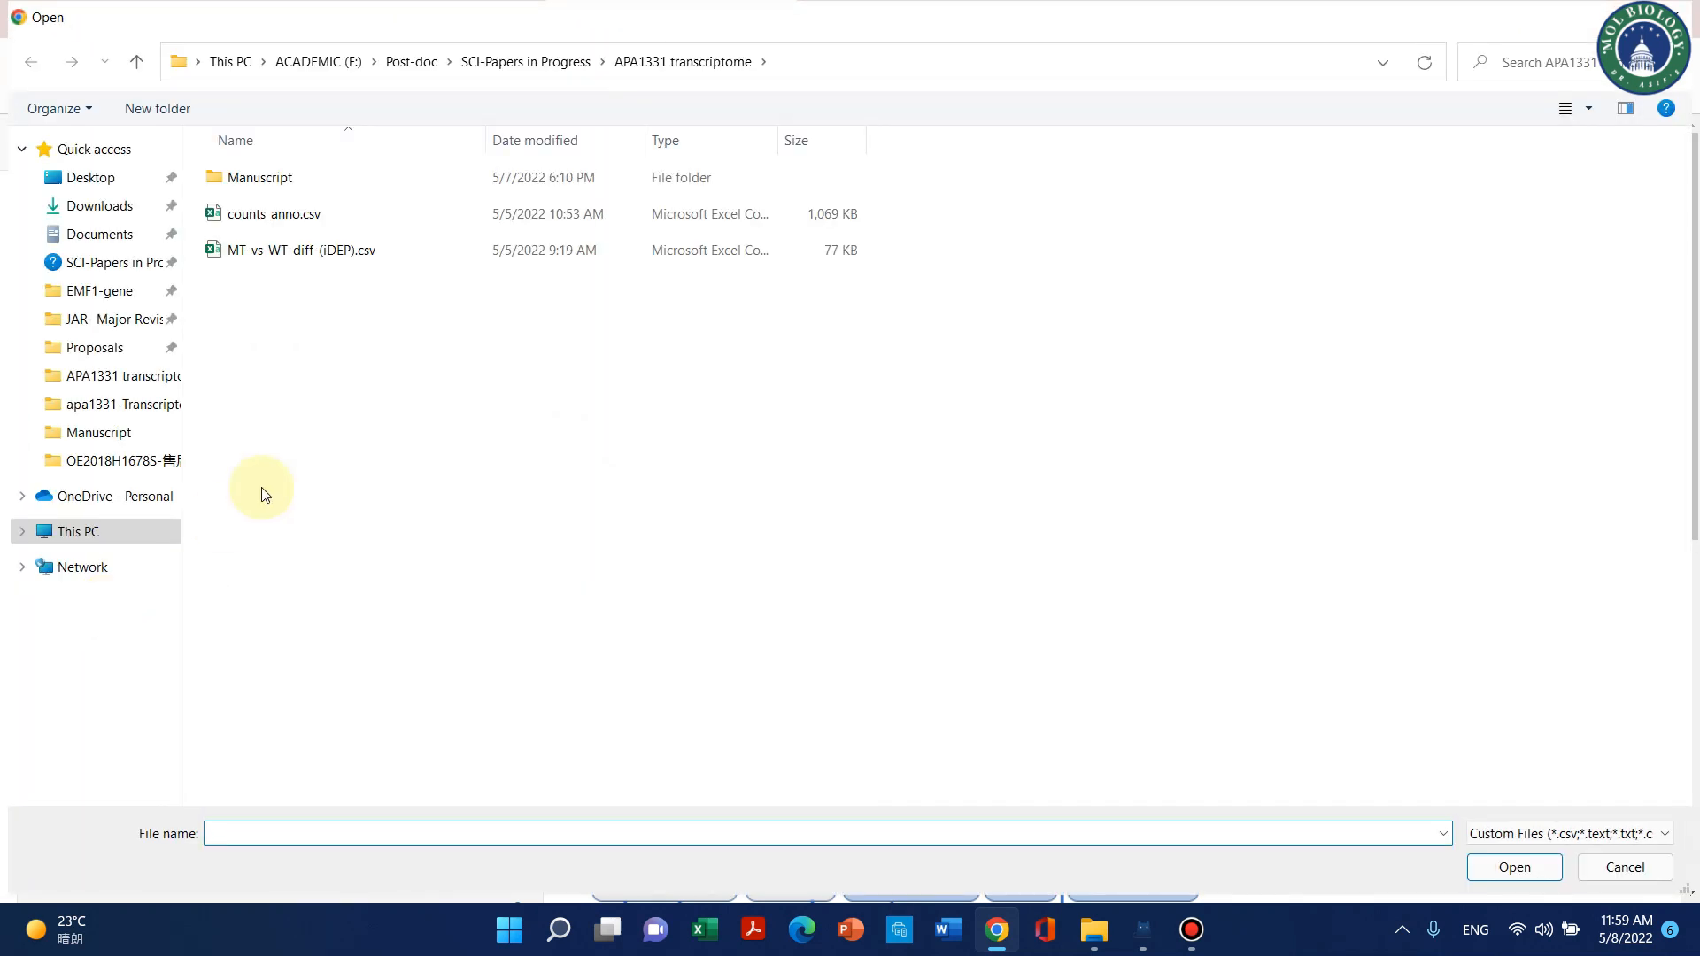
{"action": "left_click", "coordinate": [250, 217]}
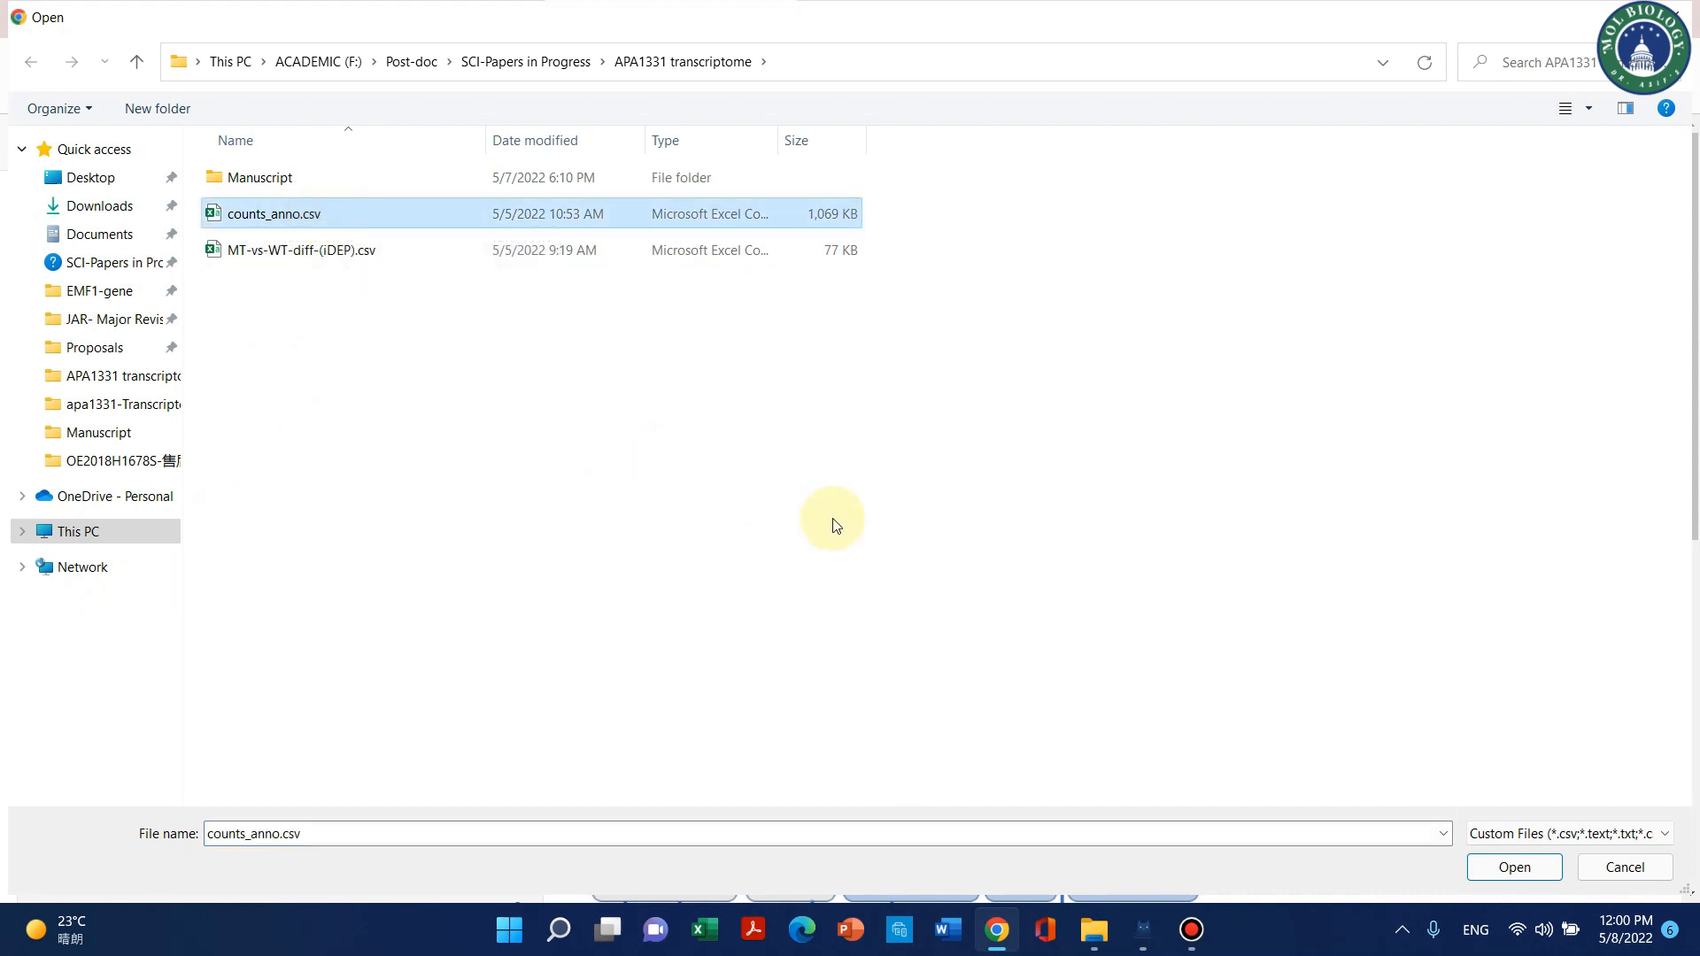
{"action": "left_click", "coordinate": [1509, 869]}
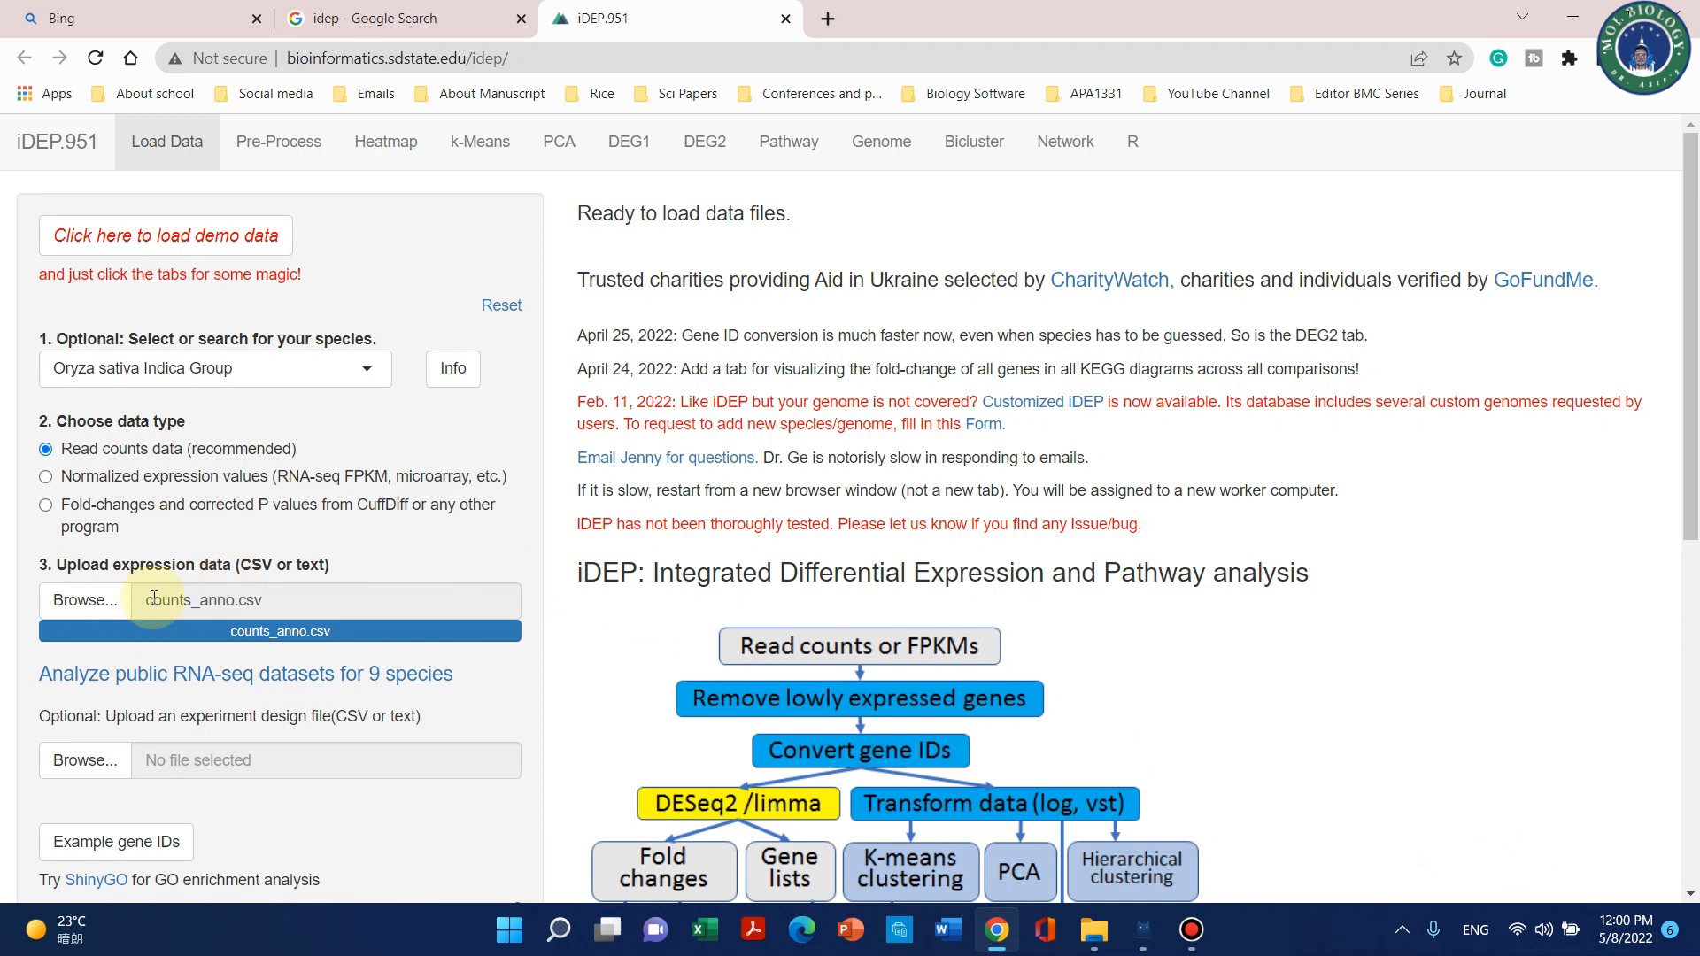
{"action": "scroll", "coordinate": [230, 586], "scroll_direction": "down", "scroll_amount": 2}
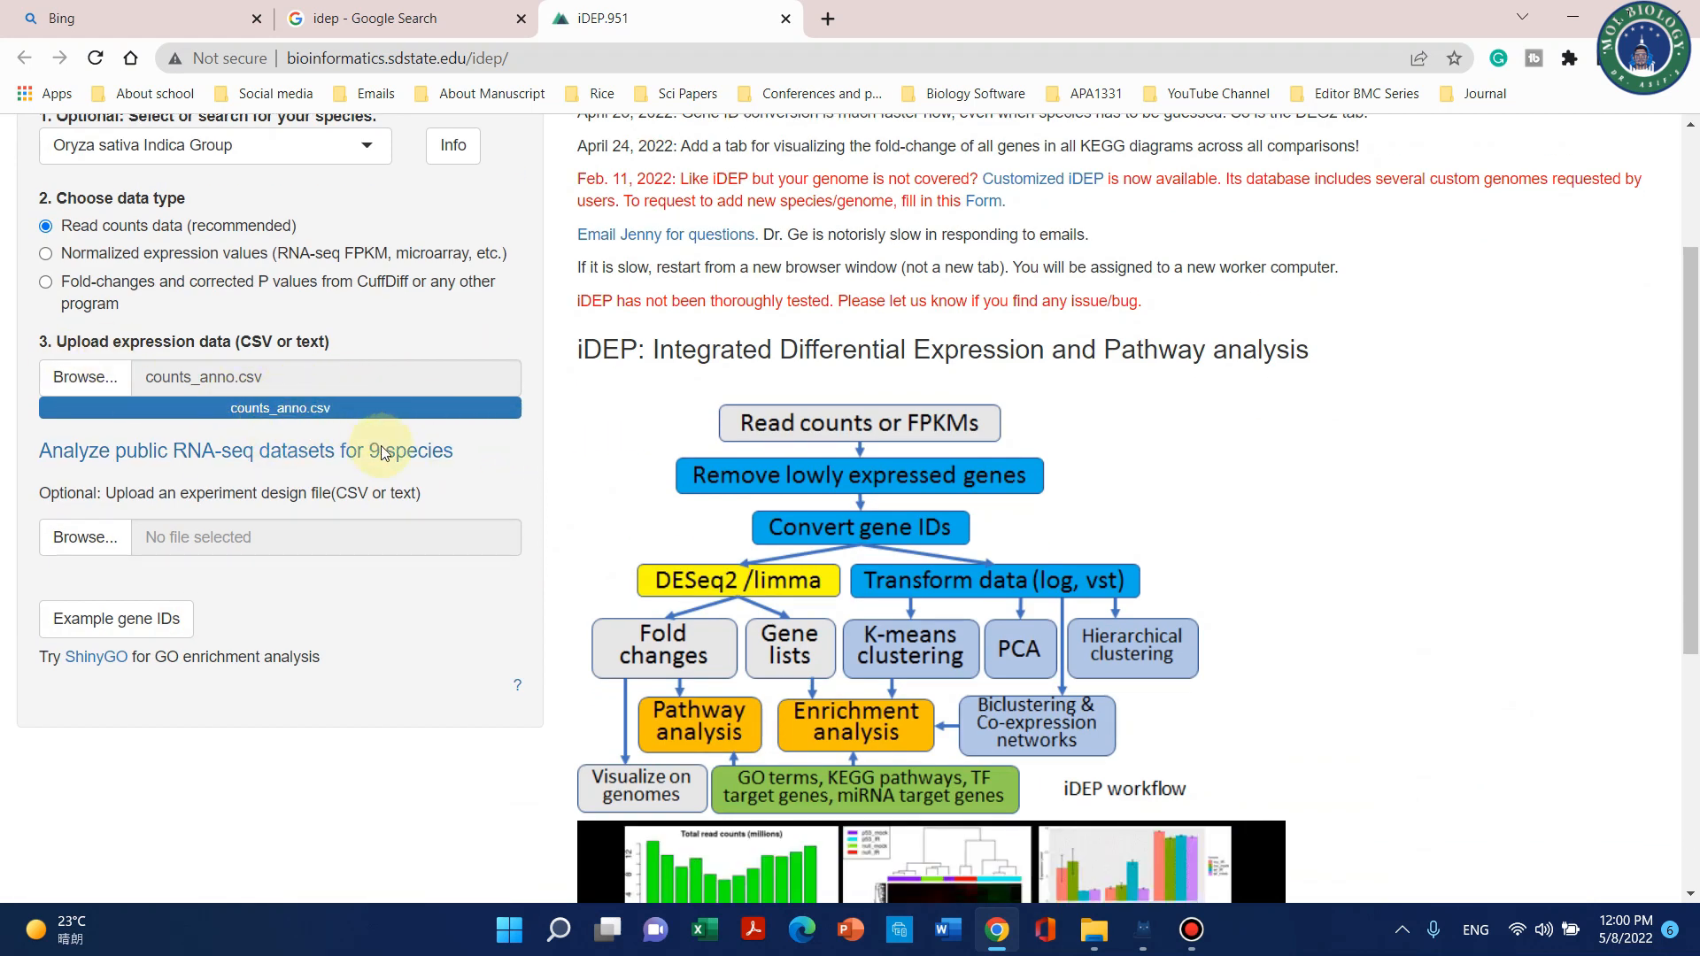
{"action": "scroll", "coordinate": [402, 460], "scroll_direction": "down", "scroll_amount": 5}
{"action": "scroll", "coordinate": [395, 462], "scroll_direction": "up", "scroll_amount": 8}
{"action": "scroll", "coordinate": [396, 459], "scroll_direction": "down", "scroll_amount": 9}
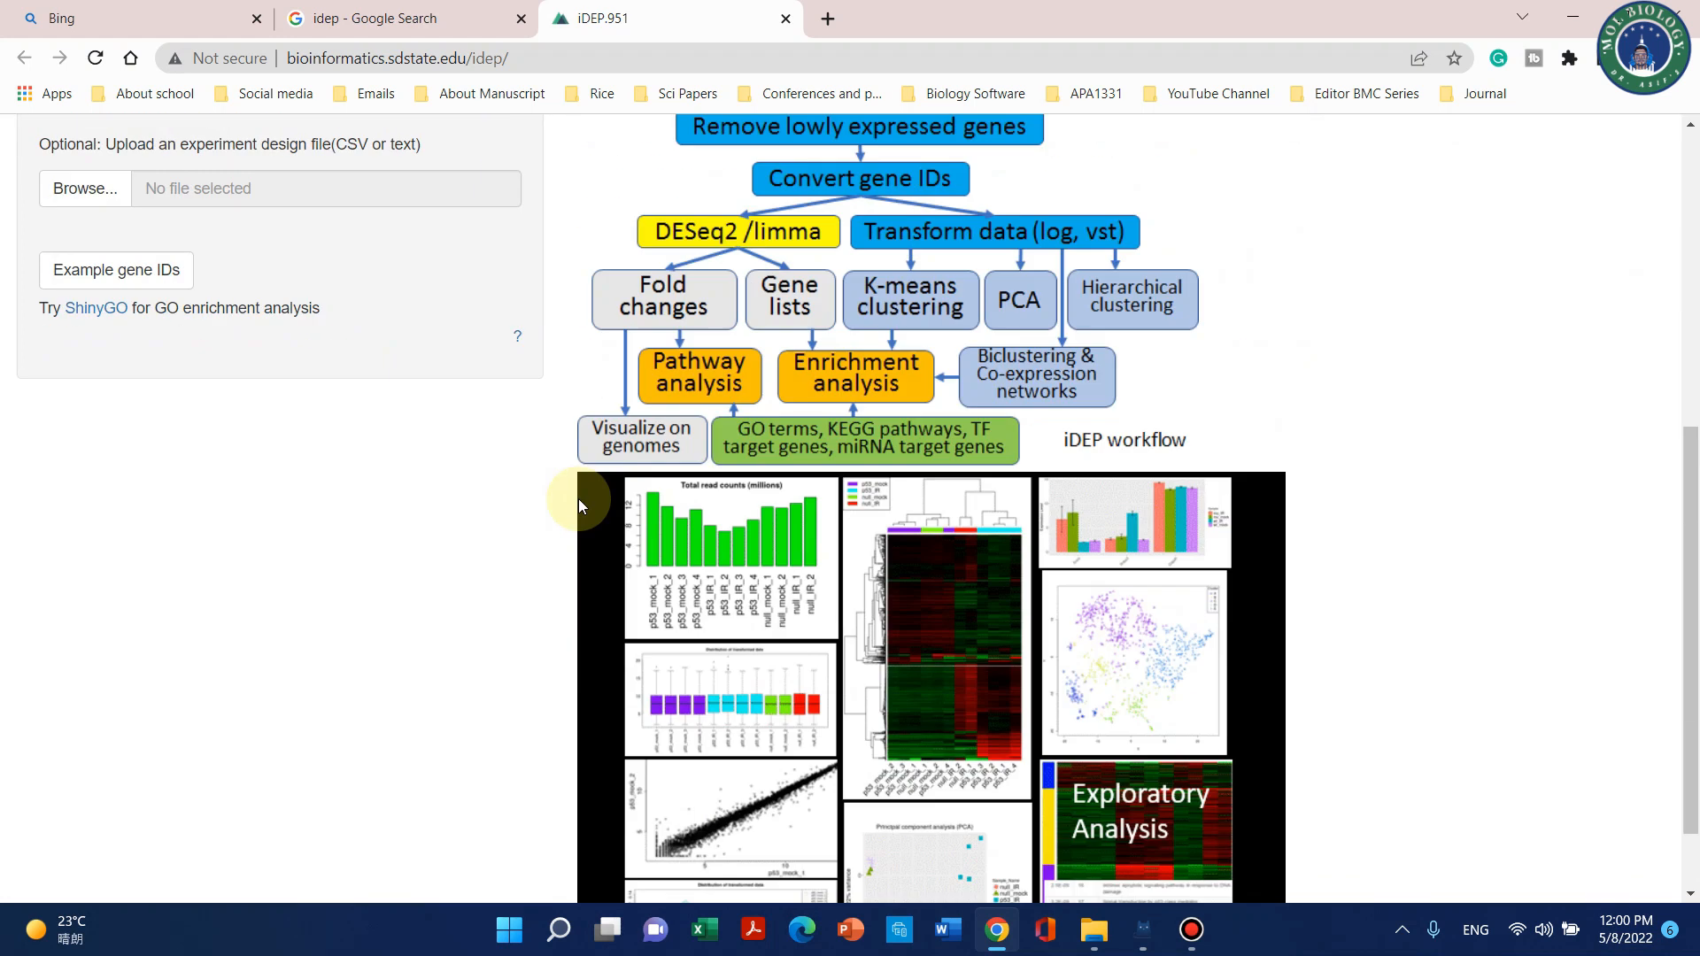
{"action": "scroll", "coordinate": [740, 507], "scroll_direction": "up", "scroll_amount": 9}
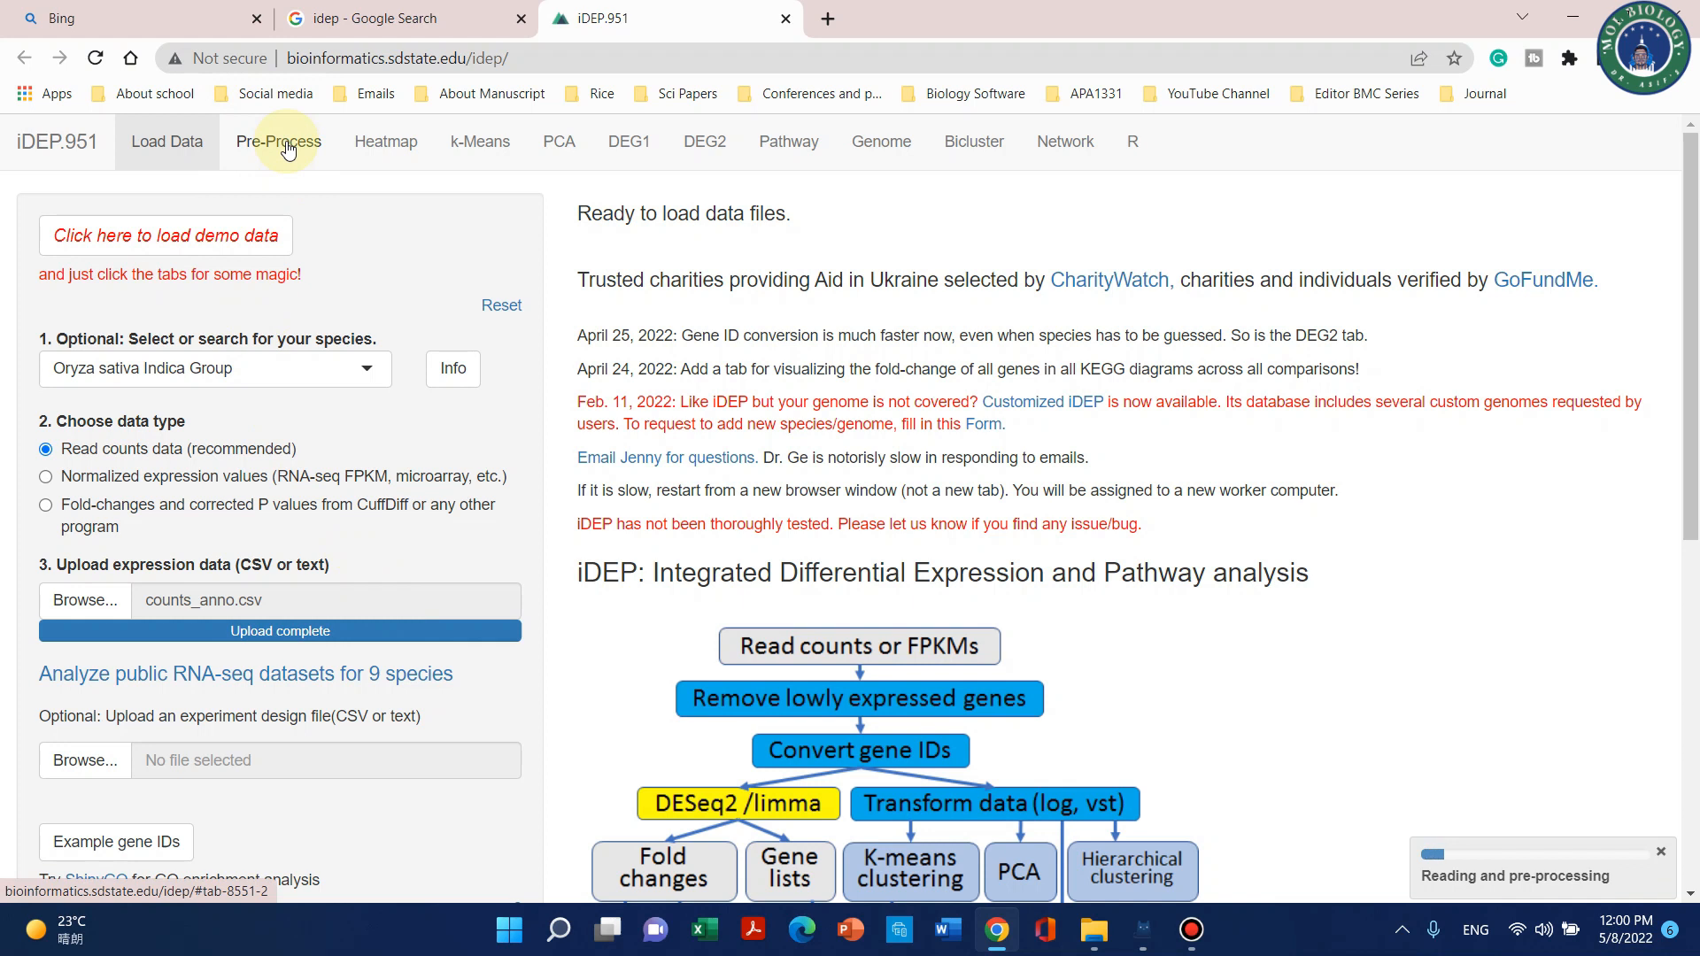
{"action": "scroll", "coordinate": [301, 193], "scroll_direction": "down", "scroll_amount": 7}
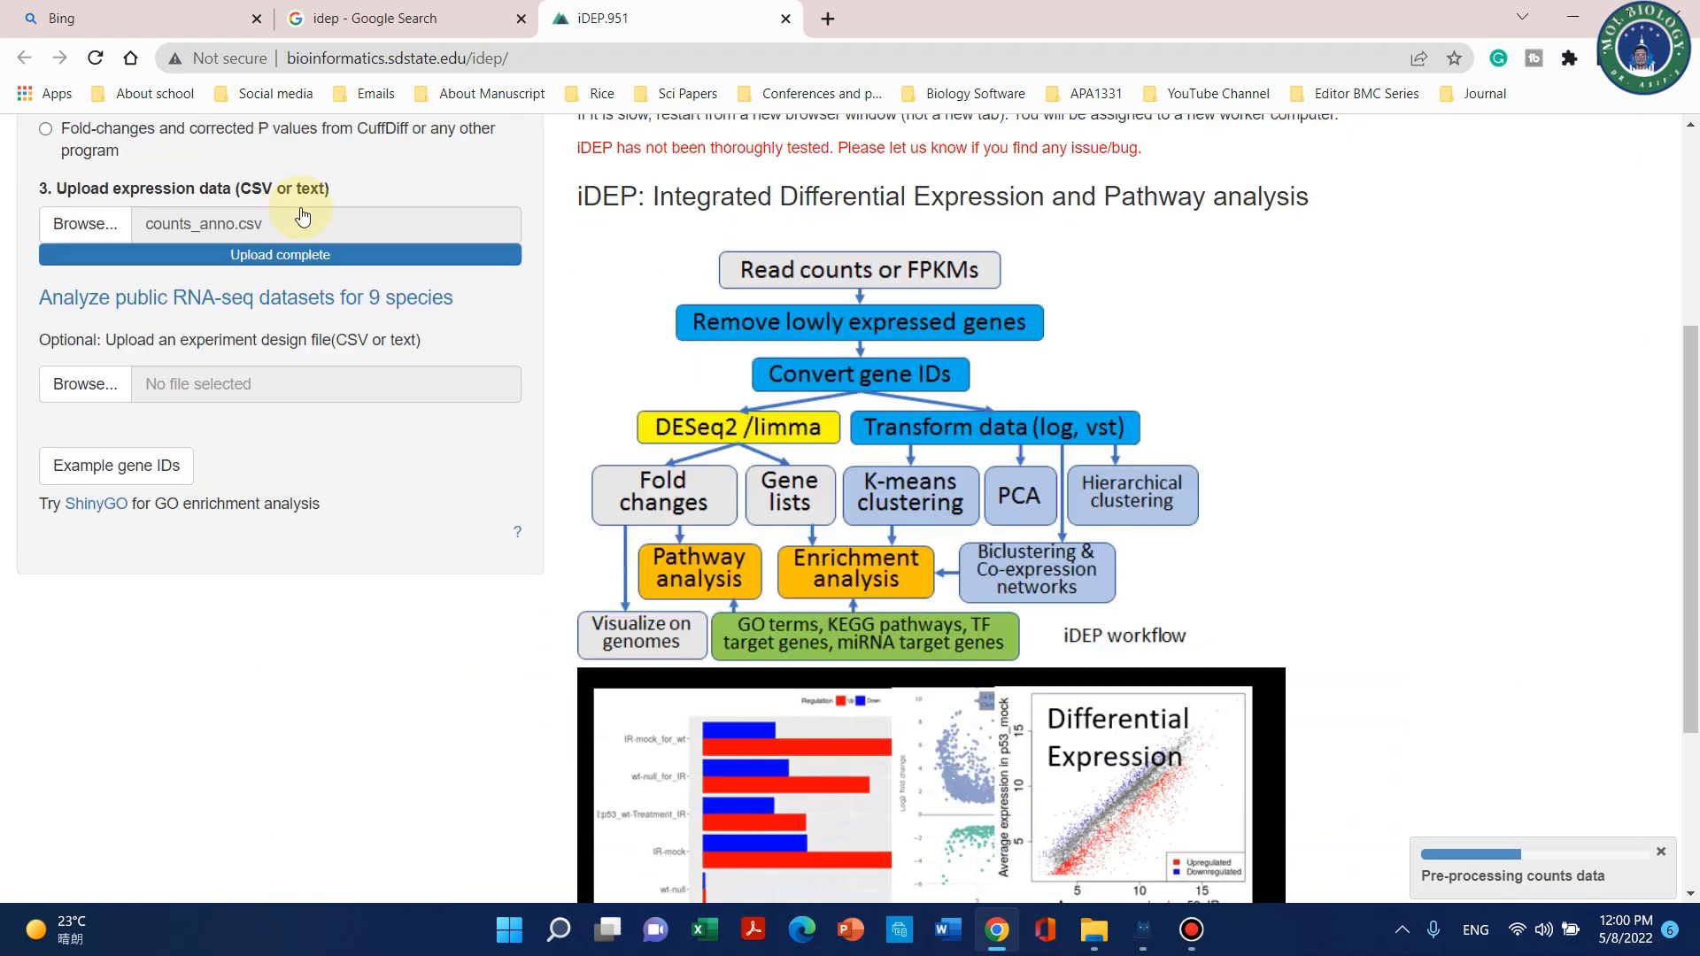
{"action": "scroll", "coordinate": [490, 475], "scroll_direction": "up", "scroll_amount": 4}
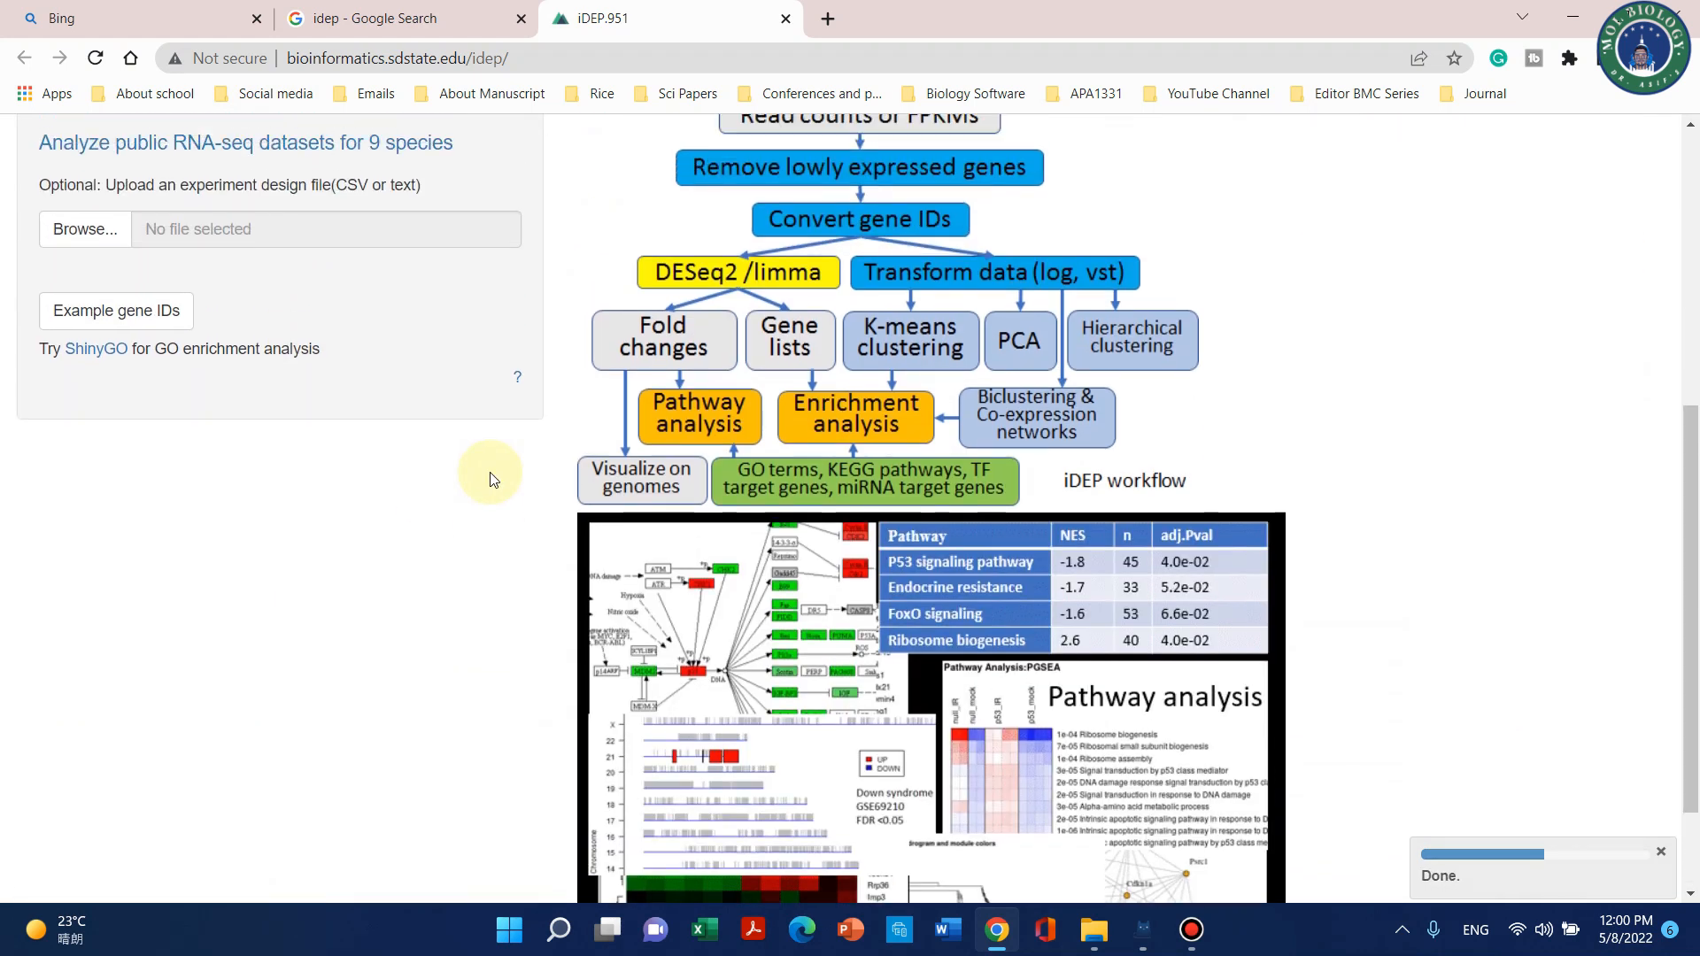
{"action": "scroll", "coordinate": [508, 481], "scroll_direction": "up", "scroll_amount": 4}
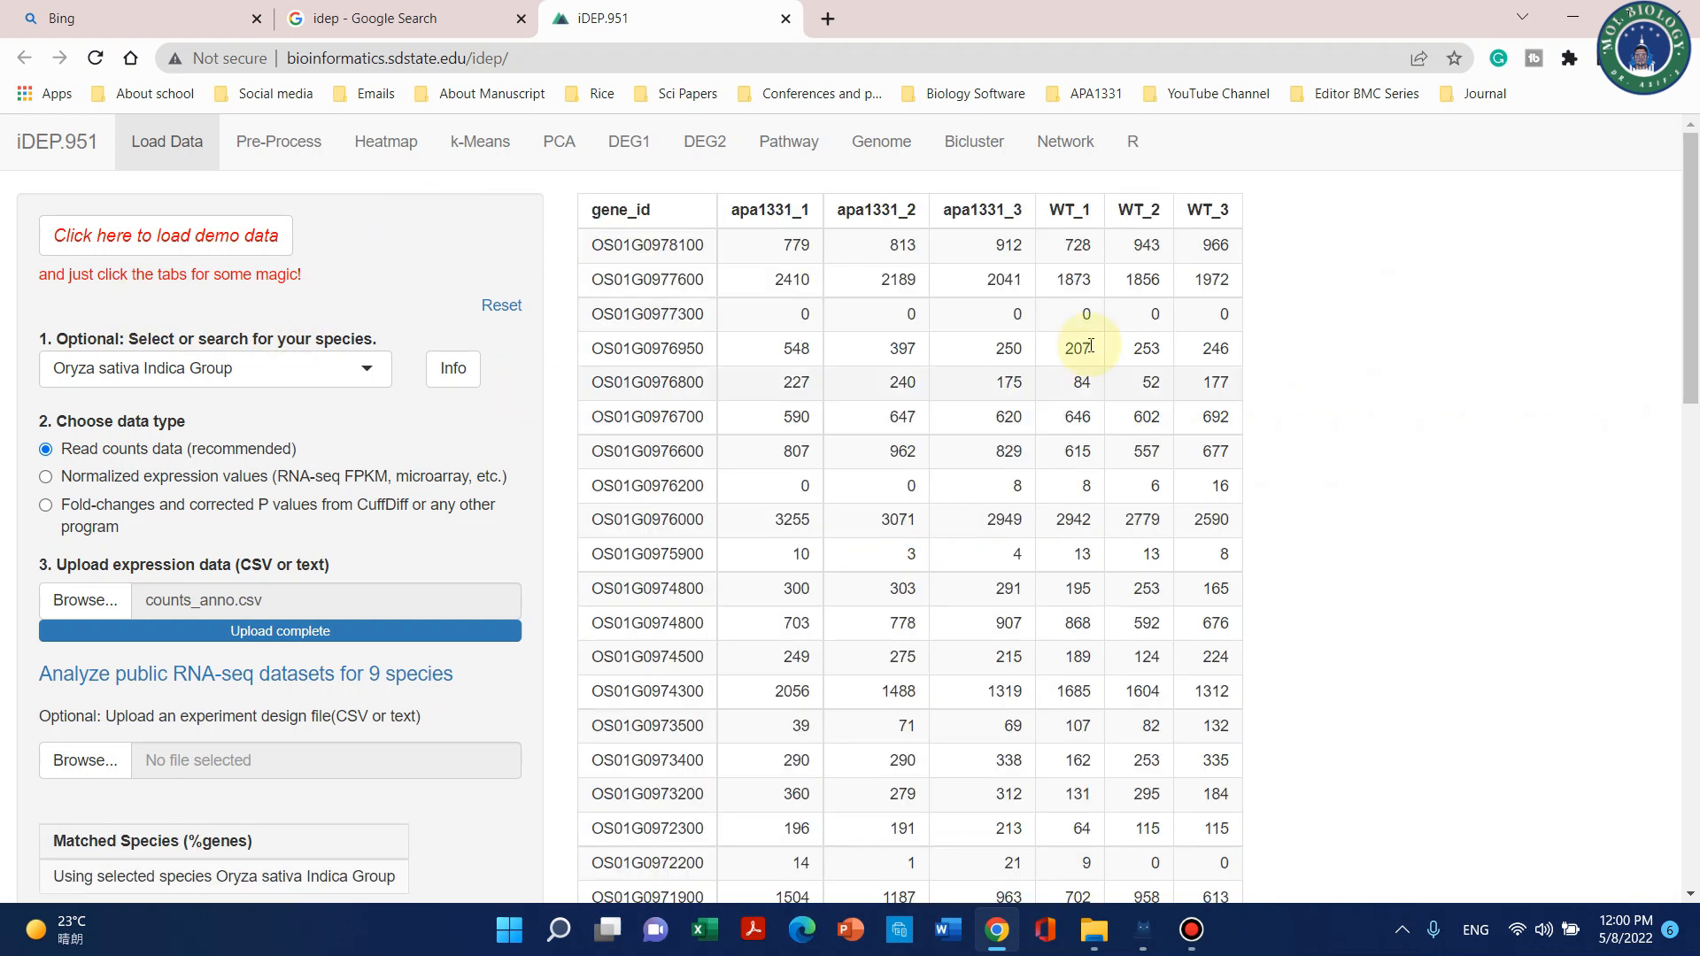
Review the loaded read counts table across its gene IDs and the apa1331 and WT samples.
{"action": "left_click_drag", "start_coordinate": [1691, 376], "coordinate": [1686, 257]}
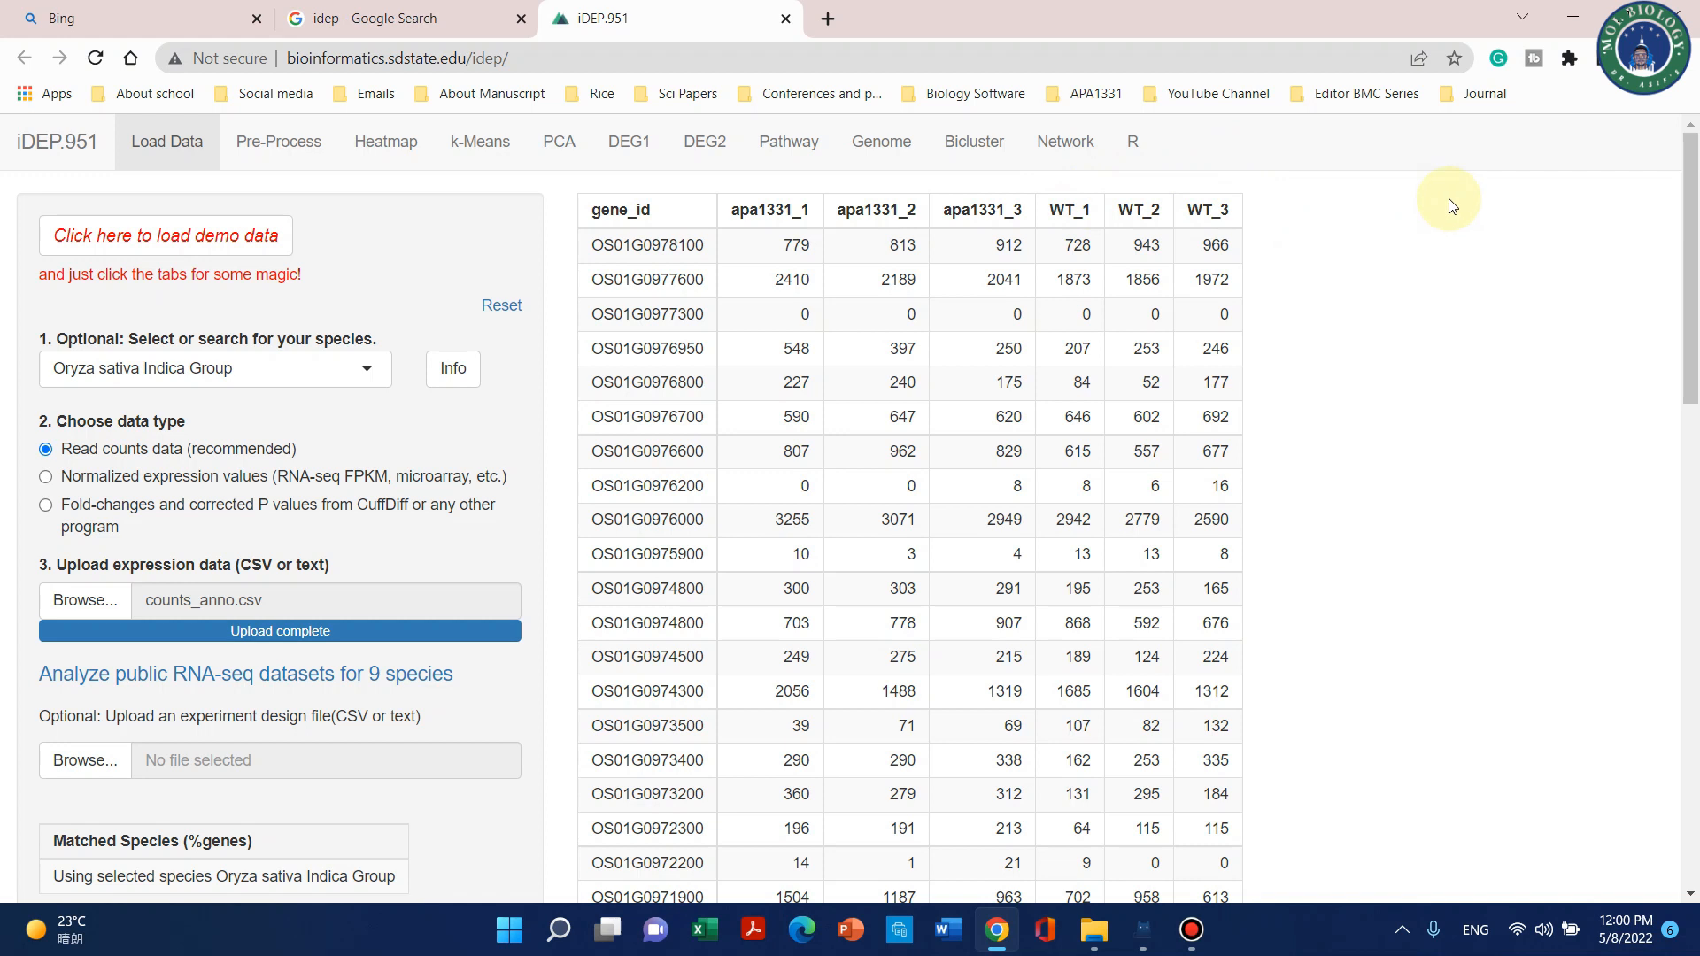
{"action": "scroll", "coordinate": [702, 523], "scroll_direction": "down", "scroll_amount": 5}
{"action": "scroll", "coordinate": [454, 507], "scroll_direction": "up", "scroll_amount": 5}
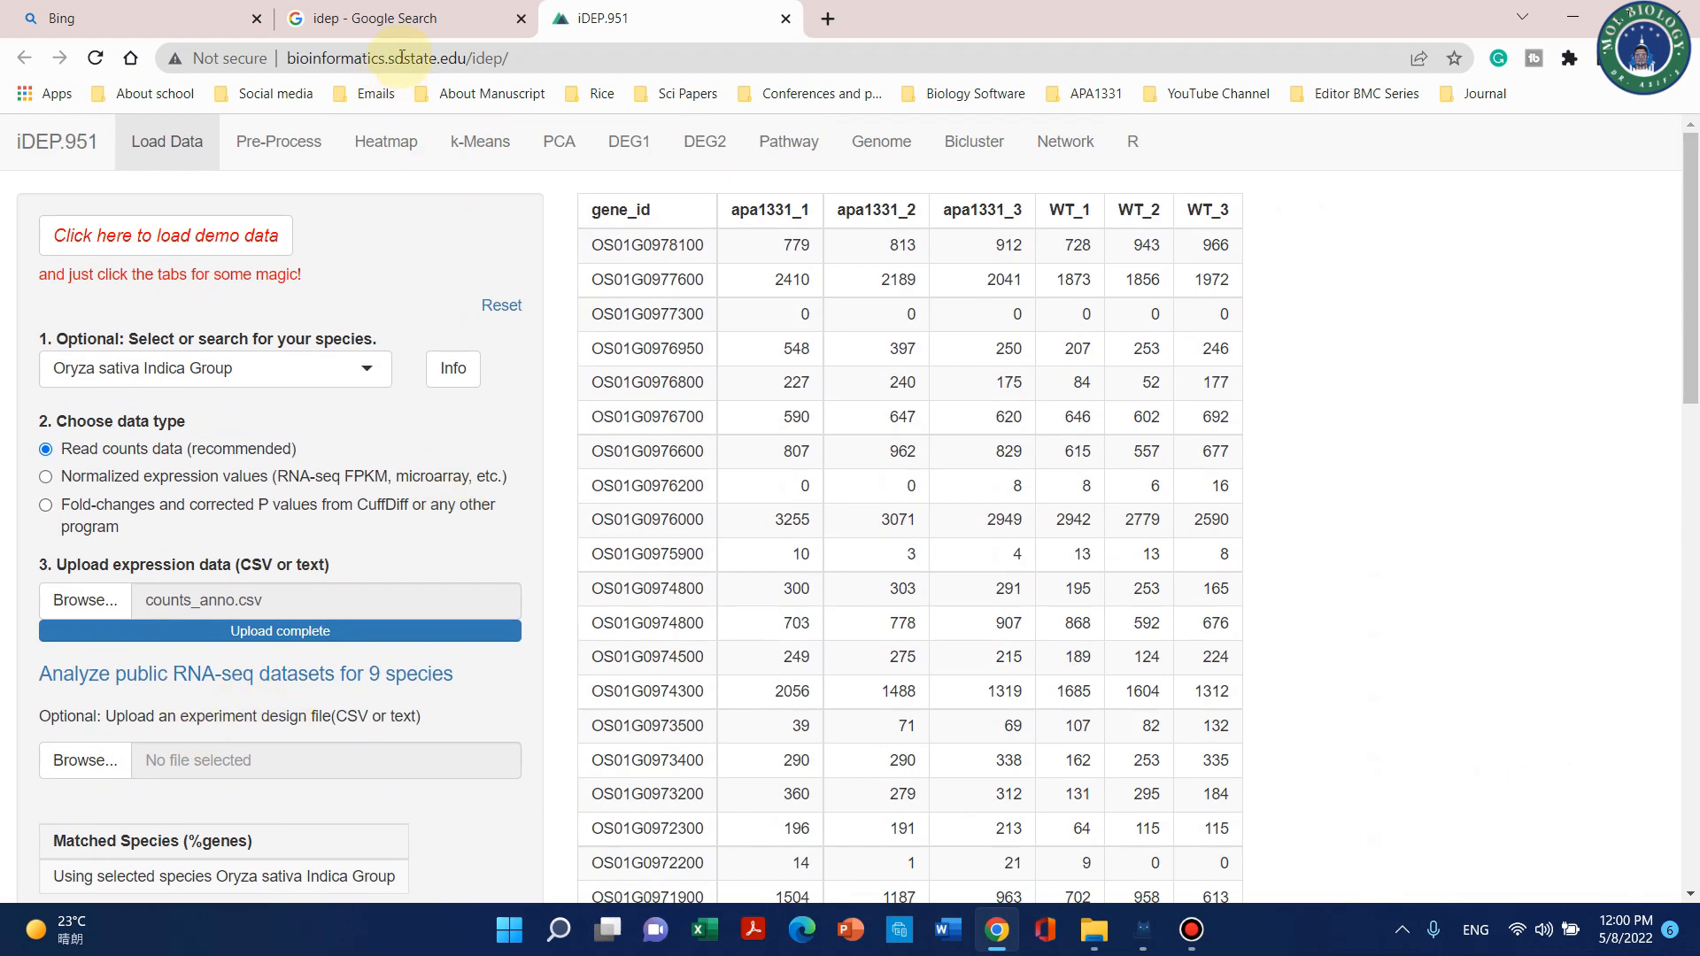
Open the Pre-Process results and examine the total read counts chart and the sample scatter plot.
{"action": "left_click", "coordinate": [293, 146]}
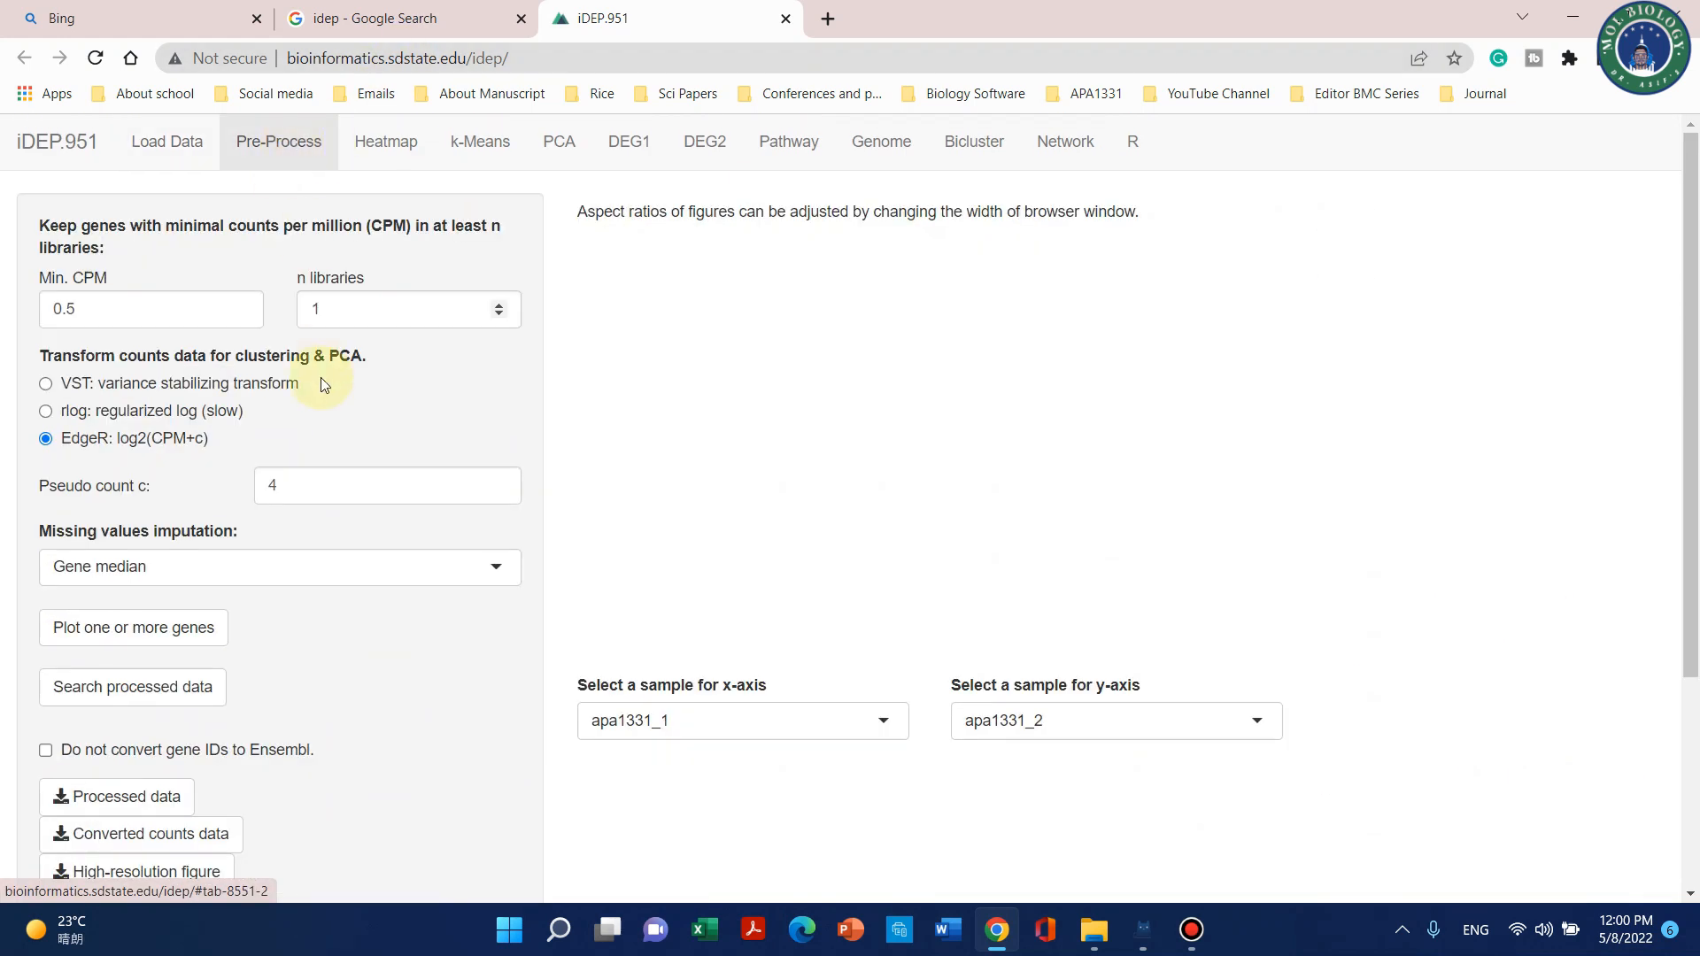
{"action": "scroll", "coordinate": [558, 527], "scroll_direction": "down", "scroll_amount": 3}
{"action": "scroll", "coordinate": [619, 505], "scroll_direction": "up", "scroll_amount": 3}
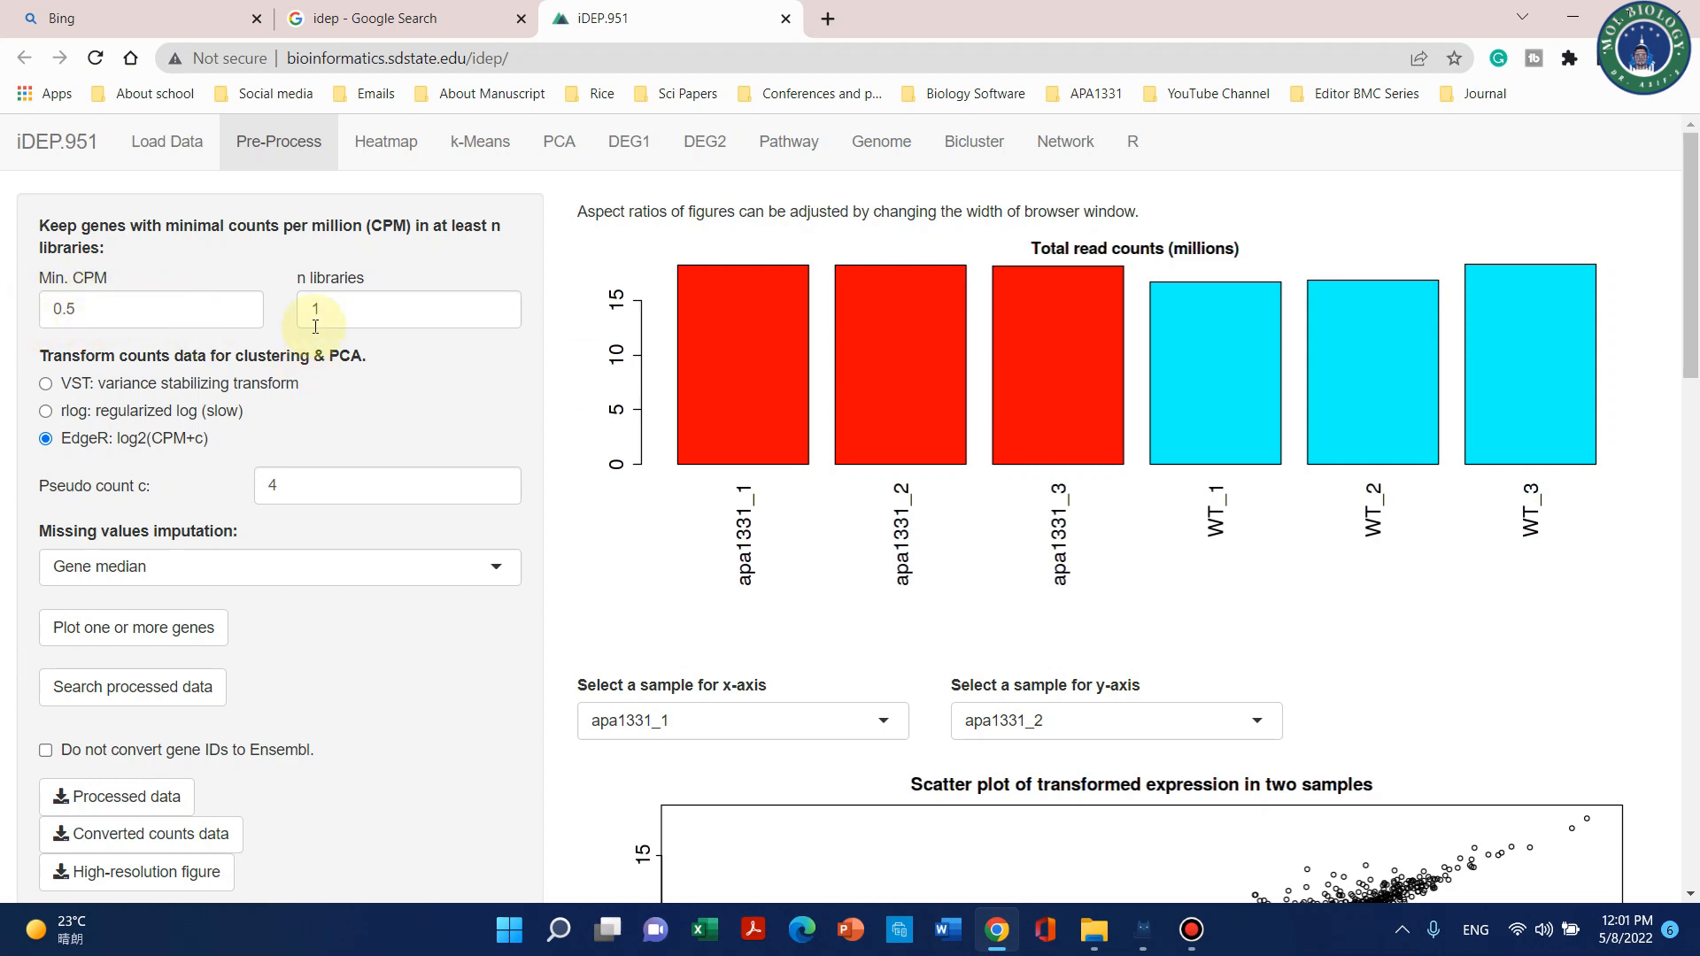
Examine the Pre-Process filter settings, the total read counts chart, the sample scatter plot and the gene ID conversion summary.
{"action": "scroll", "coordinate": [409, 352], "scroll_direction": "down", "scroll_amount": 3}
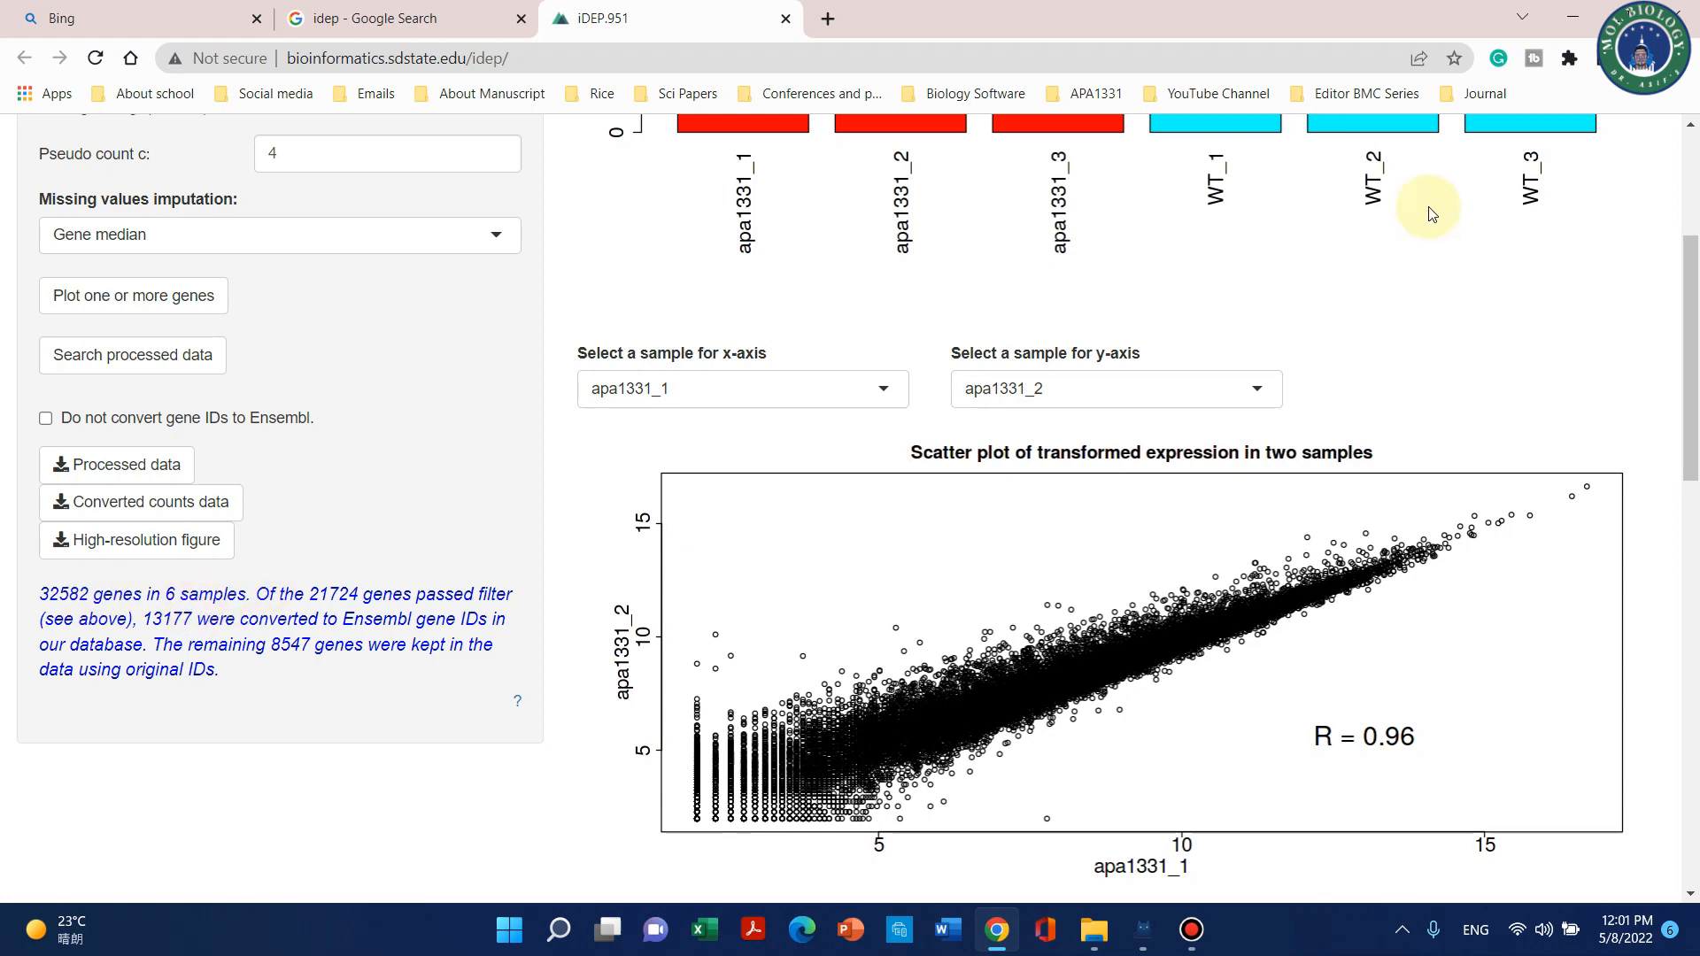
{"action": "scroll", "coordinate": [1695, 434], "scroll_direction": "up", "scroll_amount": 5}
{"action": "scroll", "coordinate": [562, 493], "scroll_direction": "down", "scroll_amount": 5}
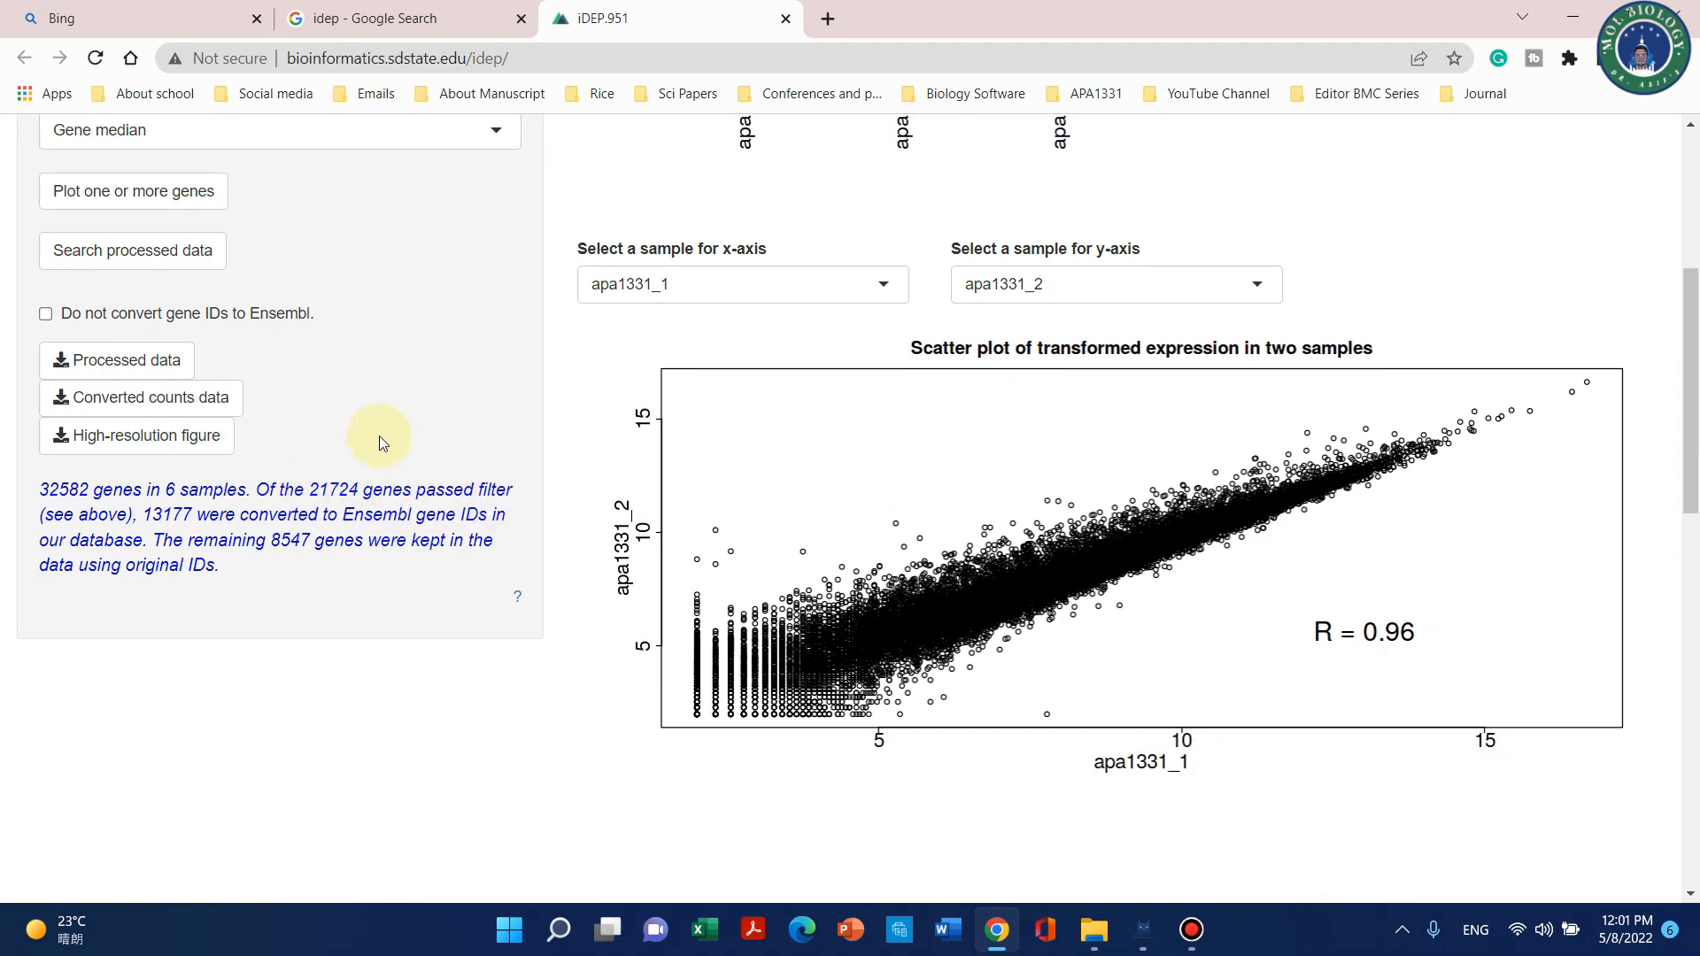
{"action": "scroll", "coordinate": [368, 444], "scroll_direction": "up", "scroll_amount": 5}
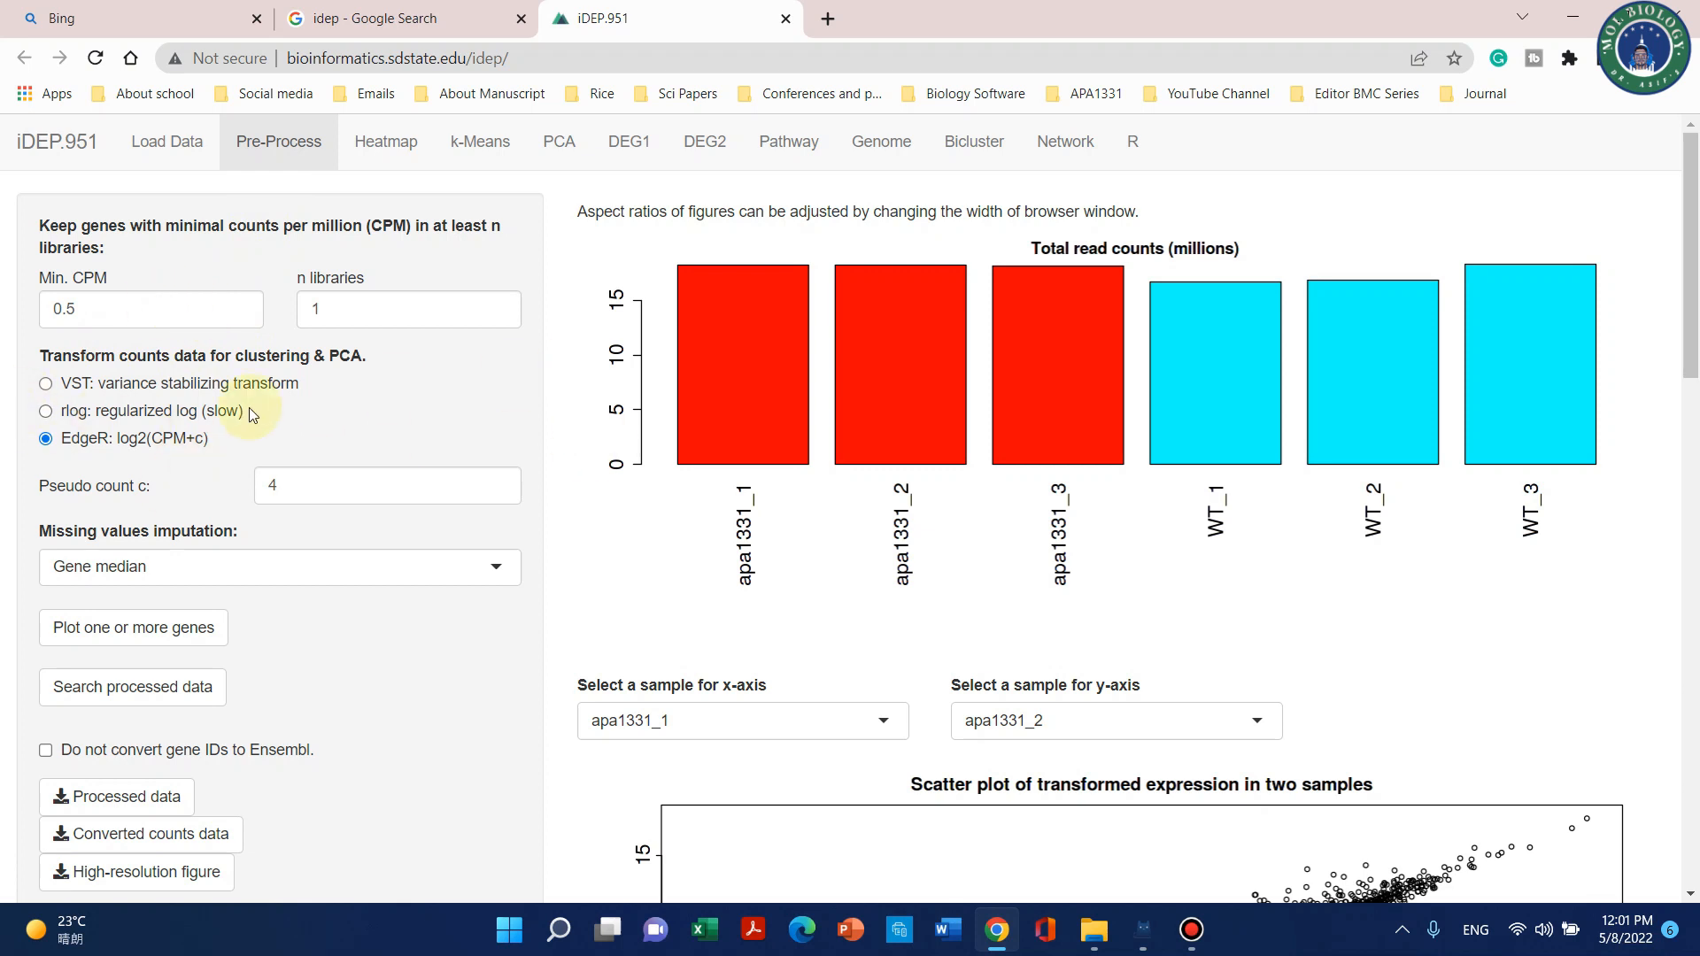
{"action": "scroll", "coordinate": [350, 495], "scroll_direction": "down", "scroll_amount": 3}
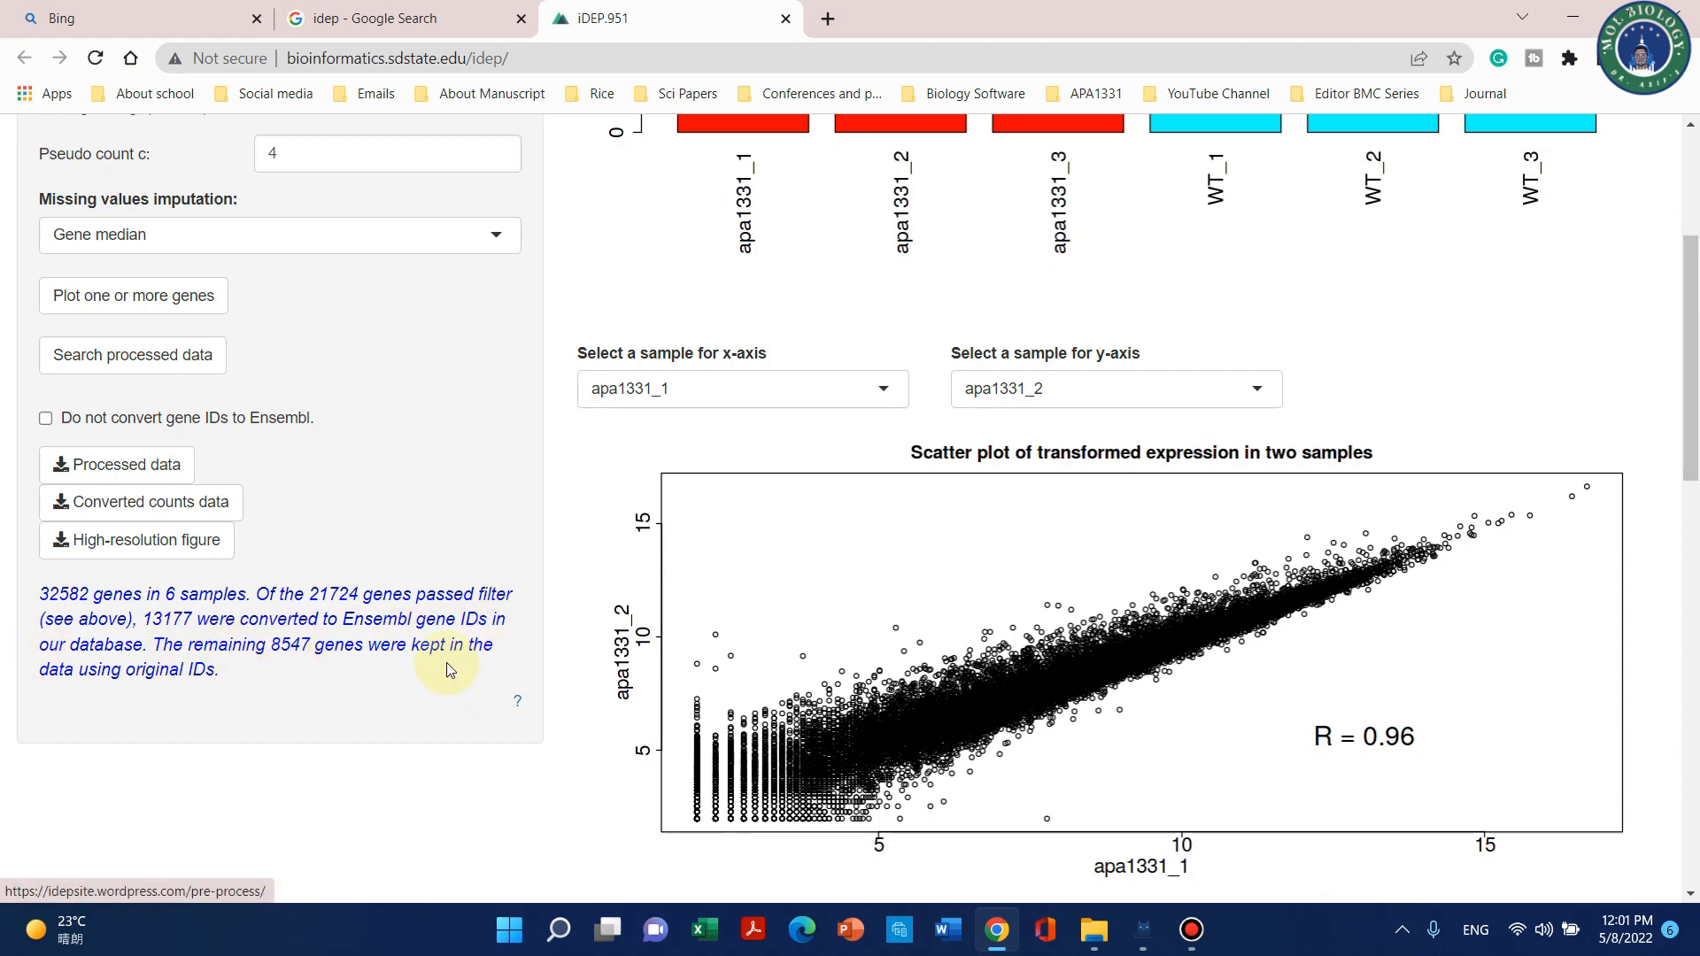
{"action": "scroll", "coordinate": [341, 708], "scroll_direction": "up", "scroll_amount": 3}
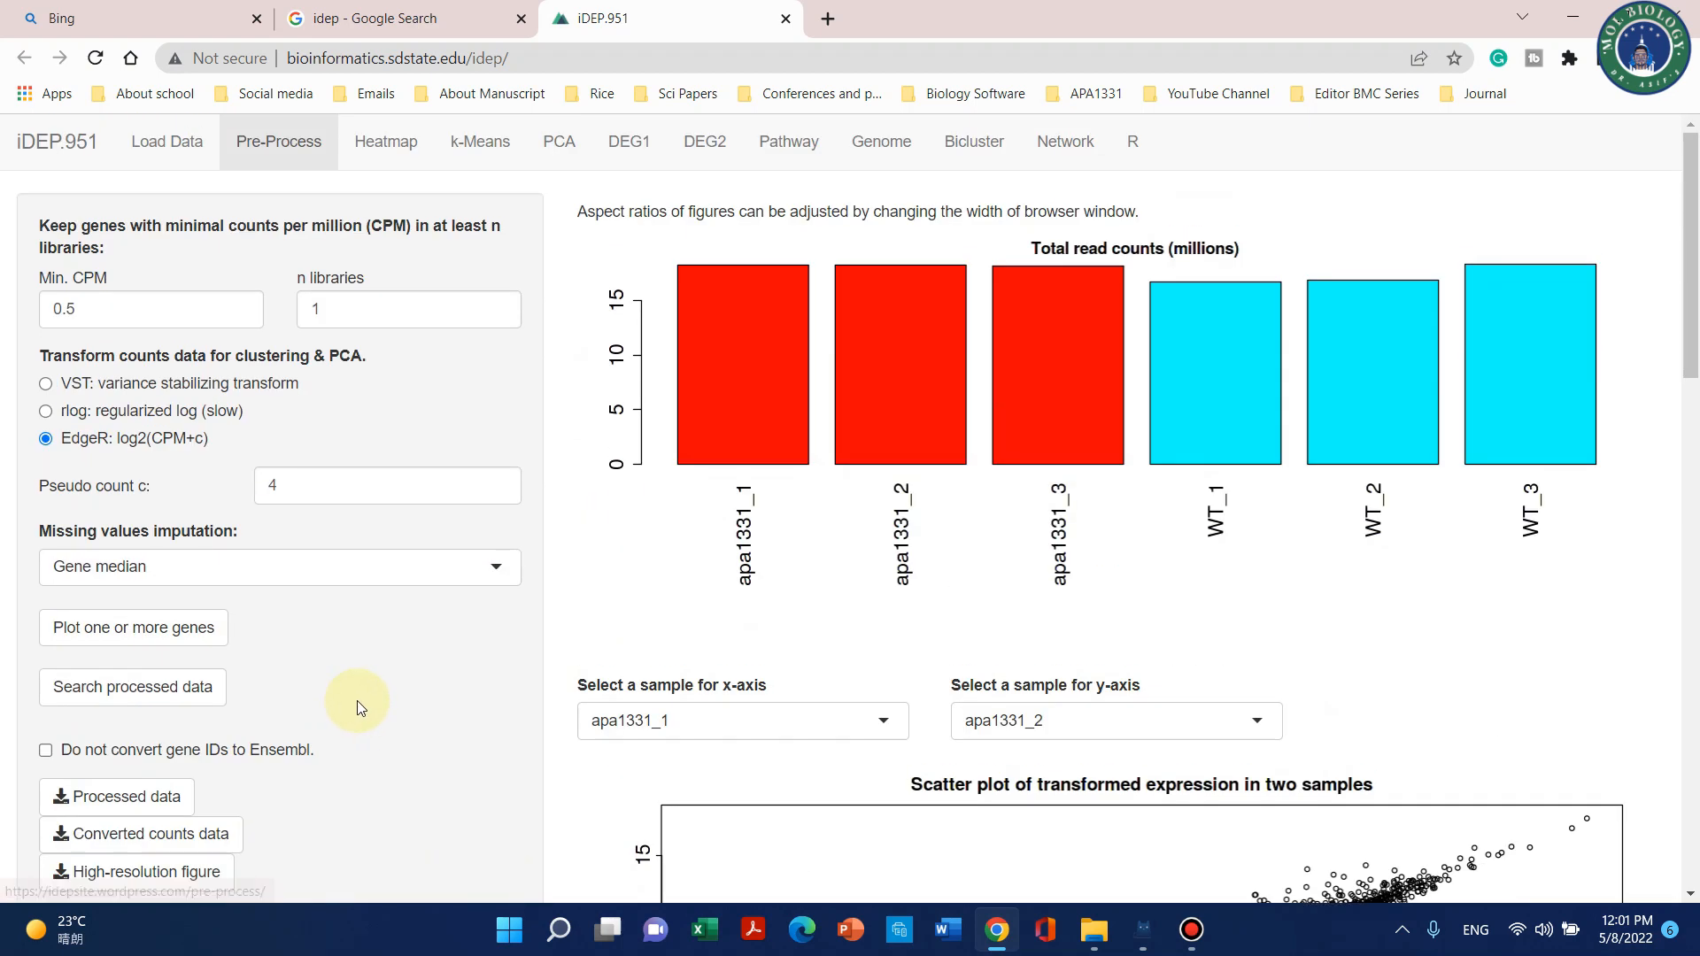
{"action": "scroll", "coordinate": [575, 434], "scroll_direction": "down", "scroll_amount": 5}
{"action": "scroll", "coordinate": [1200, 748], "scroll_direction": "up", "scroll_amount": 1}
{"action": "scroll", "coordinate": [1052, 654], "scroll_direction": "down", "scroll_amount": 5}
{"action": "scroll", "coordinate": [1222, 345], "scroll_direction": "up", "scroll_amount": 9}
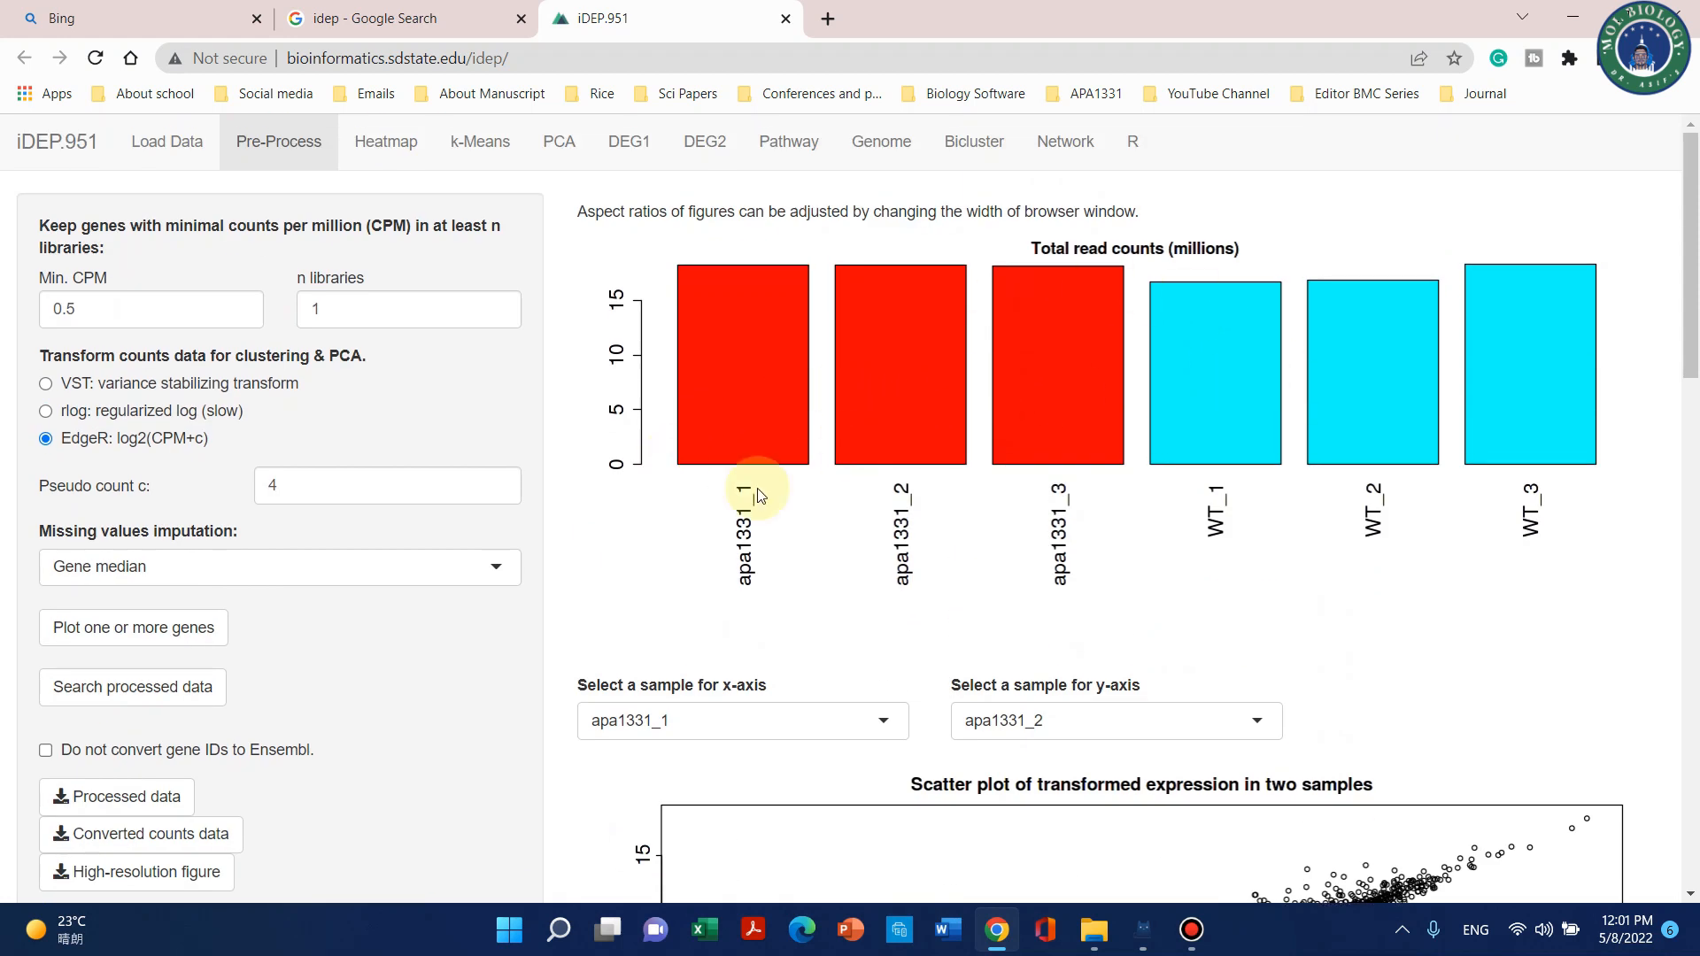
Download the high-resolution pre-processing figure and open EDA (1).eps in Illustrator using the RGB color mode, accepting recovery of unsaved documents.
{"action": "scroll", "coordinate": [757, 496], "scroll_direction": "down", "scroll_amount": 3}
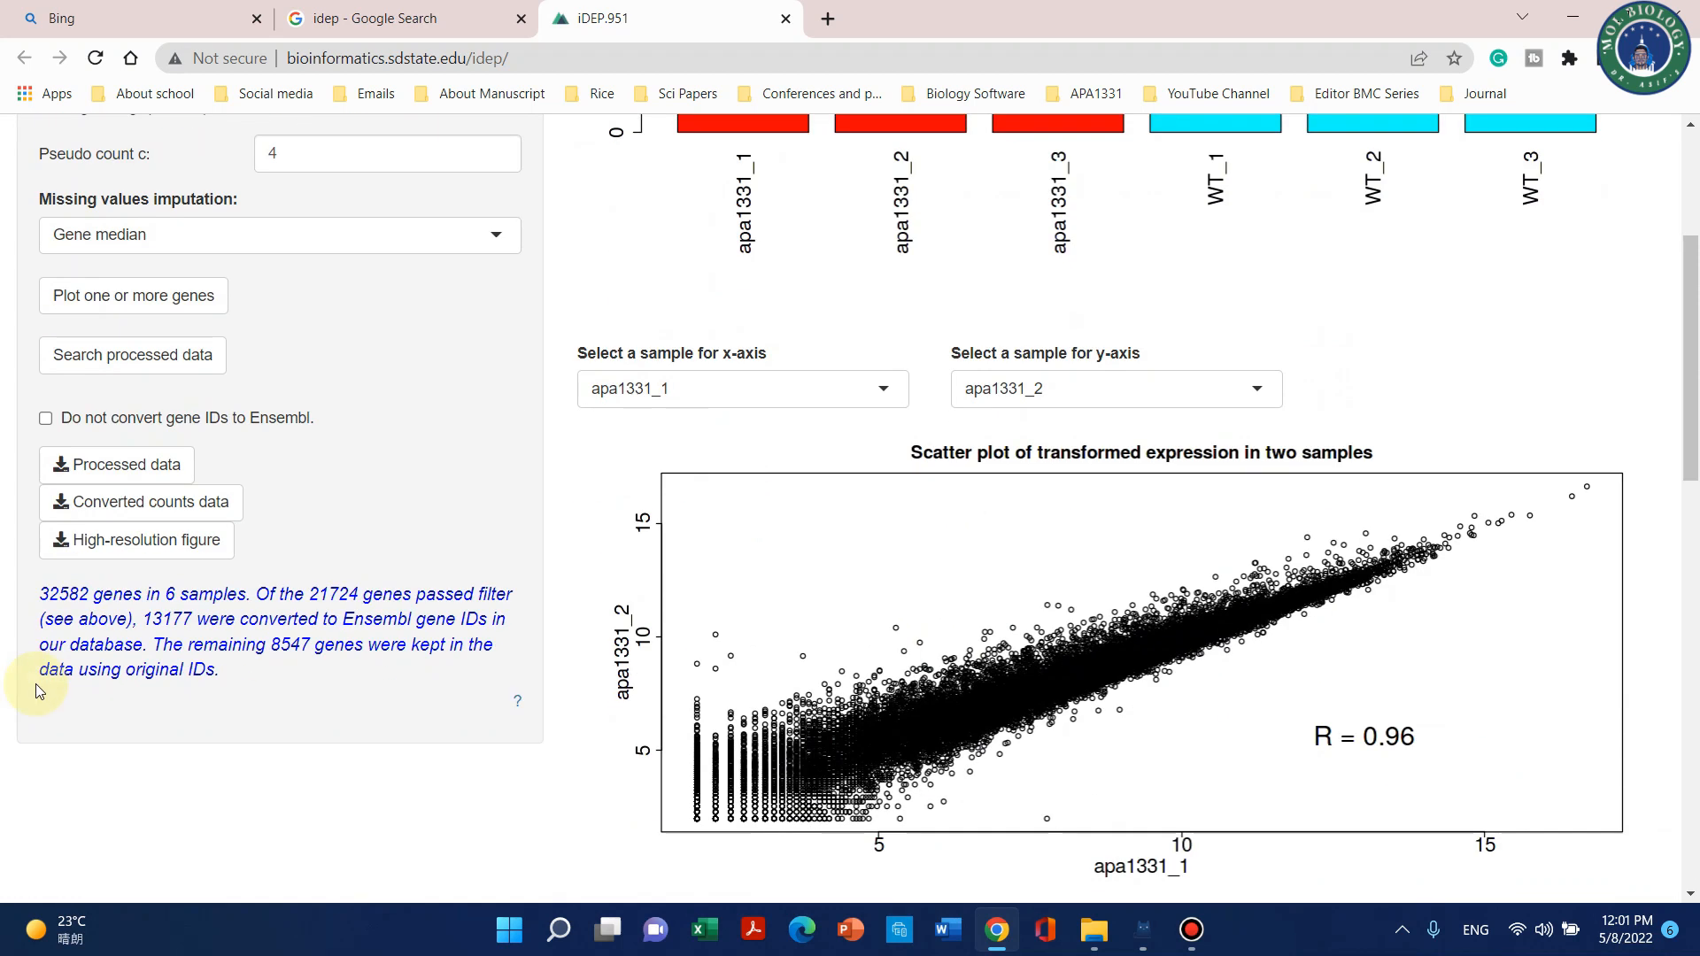
{"action": "left_click", "coordinate": [161, 559]}
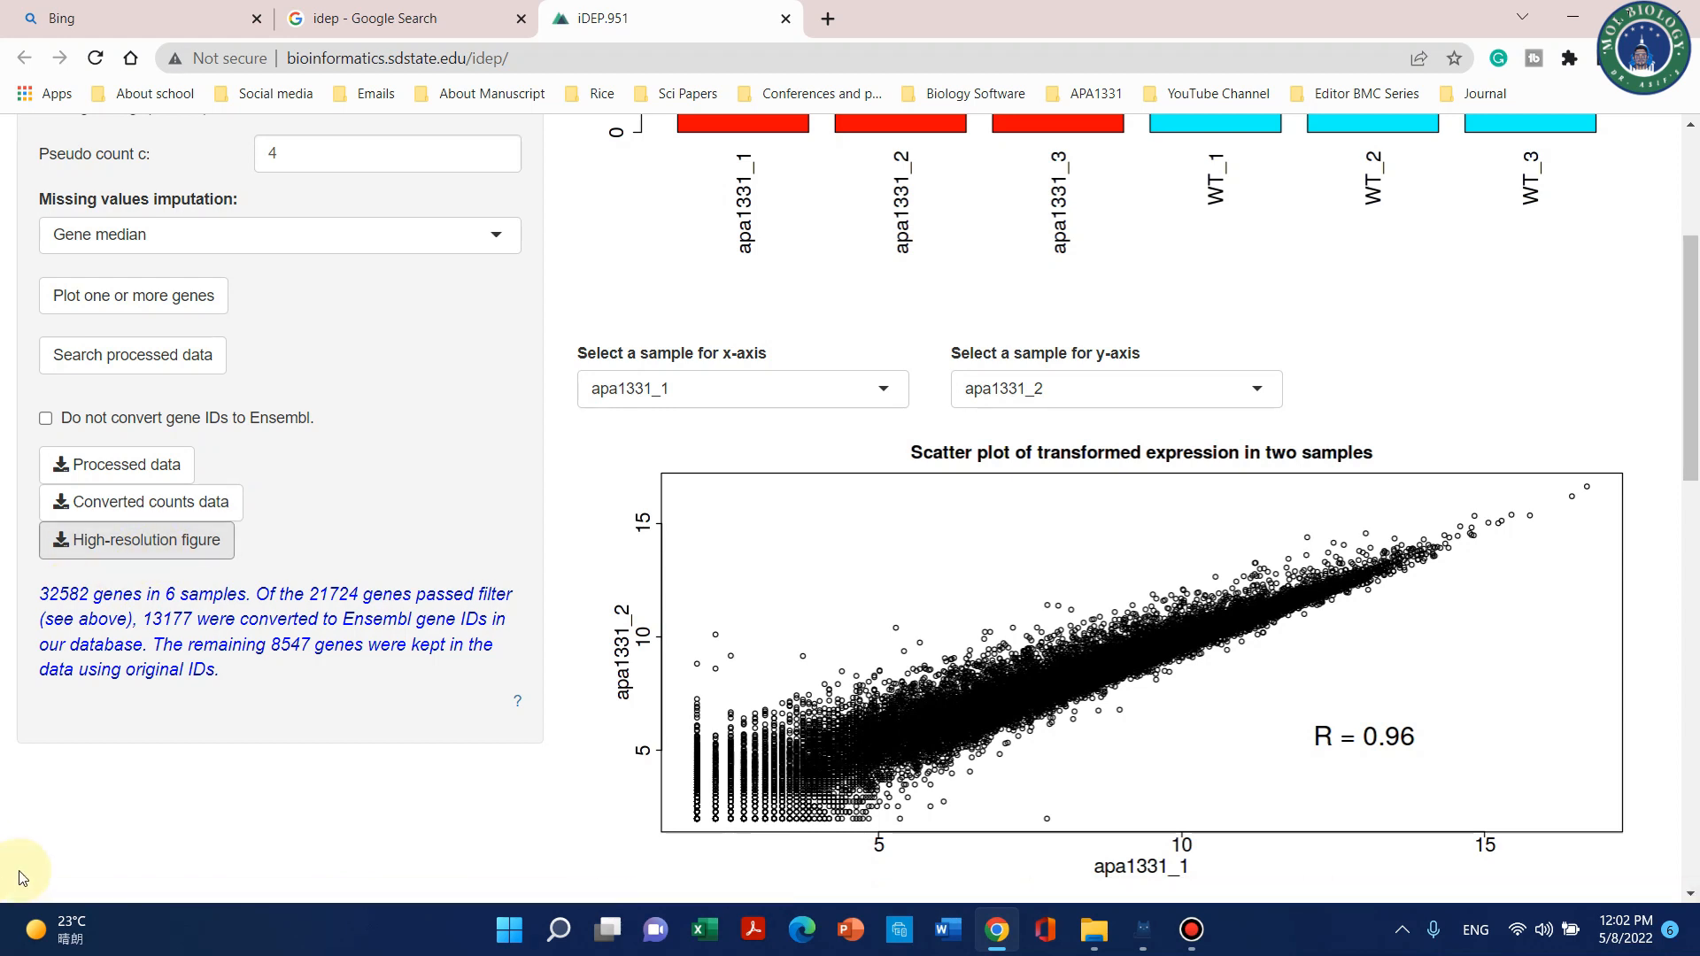
{"action": "left_click", "coordinate": [151, 543]}
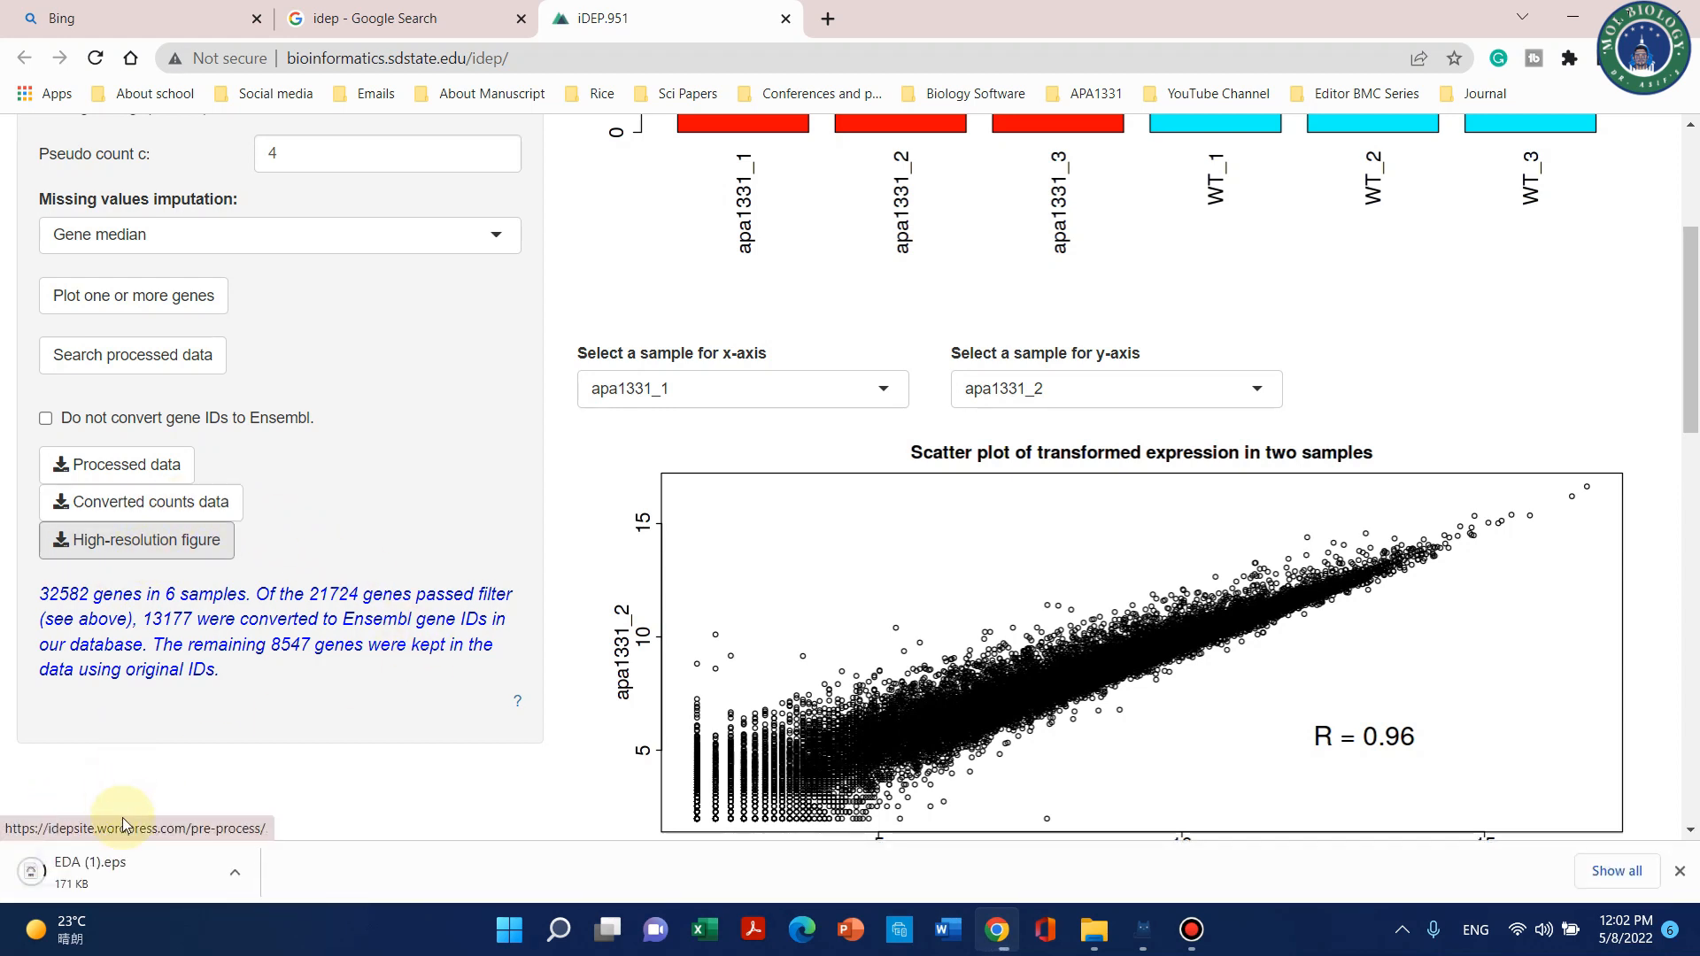
{"action": "left_click", "coordinate": [73, 872]}
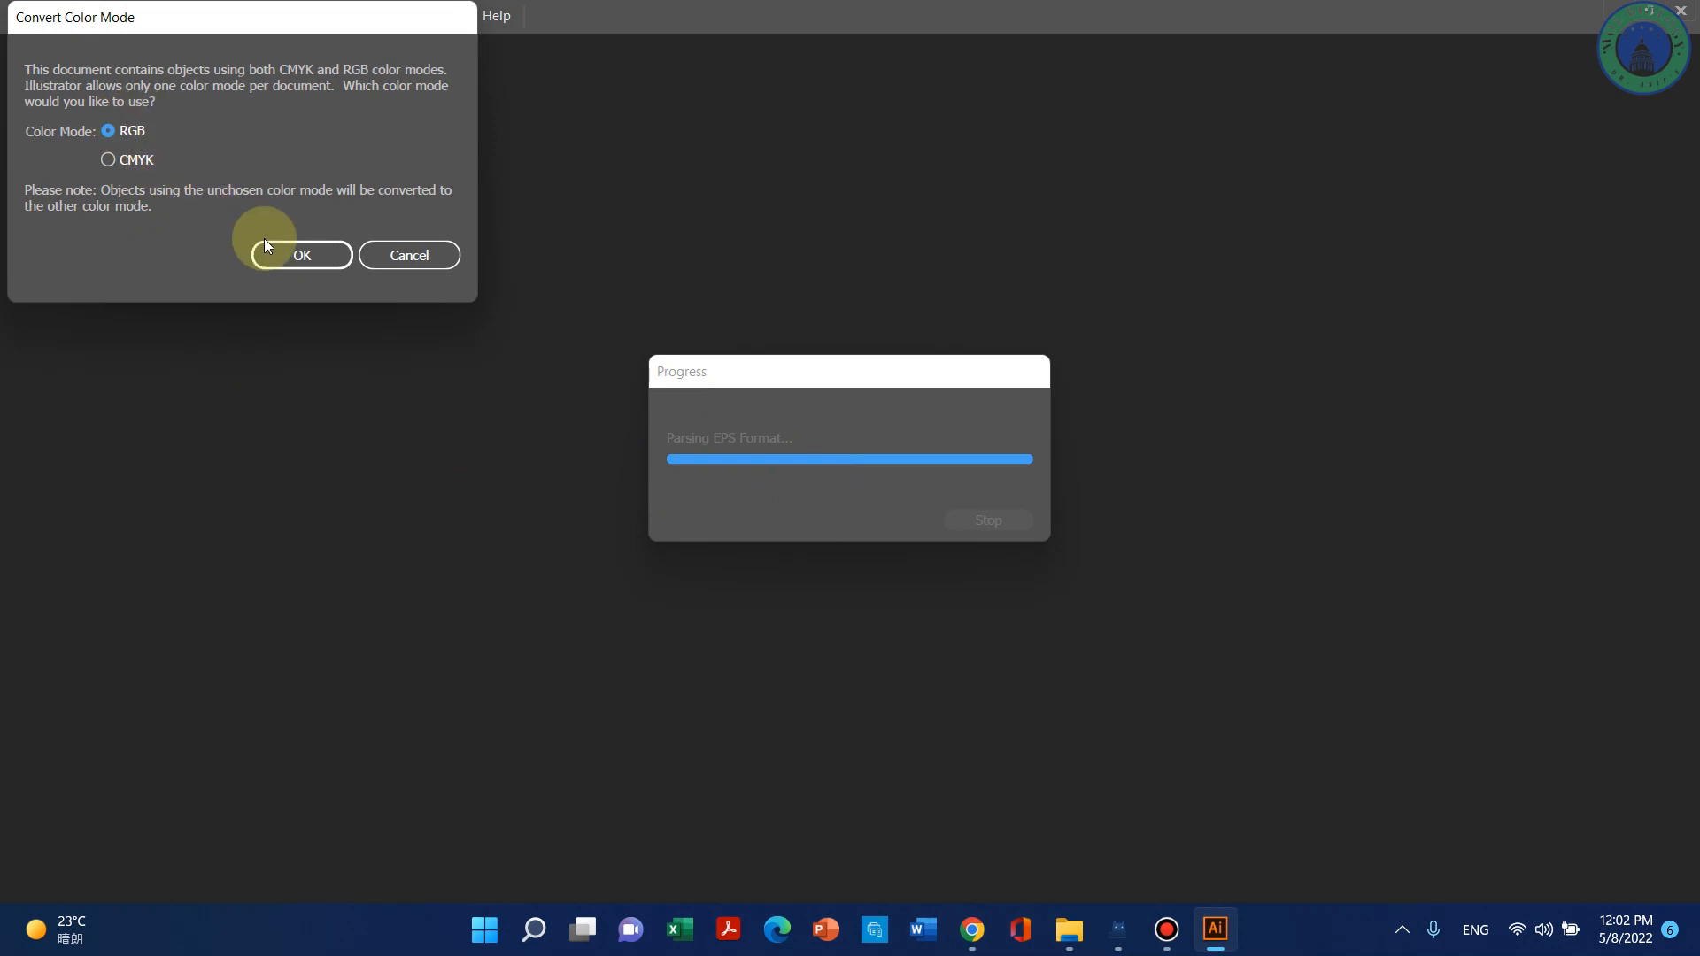
{"action": "left_click", "coordinate": [332, 256]}
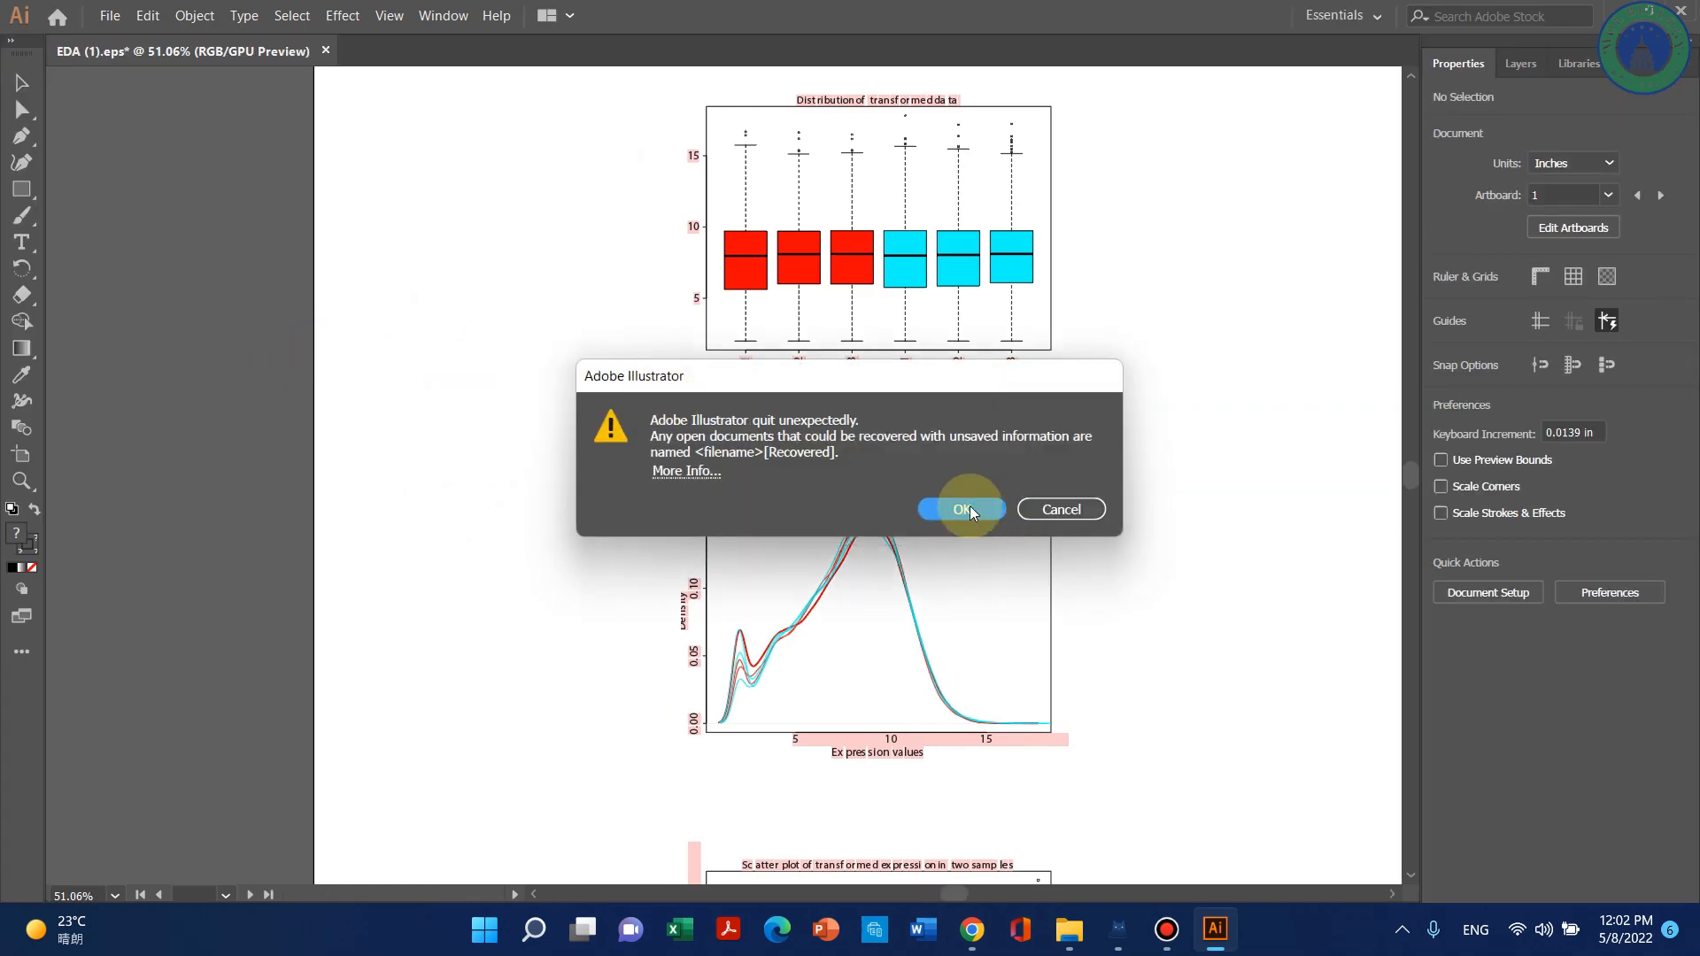
{"action": "left_click", "coordinate": [968, 510]}
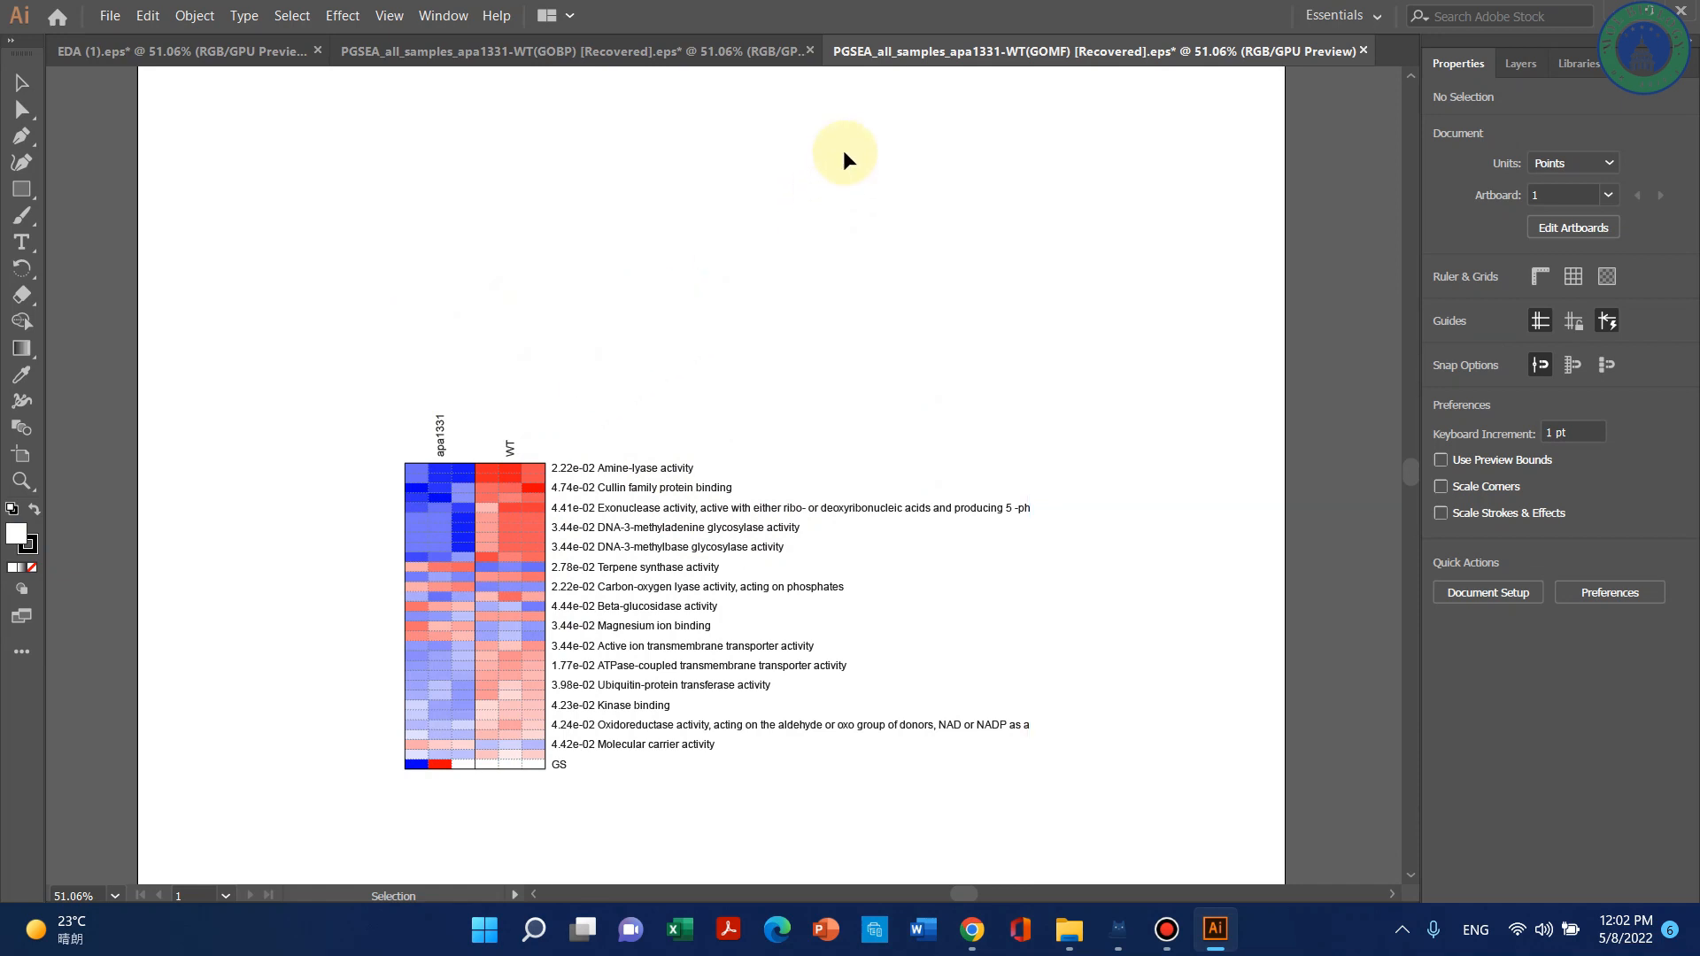
In the recovered PGSEA_all_samples_apa1331-WT(GOBP) document, replace all Arial text with Myriad Pro.
{"action": "left_click", "coordinate": [746, 42]}
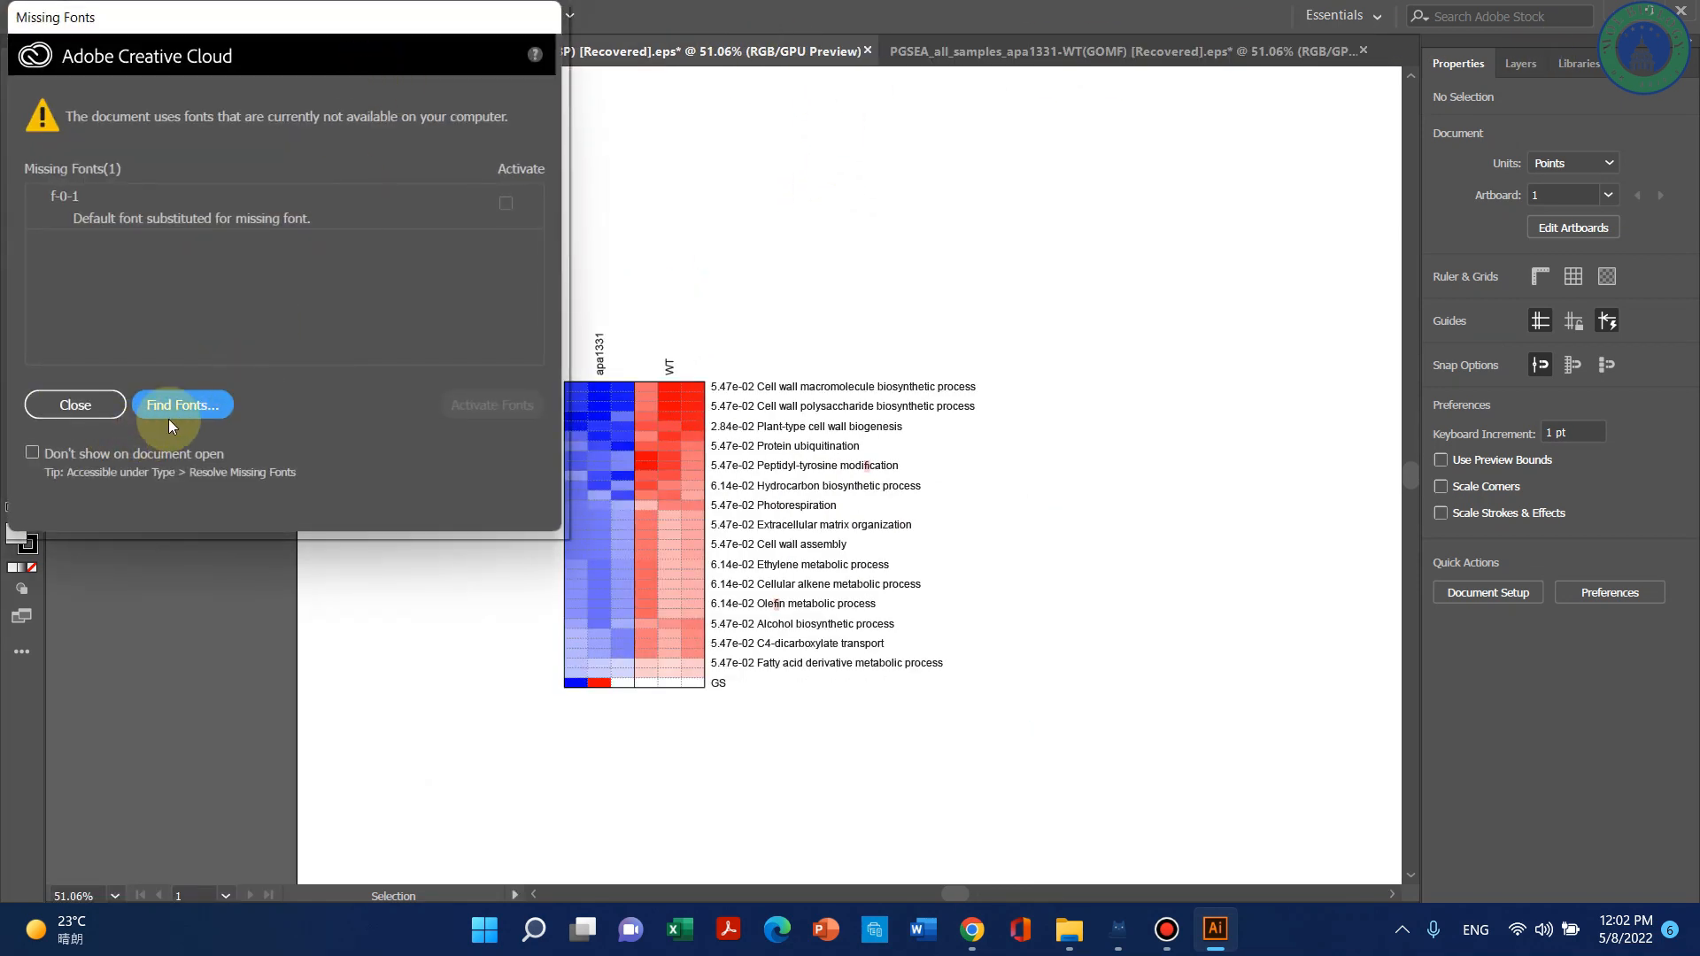
{"action": "left_click", "coordinate": [184, 402]}
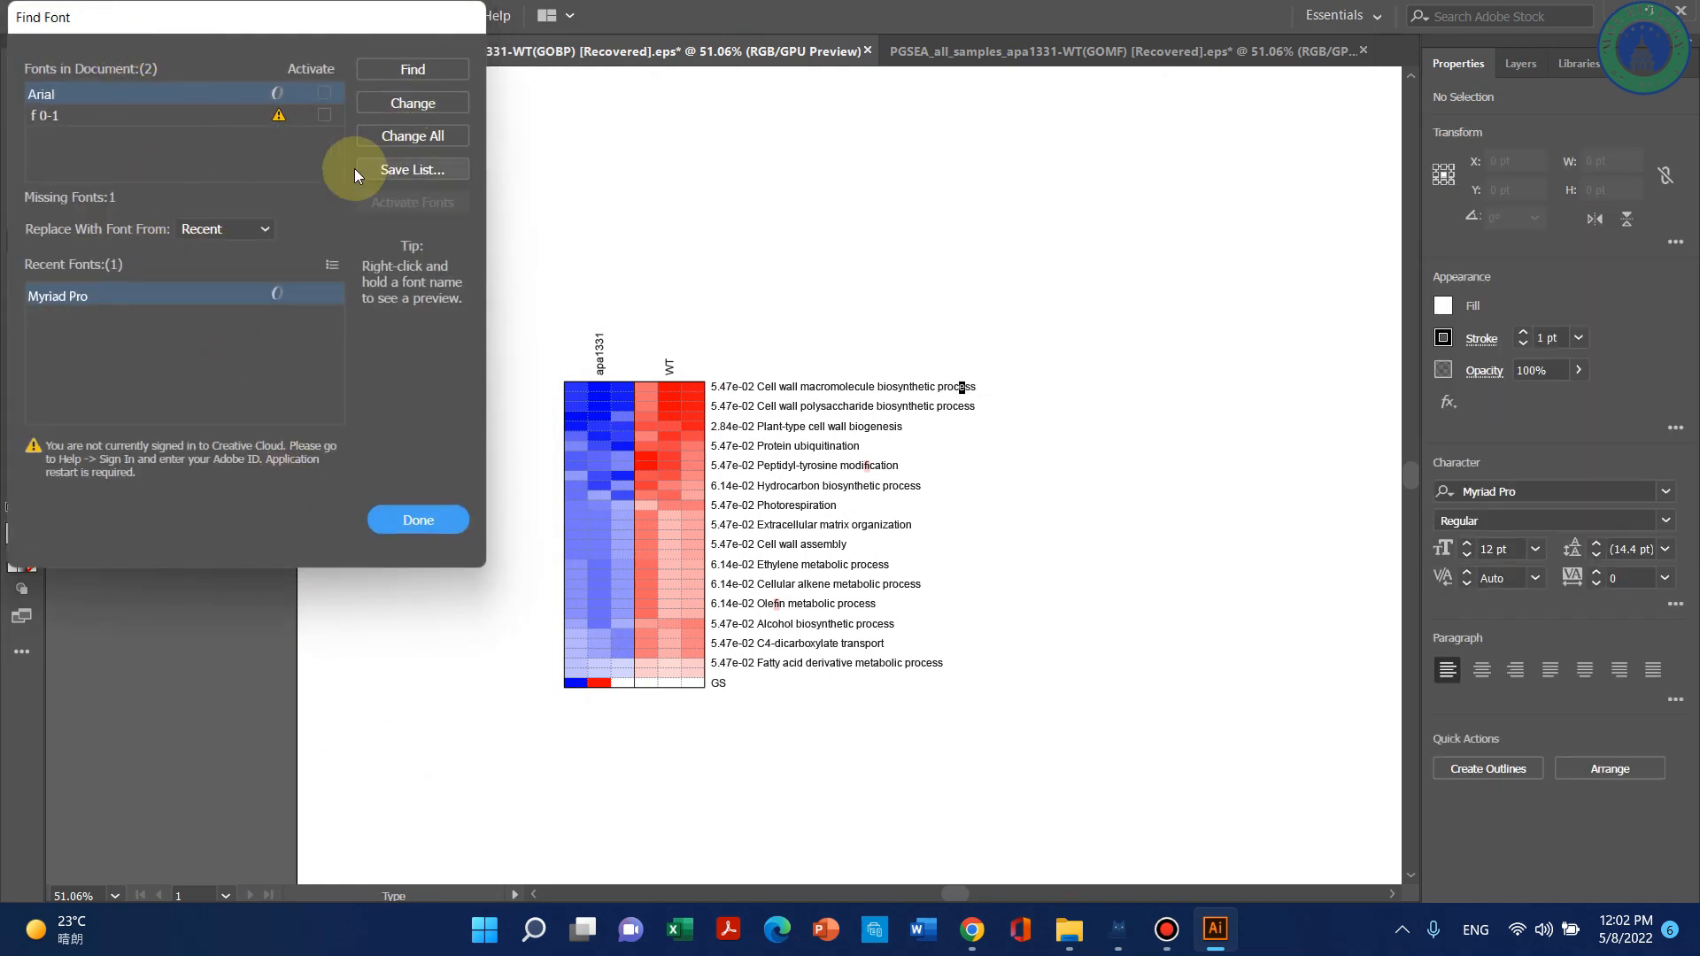
{"action": "left_click", "coordinate": [418, 141]}
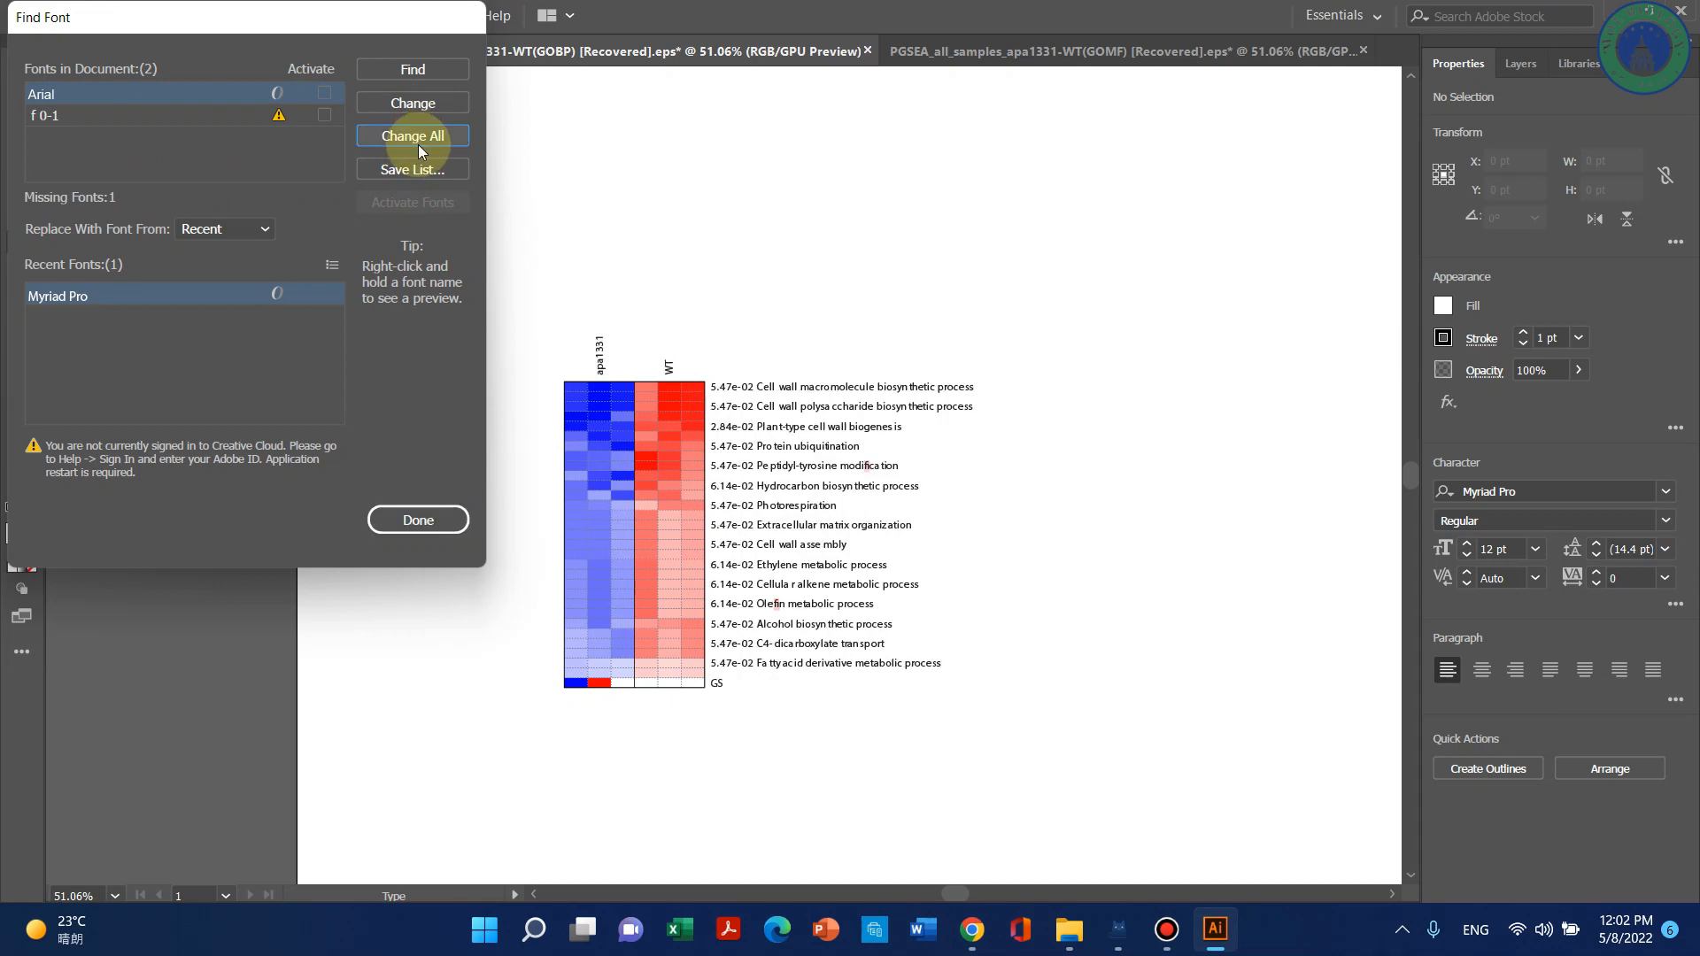
{"action": "left_click", "coordinate": [429, 523]}
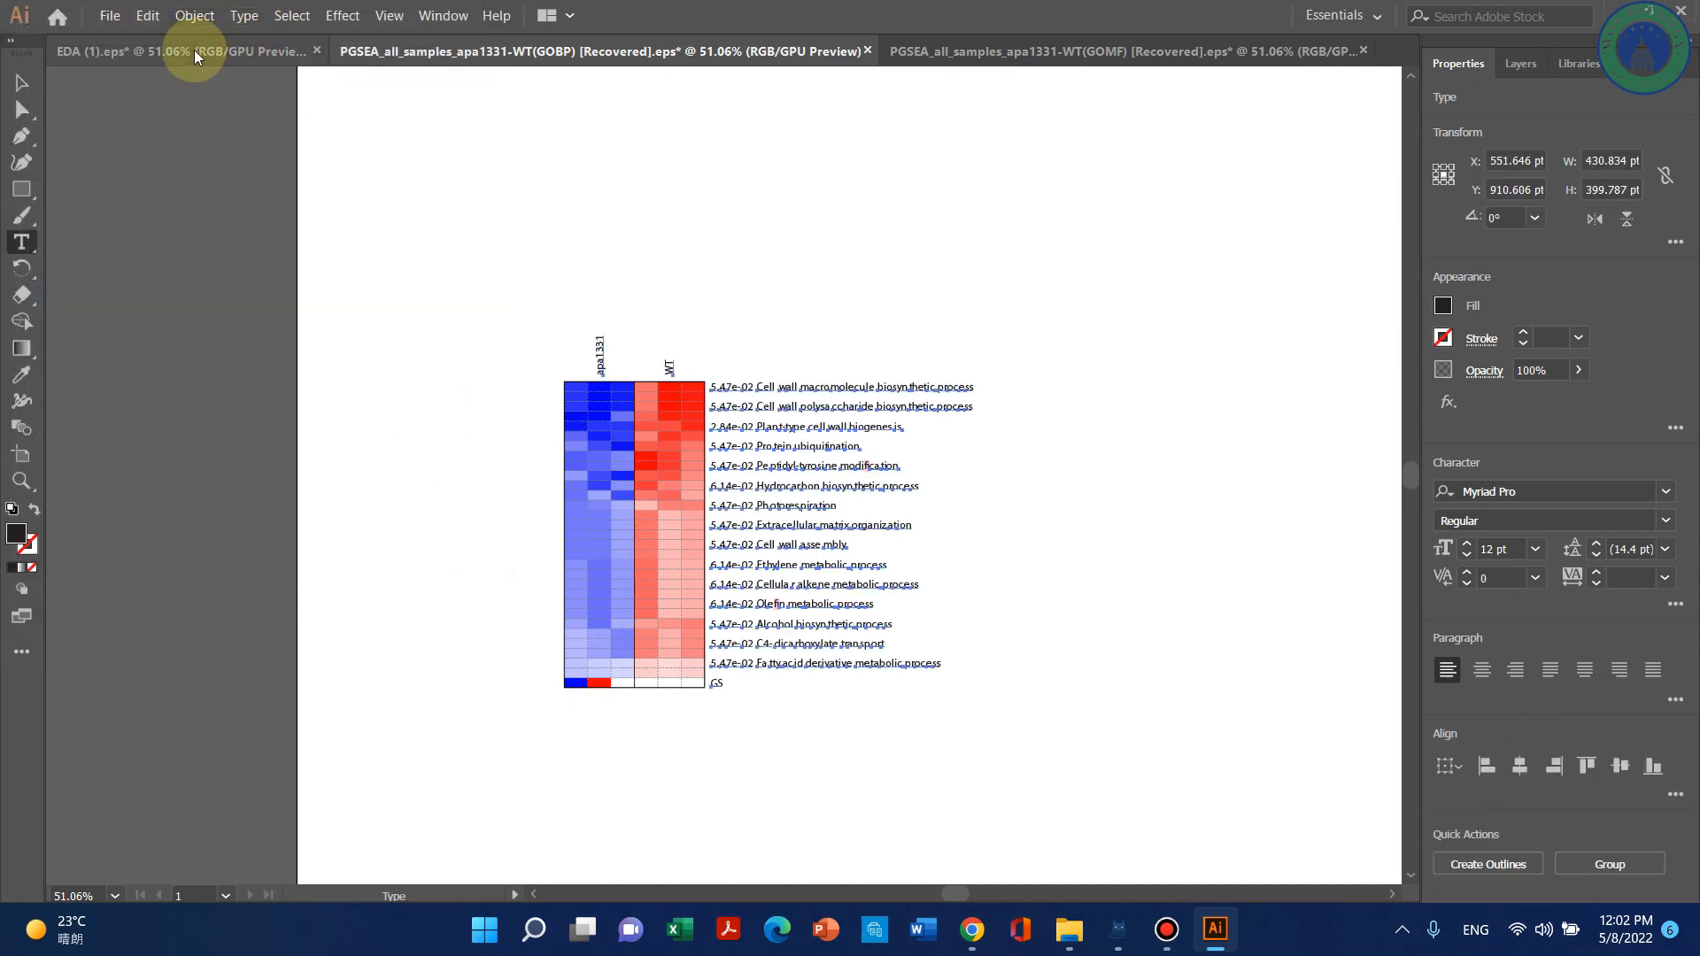
In EDA (1).eps, replace the missing font f-0-0 with Myriad Pro throughout the document.
{"action": "left_click", "coordinate": [195, 50]}
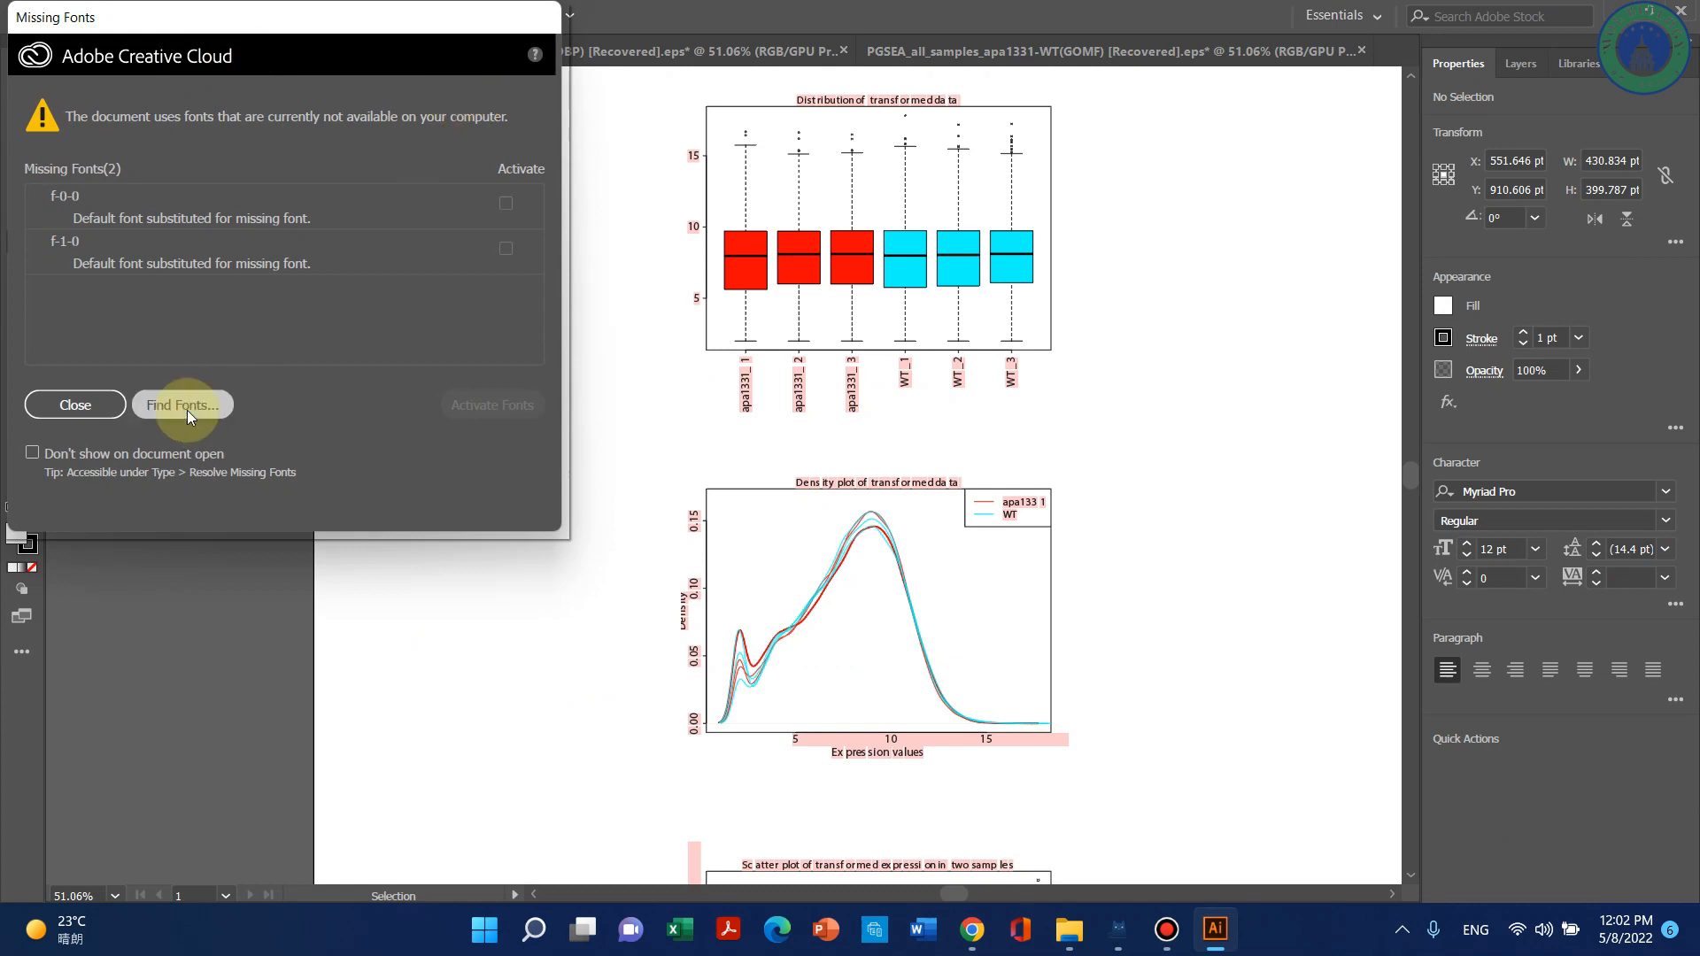
{"action": "left_click", "coordinate": [187, 409]}
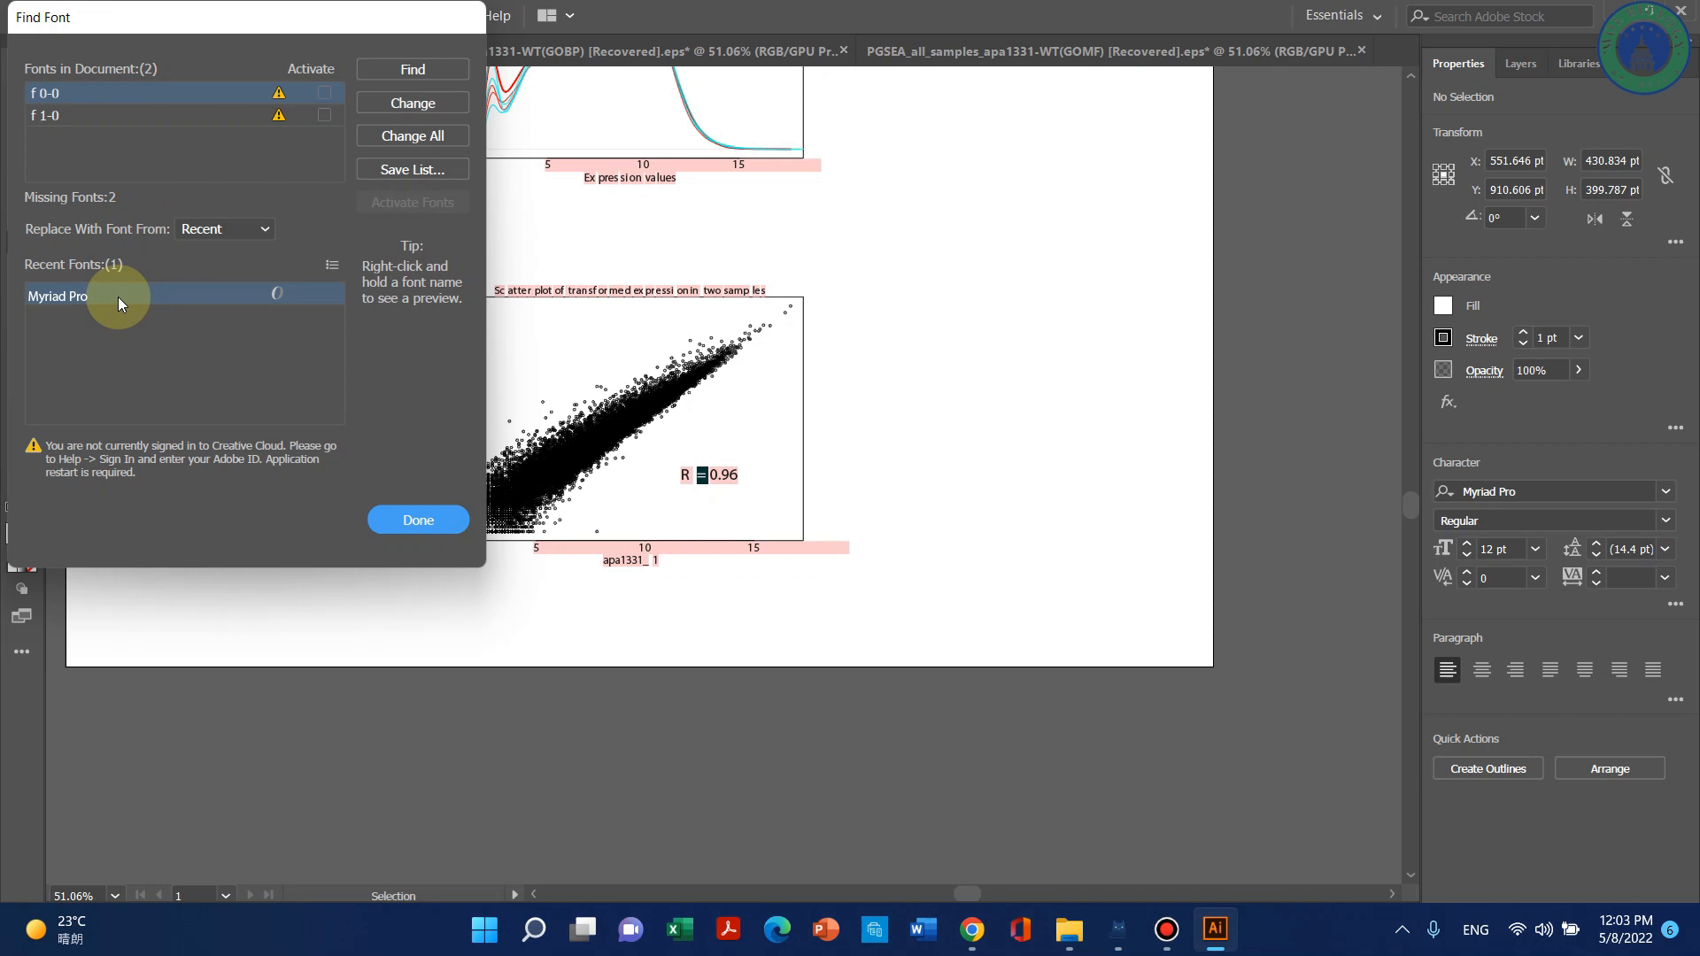
{"action": "left_click", "coordinate": [423, 140]}
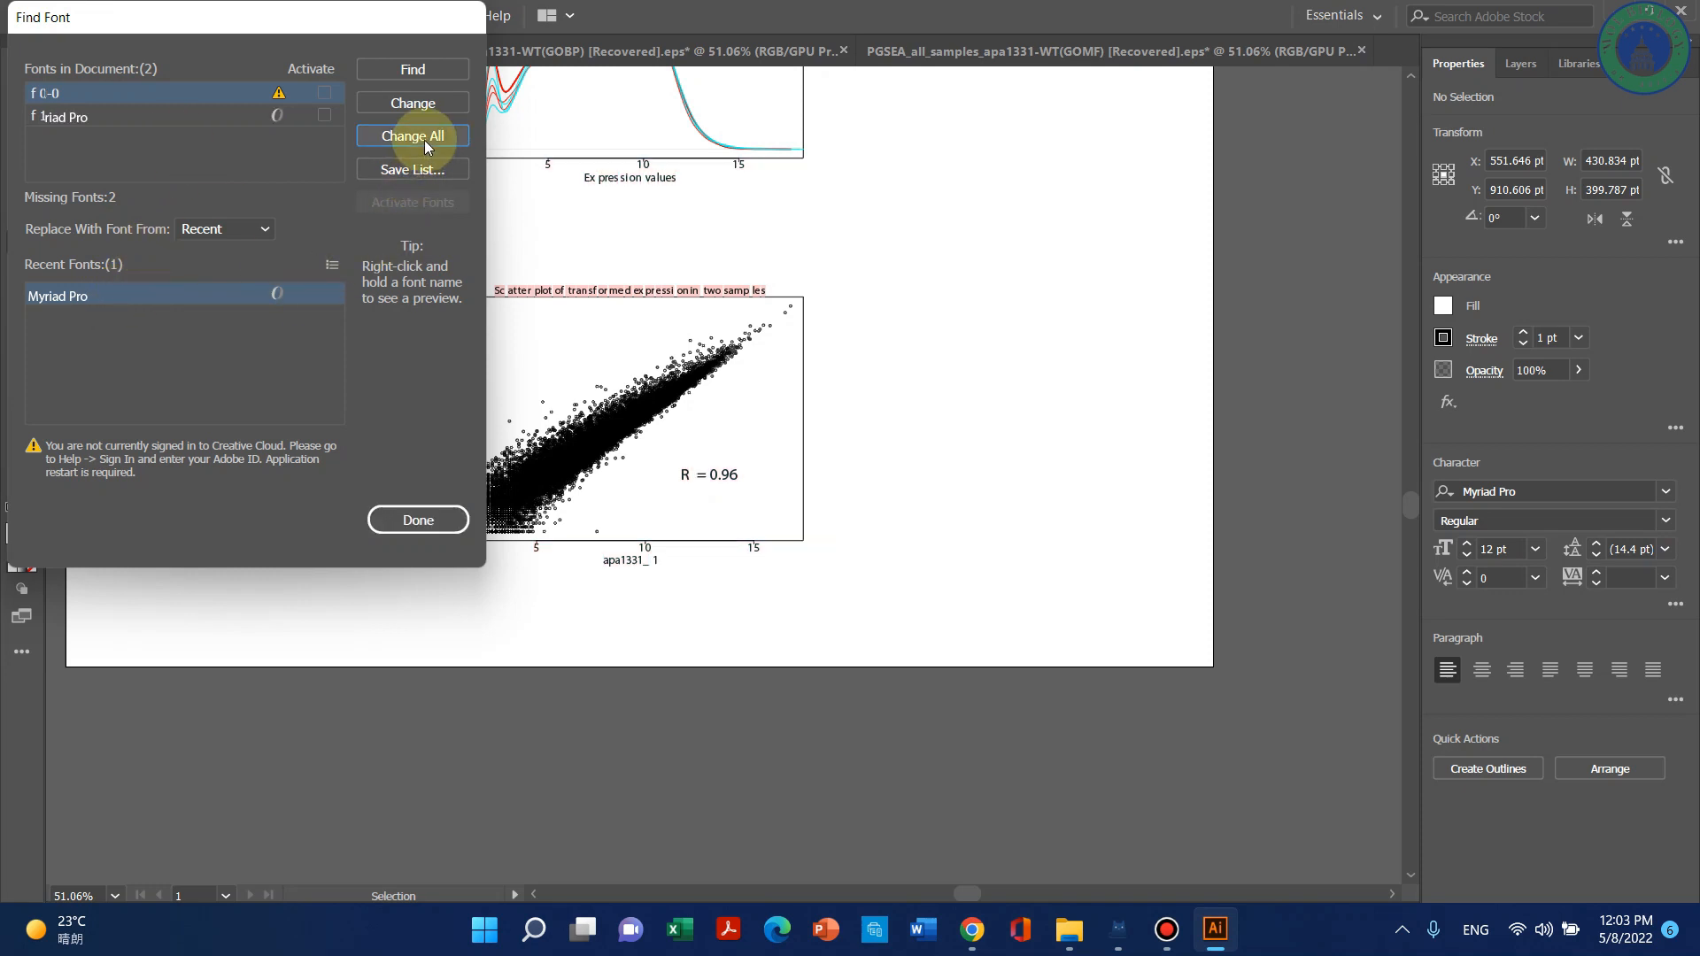
{"action": "left_click", "coordinate": [420, 515]}
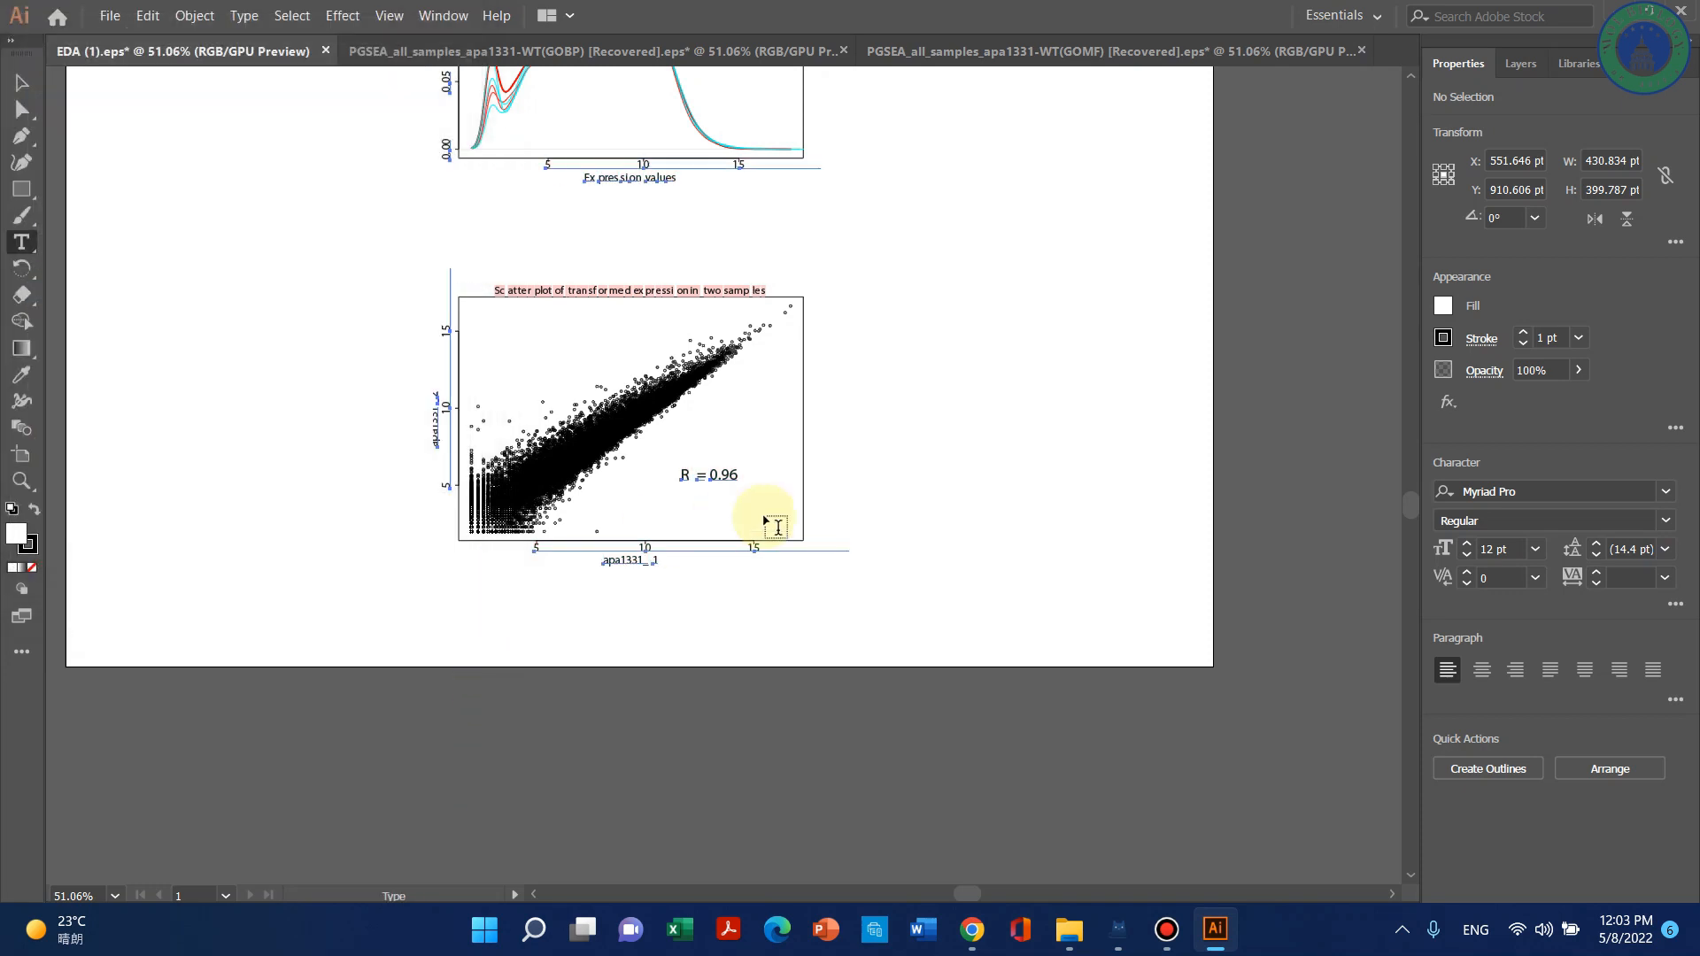
Export the EDA figure to the Downloads folder as the TIFF file EDA (1).tif.
{"action": "scroll", "coordinate": [992, 478], "scroll_direction": "up", "scroll_amount": 5}
{"action": "scroll", "coordinate": [995, 470], "scroll_direction": "up", "scroll_amount": 6}
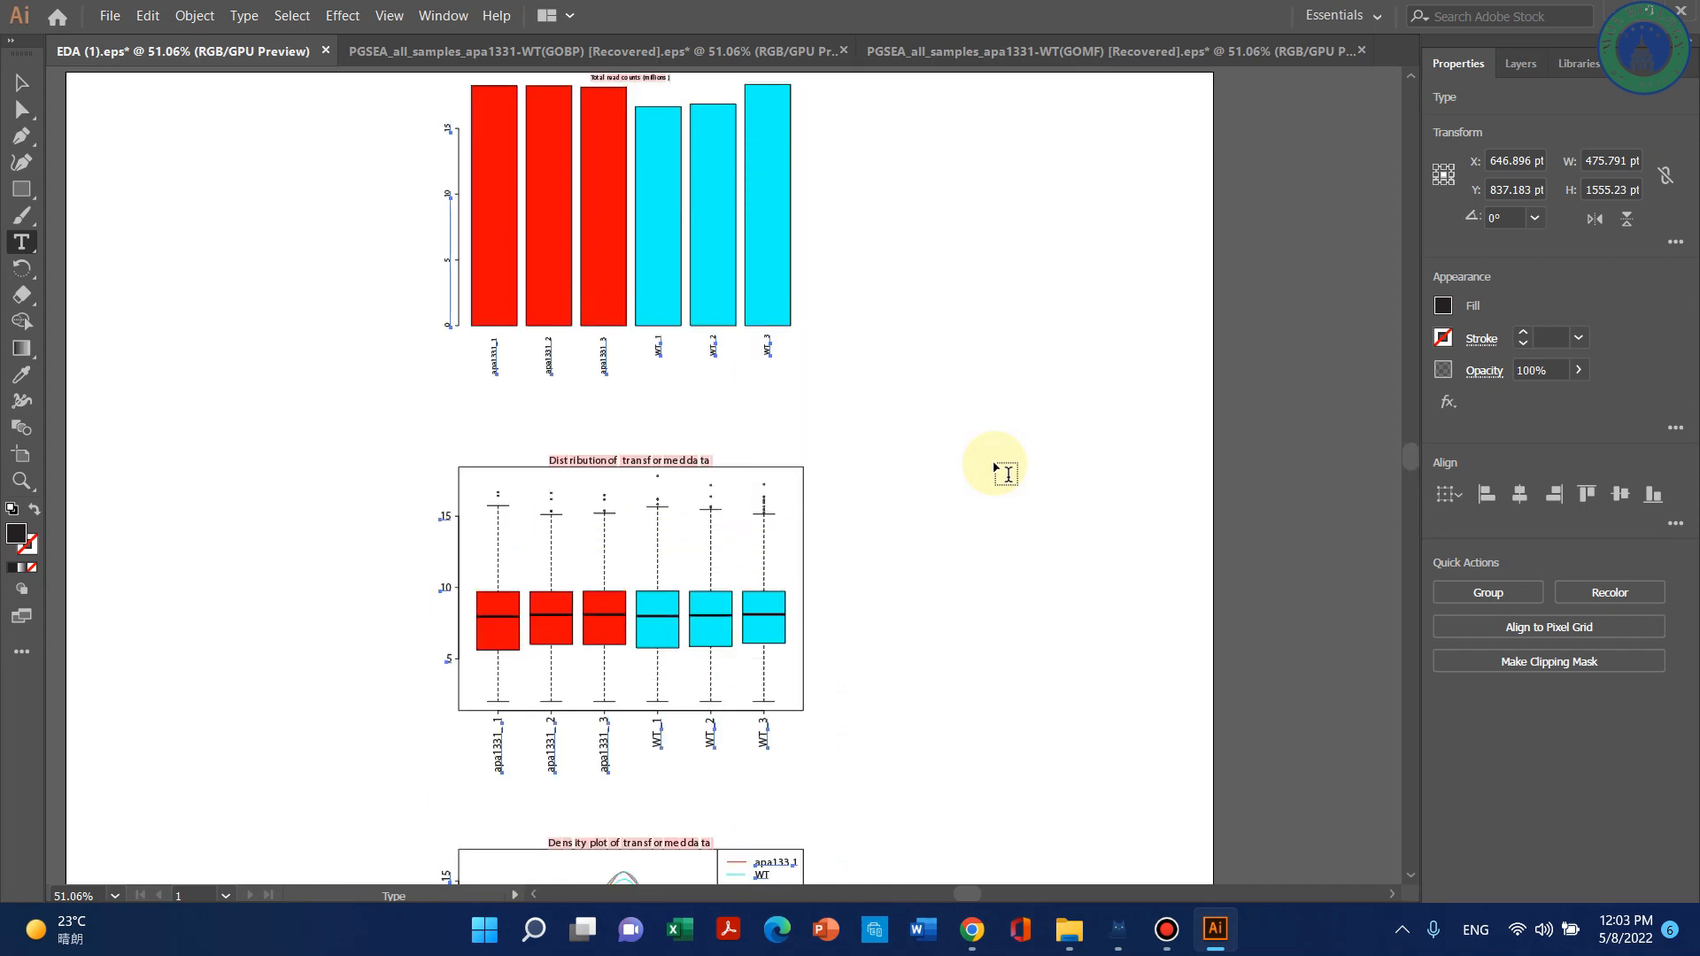
{"action": "left_click", "coordinate": [107, 18]}
{"action": "mouse_move", "coordinate": [239, 391]}
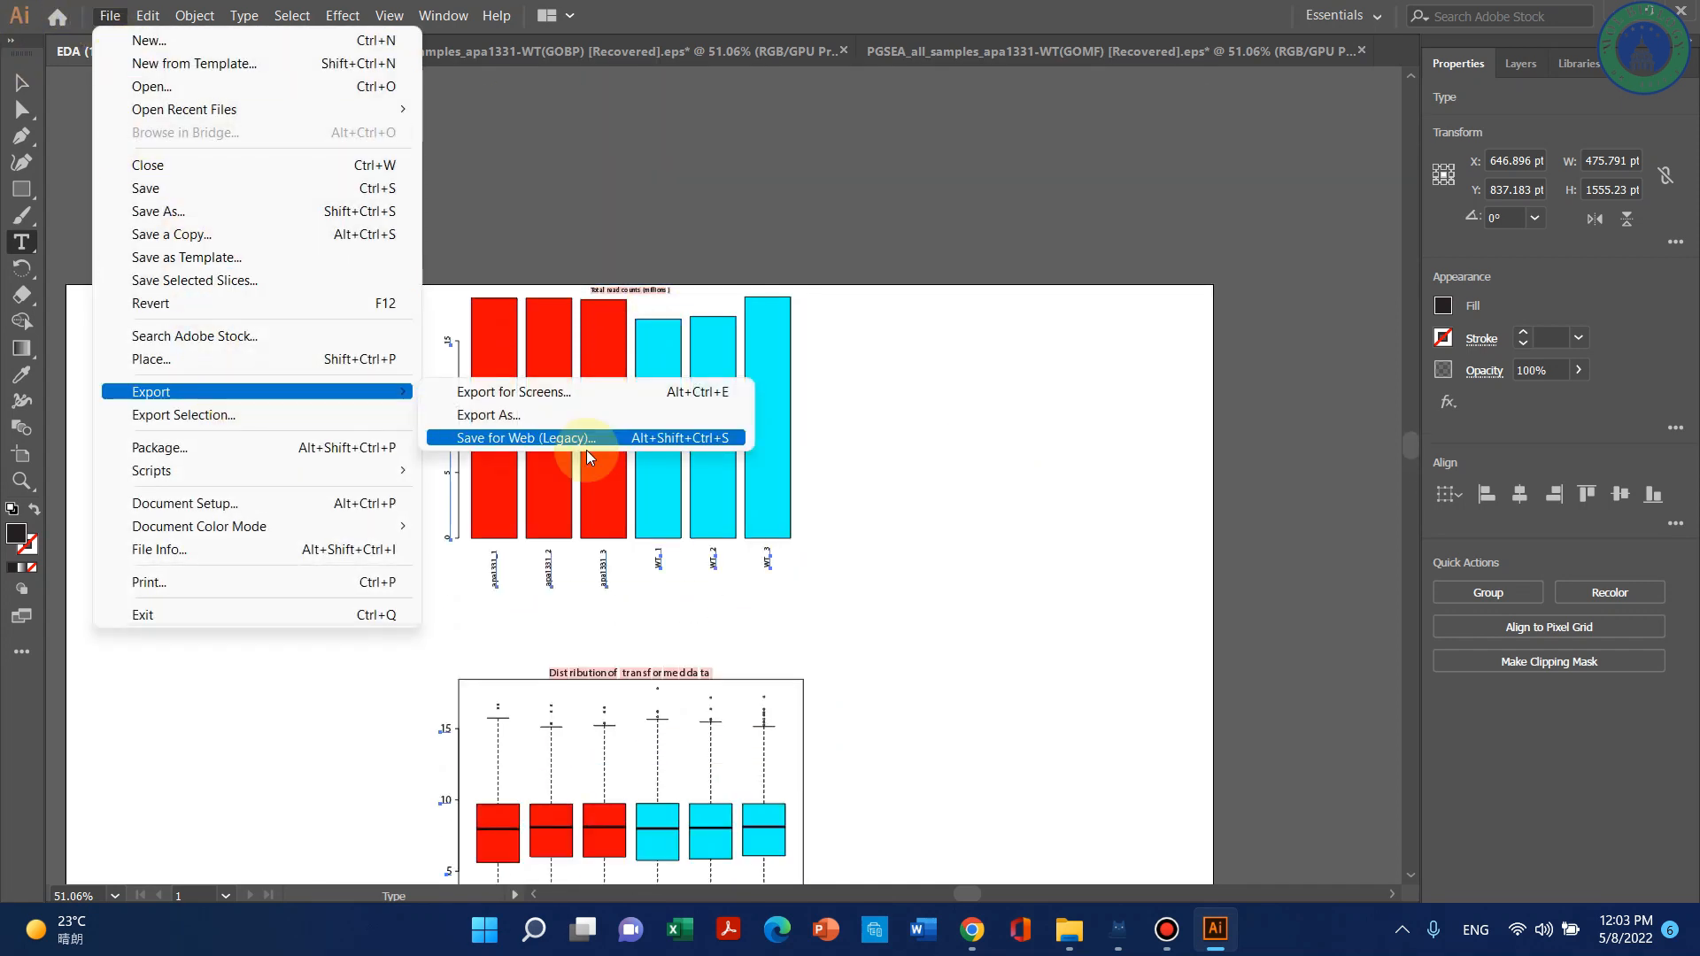
{"action": "left_click", "coordinate": [603, 414]}
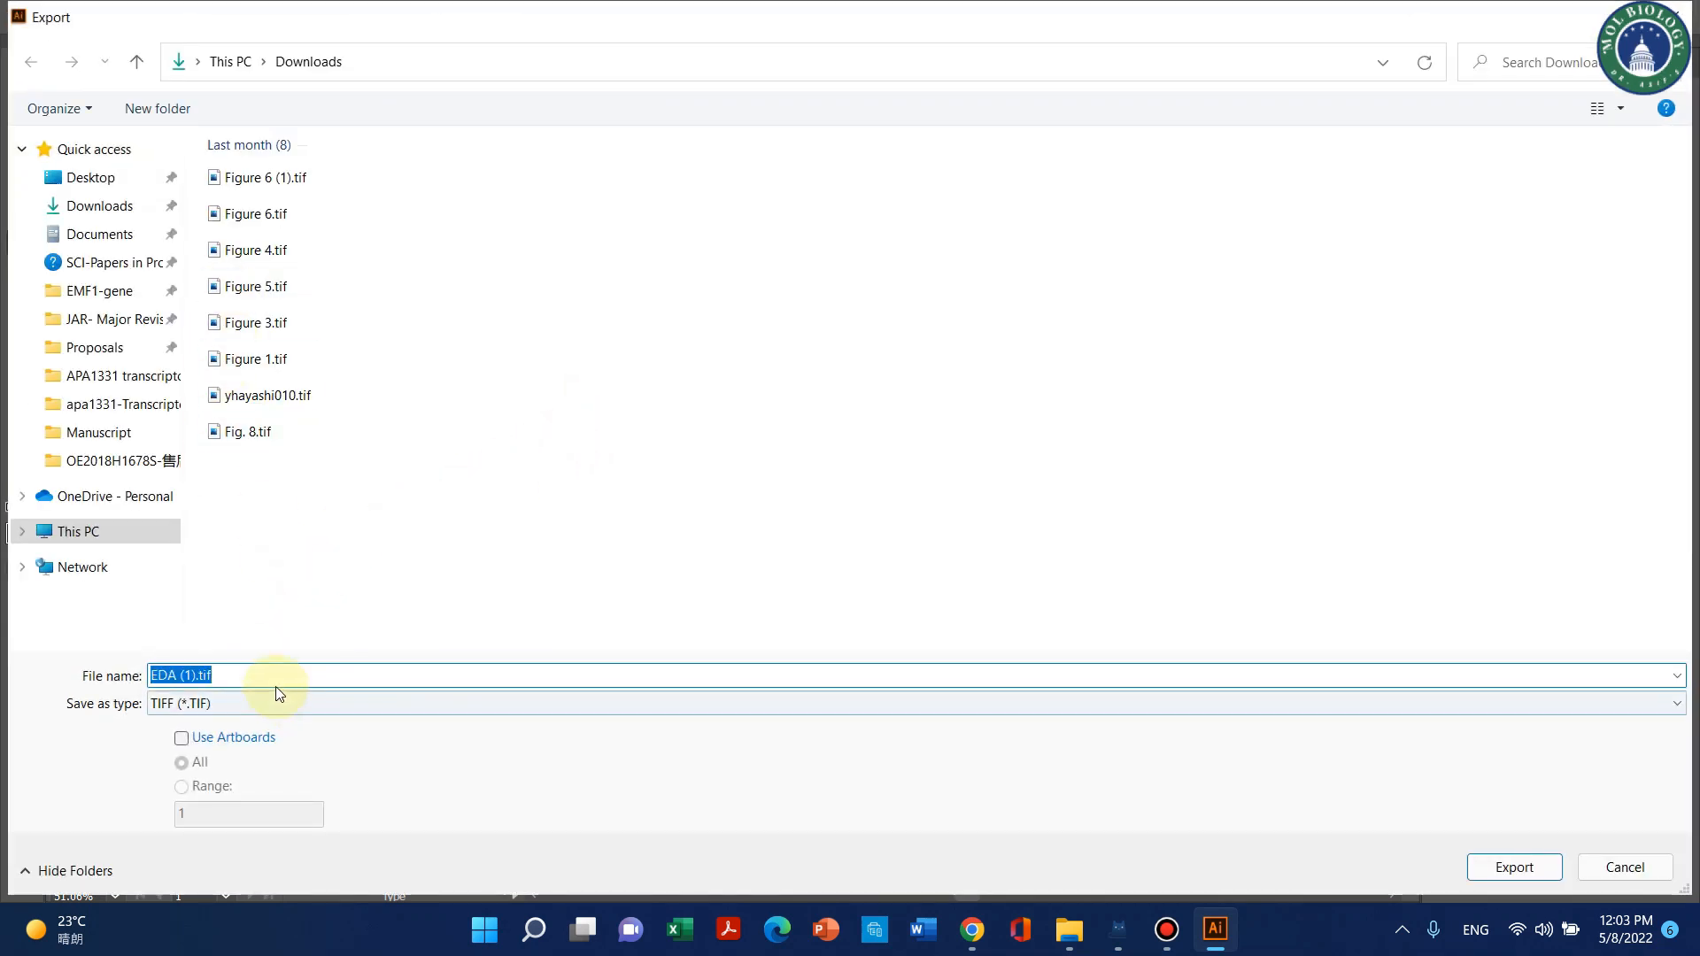
{"action": "left_click", "coordinate": [235, 703]}
{"action": "left_click", "coordinate": [235, 702]}
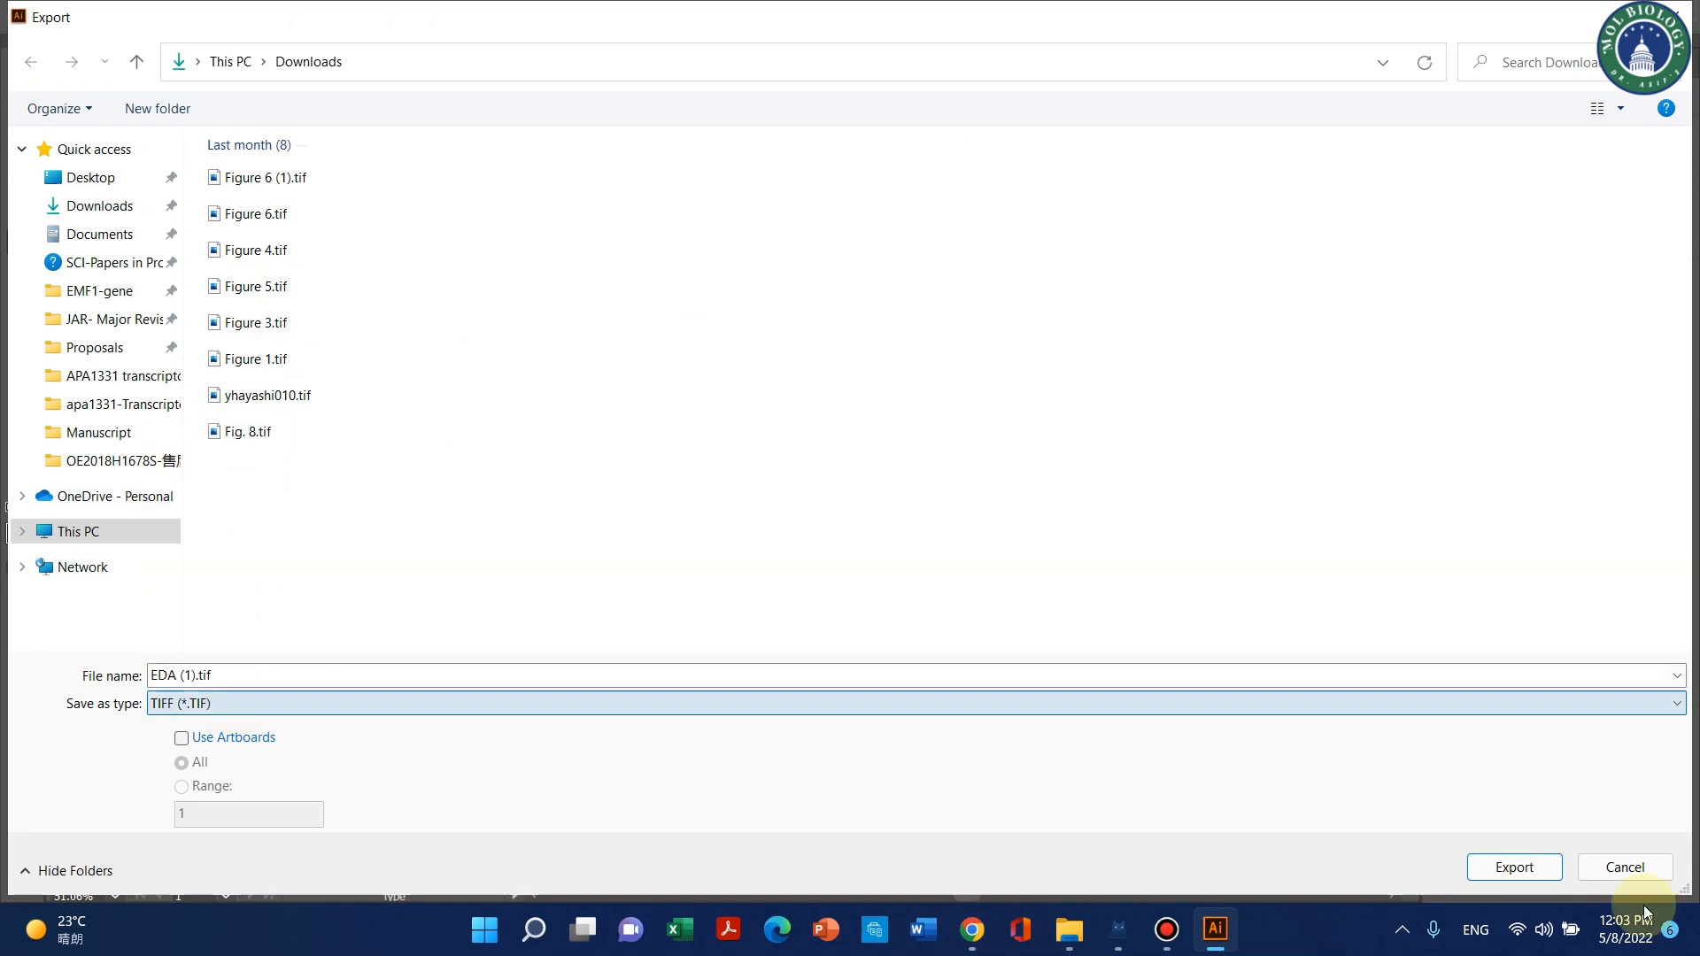
{"action": "left_click", "coordinate": [1516, 867]}
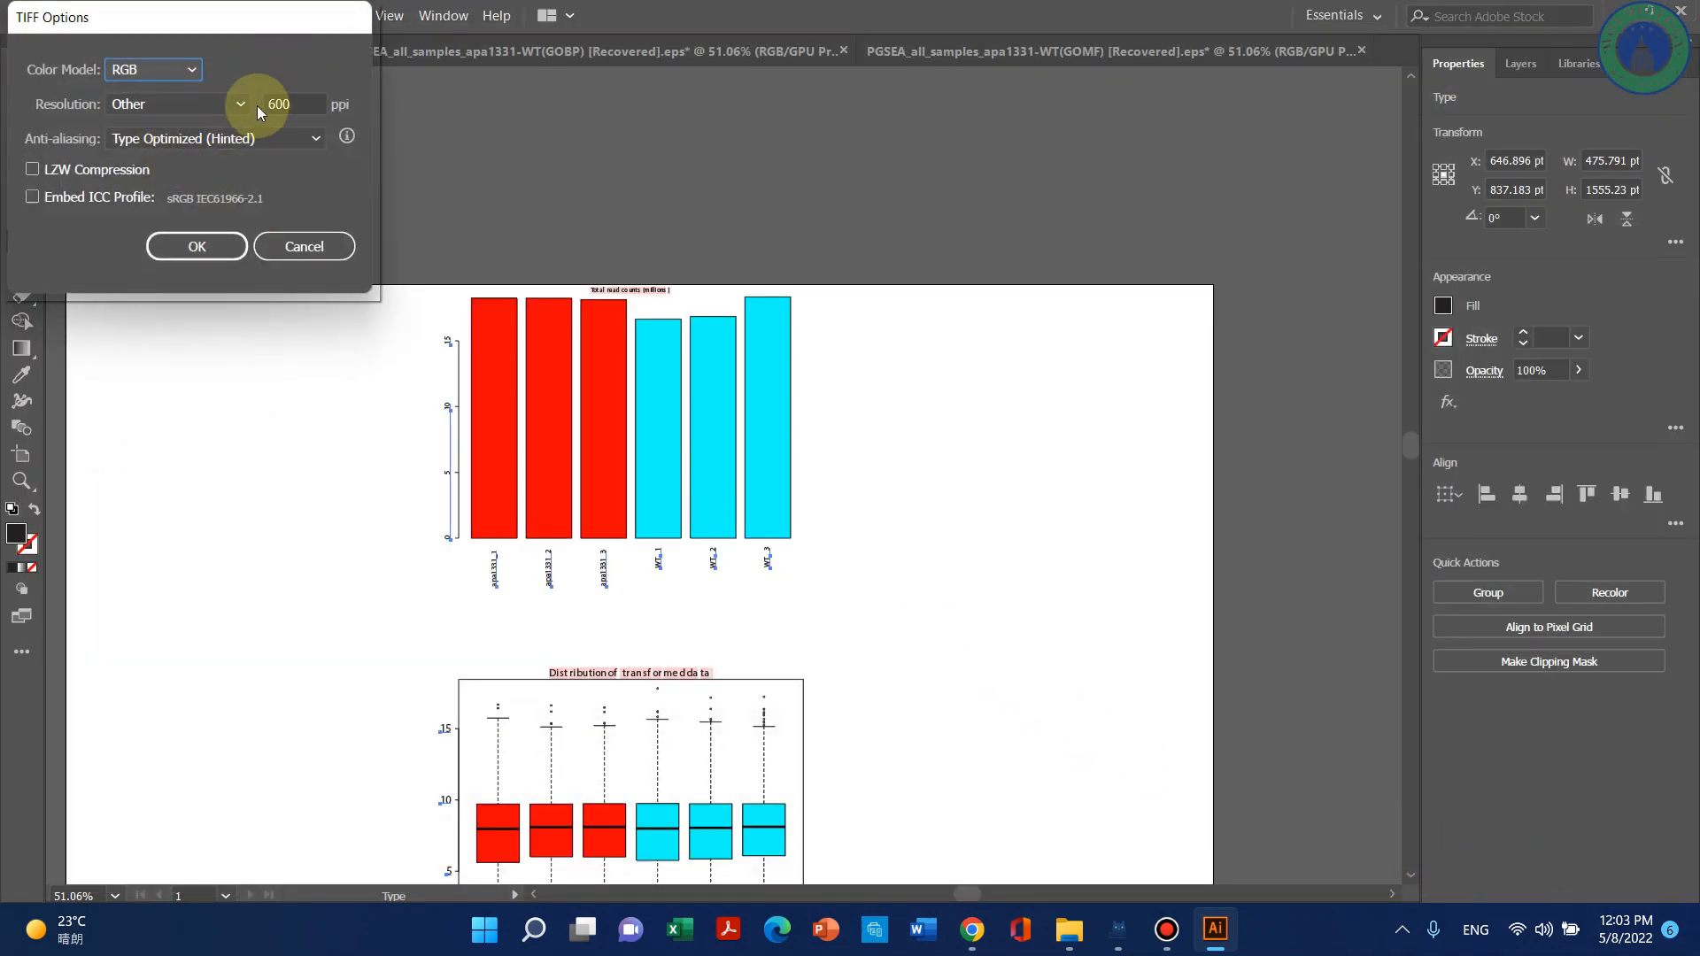
Set the TIFF resolution to High (300 ppi) and complete the export.
{"action": "left_click", "coordinate": [274, 104]}
{"action": "left_click", "coordinate": [239, 105]}
{"action": "left_click", "coordinate": [237, 107]}
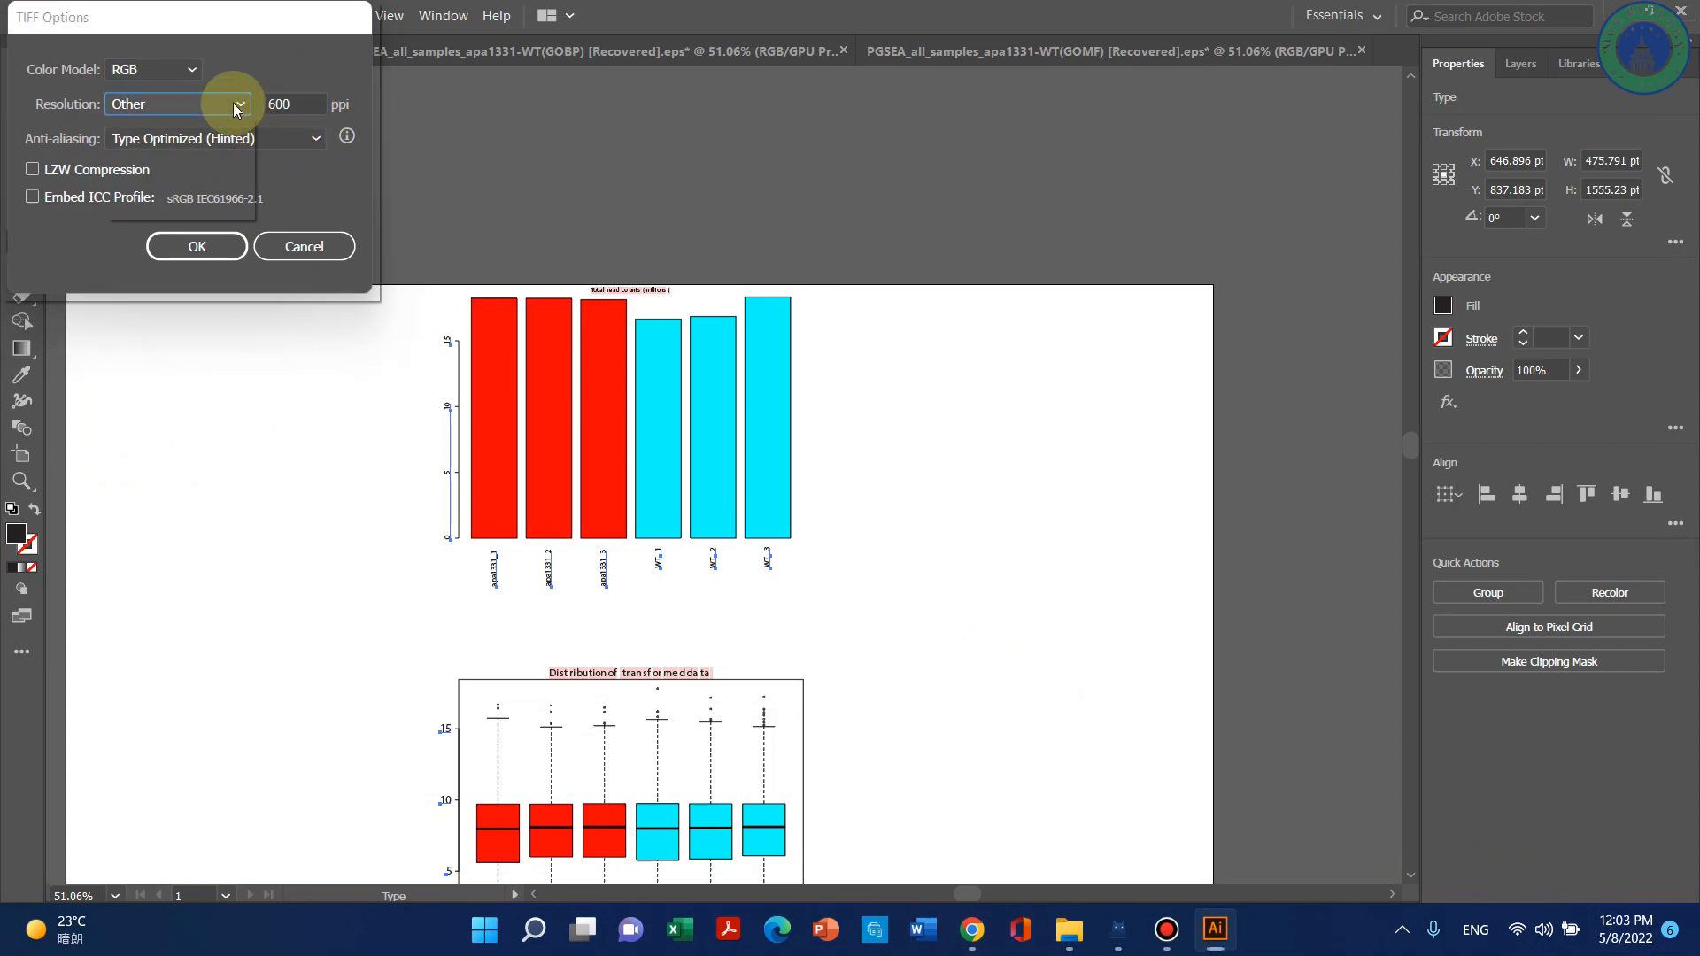
{"action": "left_click", "coordinate": [238, 106]}
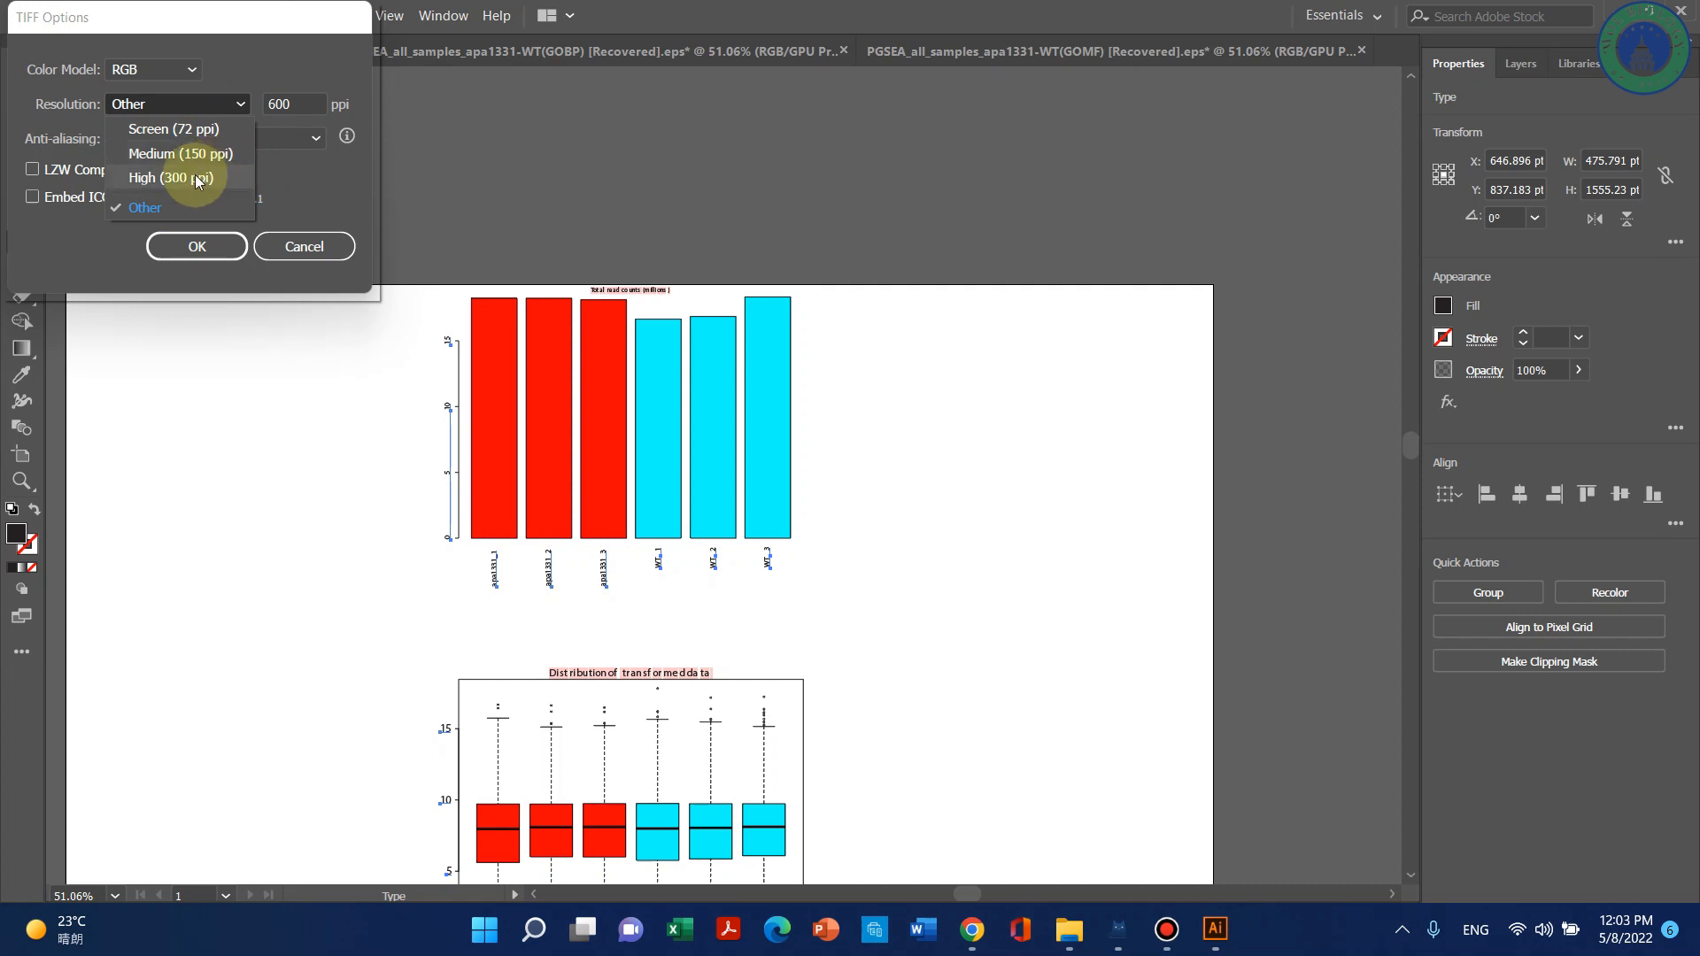
{"action": "left_click", "coordinate": [196, 179]}
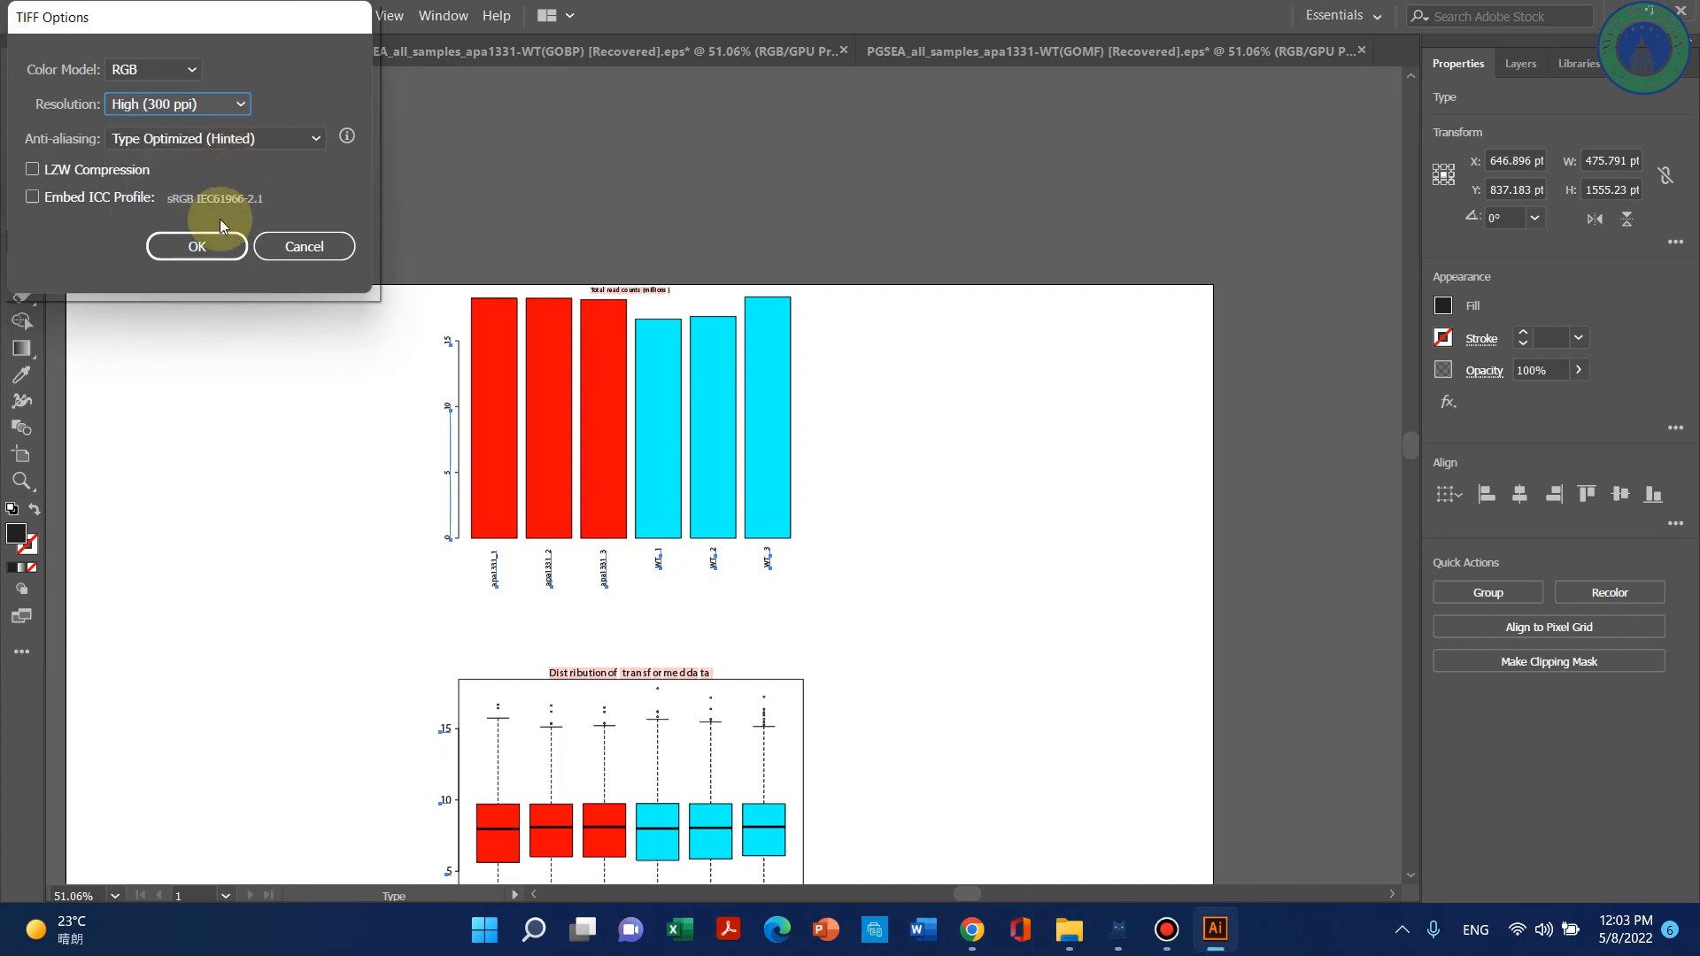
{"action": "left_click", "coordinate": [218, 250]}
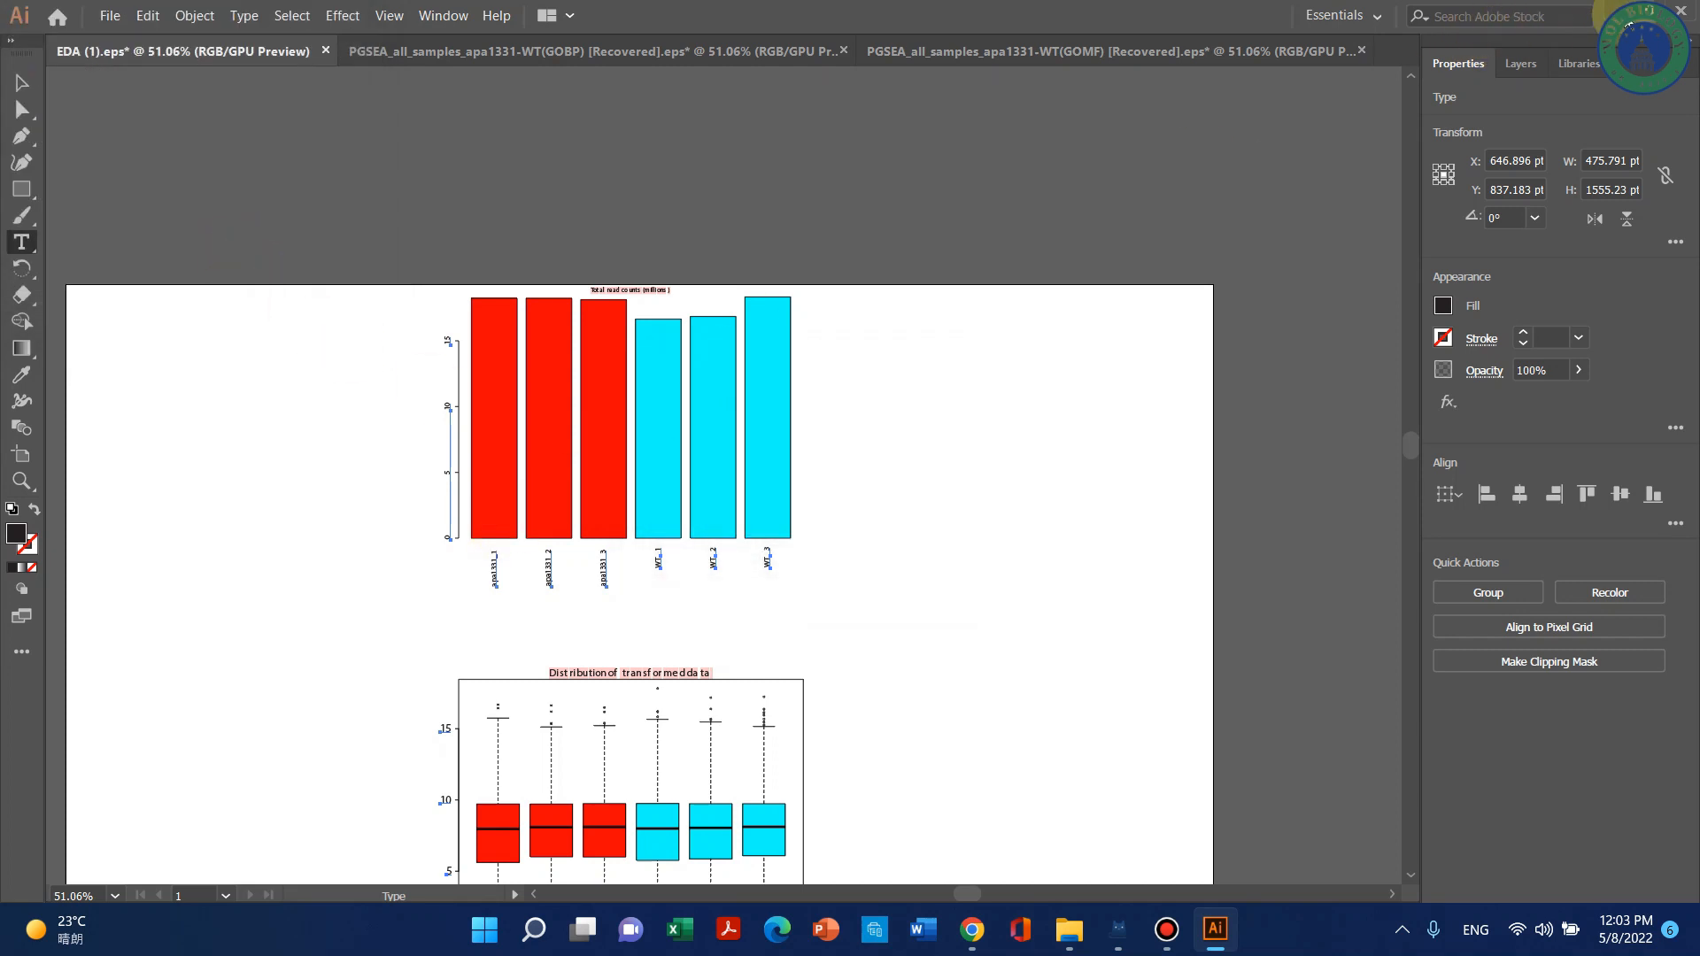
Return to the iDEP page in Chrome, download the converted counts data and open the CSV in Excel.
{"action": "key", "text": "alt+Tab"}
{"action": "scroll", "coordinate": [478, 573], "scroll_direction": "up", "scroll_amount": 3}
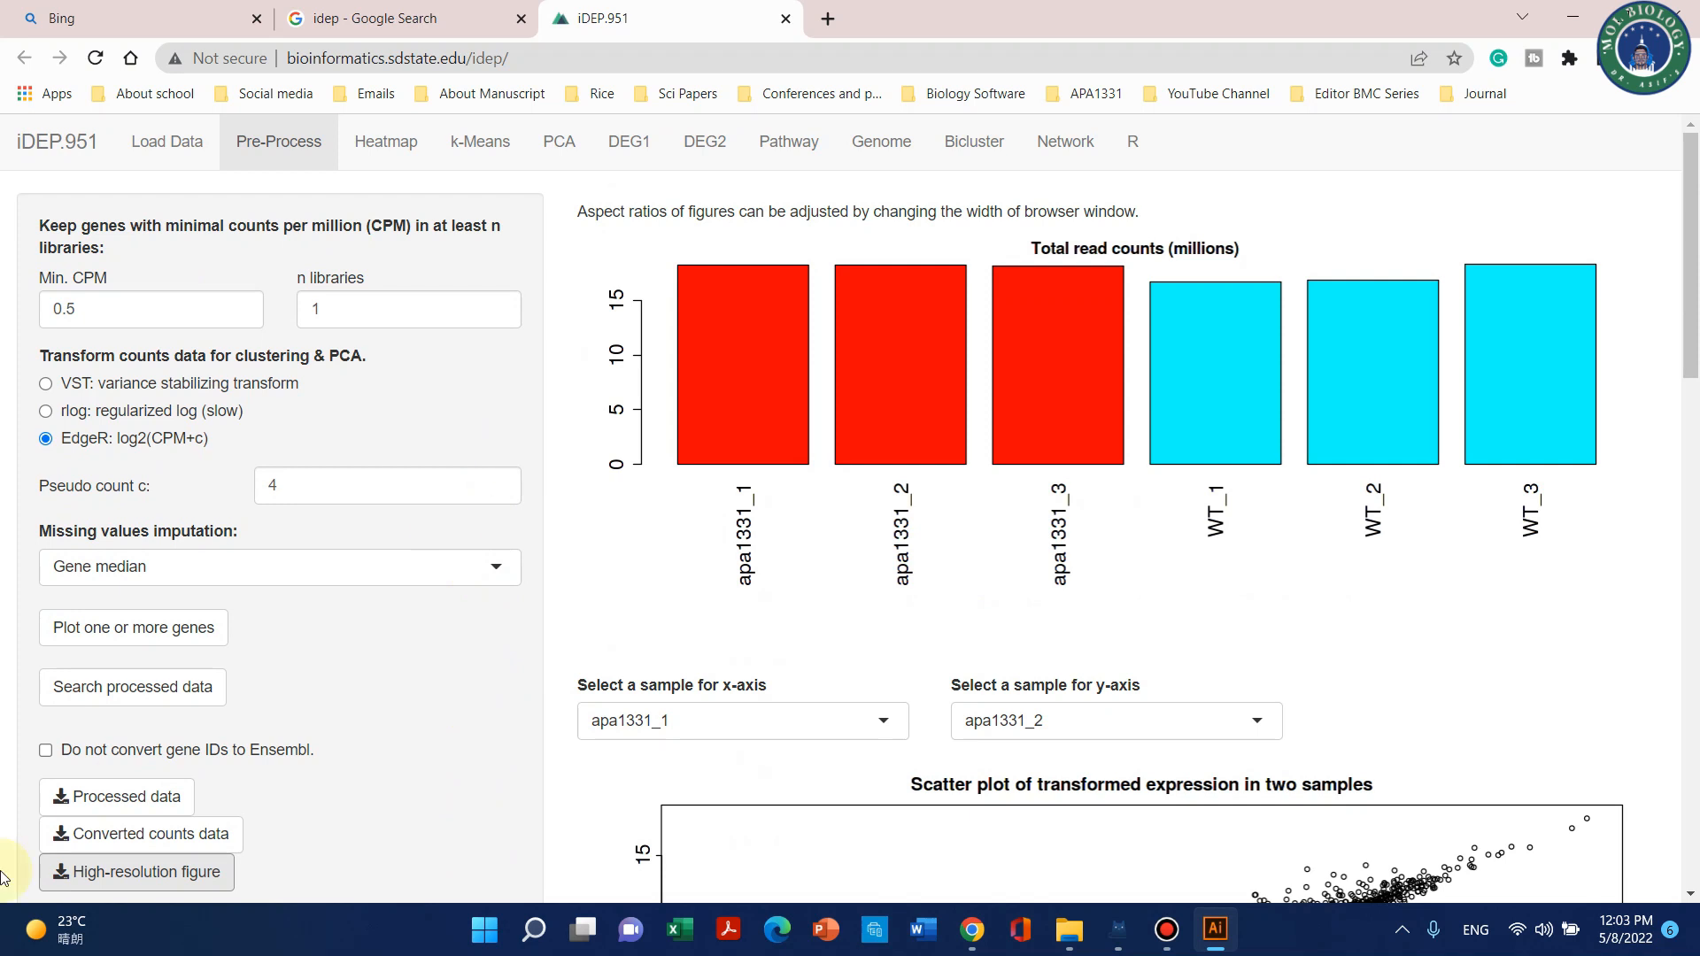
{"action": "scroll", "coordinate": [266, 531], "scroll_direction": "down", "scroll_amount": 3}
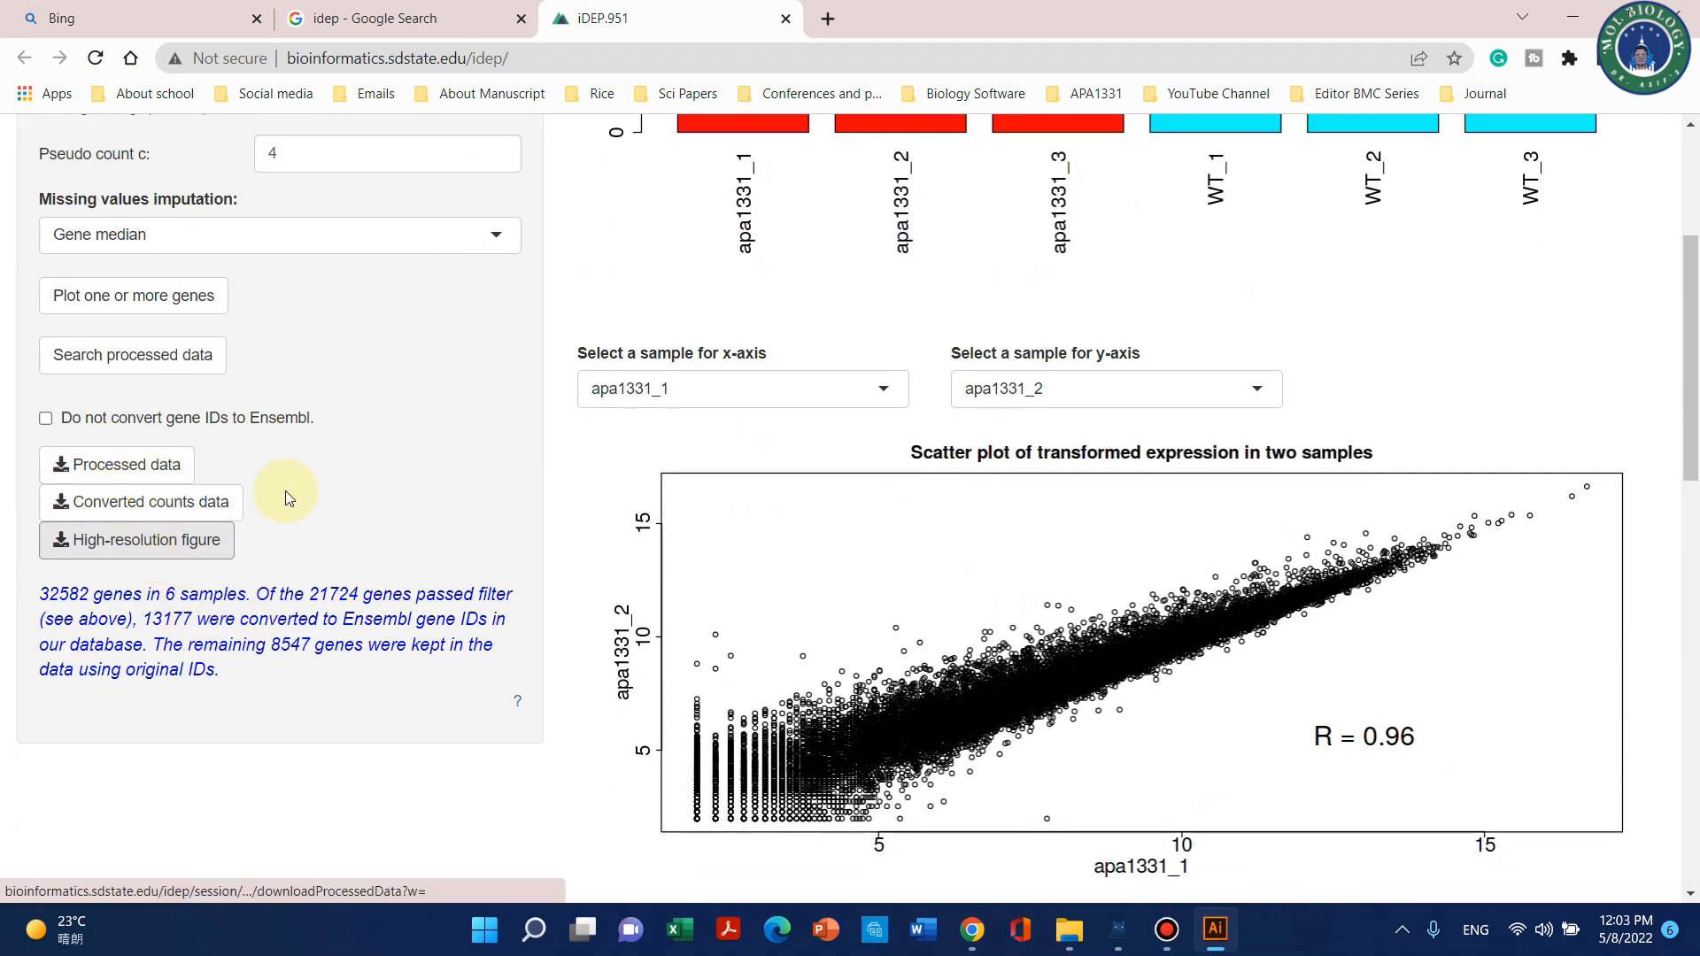
{"action": "left_click", "coordinate": [143, 512]}
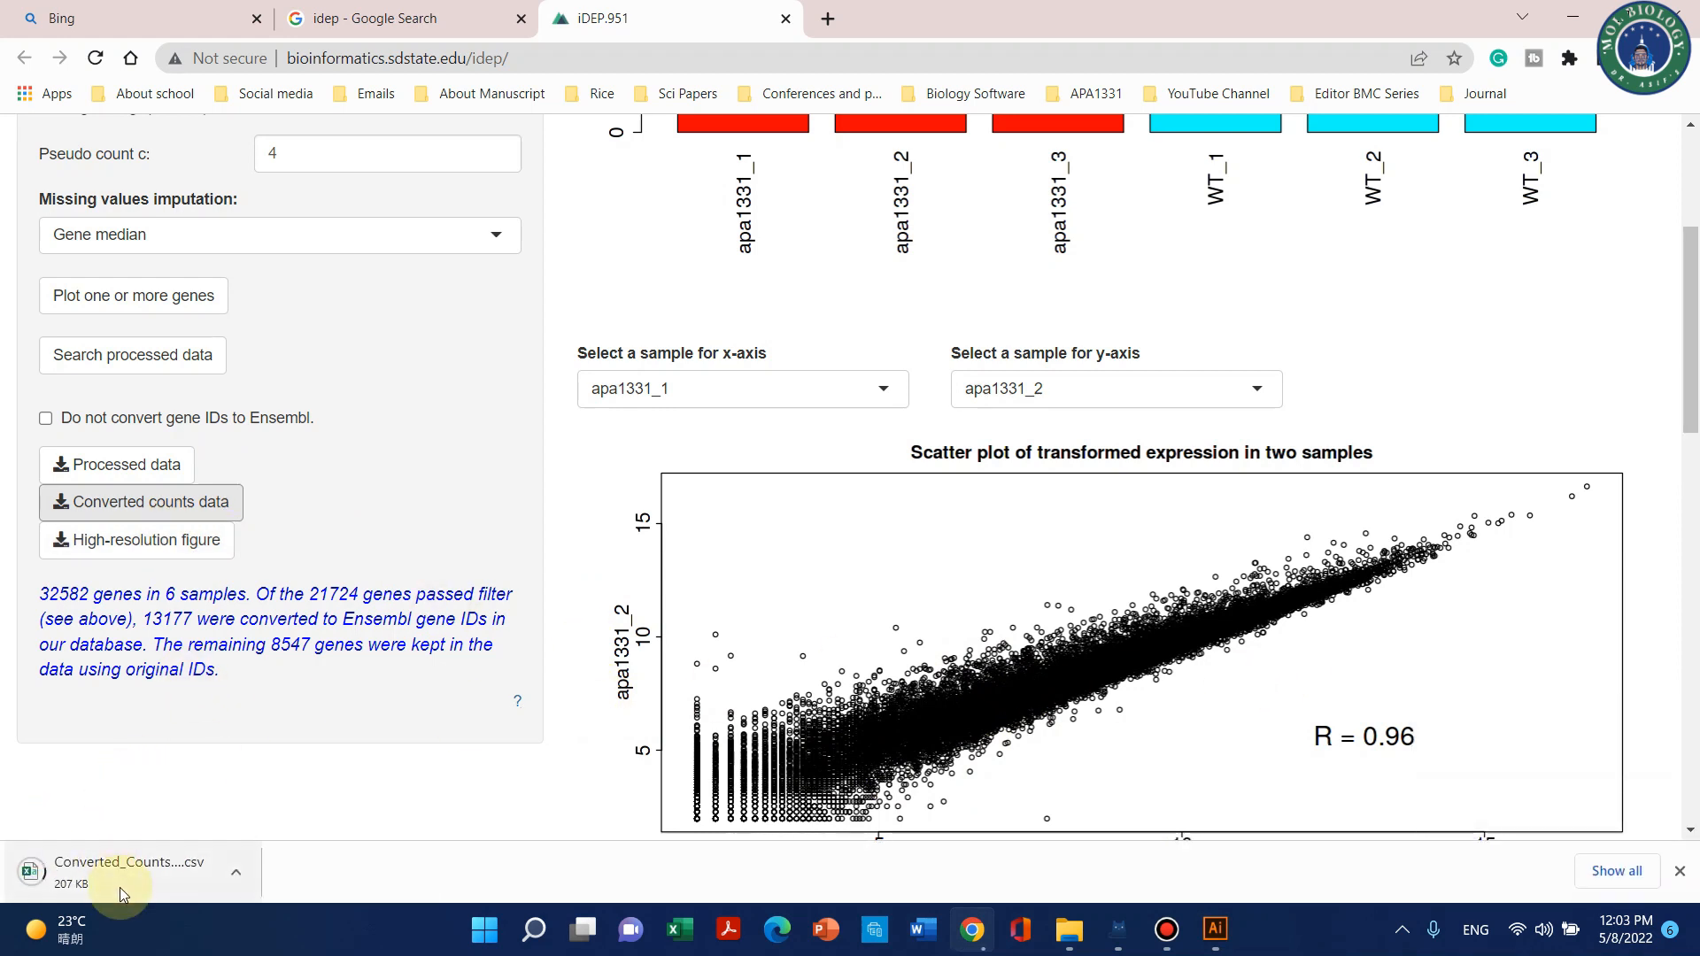
{"action": "left_click", "coordinate": [115, 871]}
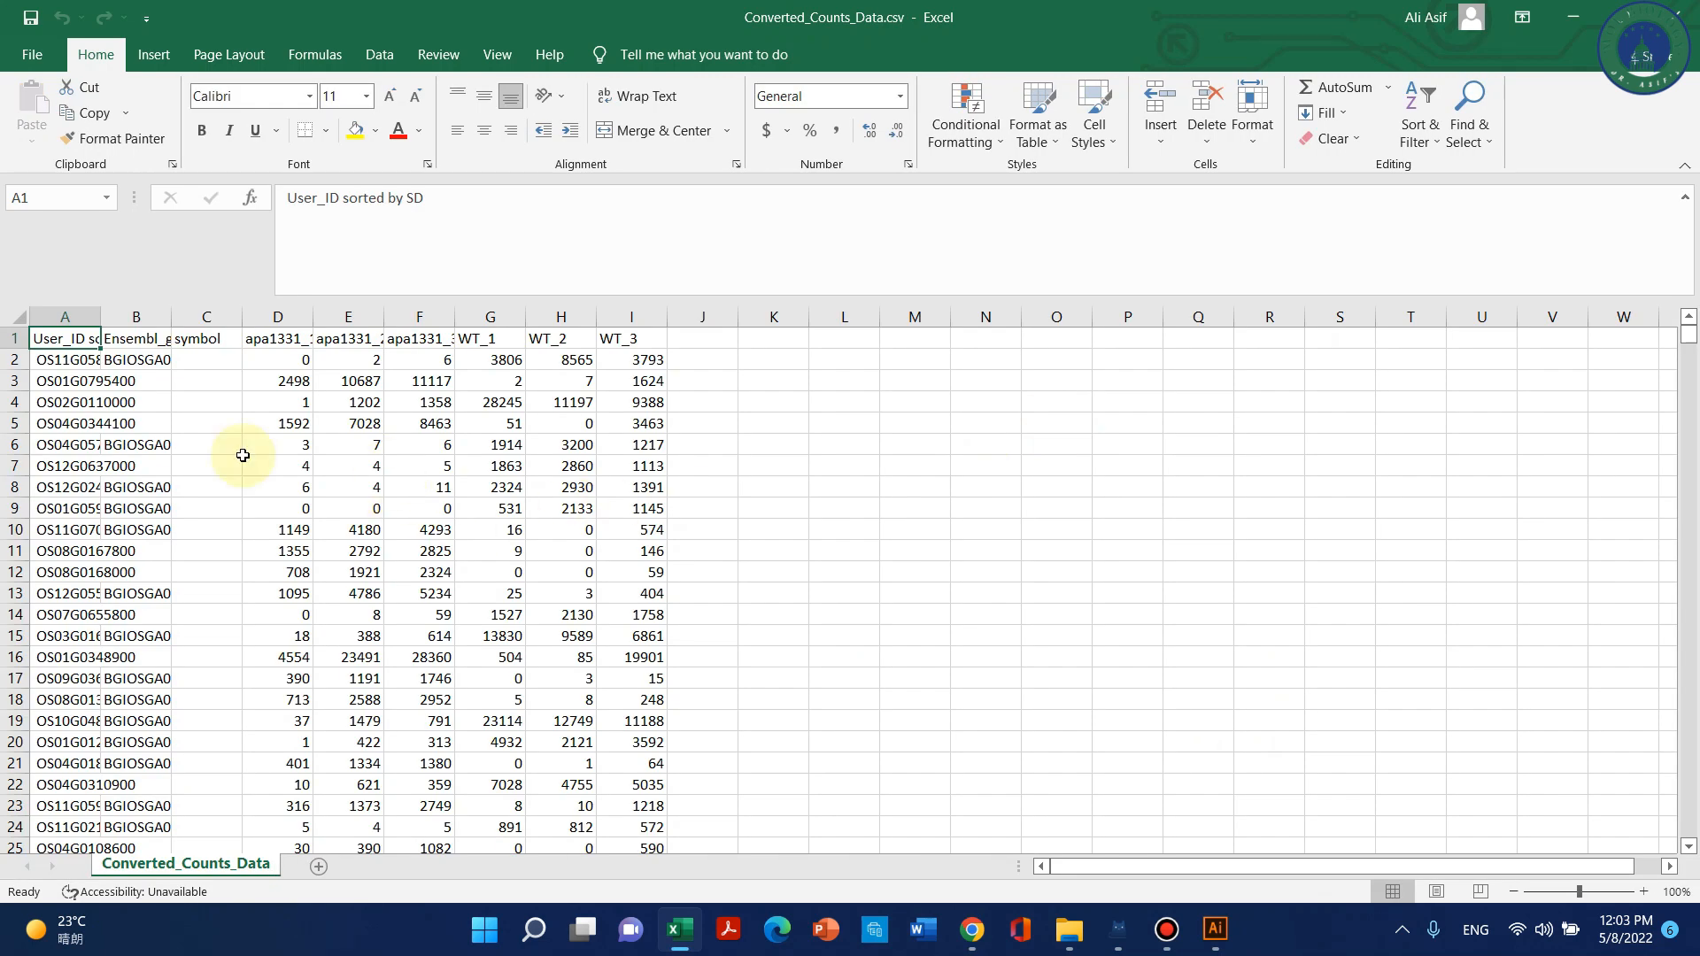
Review the rows of Converted_Counts_Data.csv and inspect the Ensembl_gene_id column heading.
{"action": "scroll", "coordinate": [242, 455], "scroll_direction": "down", "scroll_amount": 5}
{"action": "scroll", "coordinate": [197, 543], "scroll_direction": "up", "scroll_amount": 5}
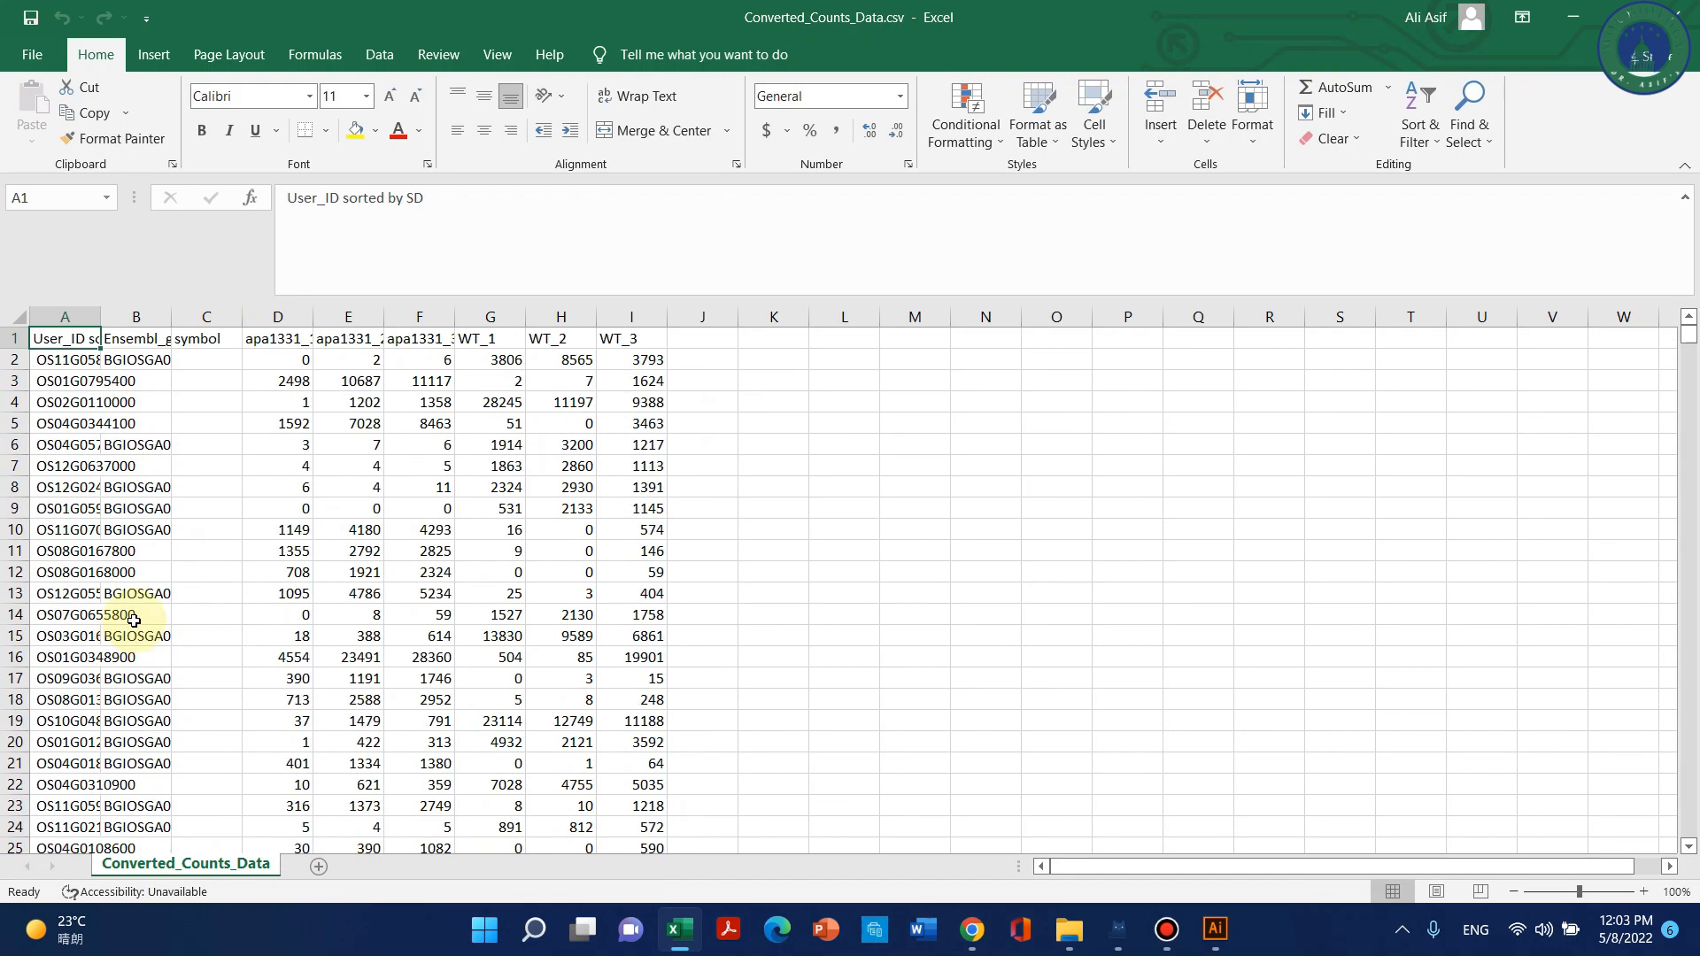
{"action": "left_click", "coordinate": [150, 336]}
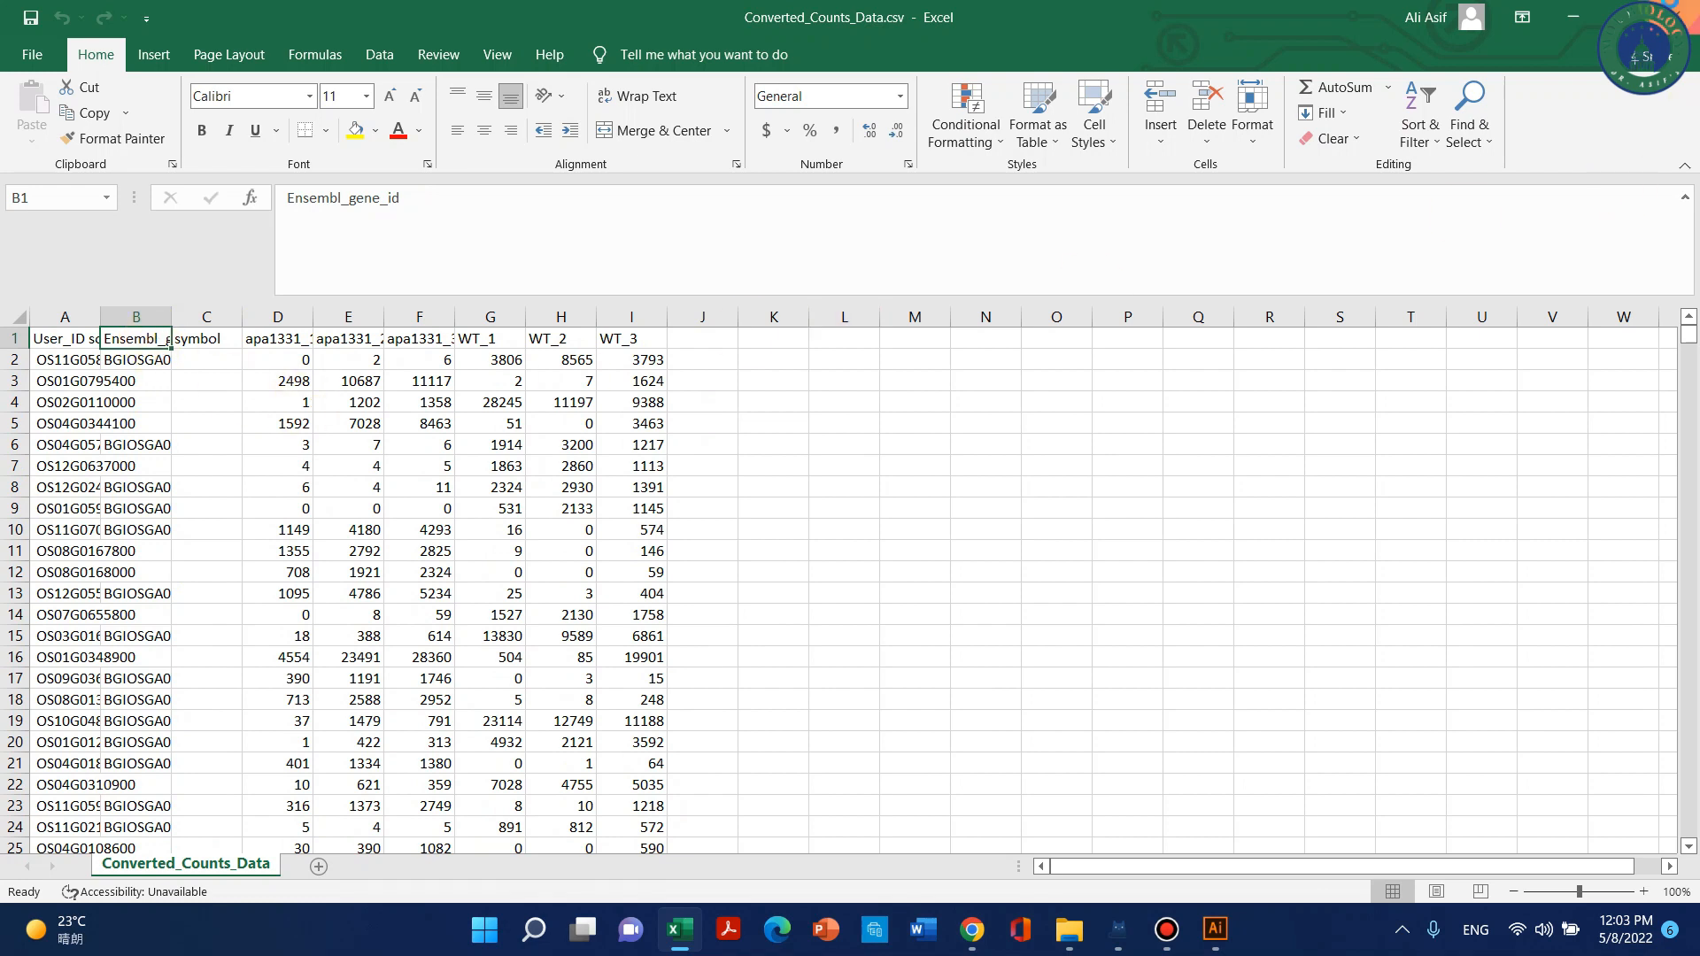
Switch from Excel back to the iDEP page in Chrome and open the Heatmap analysis.
{"action": "left_click", "coordinate": [1572, 17]}
{"action": "scroll", "coordinate": [353, 804], "scroll_direction": "up", "scroll_amount": 3}
{"action": "scroll", "coordinate": [268, 639], "scroll_direction": "down", "scroll_amount": 3}
{"action": "scroll", "coordinate": [268, 639], "scroll_direction": "up", "scroll_amount": 3}
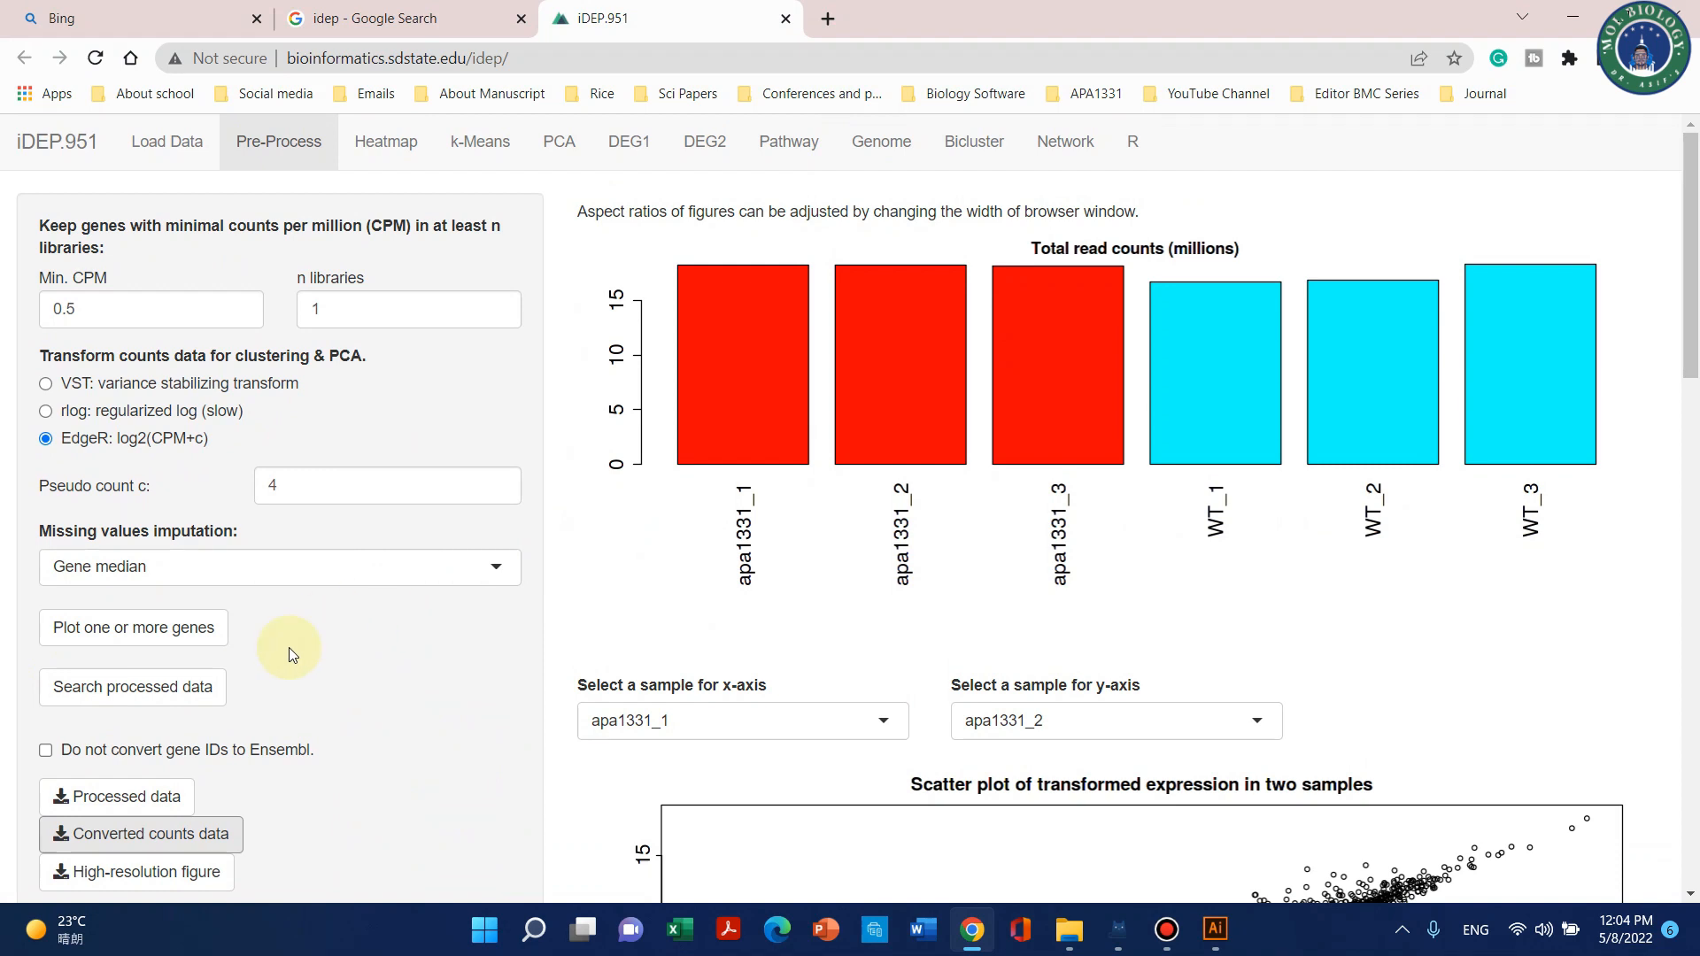
{"action": "scroll", "coordinate": [533, 486], "scroll_direction": "down", "scroll_amount": 5}
{"action": "scroll", "coordinate": [531, 542], "scroll_direction": "up", "scroll_amount": 5}
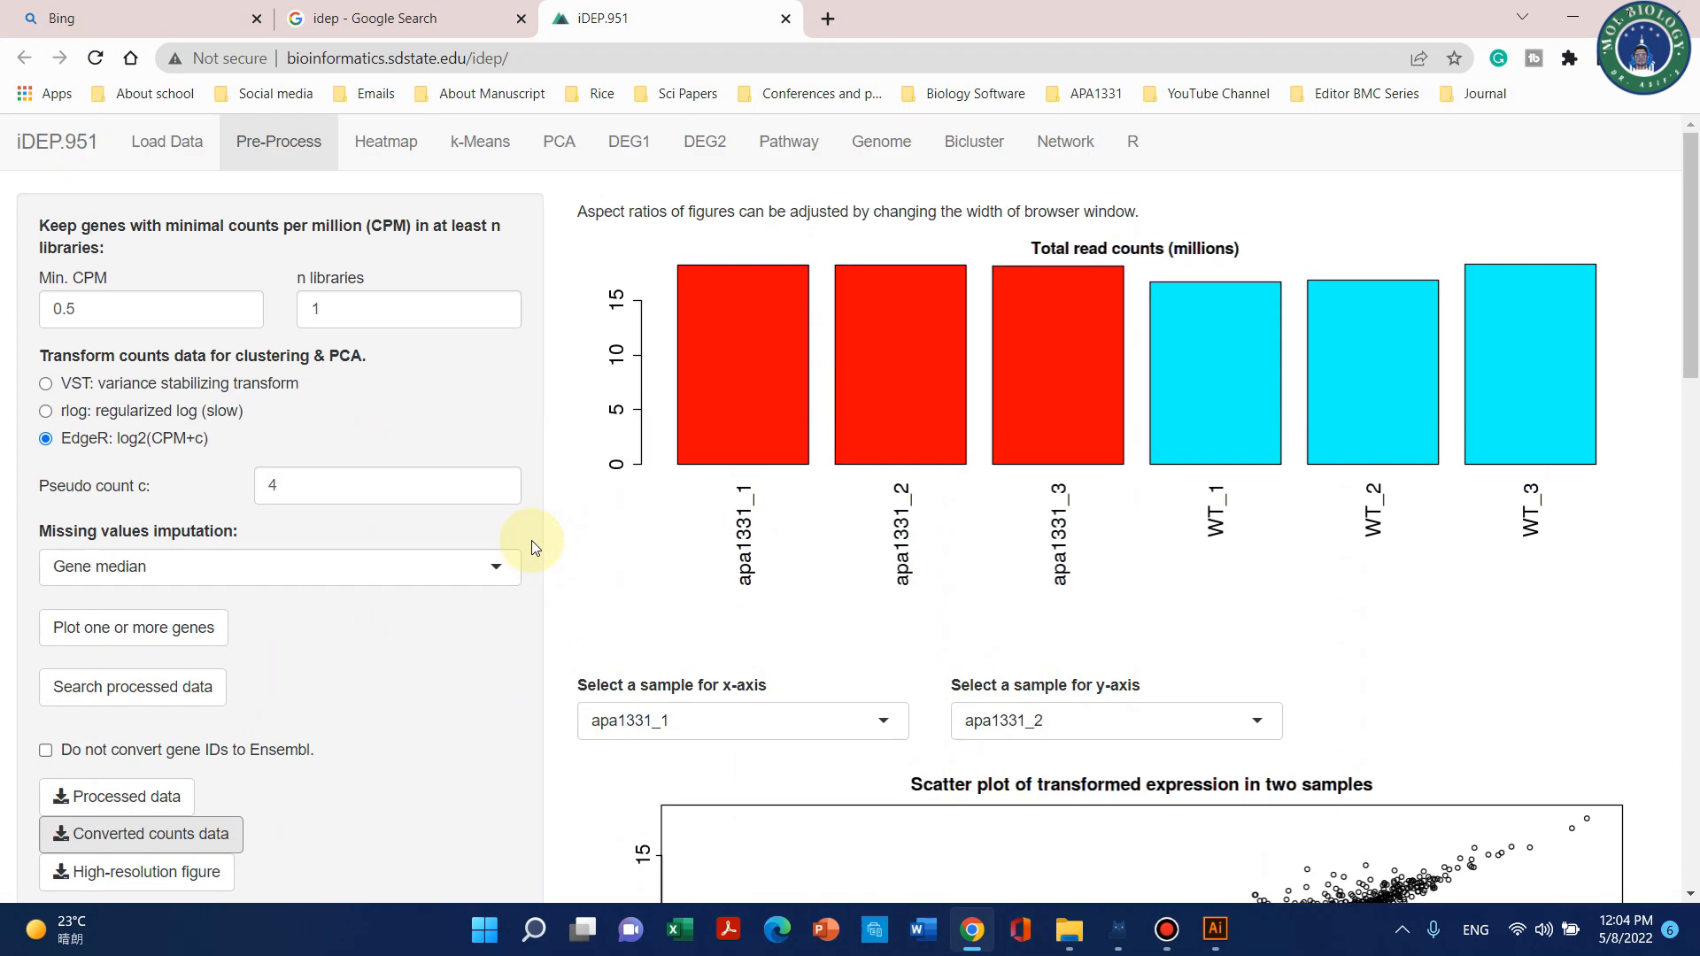
{"action": "left_click", "coordinate": [408, 153]}
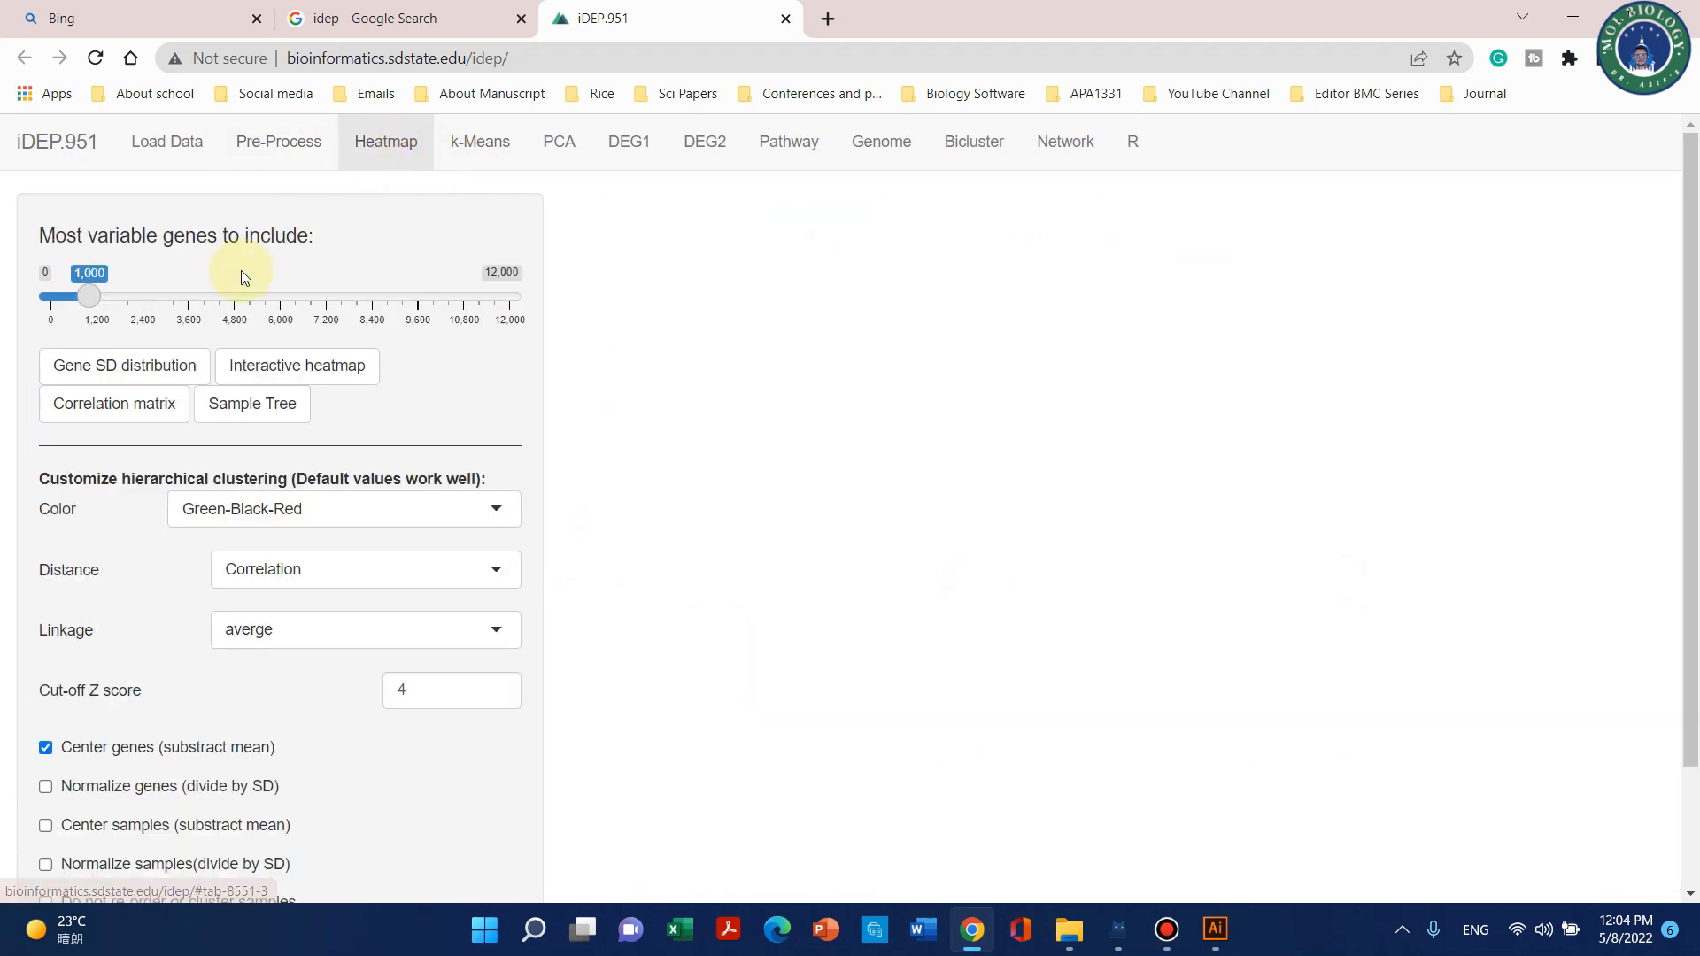
Examine the hierarchical clustering heatmap, its sample labels and color key, and the clustering customization options.
{"action": "scroll", "coordinate": [753, 478], "scroll_direction": "down", "scroll_amount": 2}
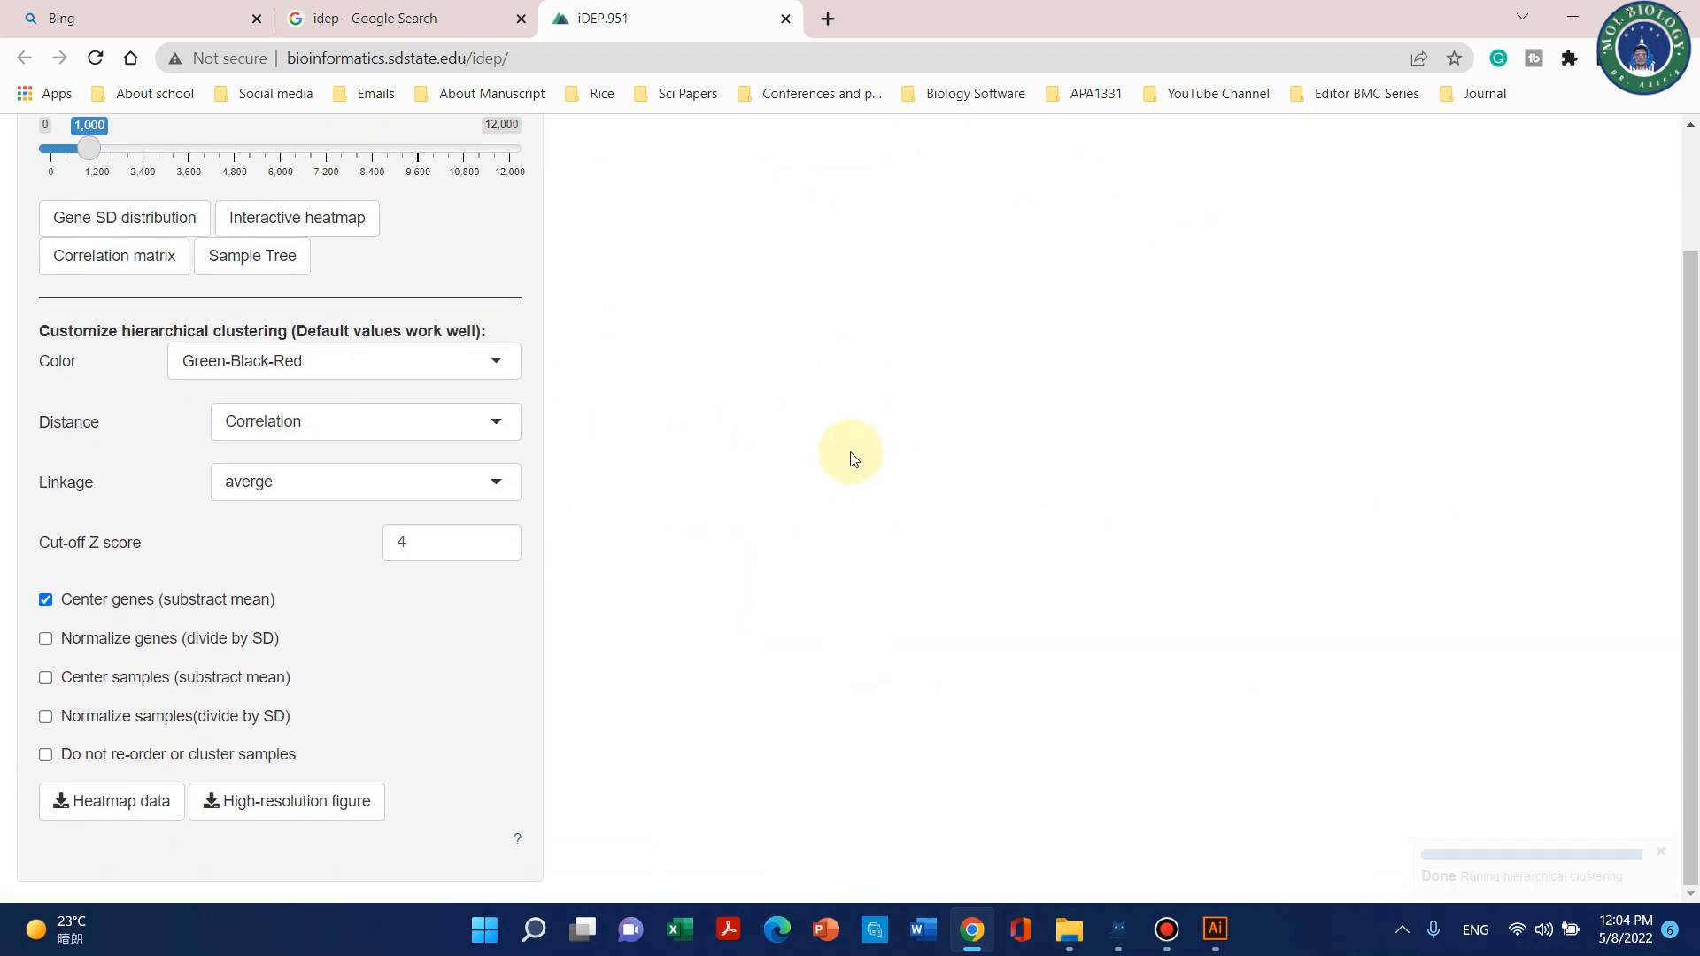
{"action": "scroll", "coordinate": [491, 565], "scroll_direction": "down", "scroll_amount": 2}
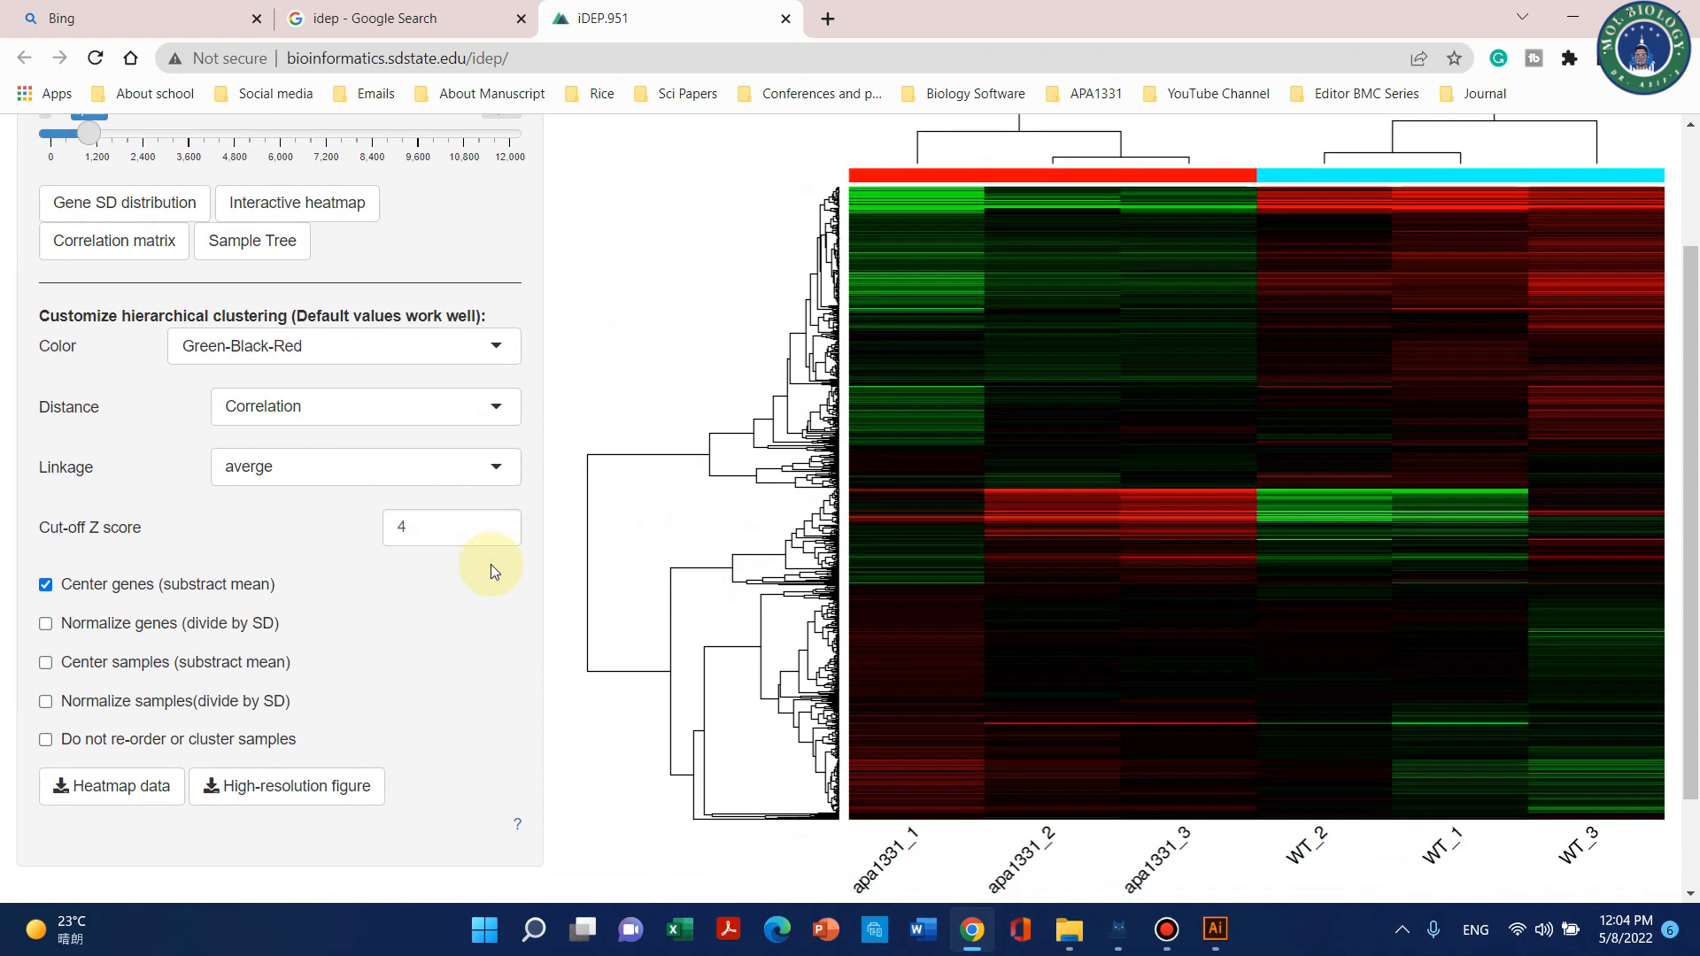
{"action": "scroll", "coordinate": [482, 543], "scroll_direction": "up", "scroll_amount": 4}
{"action": "scroll", "coordinate": [1176, 593], "scroll_direction": "down", "scroll_amount": 4}
{"action": "scroll", "coordinate": [448, 569], "scroll_direction": "up", "scroll_amount": 3}
{"action": "scroll", "coordinate": [475, 517], "scroll_direction": "up", "scroll_amount": 1}
{"action": "scroll", "coordinate": [447, 304], "scroll_direction": "down", "scroll_amount": 3}
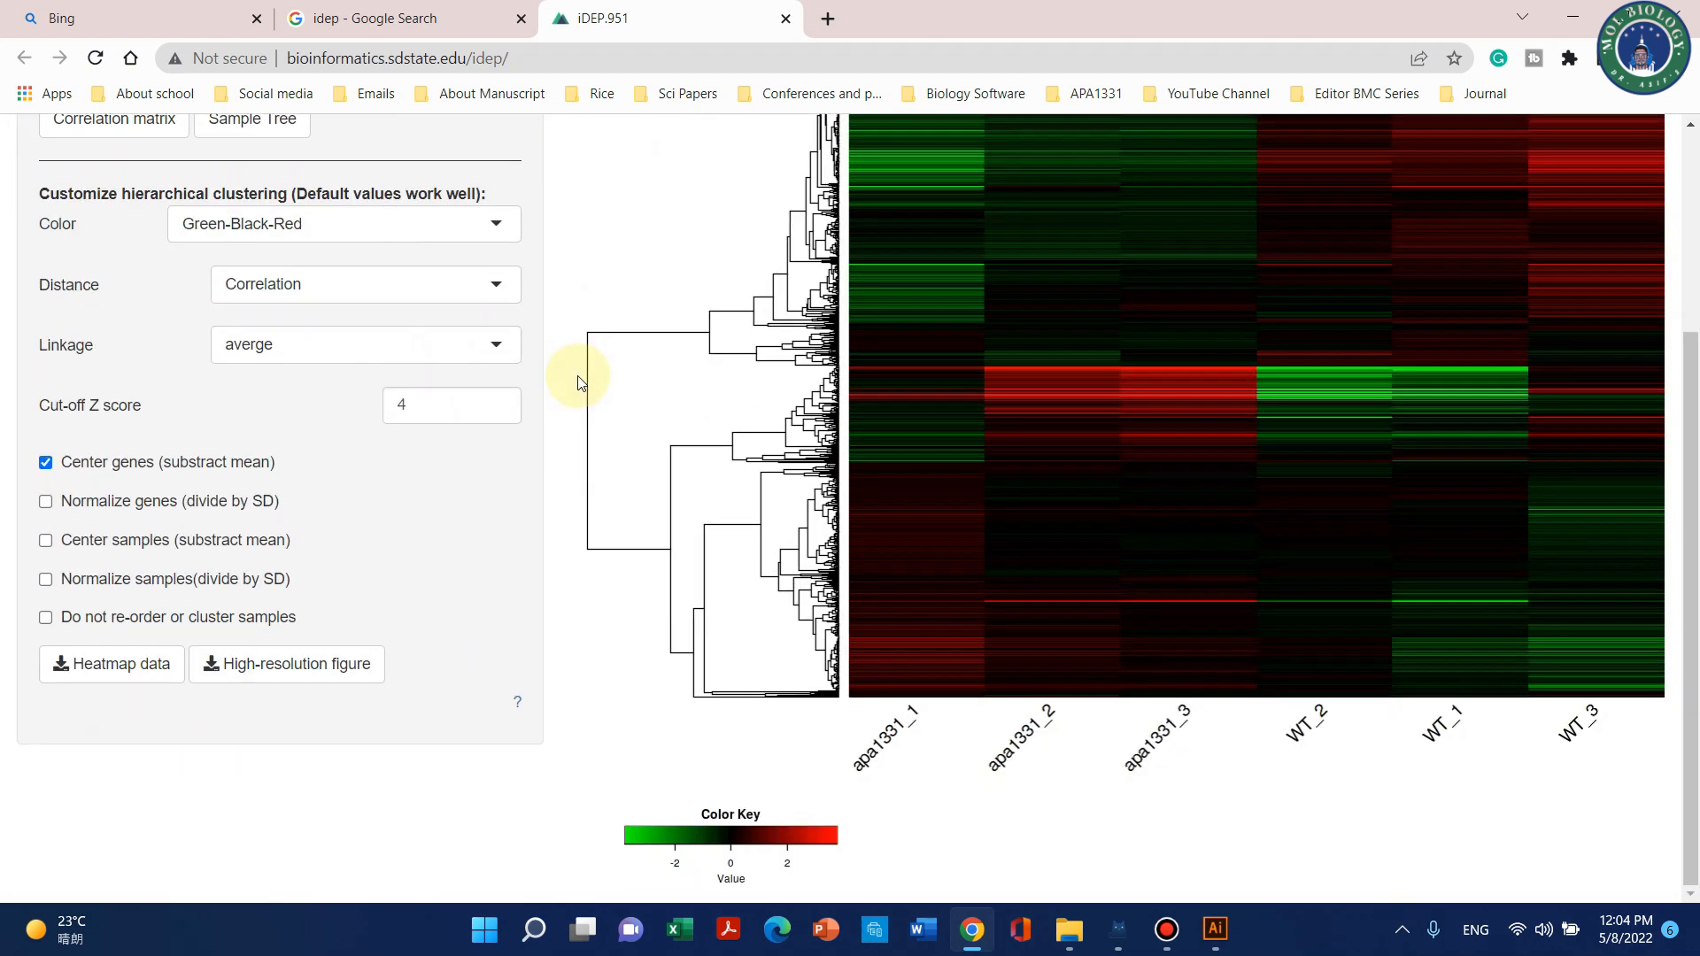
{"action": "scroll", "coordinate": [675, 748], "scroll_direction": "up", "scroll_amount": 4}
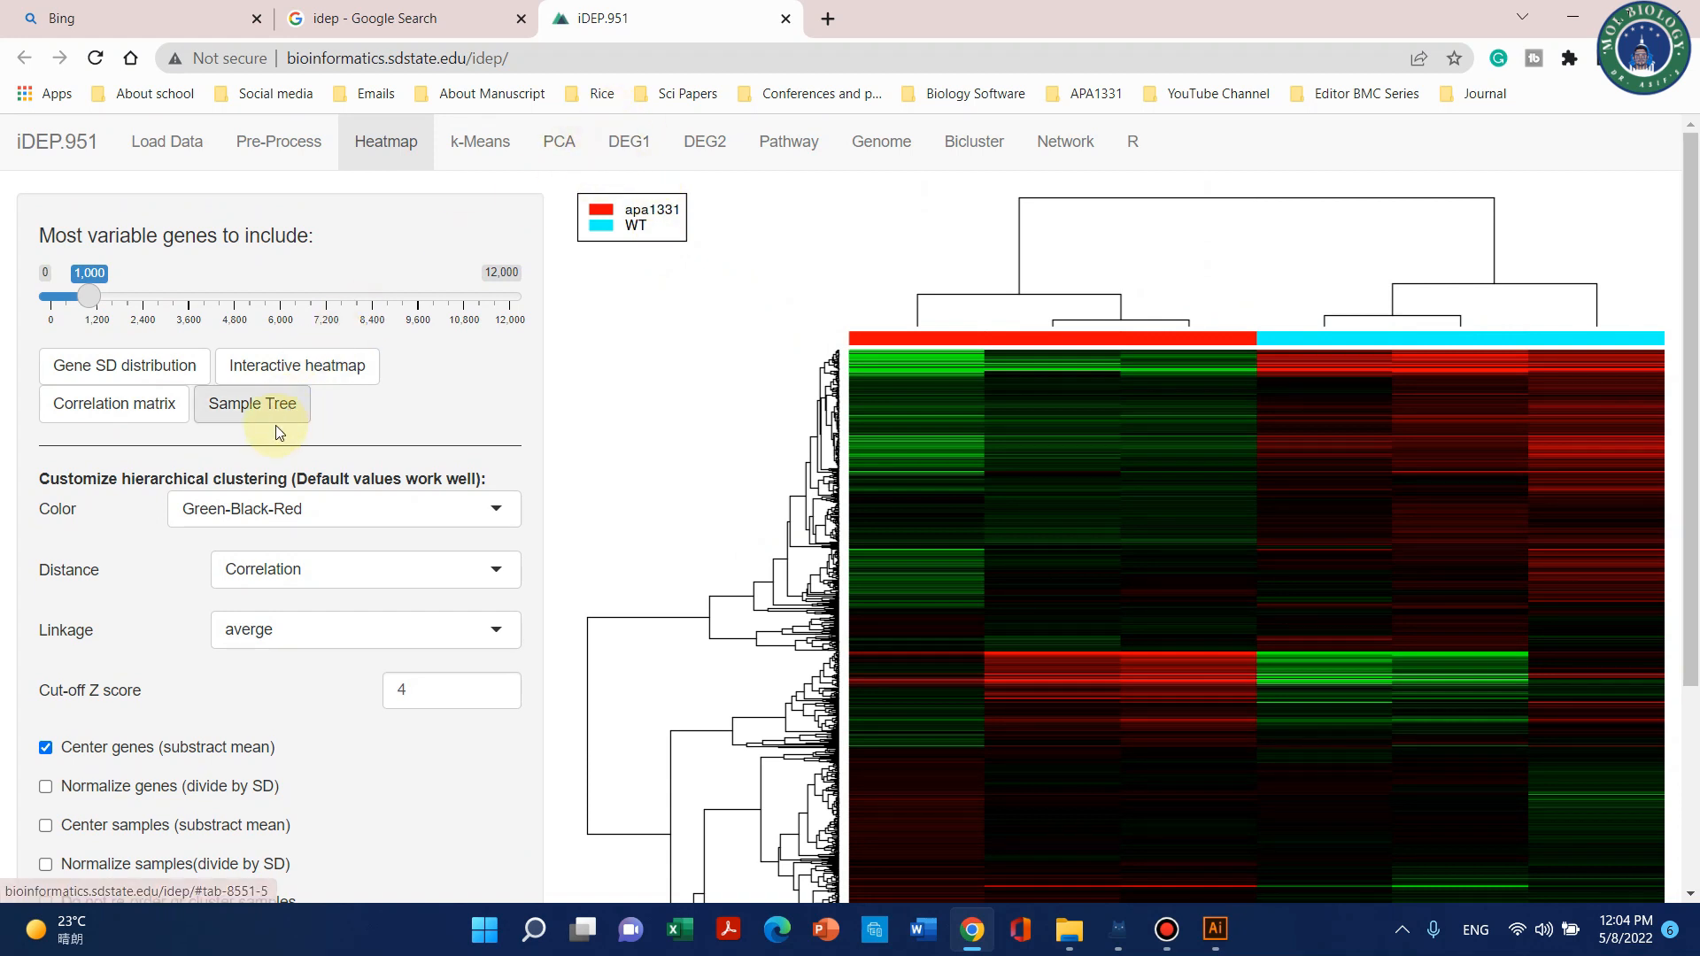
{"action": "scroll", "coordinate": [879, 390], "scroll_direction": "down", "scroll_amount": 3}
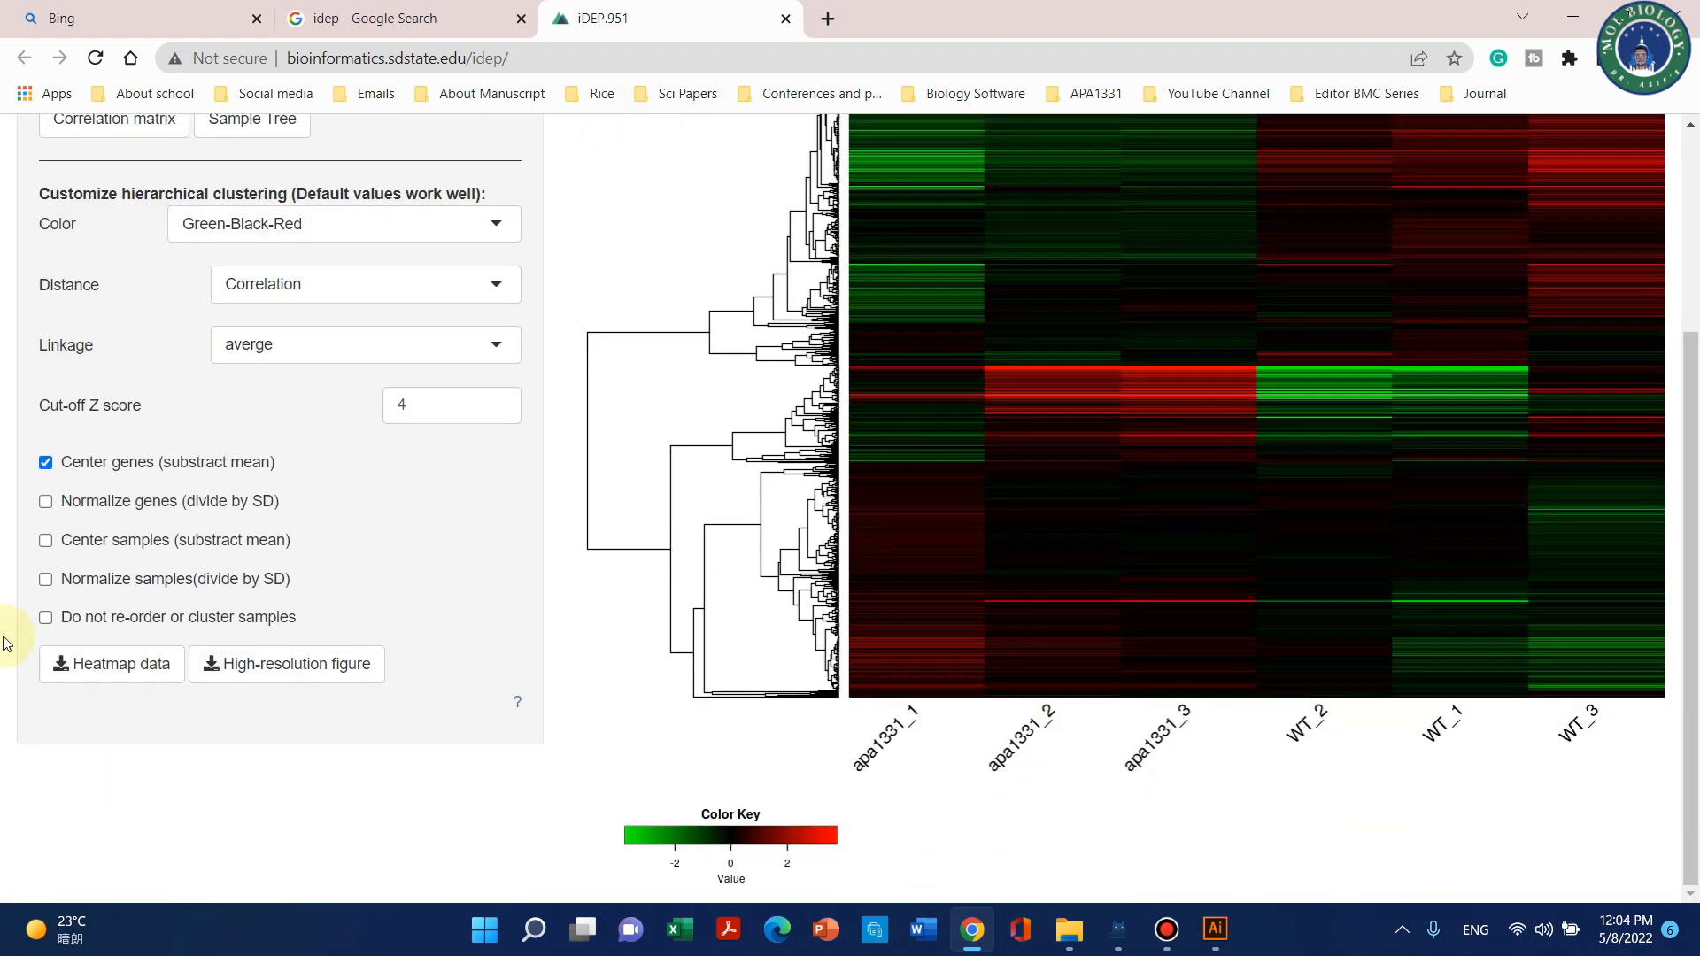
{"action": "scroll", "coordinate": [7, 642], "scroll_direction": "up", "scroll_amount": 3}
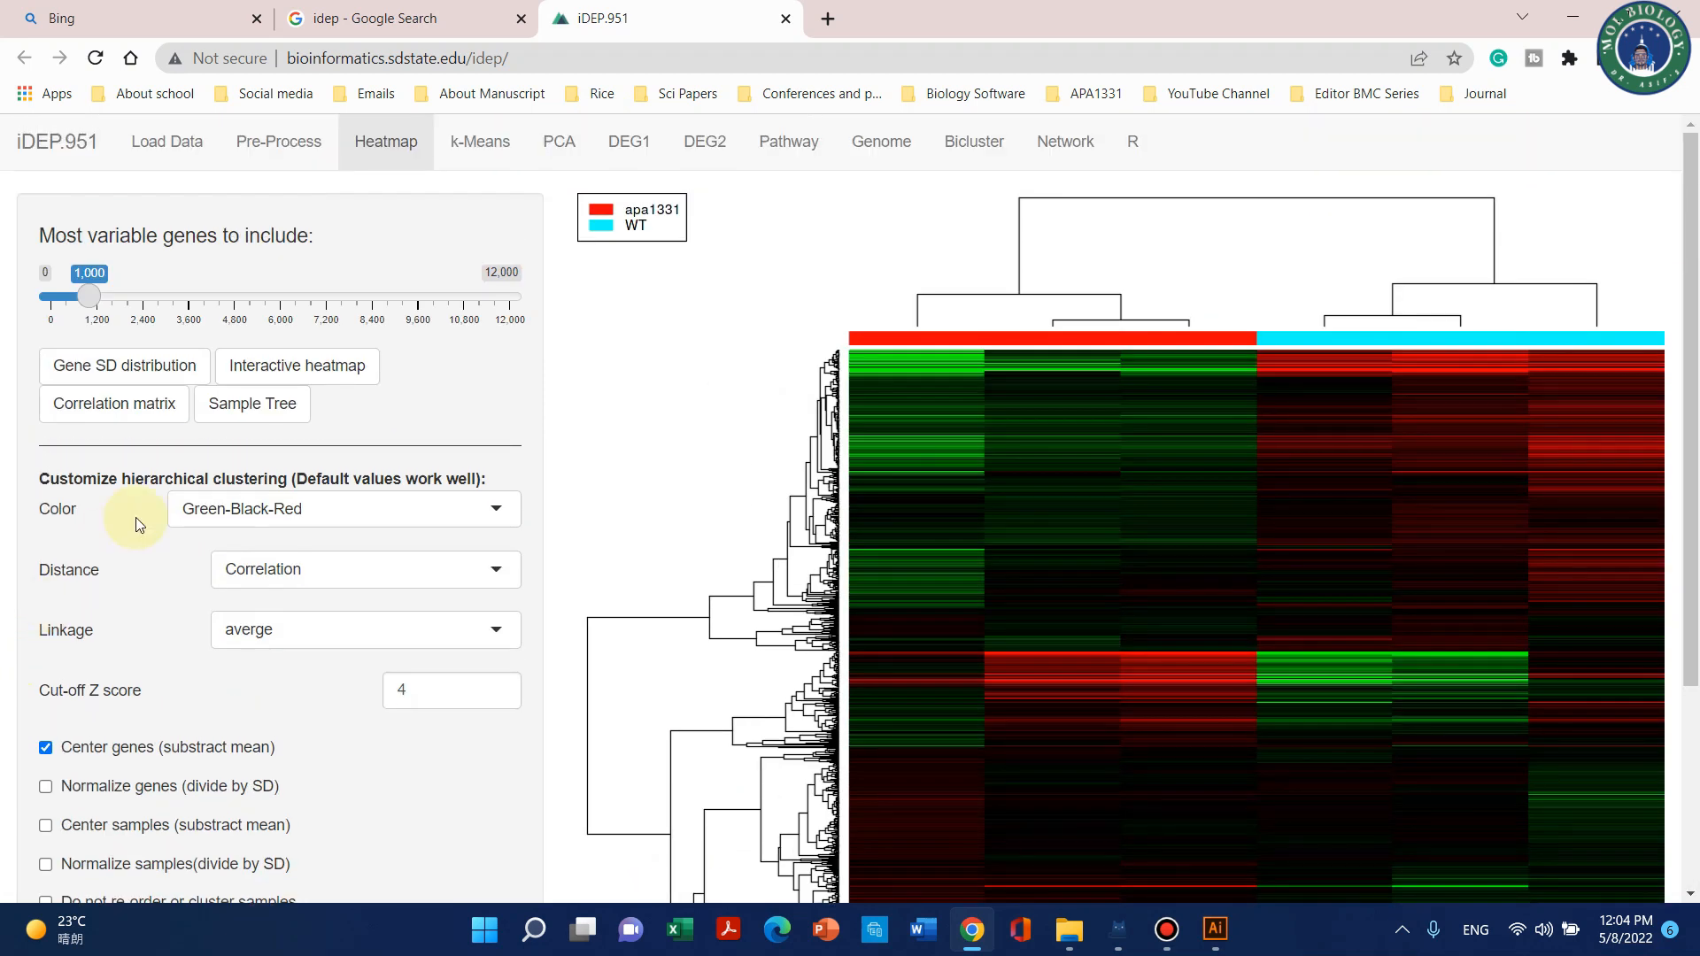
{"action": "scroll", "coordinate": [1087, 596], "scroll_direction": "down", "scroll_amount": 3}
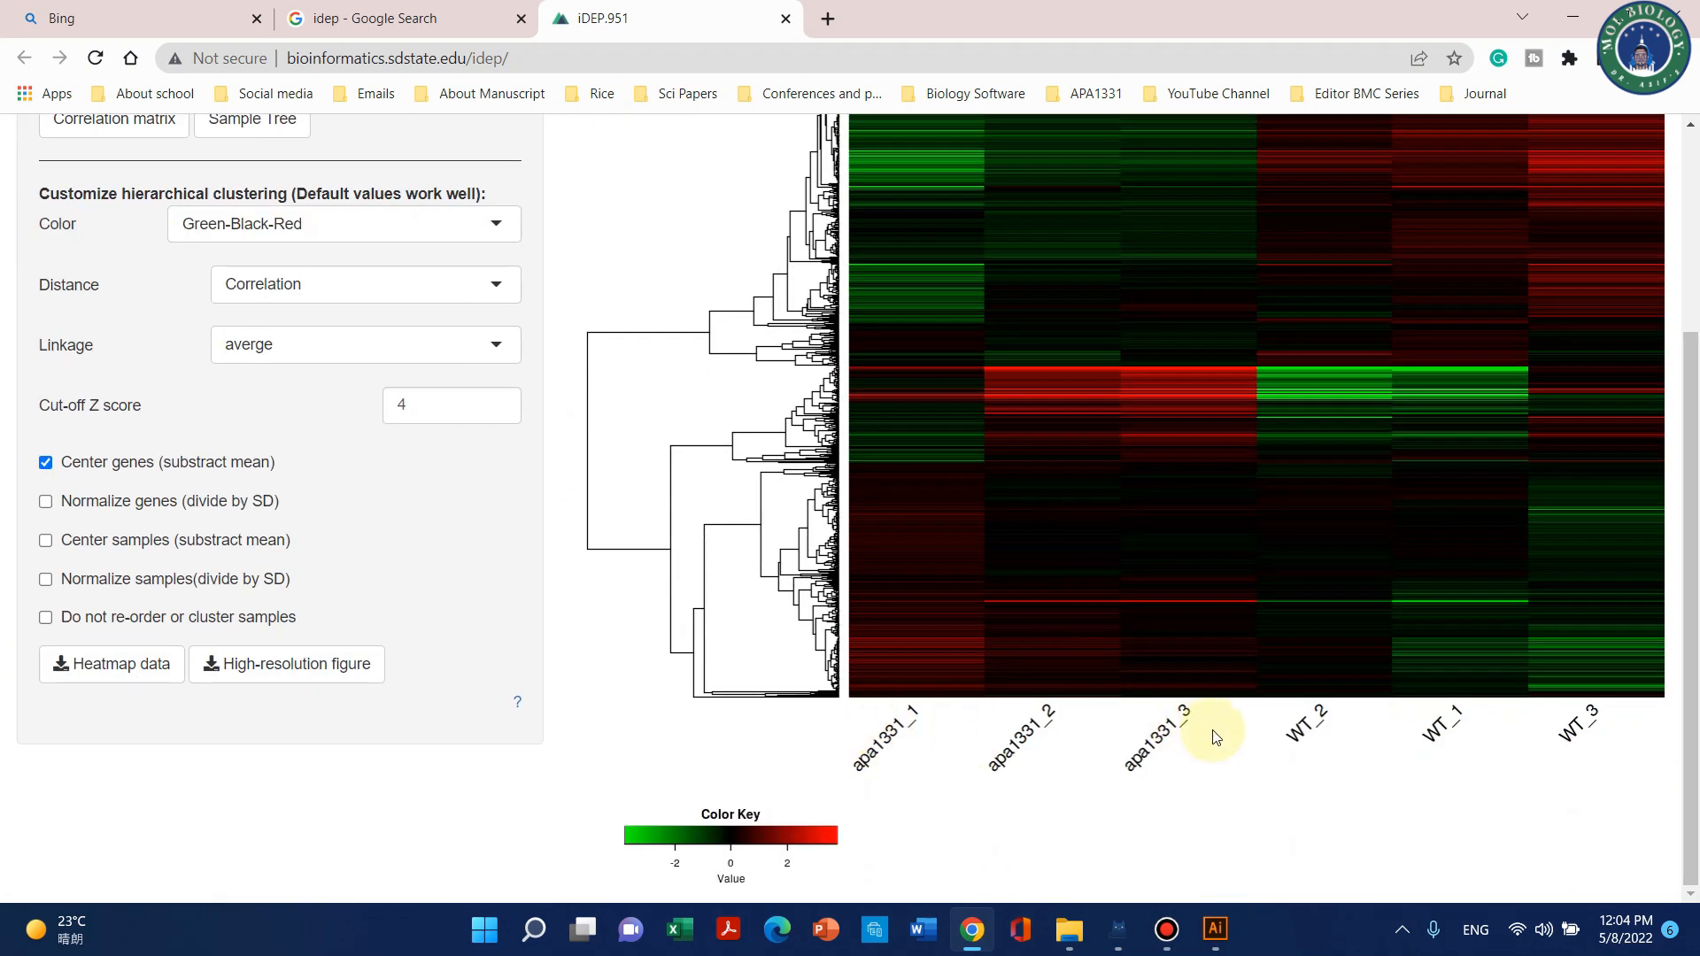
{"action": "scroll", "coordinate": [455, 403], "scroll_direction": "up", "scroll_amount": 3}
Enable "Do not re-order or cluster samples" for the heatmap and check the sample order in the redrawn figure.
{"action": "scroll", "coordinate": [670, 511], "scroll_direction": "down", "scroll_amount": 3}
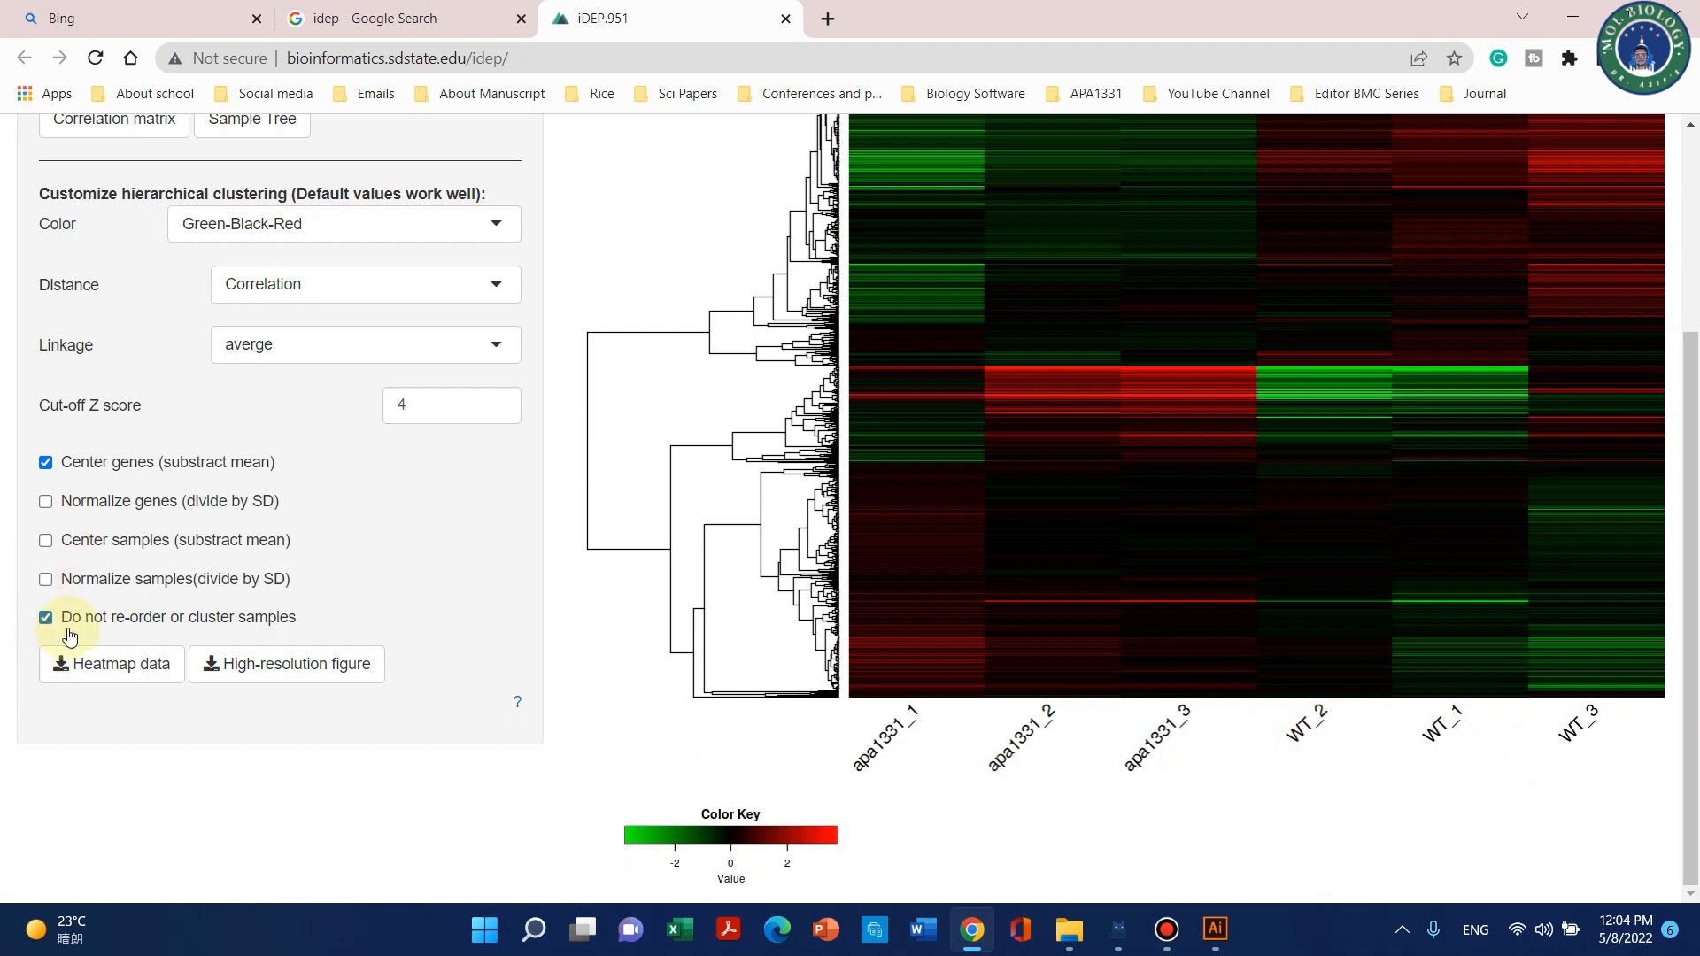
{"action": "scroll", "coordinate": [508, 640], "scroll_direction": "up", "scroll_amount": 1}
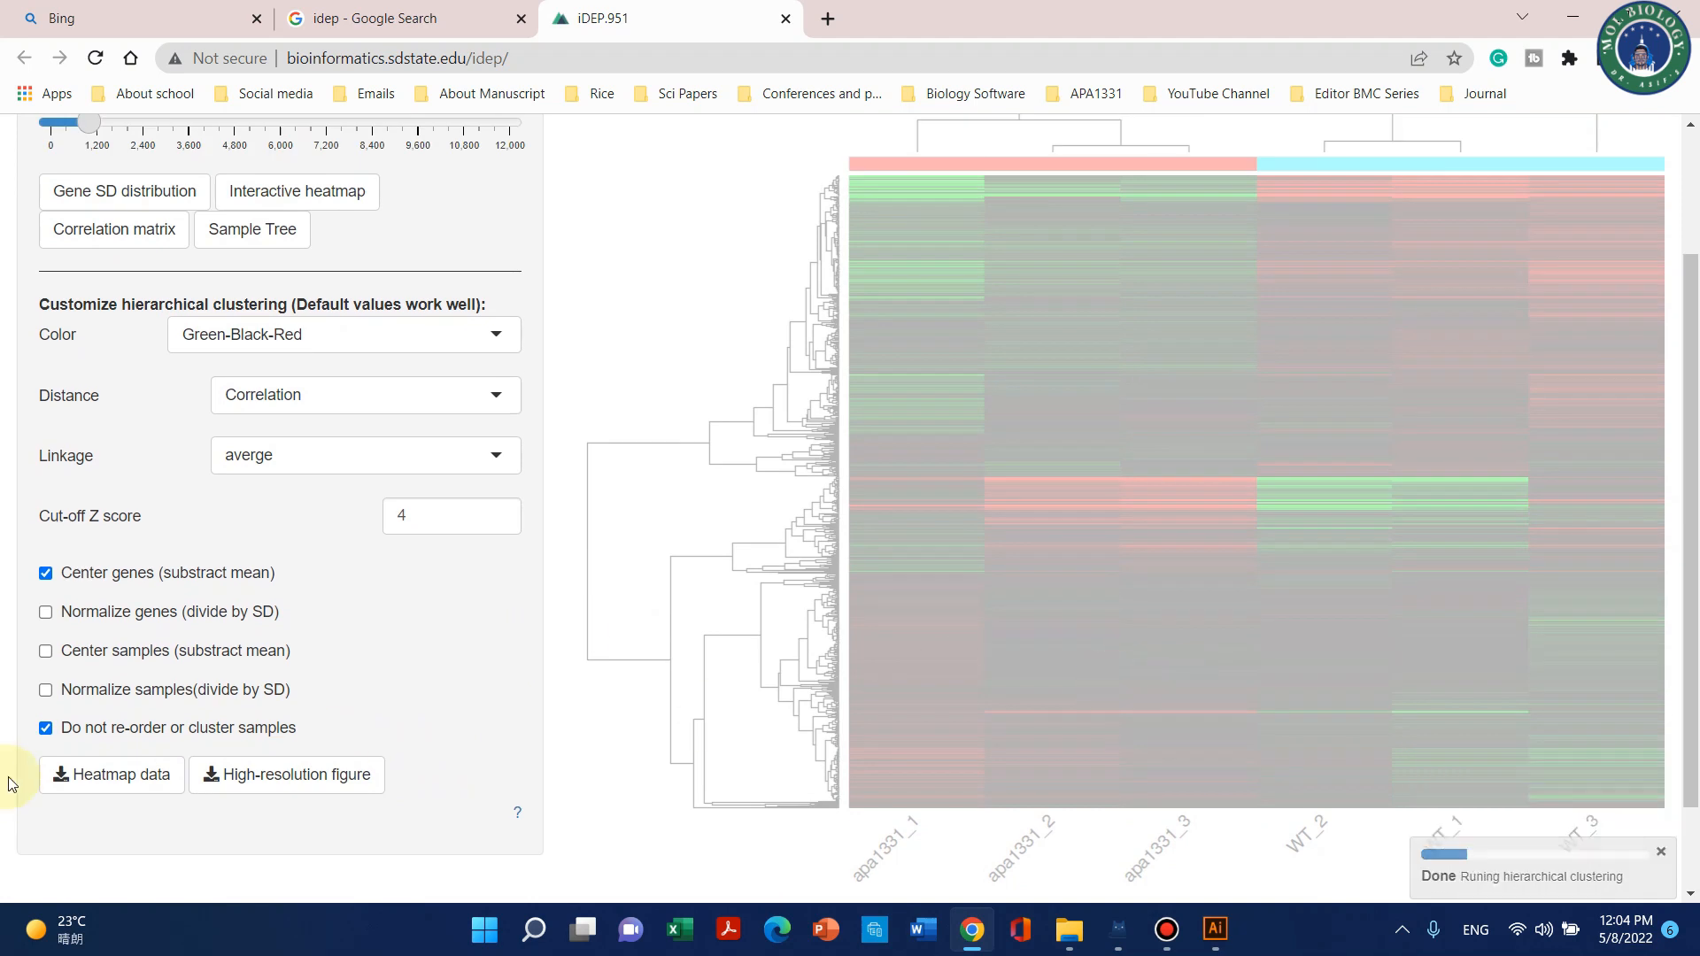
{"action": "scroll", "coordinate": [1067, 465], "scroll_direction": "down", "scroll_amount": 1}
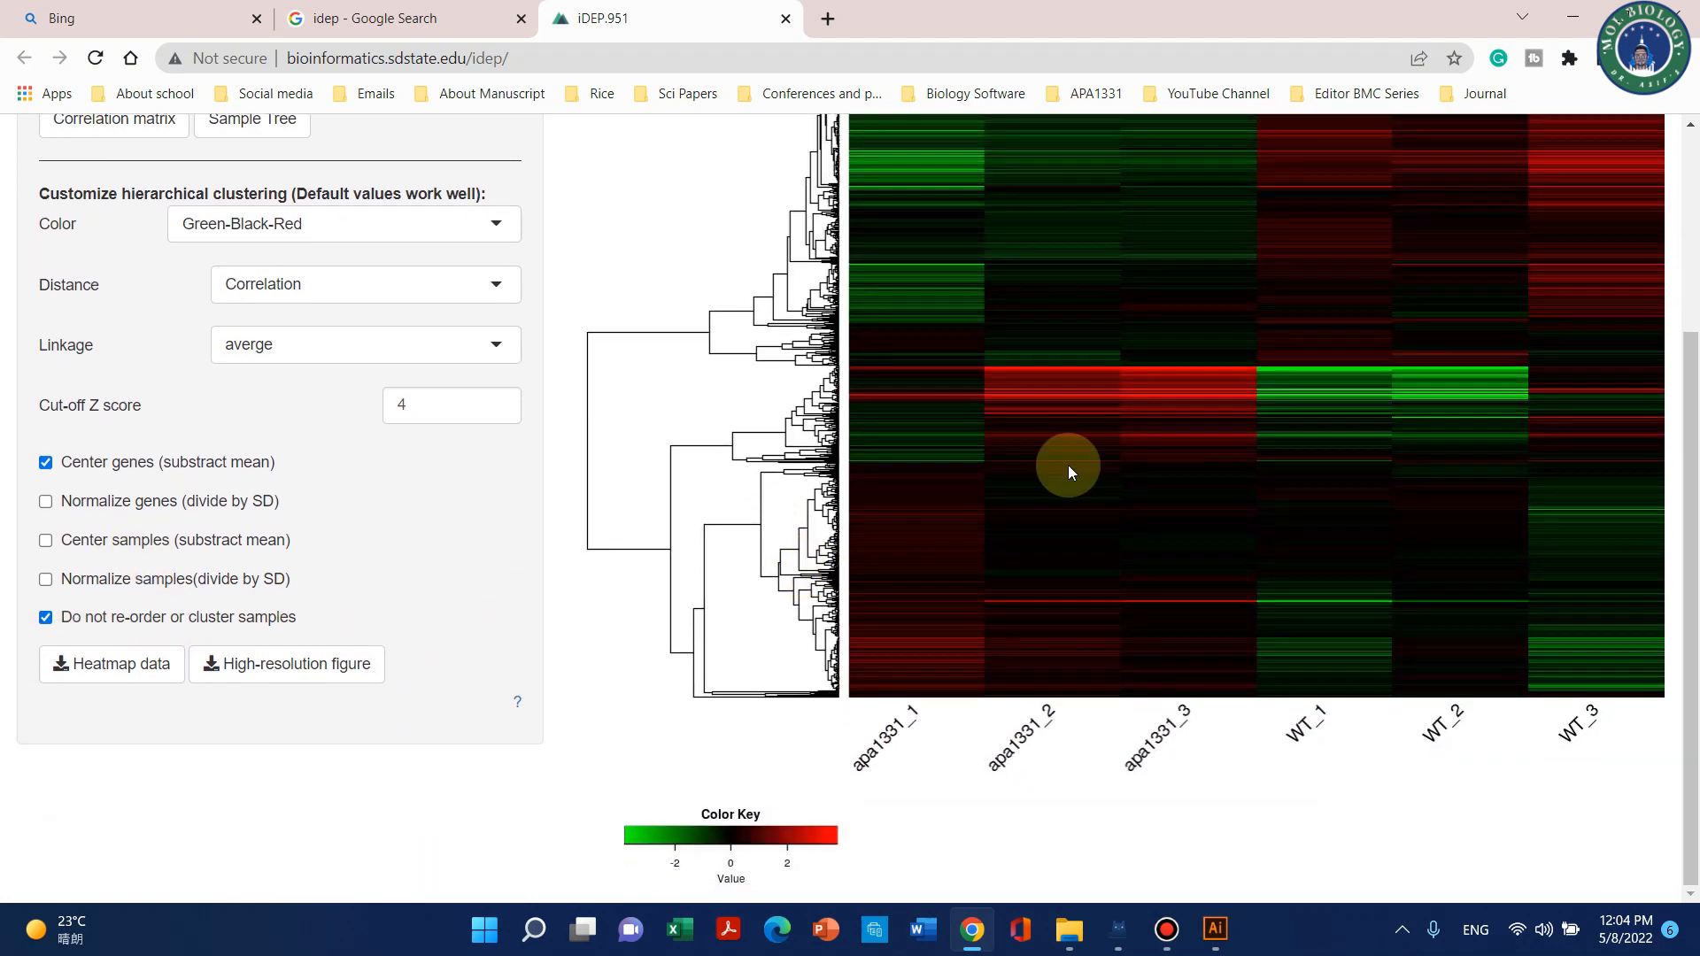
{"action": "scroll", "coordinate": [1336, 418], "scroll_direction": "up", "scroll_amount": 2}
{"action": "scroll", "coordinate": [1473, 363], "scroll_direction": "down", "scroll_amount": 1}
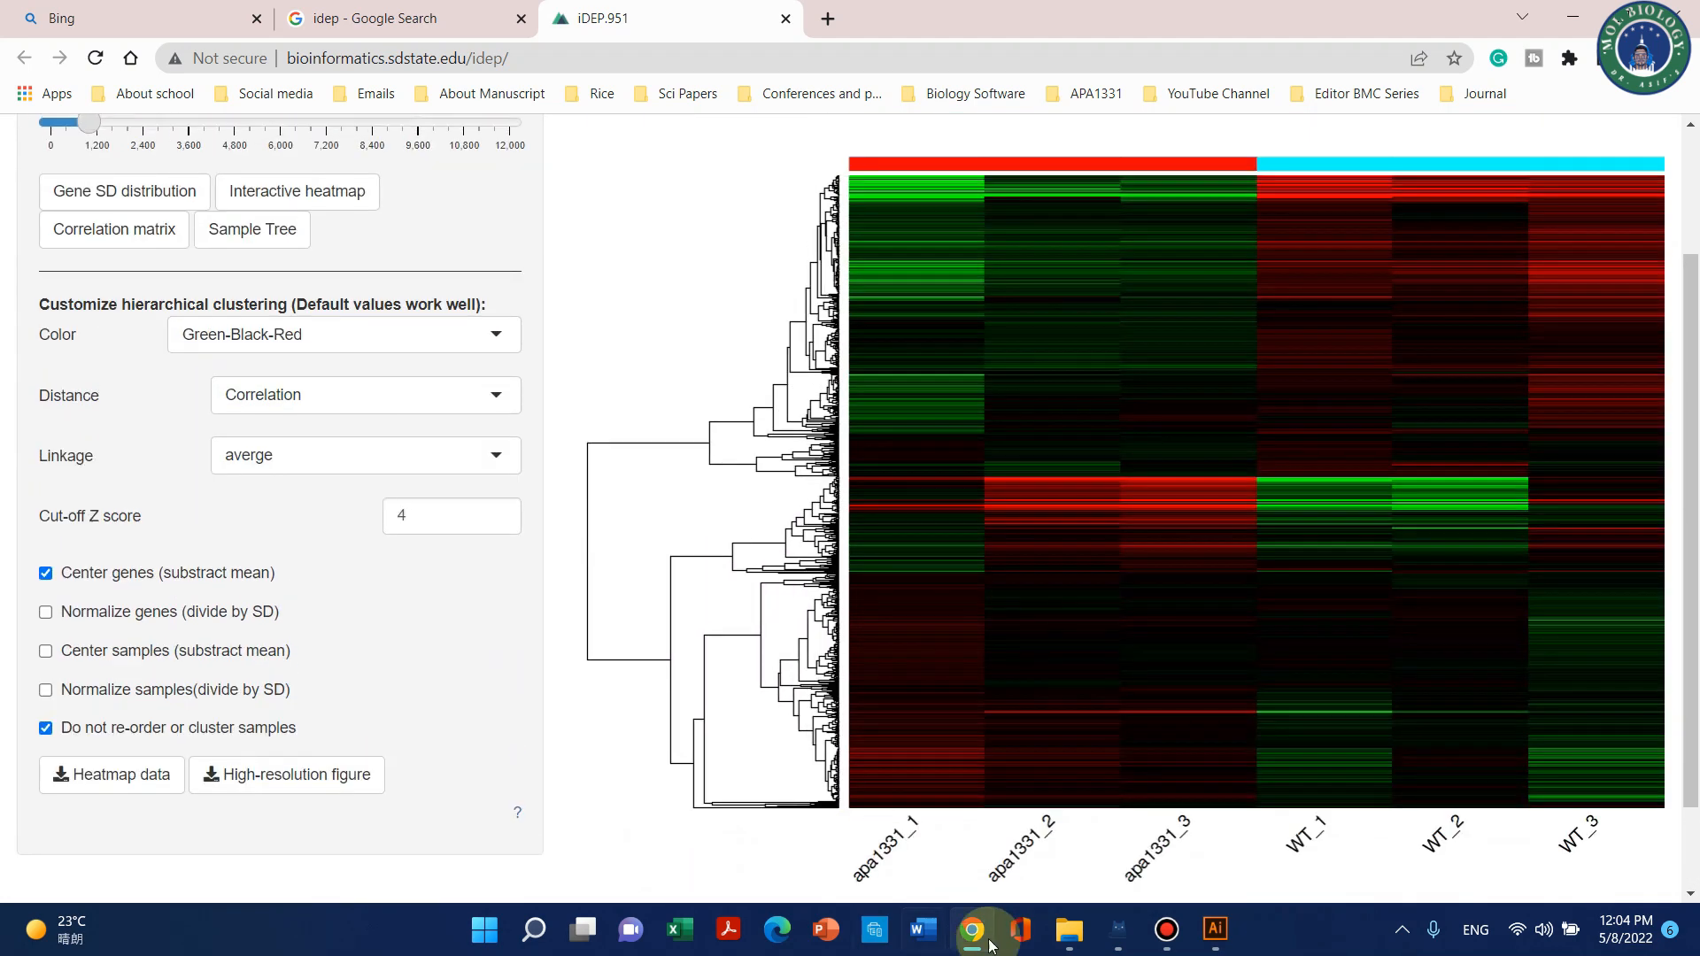
{"action": "scroll", "coordinate": [949, 748], "scroll_direction": "down", "scroll_amount": 1}
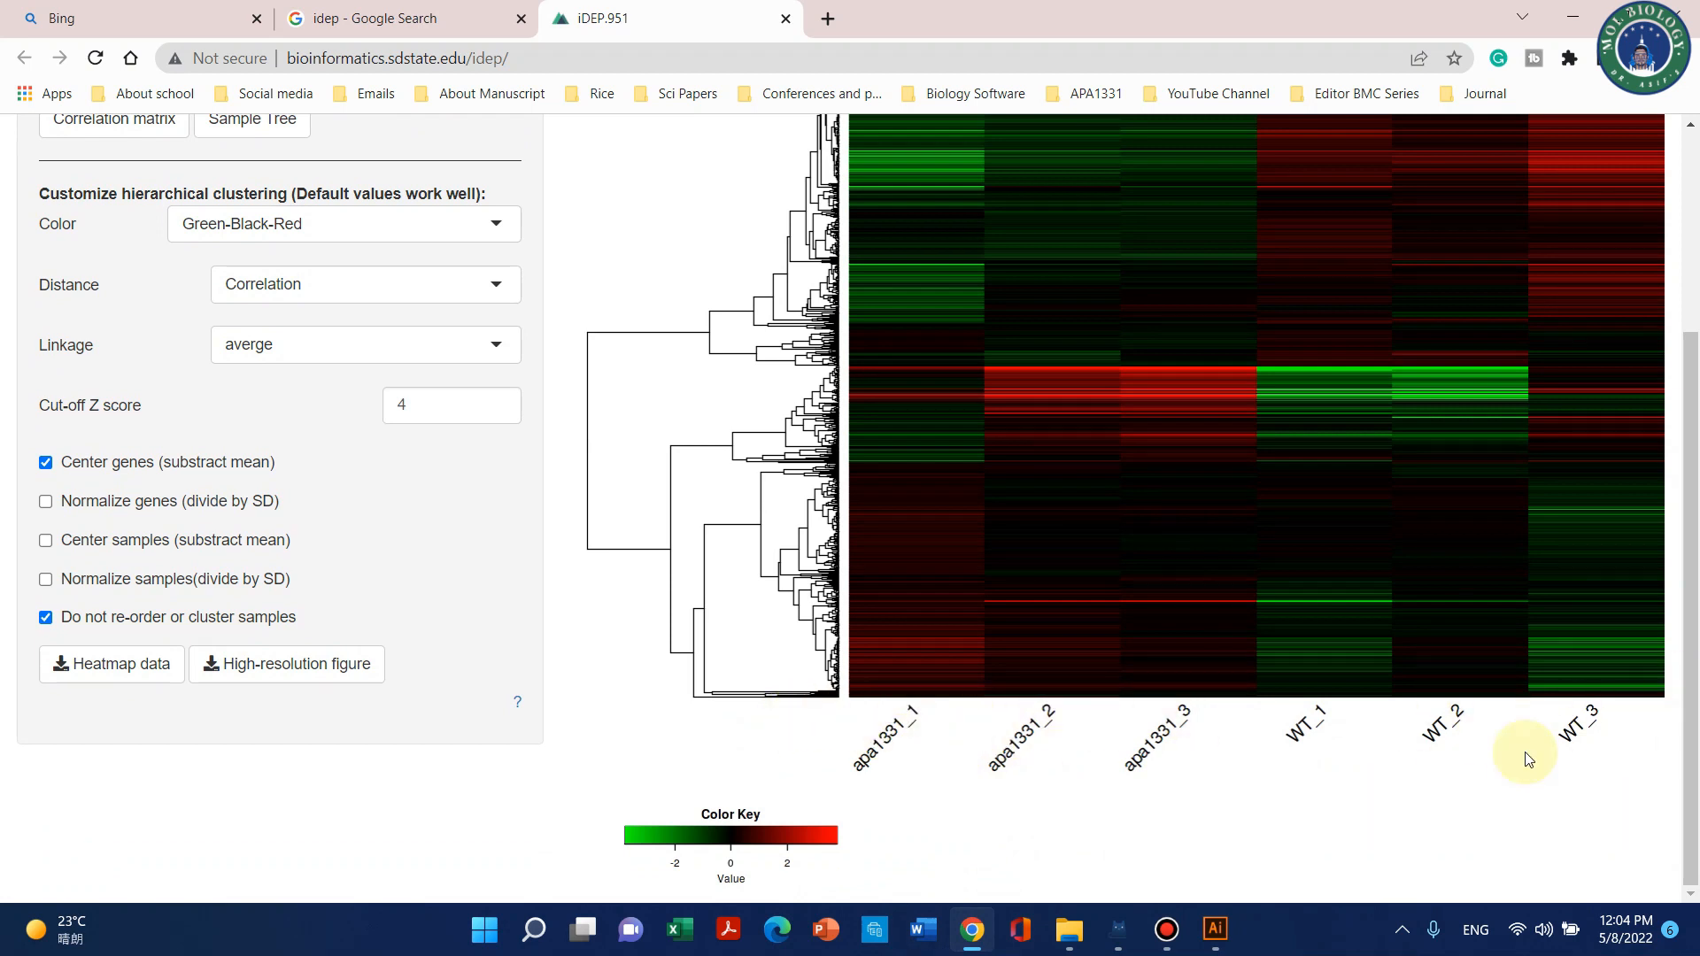
{"action": "scroll", "coordinate": [622, 507], "scroll_direction": "up", "scroll_amount": 3}
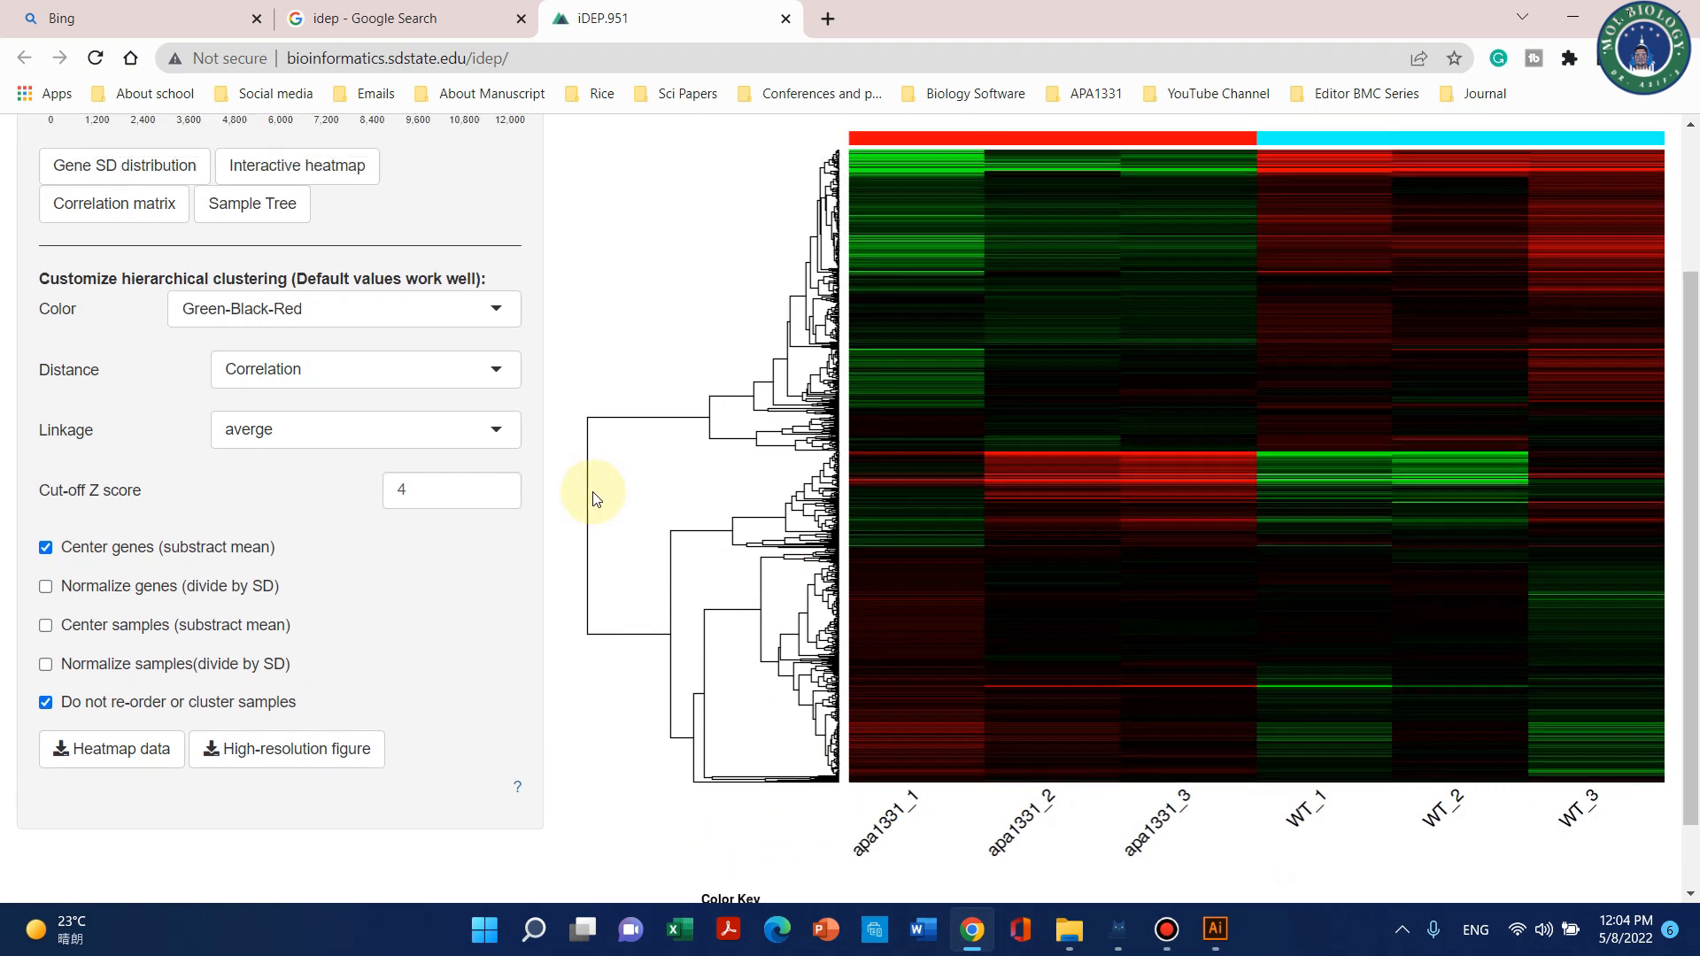
Set the heatmap color scheme to Blue-White-Red and enable "Normalize genes (divide by SD)".
{"action": "left_click", "coordinate": [459, 511]}
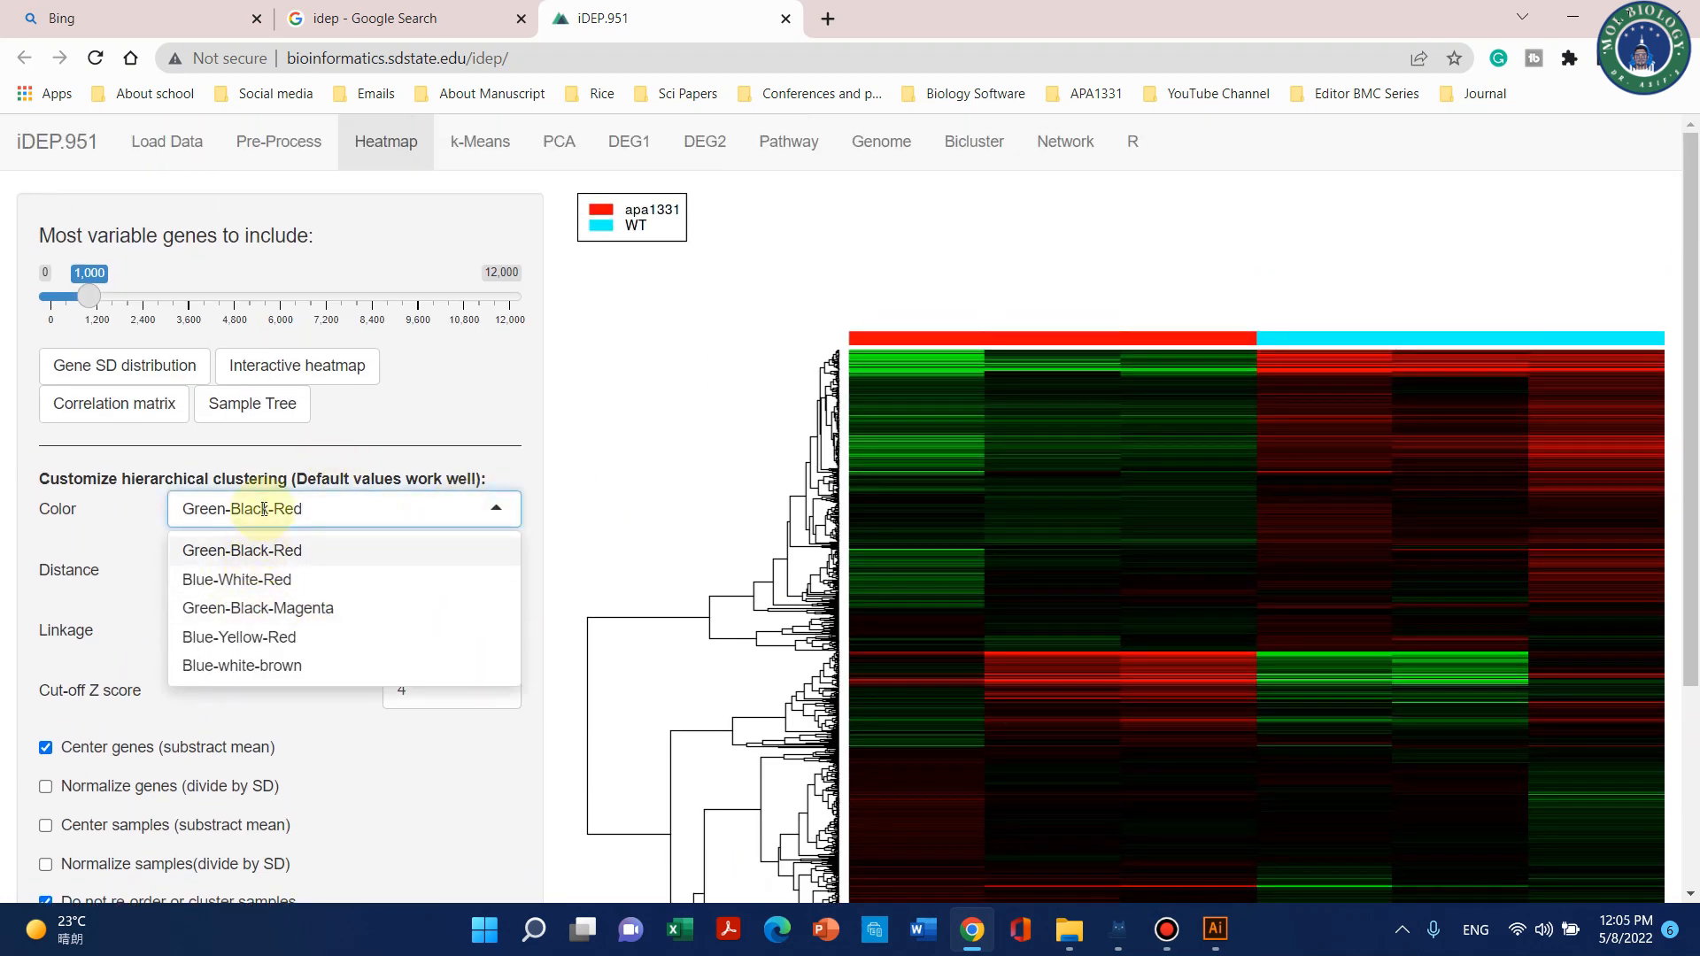
{"action": "left_click", "coordinate": [253, 585]}
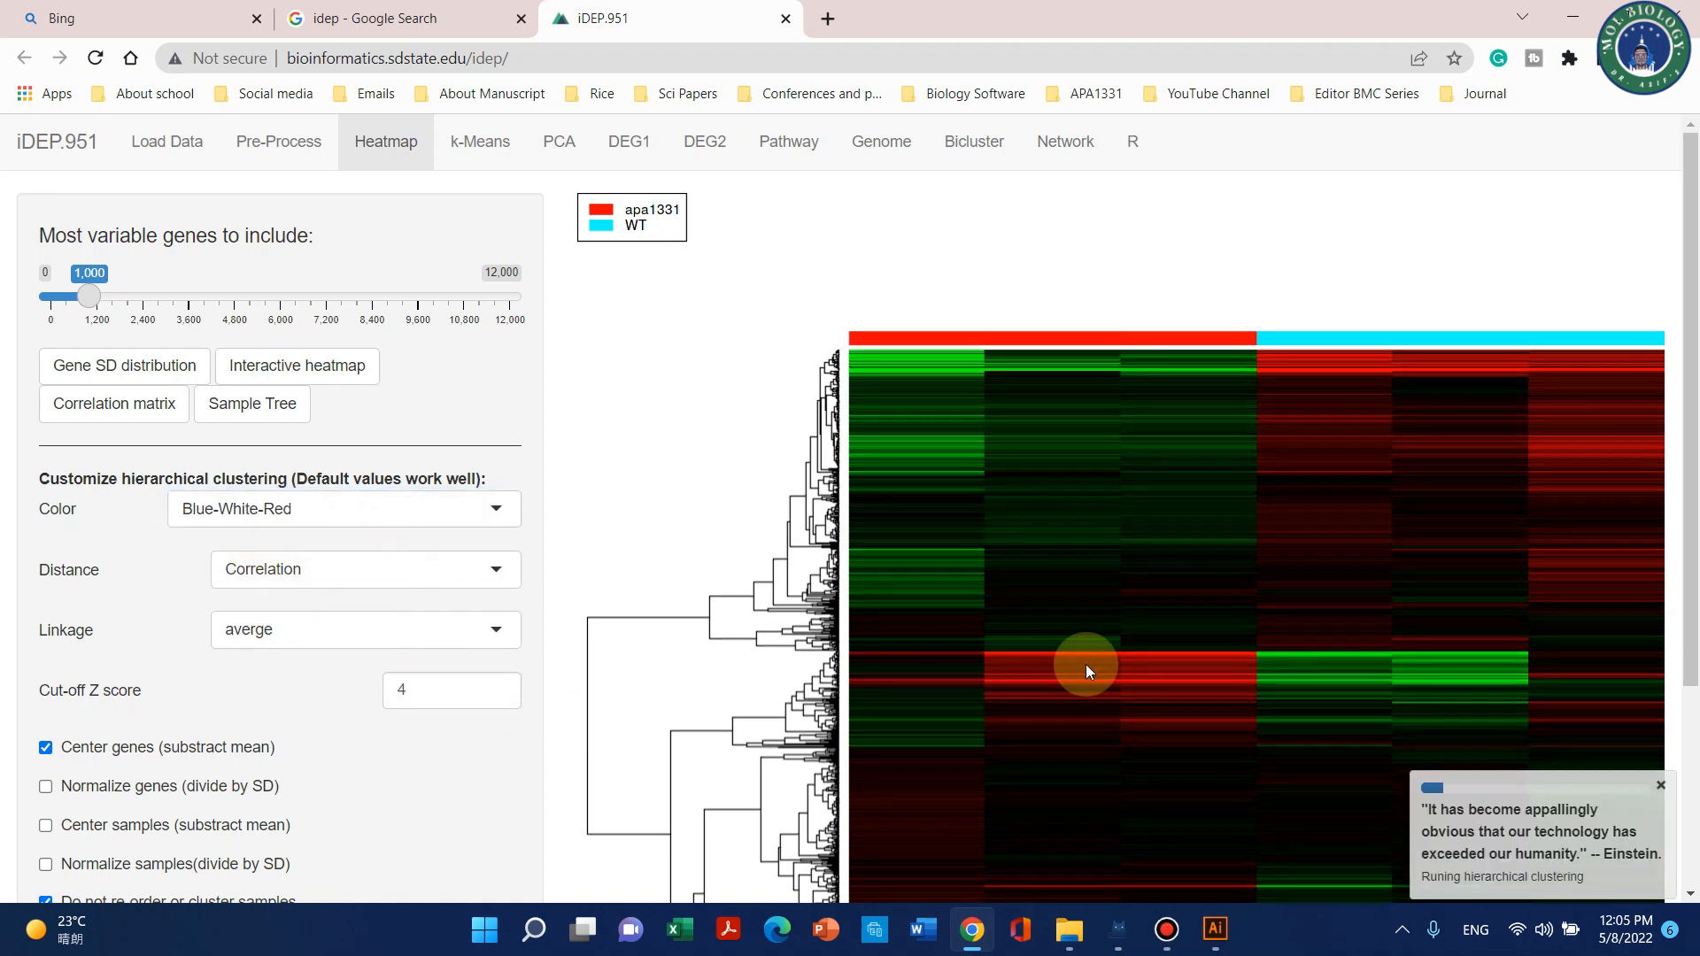
{"action": "scroll", "coordinate": [1112, 448], "scroll_direction": "down", "scroll_amount": 3}
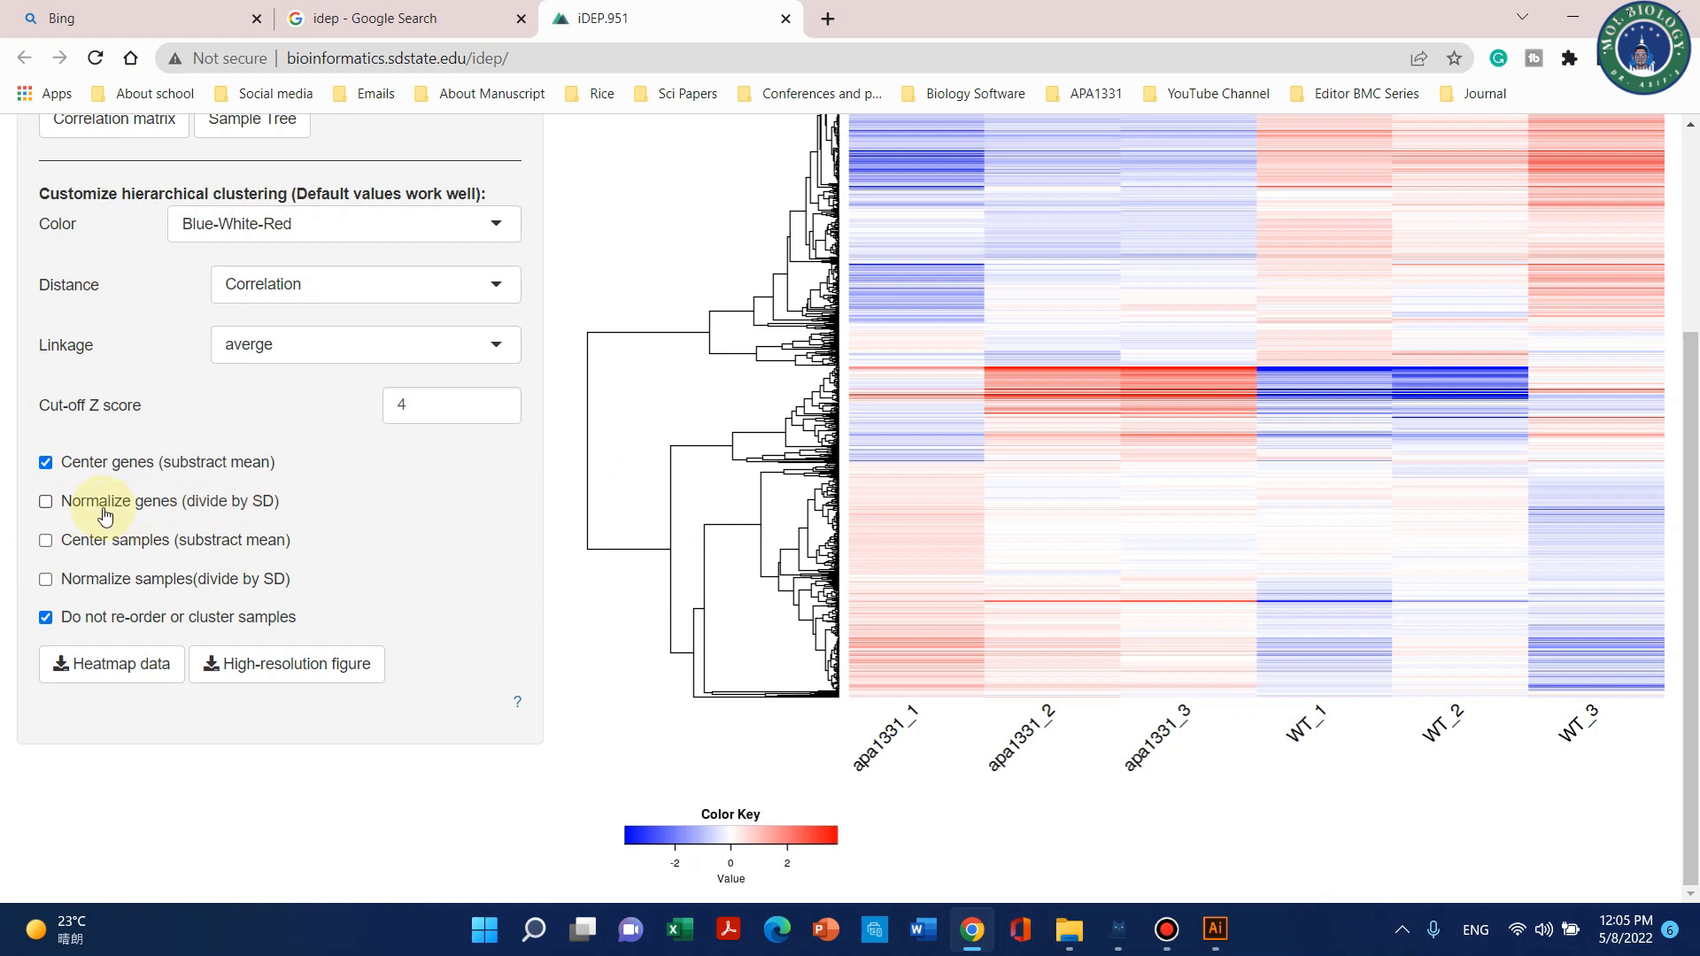
{"action": "left_click", "coordinate": [46, 502]}
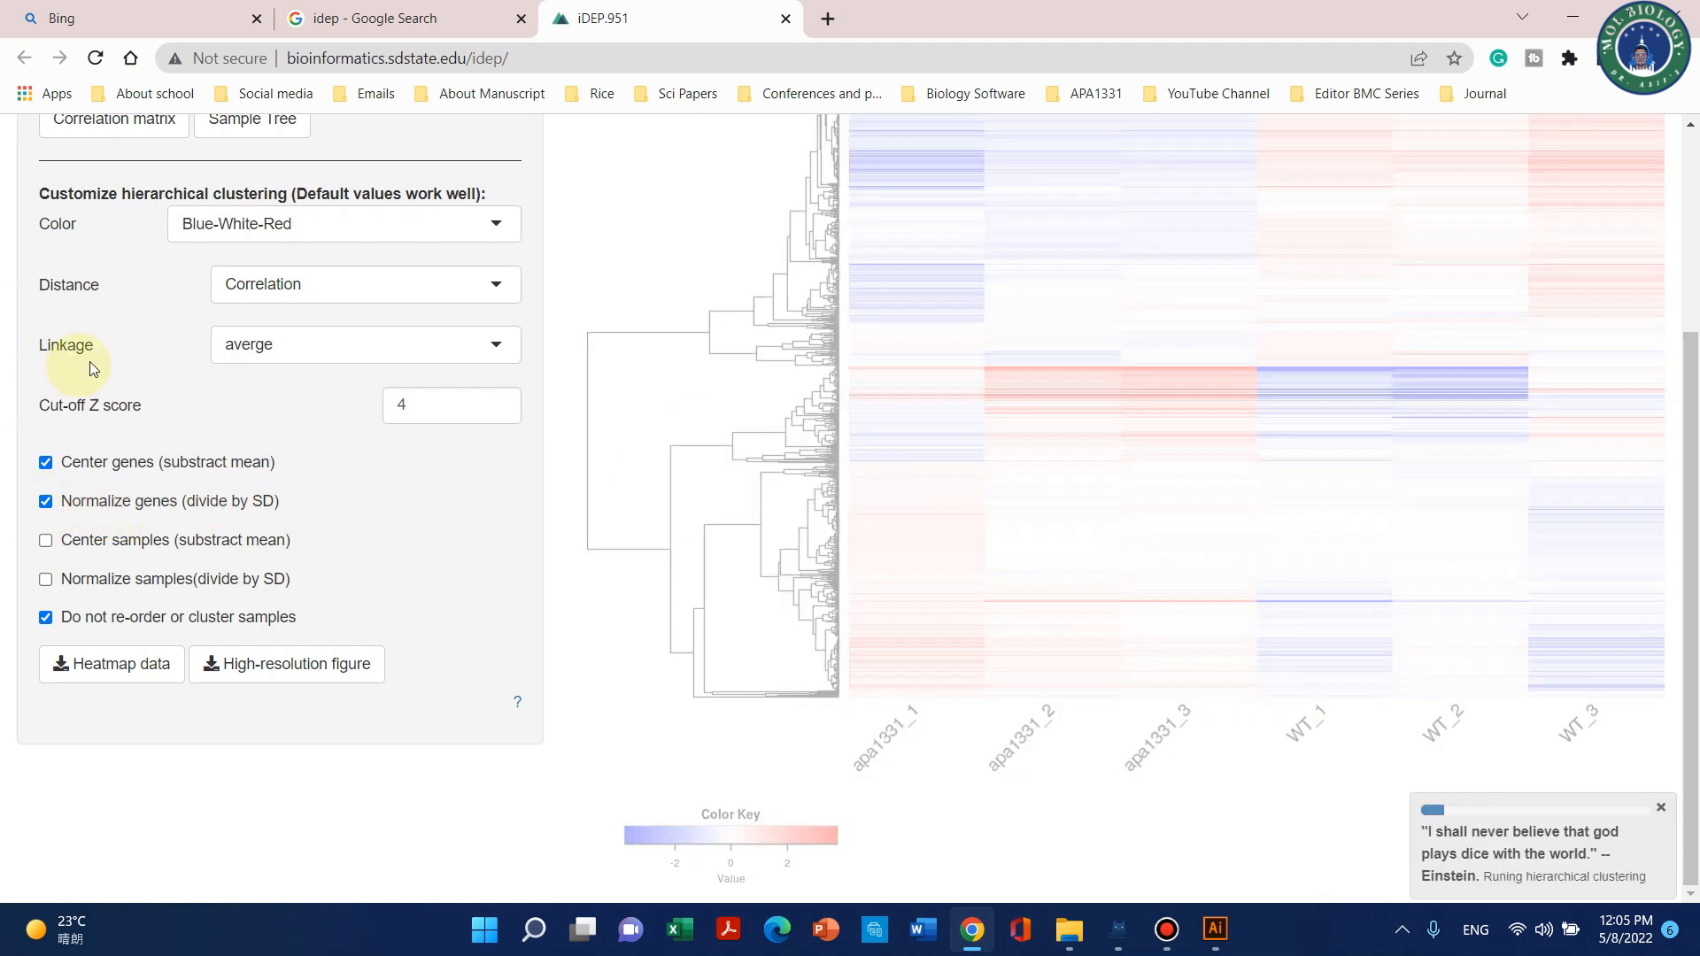
{"action": "scroll", "coordinate": [1235, 398], "scroll_direction": "down", "scroll_amount": 1}
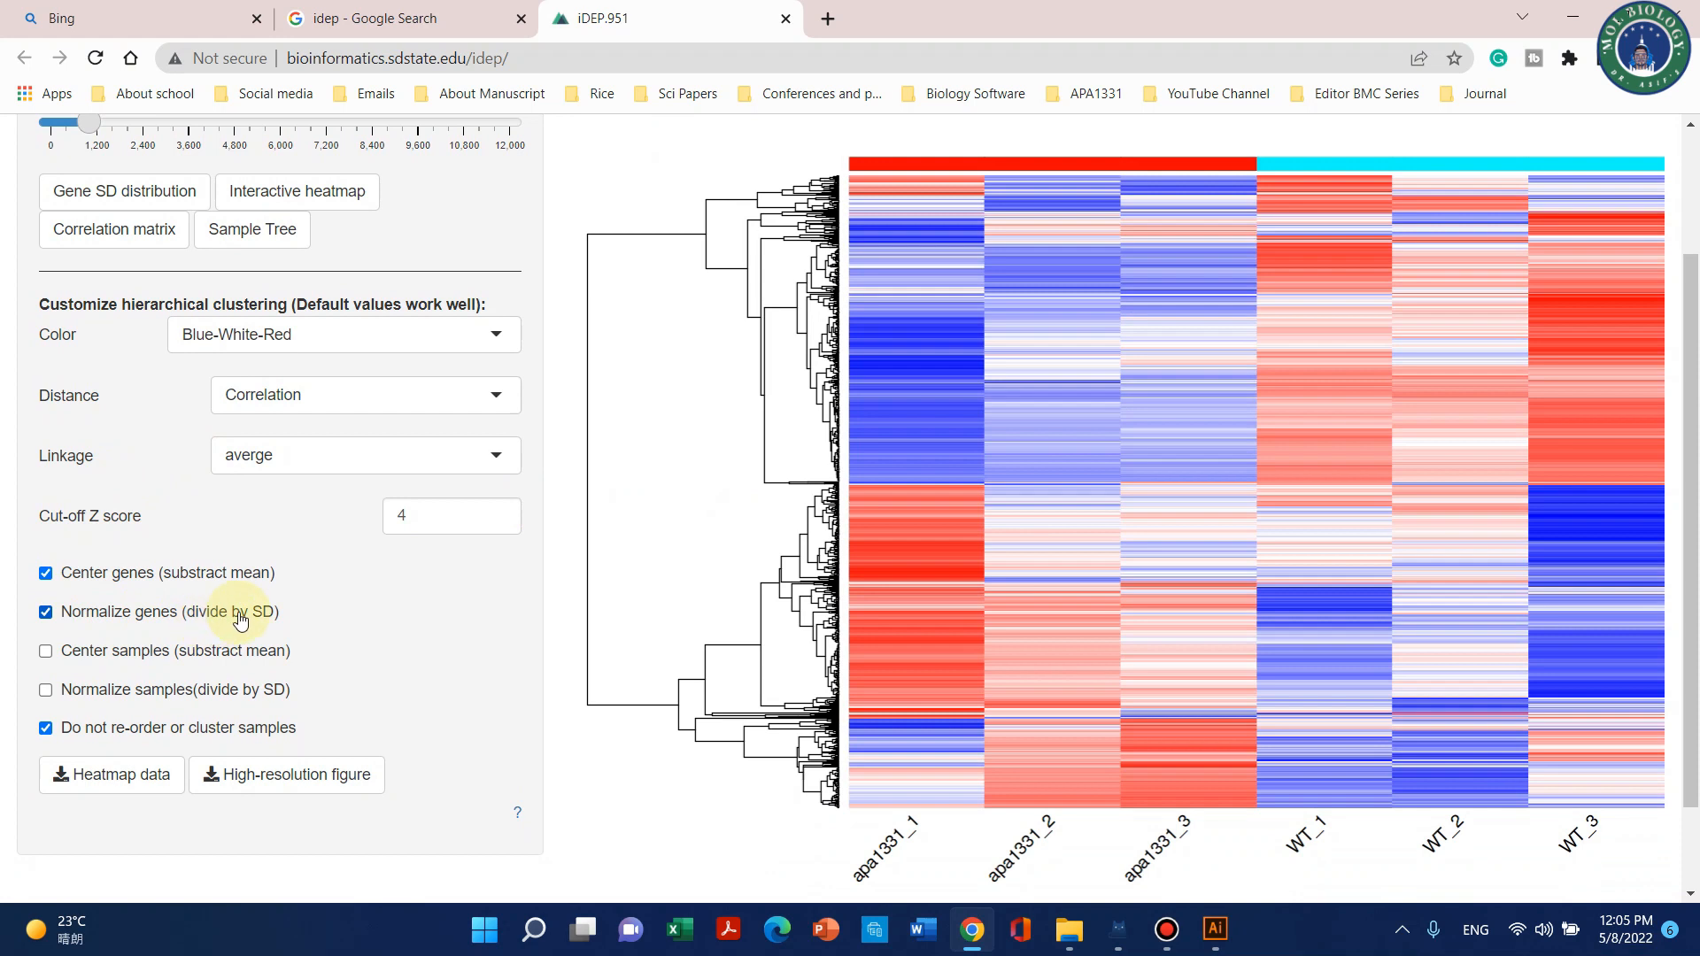
{"action": "scroll", "coordinate": [1006, 497], "scroll_direction": "down", "scroll_amount": 1}
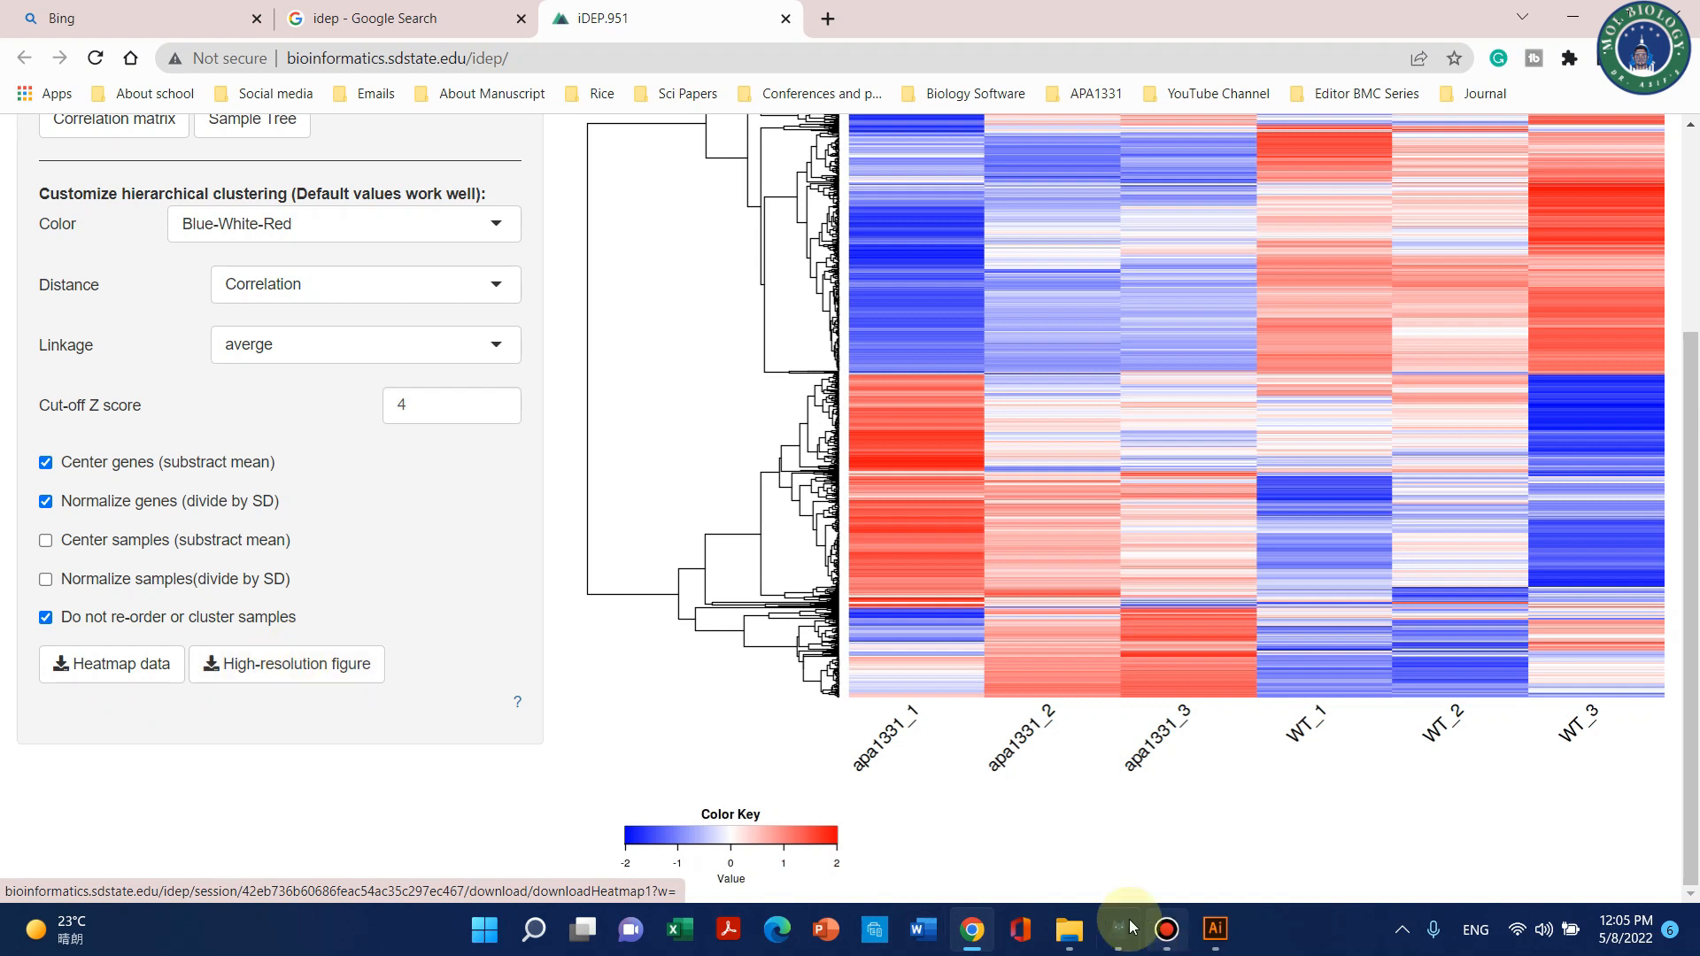
Switch to Illustrator and close it, discarding the changes to EDA (1).eps and the two recovered PGSEA_all_samples documents.
{"action": "left_click", "coordinate": [1212, 927]}
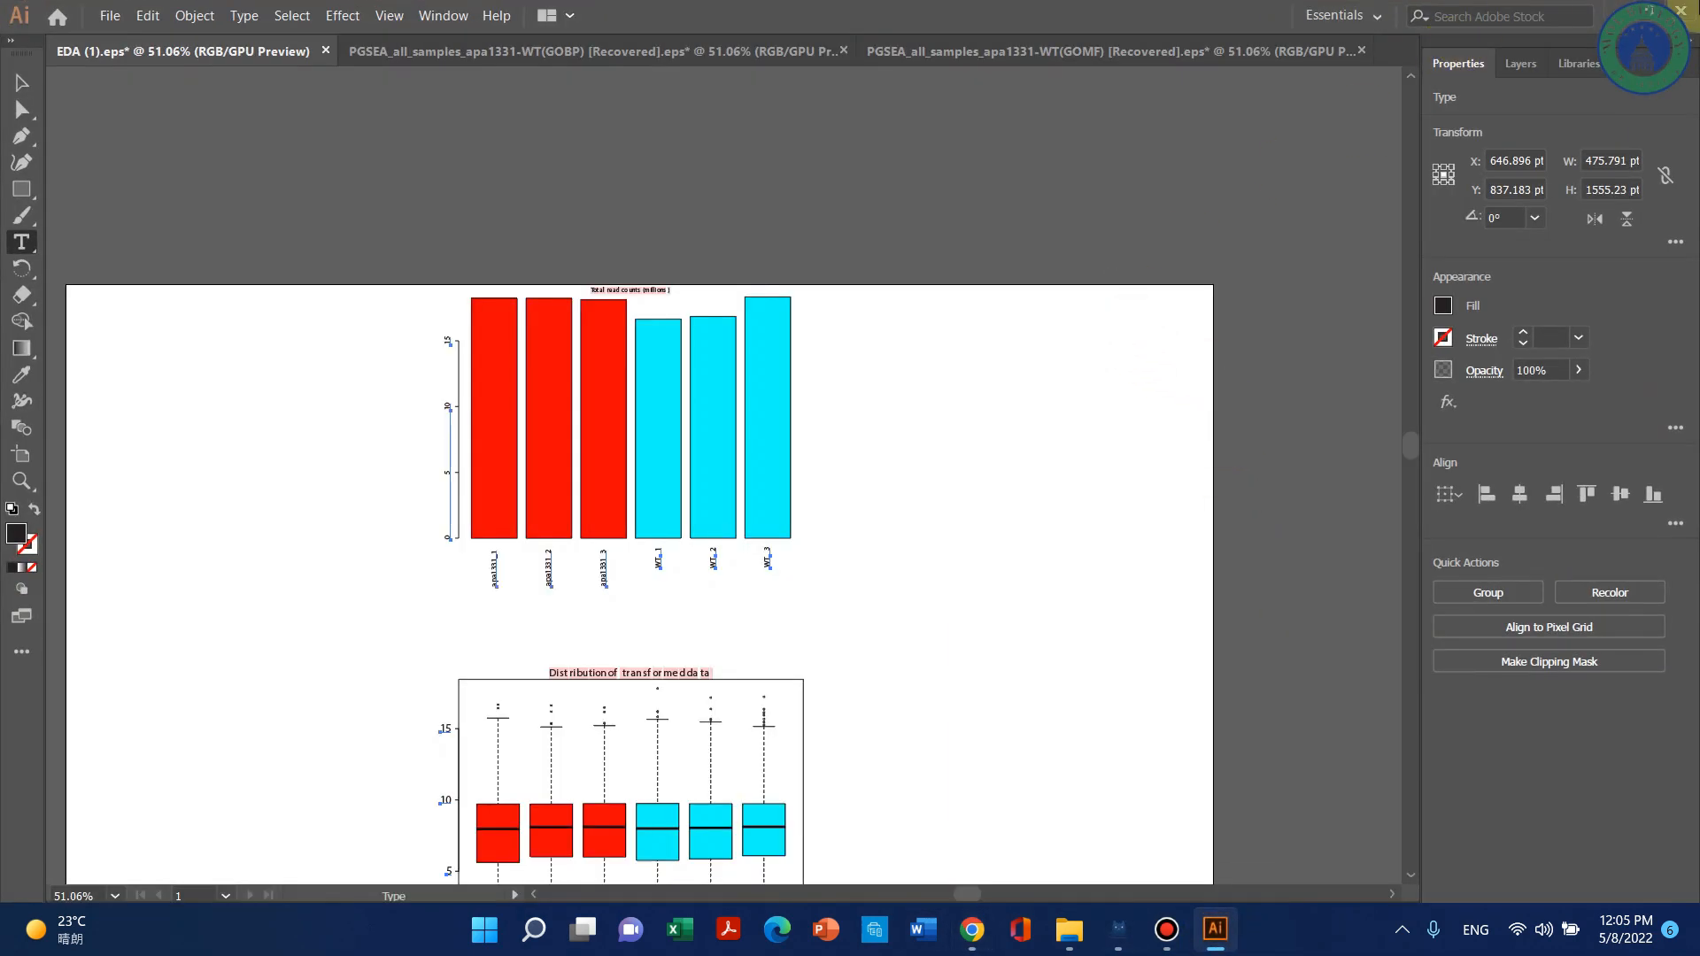
{"action": "left_click", "coordinate": [1678, 11]}
{"action": "left_click", "coordinate": [972, 493]}
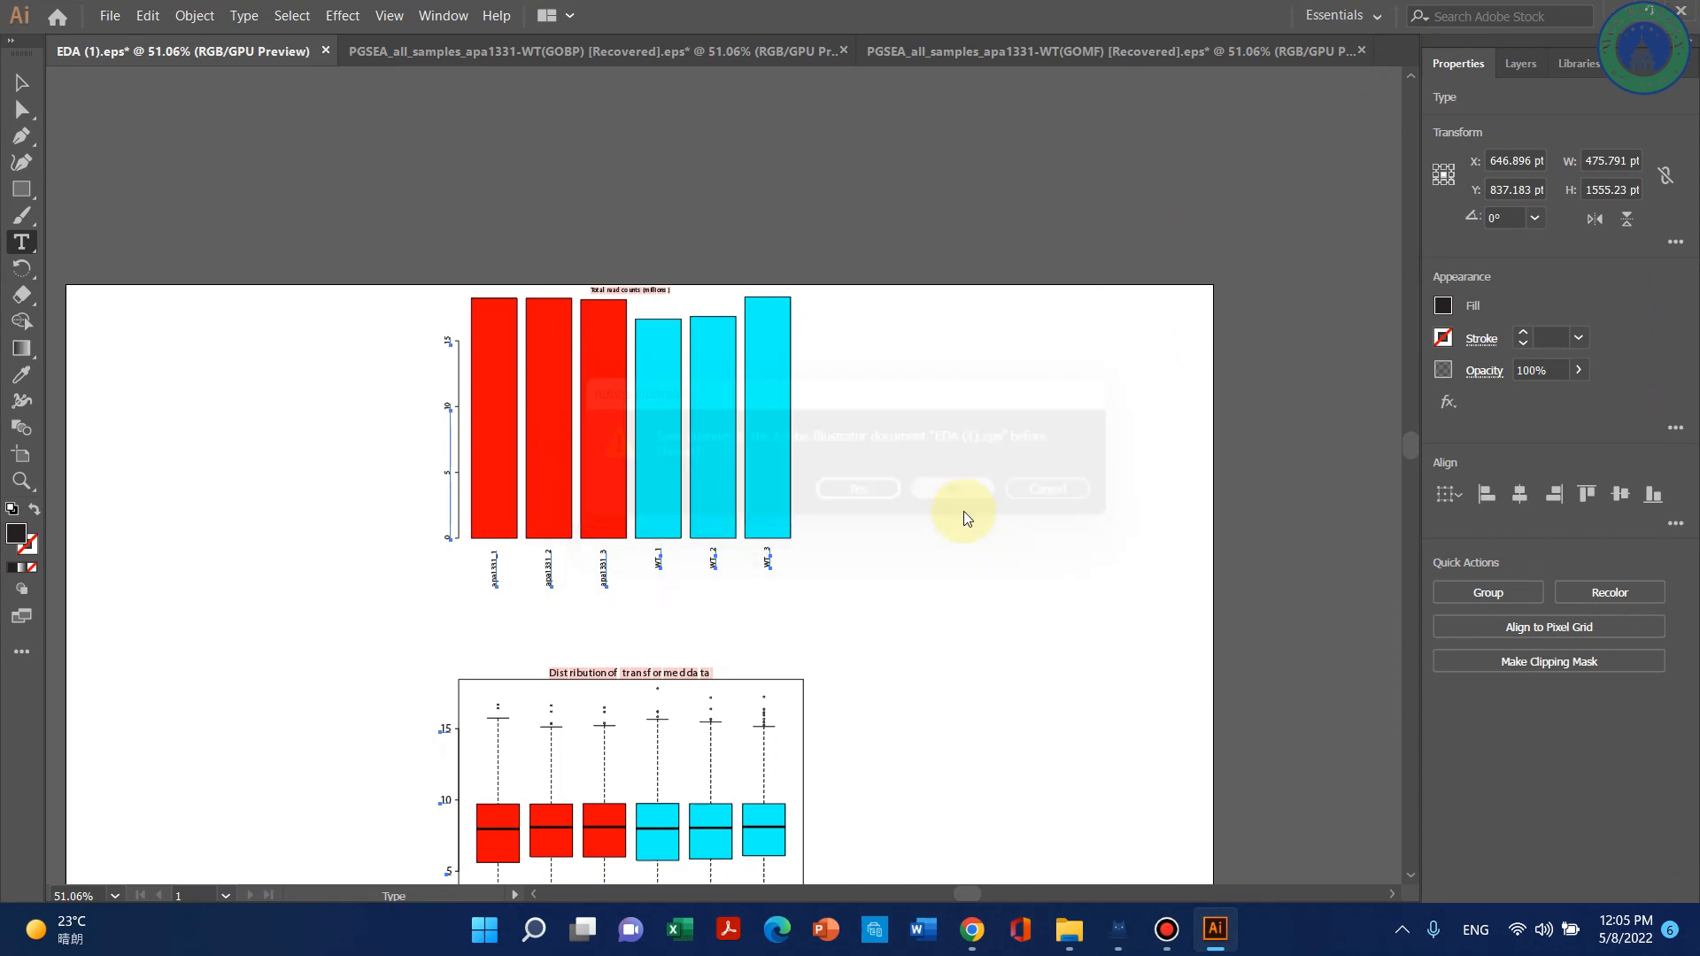
{"action": "left_click", "coordinate": [969, 493]}
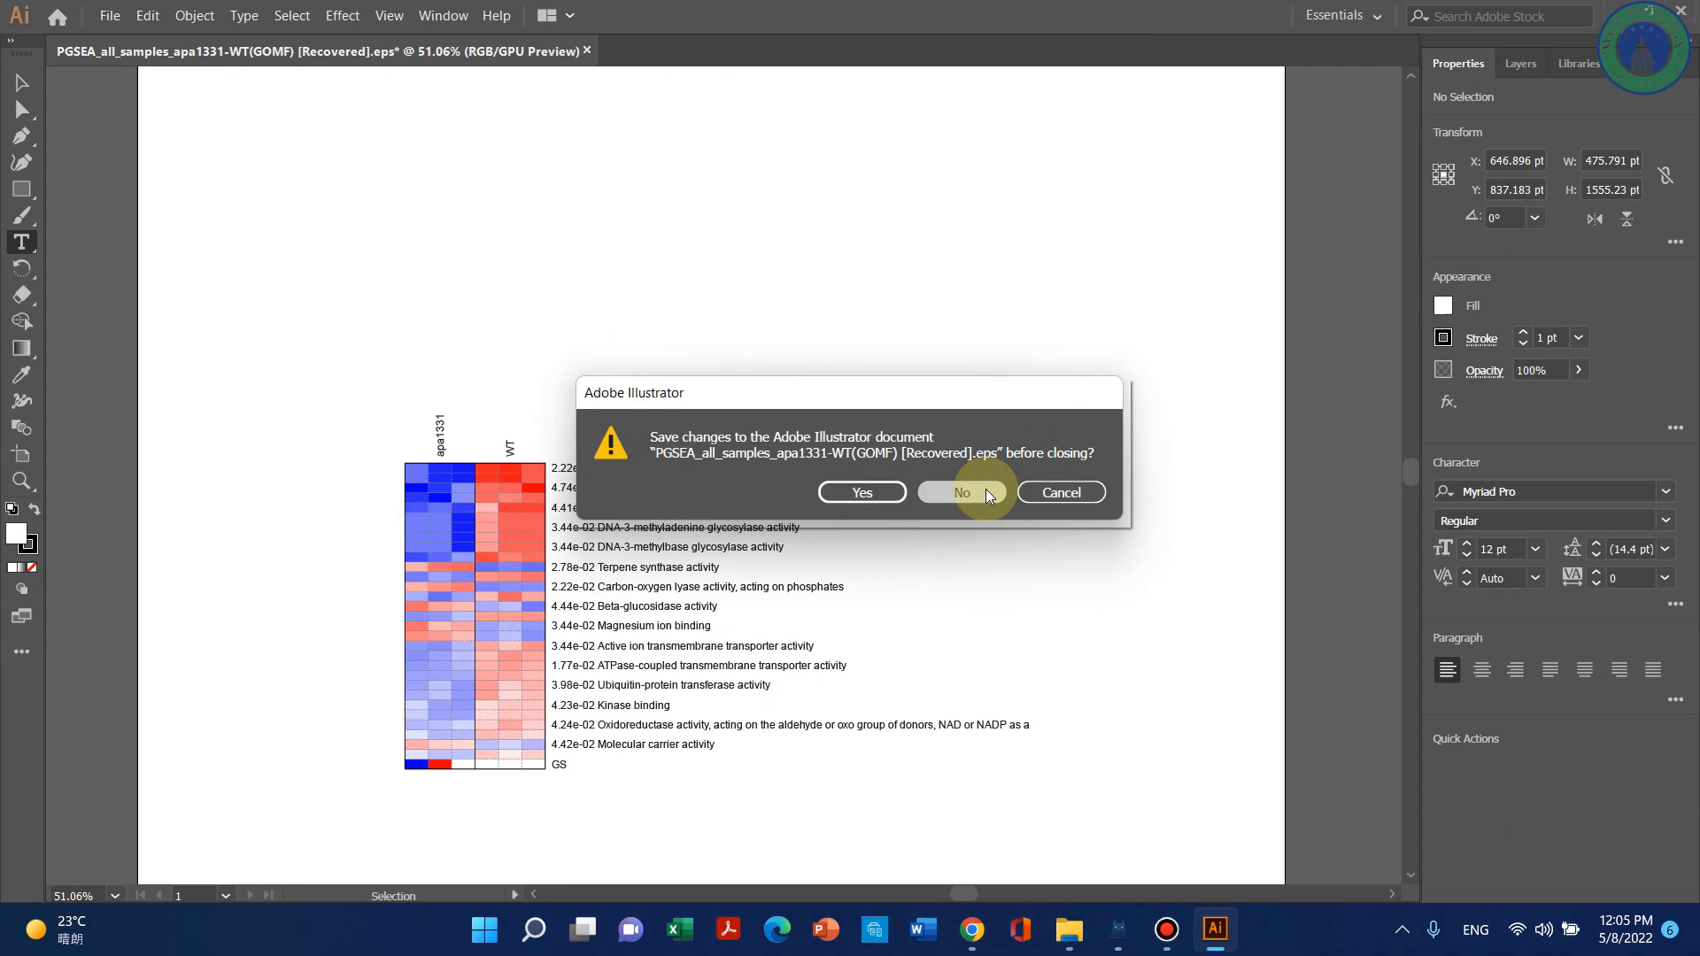
{"action": "left_click", "coordinate": [991, 489]}
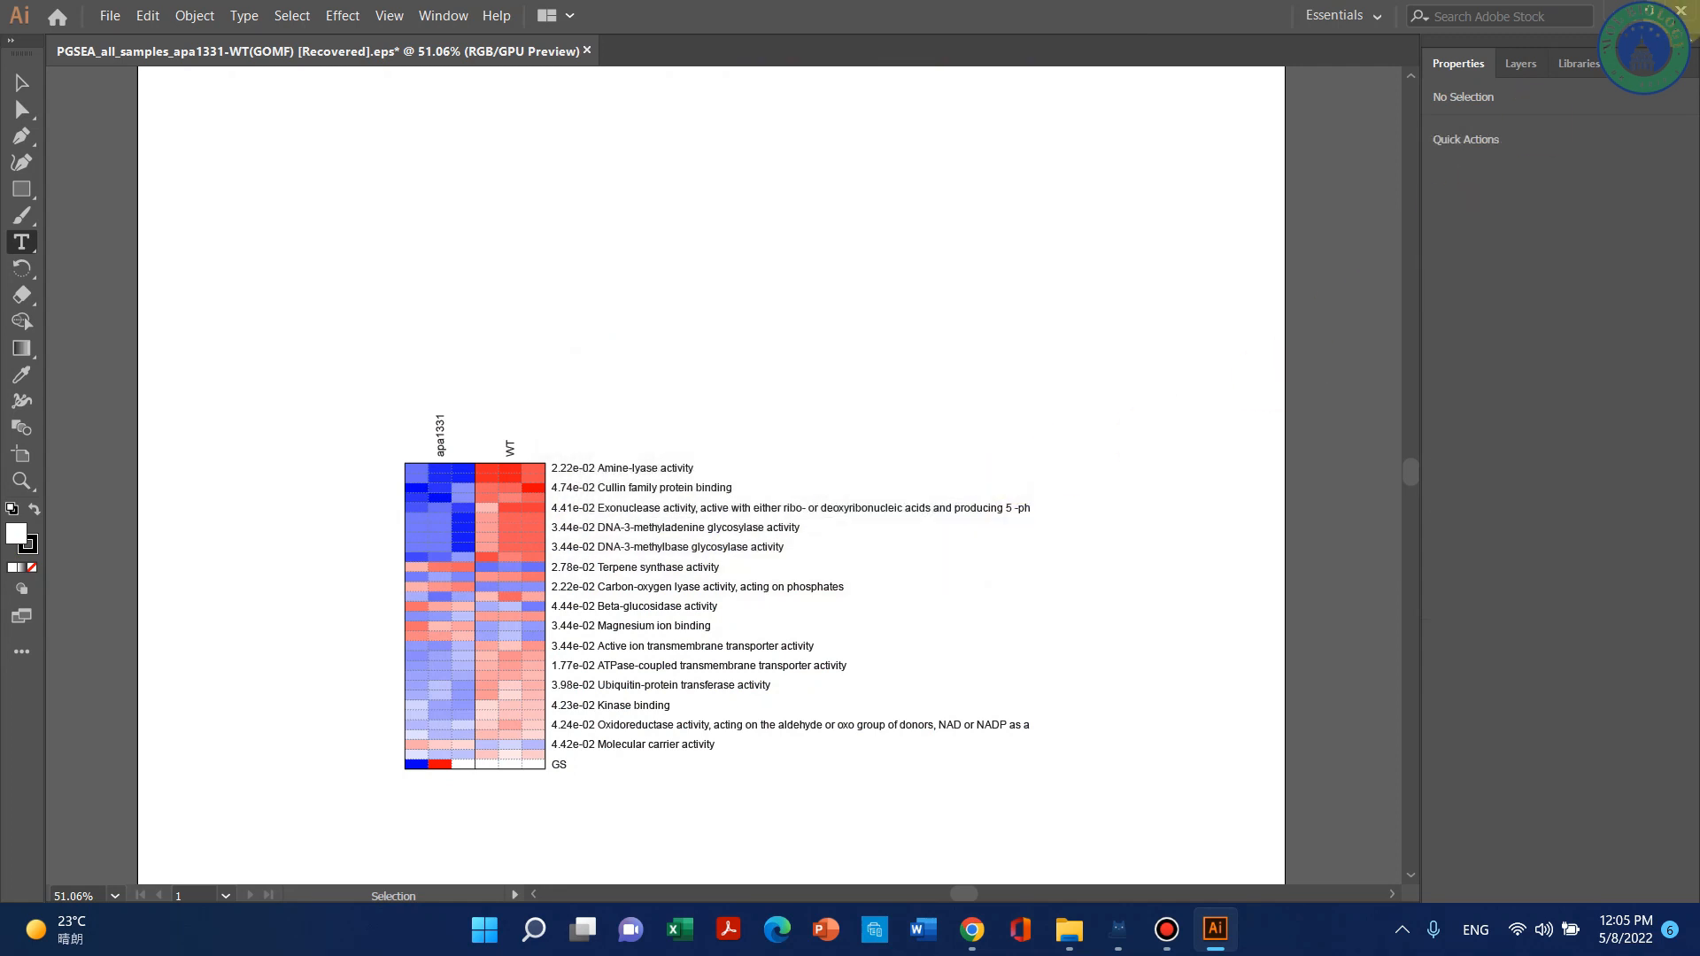
{"action": "left_click", "coordinate": [1680, 11]}
Review the normalized Blue-White-Red heatmap in iDEP, comparing the apa1331 and WT samples.
{"action": "scroll", "coordinate": [543, 682], "scroll_direction": "up", "scroll_amount": 4}
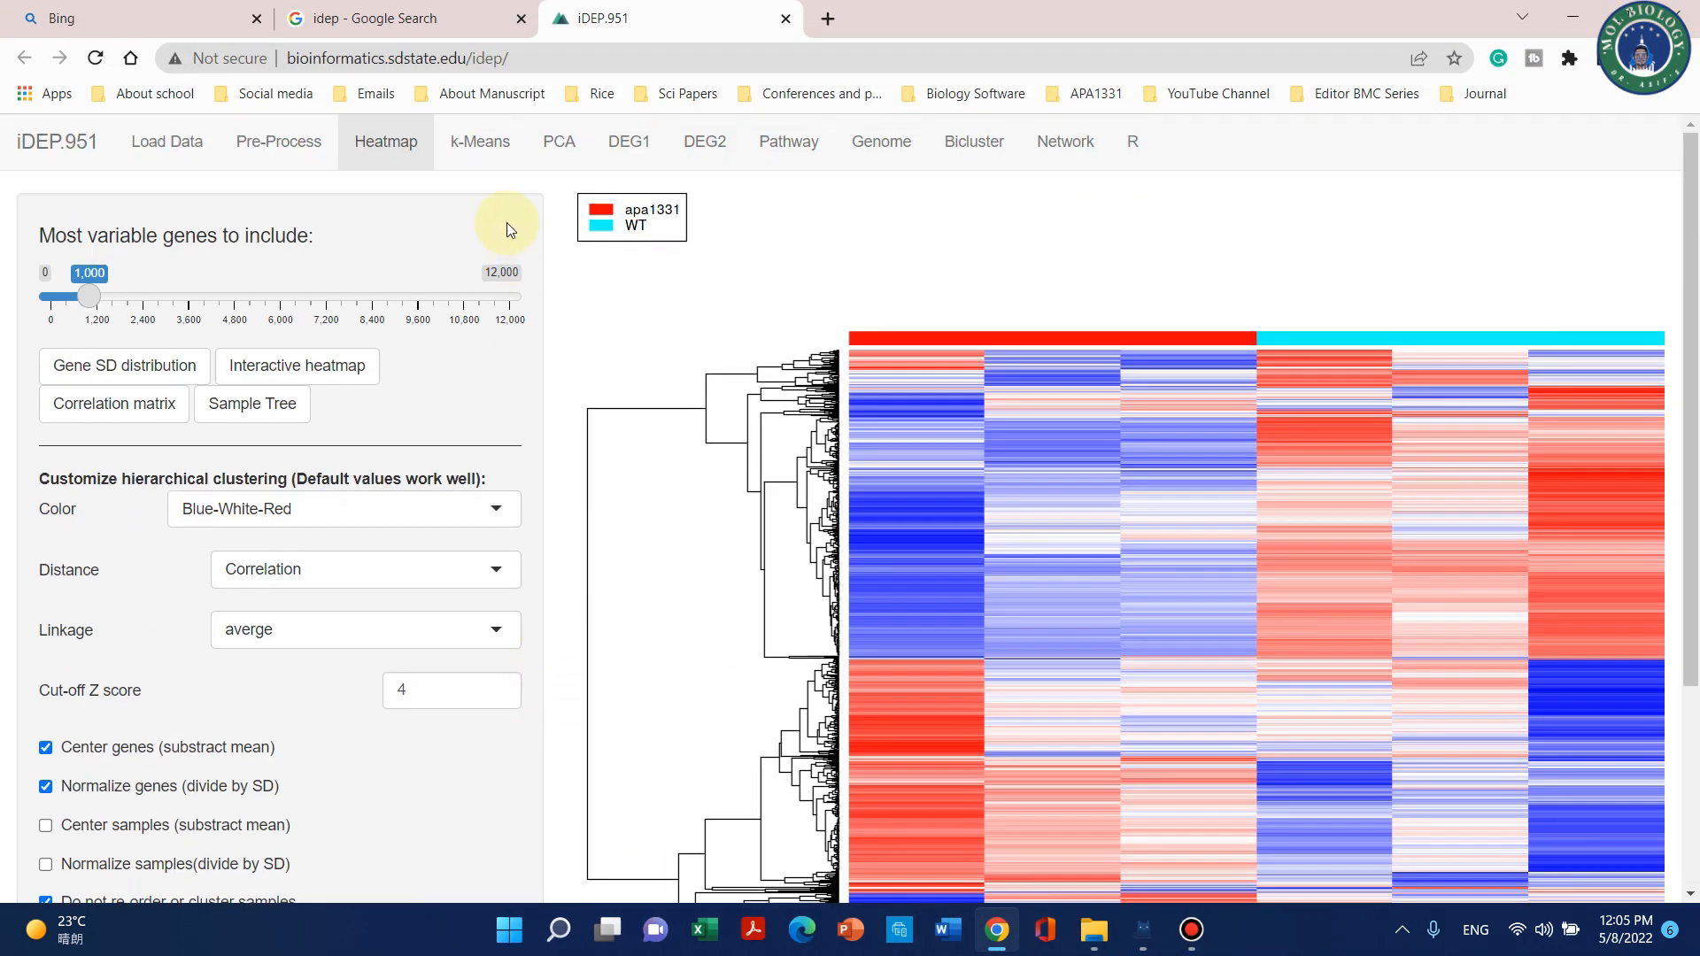
{"action": "scroll", "coordinate": [540, 482], "scroll_direction": "down", "scroll_amount": 1}
{"action": "scroll", "coordinate": [547, 443], "scroll_direction": "up", "scroll_amount": 1}
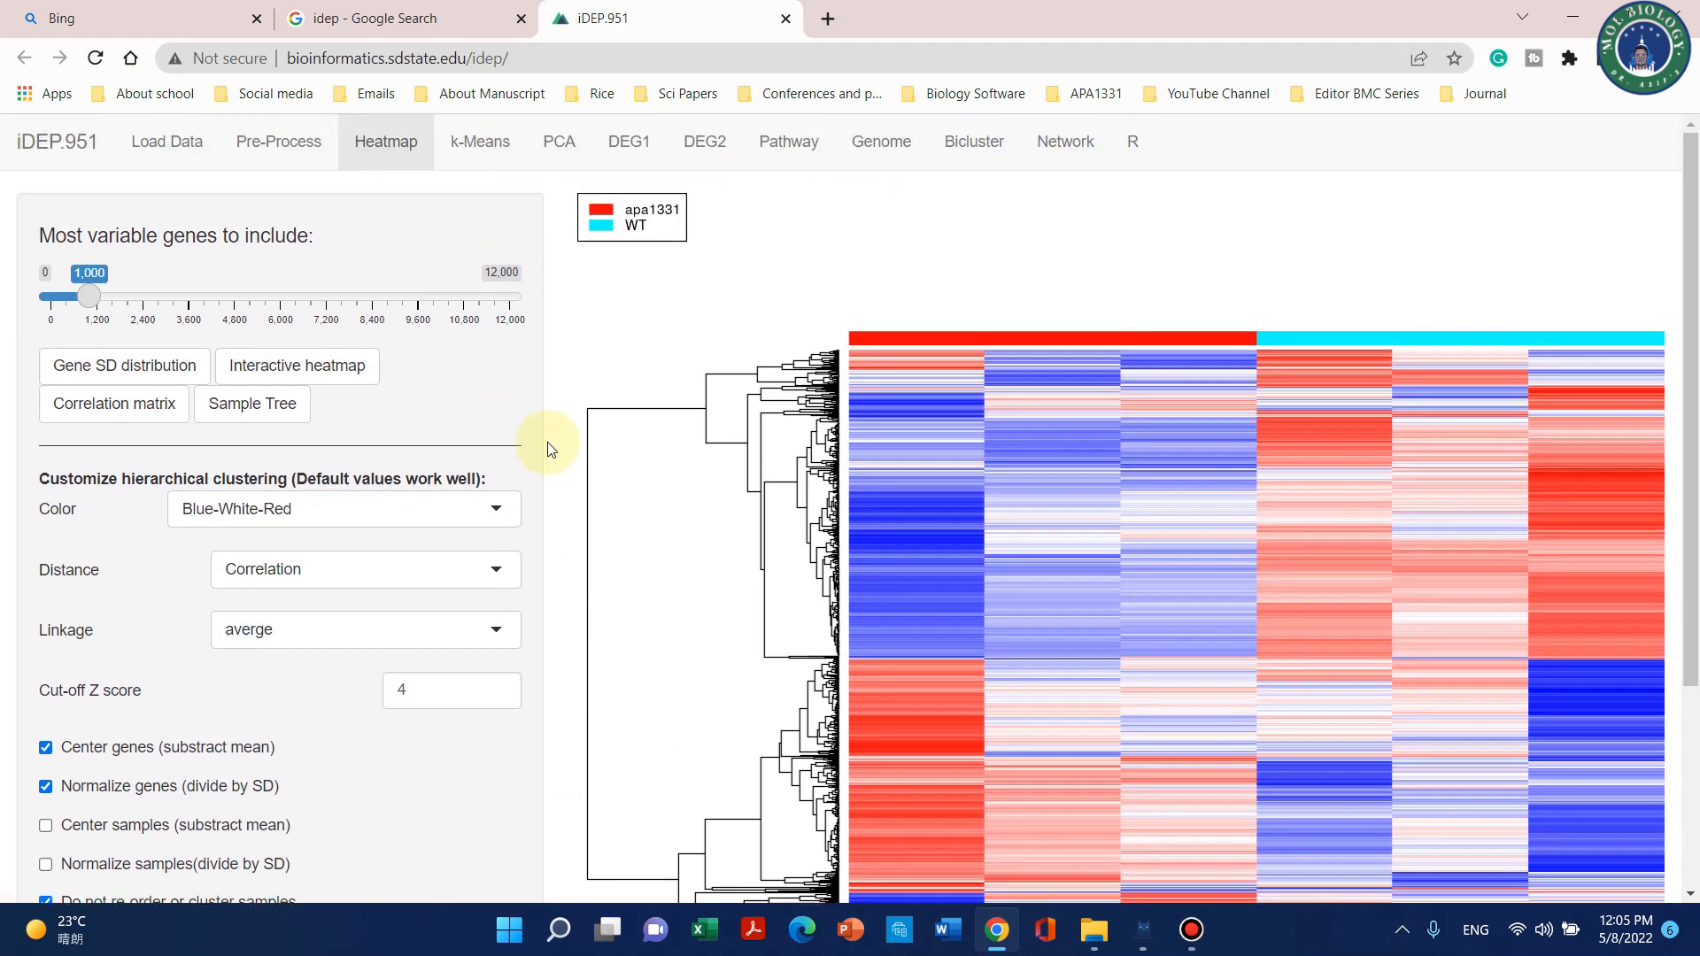
{"action": "scroll", "coordinate": [966, 517], "scroll_direction": "down", "scroll_amount": 3}
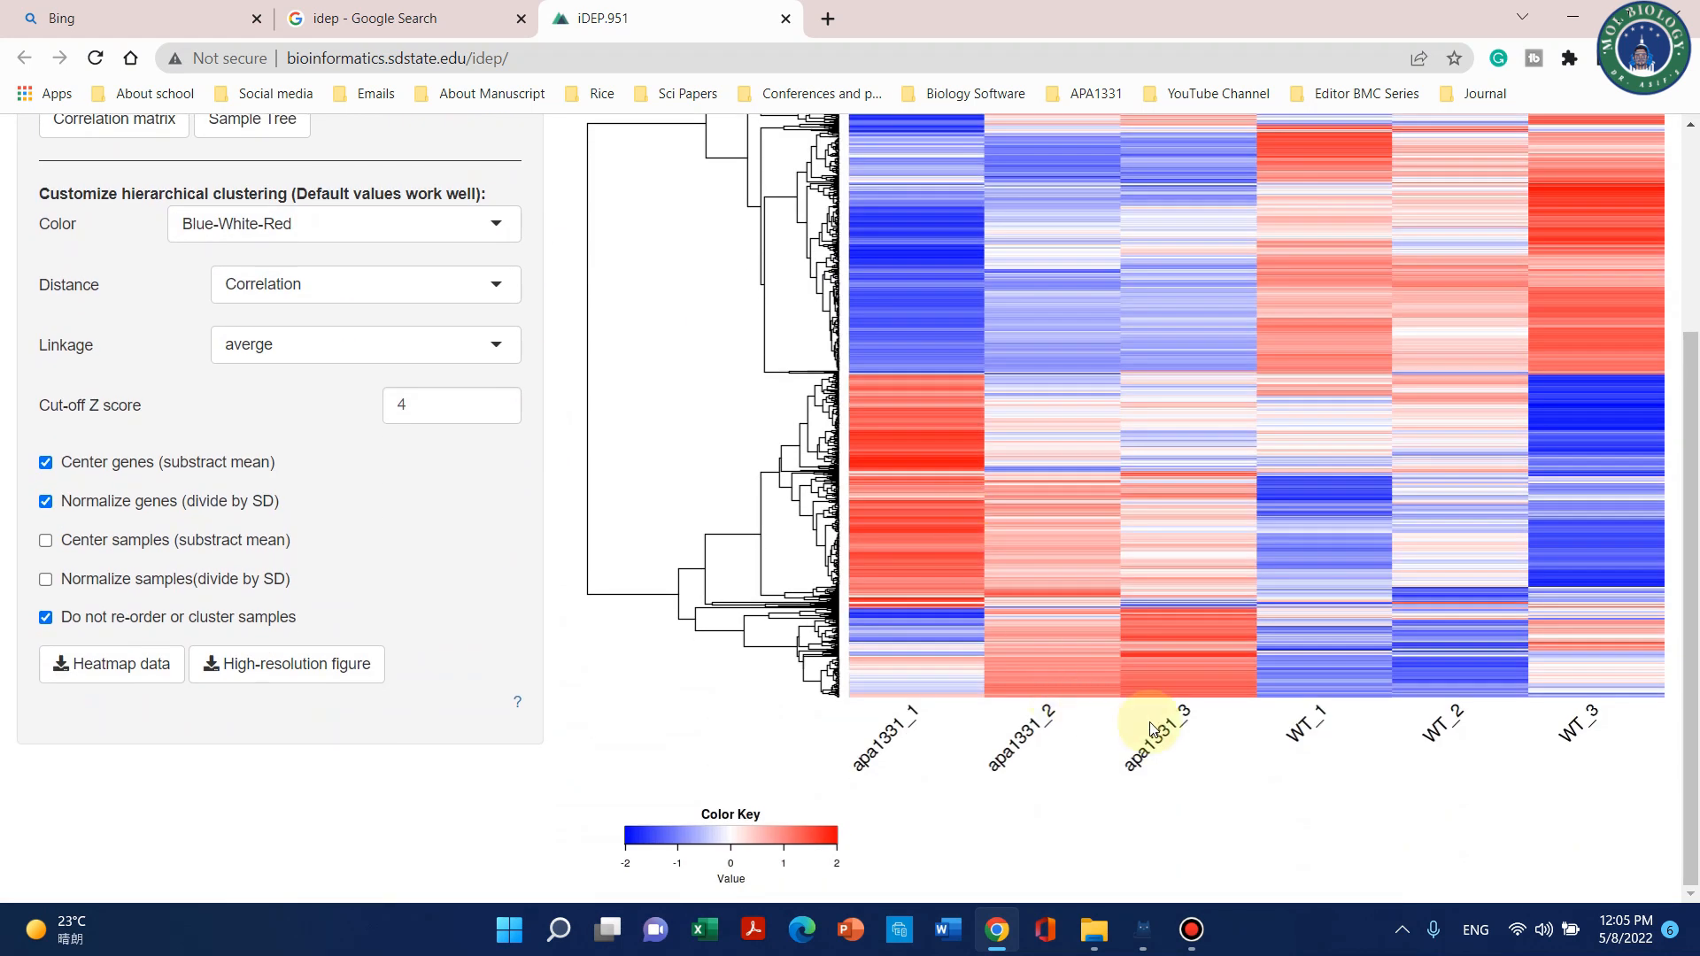
{"action": "scroll", "coordinate": [912, 496], "scroll_direction": "up", "scroll_amount": 3}
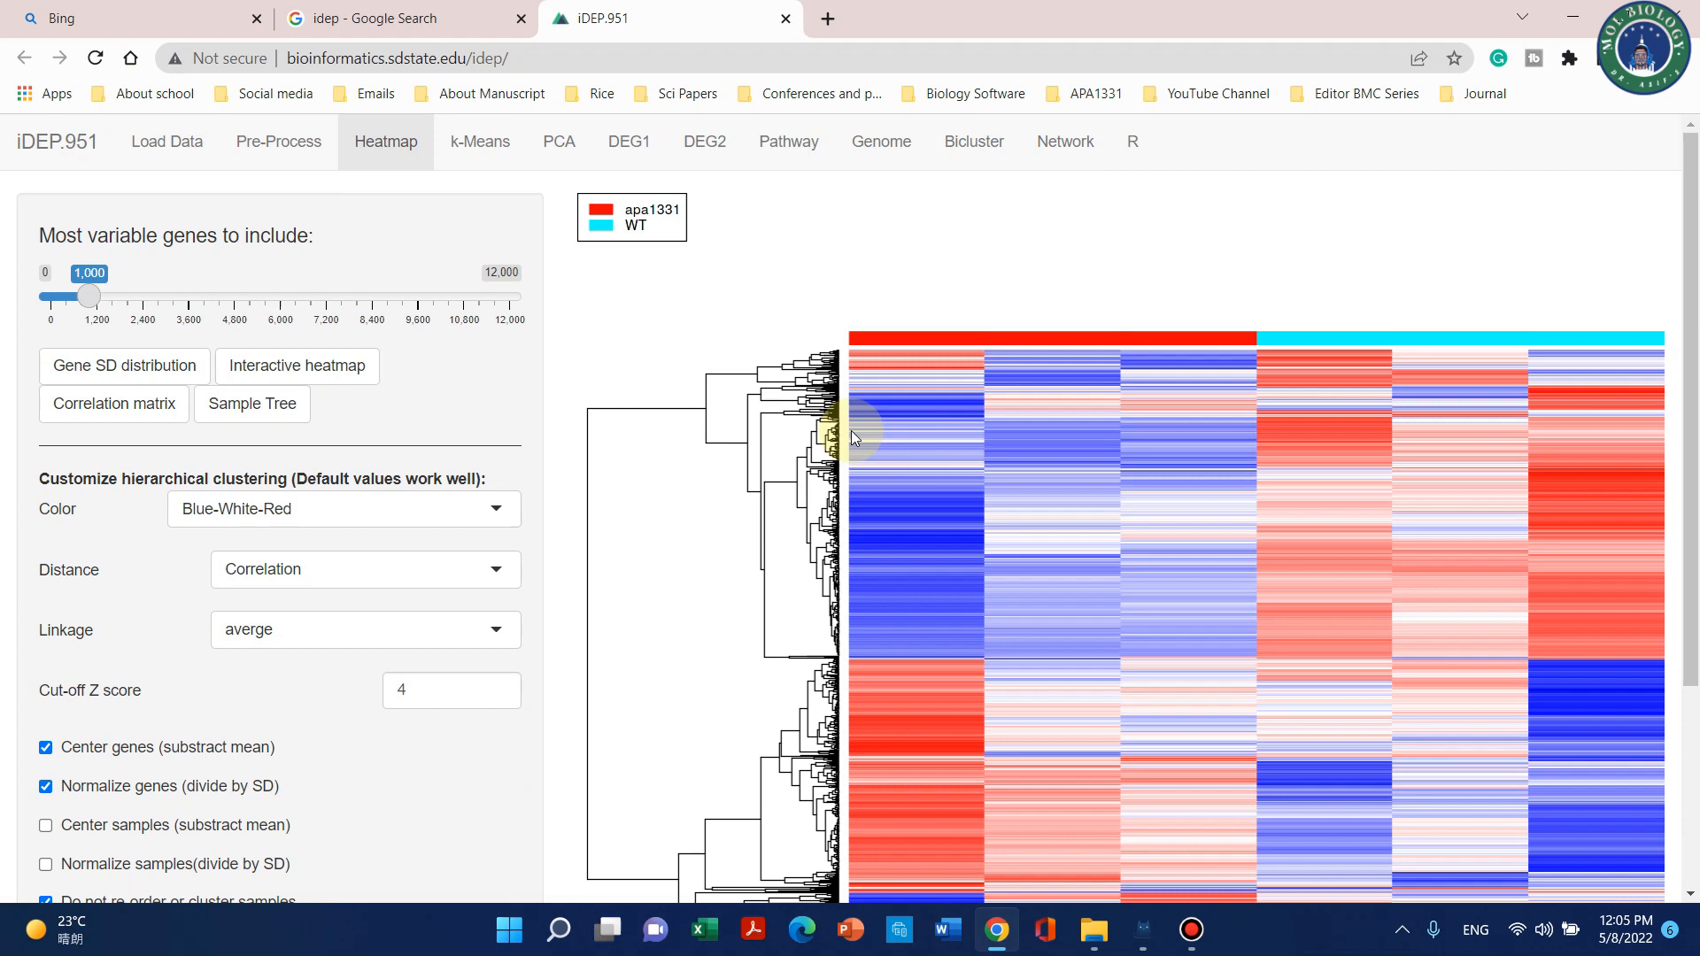
{"action": "scroll", "coordinate": [666, 352], "scroll_direction": "down", "scroll_amount": 1}
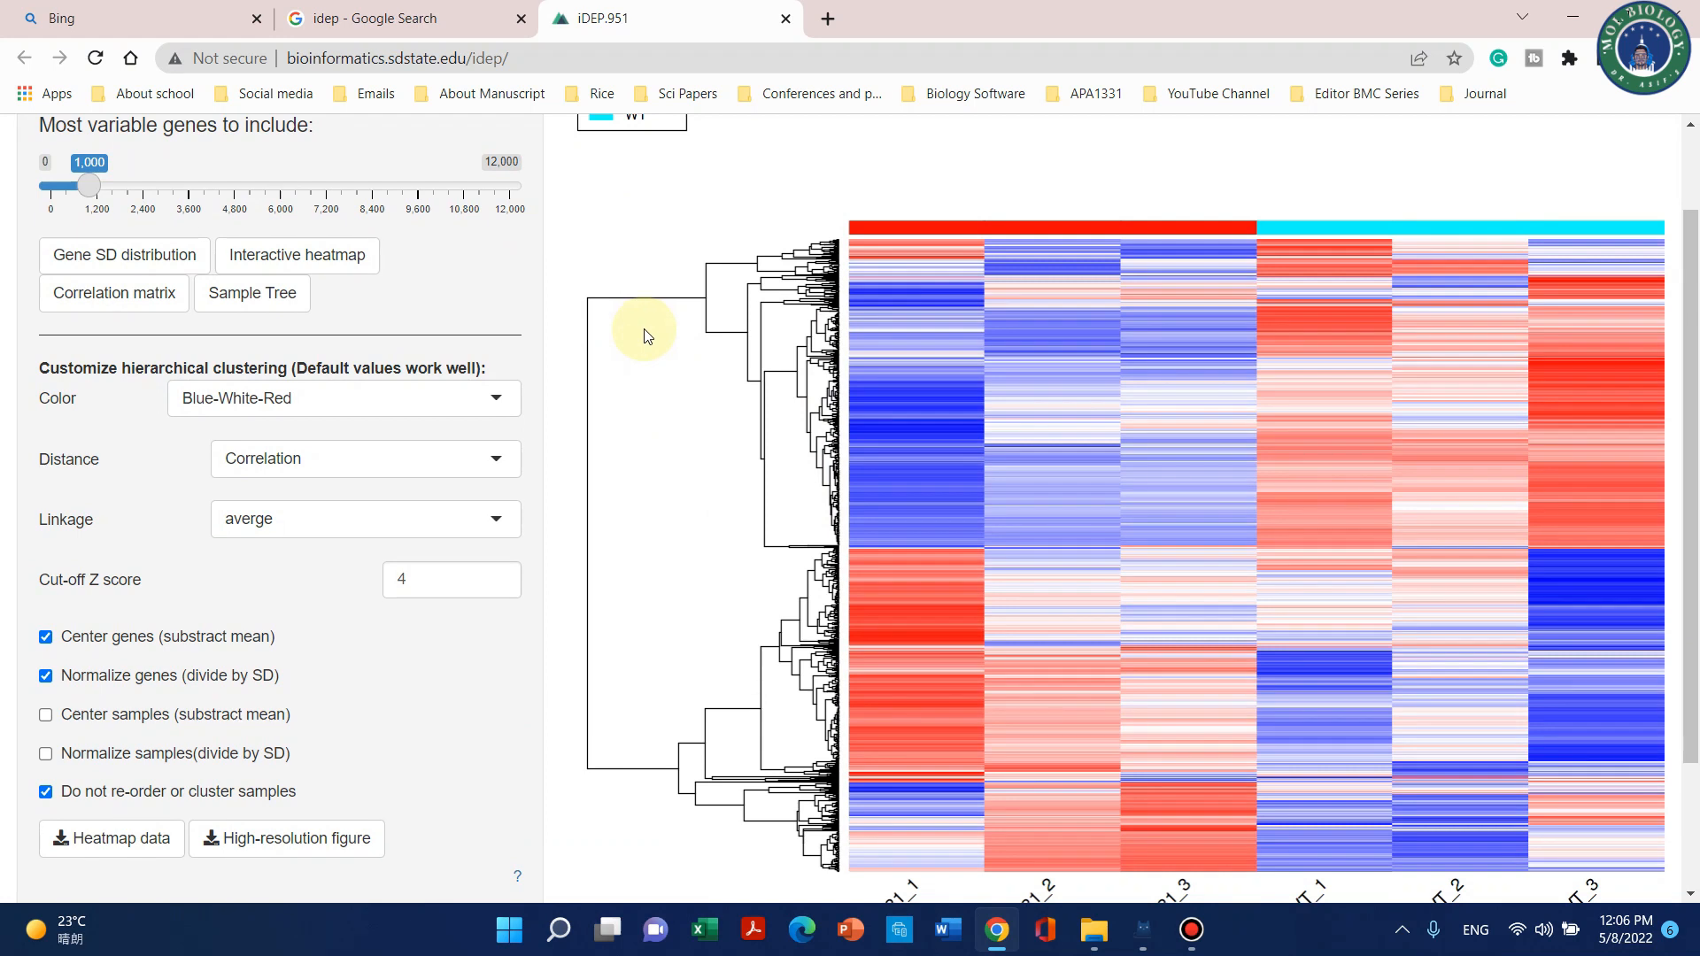
{"action": "scroll", "coordinate": [491, 265], "scroll_direction": "up", "scroll_amount": 1}
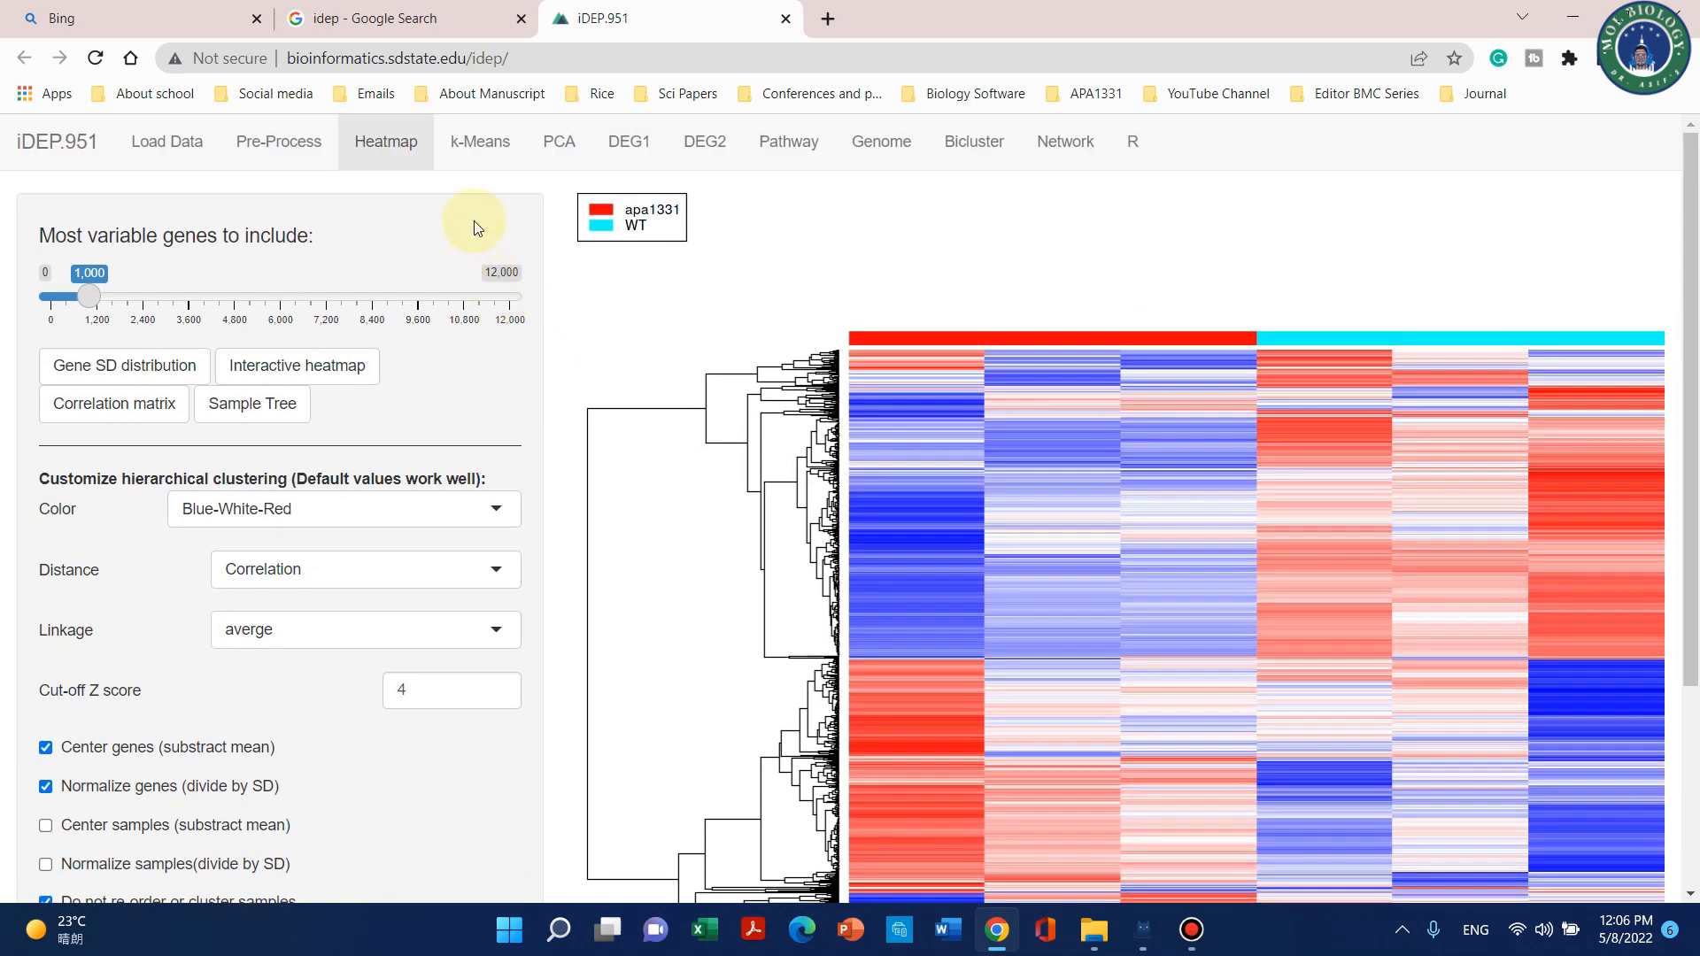
Open the k-Means analysis with 2,000 most variable genes and 4 clusters, and inspect the cluster heatmap.
{"action": "left_click", "coordinate": [480, 142]}
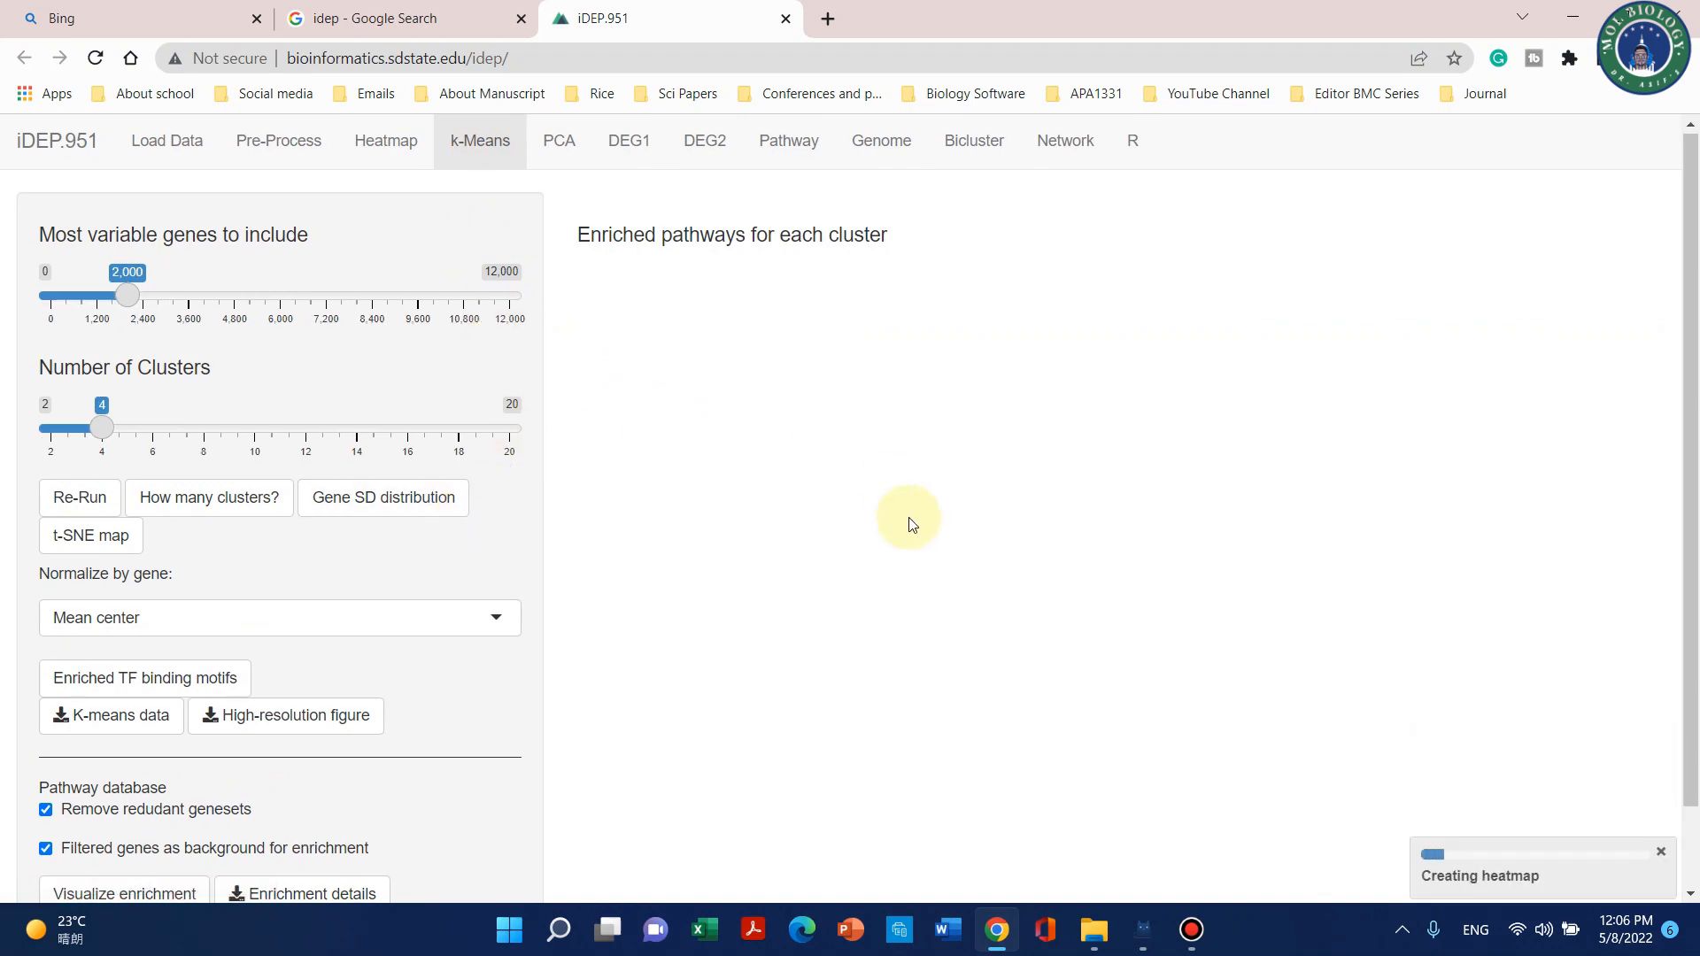
{"action": "scroll", "coordinate": [930, 513], "scroll_direction": "down", "scroll_amount": 1}
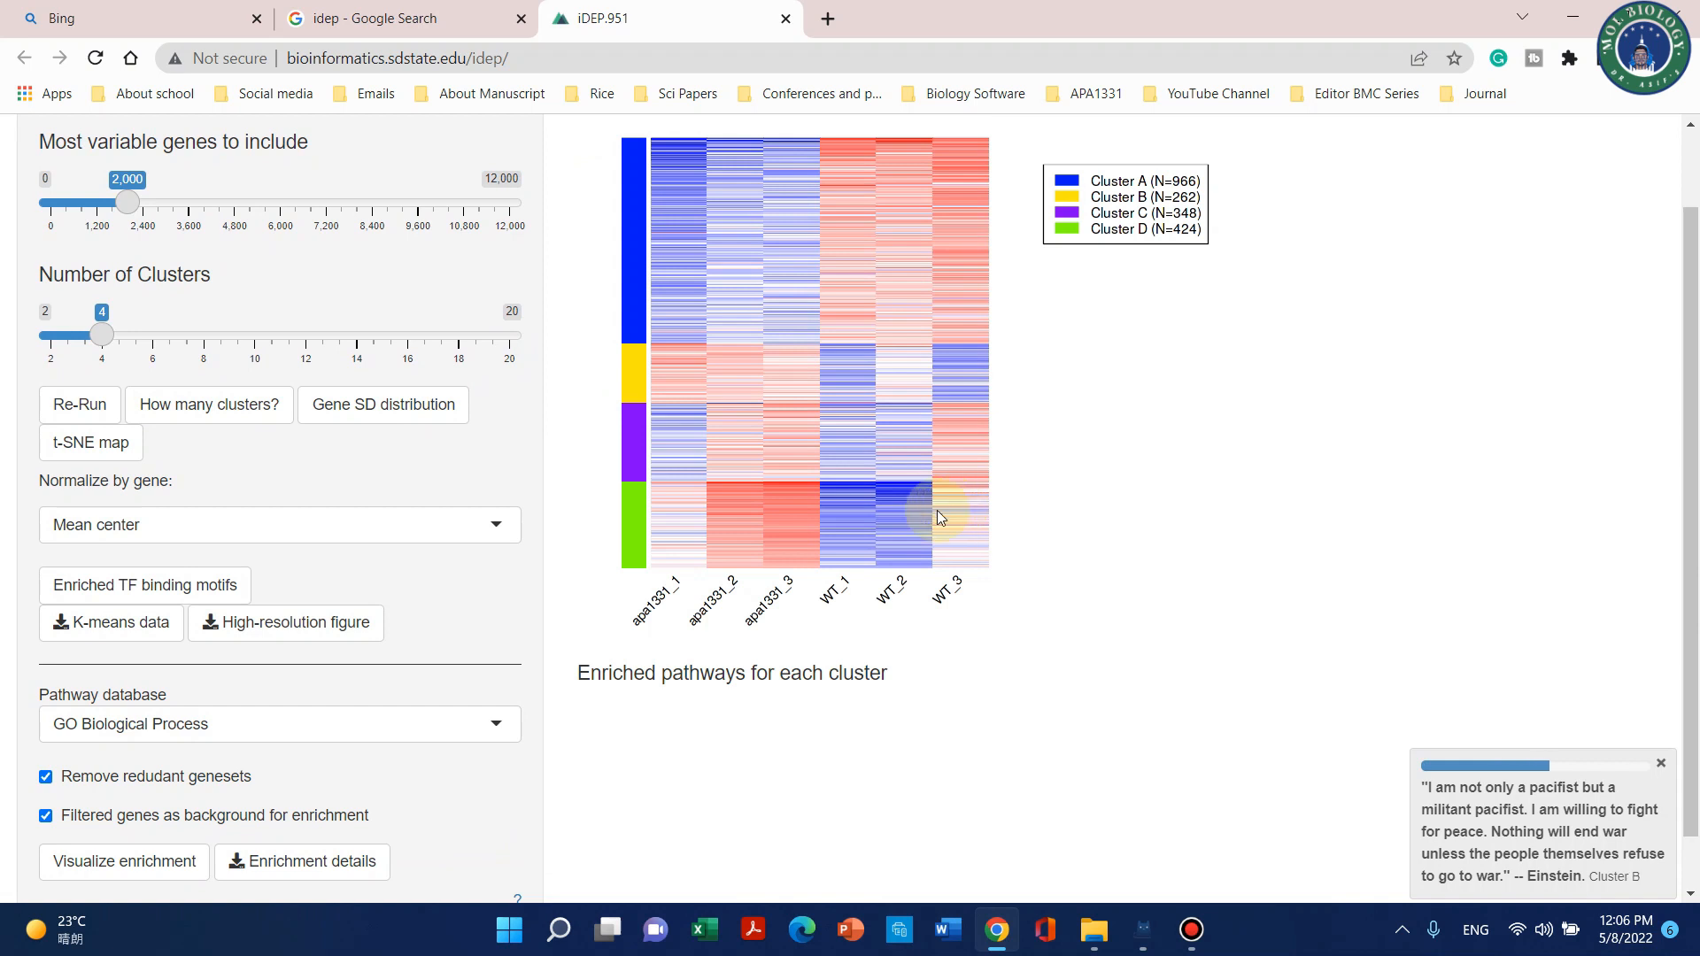
{"action": "scroll", "coordinate": [889, 304], "scroll_direction": "up", "scroll_amount": 1}
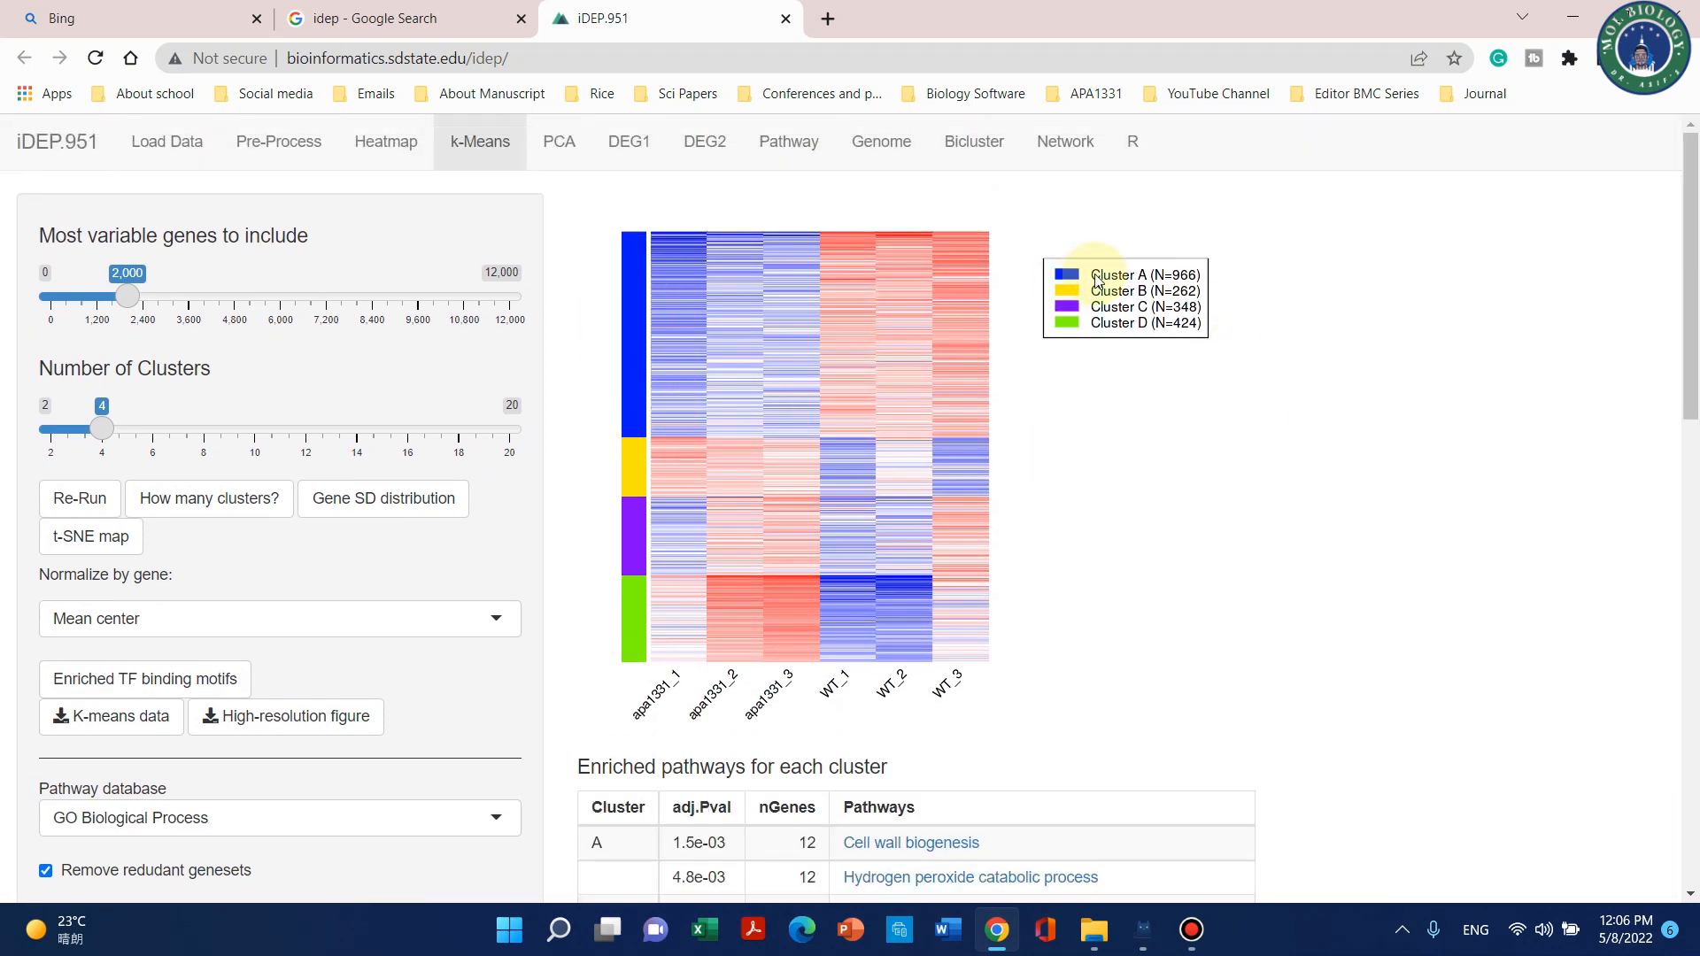
Examine the enriched GO Biological Process pathways for each k-means cluster alongside the cluster heatmap.
{"action": "scroll", "coordinate": [699, 620], "scroll_direction": "down", "scroll_amount": 5}
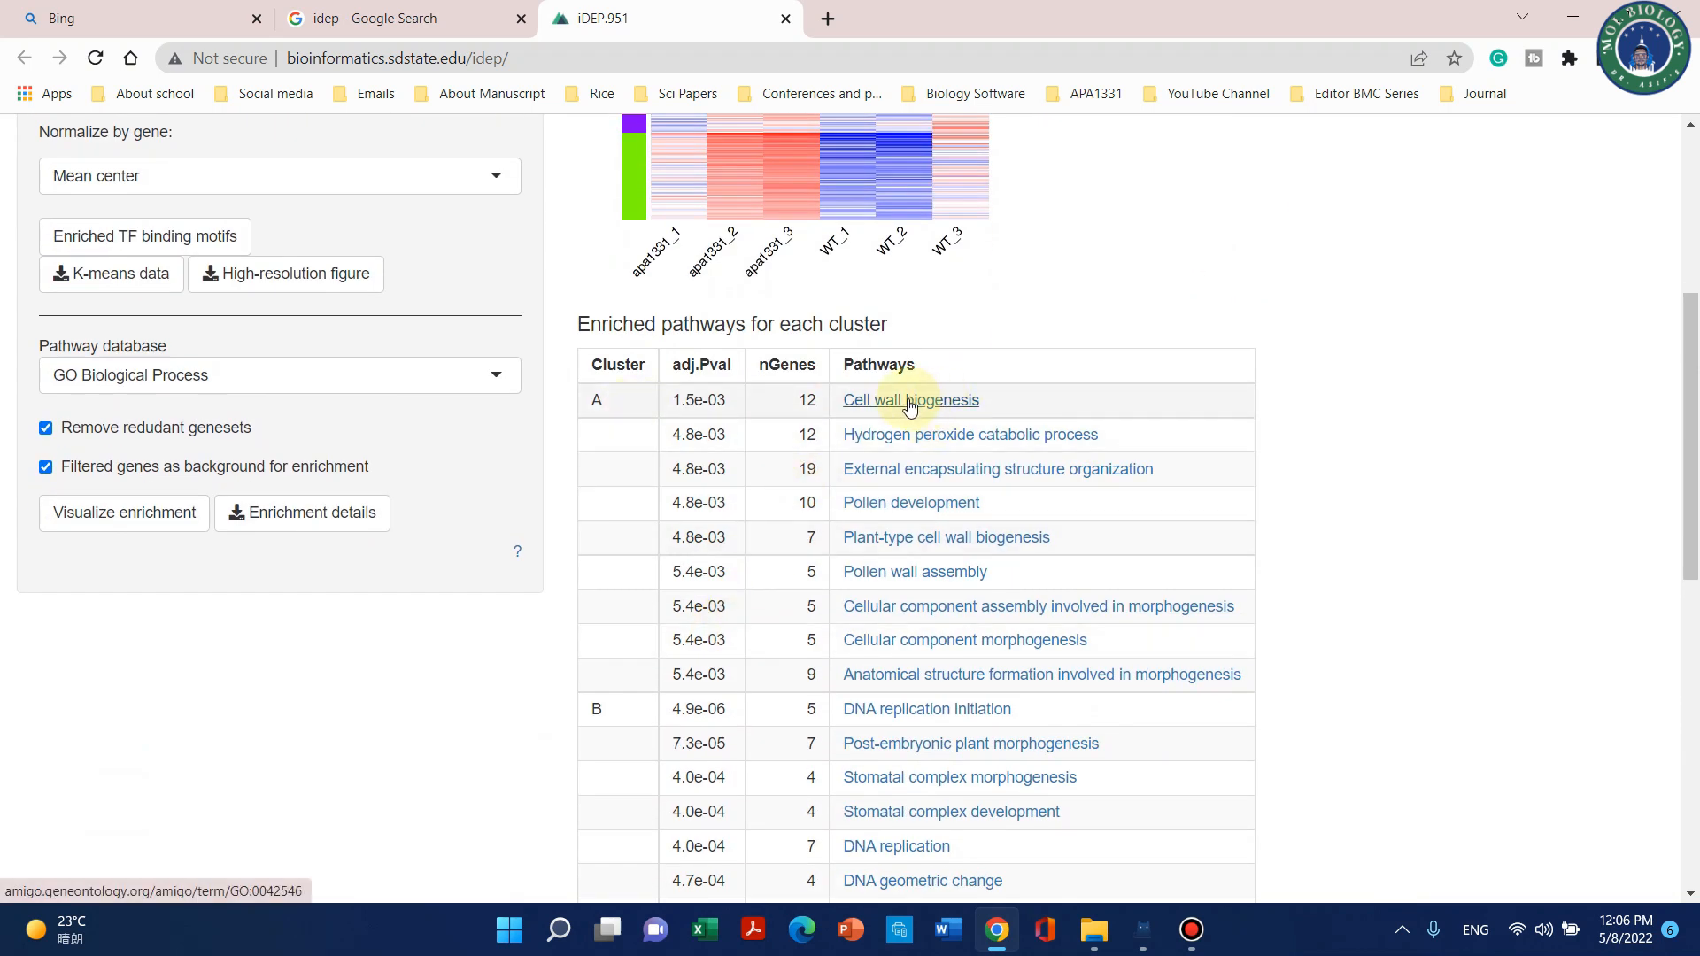
{"action": "scroll", "coordinate": [916, 405], "scroll_direction": "up", "scroll_amount": 5}
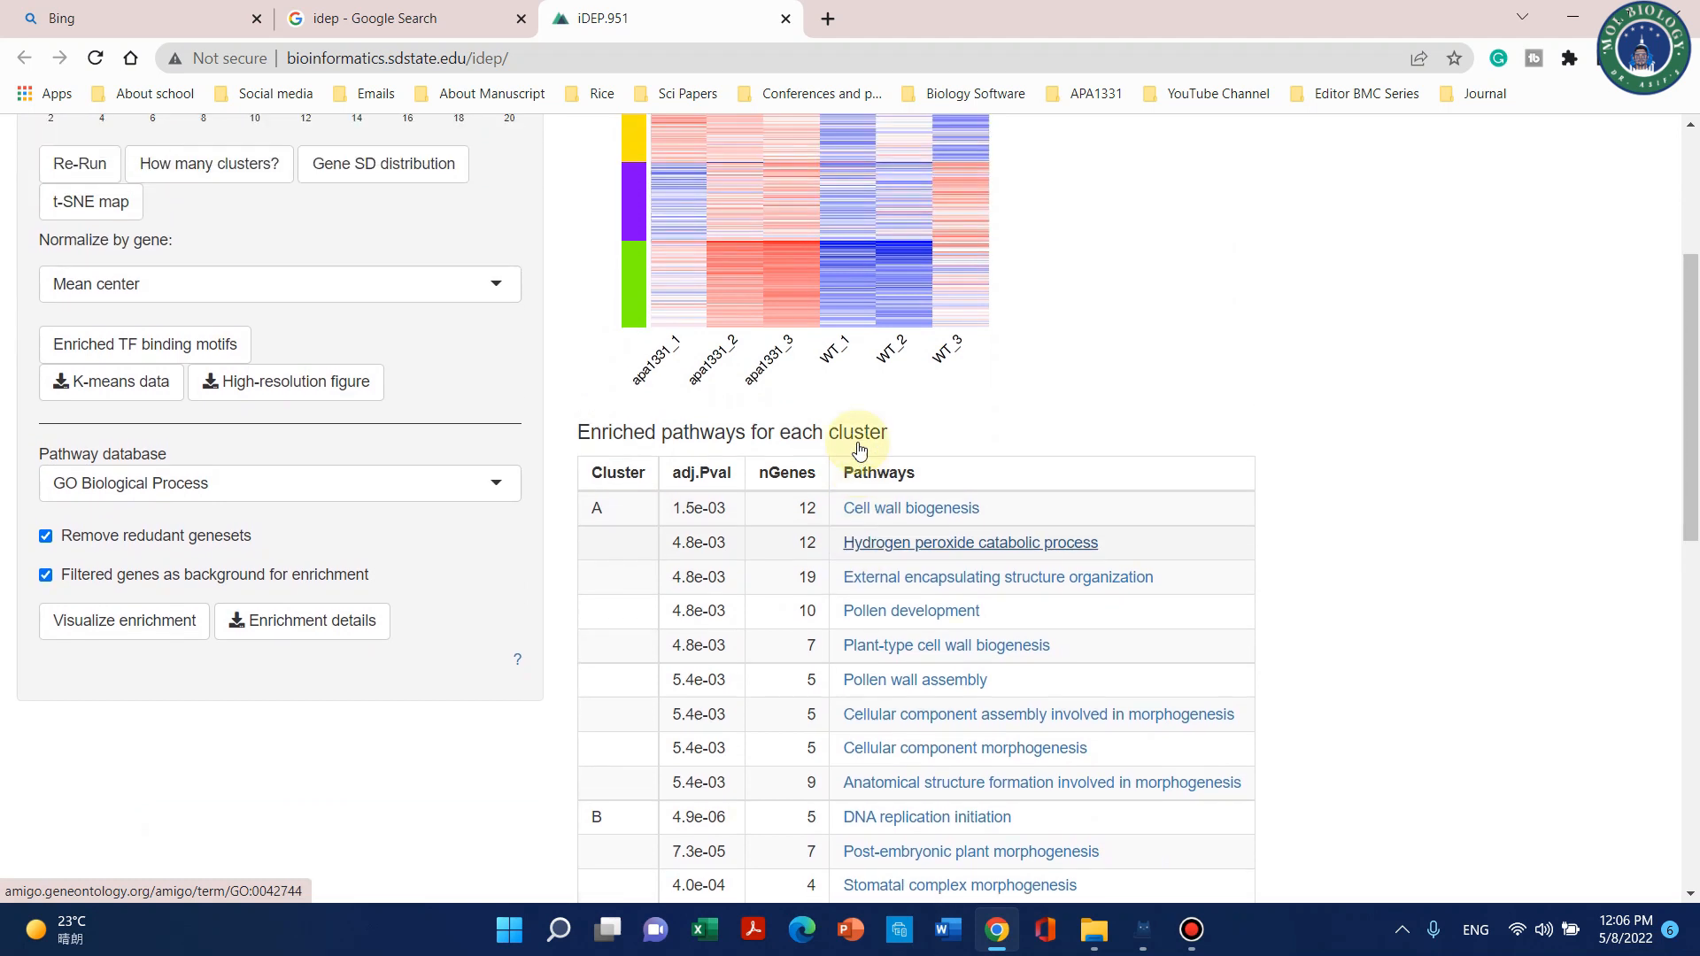
{"action": "scroll", "coordinate": [788, 345], "scroll_direction": "down", "scroll_amount": 1}
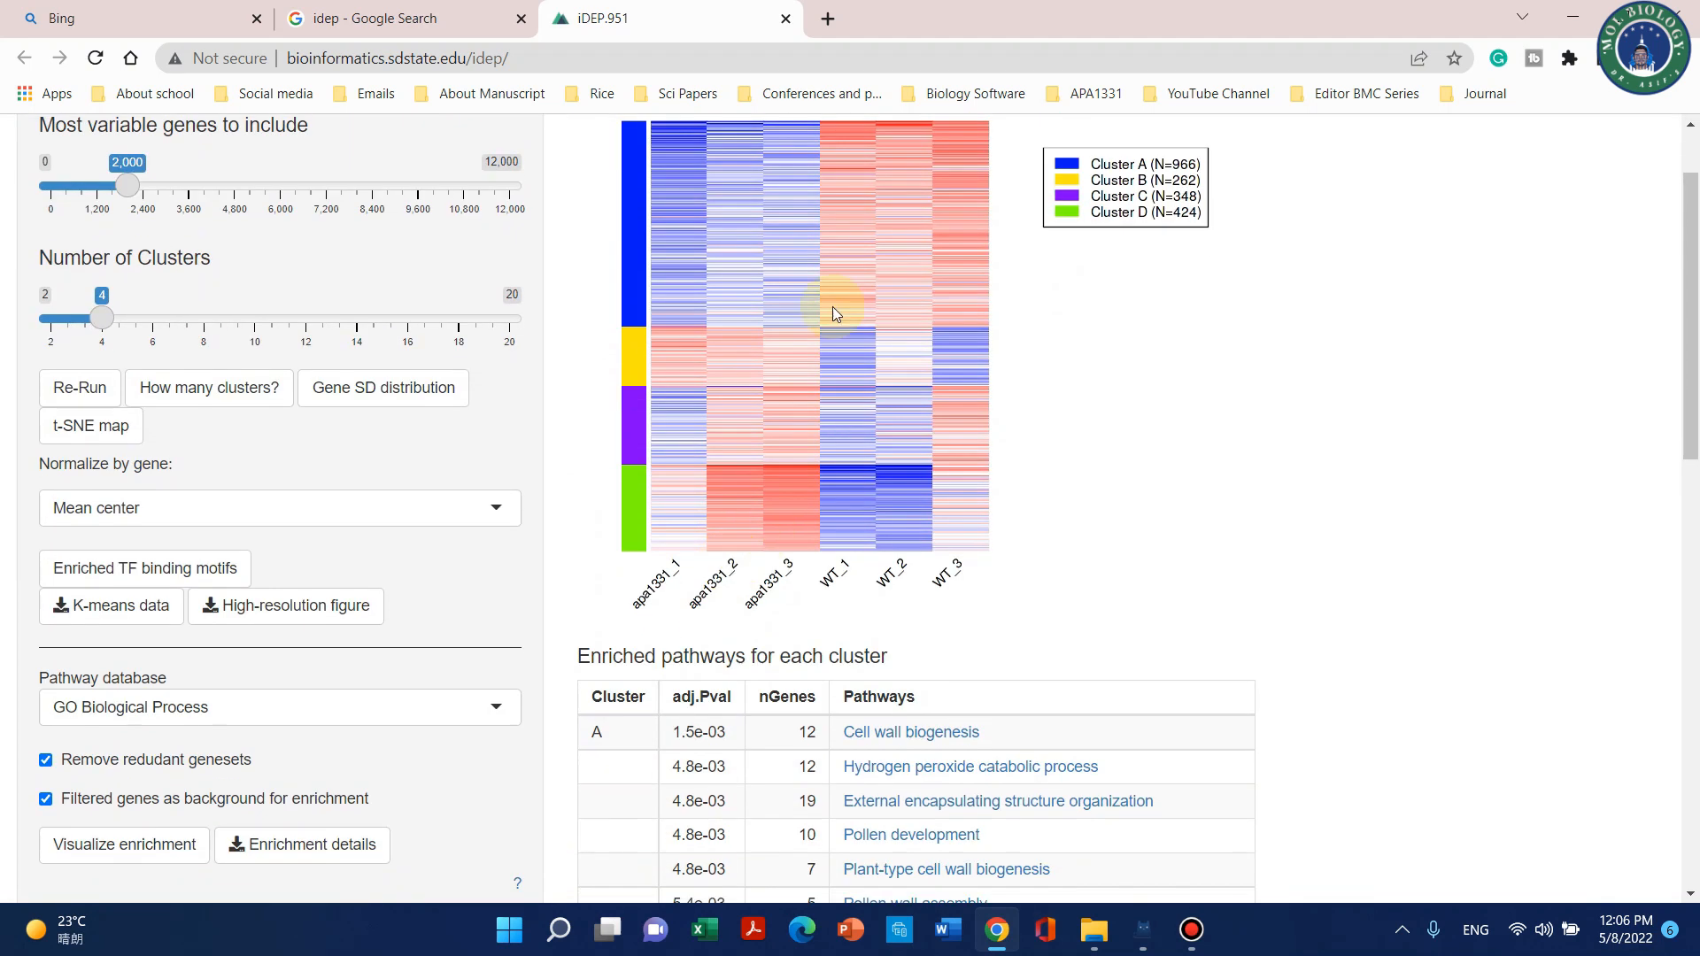
{"action": "scroll", "coordinate": [767, 358], "scroll_direction": "up", "scroll_amount": 1}
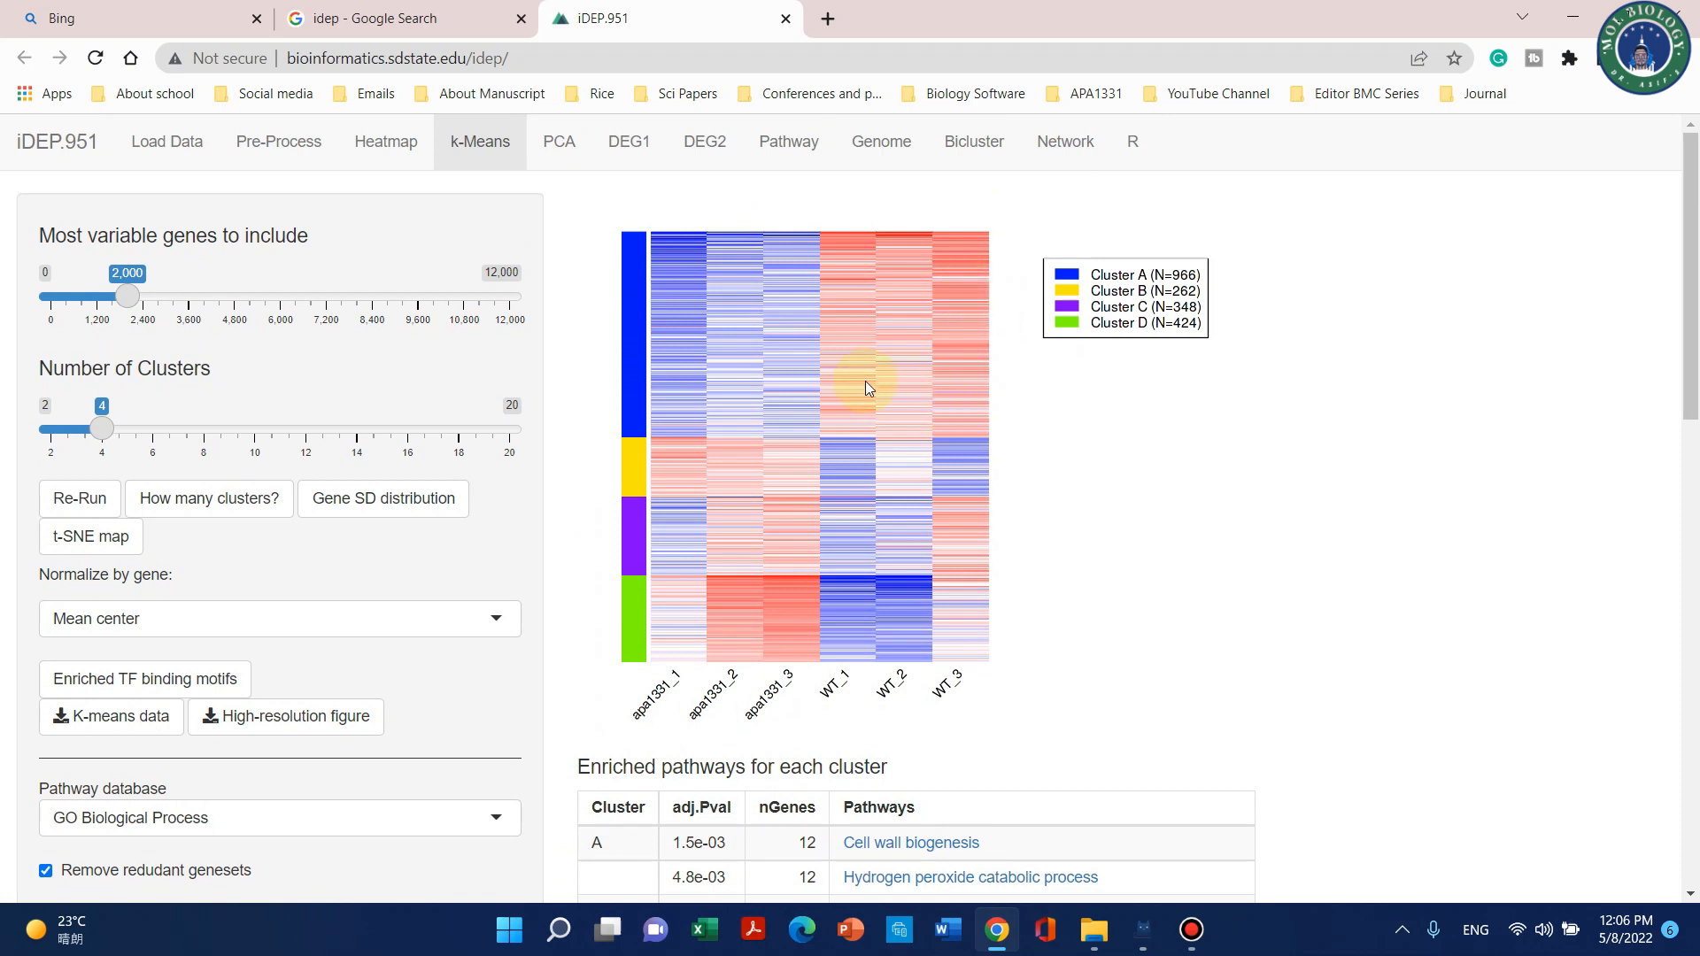
{"action": "scroll", "coordinate": [425, 491], "scroll_direction": "down", "scroll_amount": 2}
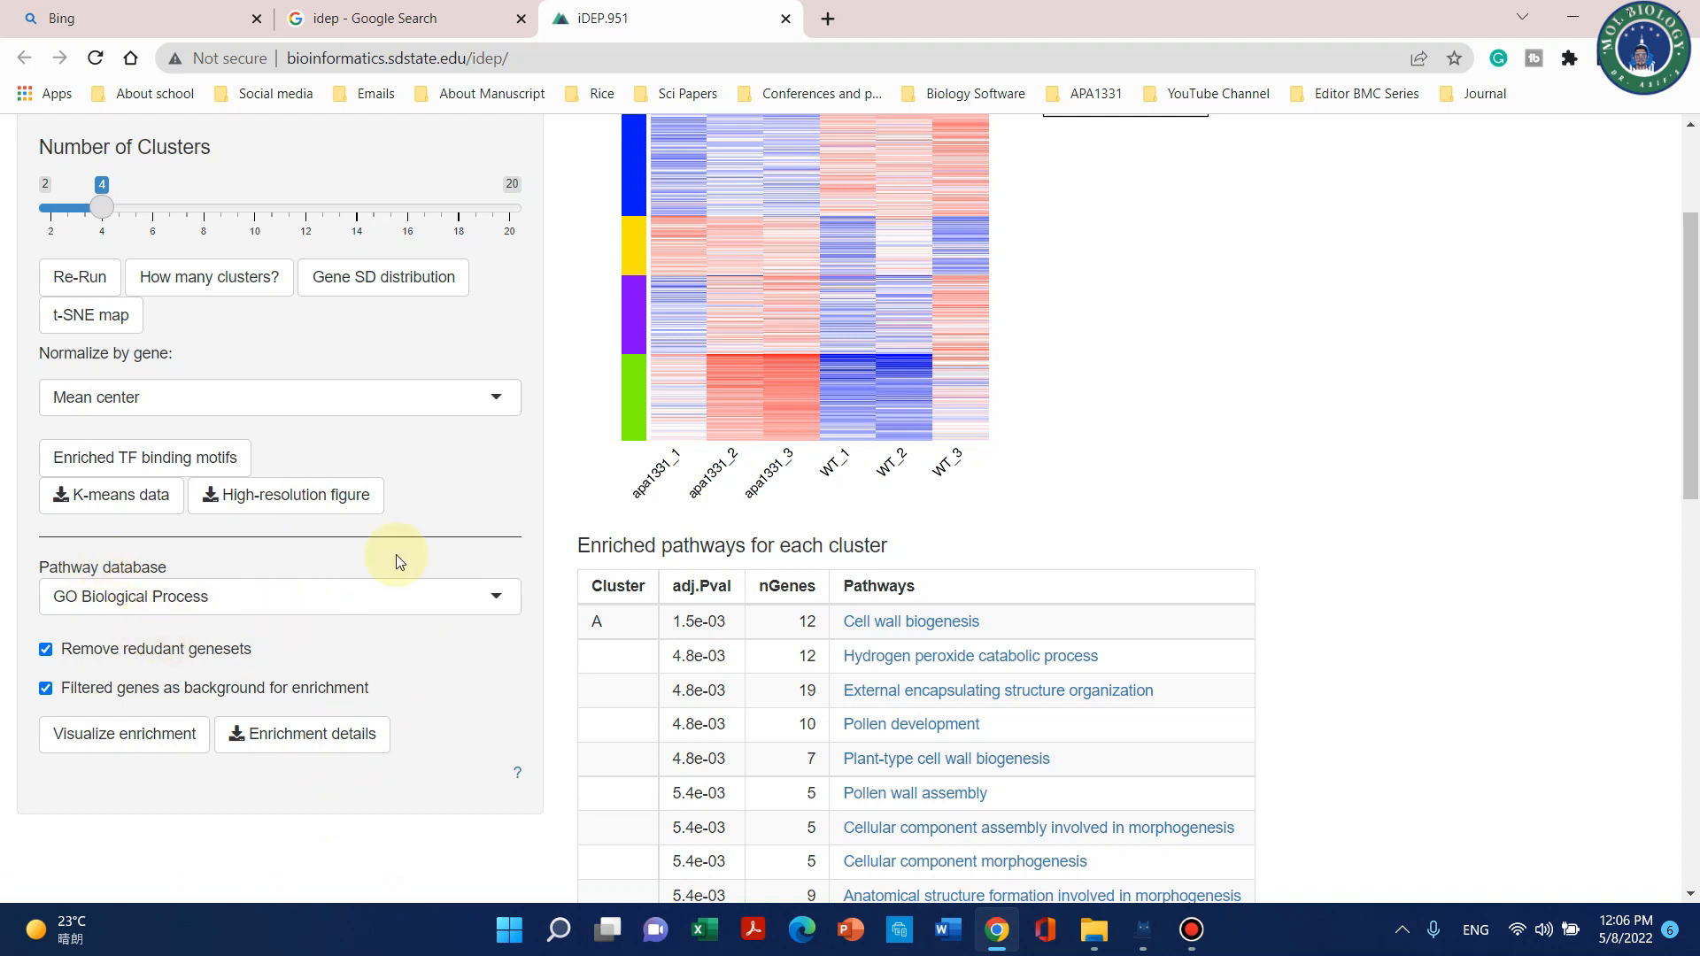
{"action": "scroll", "coordinate": [1000, 354], "scroll_direction": "up", "scroll_amount": 1}
{"action": "scroll", "coordinate": [886, 442], "scroll_direction": "up", "scroll_amount": 1}
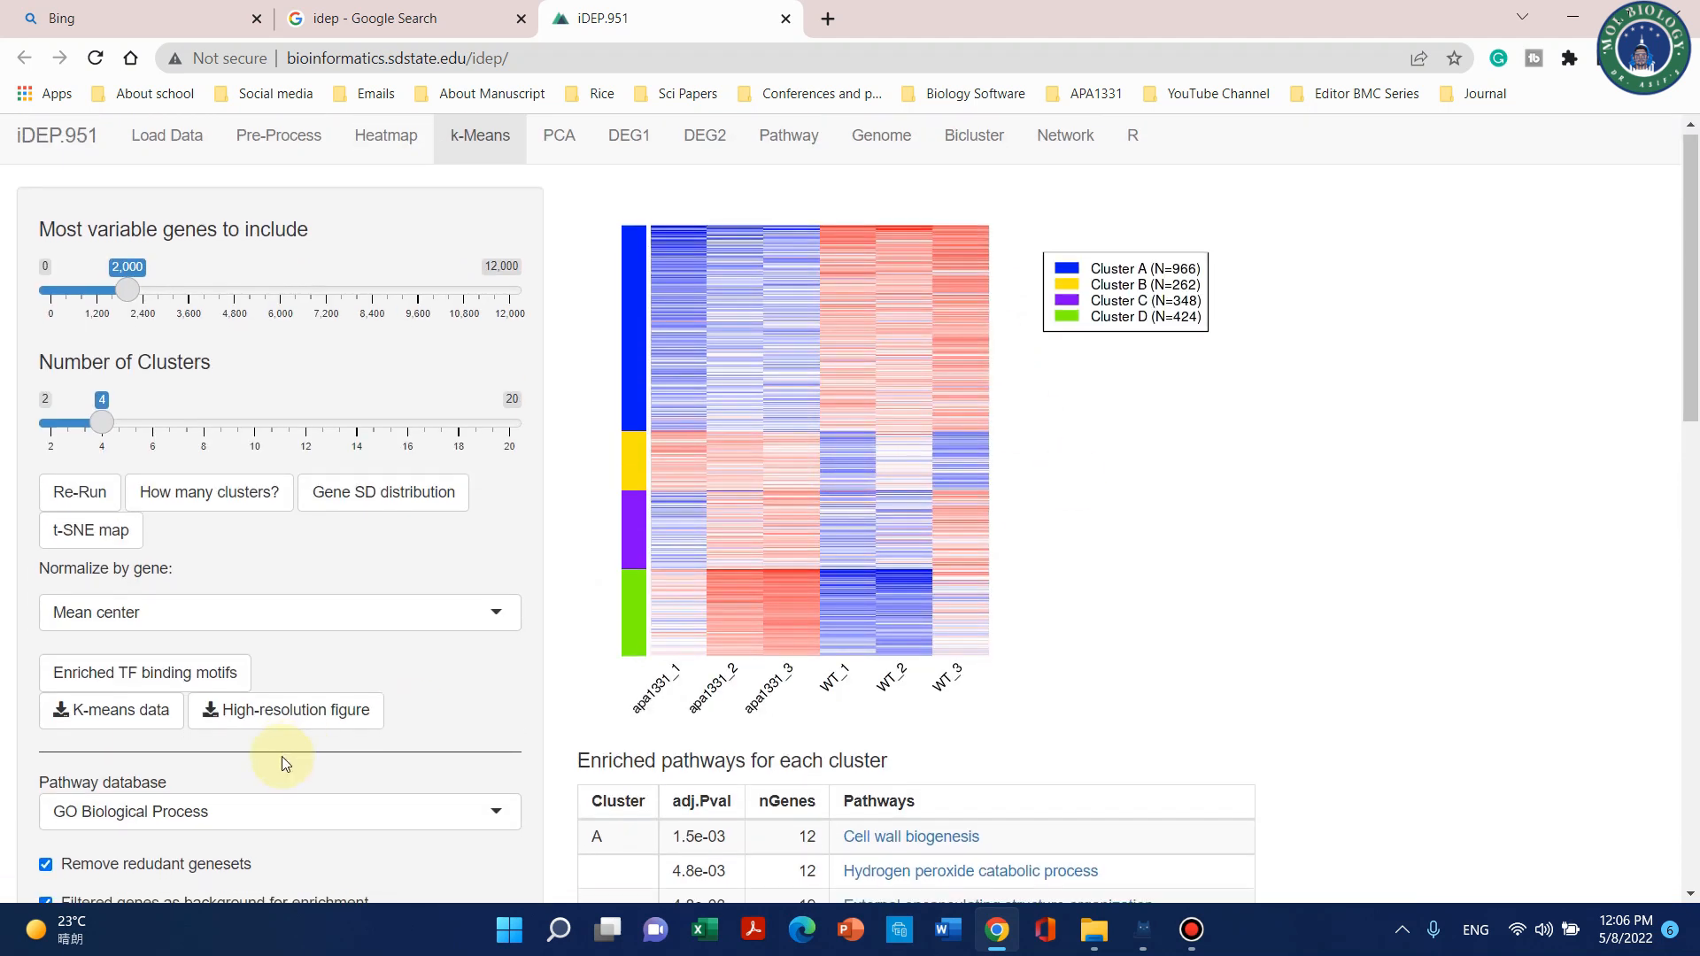
Switch the pathway database to GO Cellular Component and look through the enriched pathways for each cluster.
{"action": "scroll", "coordinate": [204, 722], "scroll_direction": "down", "scroll_amount": 1}
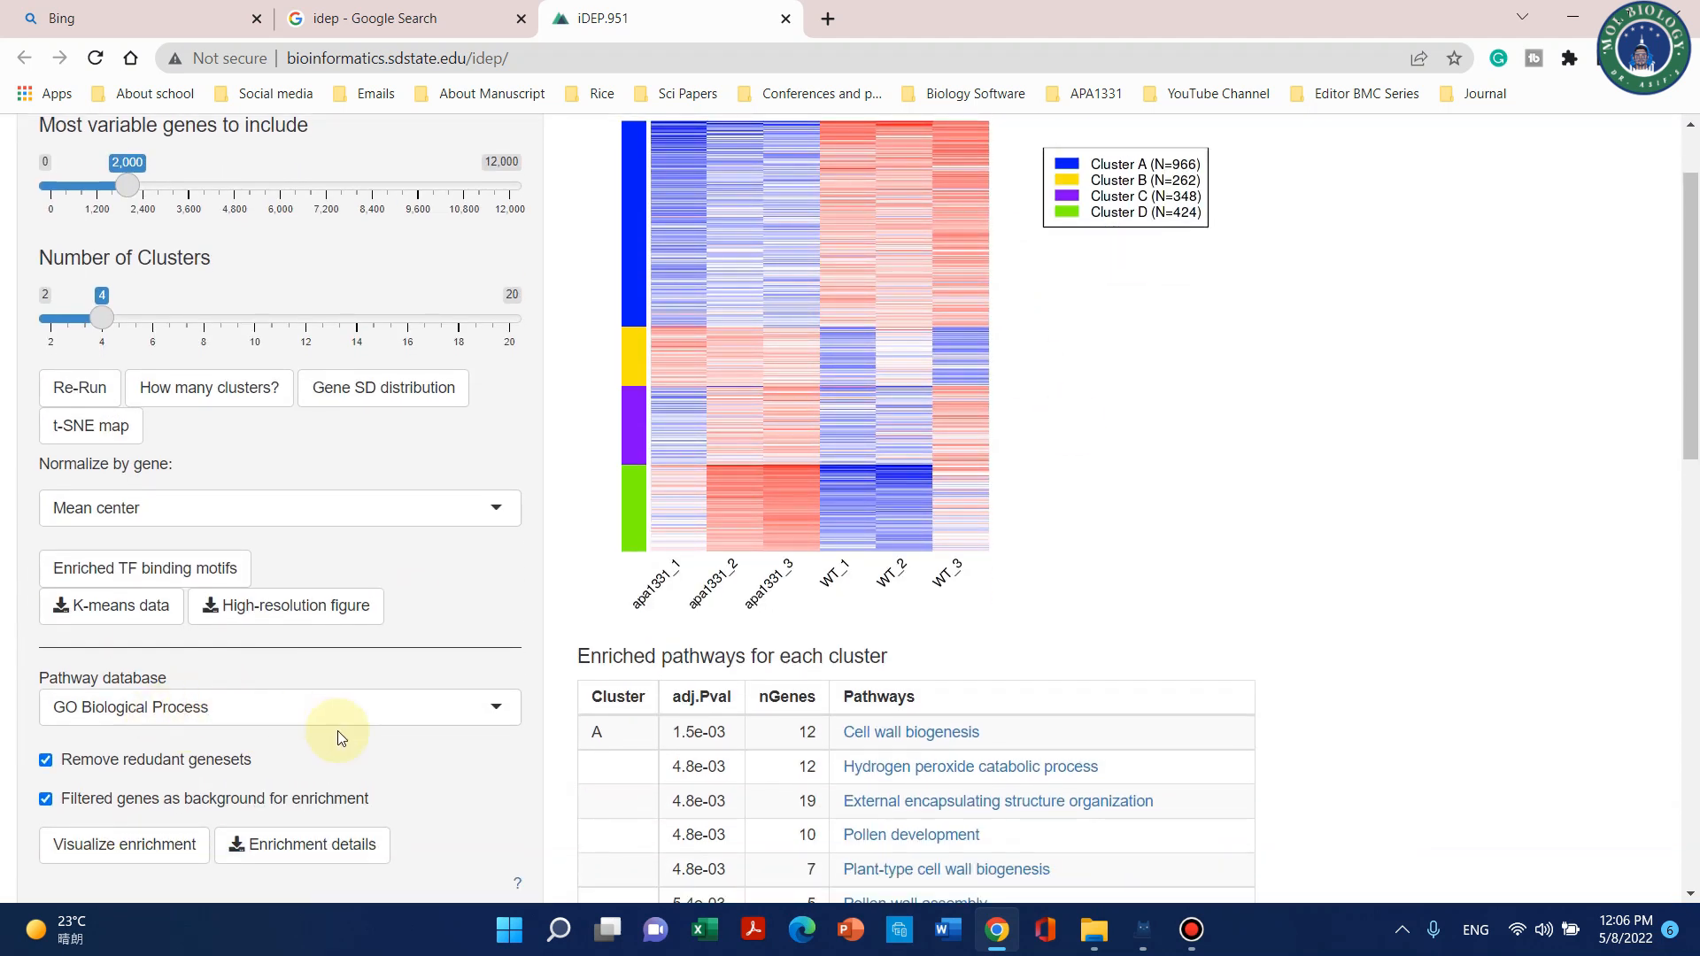
{"action": "left_click", "coordinate": [403, 715]}
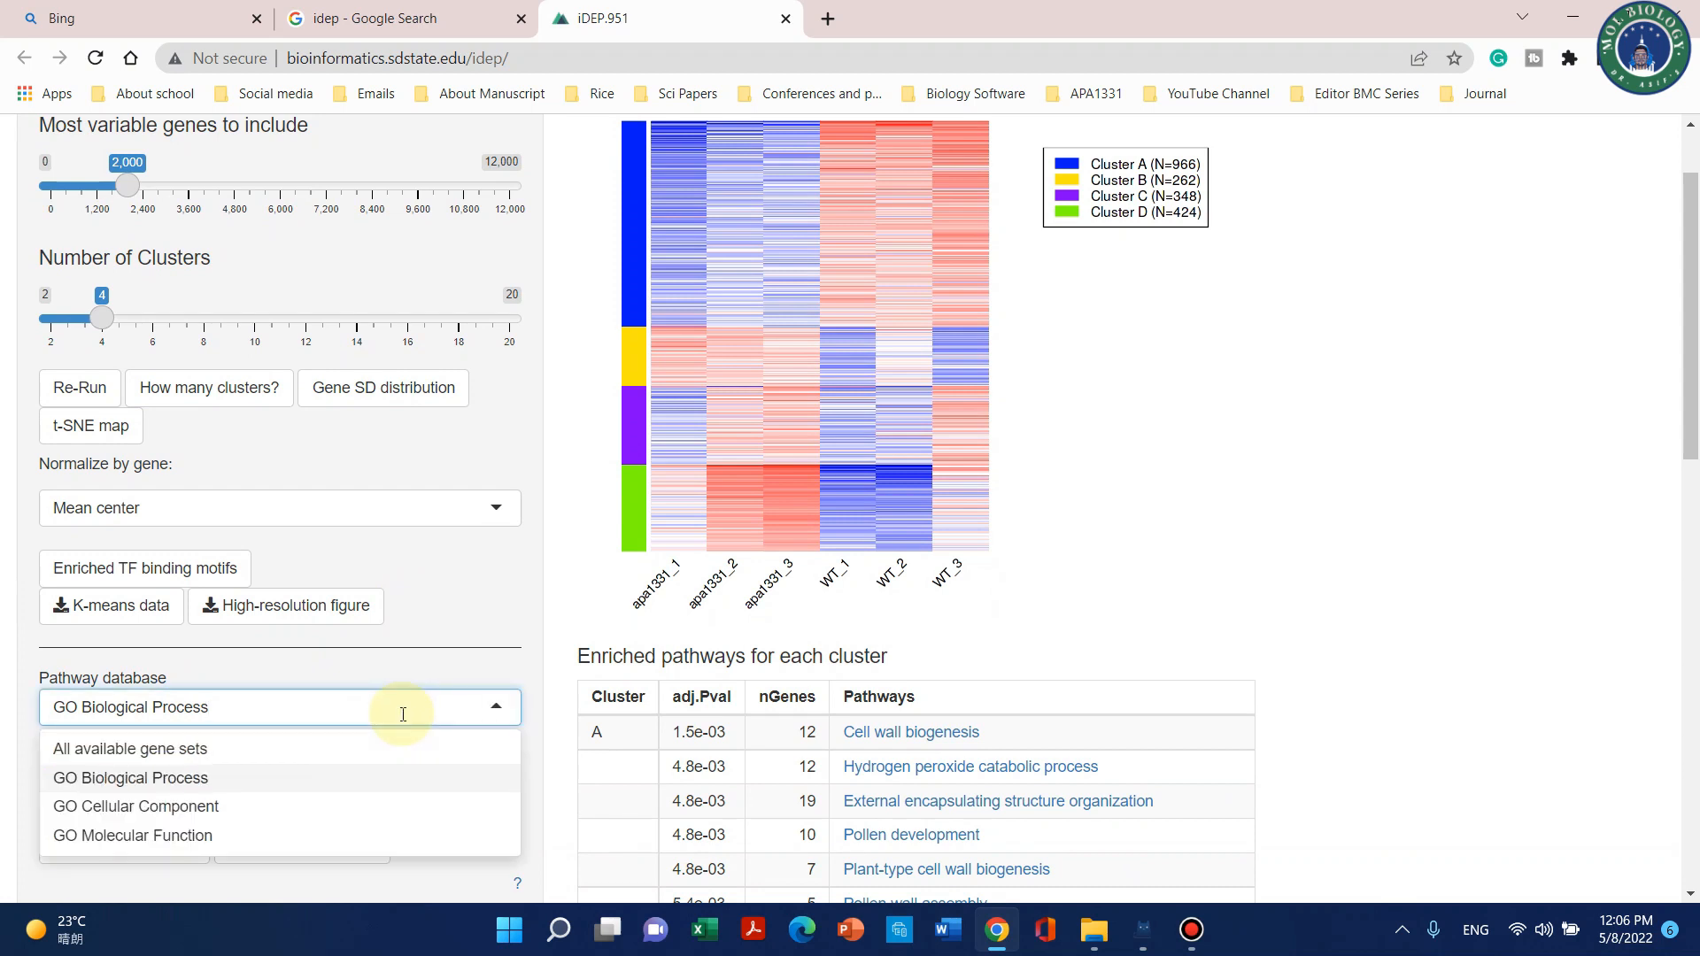
{"action": "left_click", "coordinate": [248, 816]}
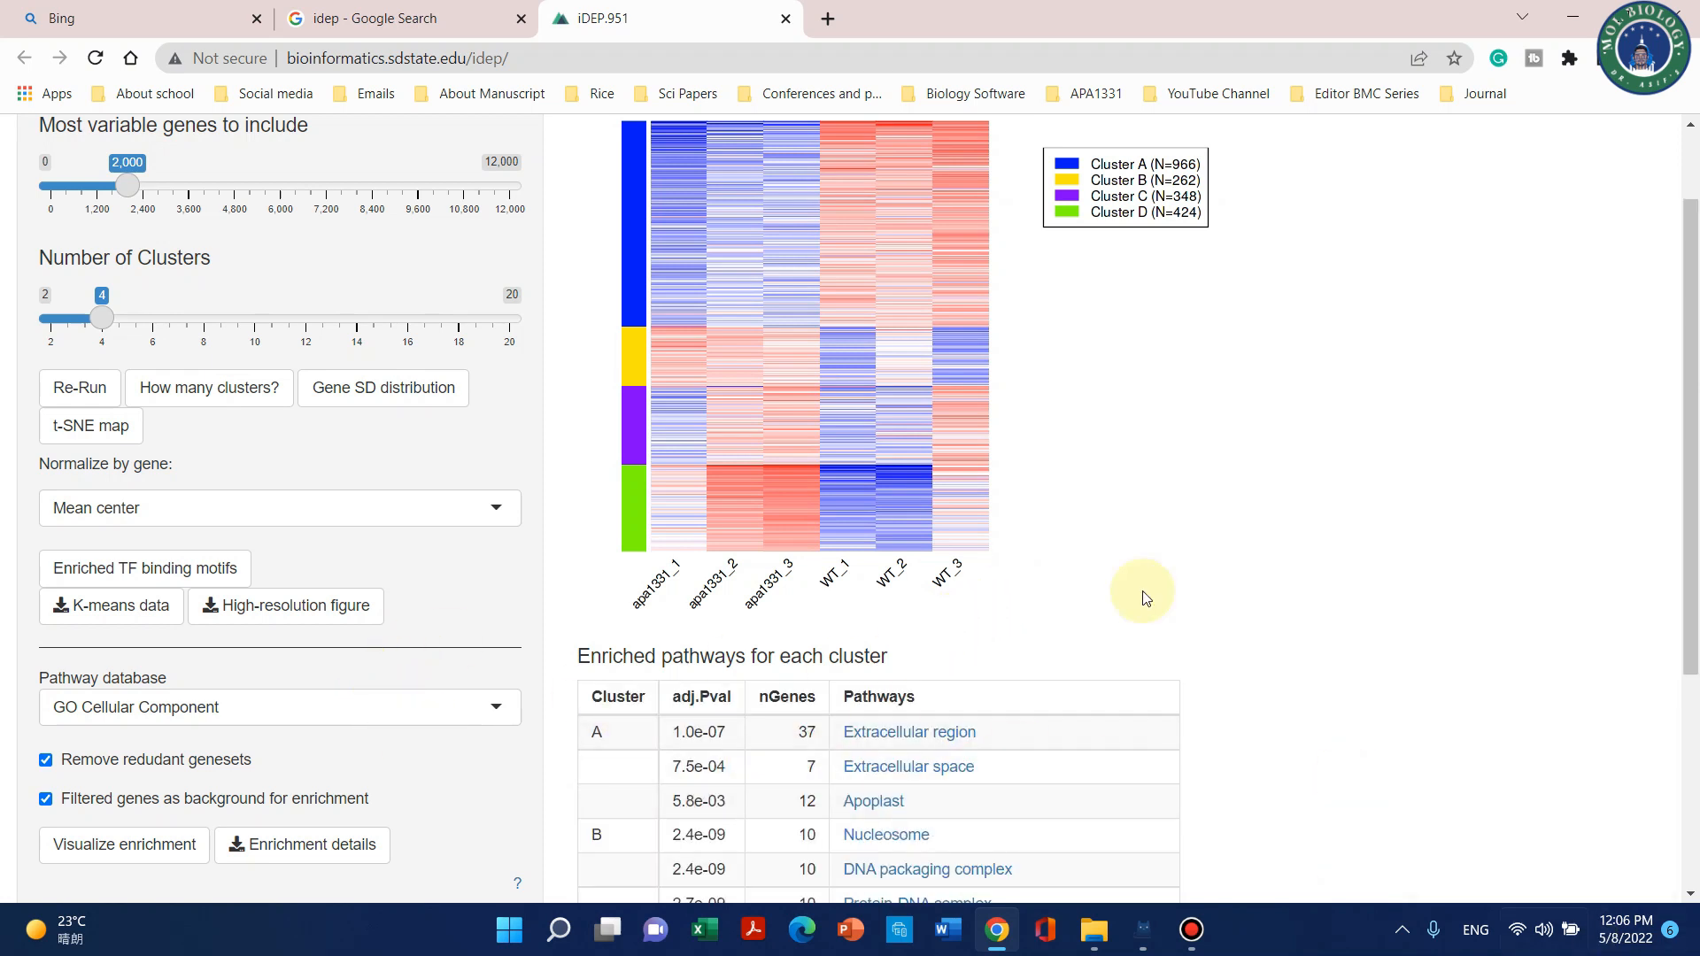
{"action": "scroll", "coordinate": [1138, 588], "scroll_direction": "down", "scroll_amount": 4}
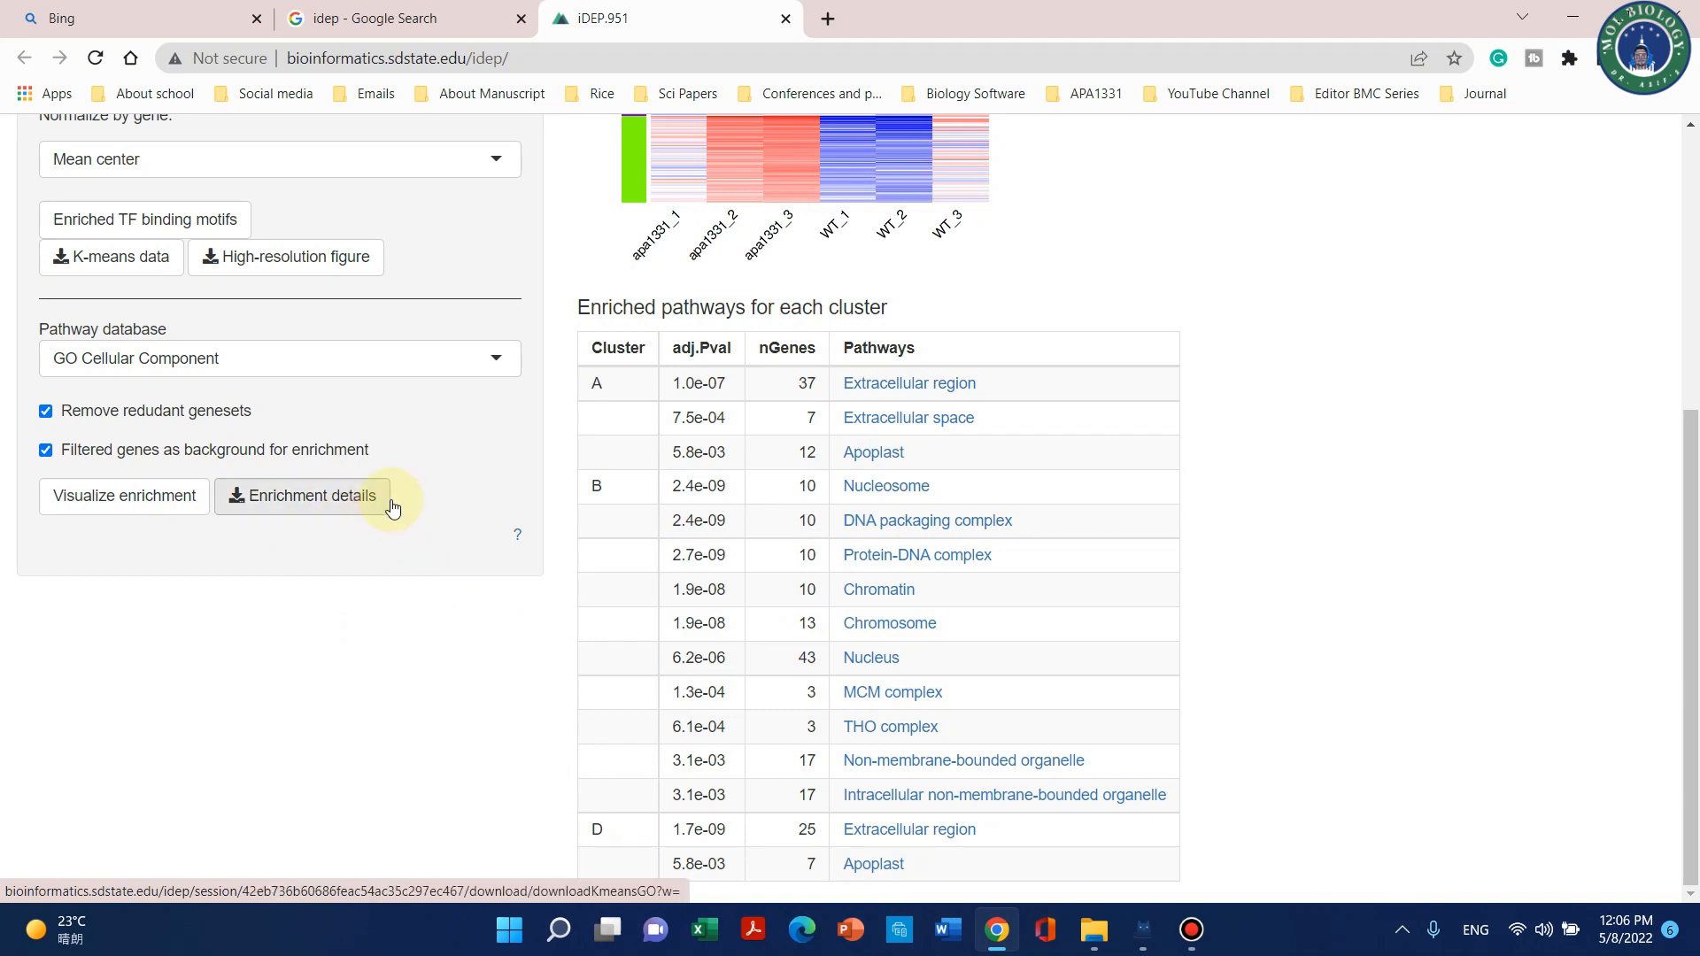
Switch the pathway database to GO Molecular Function and look through the enriched pathways for each cluster.
{"action": "scroll", "coordinate": [461, 602], "scroll_direction": "up", "scroll_amount": 3}
{"action": "left_click", "coordinate": [491, 600]}
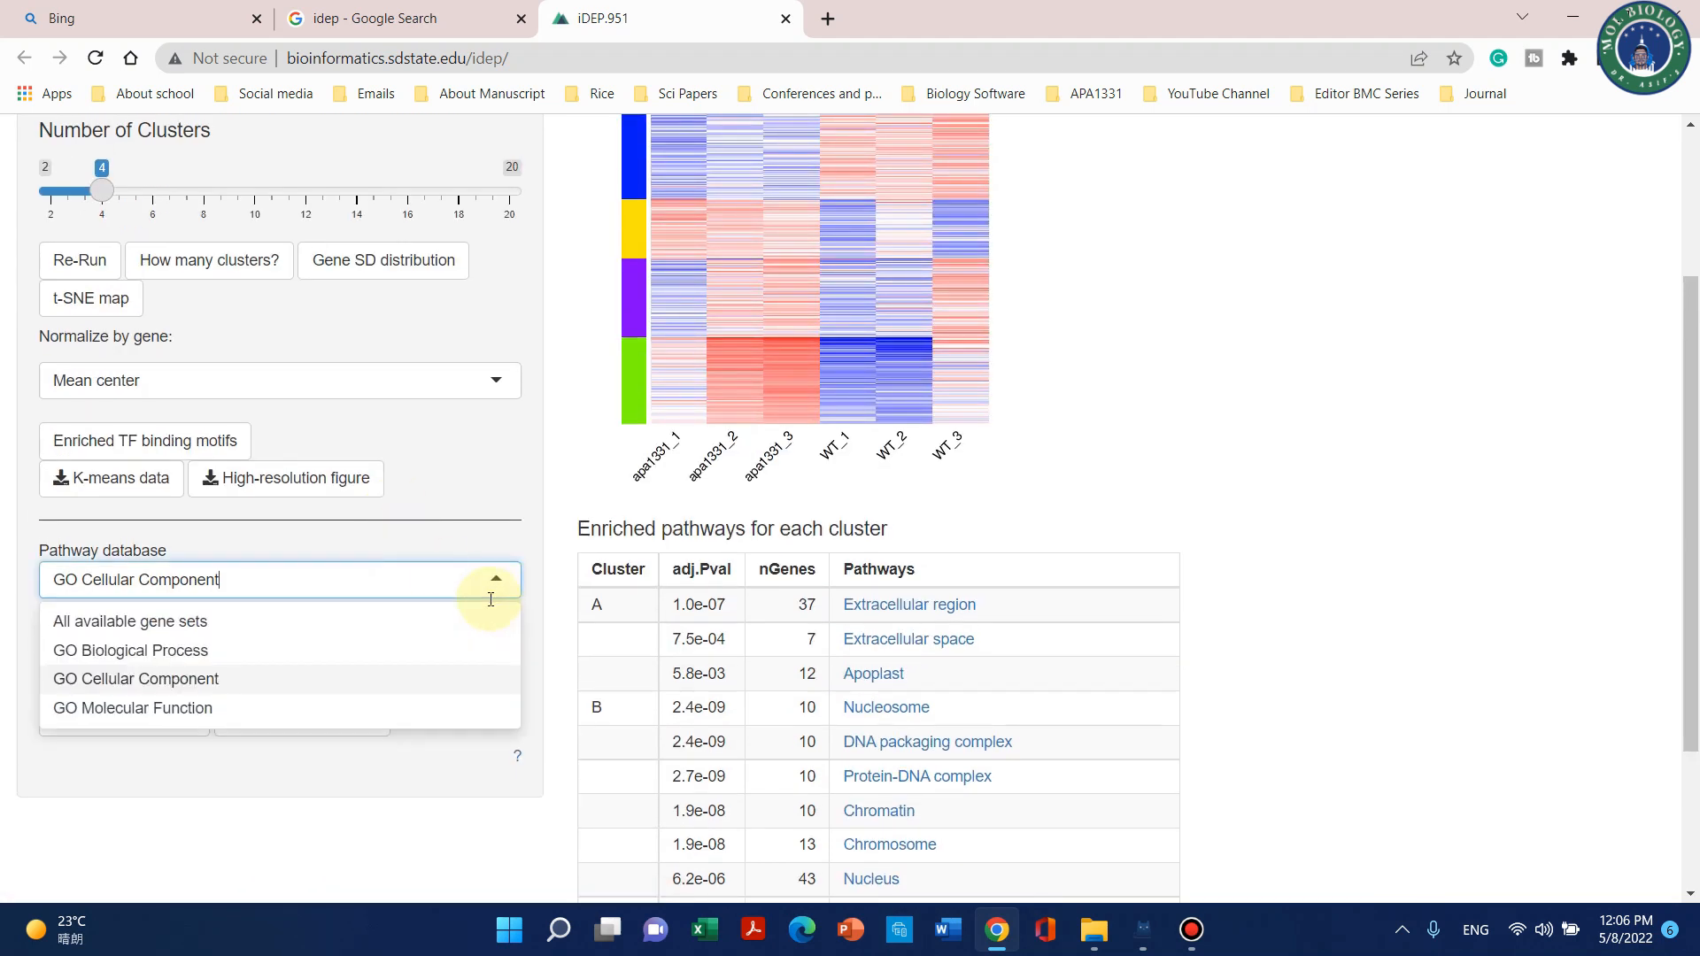
{"action": "left_click", "coordinate": [395, 703]}
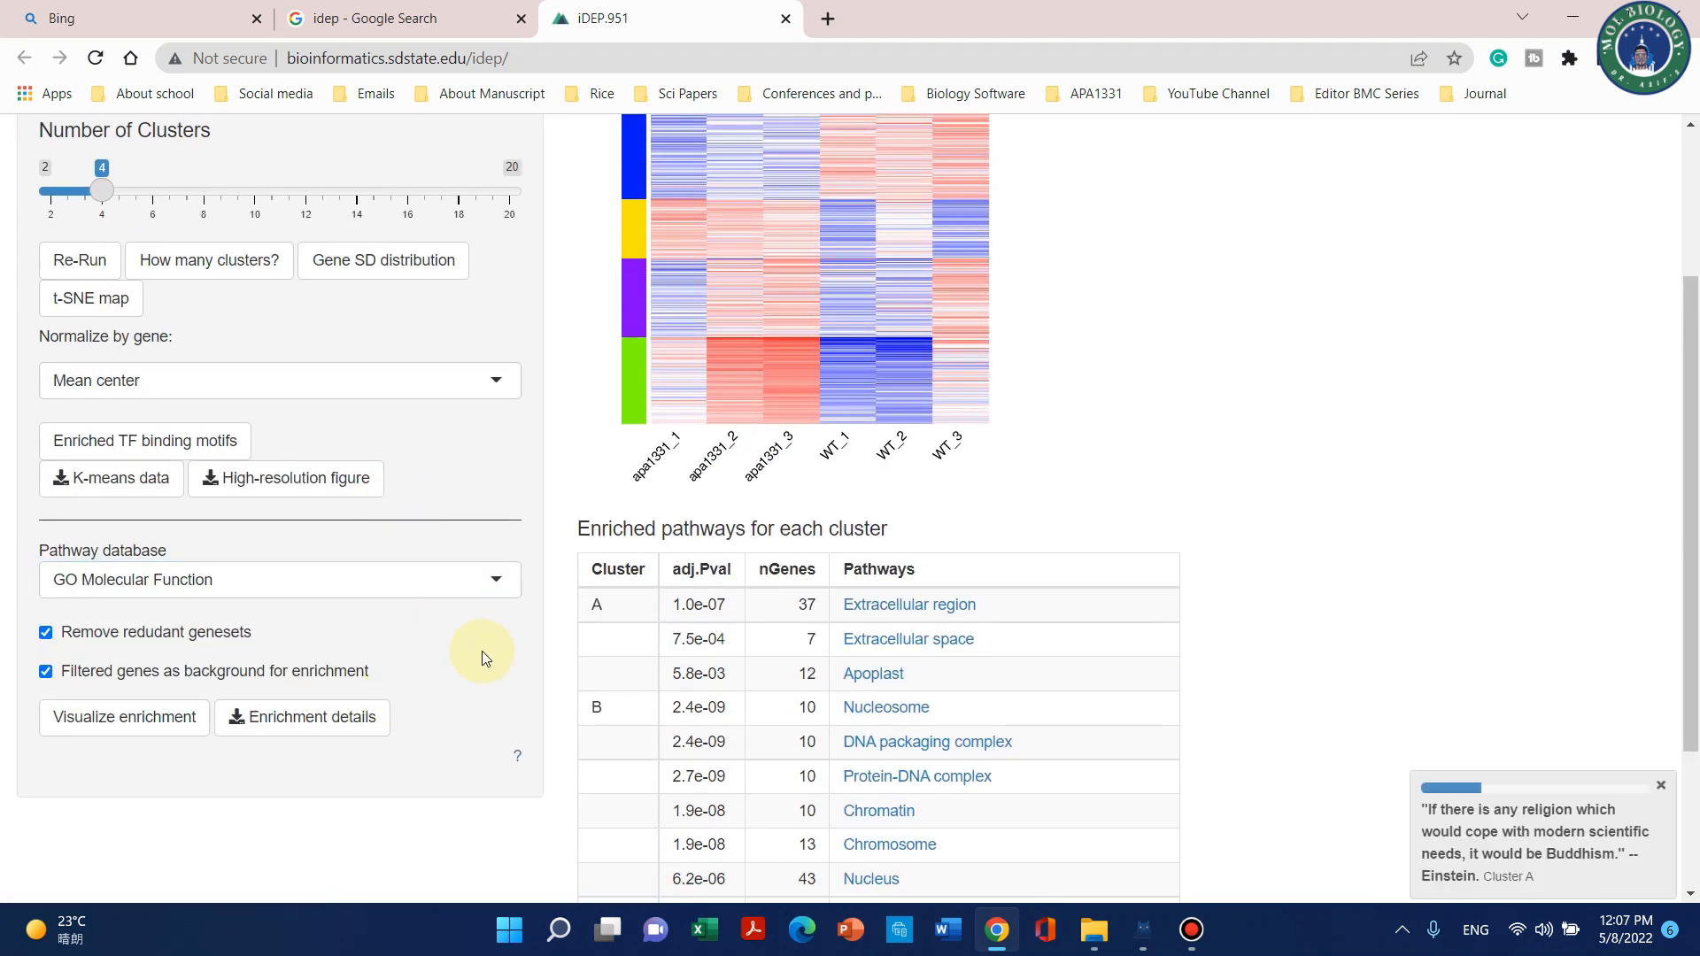
{"action": "scroll", "coordinate": [740, 643], "scroll_direction": "down", "scroll_amount": 5}
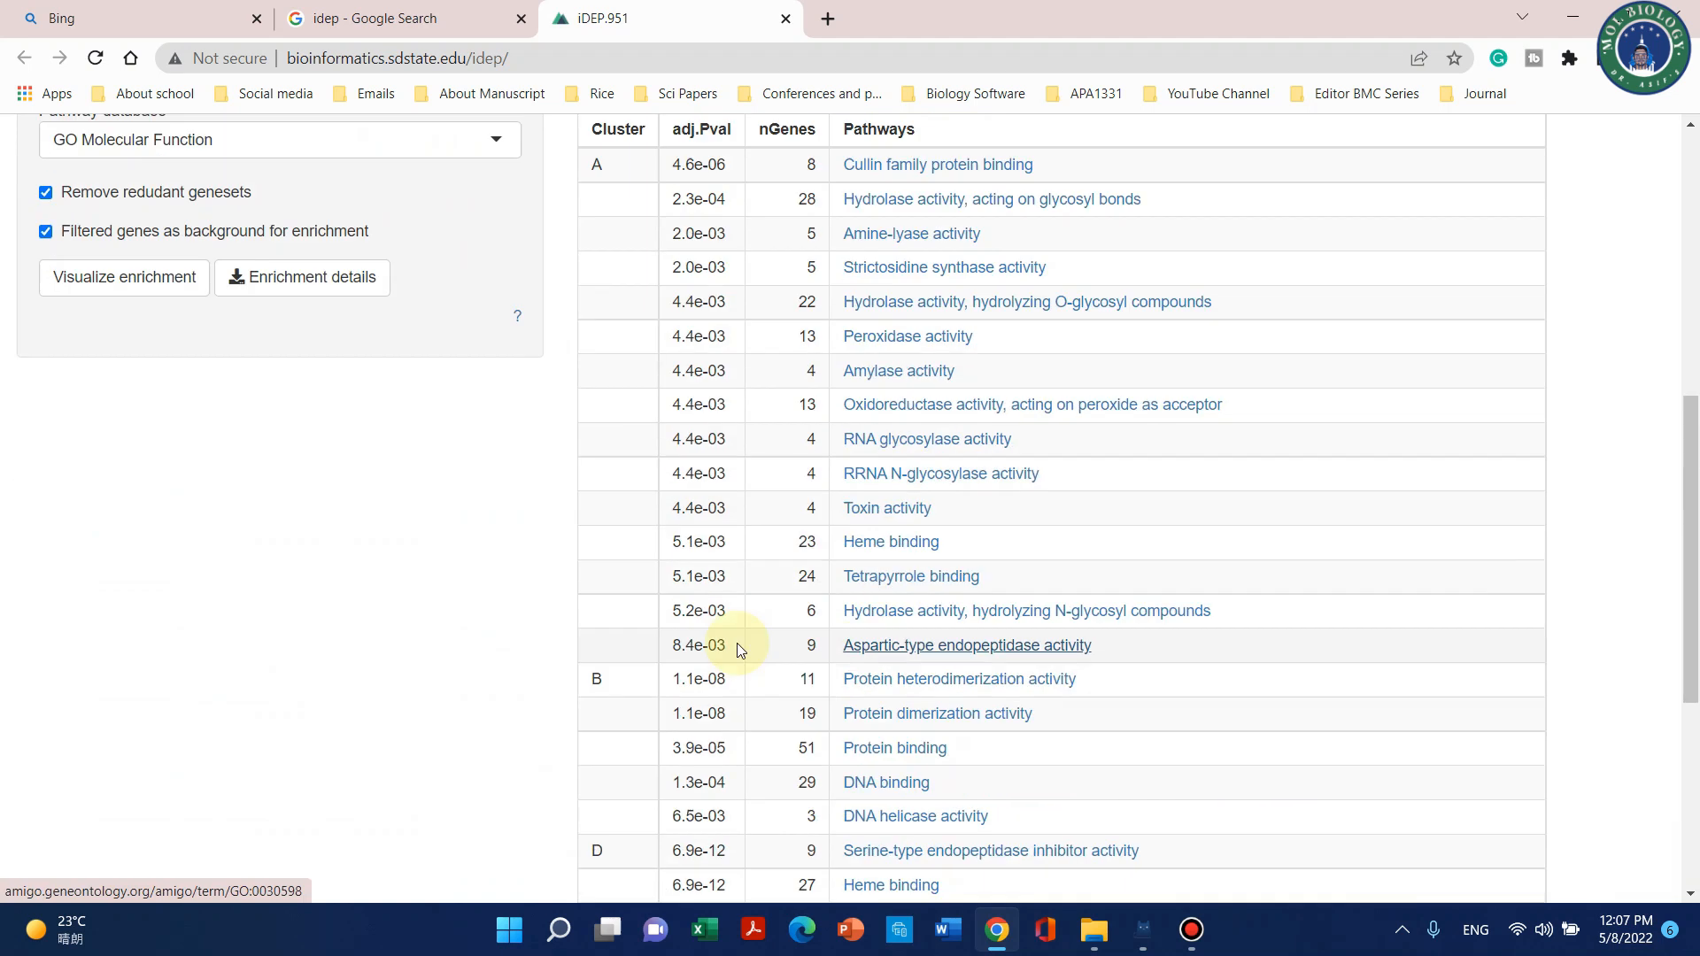
{"action": "scroll", "coordinate": [410, 607], "scroll_direction": "up", "scroll_amount": 6}
{"action": "scroll", "coordinate": [410, 604], "scroll_direction": "up", "scroll_amount": 2}
{"action": "scroll", "coordinate": [410, 596], "scroll_direction": "down", "scroll_amount": 5}
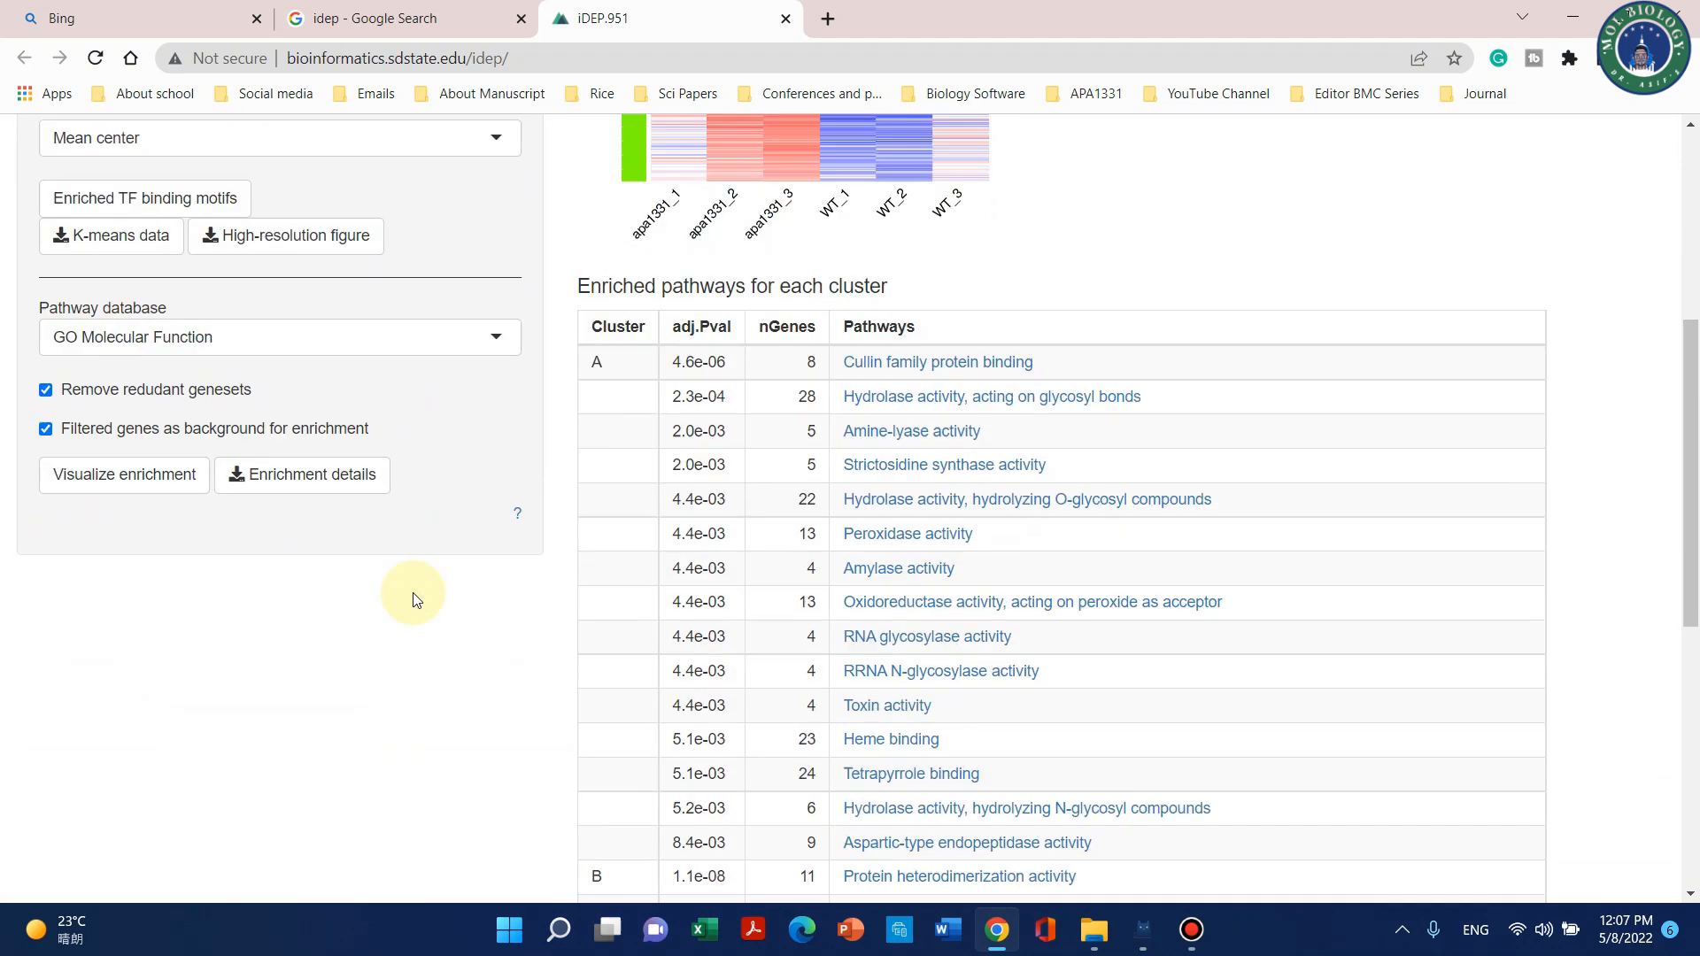
Set the pathway database for the cluster enrichment to "All available gene sets".
{"action": "scroll", "coordinate": [549, 681], "scroll_direction": "up", "scroll_amount": 3}
{"action": "left_click", "coordinate": [501, 599]}
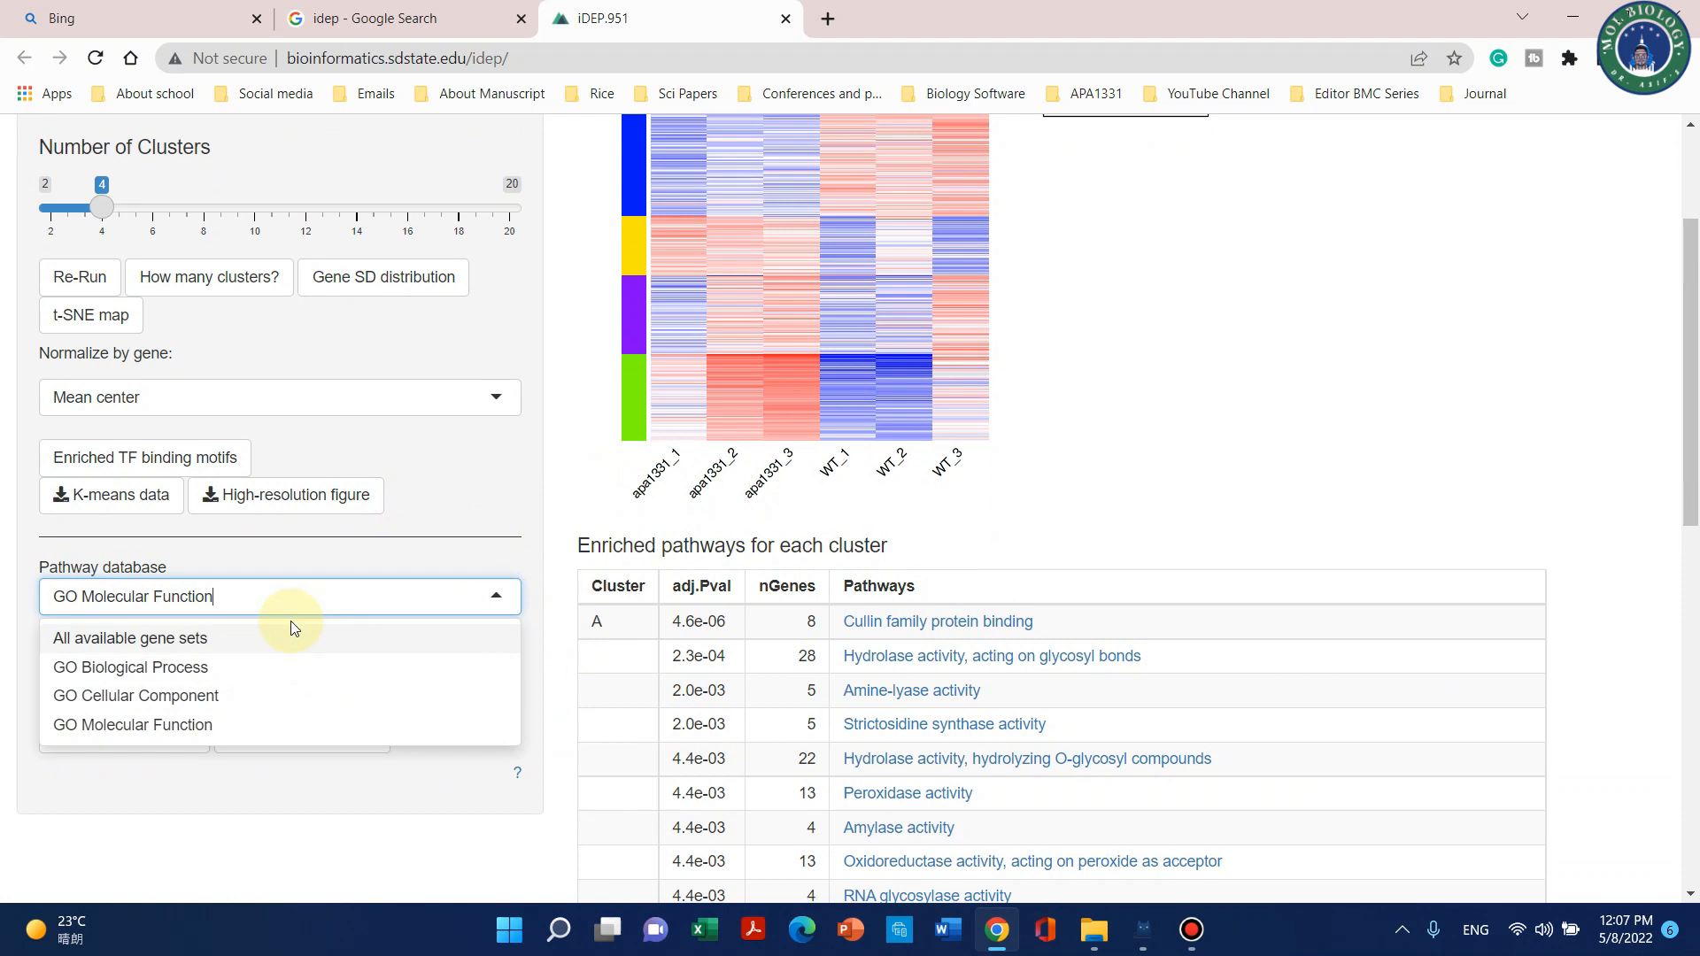
{"action": "left_click", "coordinate": [262, 639]}
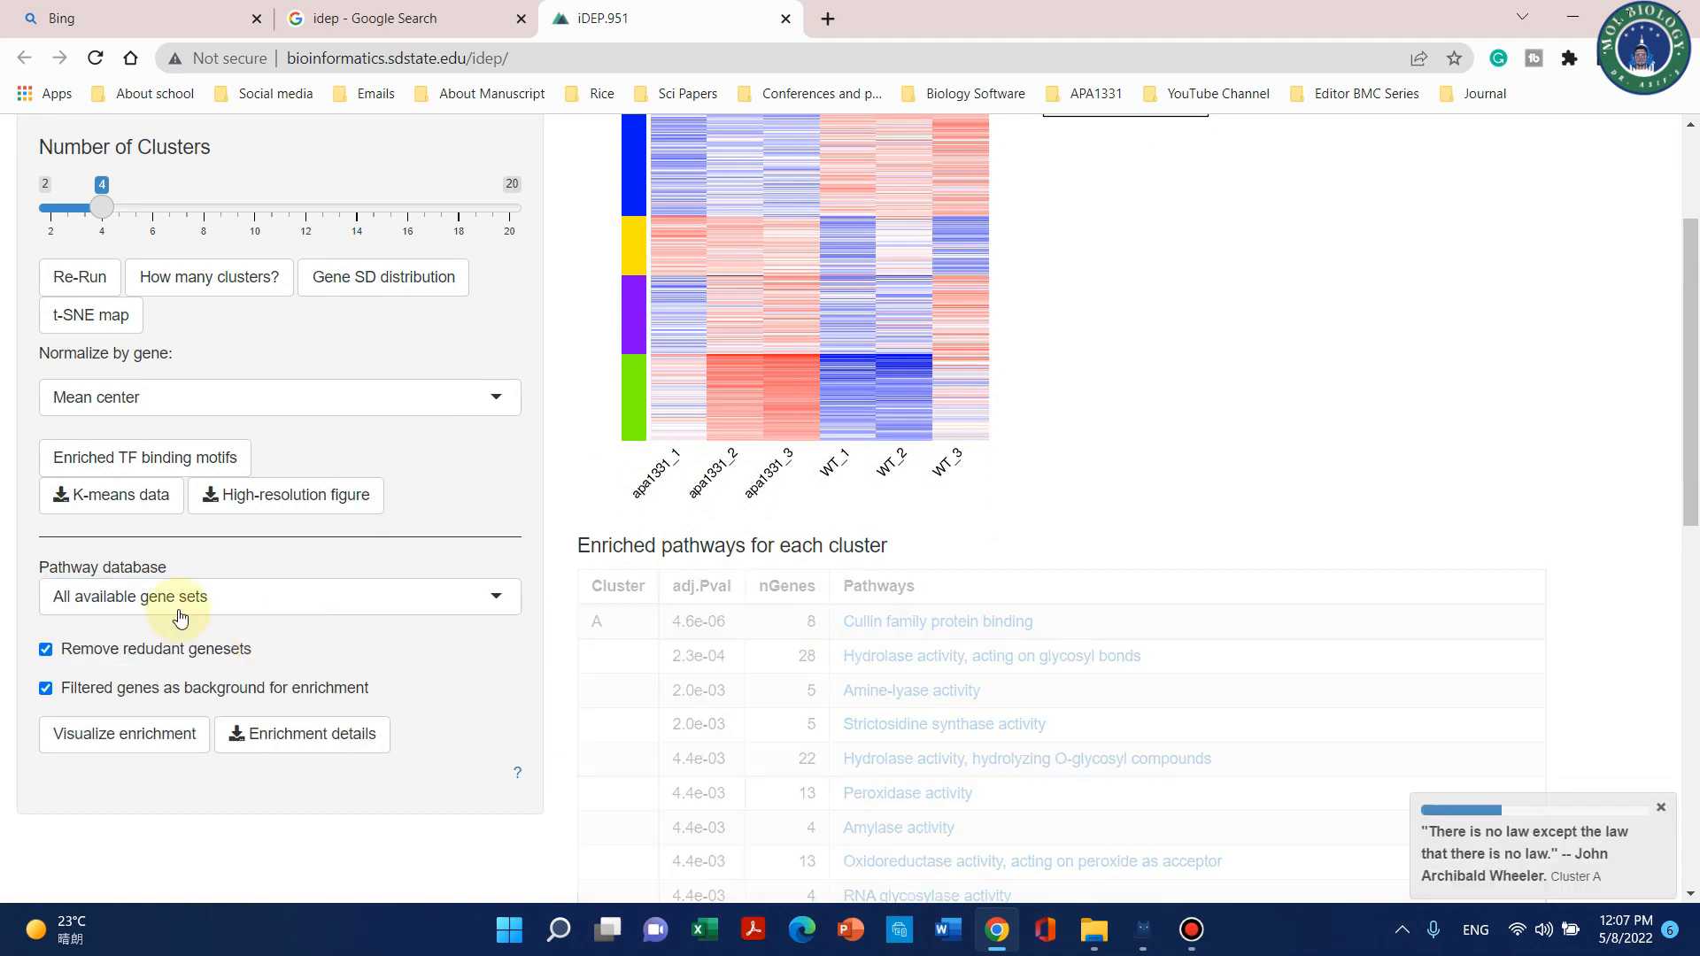
{"action": "scroll", "coordinate": [1195, 582], "scroll_direction": "up", "scroll_amount": 1}
{"action": "scroll", "coordinate": [1195, 581], "scroll_direction": "up", "scroll_amount": 2}
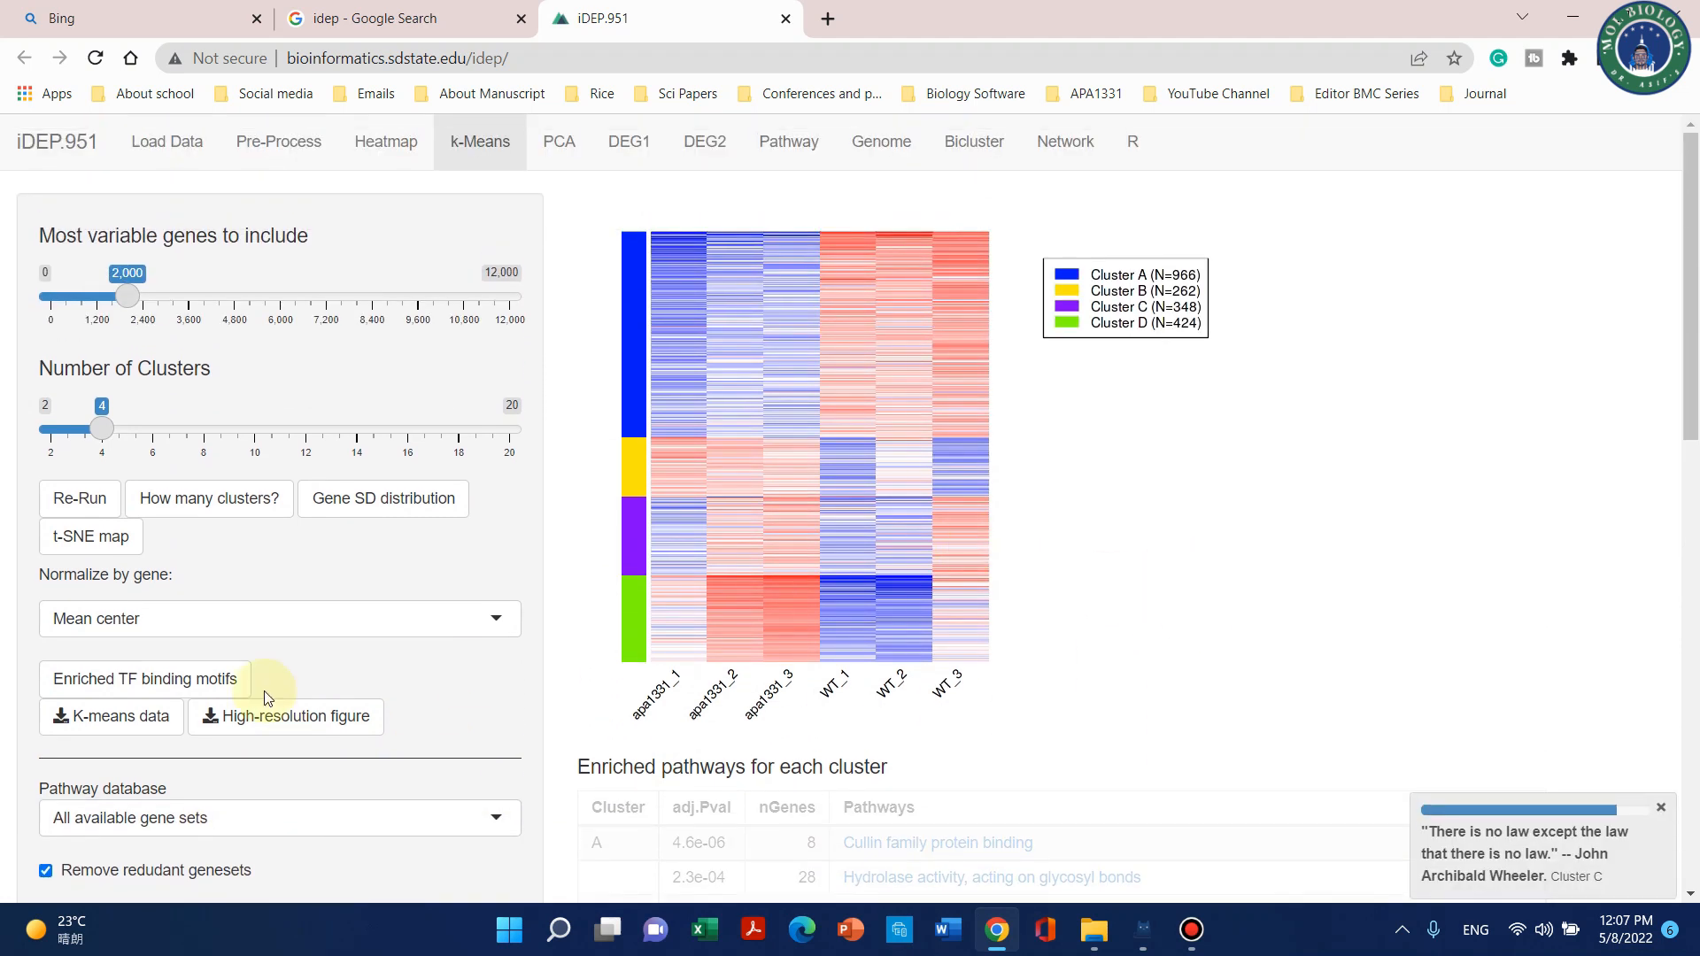
Review the available pathway databases and the k-means enrichment results without changing the selected database.
{"action": "left_click", "coordinate": [424, 822]}
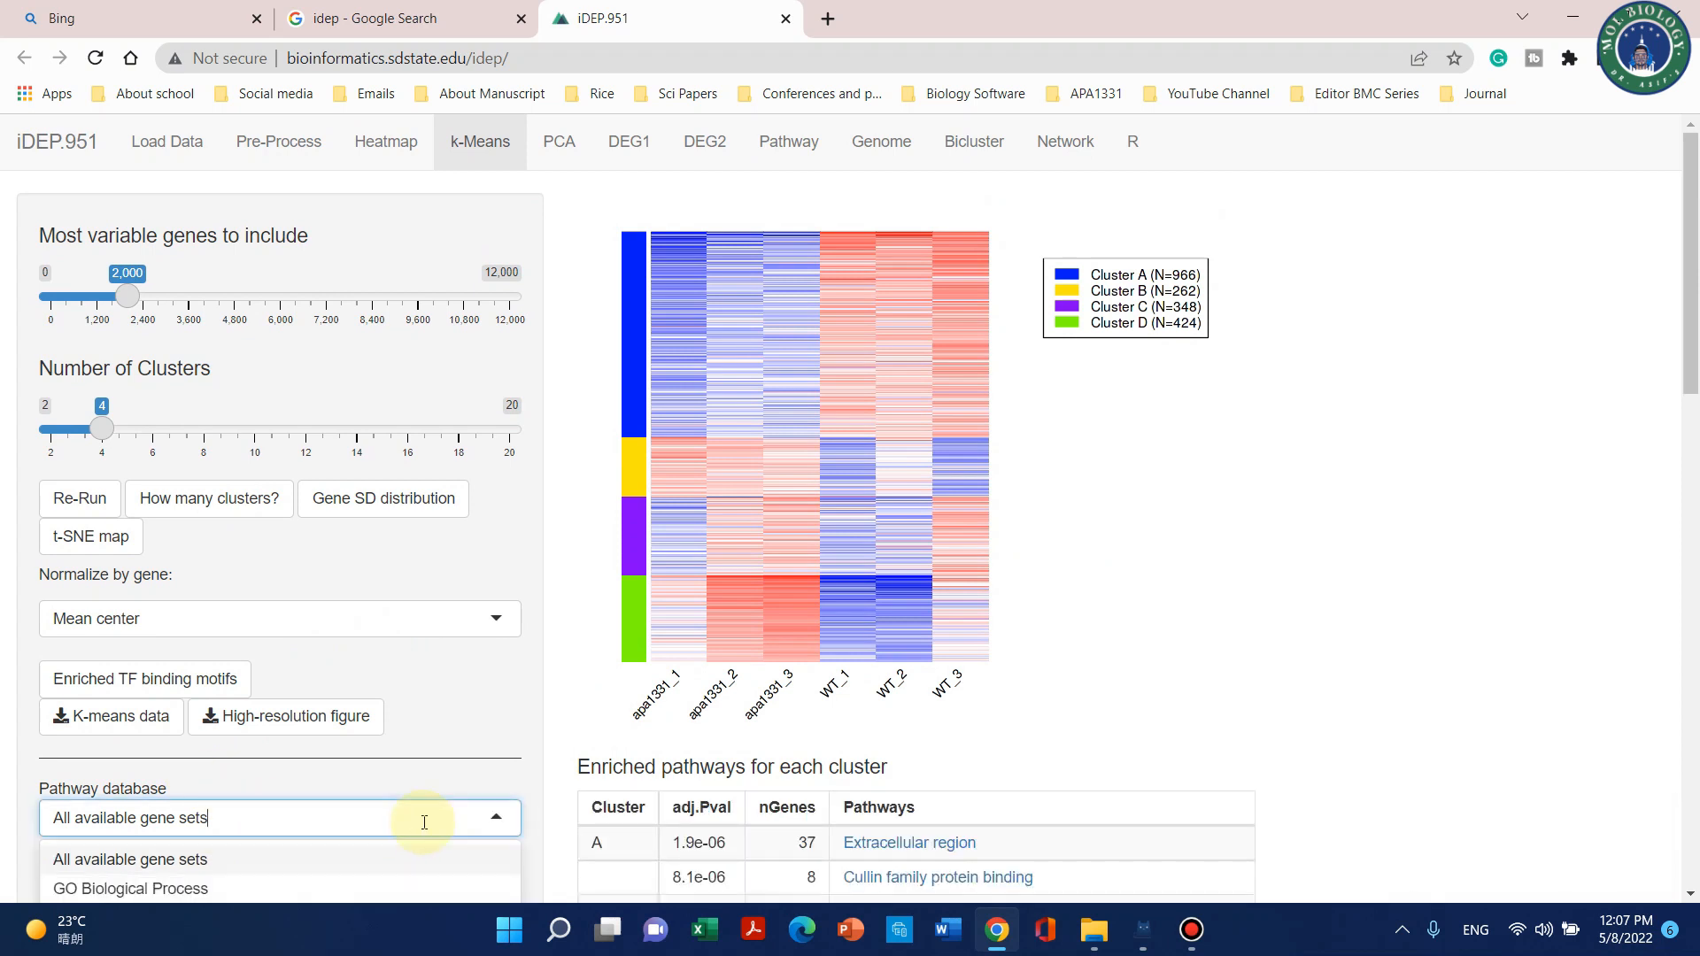
{"action": "scroll", "coordinate": [342, 747], "scroll_direction": "down", "scroll_amount": 4}
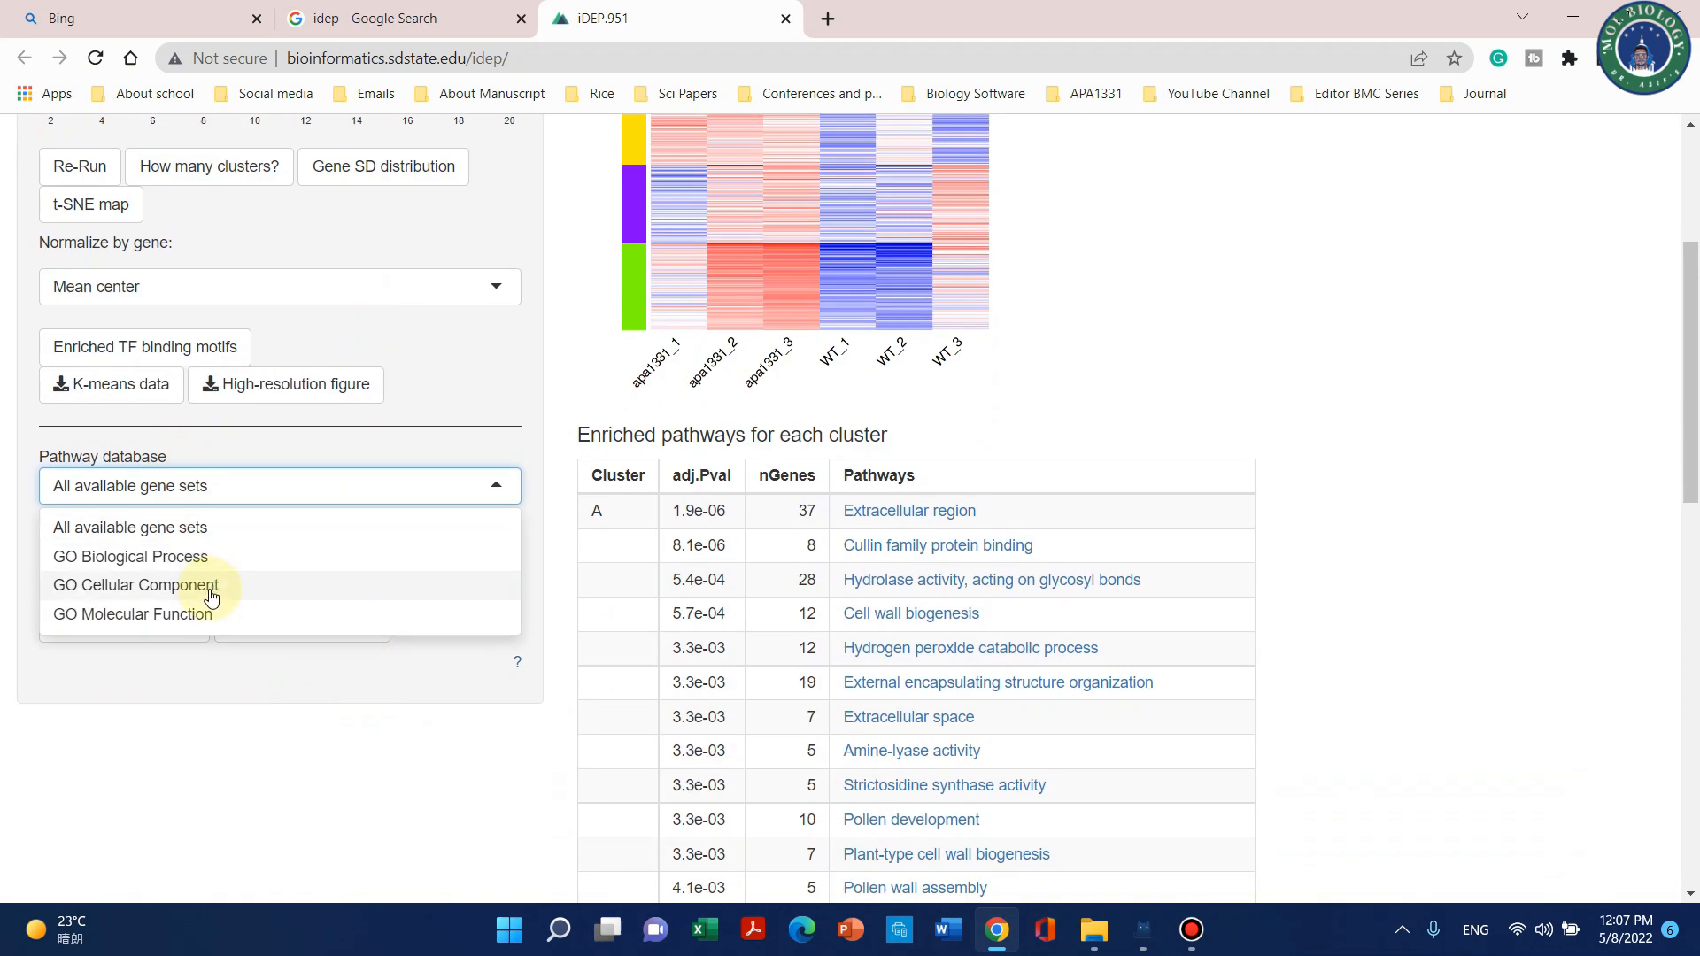
{"action": "scroll", "coordinate": [1027, 523], "scroll_direction": "up", "scroll_amount": 1}
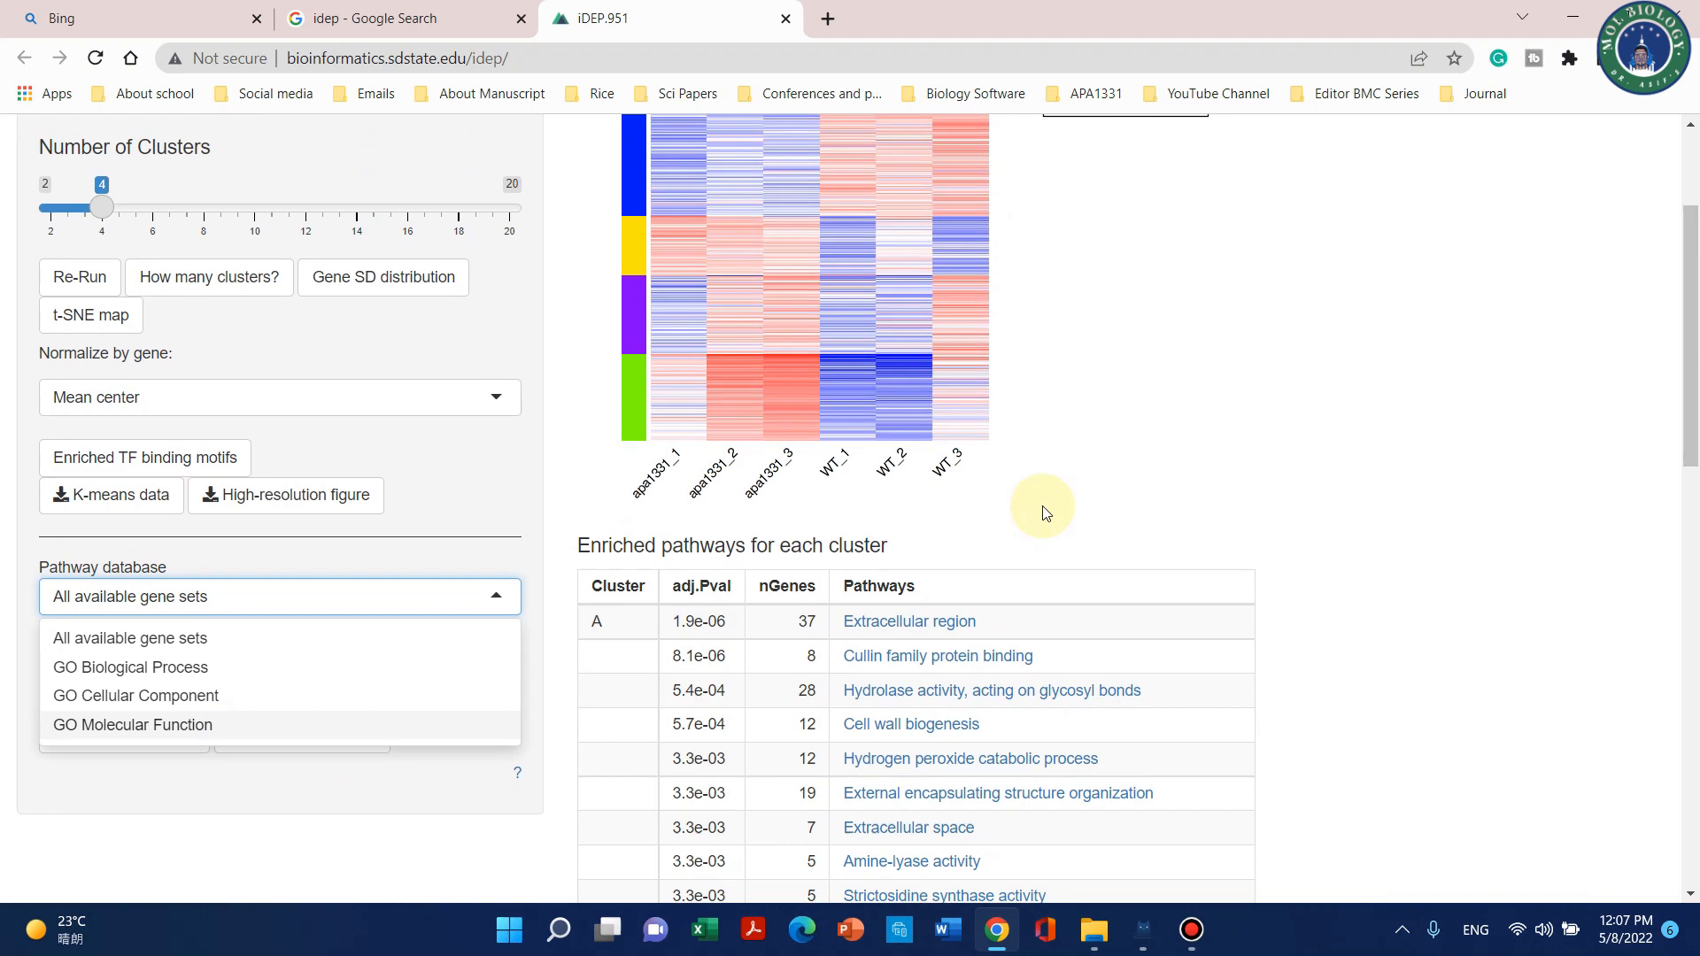
{"action": "left_click", "coordinate": [1328, 397]}
{"action": "scroll", "coordinate": [1366, 504], "scroll_direction": "up", "scroll_amount": 2}
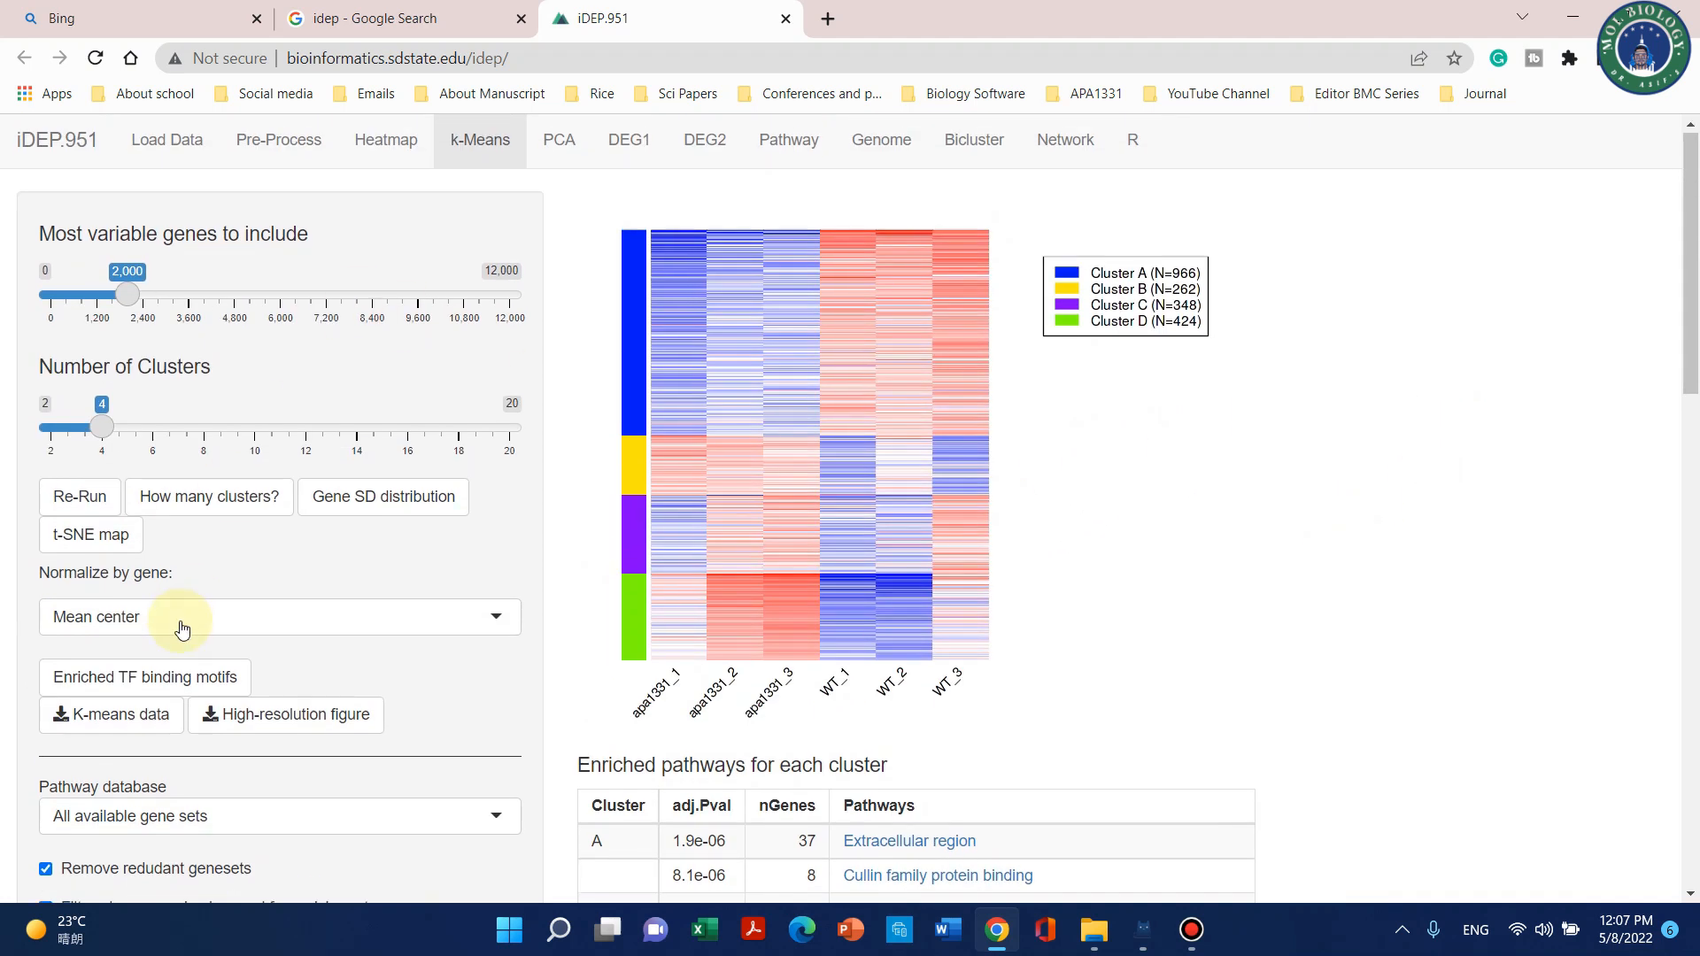
{"action": "scroll", "coordinate": [204, 487], "scroll_direction": "down", "scroll_amount": 3}
{"action": "scroll", "coordinate": [338, 458], "scroll_direction": "up", "scroll_amount": 1}
{"action": "scroll", "coordinate": [584, 455], "scroll_direction": "up", "scroll_amount": 3}
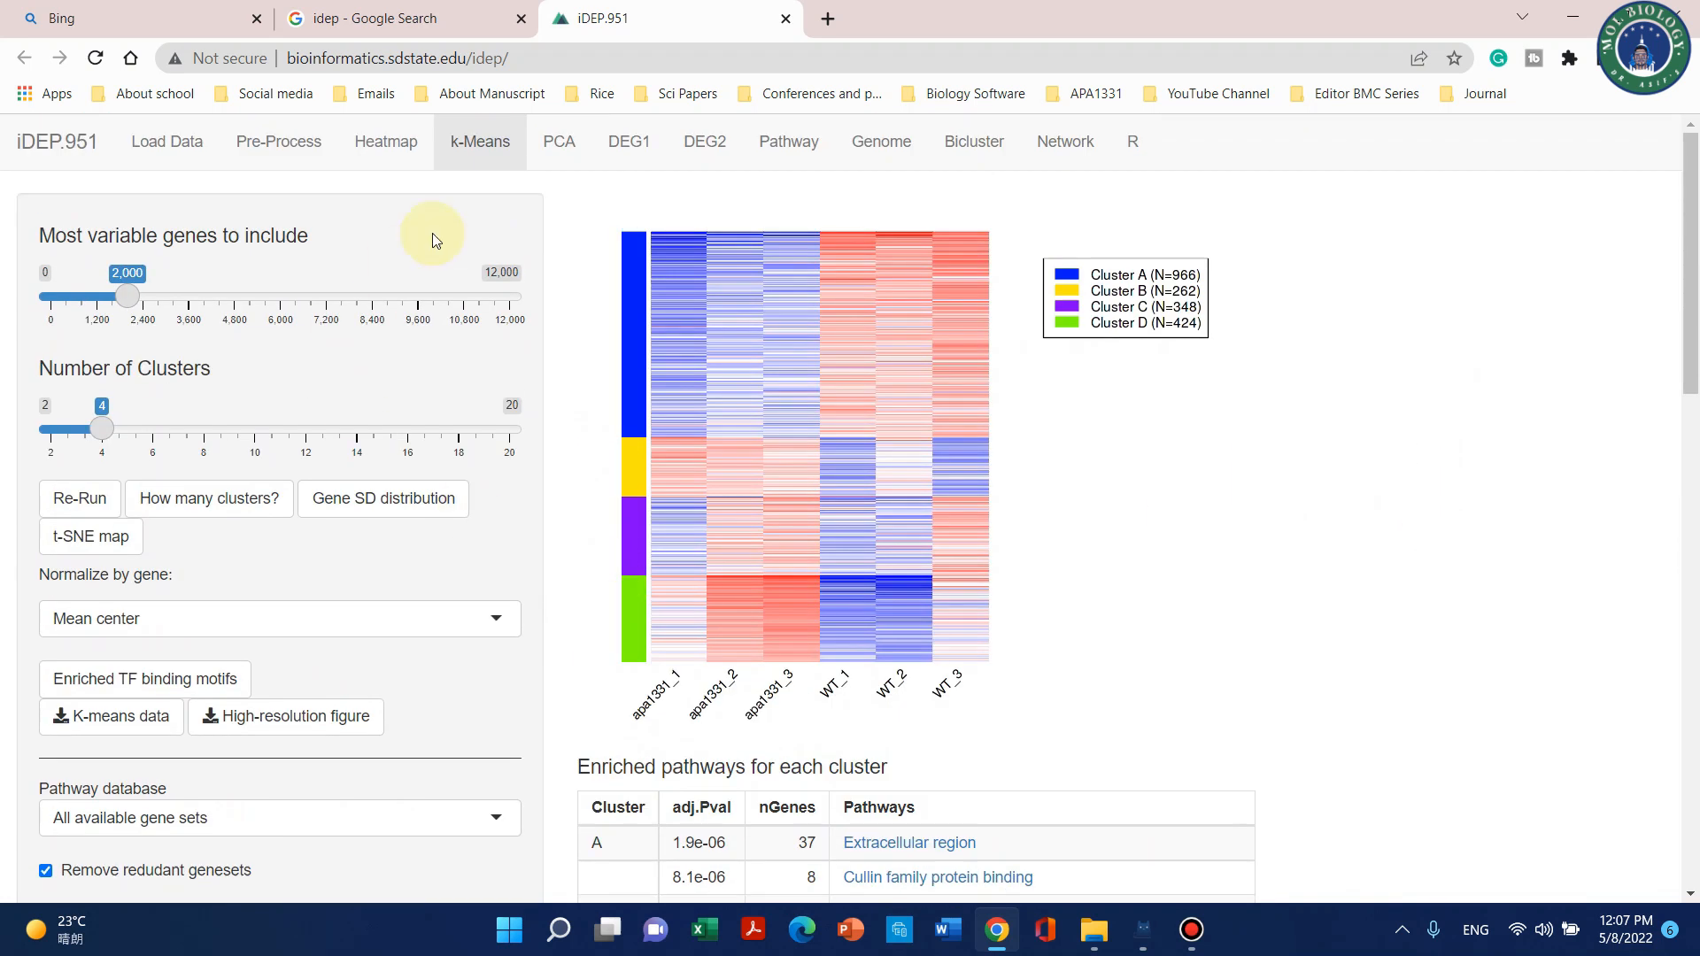
Open the principal component analysis and examine how the apa1331 and WT samples separate along PC1 and PC2.
{"action": "left_click", "coordinate": [559, 144]}
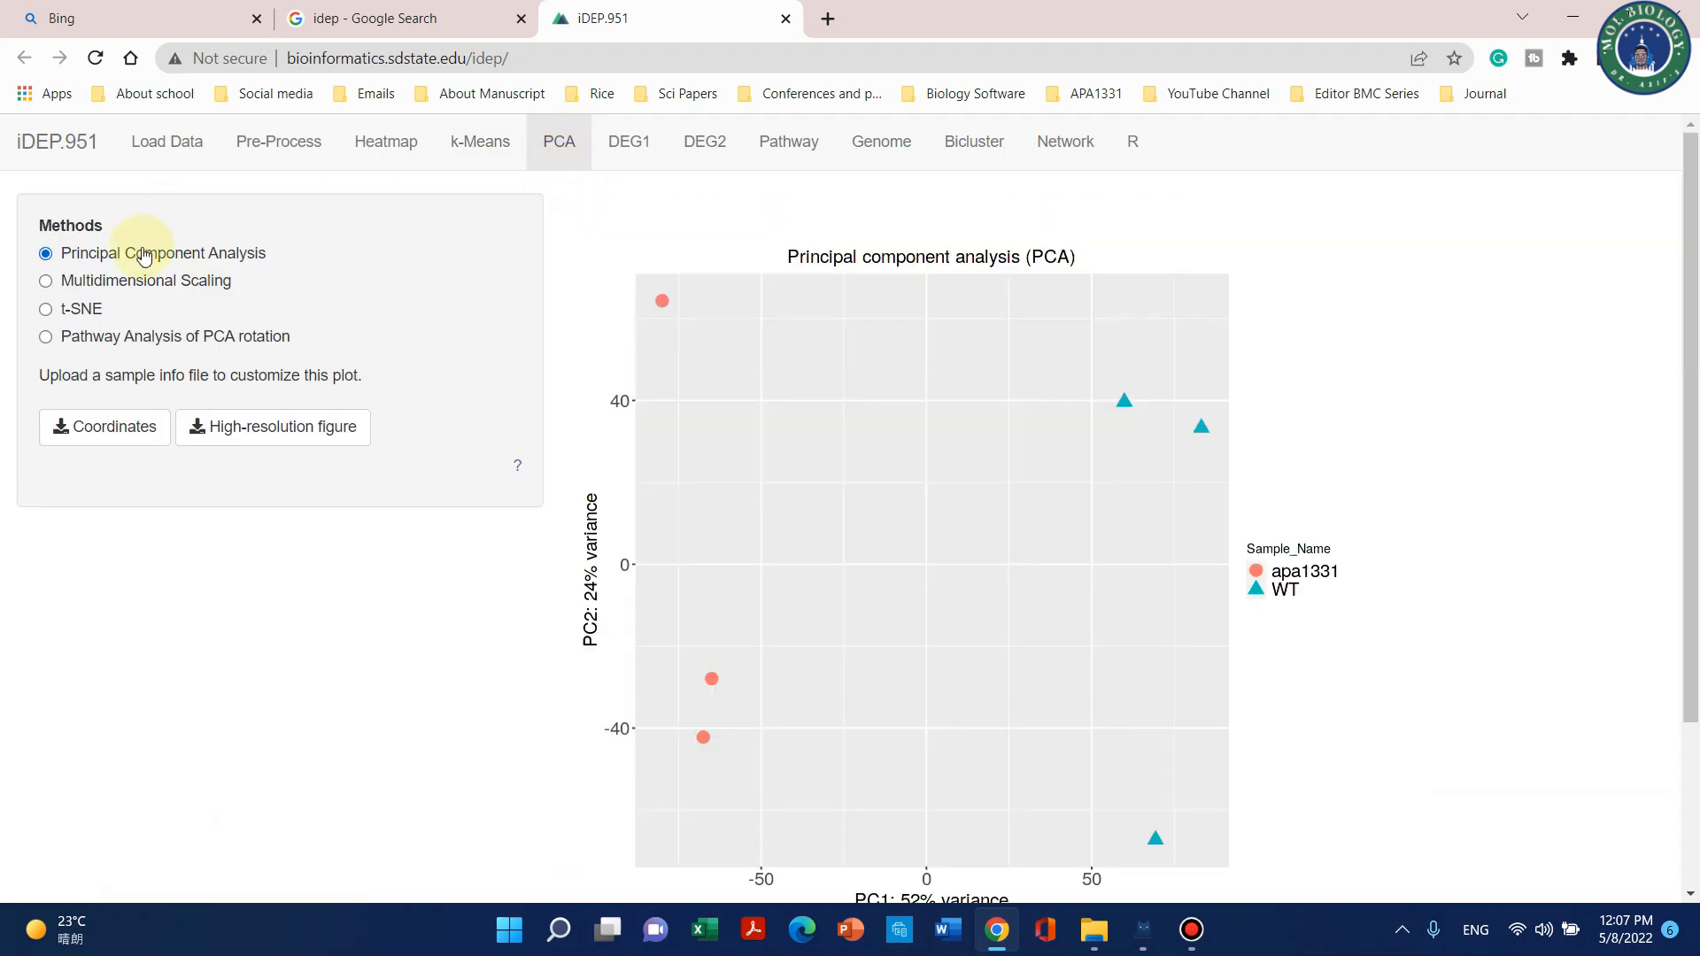
{"action": "scroll", "coordinate": [715, 478], "scroll_direction": "down", "scroll_amount": 3}
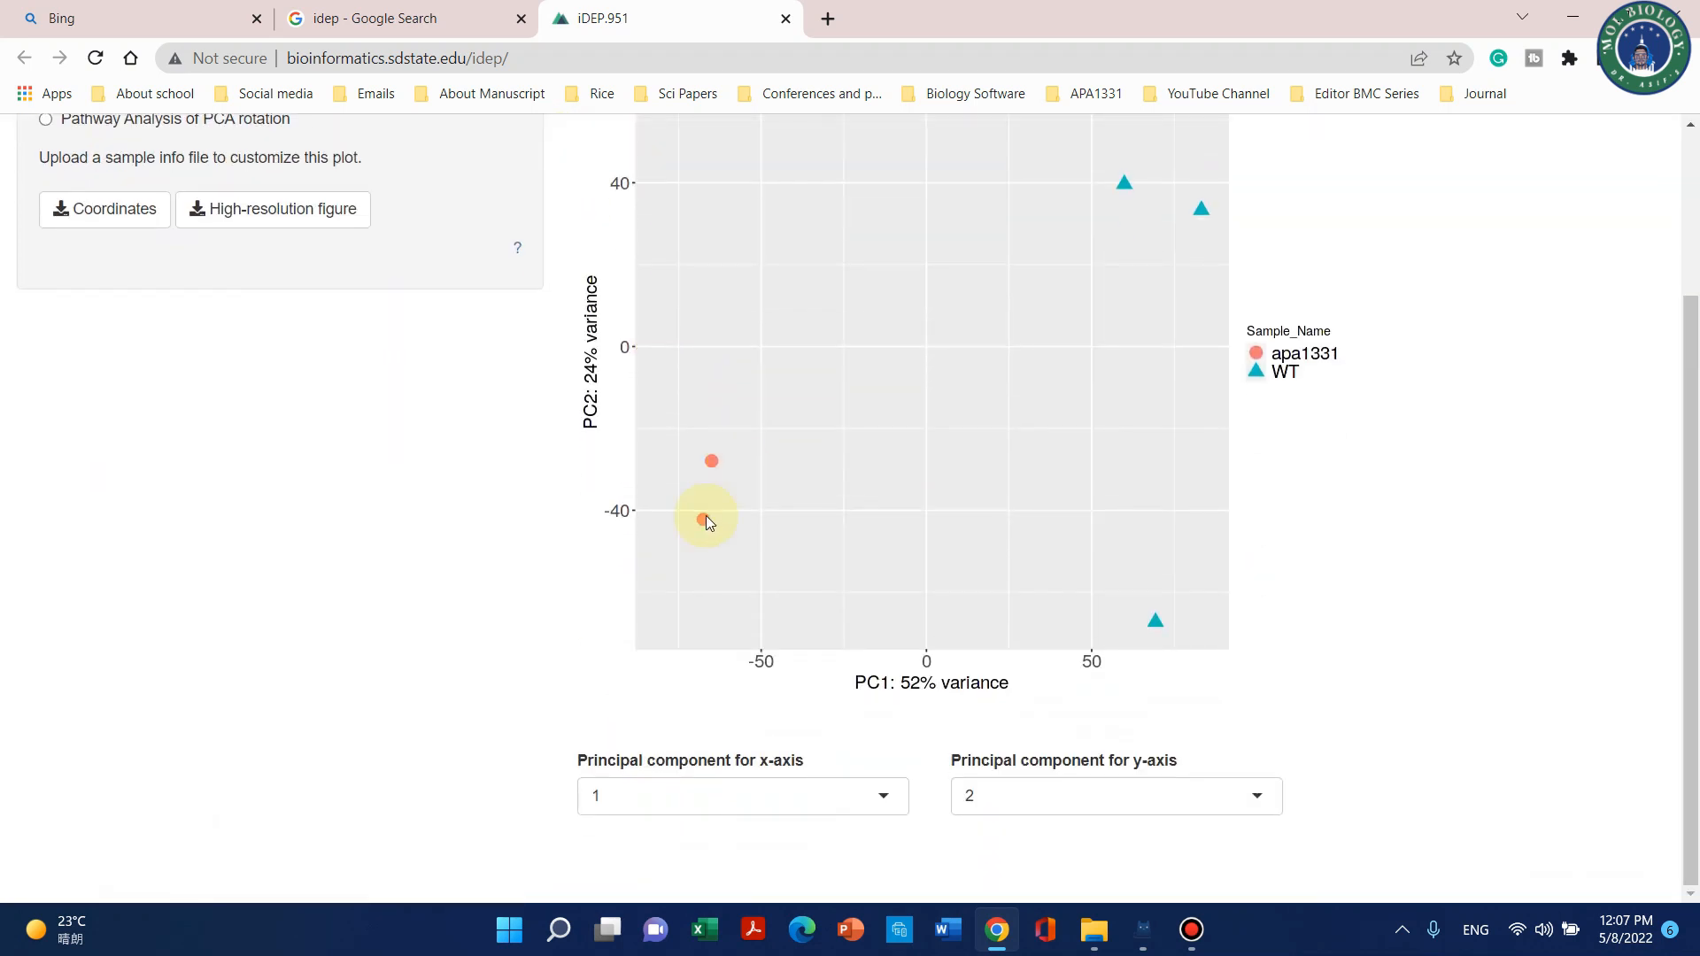
{"action": "scroll", "coordinate": [719, 571], "scroll_direction": "up", "scroll_amount": 3}
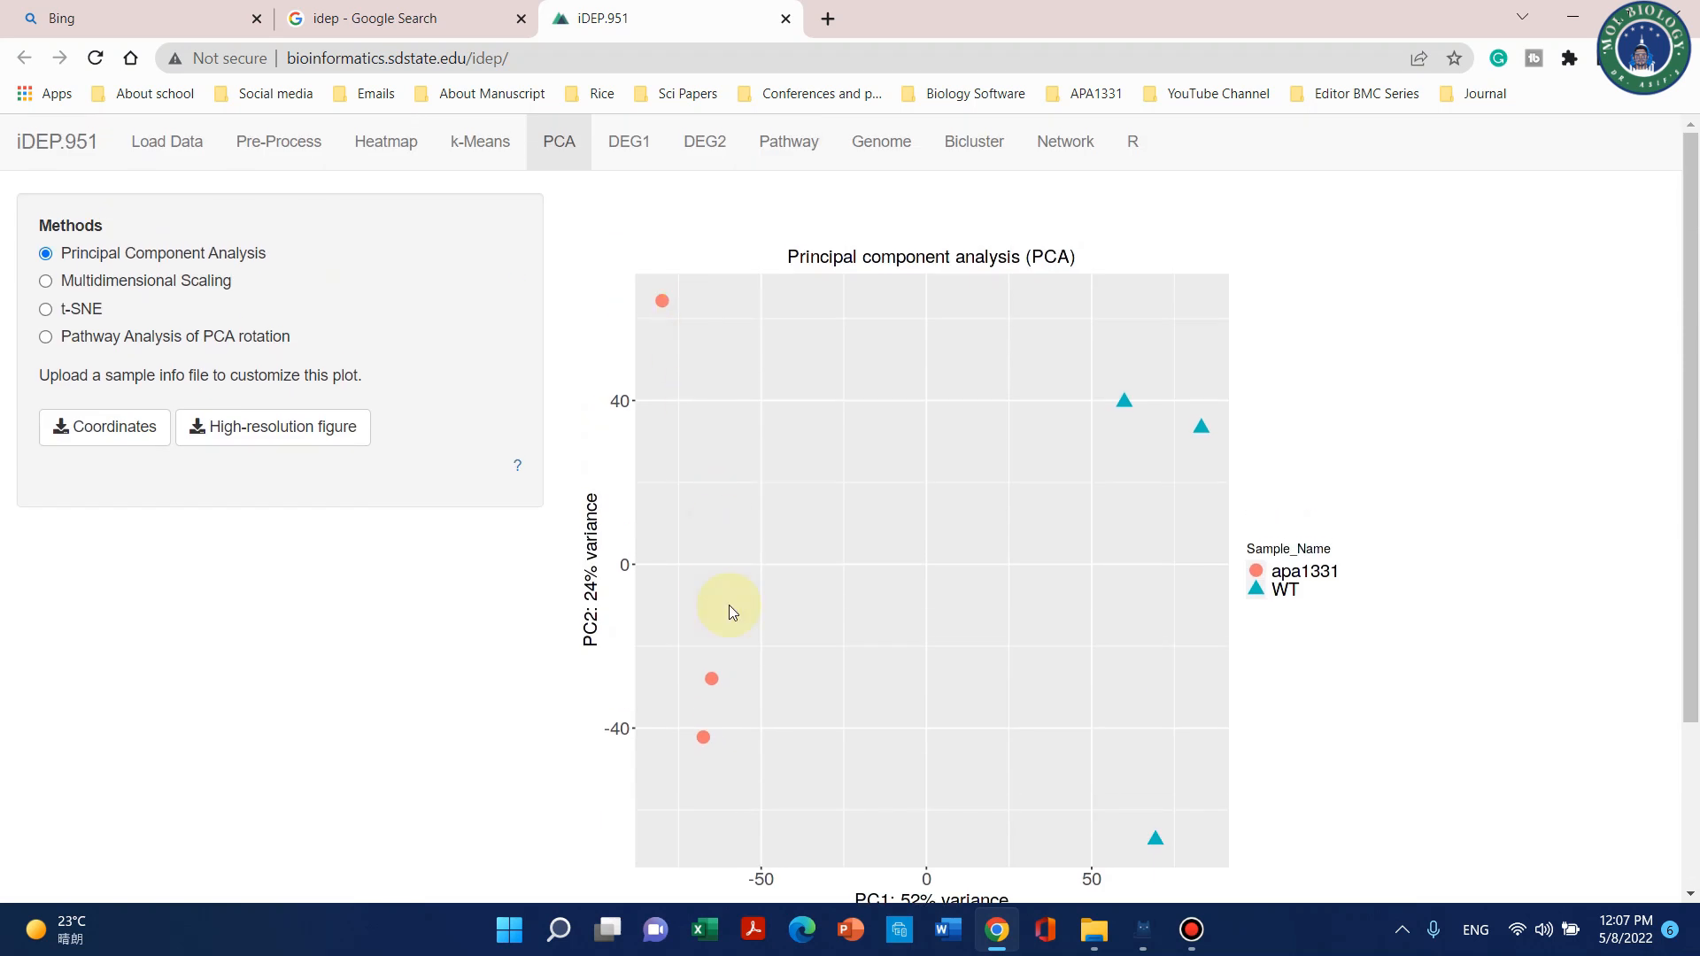
{"action": "scroll", "coordinate": [655, 602], "scroll_direction": "down", "scroll_amount": 3}
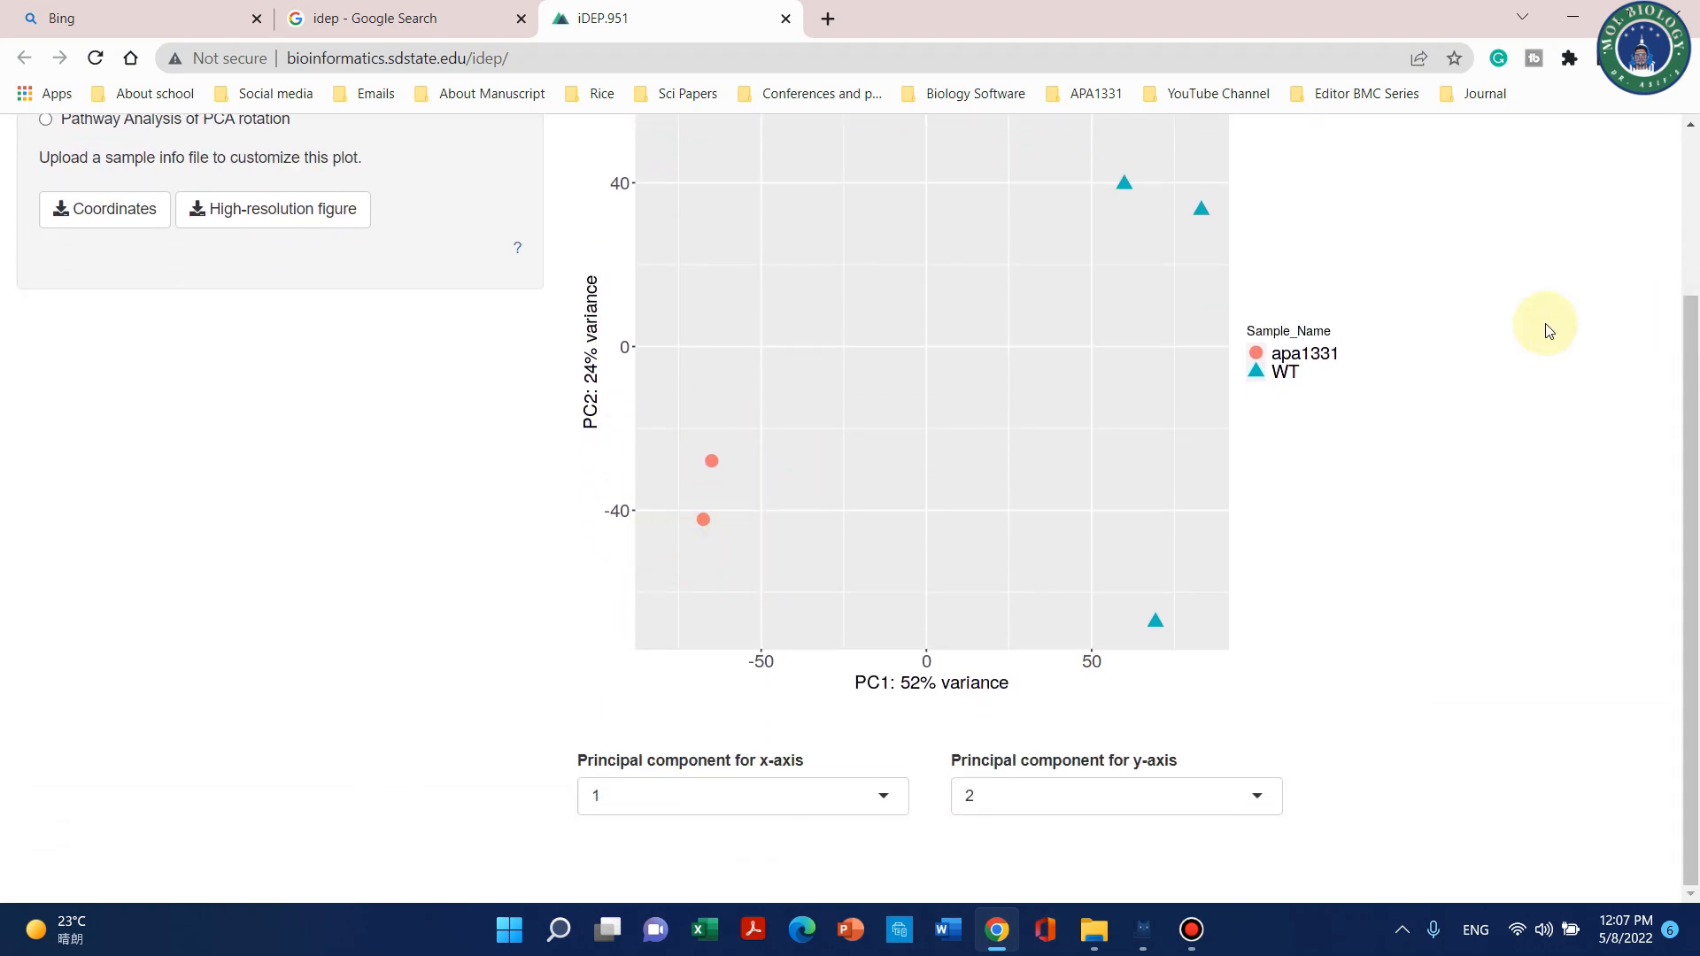
{"action": "scroll", "coordinate": [890, 383], "scroll_direction": "up", "scroll_amount": 1}
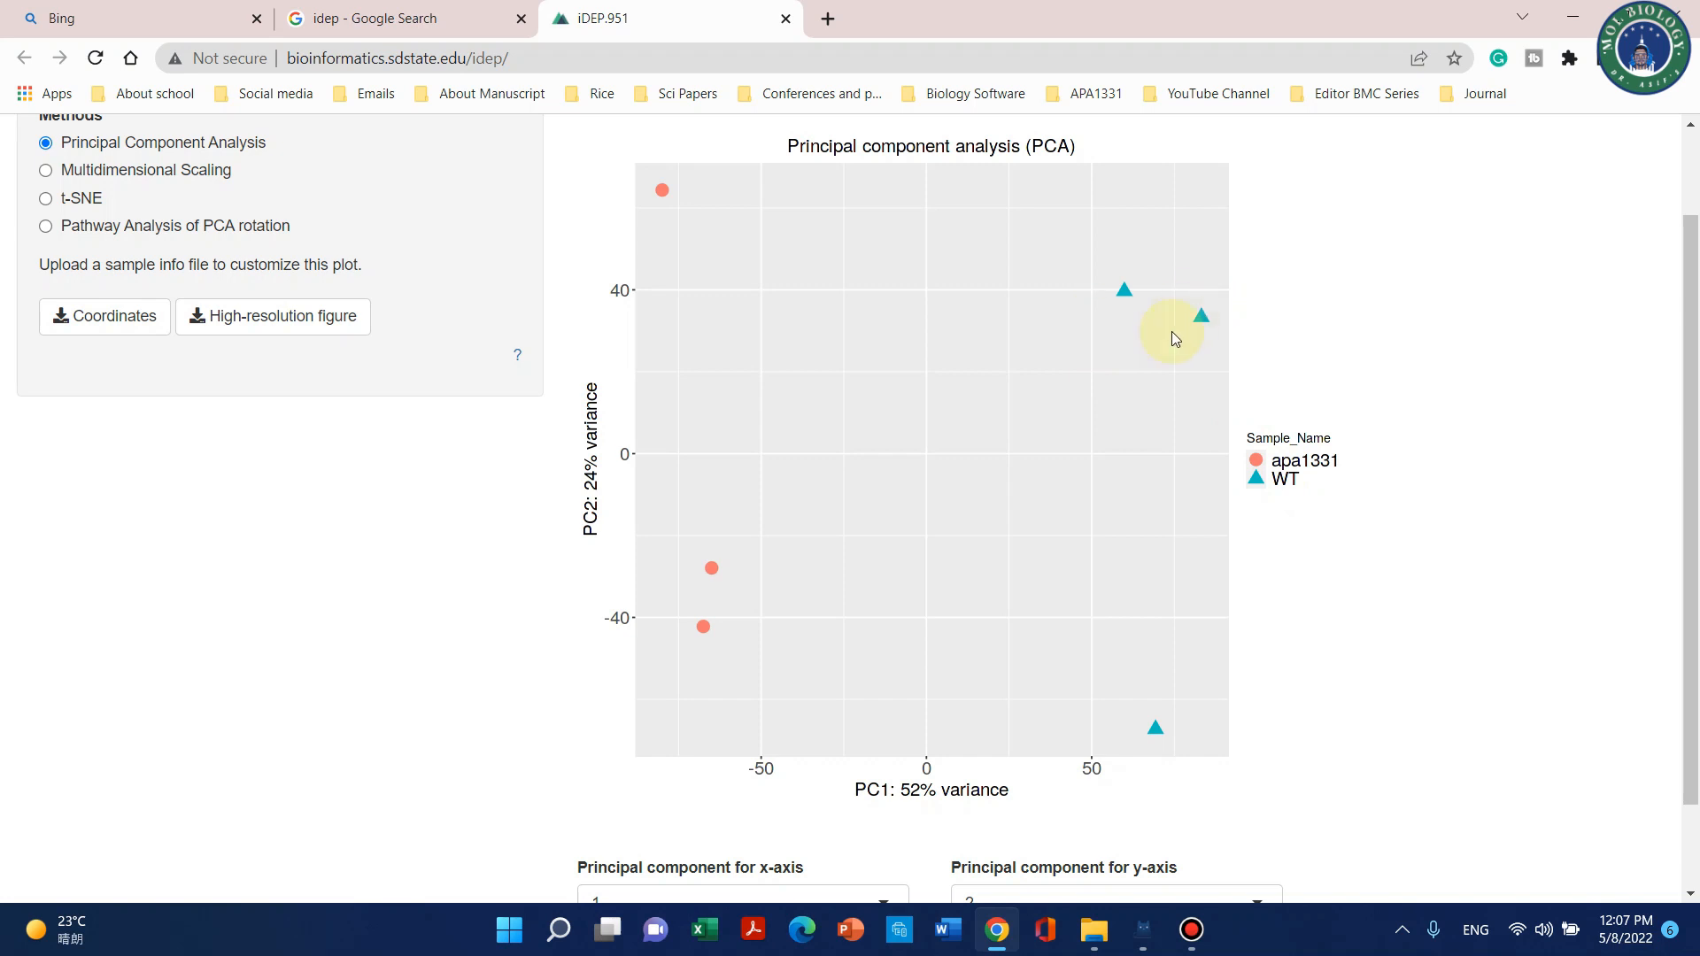
{"action": "scroll", "coordinate": [599, 369], "scroll_direction": "up", "scroll_amount": 1}
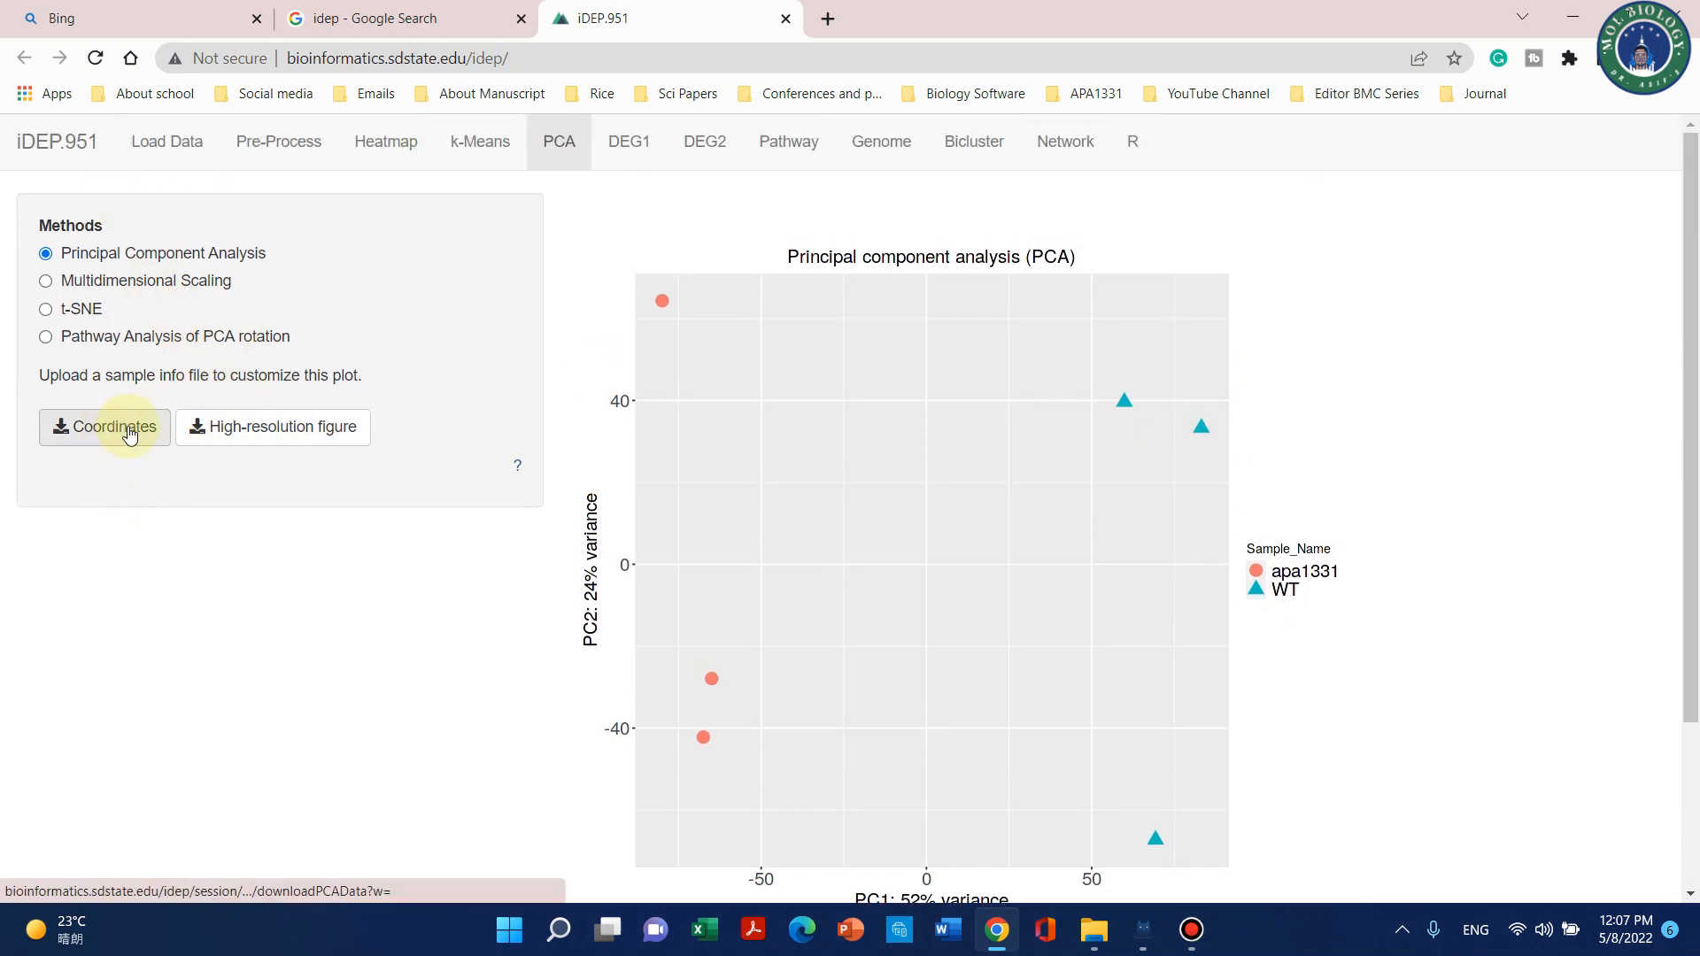
{"action": "scroll", "coordinate": [566, 549], "scroll_direction": "down", "scroll_amount": 2}
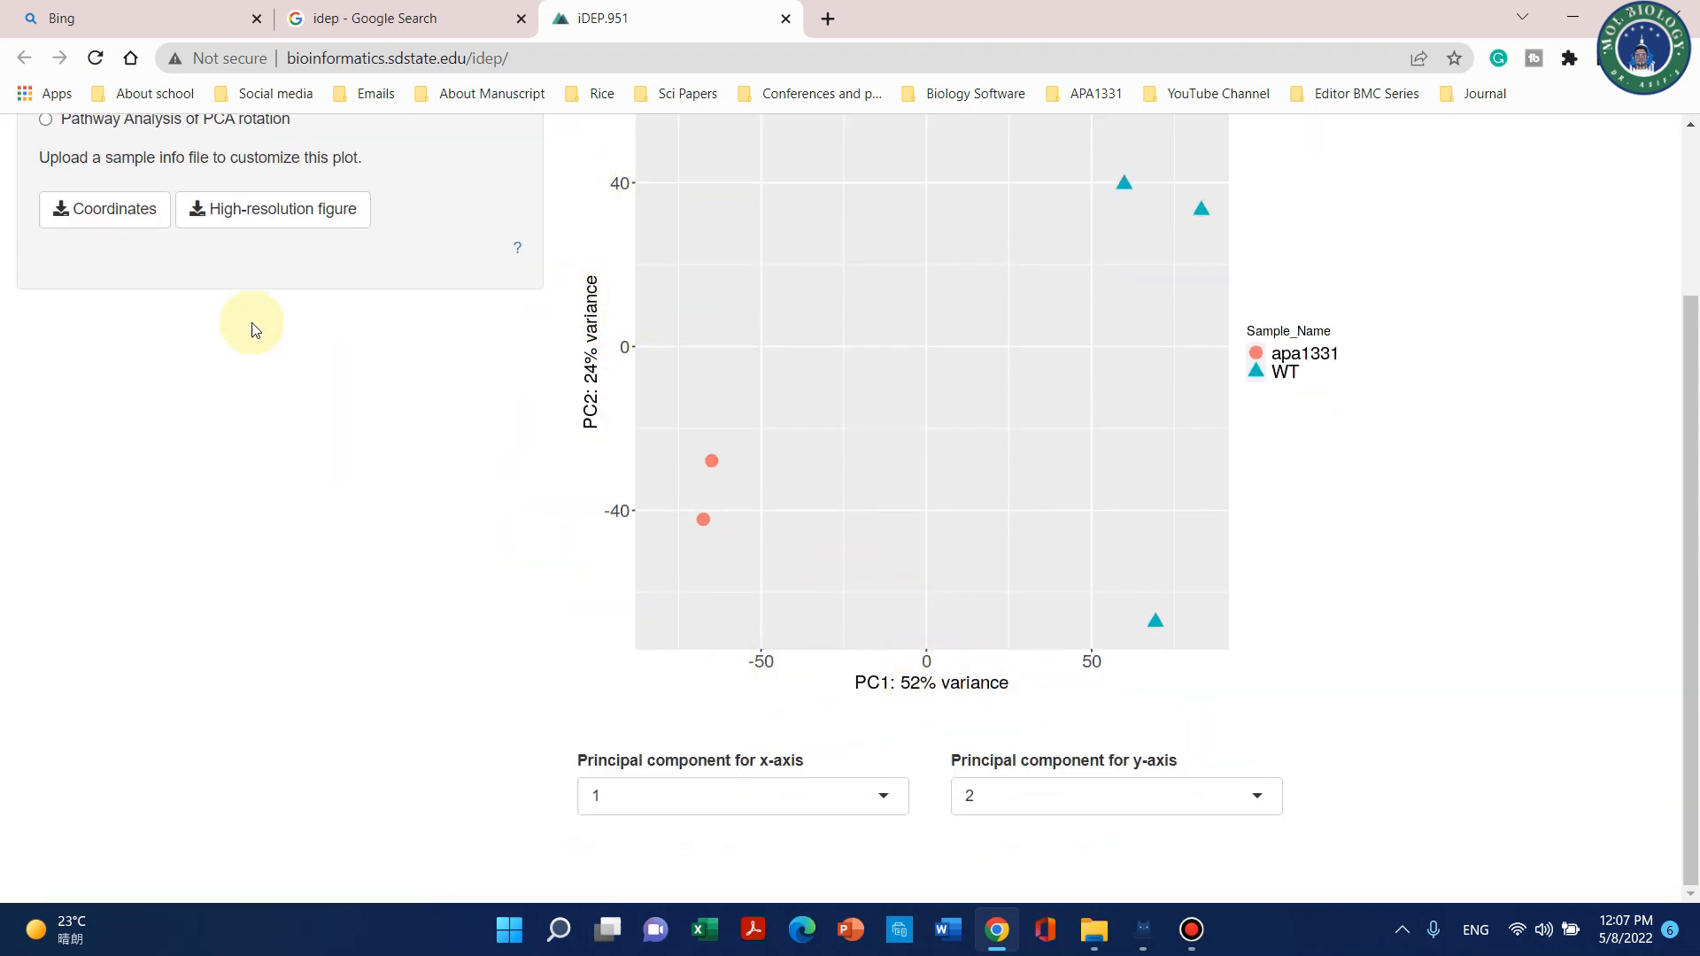
{"action": "scroll", "coordinate": [221, 283], "scroll_direction": "up", "scroll_amount": 2}
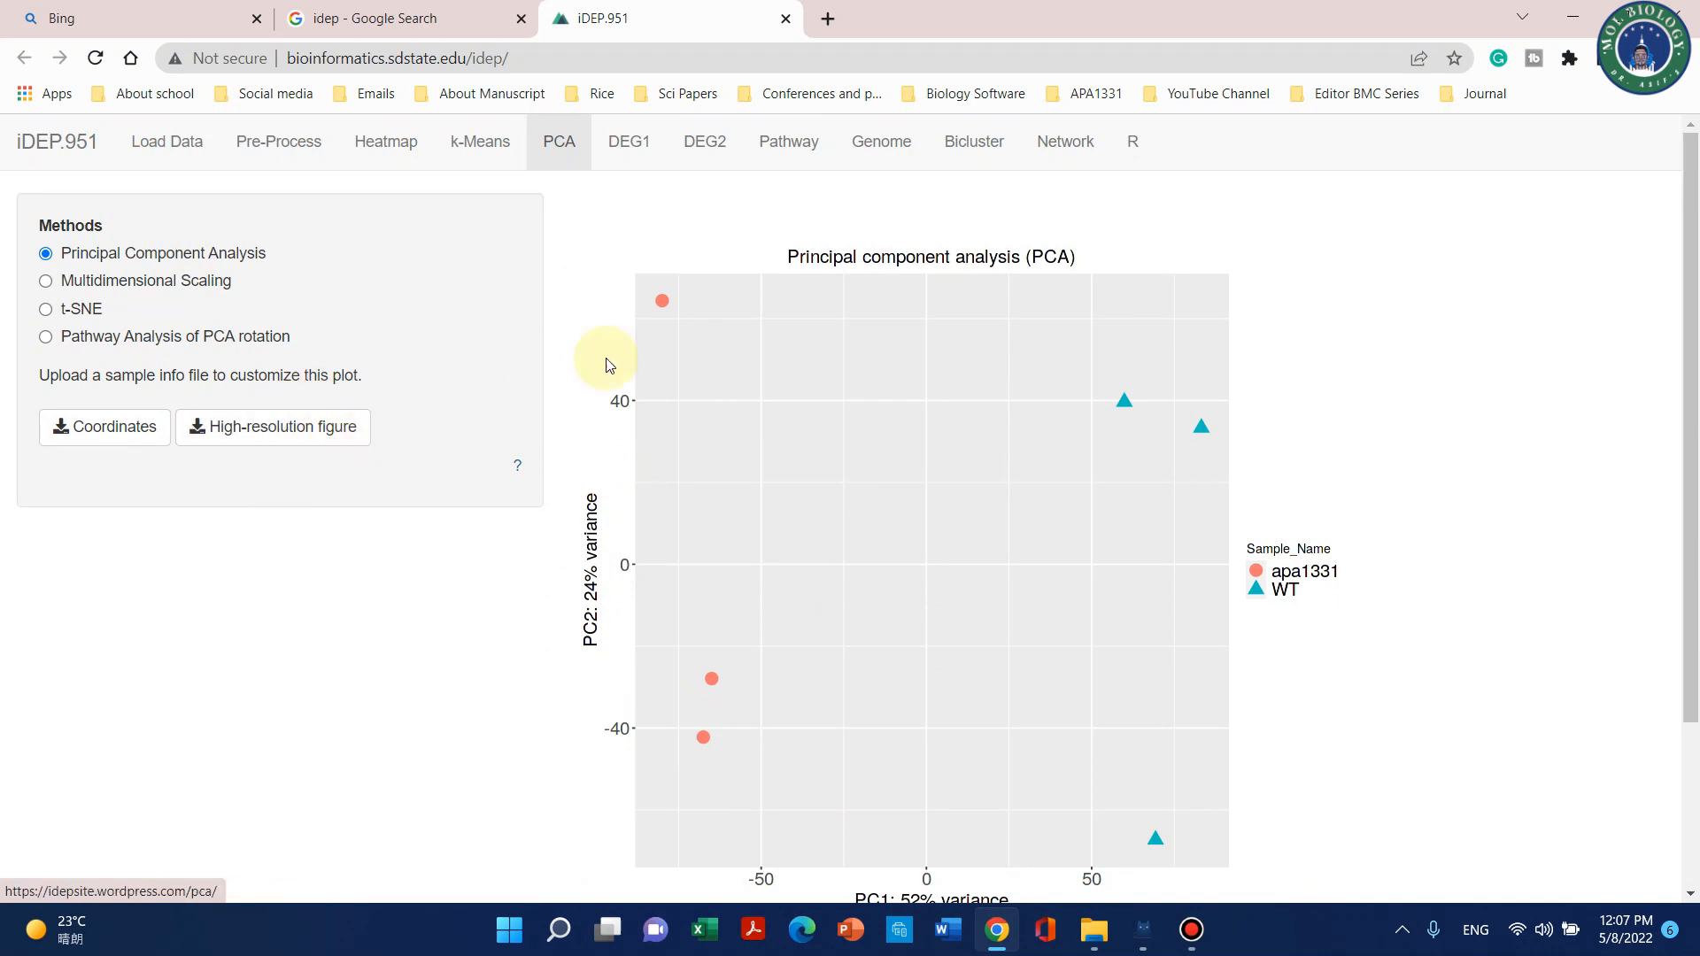
{"action": "scroll", "coordinate": [611, 355], "scroll_direction": "down", "scroll_amount": 2}
{"action": "scroll", "coordinate": [672, 266], "scroll_direction": "up", "scroll_amount": 2}
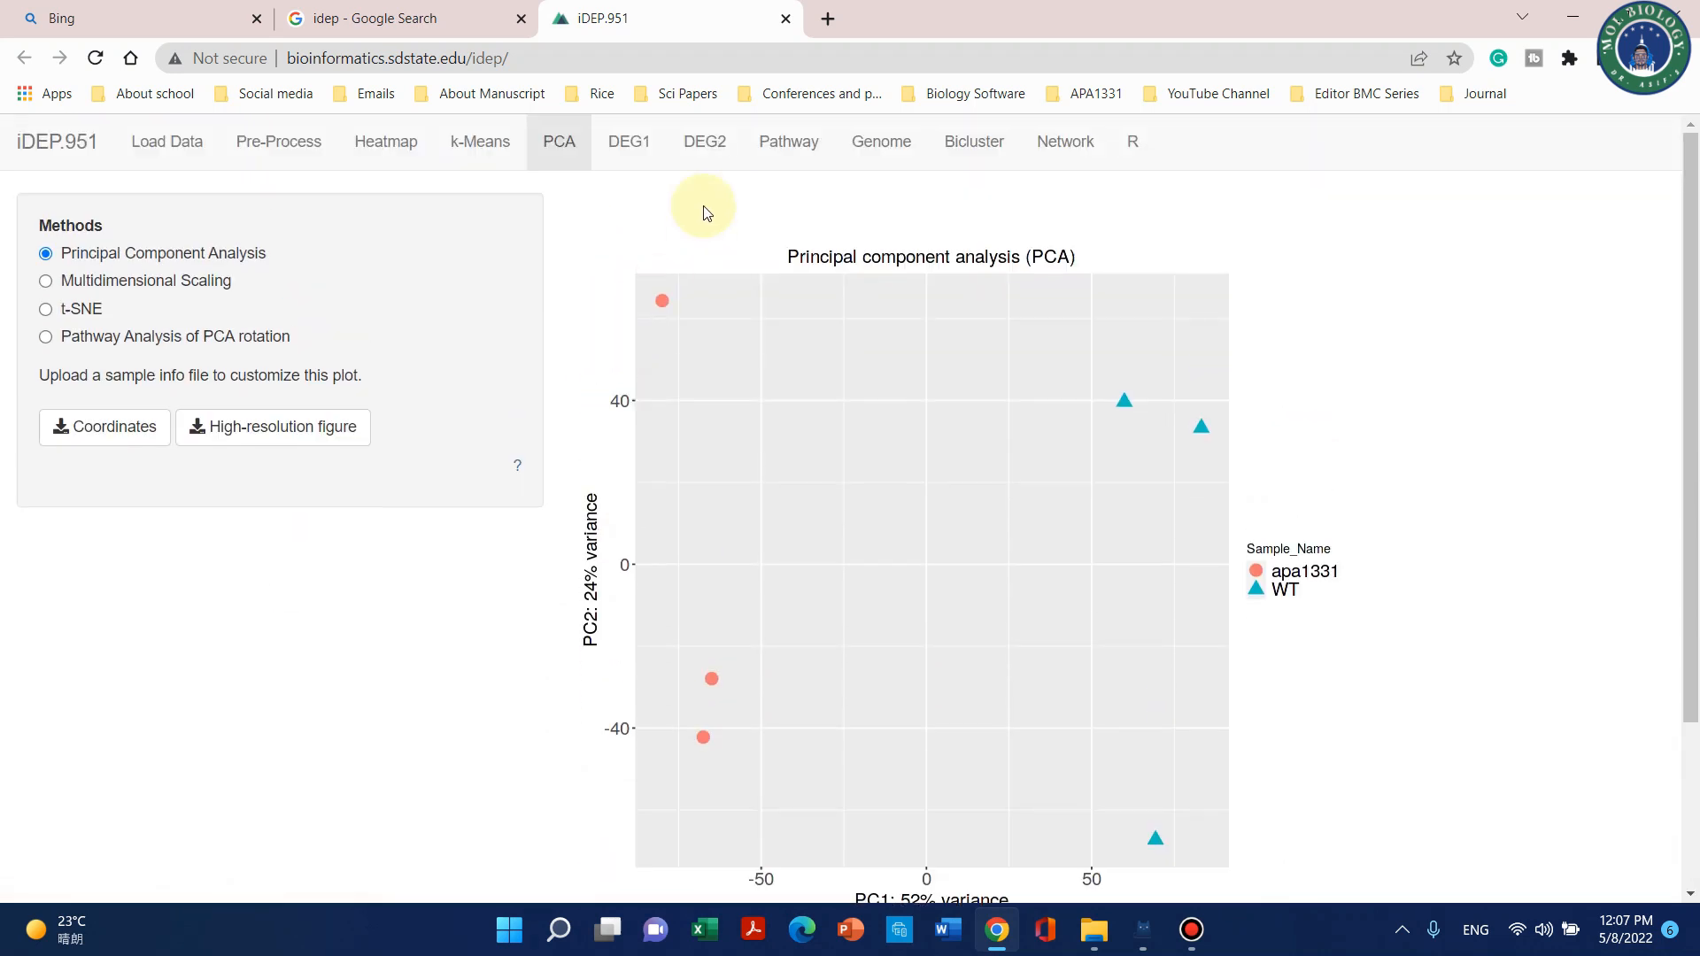
Open the DEG1 analysis with the DESeq2 method and set the FDR cutoff to 0.05001.
{"action": "left_click", "coordinate": [629, 152]}
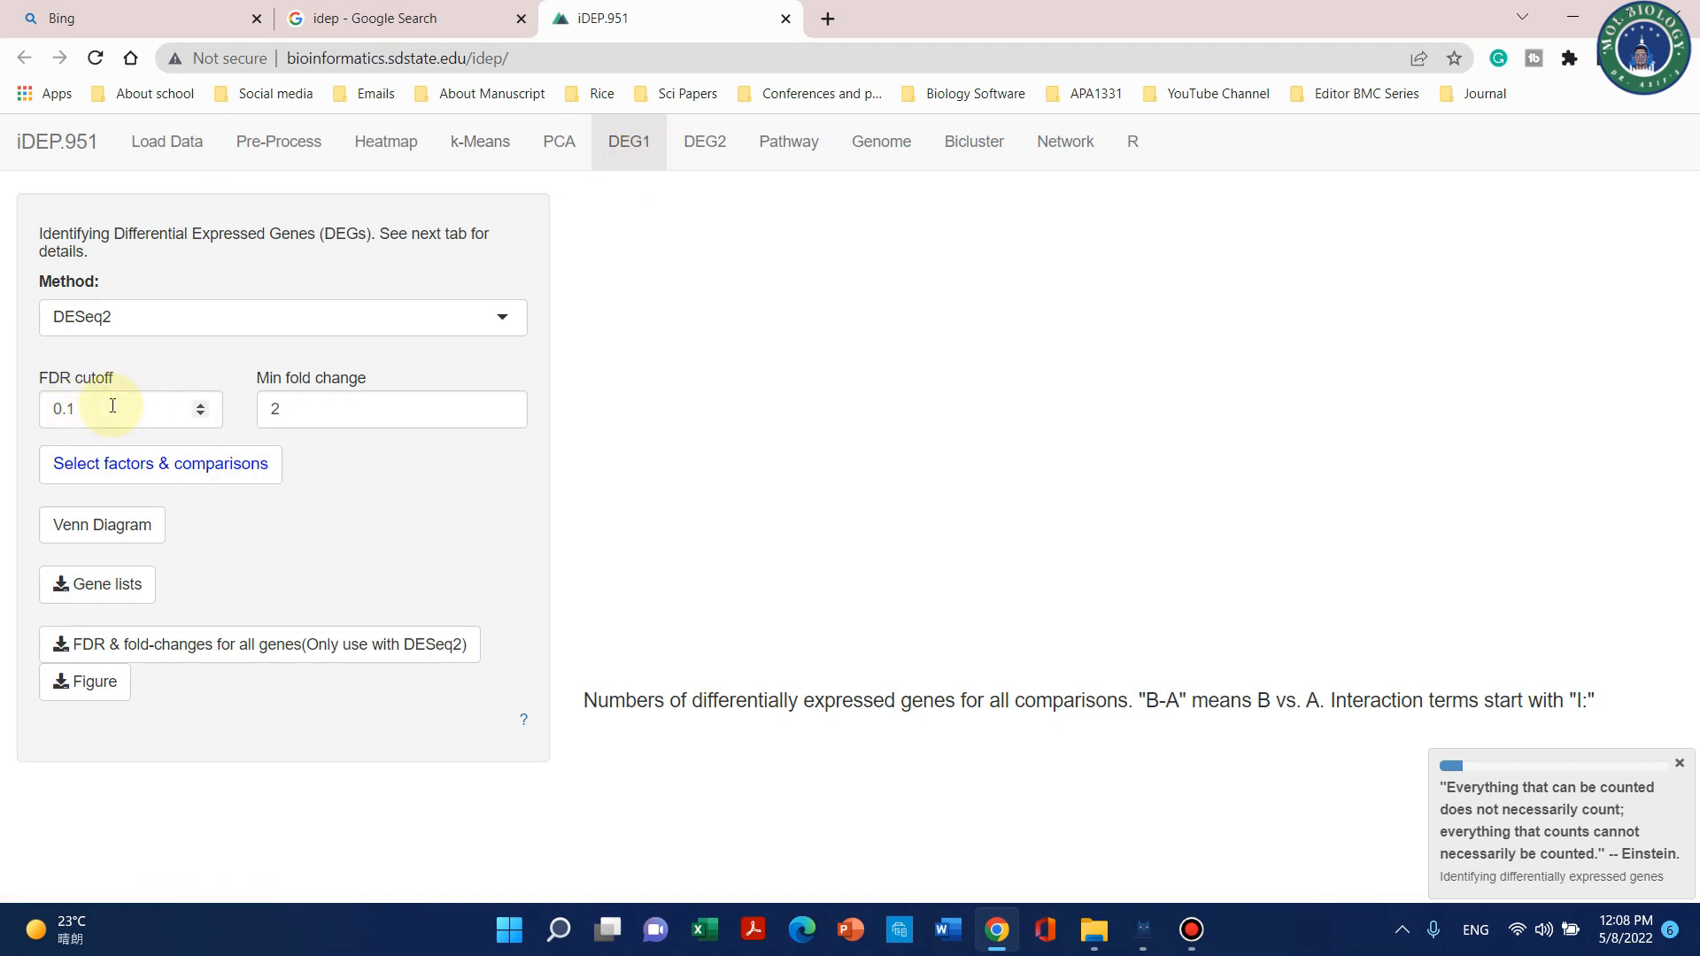
{"action": "left_click", "coordinate": [195, 413]}
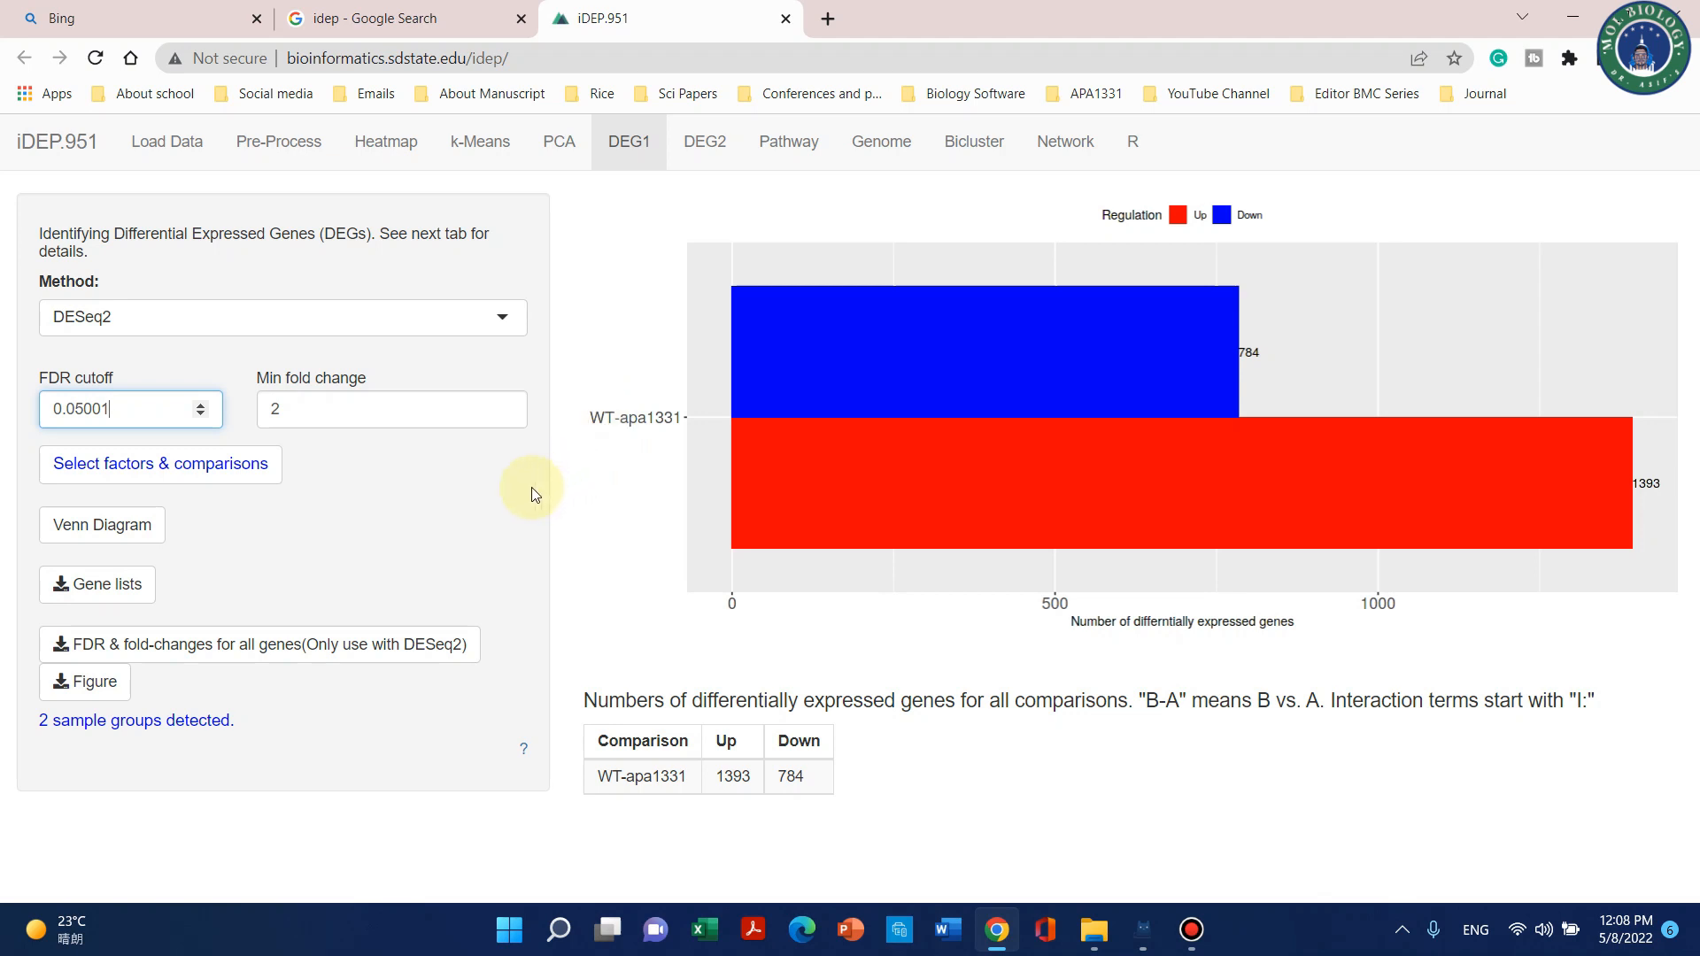
Recalculate the differentially expressed genes with the apa1331 vs. WT comparison and review the resulting up and down bar chart.
{"action": "left_click", "coordinate": [189, 467]}
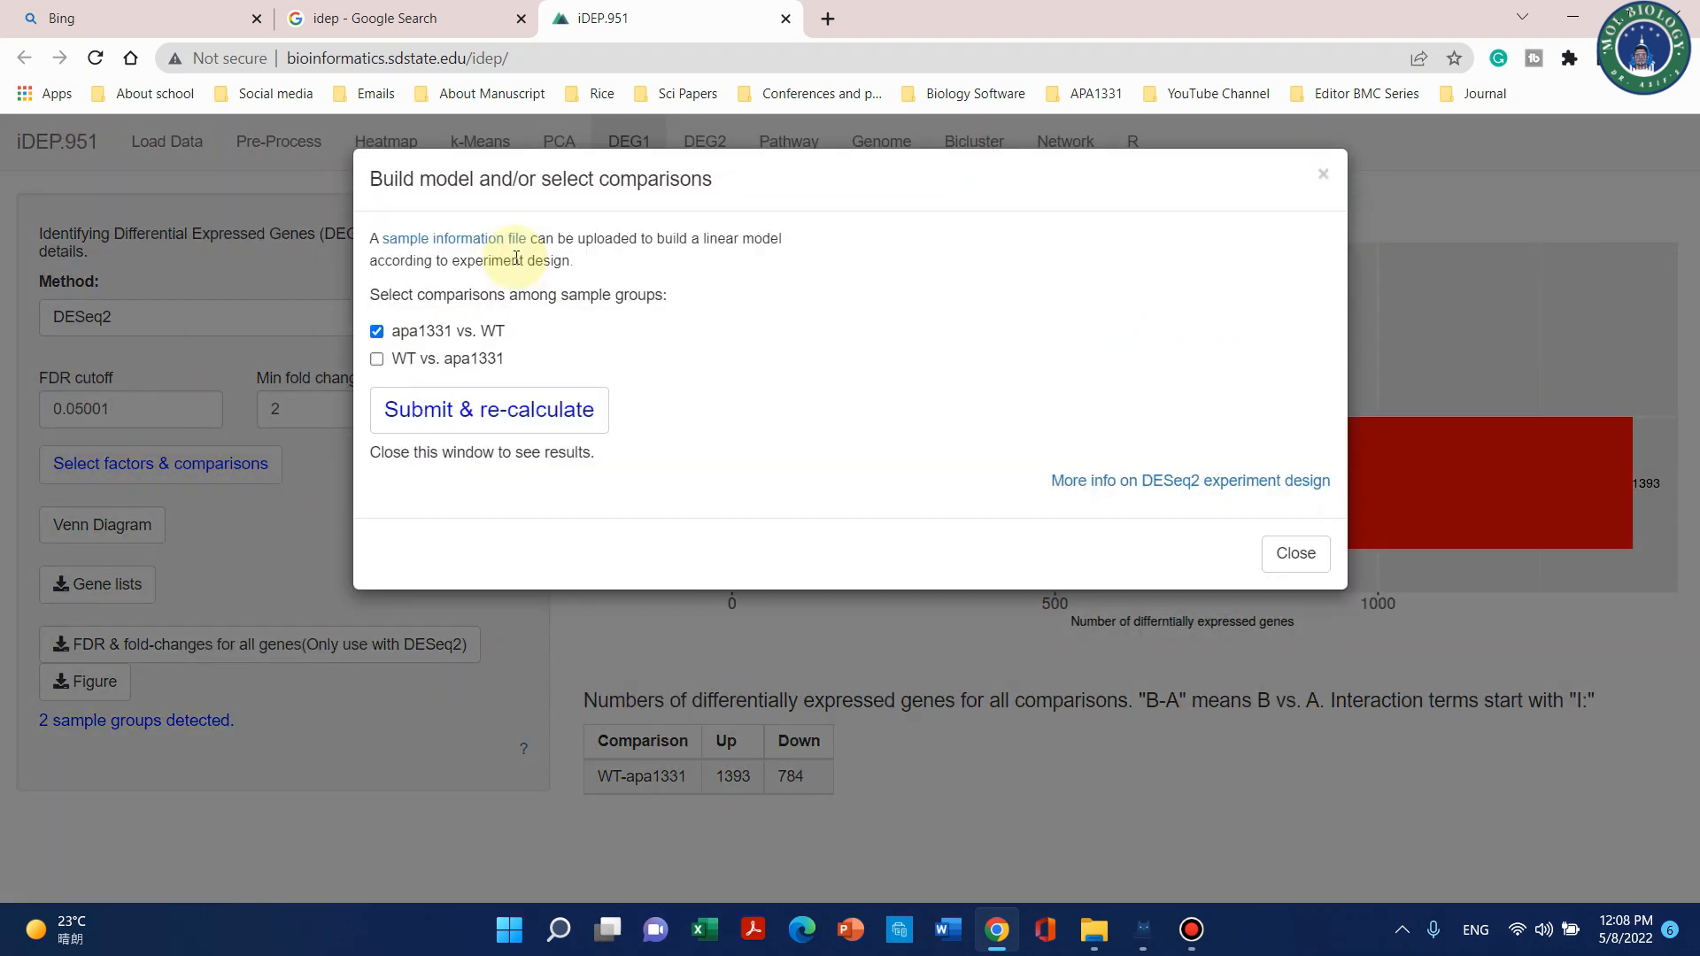
{"action": "left_click", "coordinate": [407, 422]}
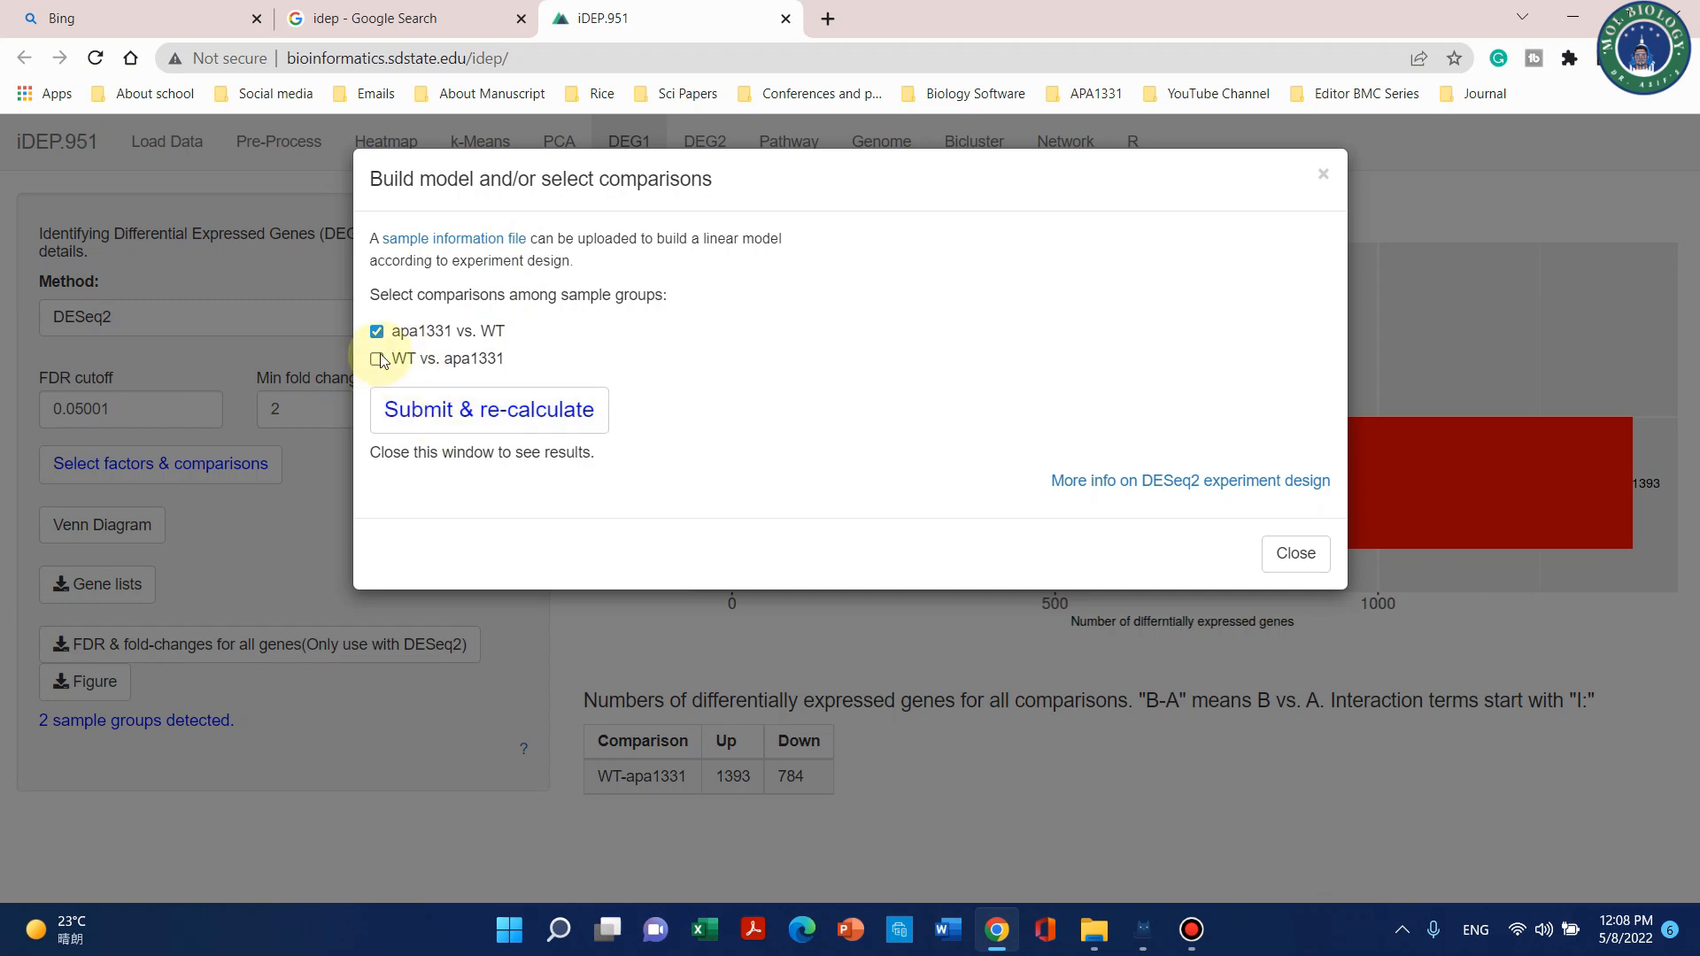
{"action": "left_click", "coordinate": [455, 401]}
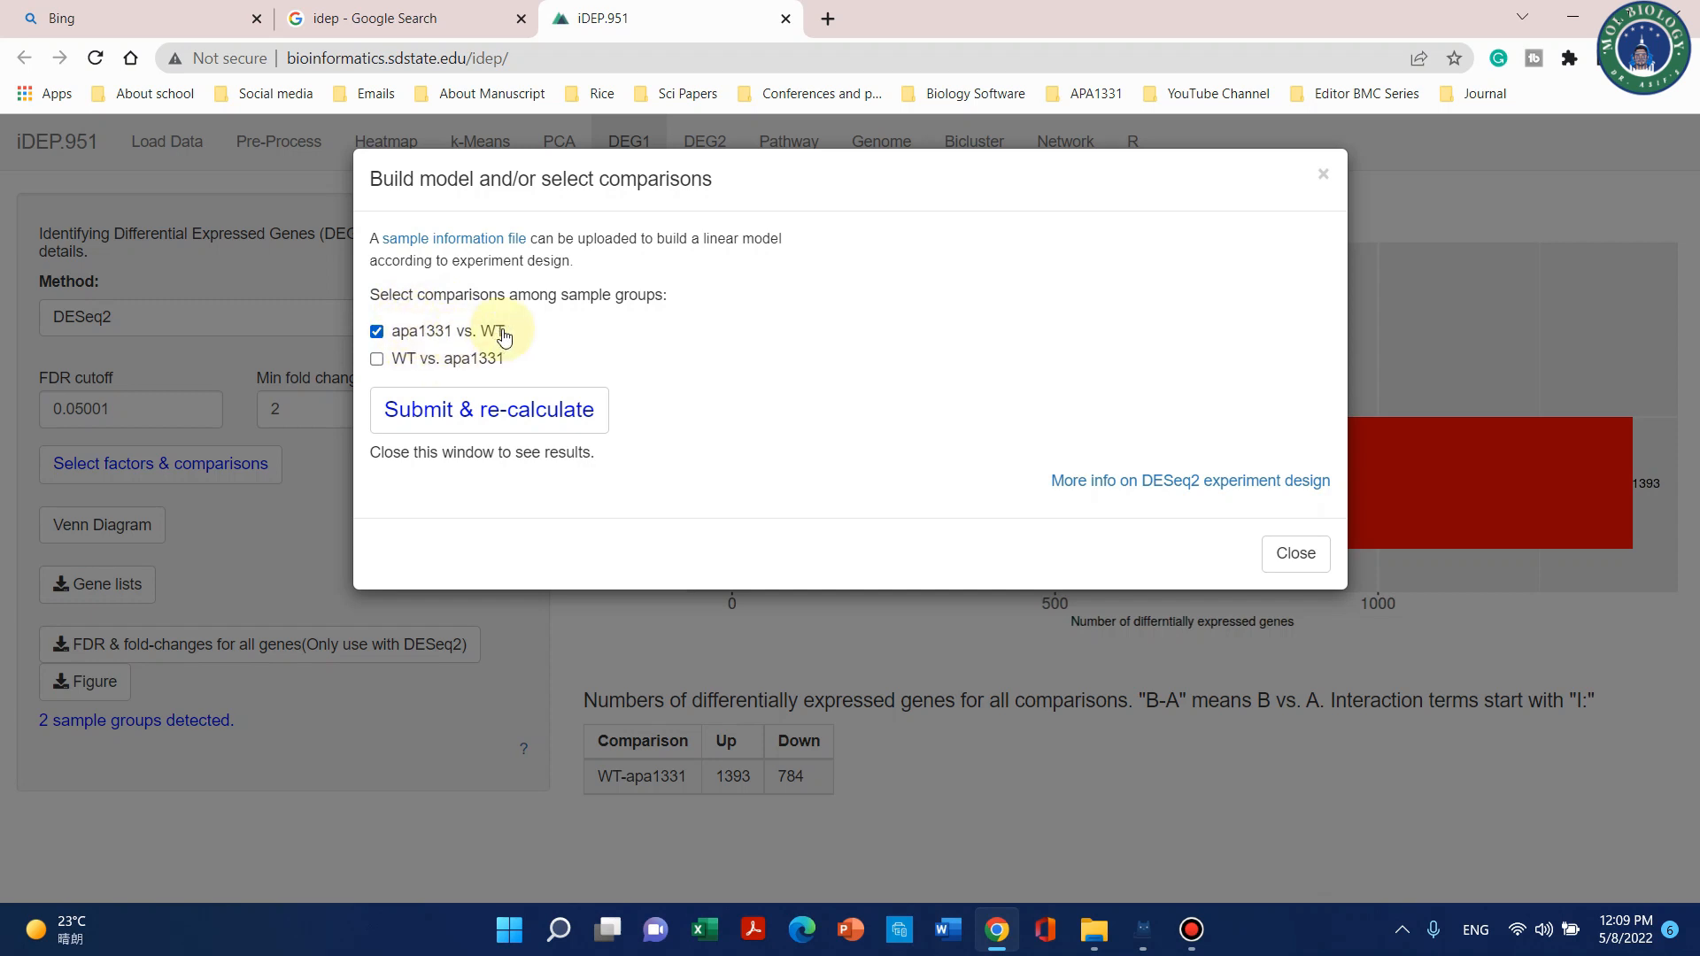
{"action": "left_click", "coordinate": [471, 423]}
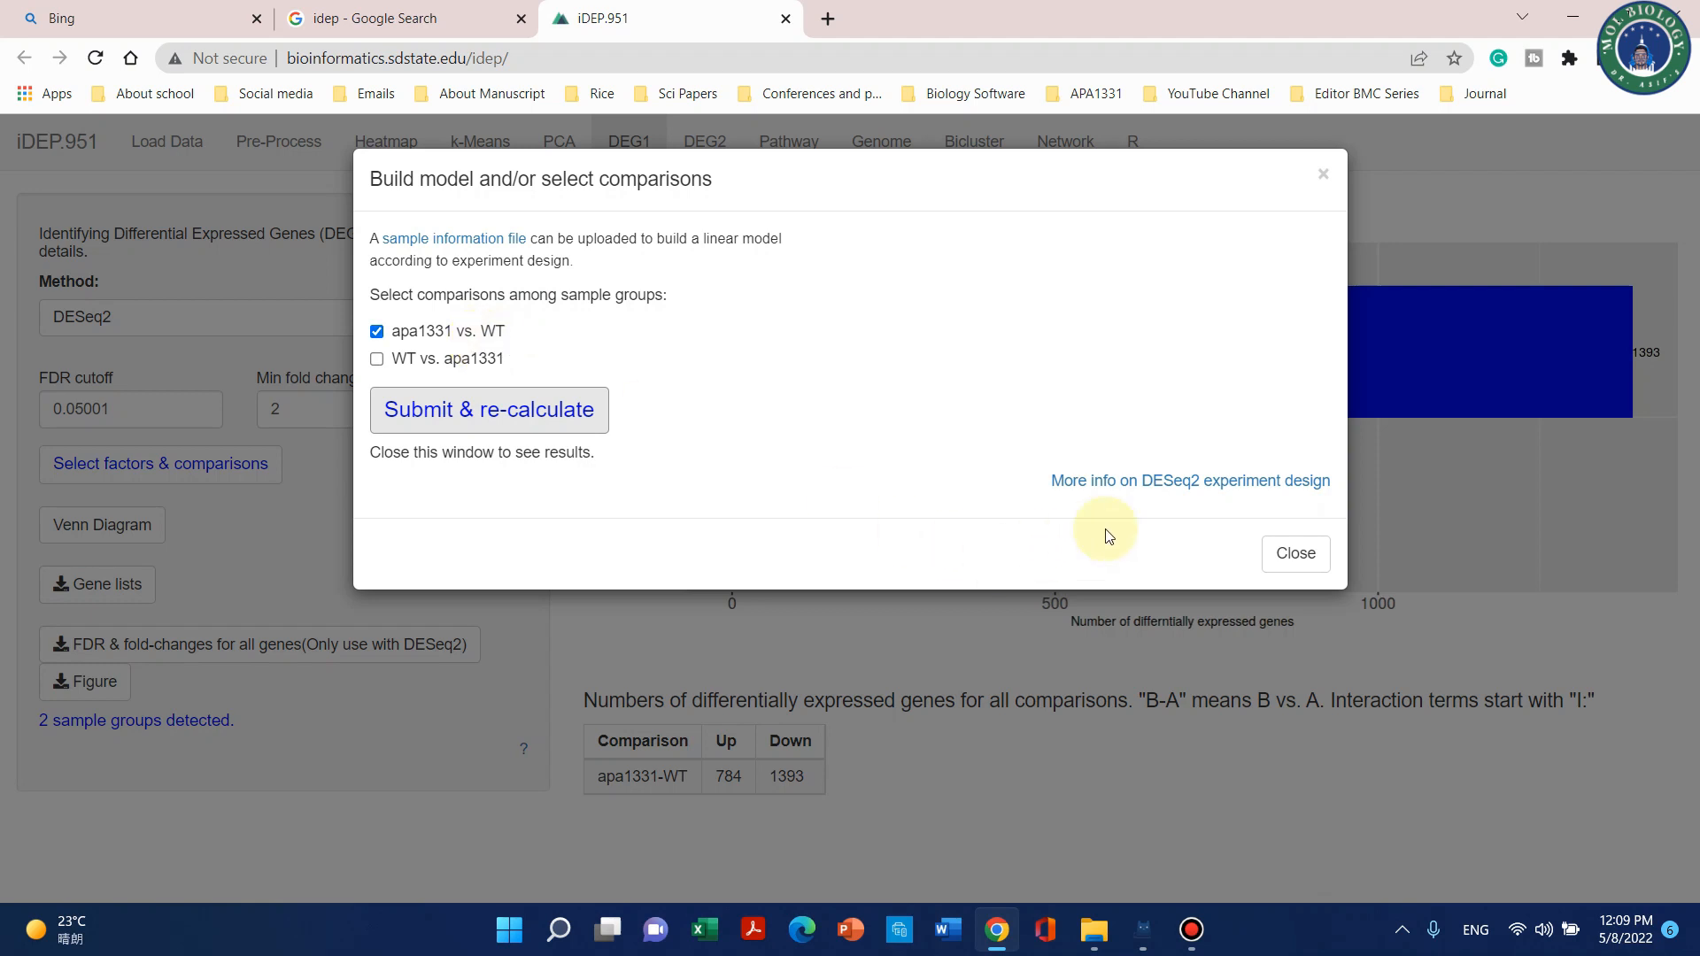
{"action": "left_click", "coordinate": [1289, 556]}
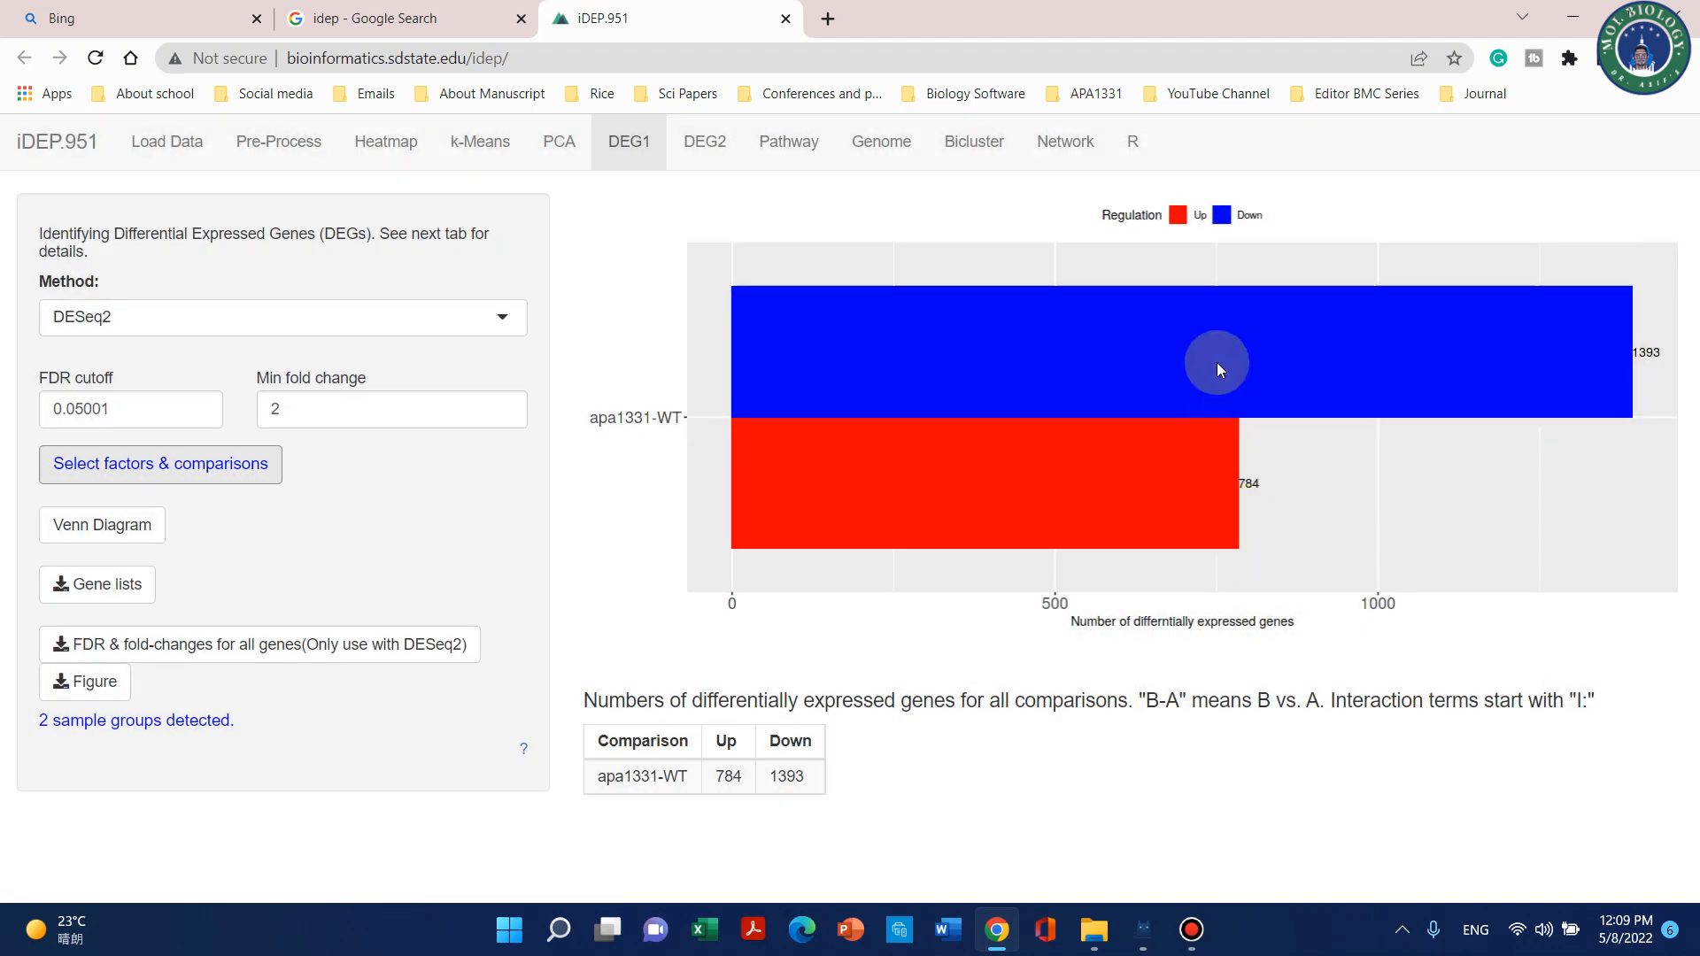
{"action": "left_click", "coordinate": [618, 428]}
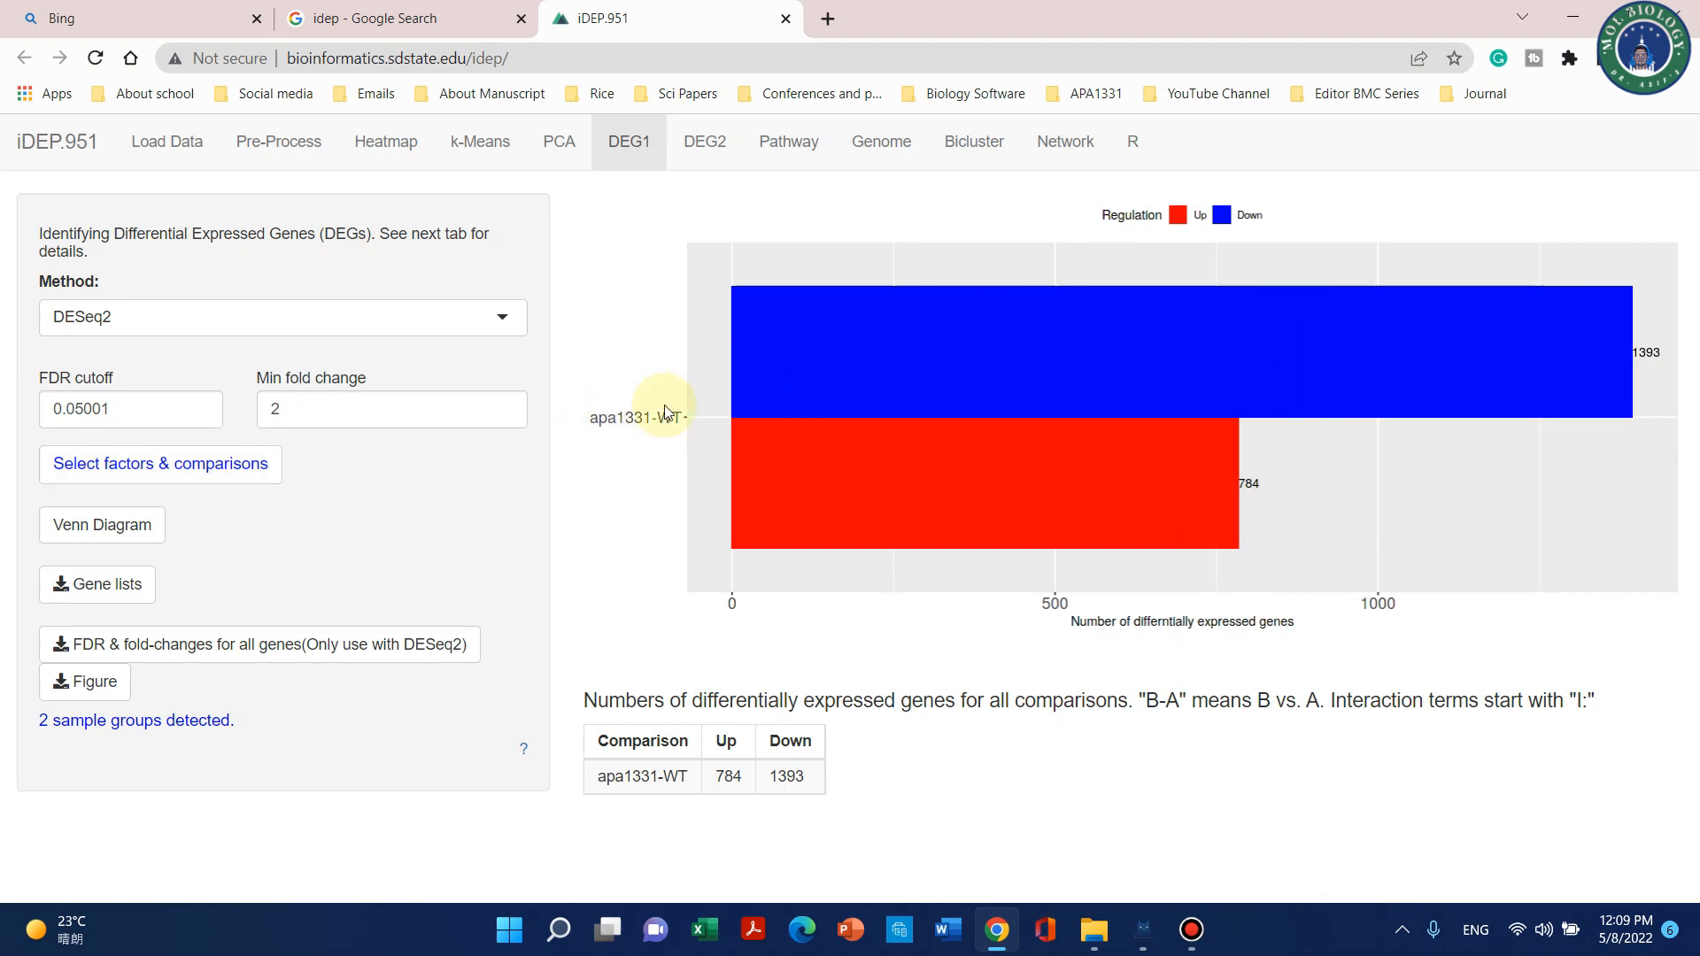
View the Venn diagram for apa1331-WT with its gene lists split by up- or down-regulation, and close it.
{"action": "left_click", "coordinate": [123, 531]}
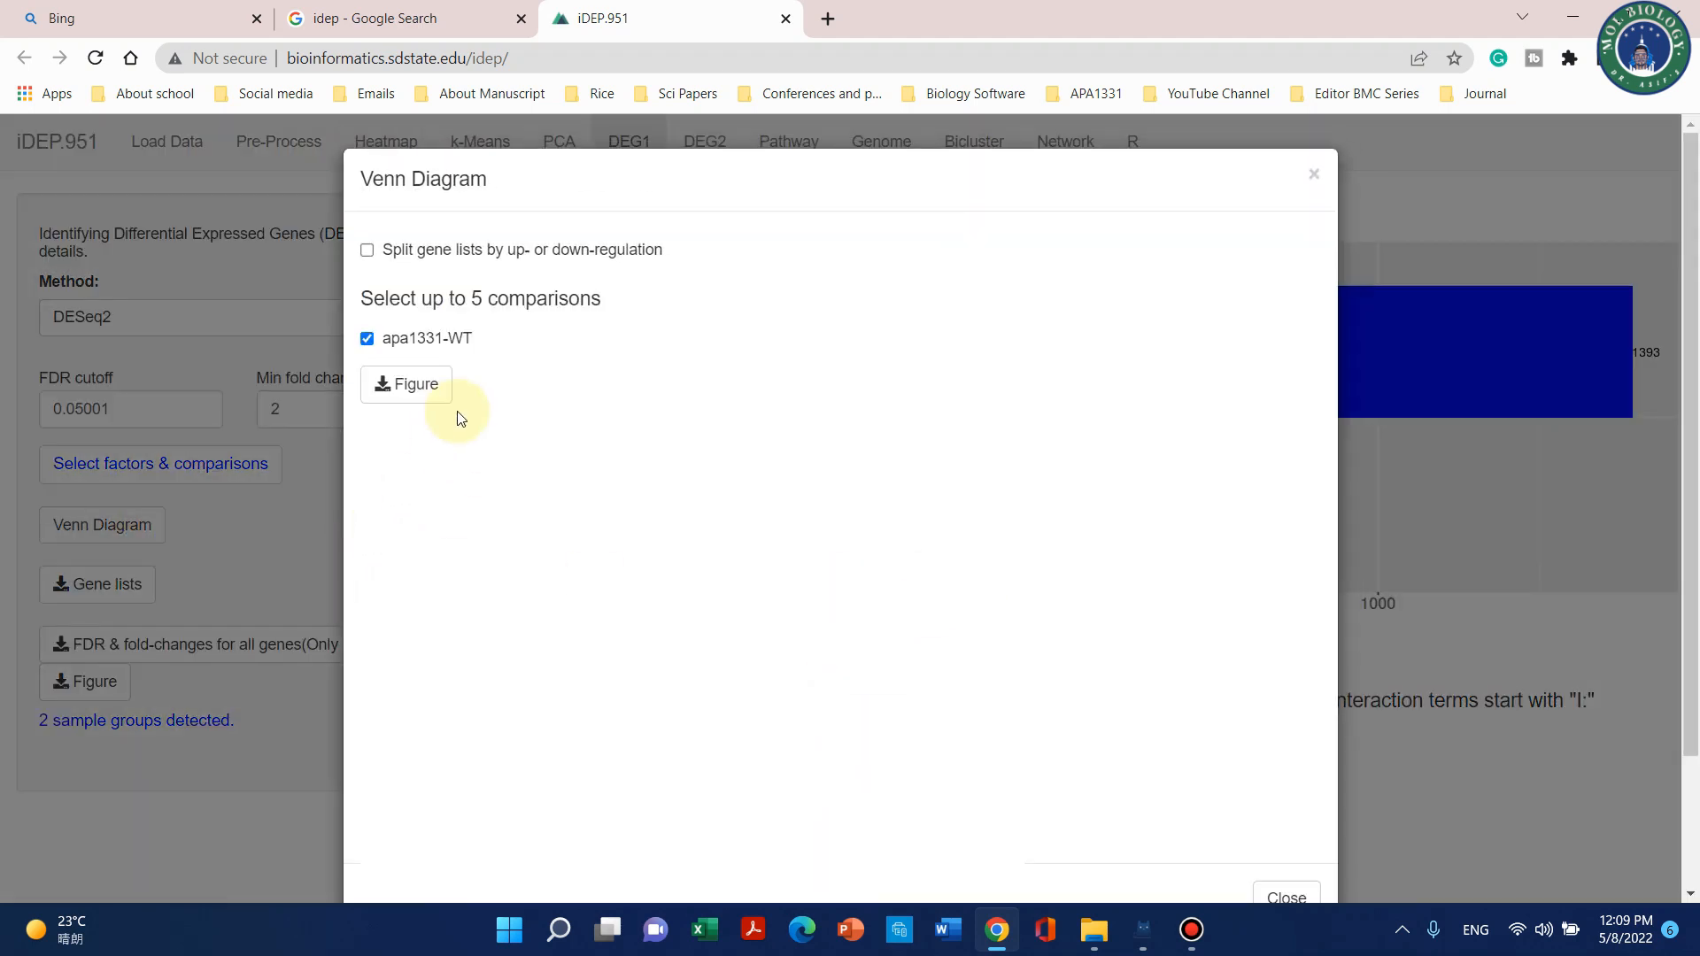
{"action": "scroll", "coordinate": [576, 407], "scroll_direction": "down", "scroll_amount": 2}
{"action": "scroll", "coordinate": [611, 406], "scroll_direction": "up", "scroll_amount": 2}
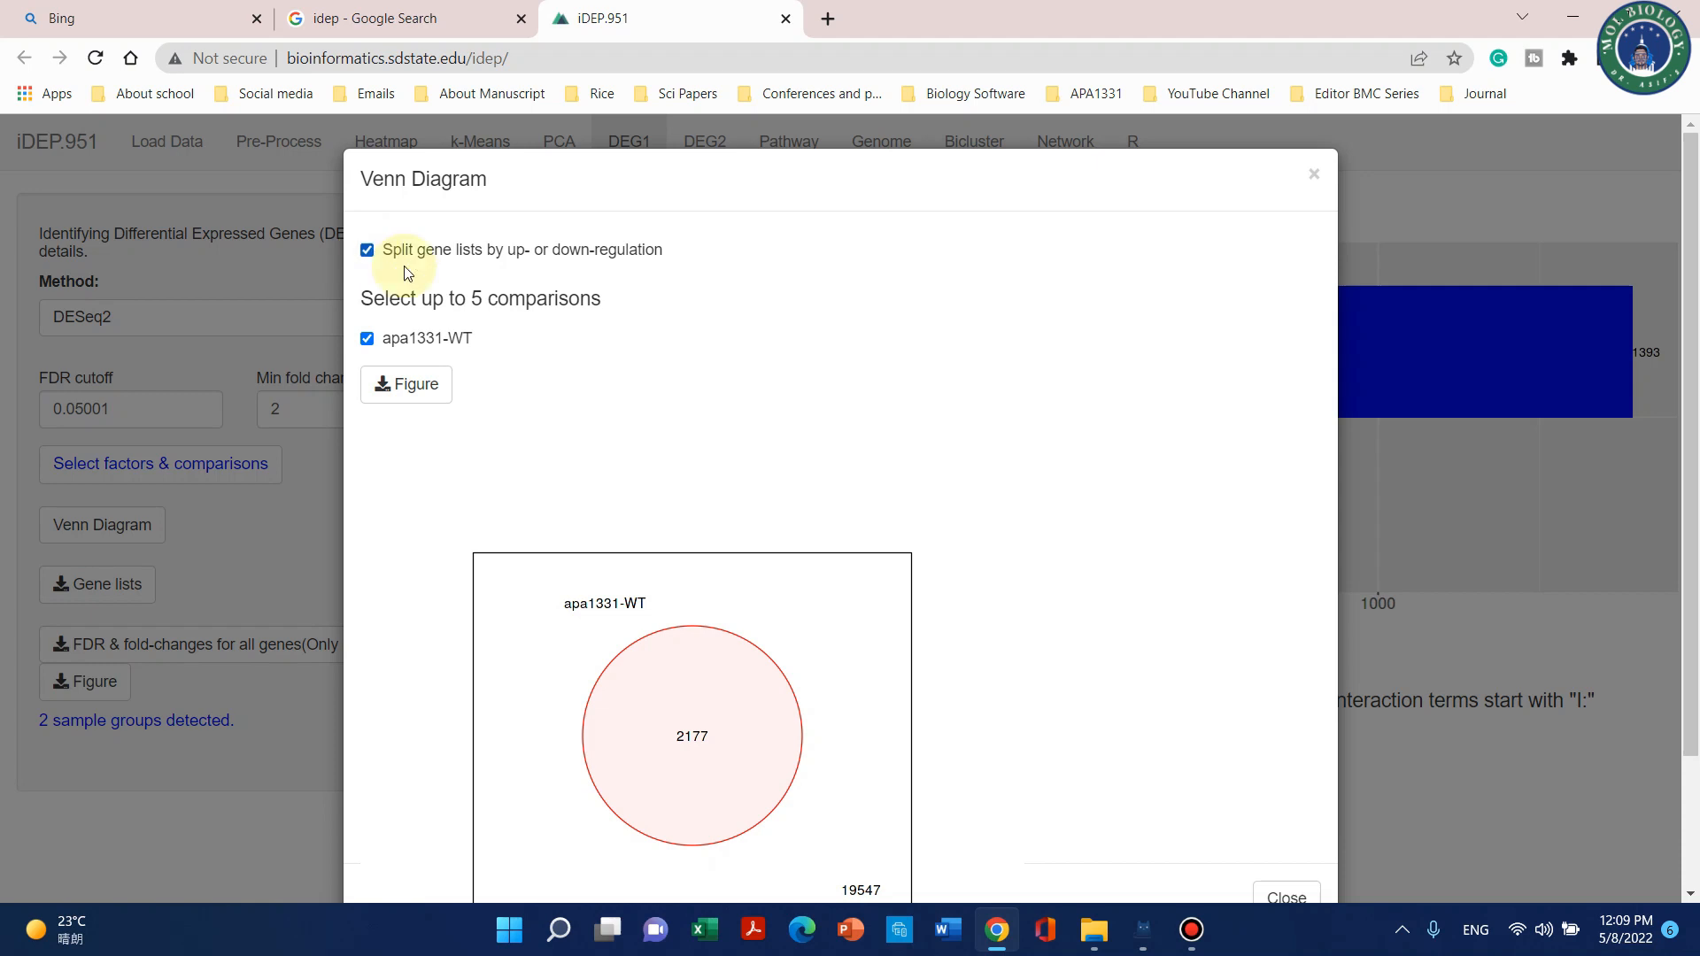
{"action": "scroll", "coordinate": [911, 410], "scroll_direction": "down", "scroll_amount": 2}
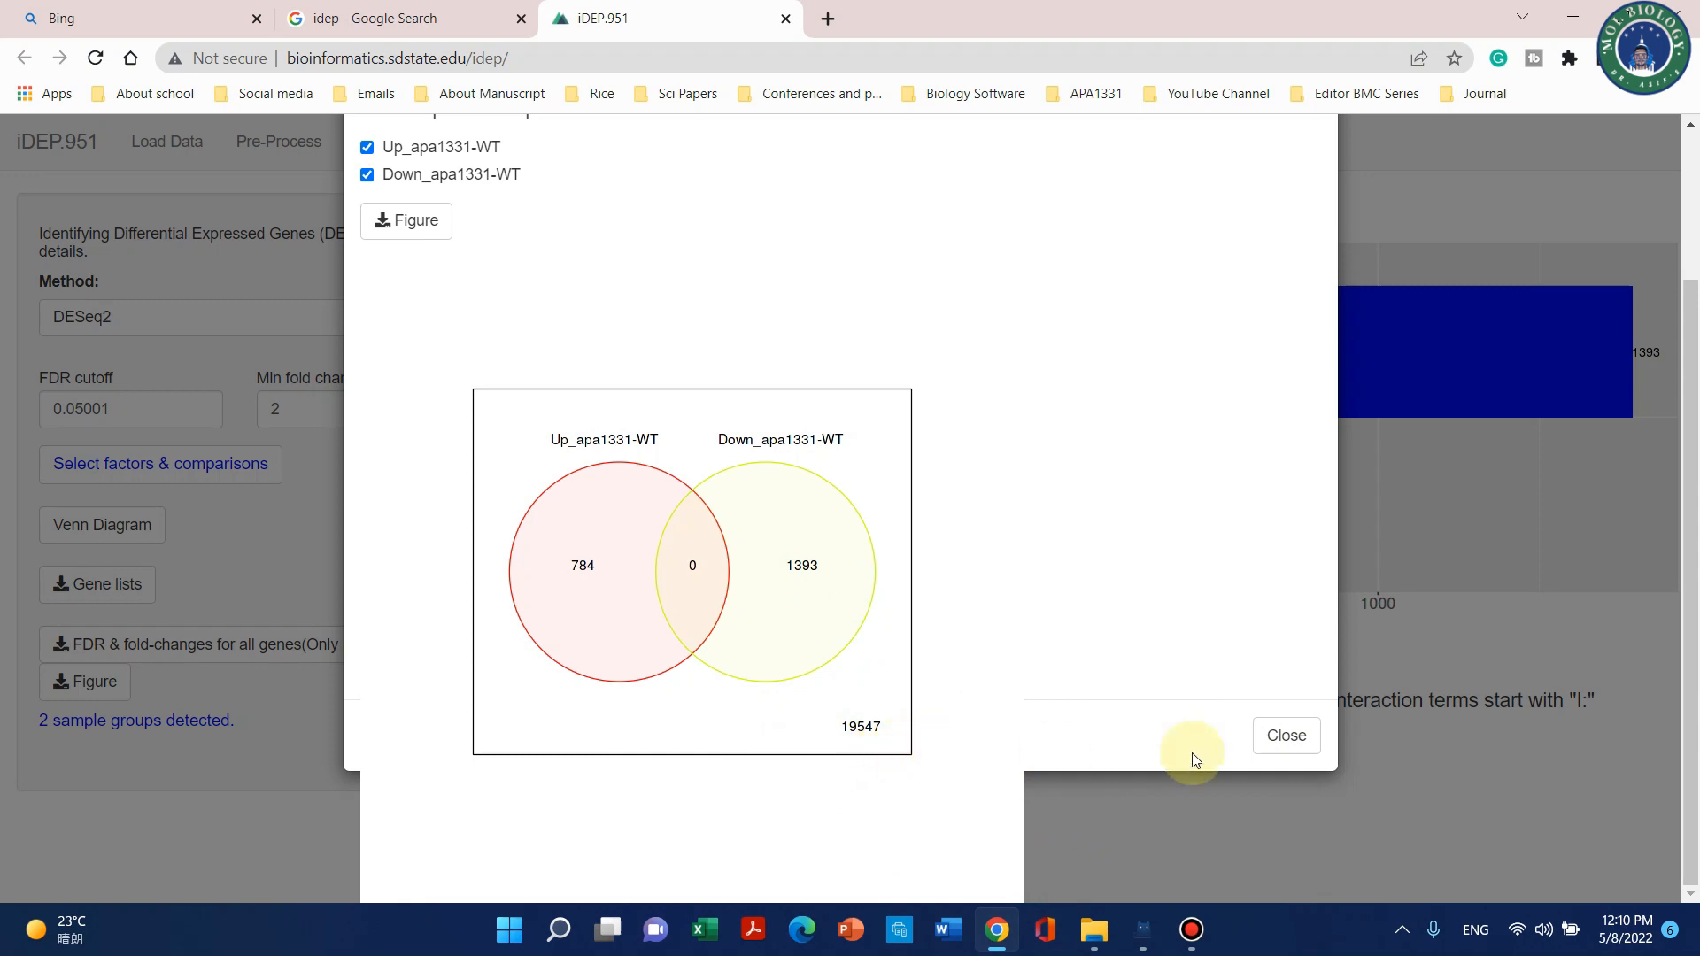
{"action": "left_click", "coordinate": [1298, 744]}
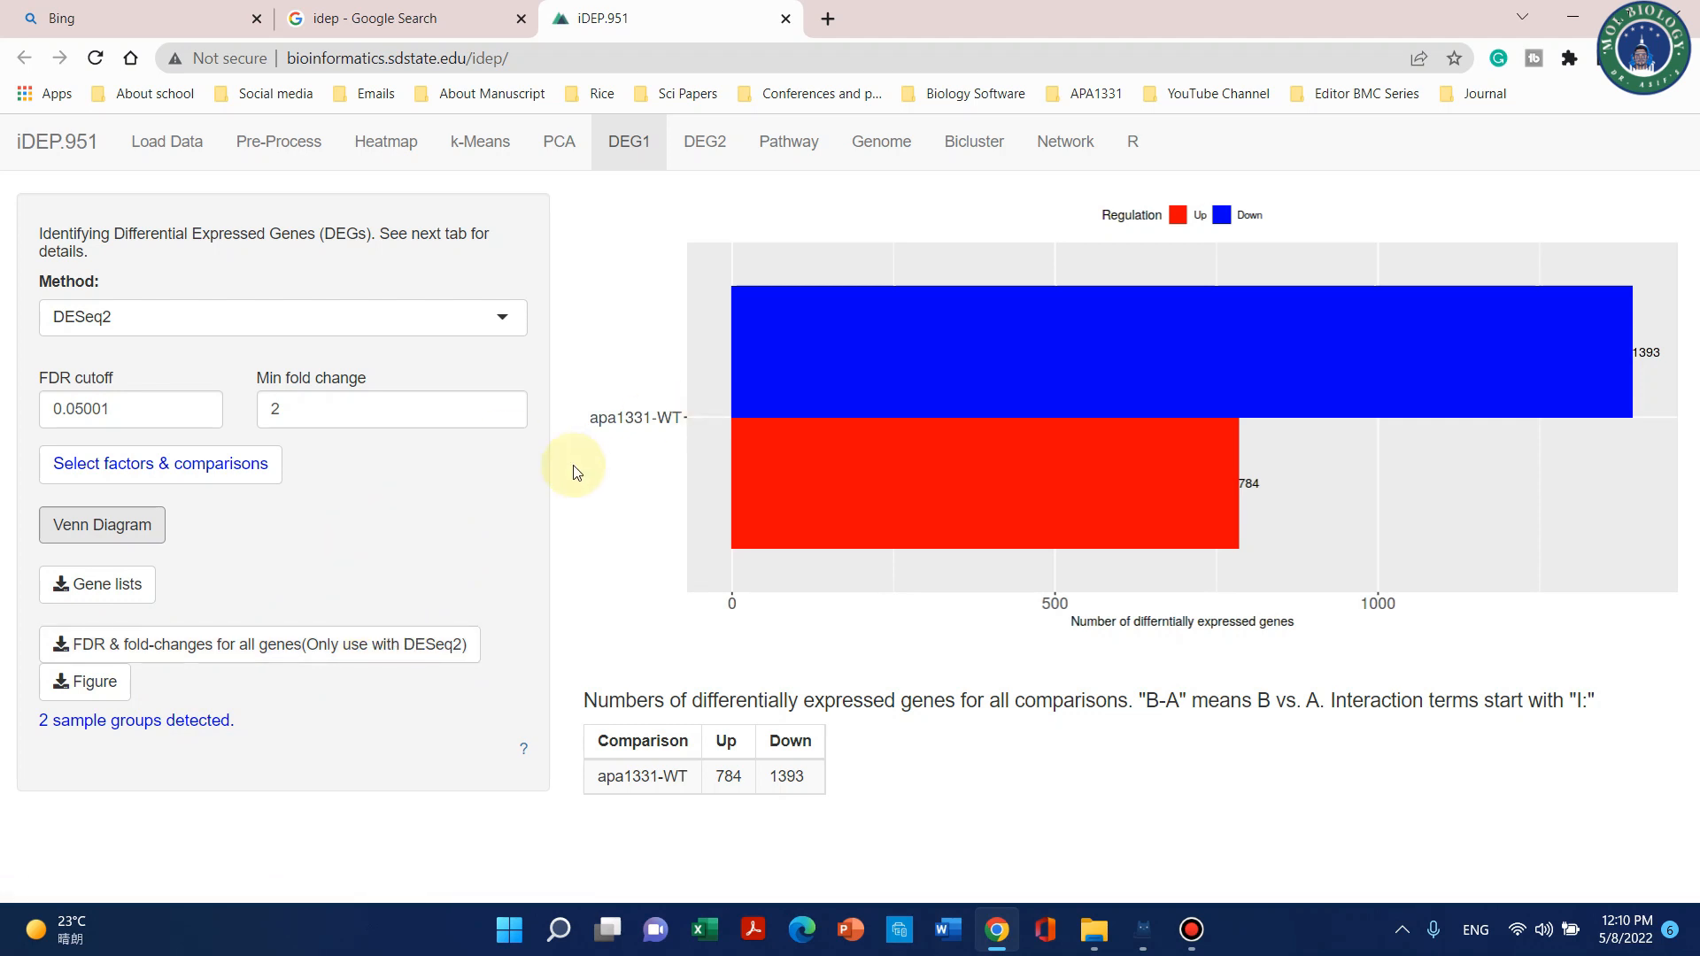
Open the DEG2 results for apa1331-WT and examine the heatmap, enriched pathways and GO Biological Process enrichment tree.
{"action": "left_click", "coordinate": [704, 148]}
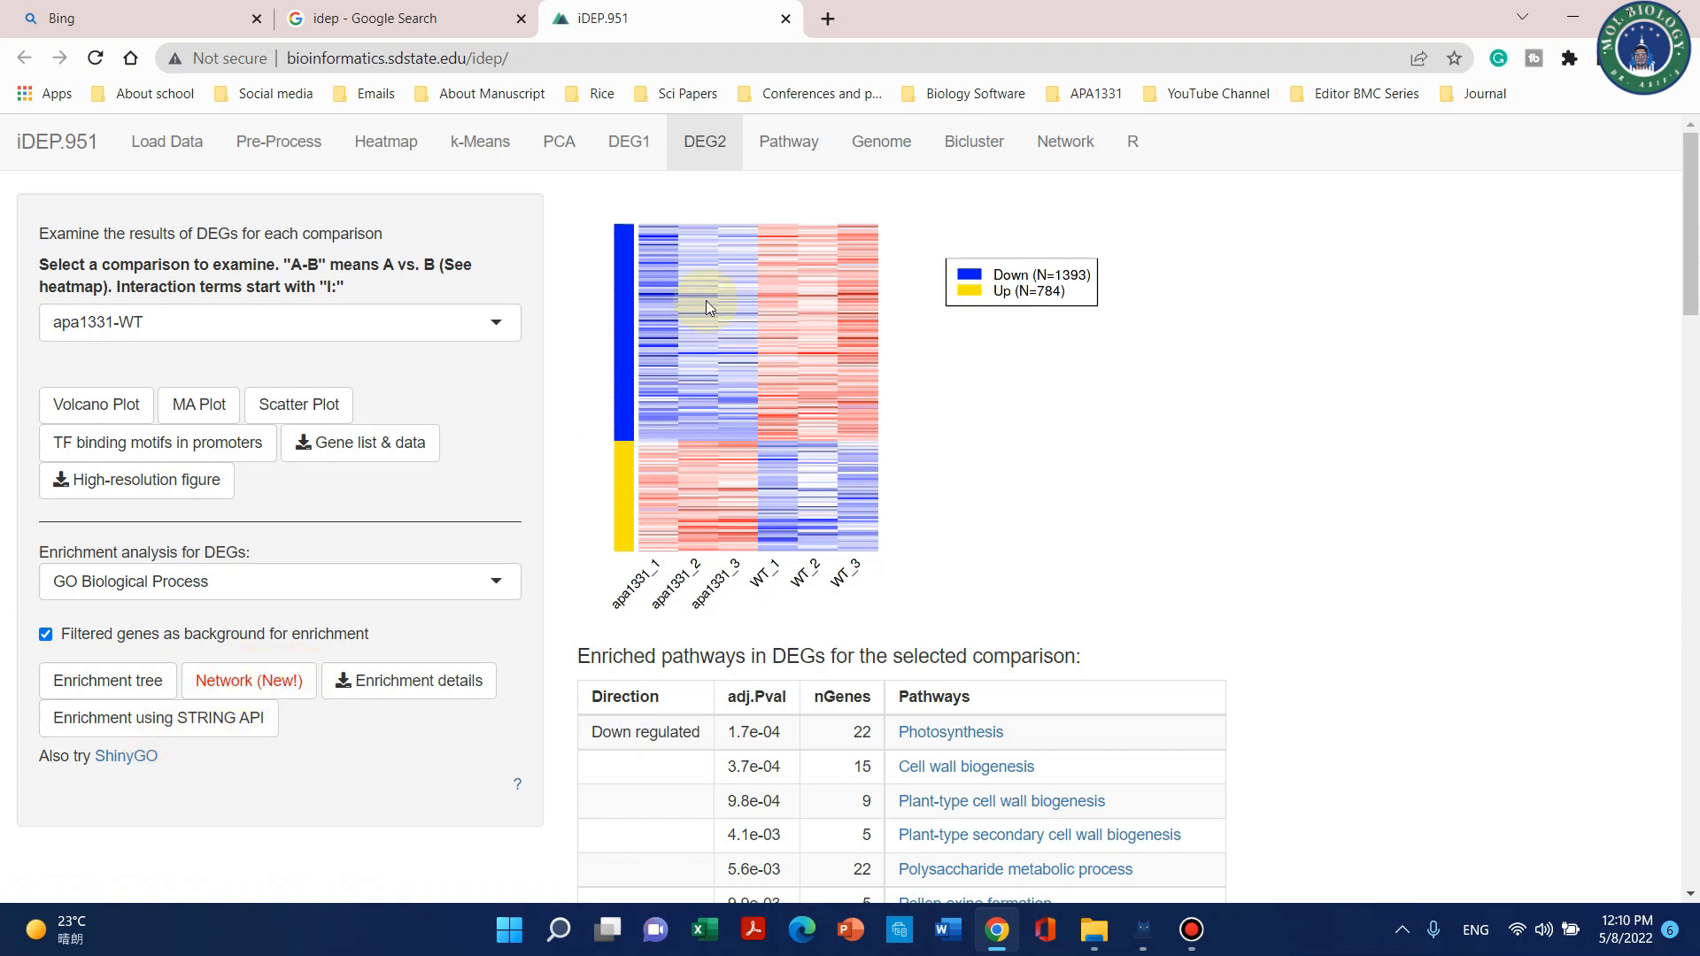
{"action": "scroll", "coordinate": [266, 619], "scroll_direction": "down", "scroll_amount": 3}
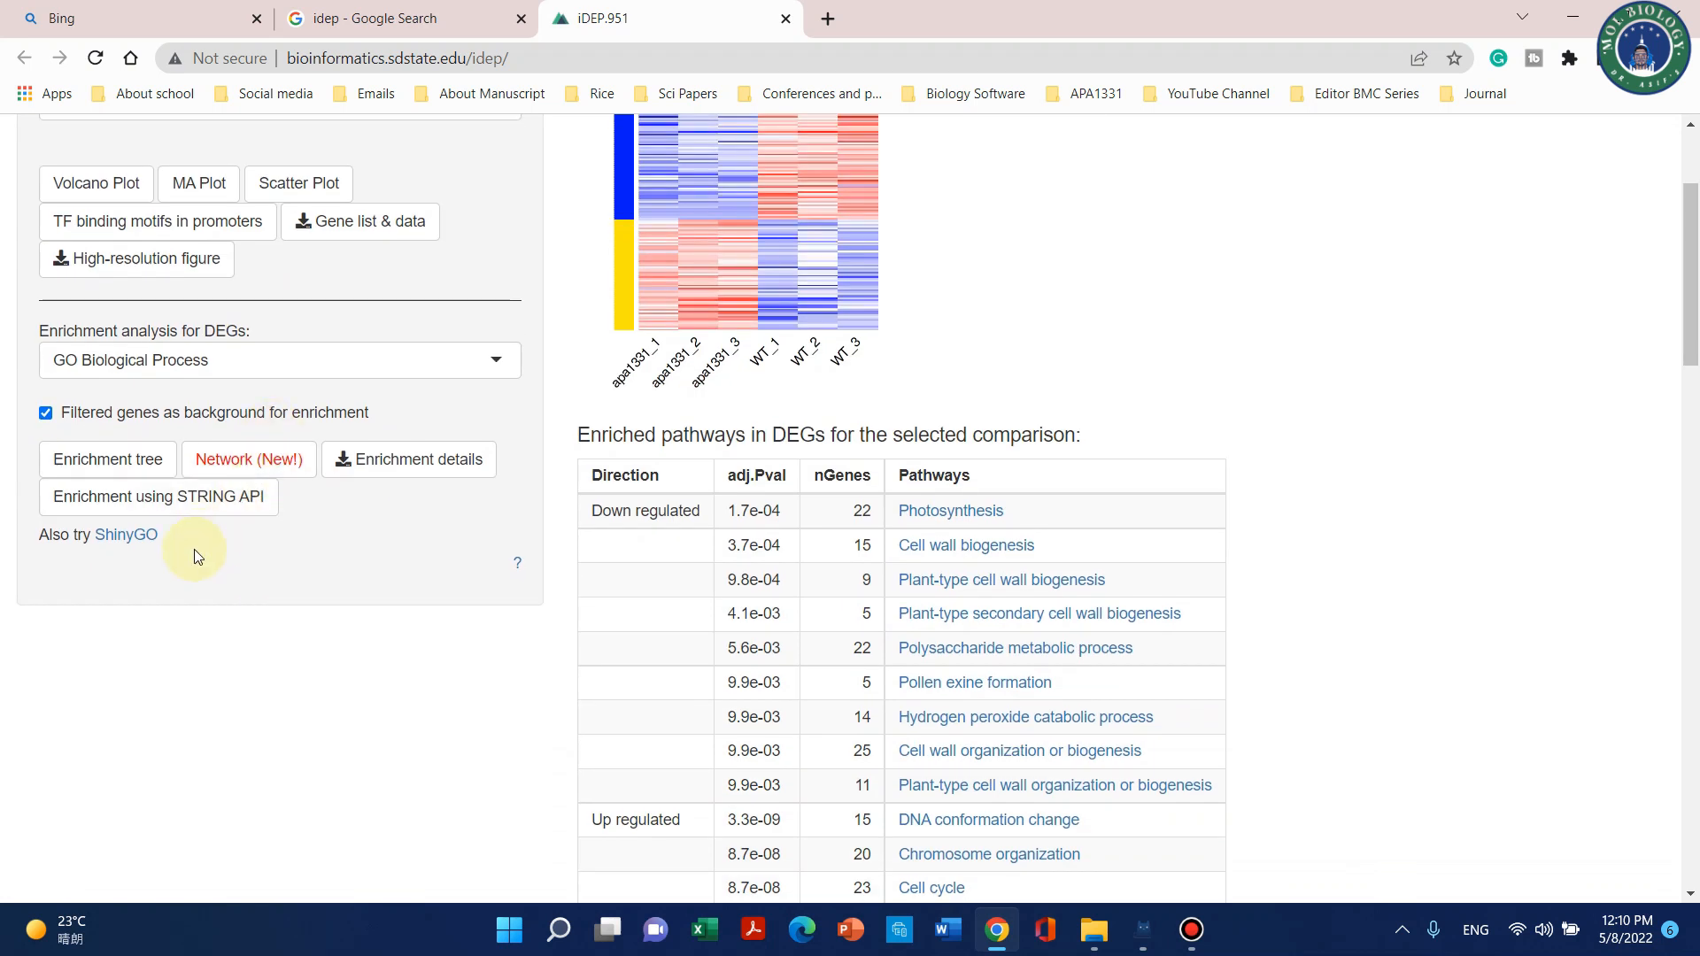
{"action": "scroll", "coordinate": [132, 655], "scroll_direction": "up", "scroll_amount": 3}
{"action": "left_click", "coordinate": [112, 683]}
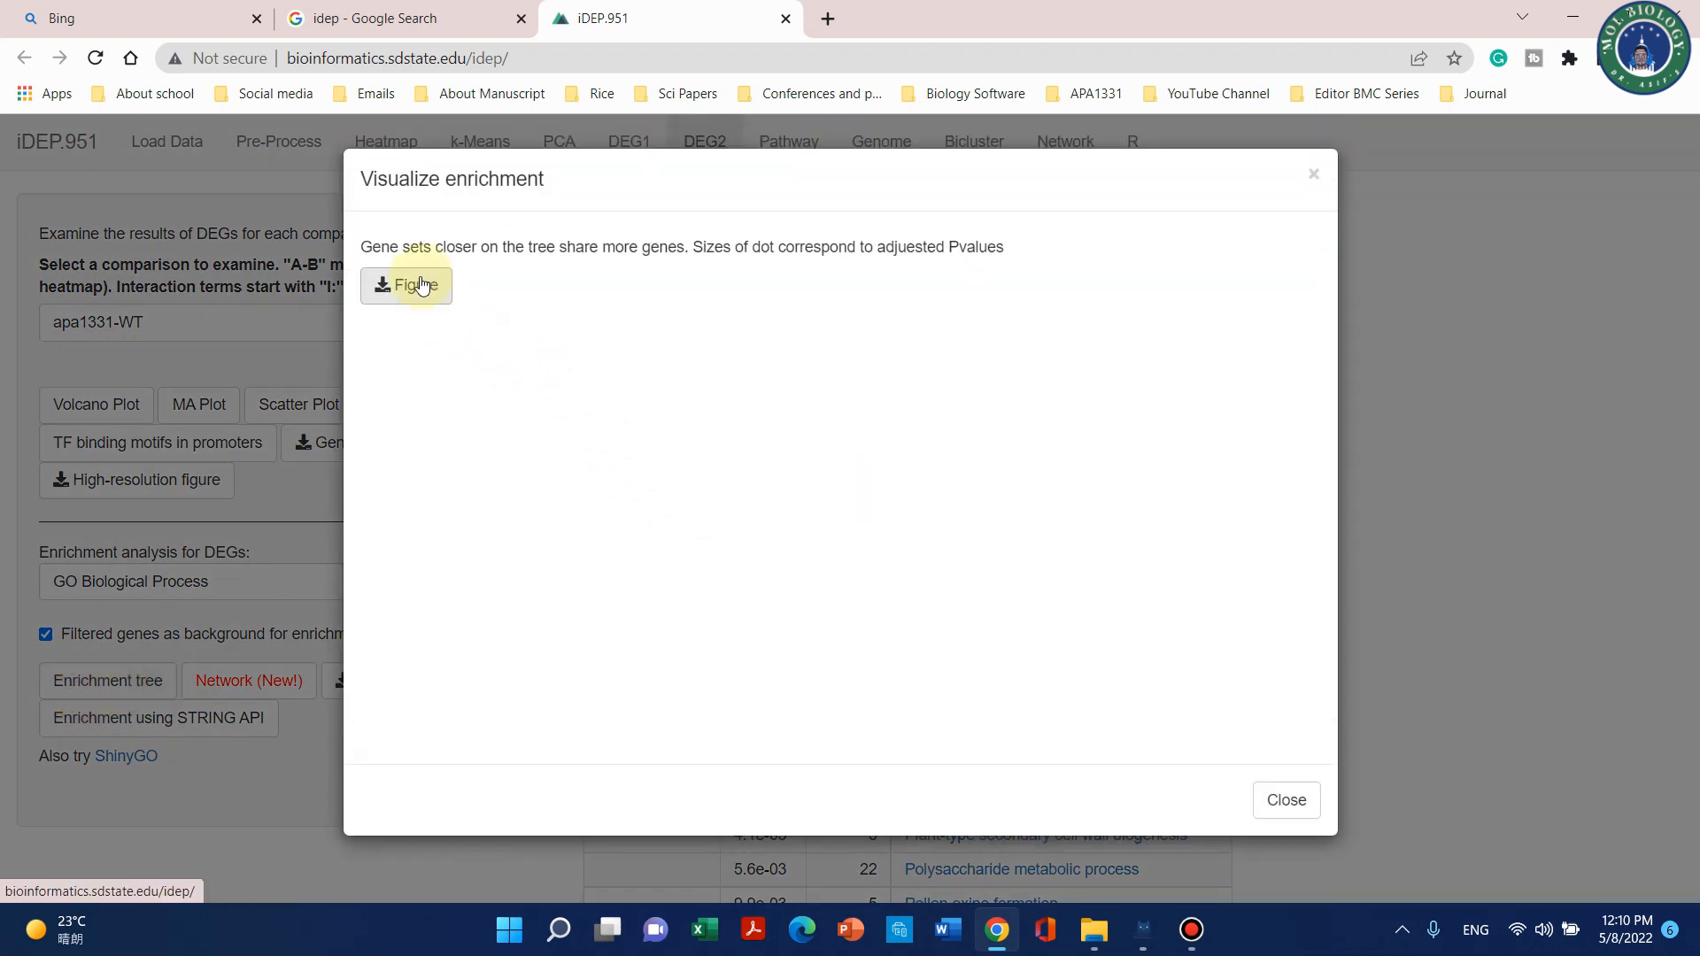
{"action": "scroll", "coordinate": [598, 432], "scroll_direction": "down", "scroll_amount": 1}
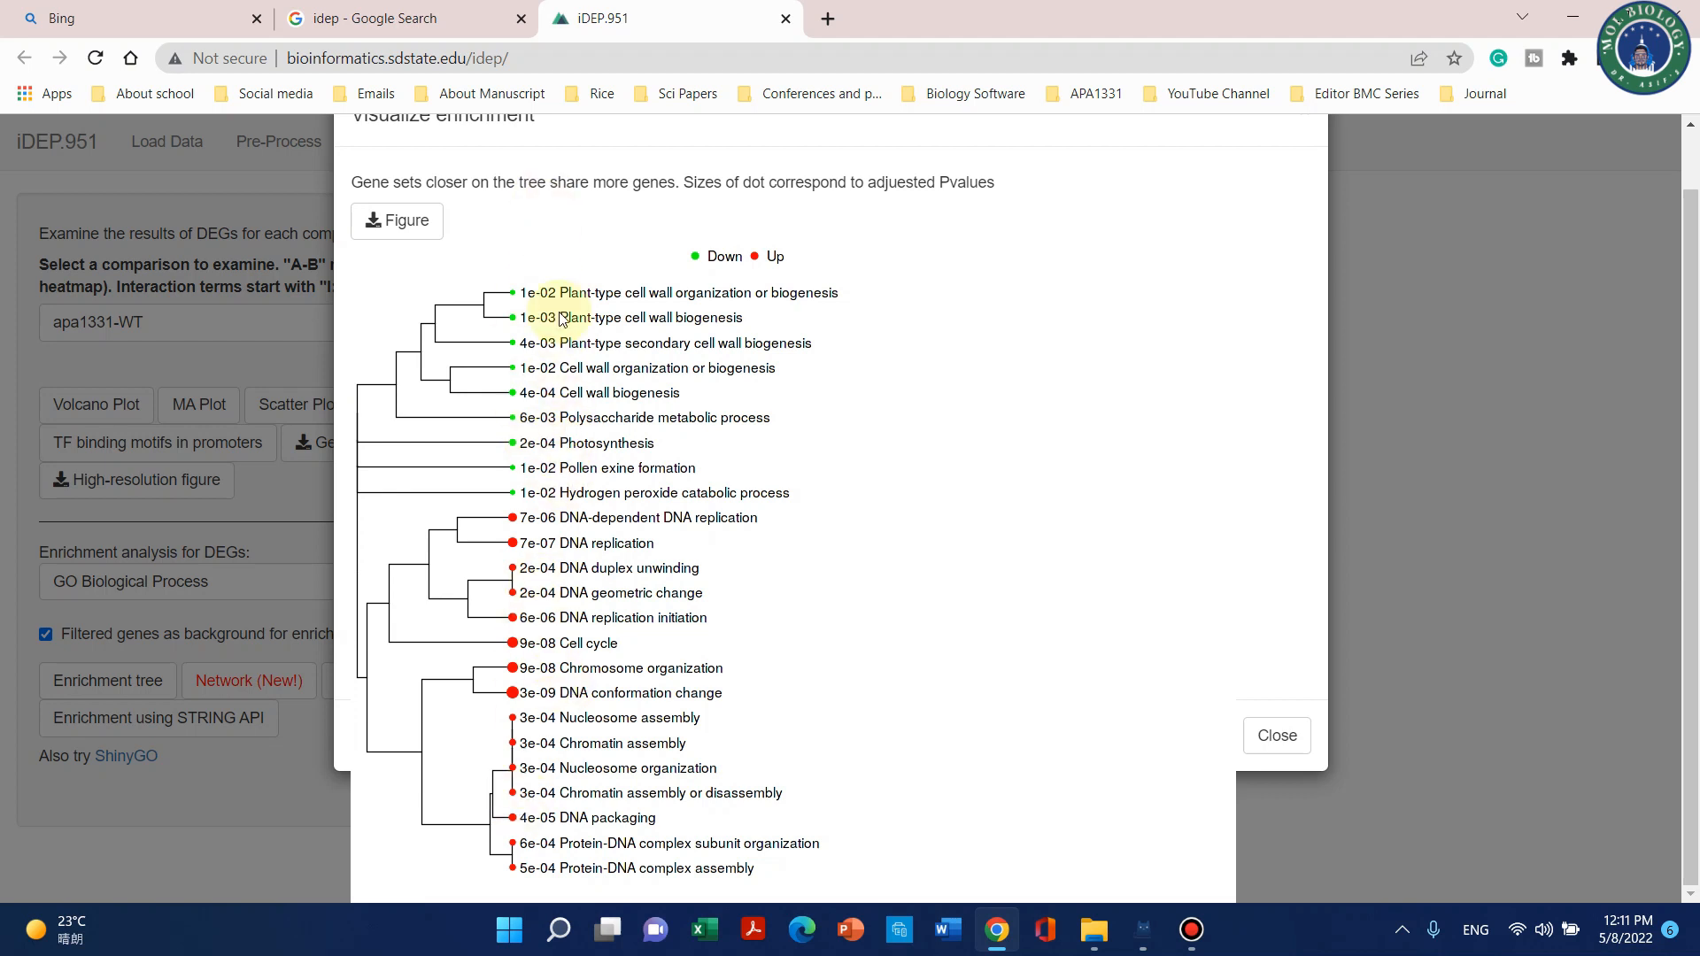
{"action": "scroll", "coordinate": [336, 413], "scroll_direction": "up", "scroll_amount": 1}
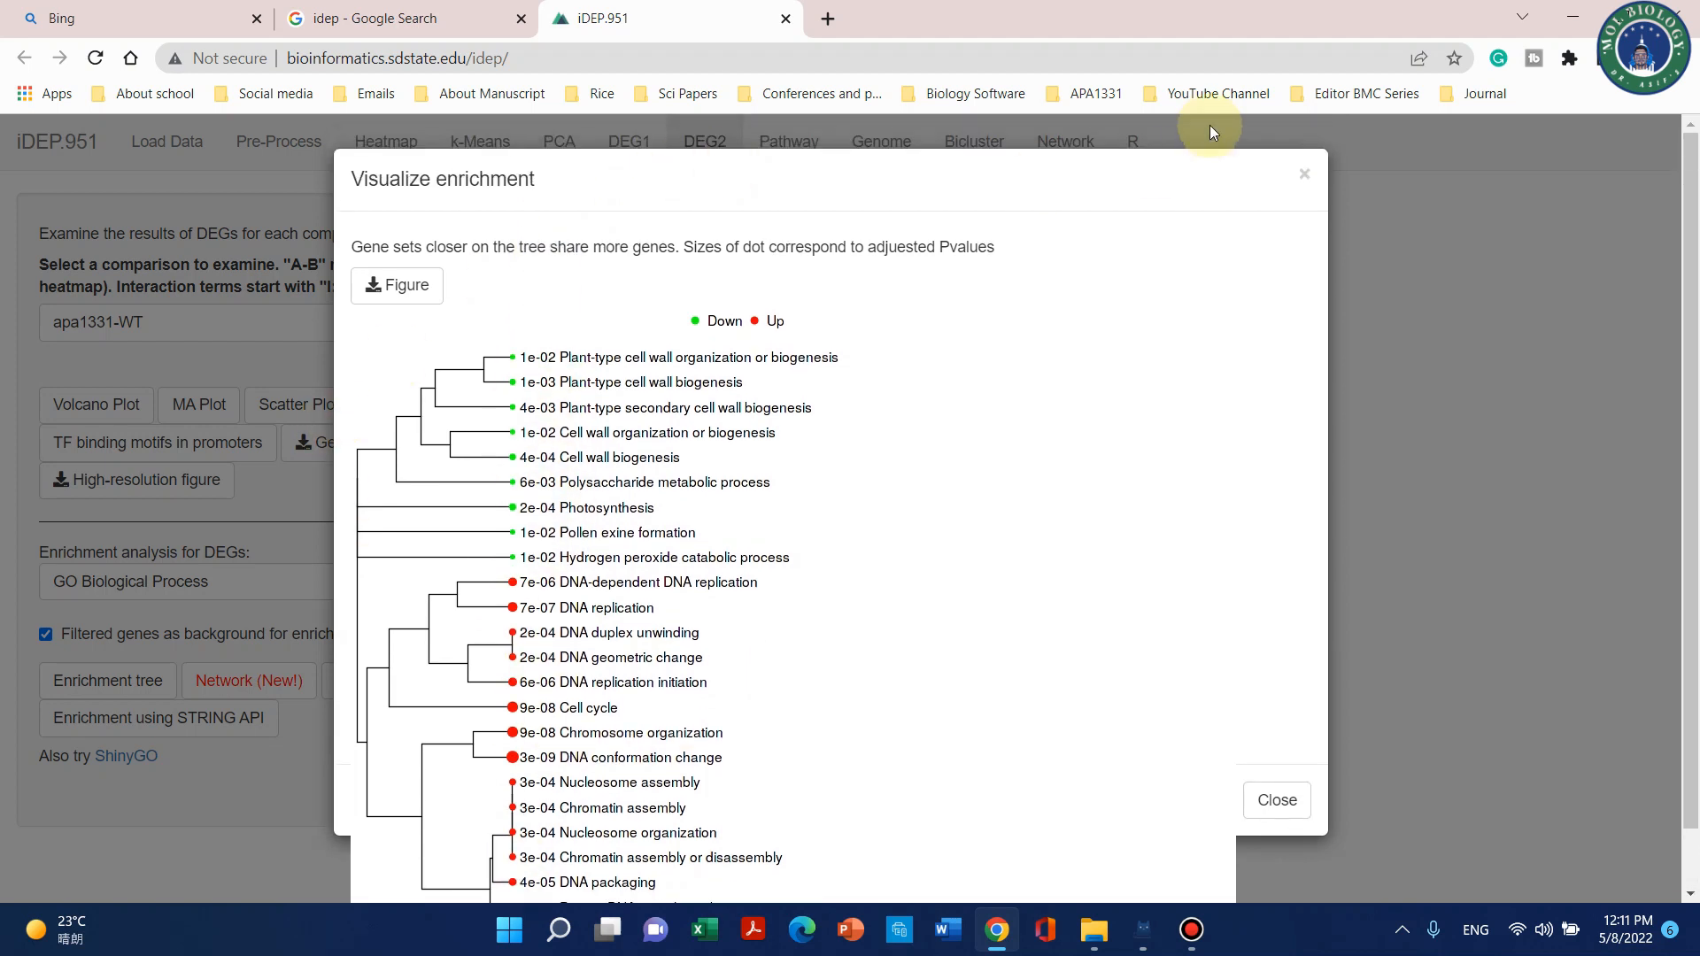
{"action": "left_click", "coordinate": [1305, 177]}
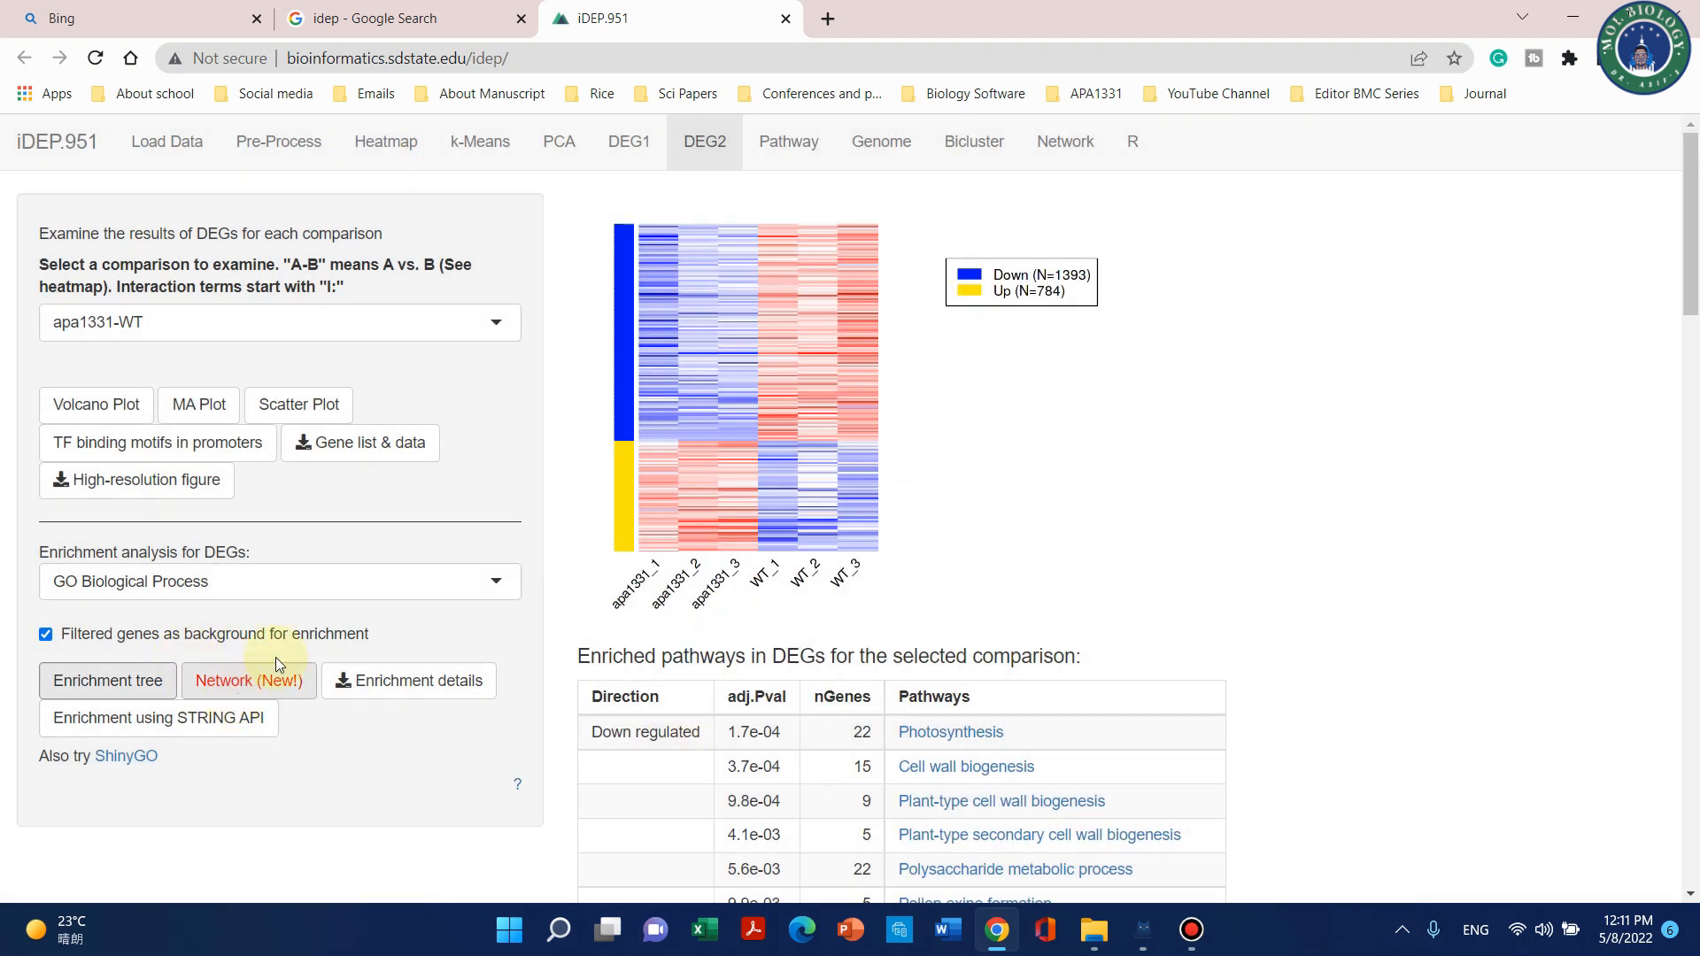
Set the DEG enrichment analysis to GO Cellular Component and inspect its enrichment tree.
{"action": "left_click", "coordinate": [392, 573]}
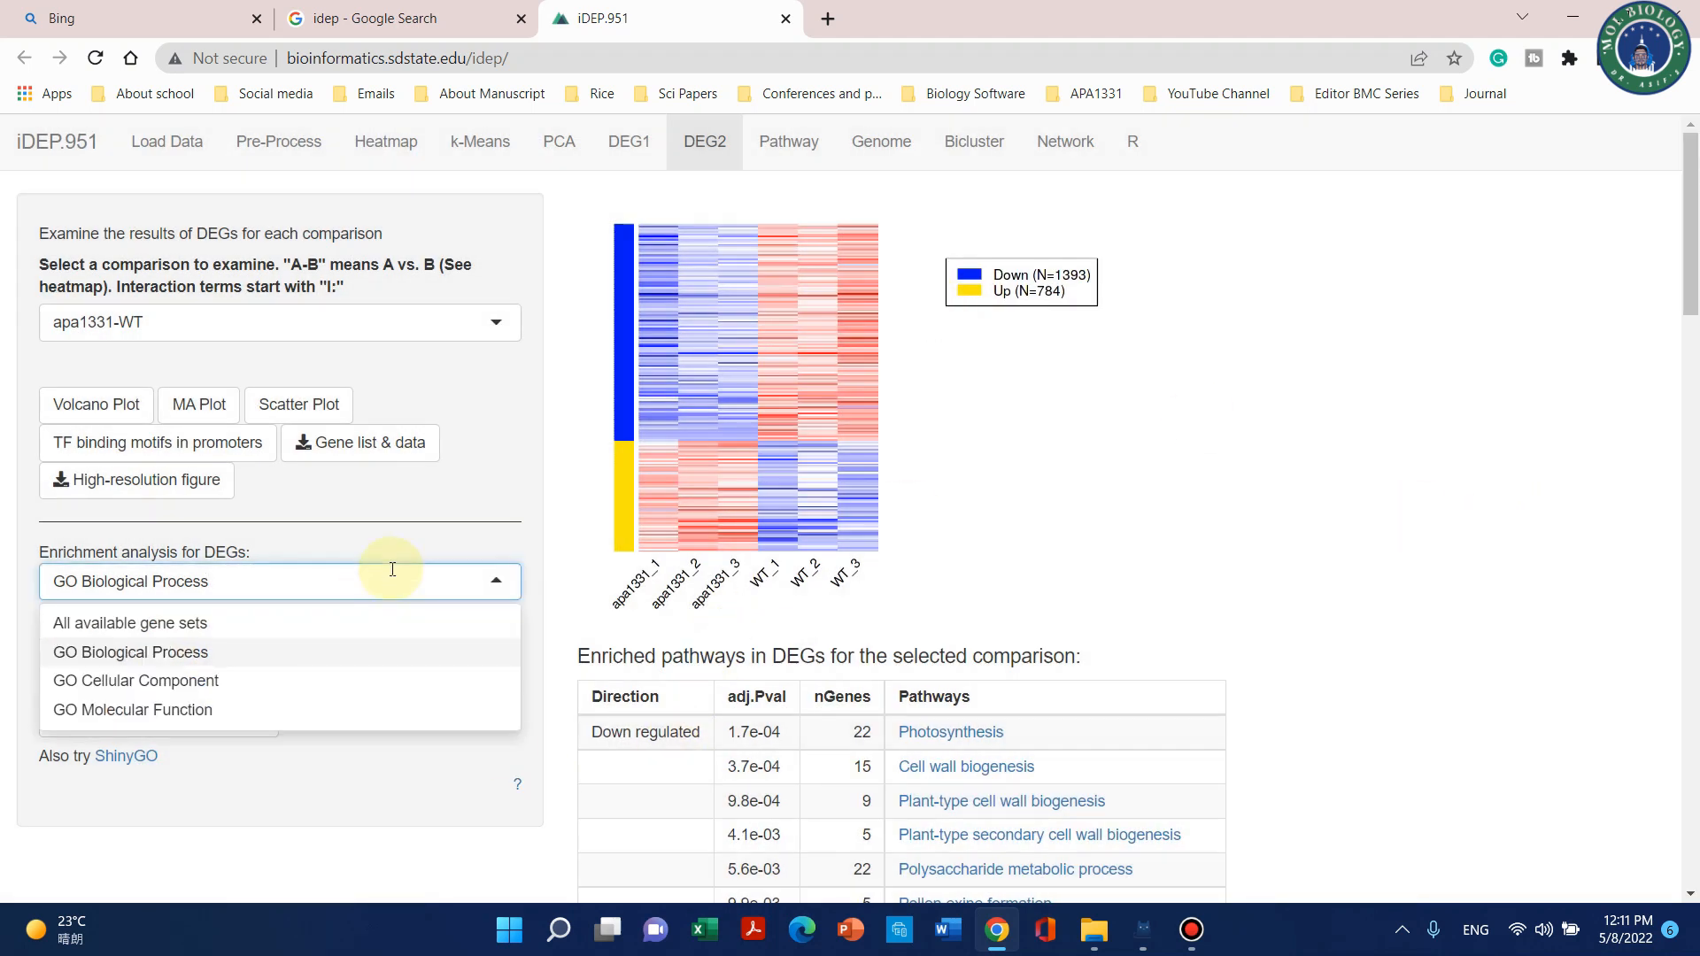
{"action": "left_click", "coordinate": [181, 680]}
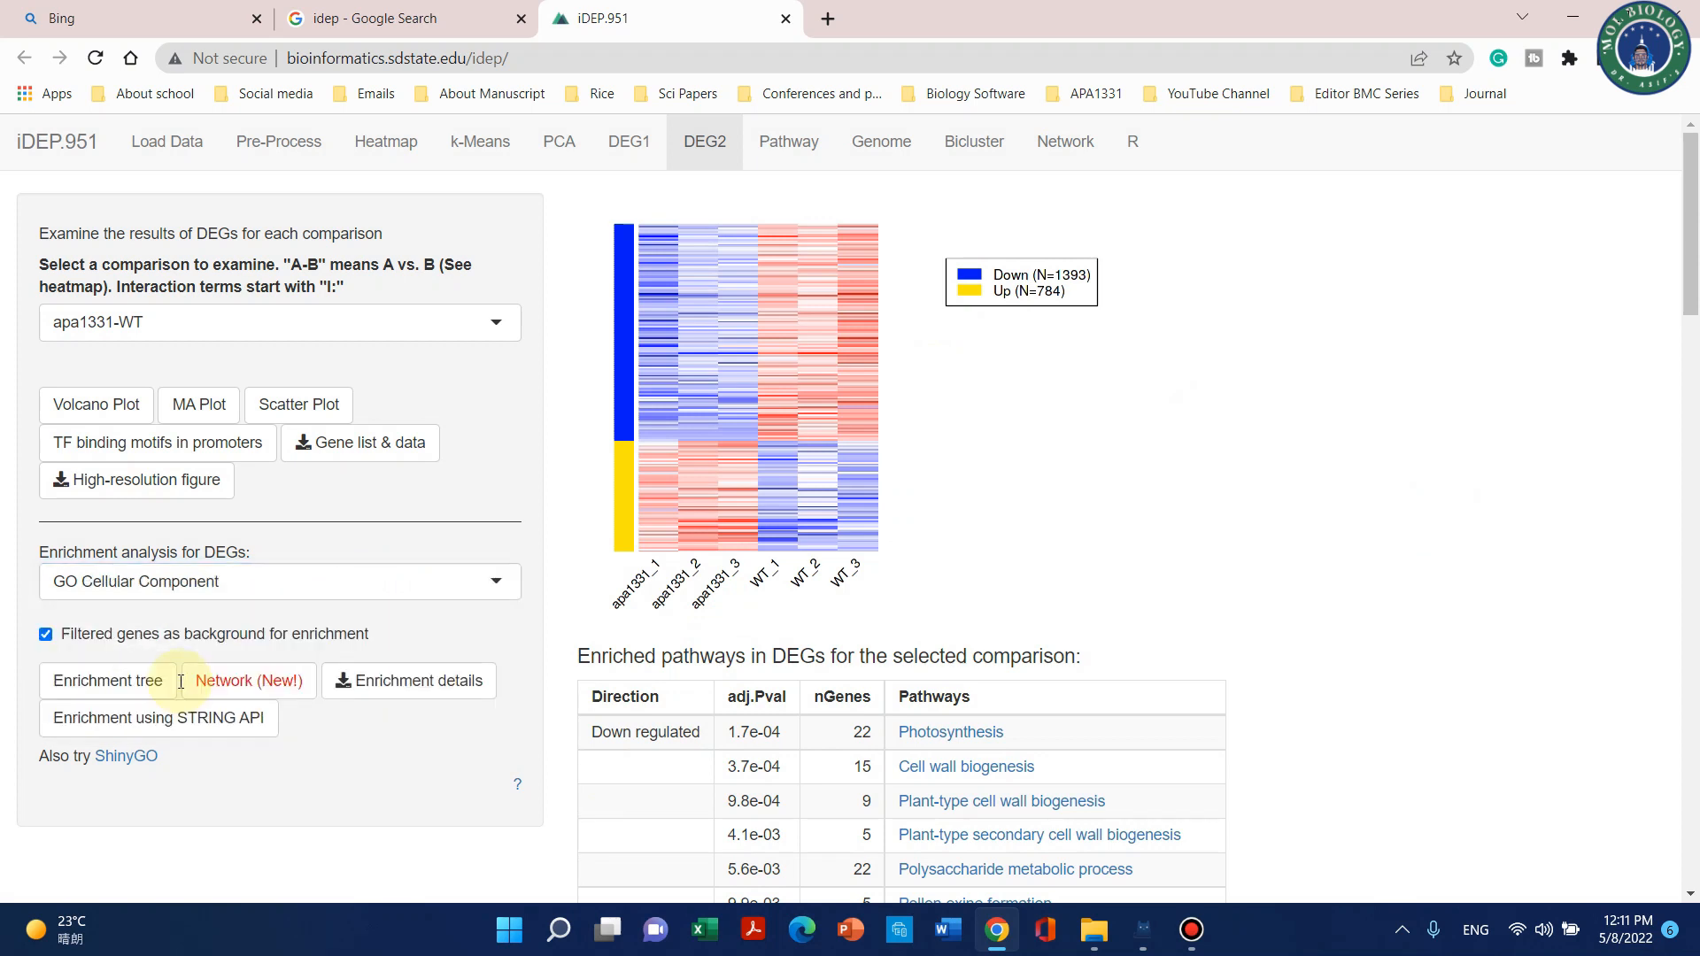
{"action": "left_click", "coordinate": [121, 690]}
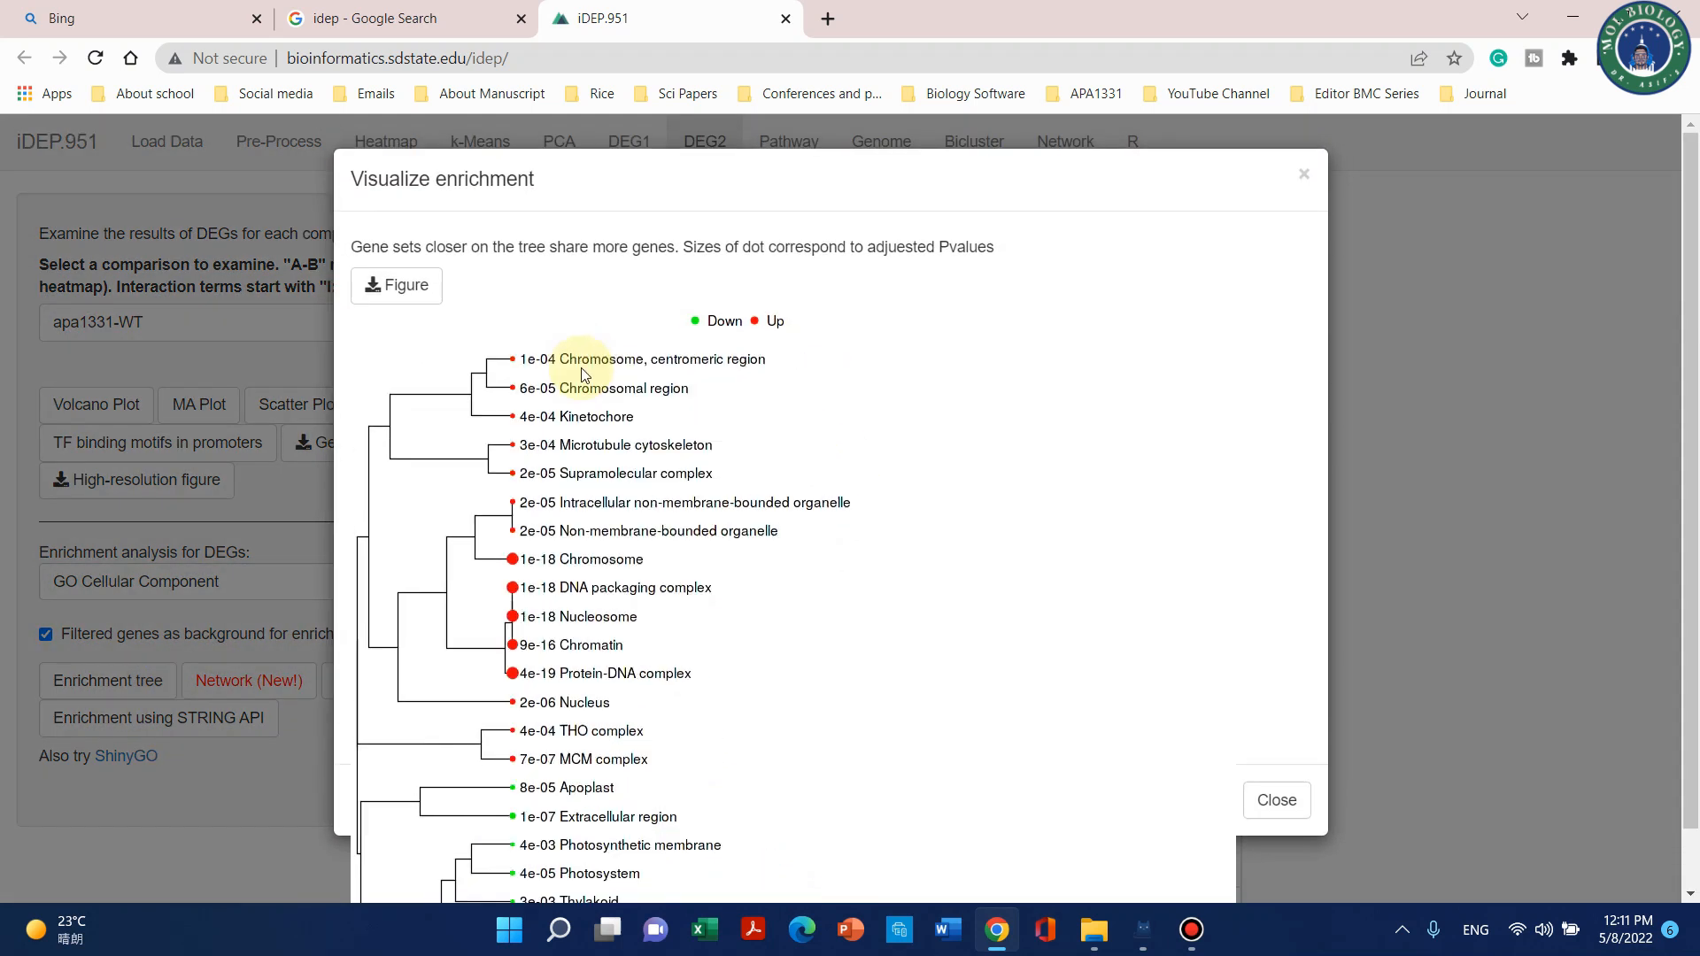
{"action": "scroll", "coordinate": [584, 374], "scroll_direction": "down", "scroll_amount": 1}
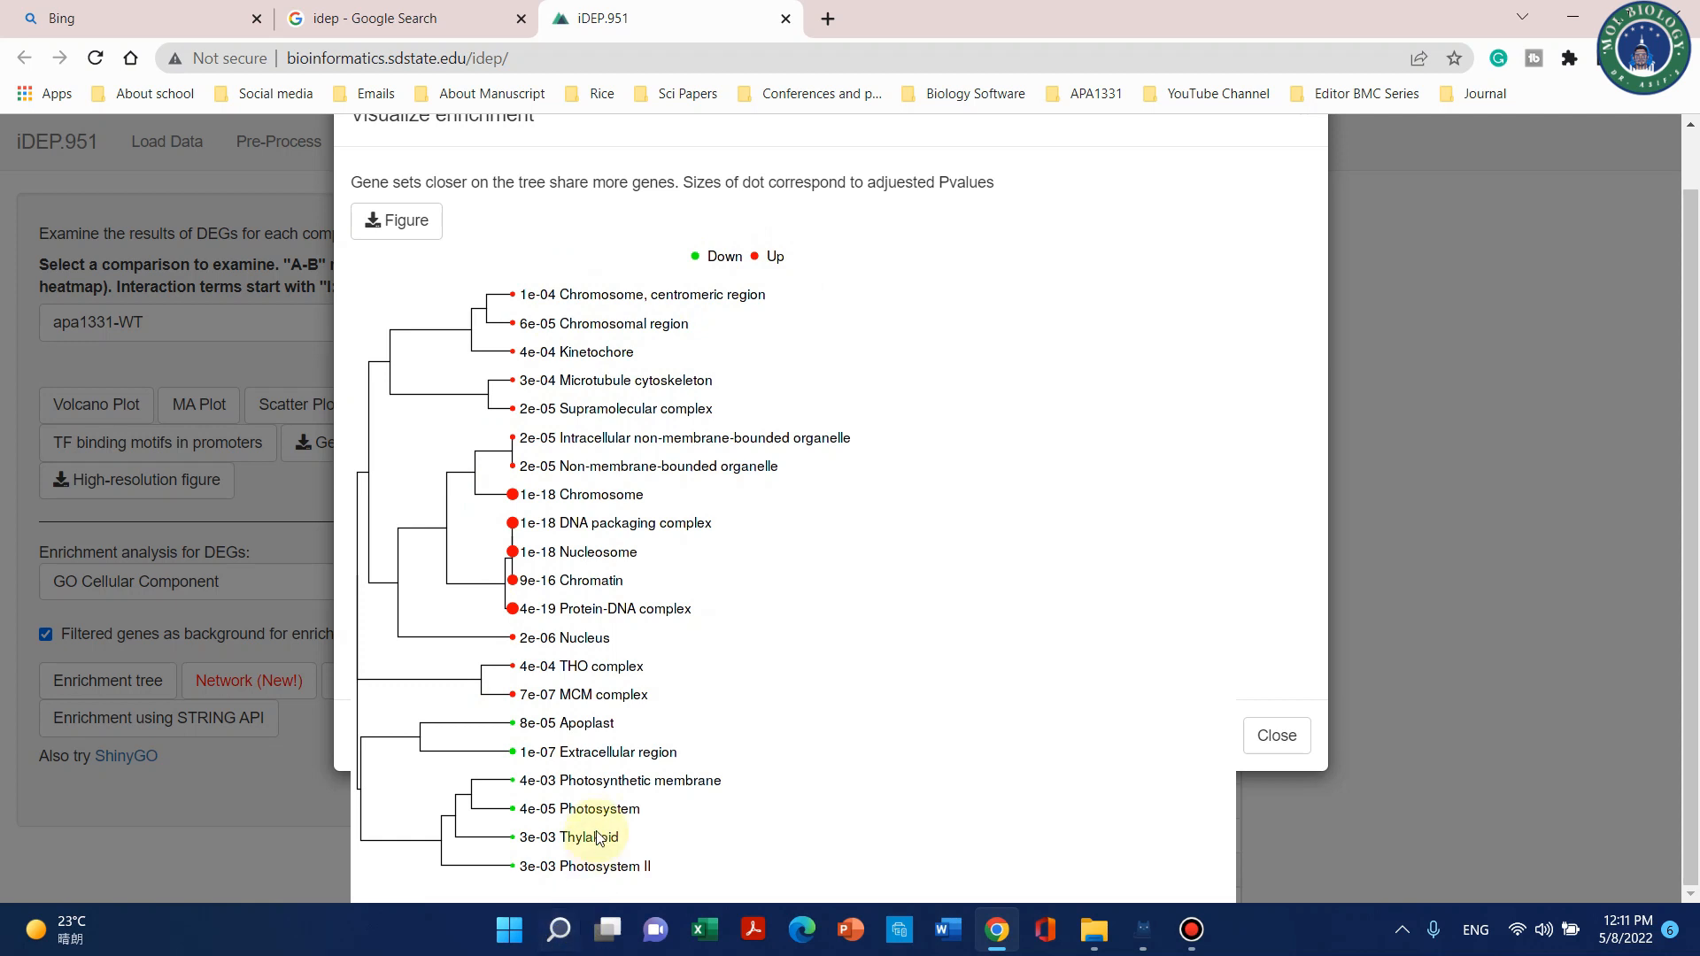
{"action": "scroll", "coordinate": [910, 561], "scroll_direction": "up", "scroll_amount": 1}
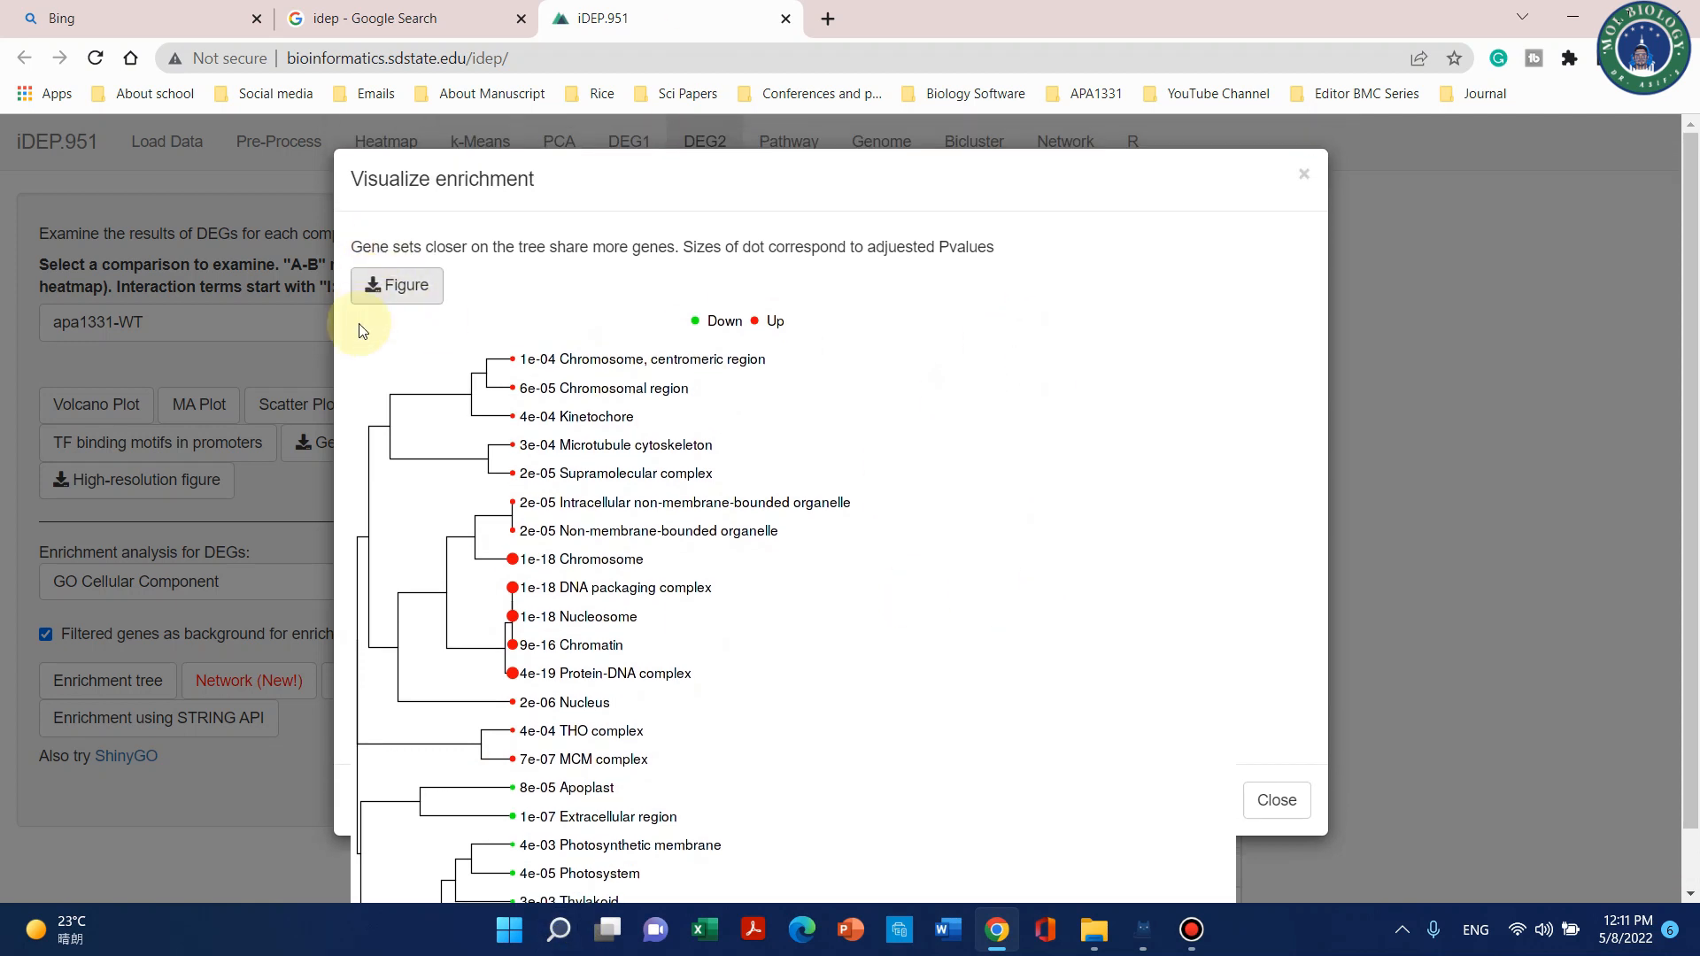
{"action": "left_click", "coordinate": [1302, 175]}
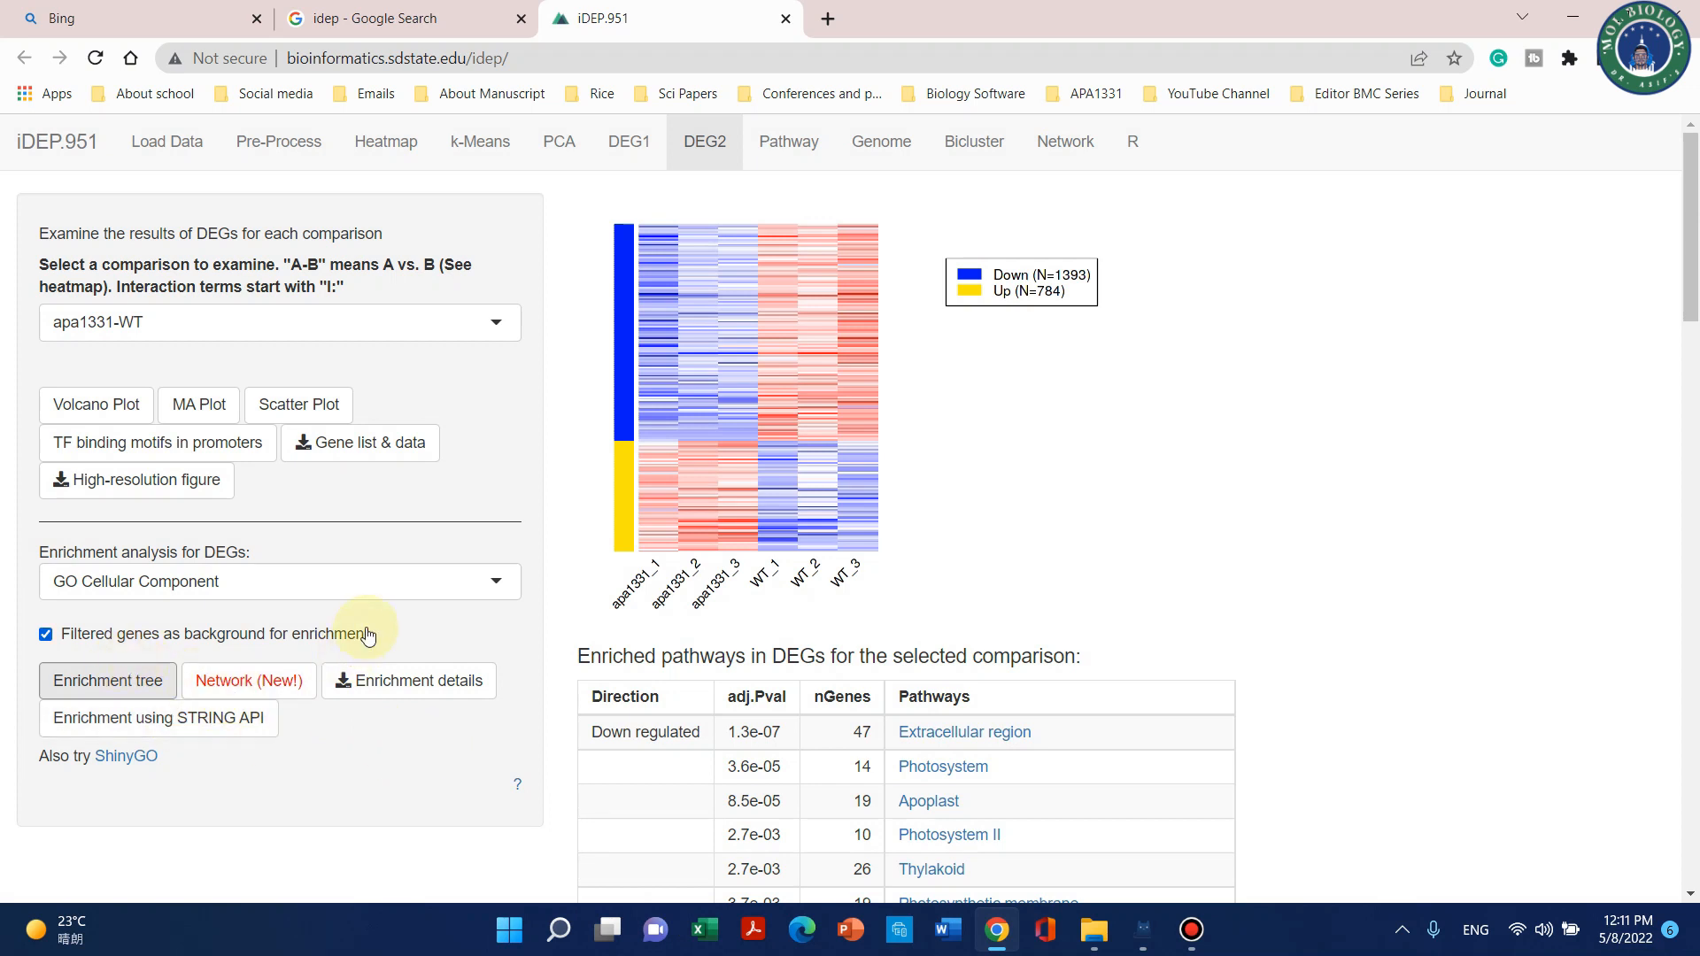
Open the network of pathways for the GO Cellular Component enrichment and examine how the up- and down-regulated gene sets connect.
{"action": "left_click", "coordinate": [379, 584]}
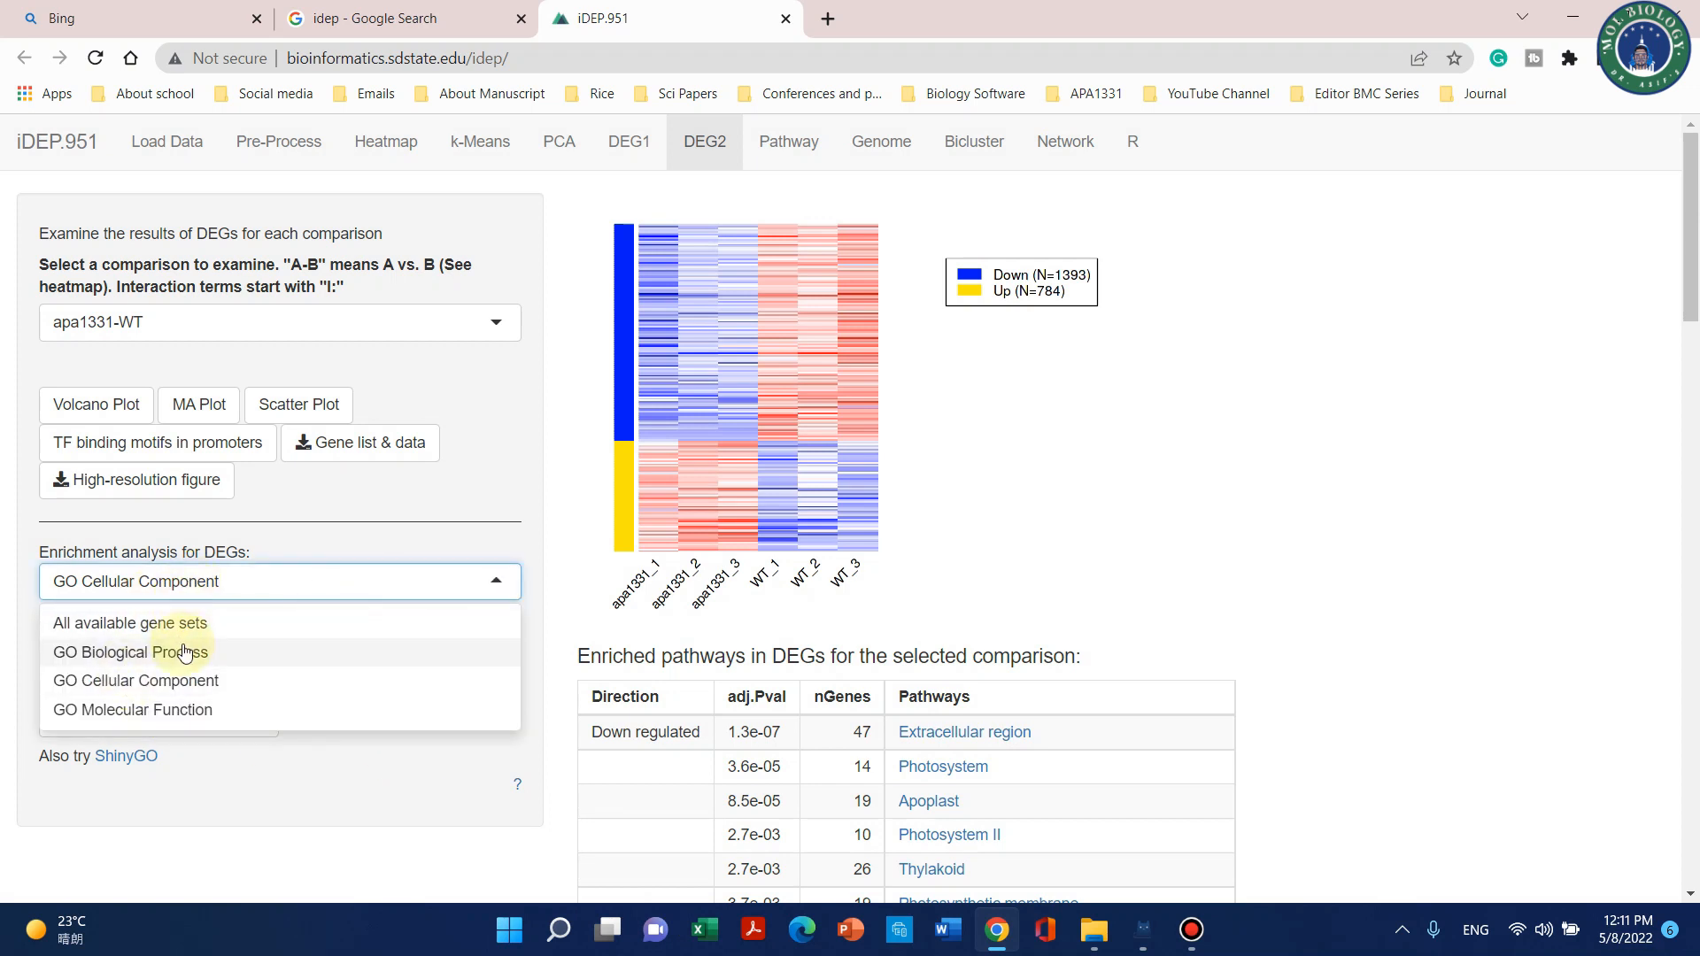
{"action": "left_click", "coordinate": [331, 867]}
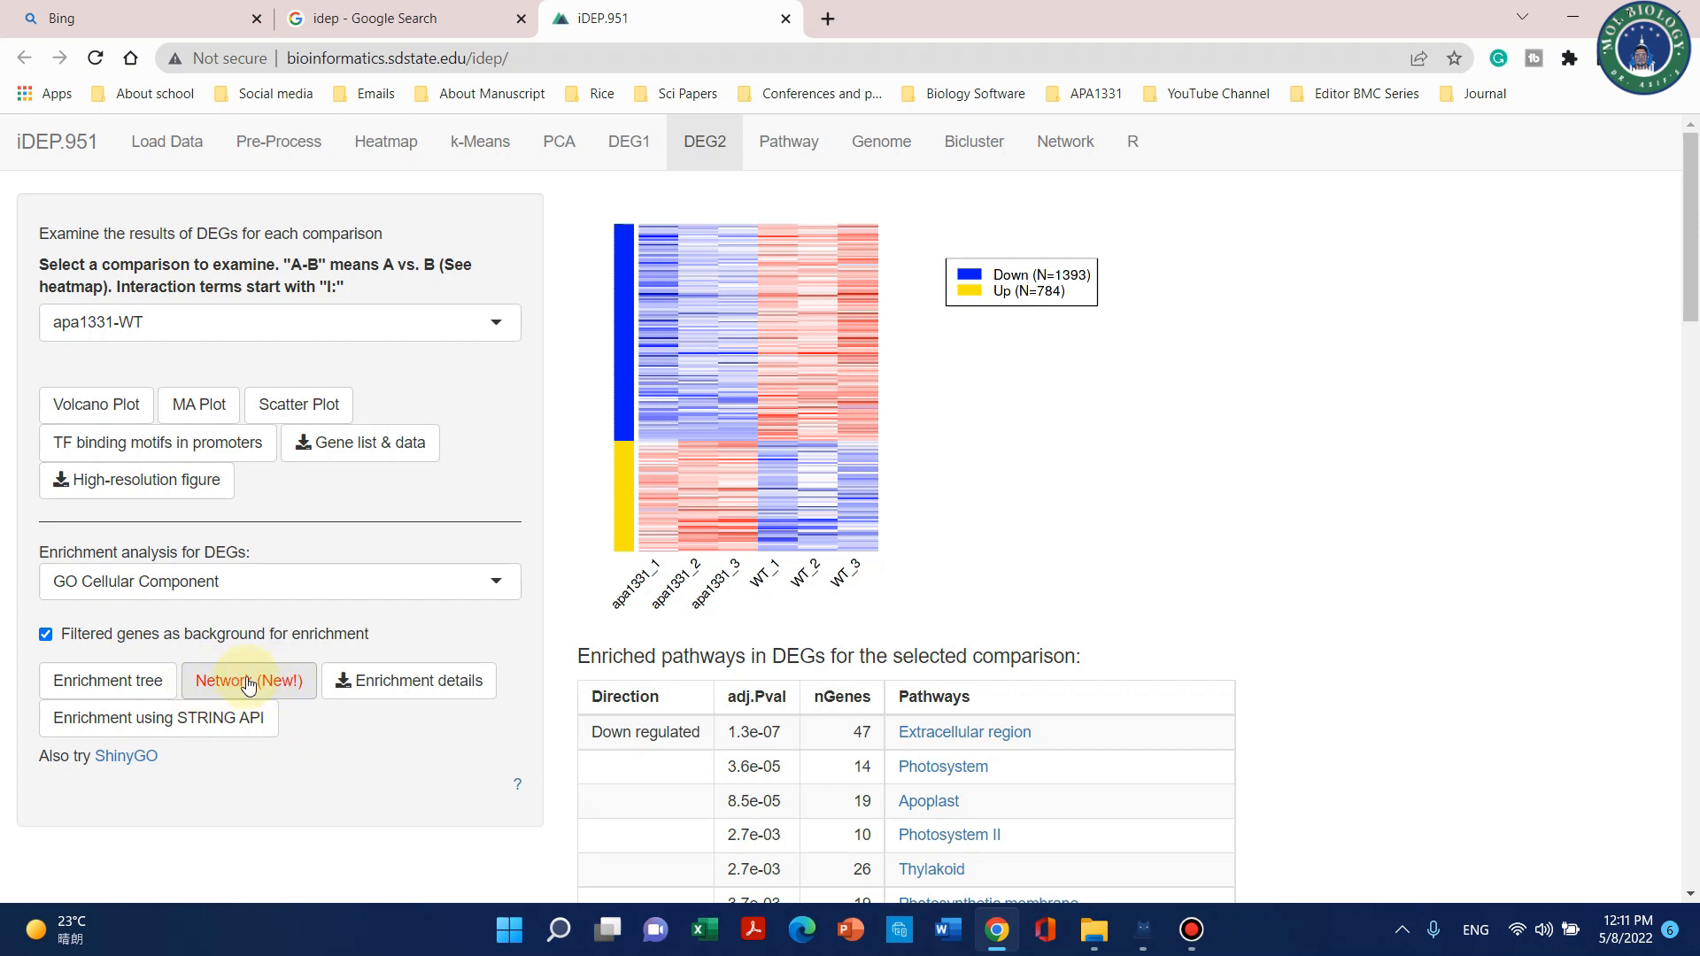
{"action": "left_click", "coordinate": [249, 686]}
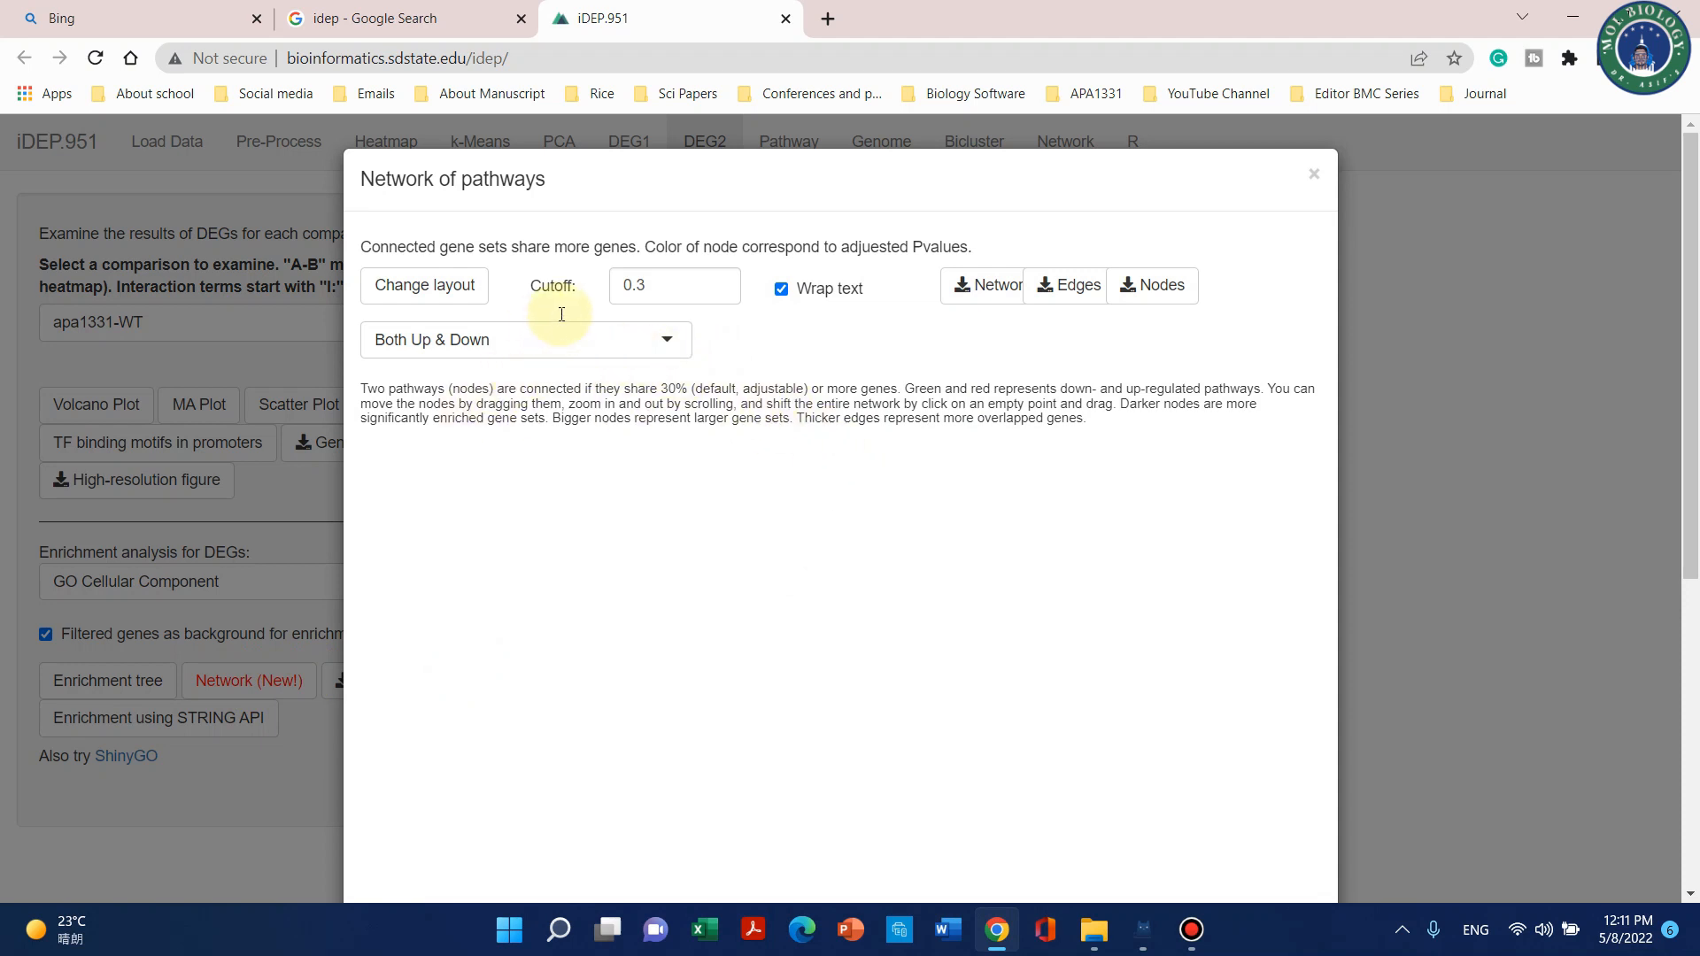
{"action": "scroll", "coordinate": [767, 417], "scroll_direction": "down", "scroll_amount": 5}
{"action": "scroll", "coordinate": [911, 433], "scroll_direction": "up", "scroll_amount": 3}
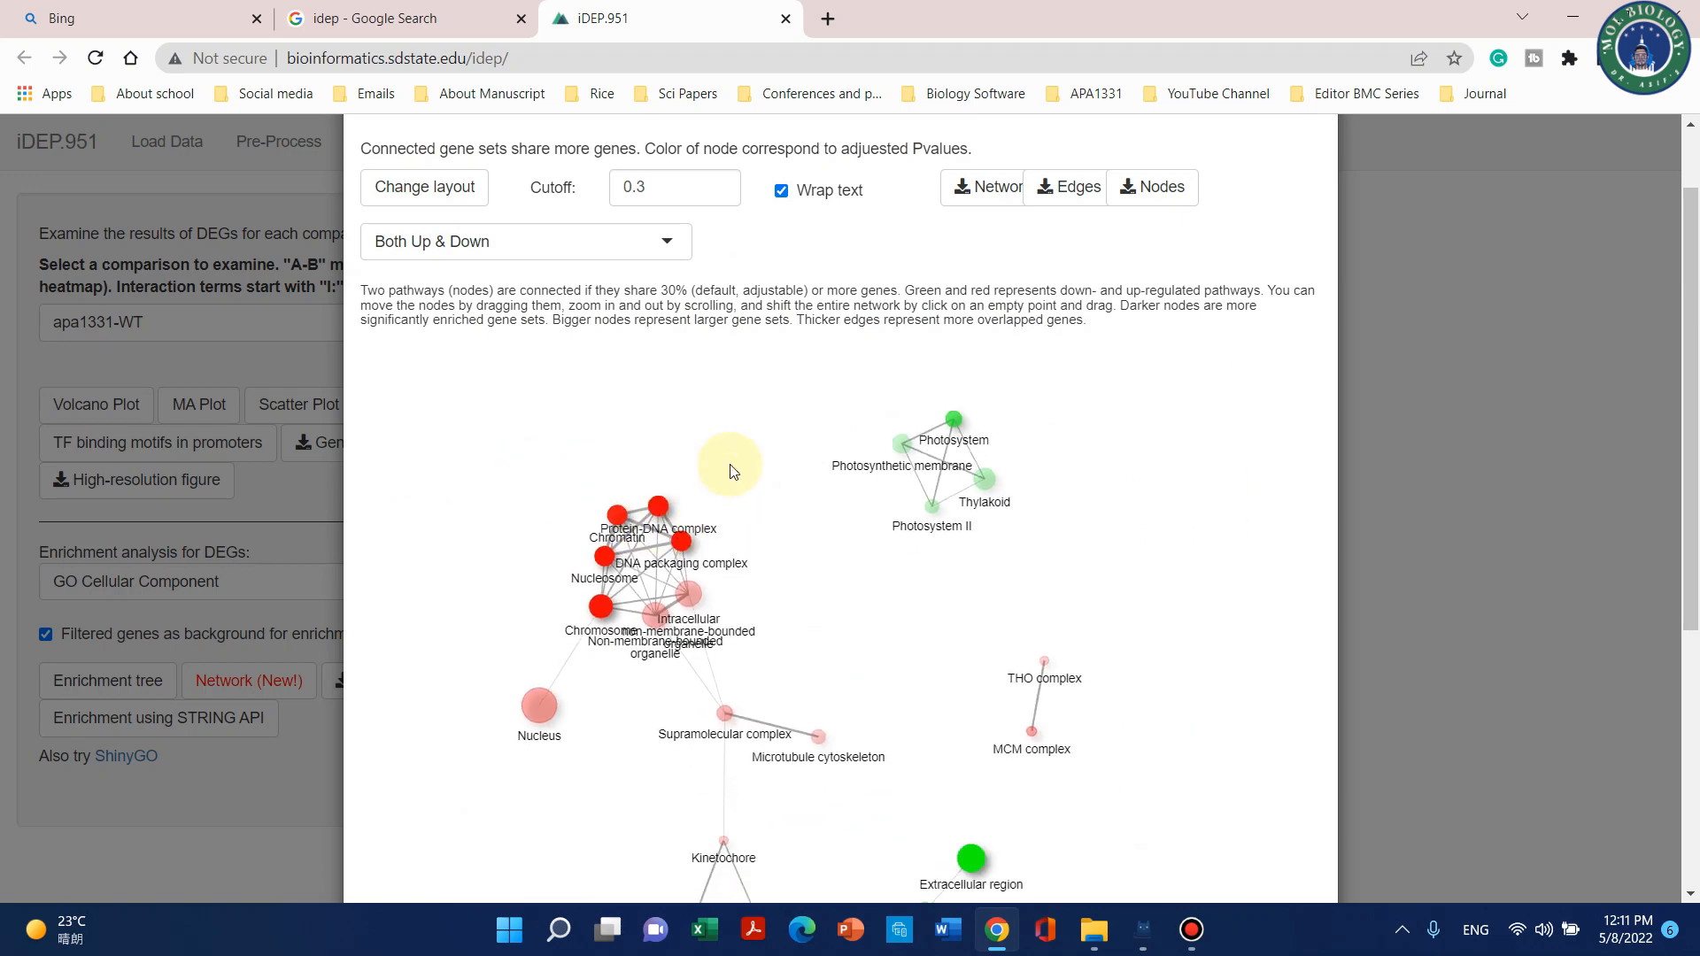
{"action": "scroll", "coordinate": [766, 496], "scroll_direction": "up", "scroll_amount": 2}
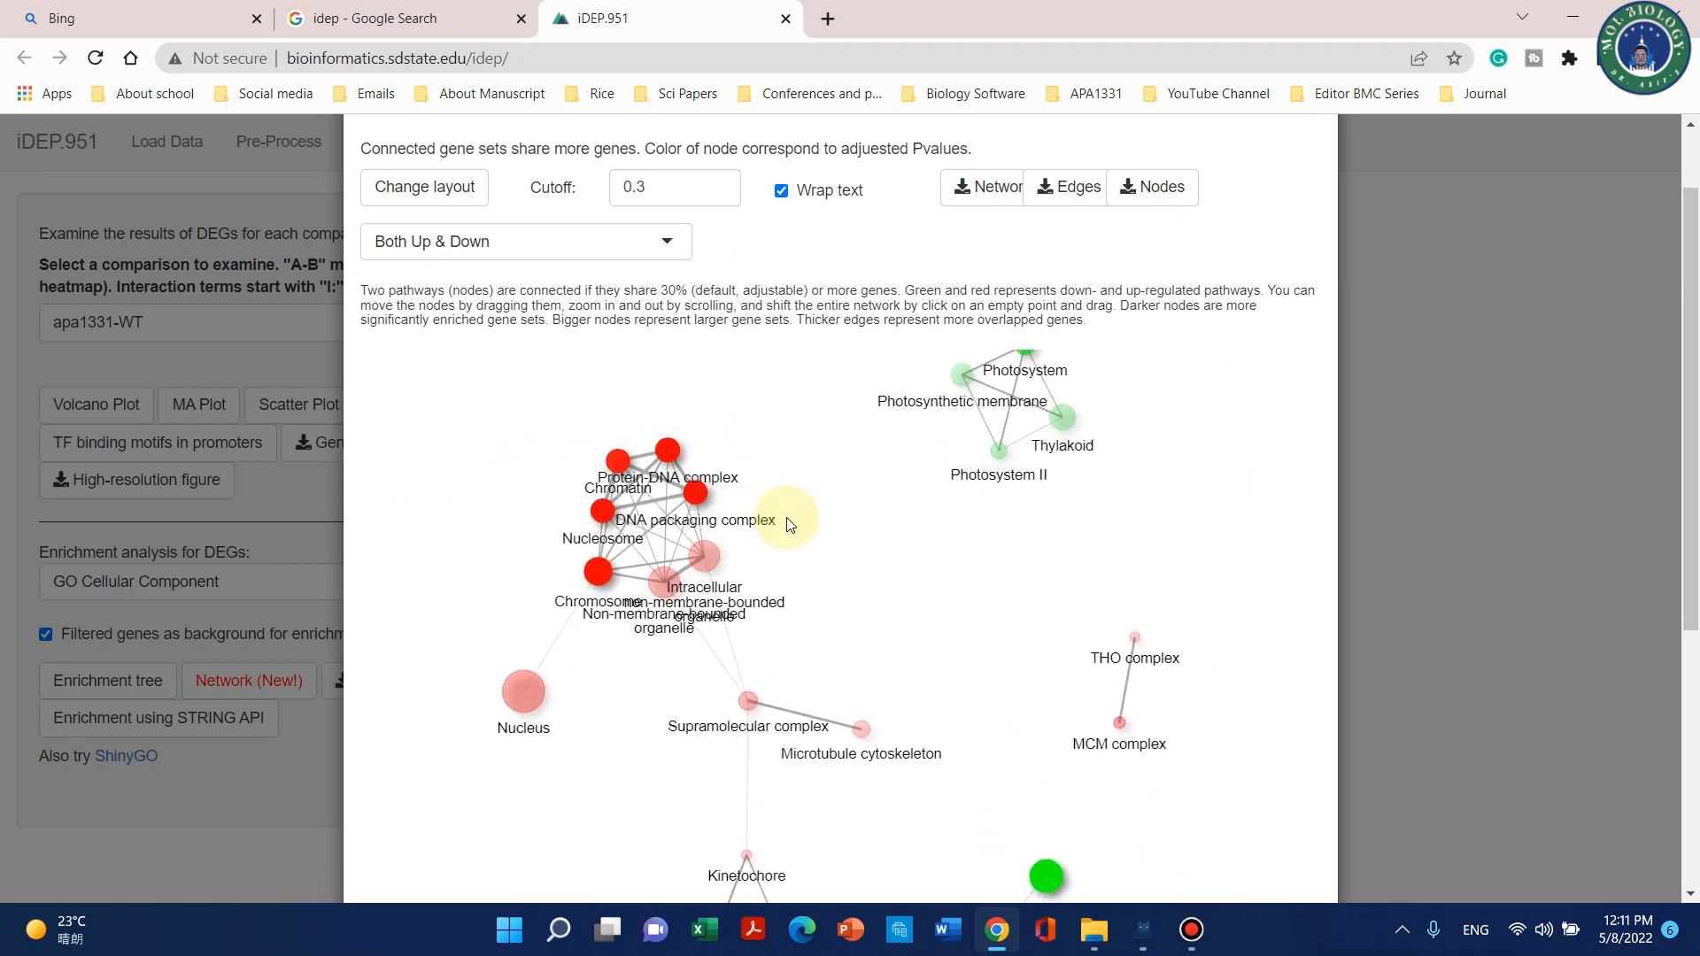
{"action": "scroll", "coordinate": [790, 525], "scroll_direction": "up", "scroll_amount": 2}
{"action": "scroll", "coordinate": [947, 522], "scroll_direction": "up", "scroll_amount": 2}
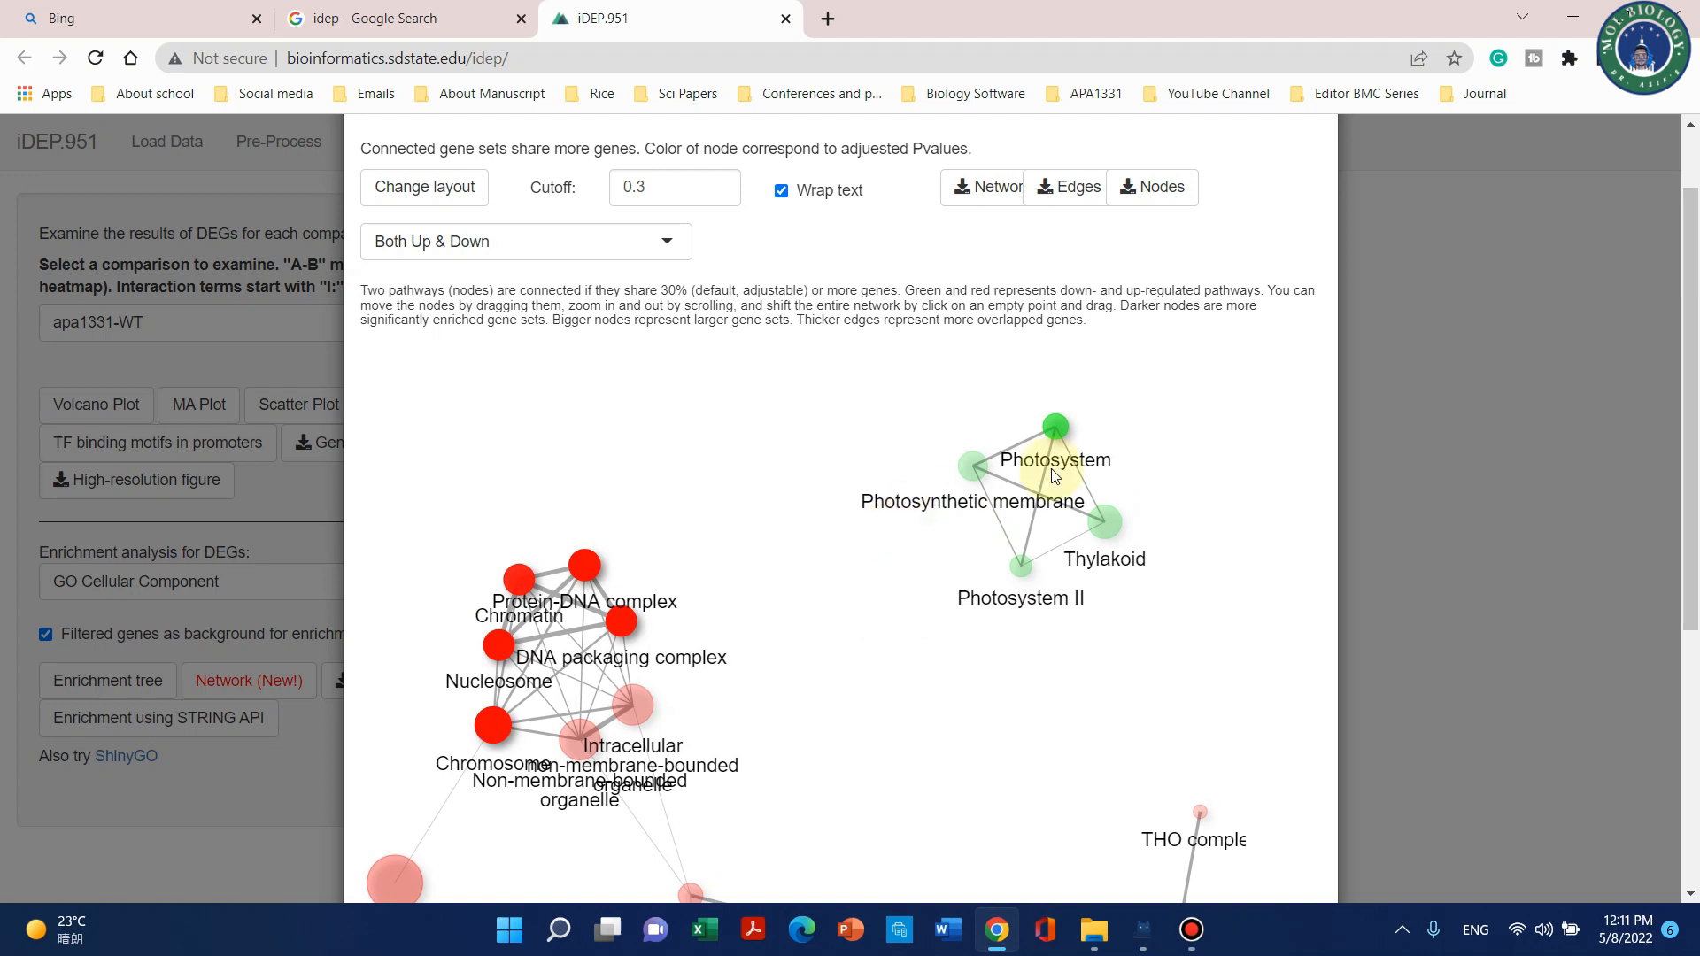
{"action": "scroll", "coordinate": [886, 526], "scroll_direction": "up", "scroll_amount": 2}
{"action": "scroll", "coordinate": [865, 531], "scroll_direction": "down", "scroll_amount": 4}
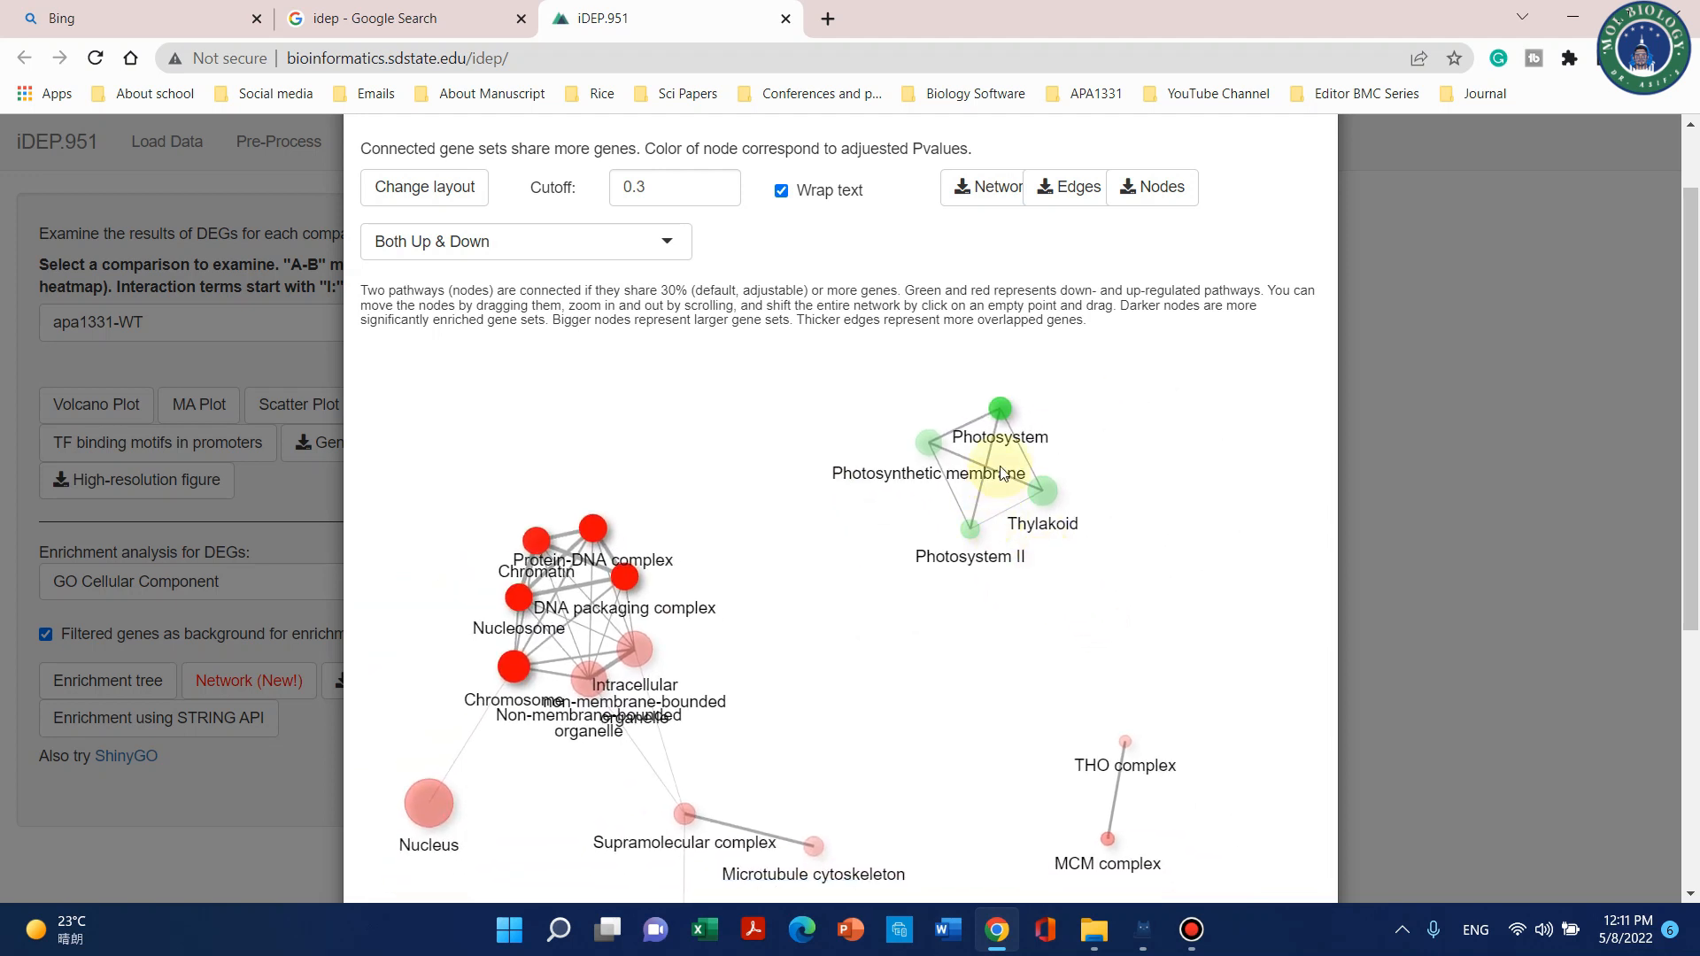
Move the Thylakoid node away from the photosystem nodes and inspect the remaining groups of the pathway network.
{"action": "left_click_drag", "start_coordinate": [975, 589], "coordinate": [987, 518]}
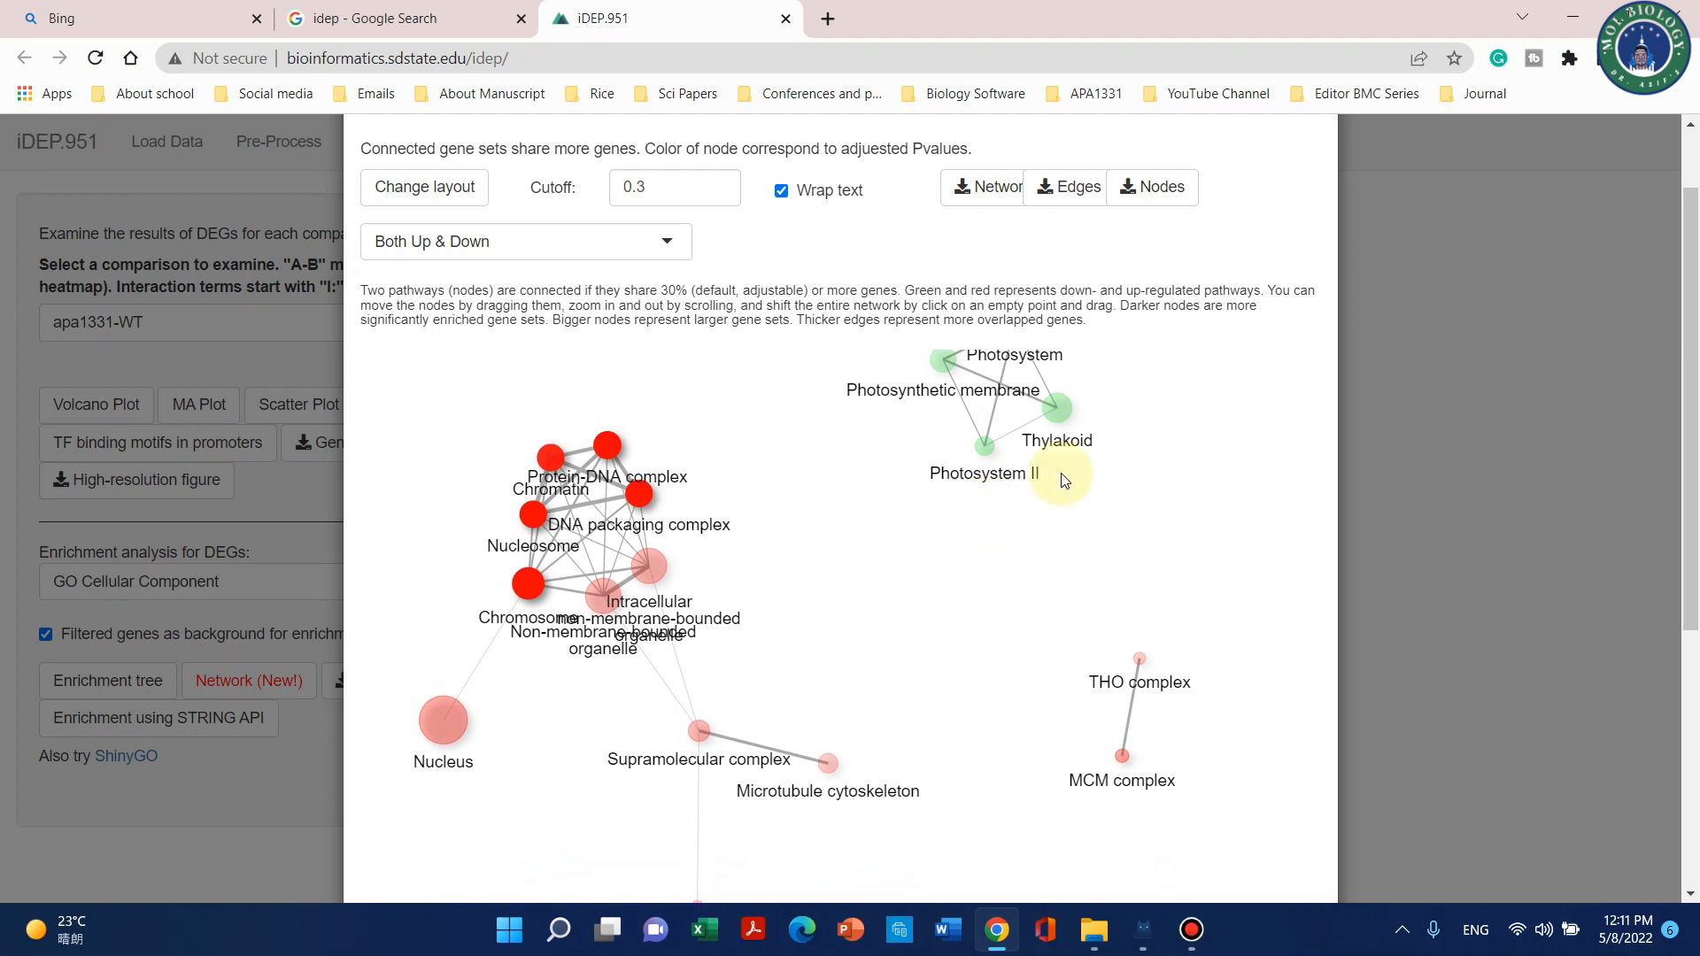
{"action": "left_click_drag", "start_coordinate": [1056, 407], "coordinate": [1138, 476]}
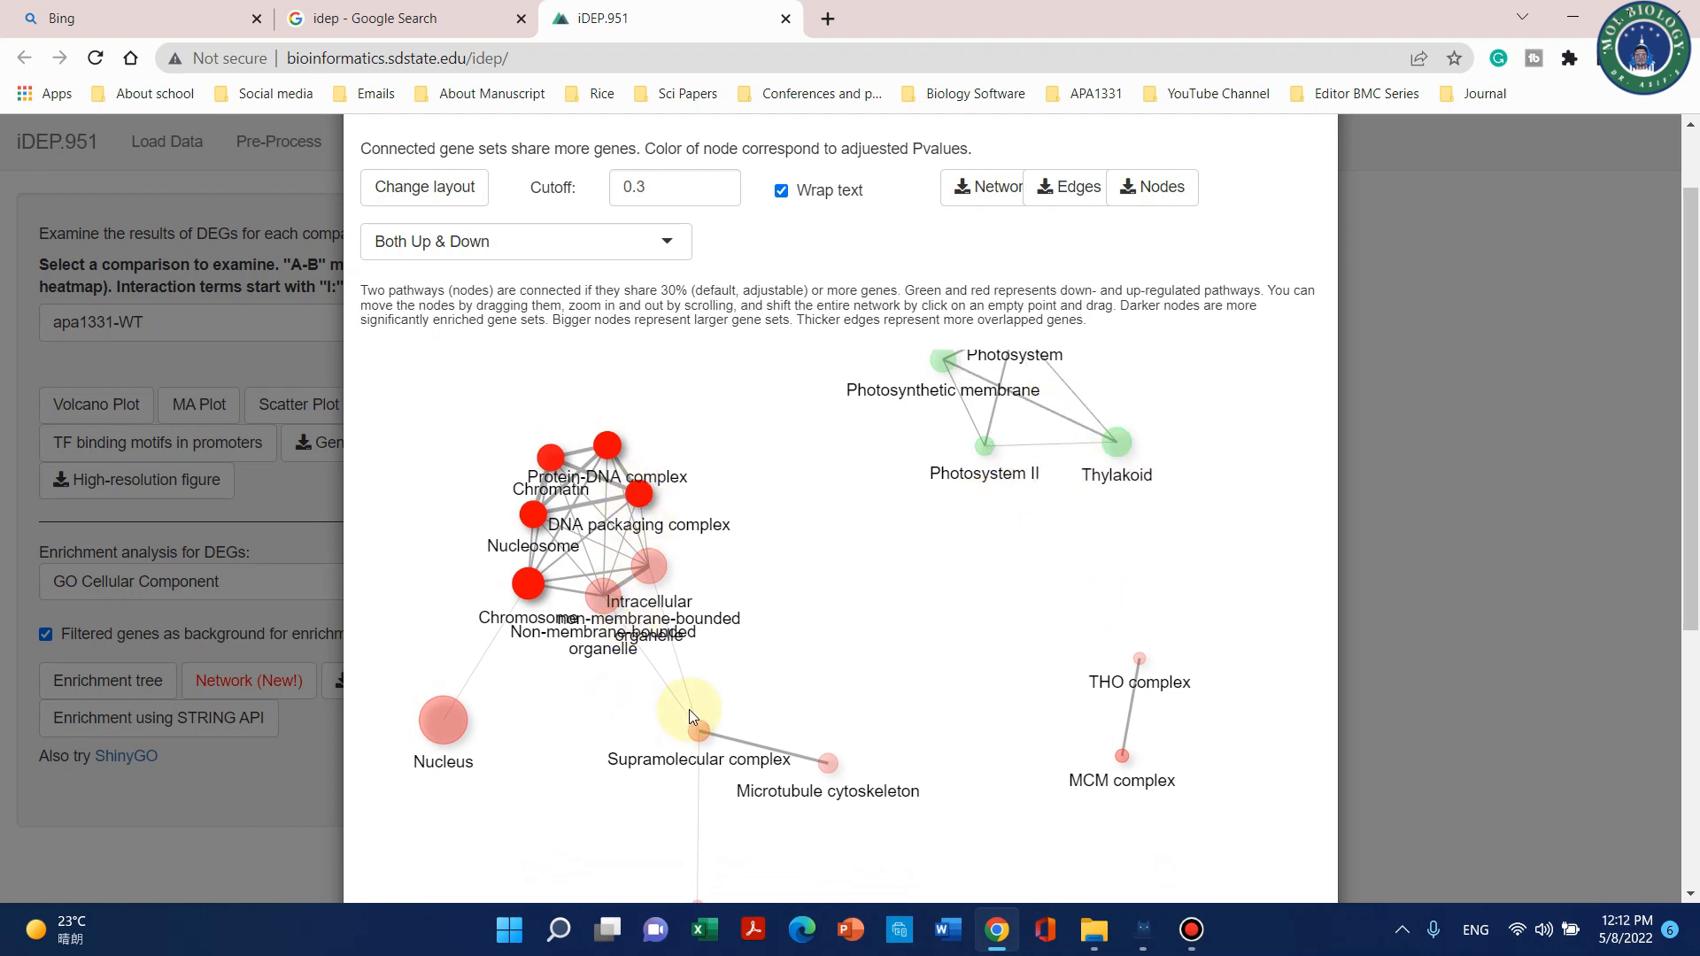
{"action": "scroll", "coordinate": [740, 569], "scroll_direction": "down", "scroll_amount": 2}
{"action": "mouse_move", "coordinate": [740, 569]}
{"action": "left_mouse_down"}
{"action": "mouse_move", "coordinate": [740, 455]}
{"action": "mouse_move", "coordinate": [816, 494]}
{"action": "mouse_move", "coordinate": [763, 552]}
{"action": "left_mouse_up"}
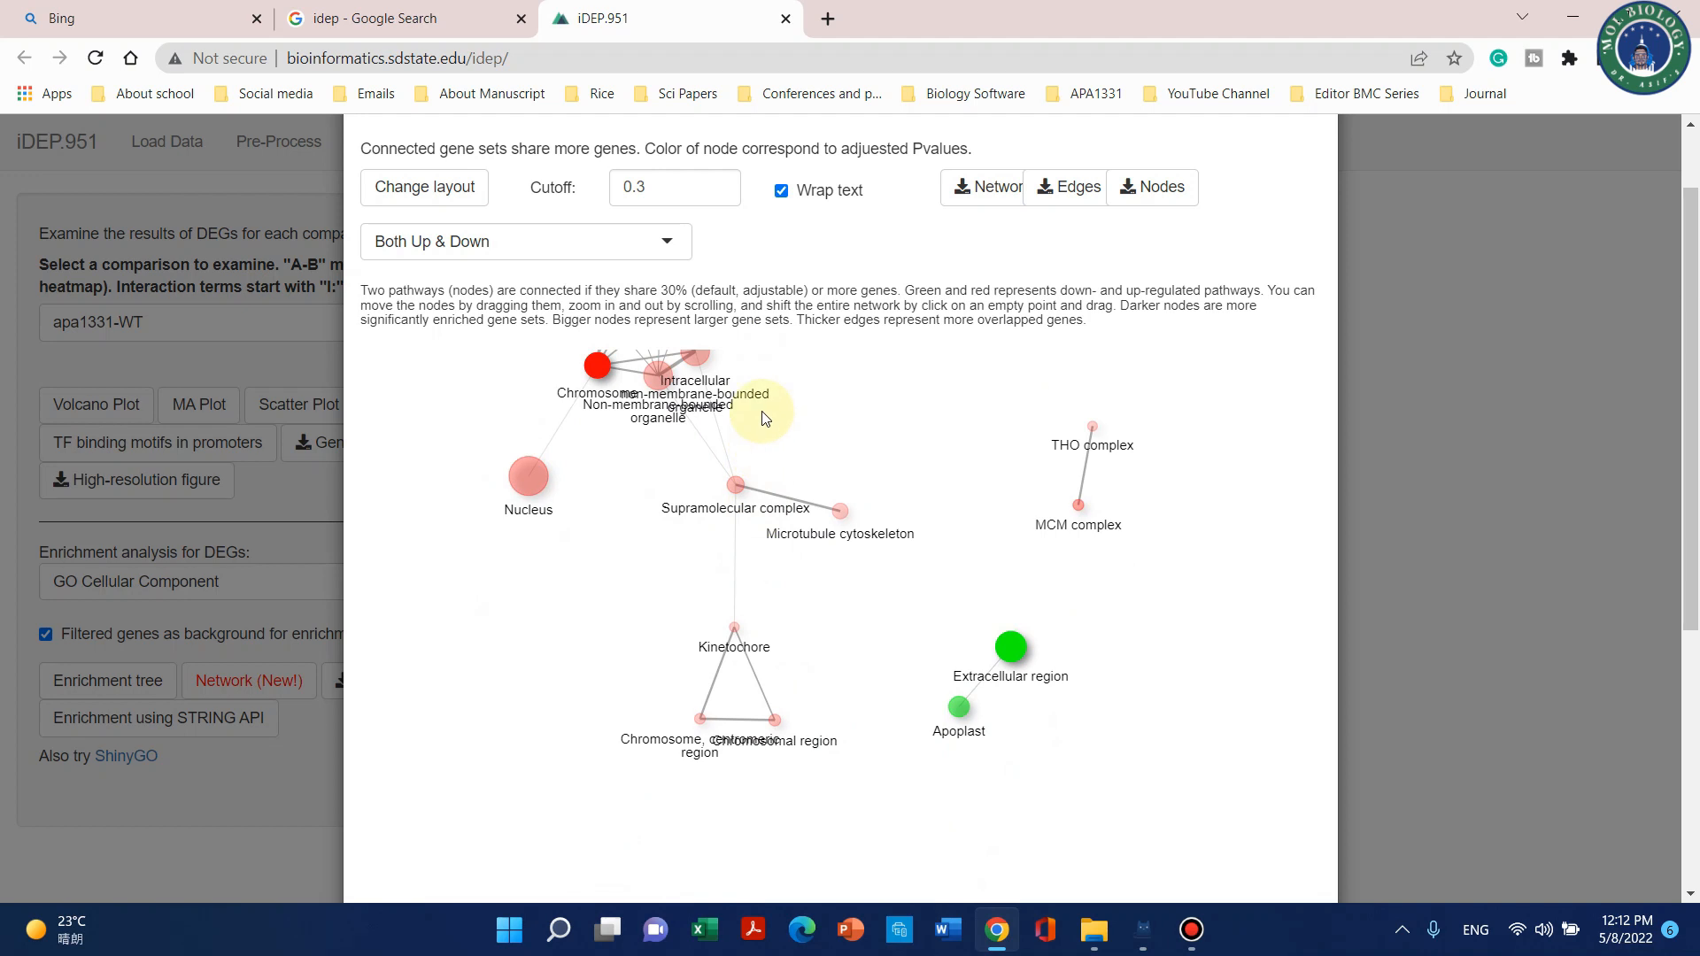
{"action": "left_click_drag", "start_coordinate": [800, 433], "coordinate": [770, 518]}
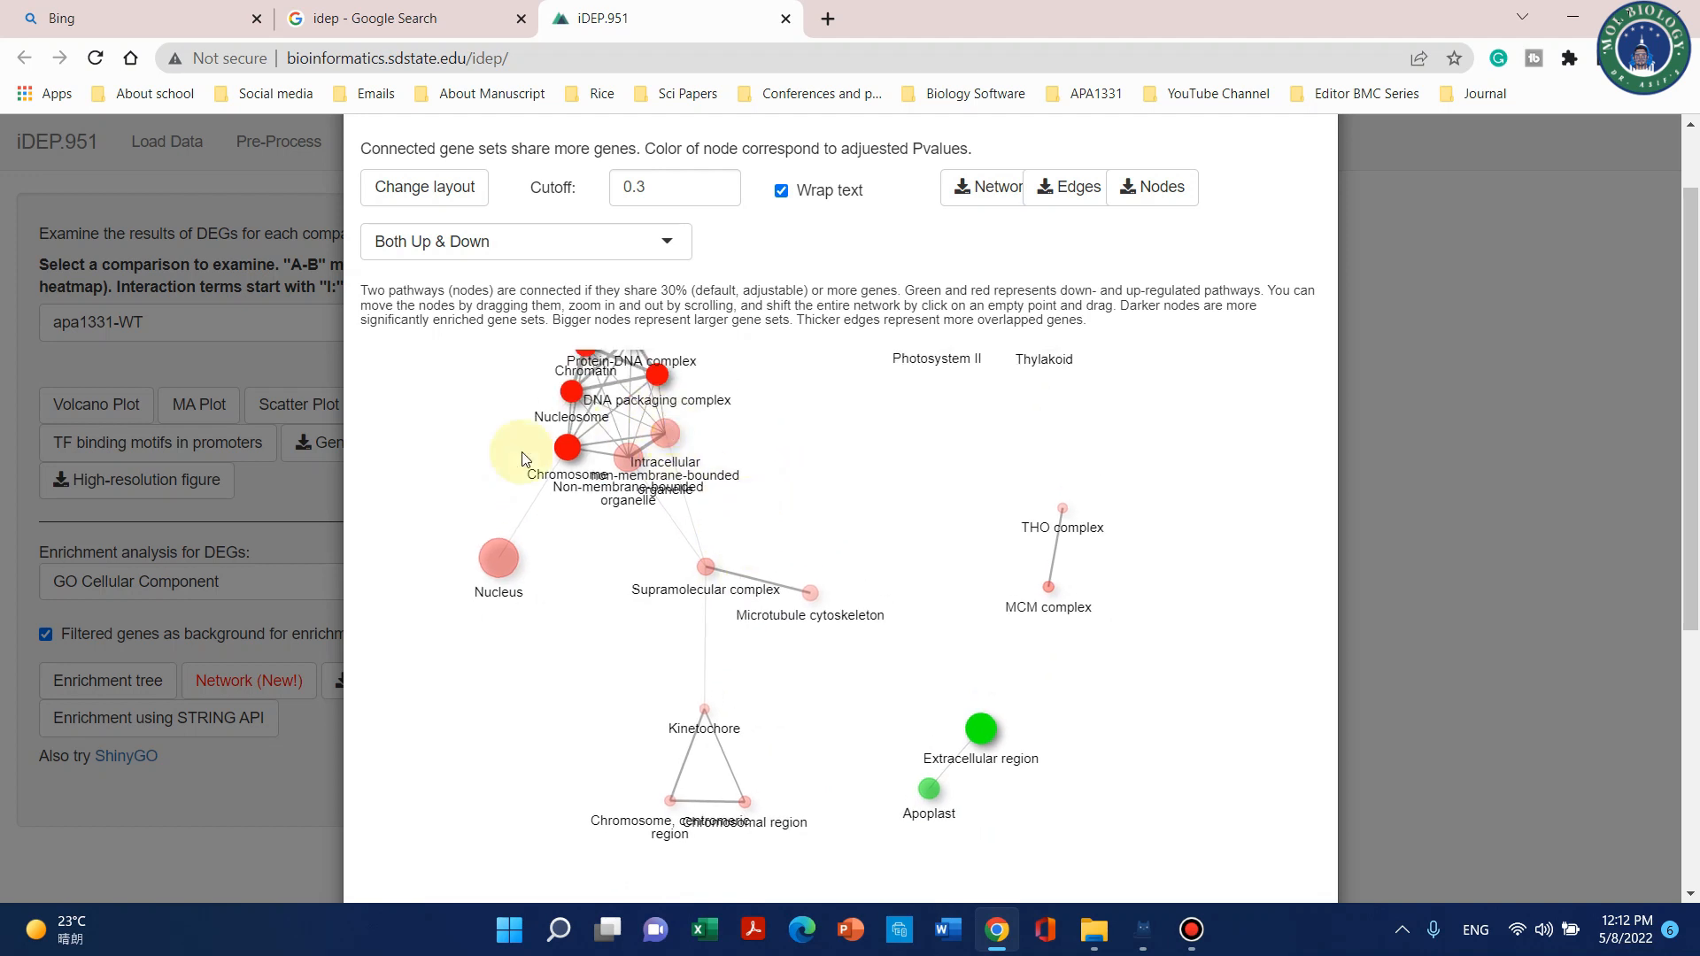
Filter the pathway network to the up-regulated gene sets, and after viewing them switch it to the down-regulated ones.
{"action": "left_click", "coordinate": [664, 243]}
{"action": "left_click", "coordinate": [592, 309]}
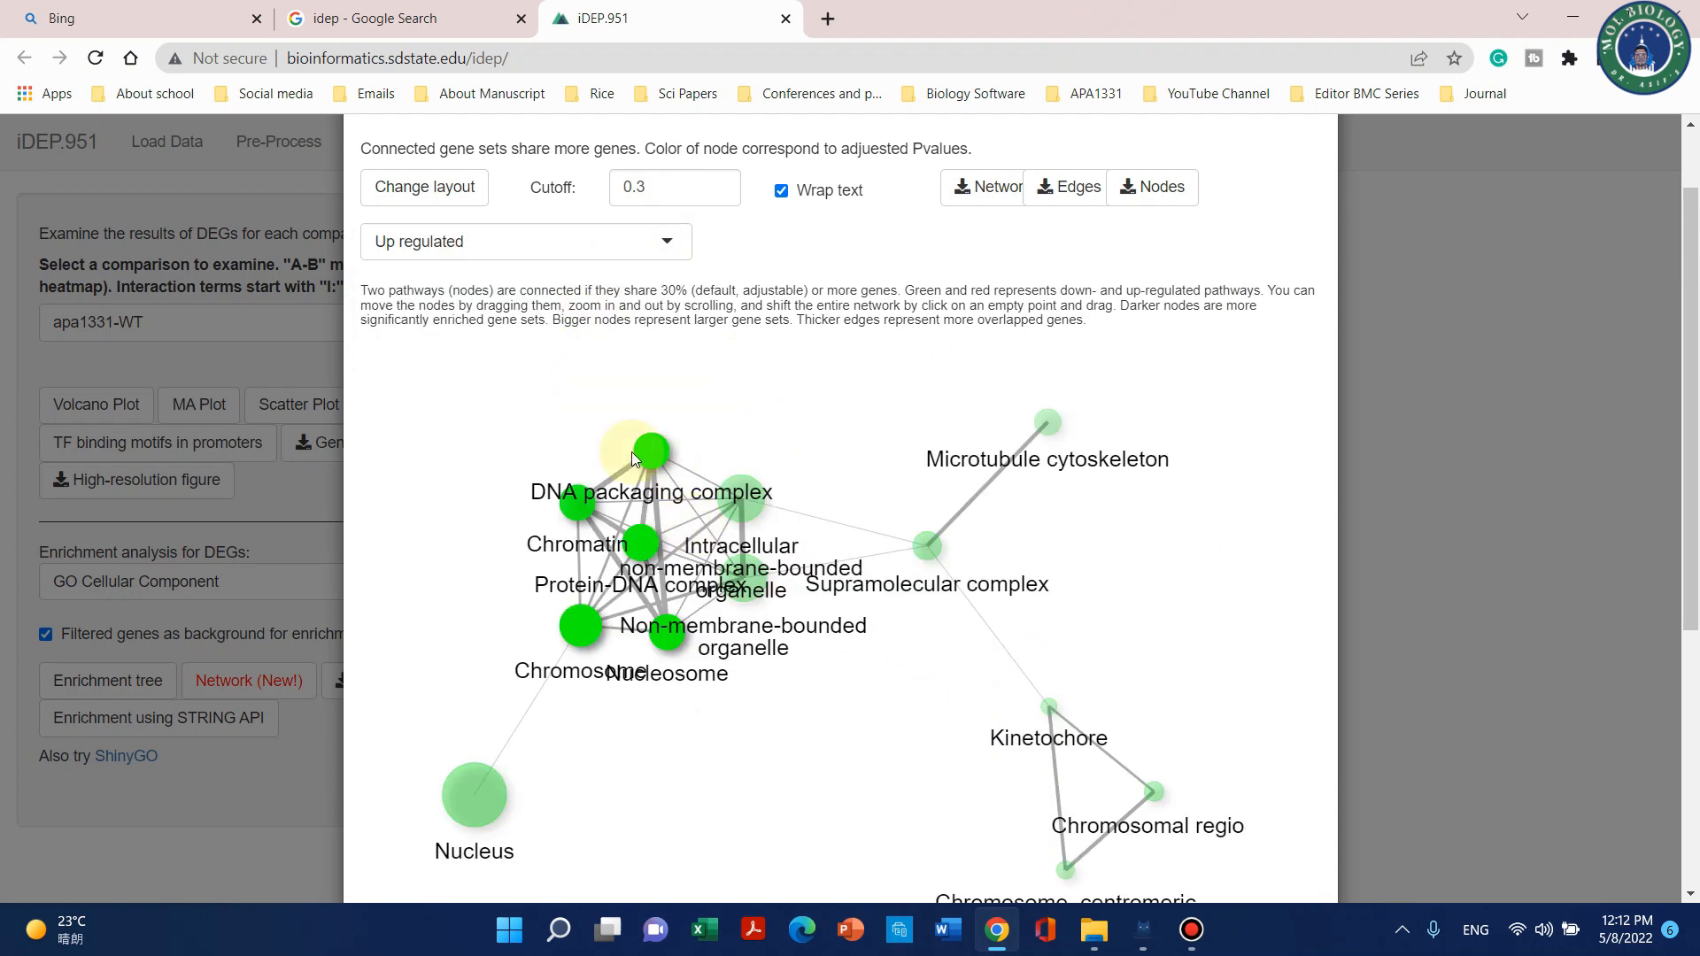
{"action": "left_click", "coordinate": [655, 237]}
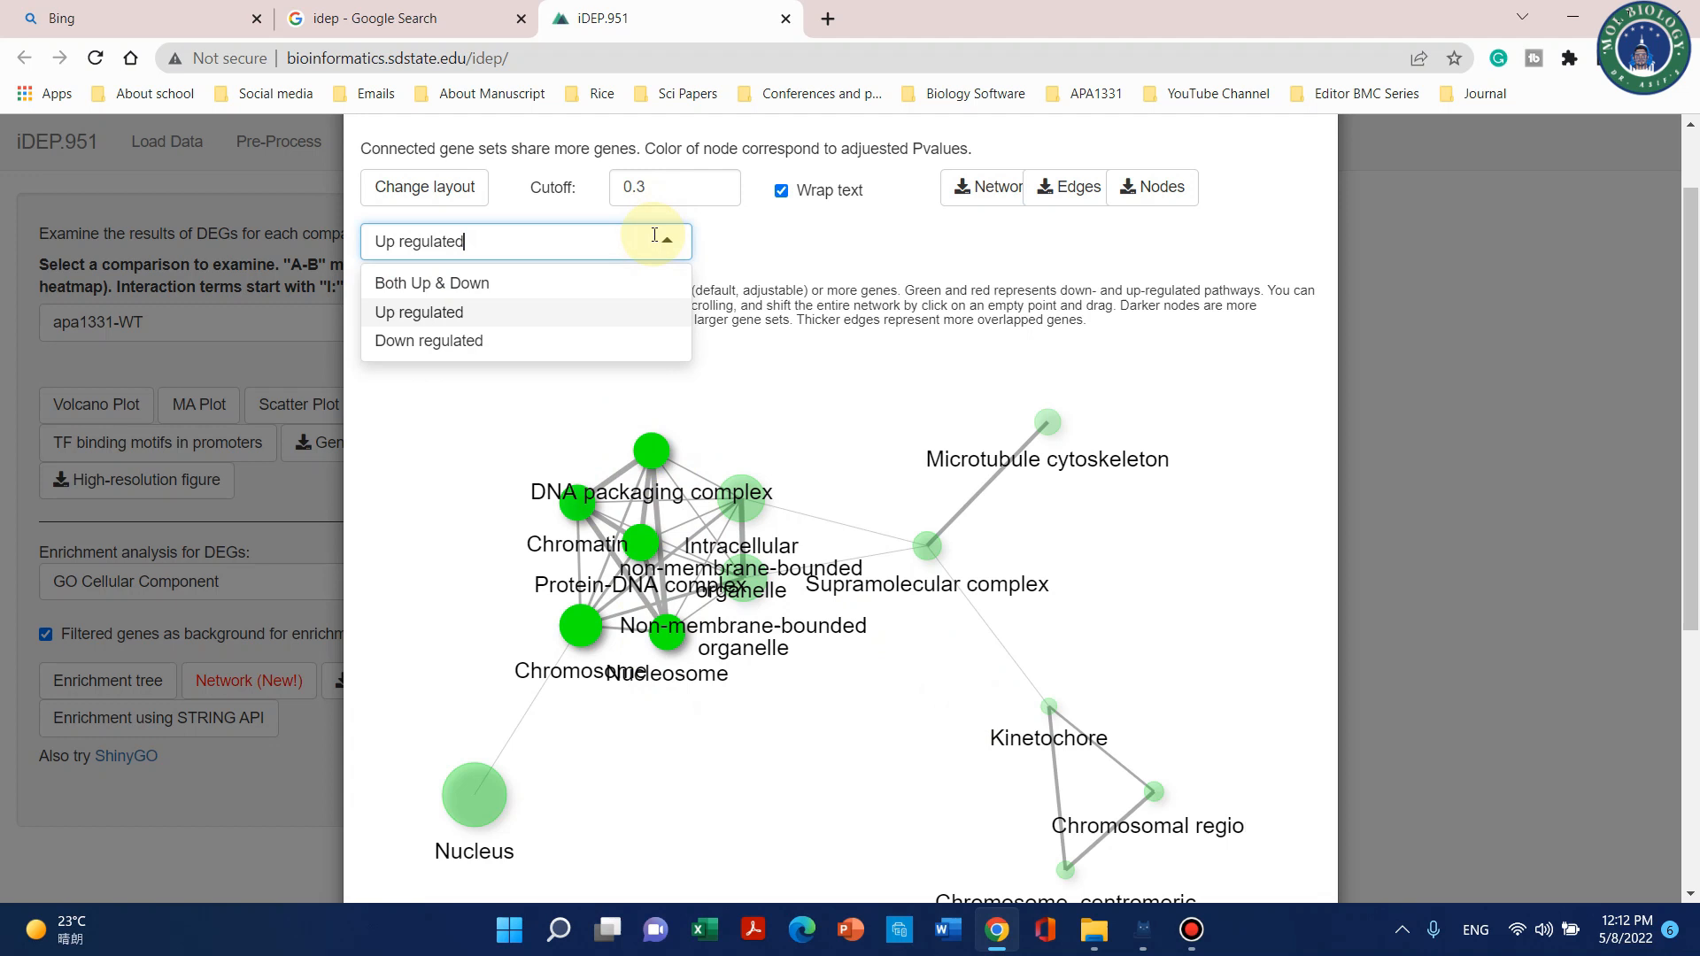
{"action": "left_click", "coordinate": [607, 340]}
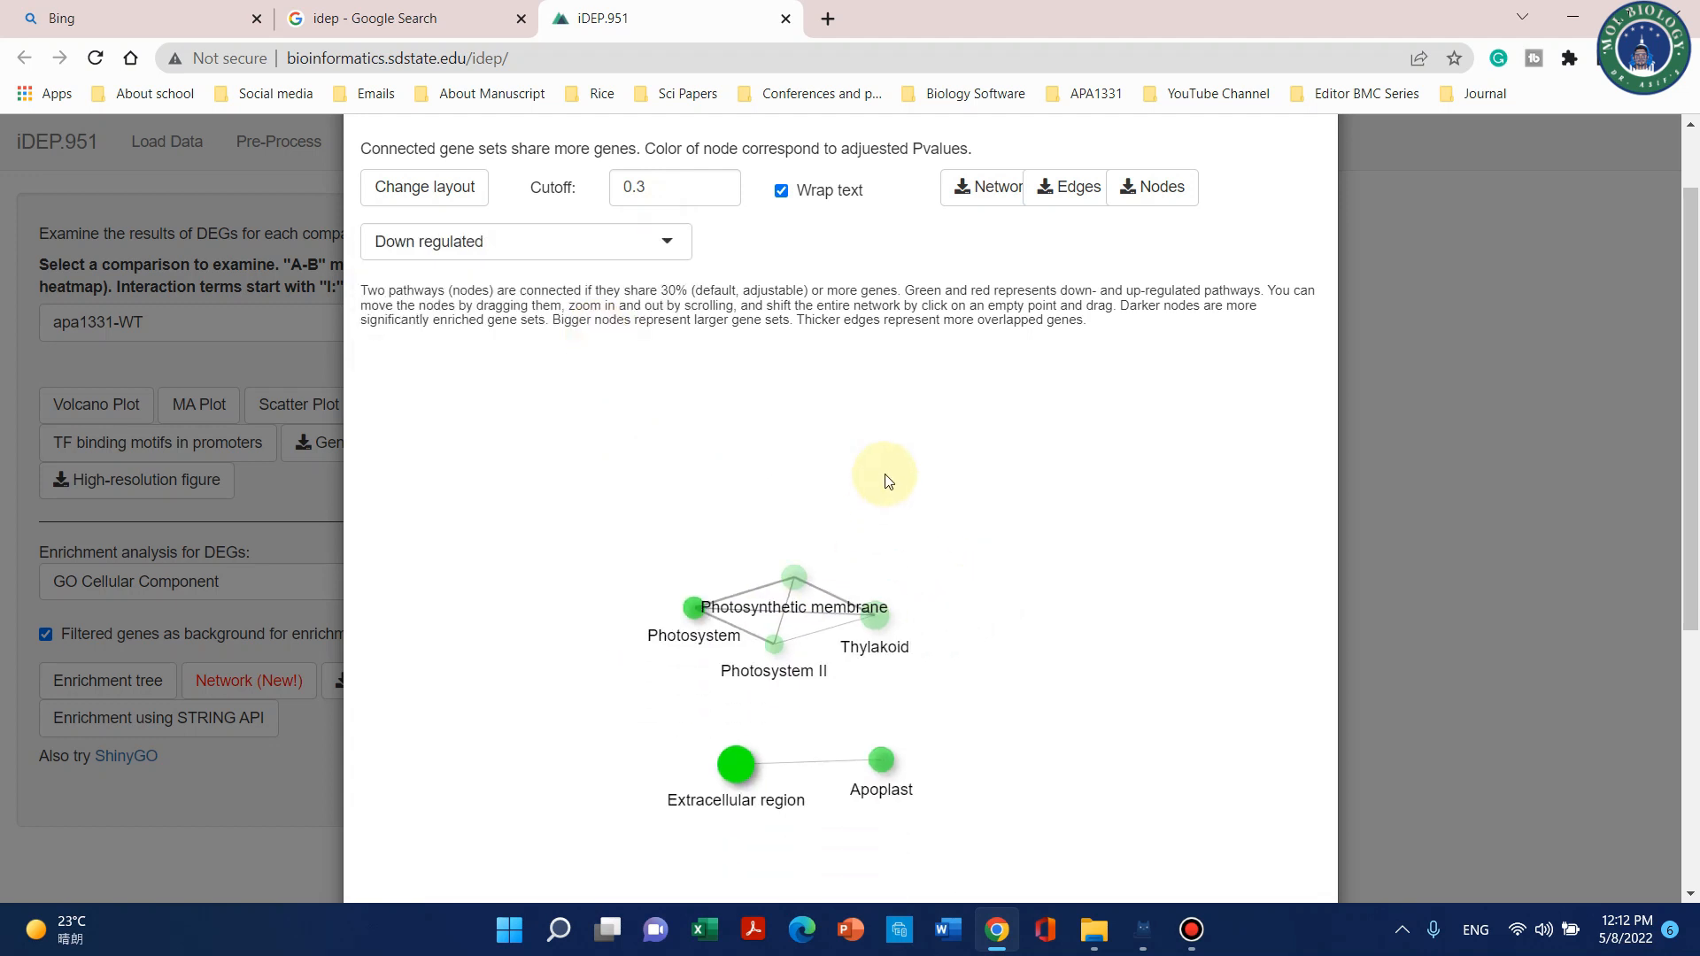
Change the down-regulated network's layout and spread out the Extracellular region, Photosystem II, Photosynthetic membrane and Thylakoid nodes.
{"action": "left_click", "coordinate": [428, 188]}
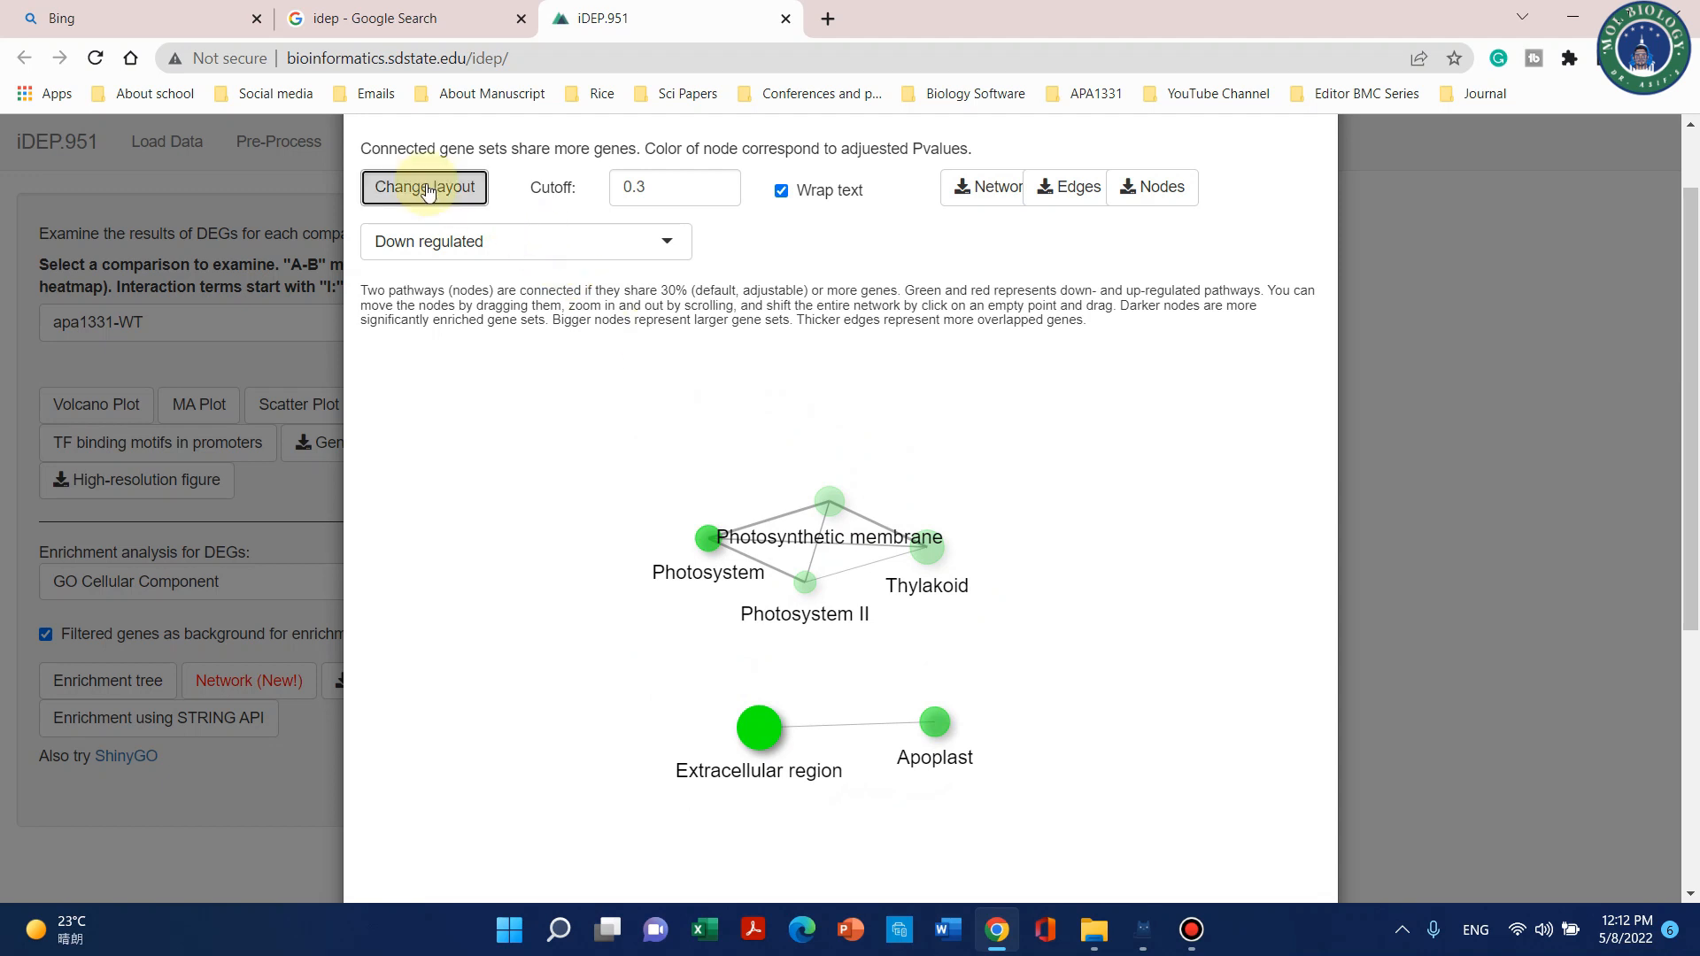
{"action": "left_click_drag", "start_coordinate": [809, 653], "coordinate": [1098, 492]}
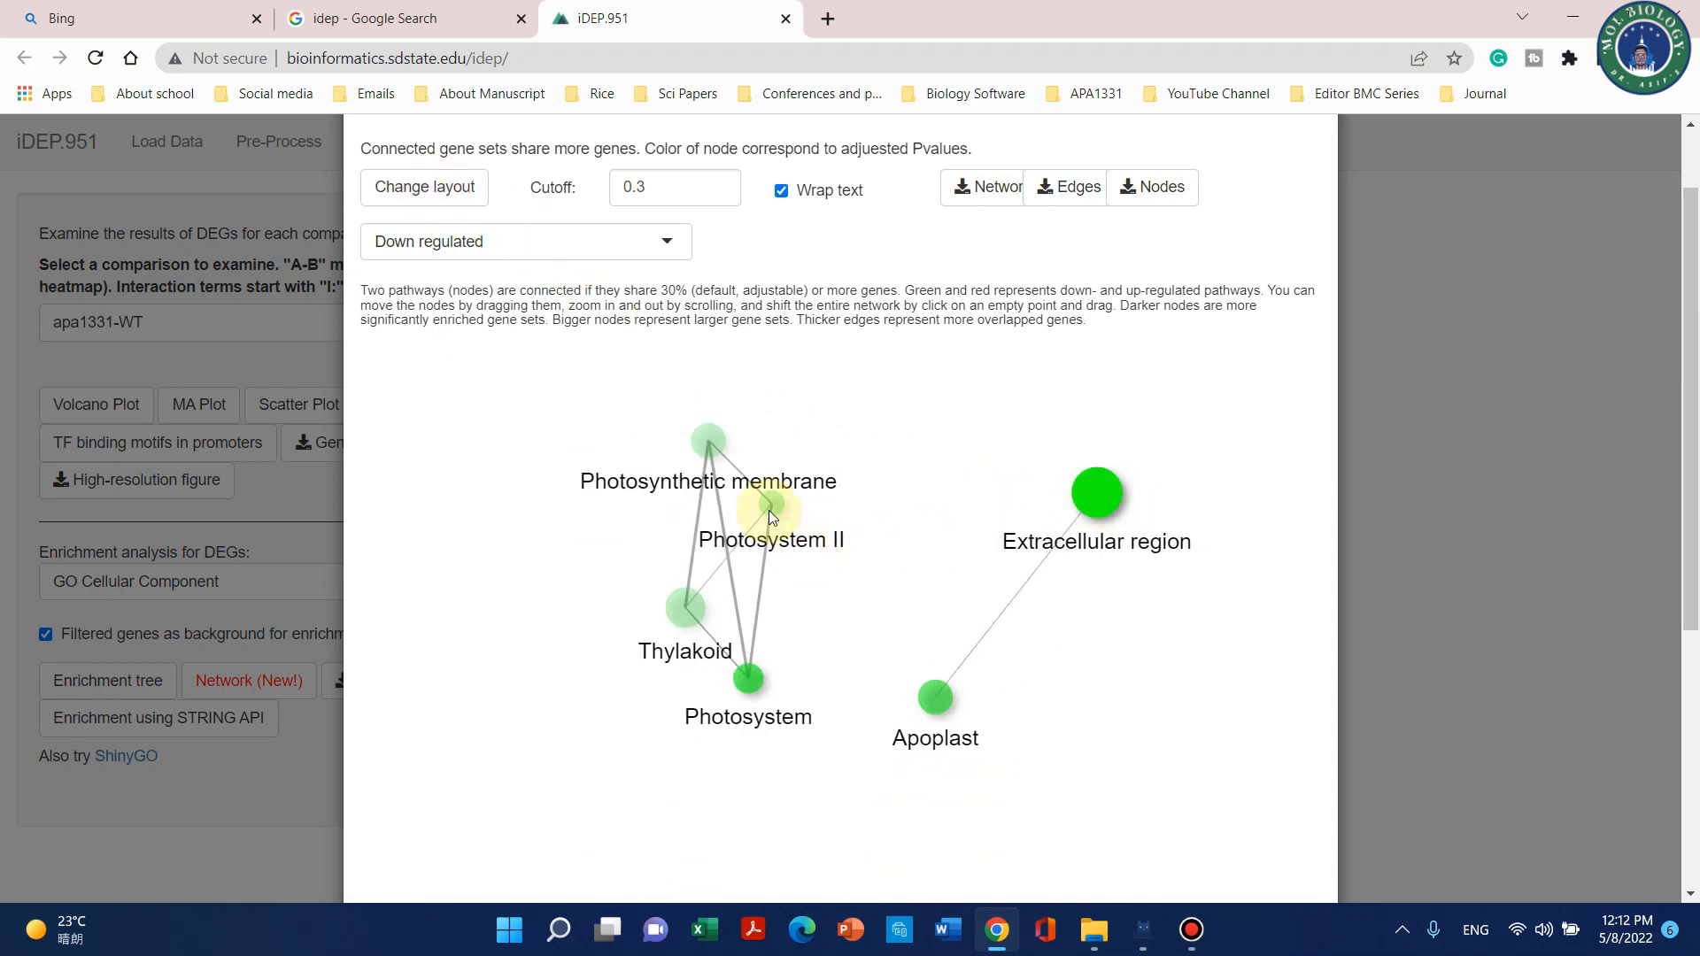
{"action": "left_click_drag", "start_coordinate": [768, 517], "coordinate": [863, 501]}
{"action": "left_click_drag", "start_coordinate": [719, 446], "coordinate": [684, 435]}
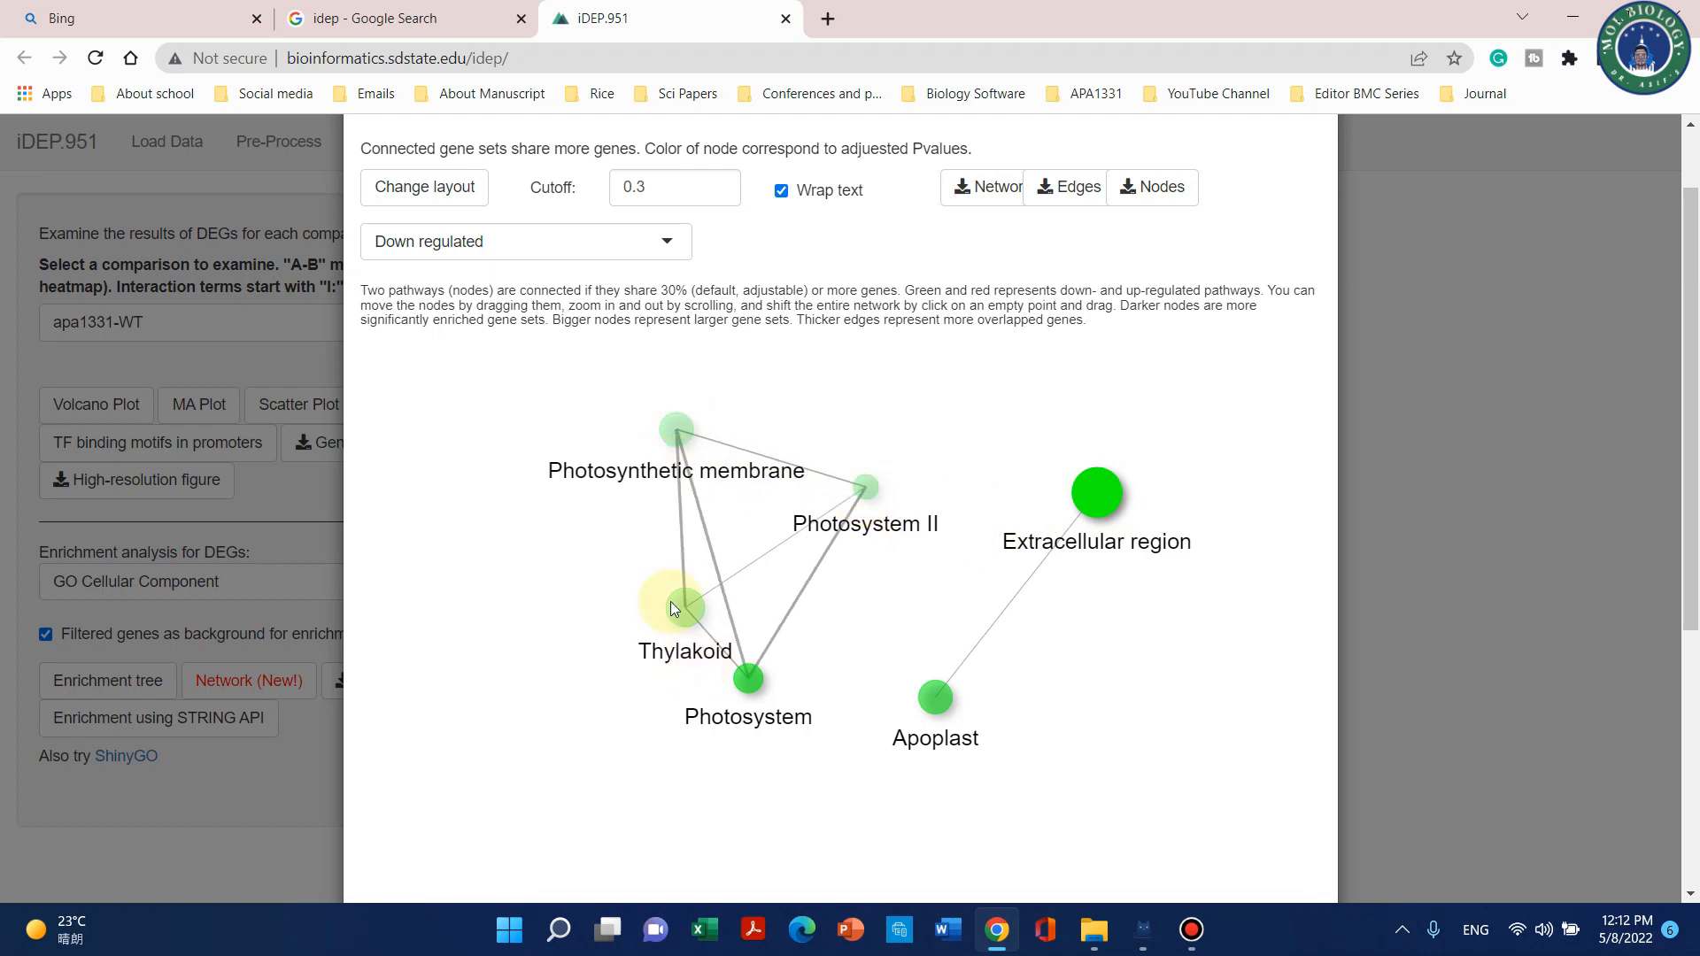
{"action": "left_click_drag", "start_coordinate": [684, 607], "coordinate": [549, 586]}
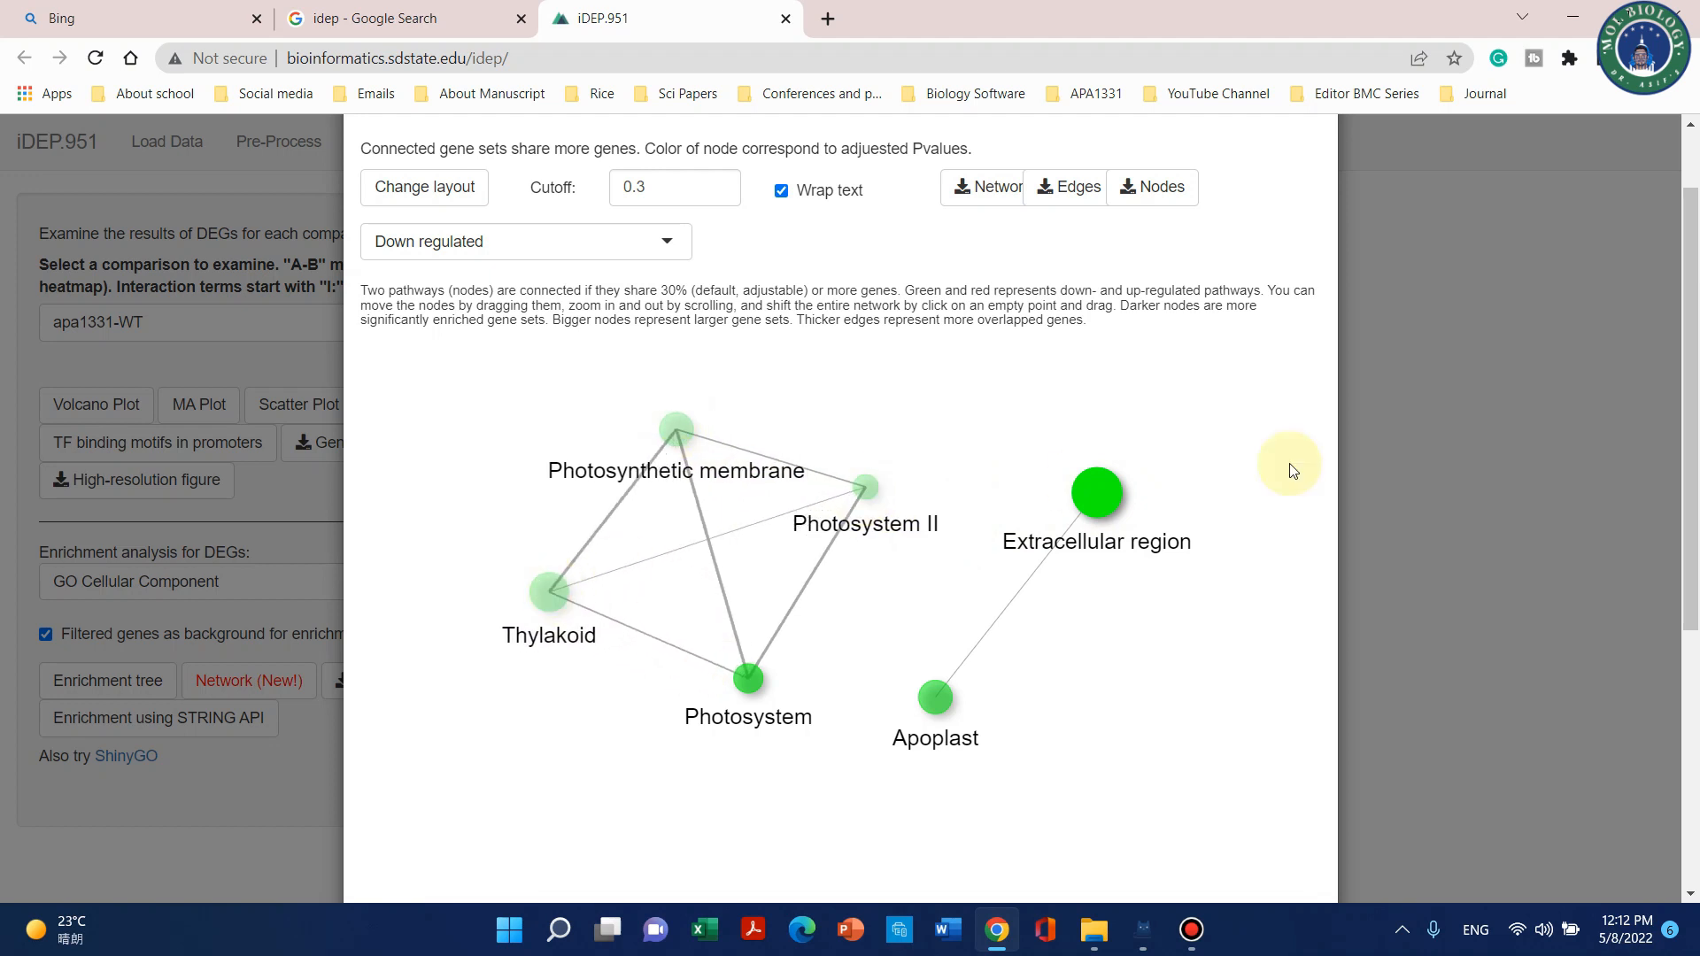
{"action": "scroll", "coordinate": [1267, 283], "scroll_direction": "up", "scroll_amount": 1}
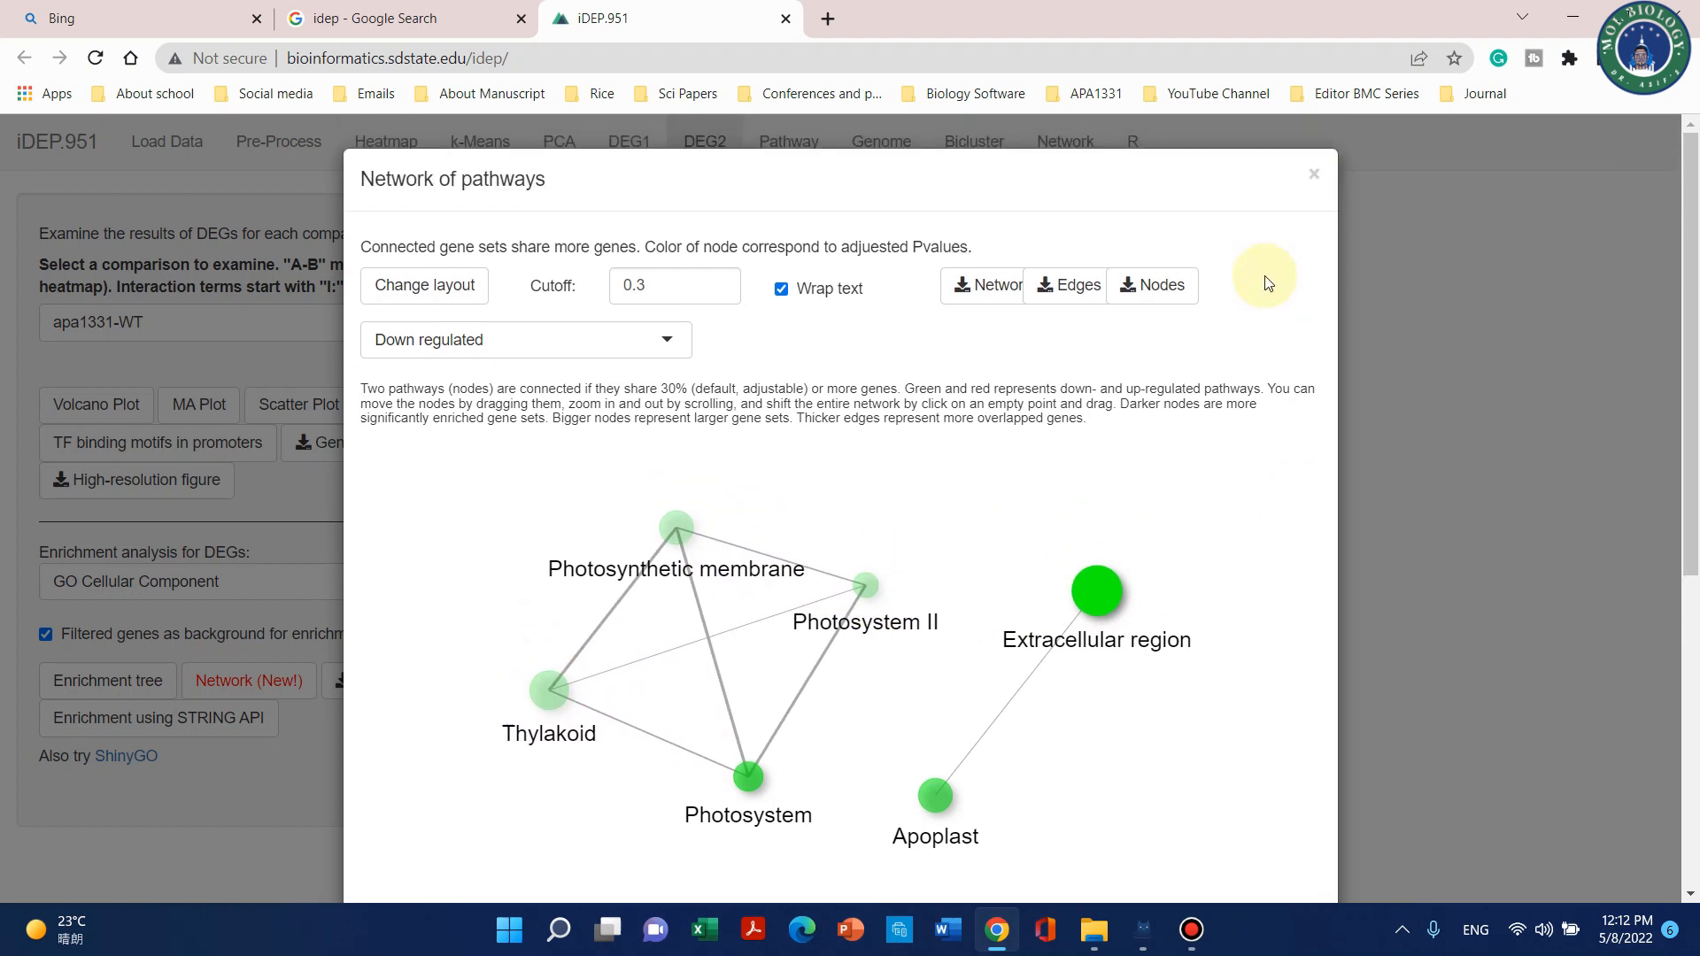
{"action": "left_click", "coordinate": [1311, 177]}
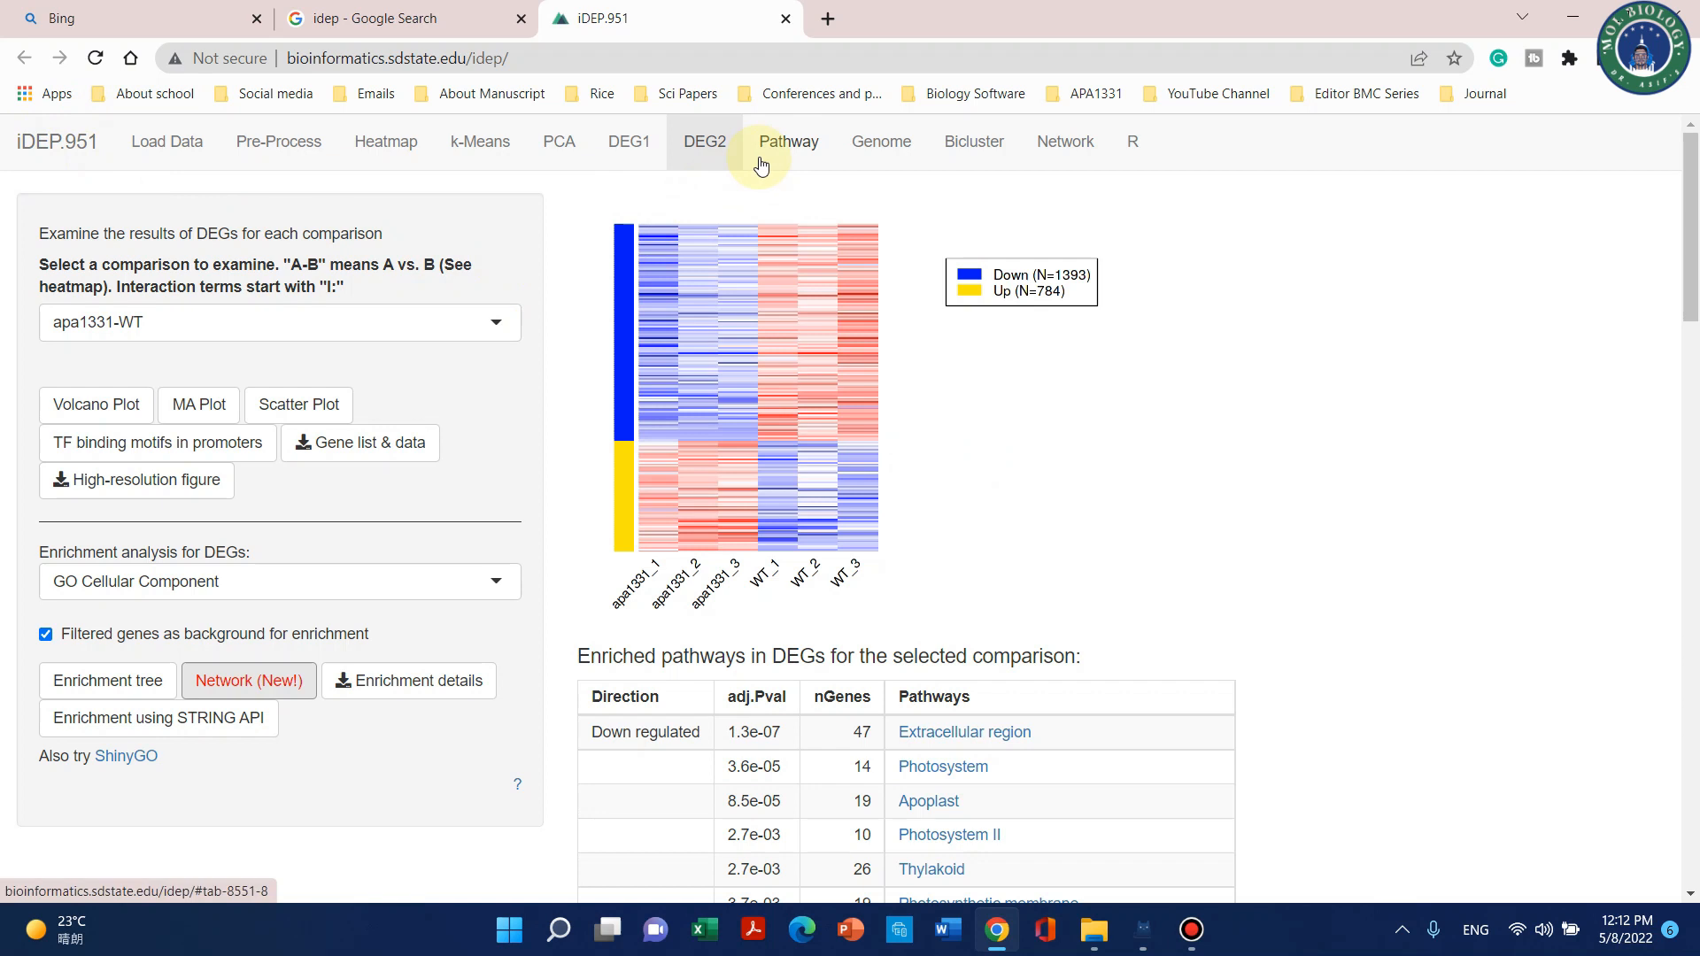
Open the pathway analysis for apa1331-WT and run GAGE on all available gene sets.
{"action": "left_click", "coordinate": [789, 143]}
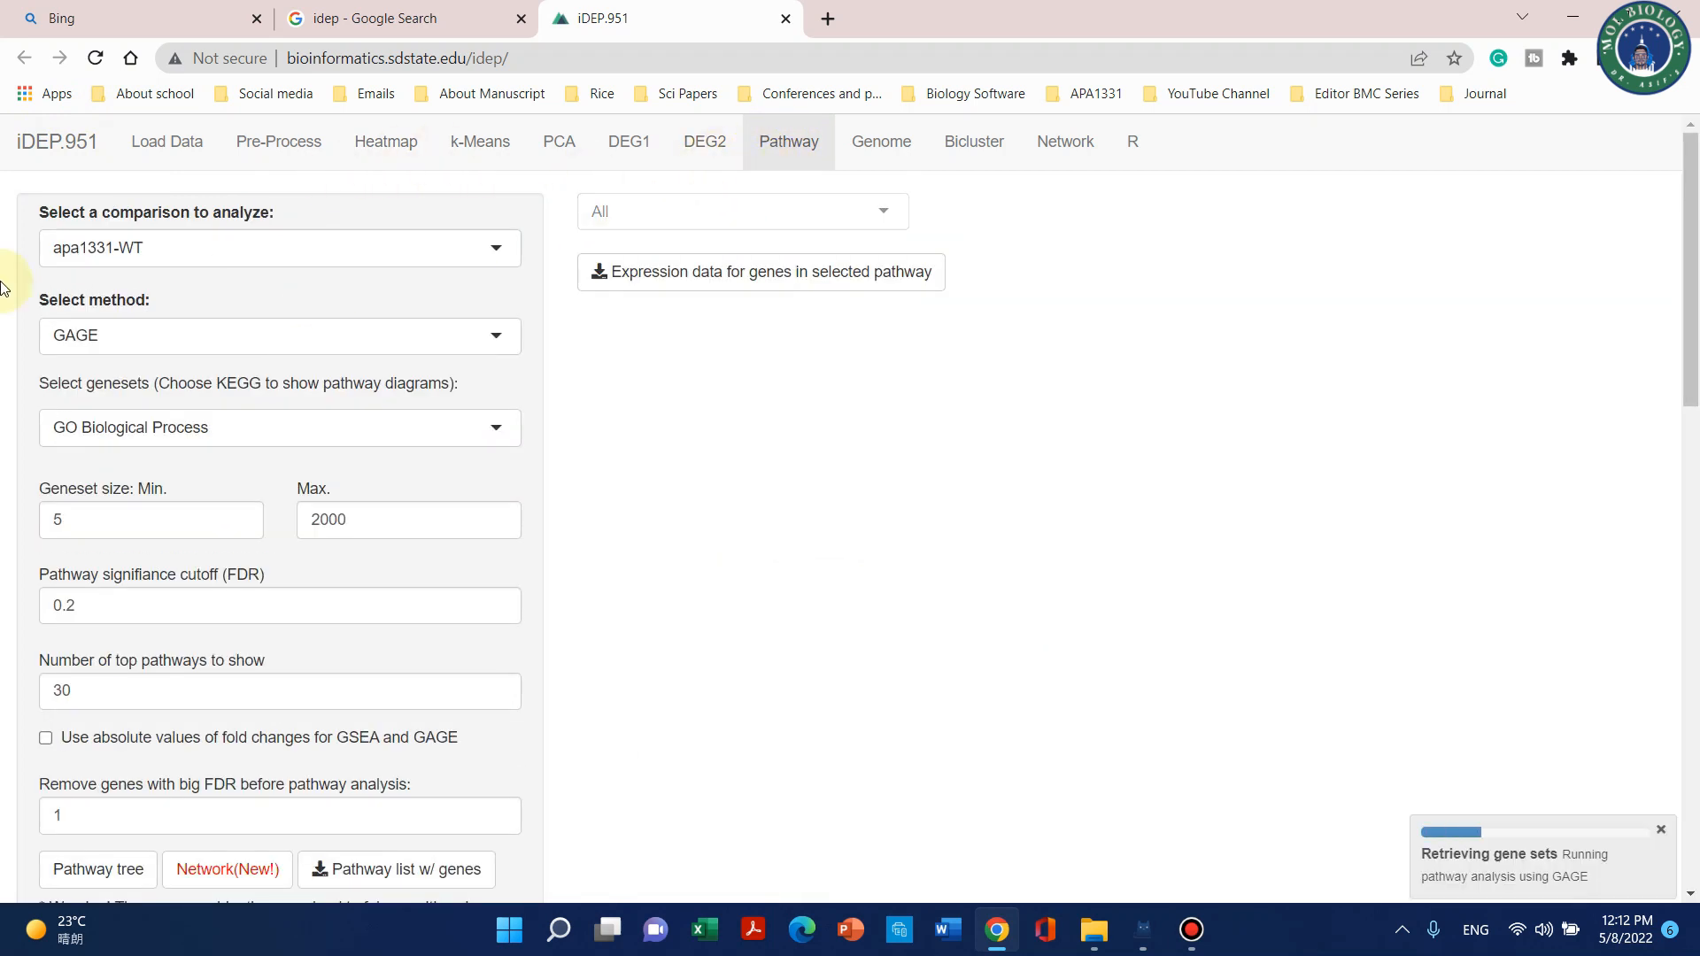
{"action": "scroll", "coordinate": [334, 452], "scroll_direction": "down", "scroll_amount": 1}
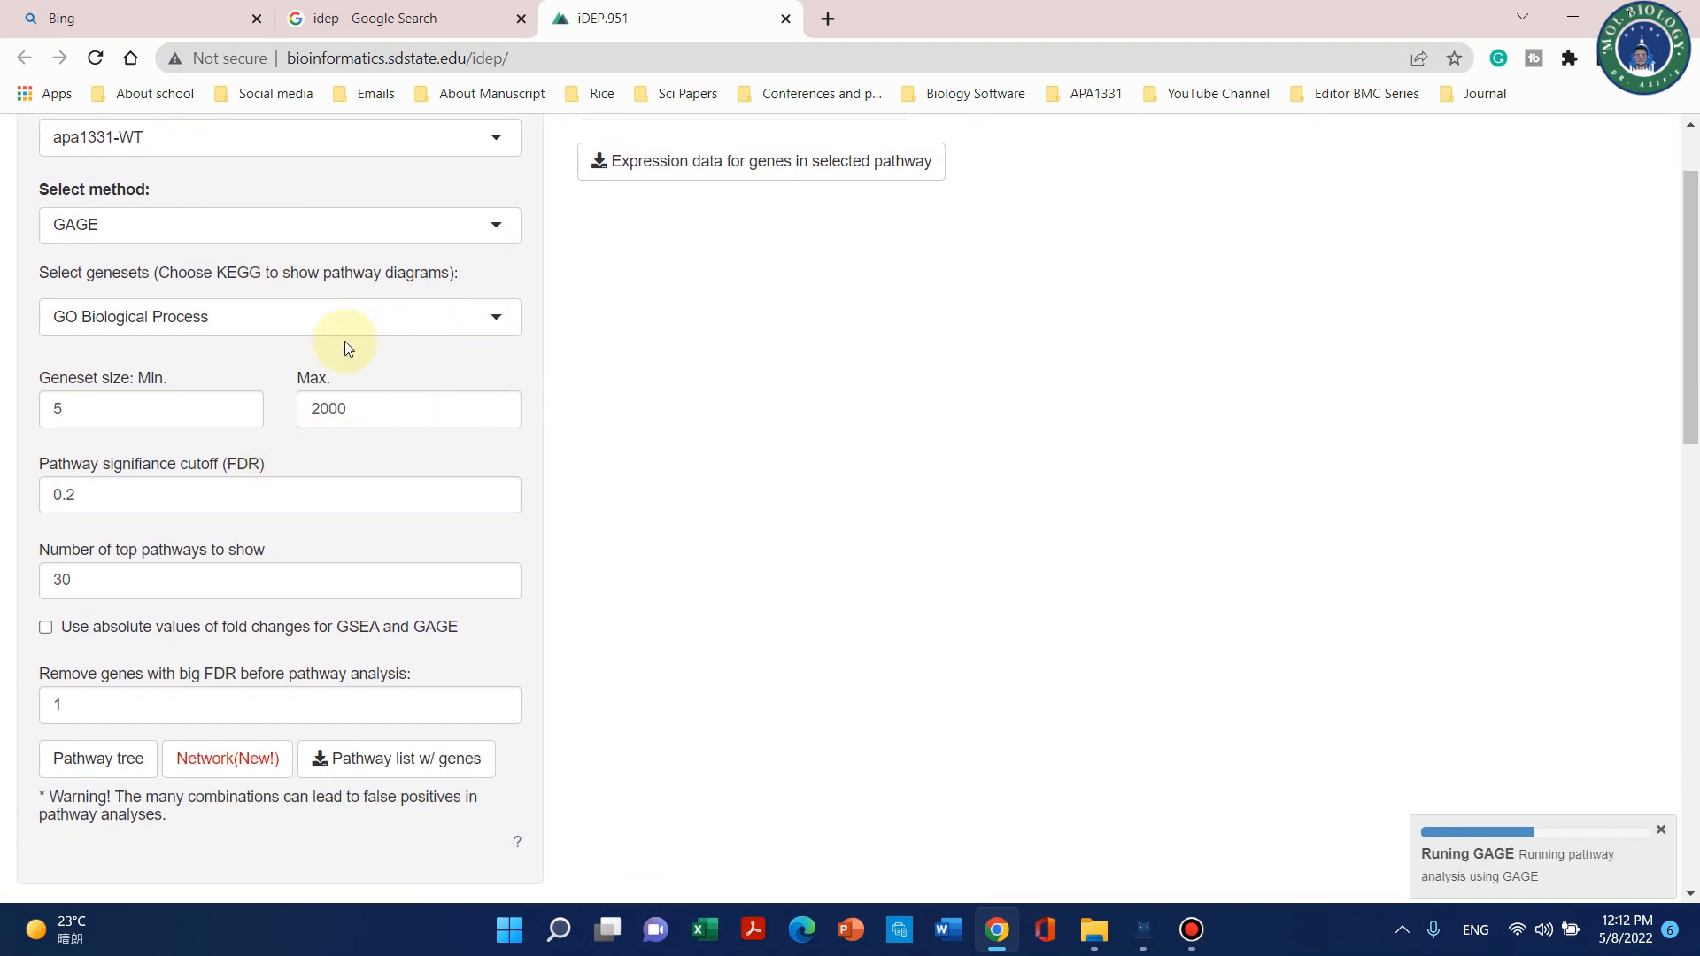
{"action": "scroll", "coordinate": [352, 350], "scroll_direction": "up", "scroll_amount": 1}
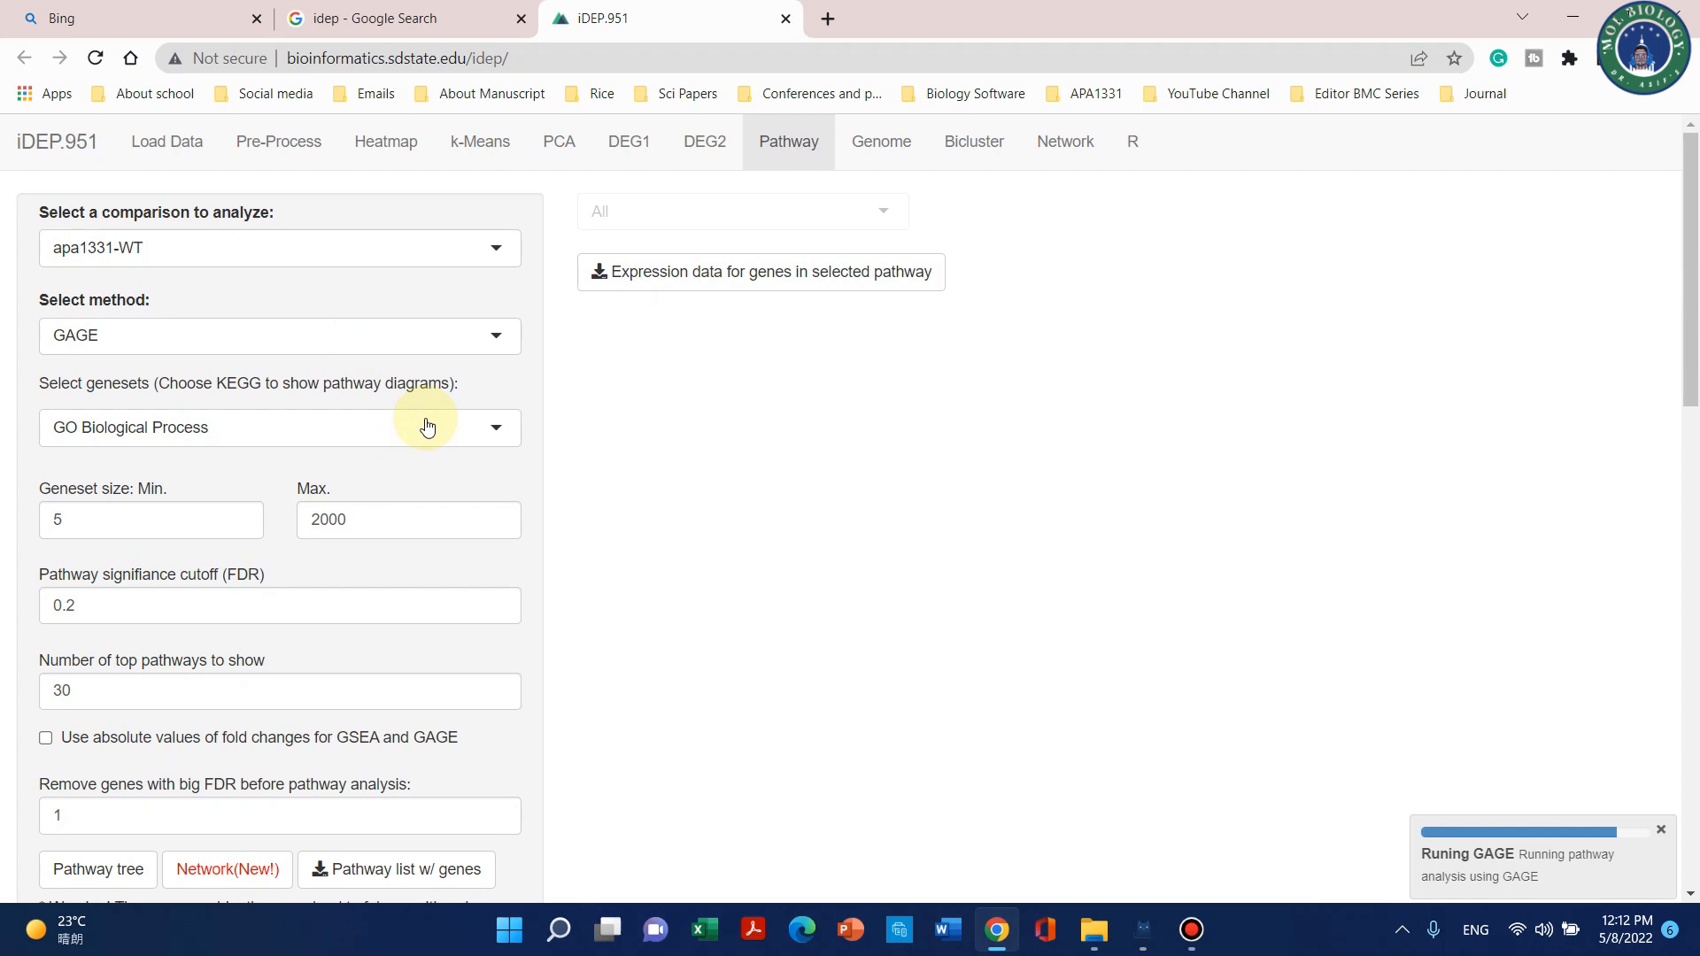
{"action": "left_click", "coordinate": [379, 426]}
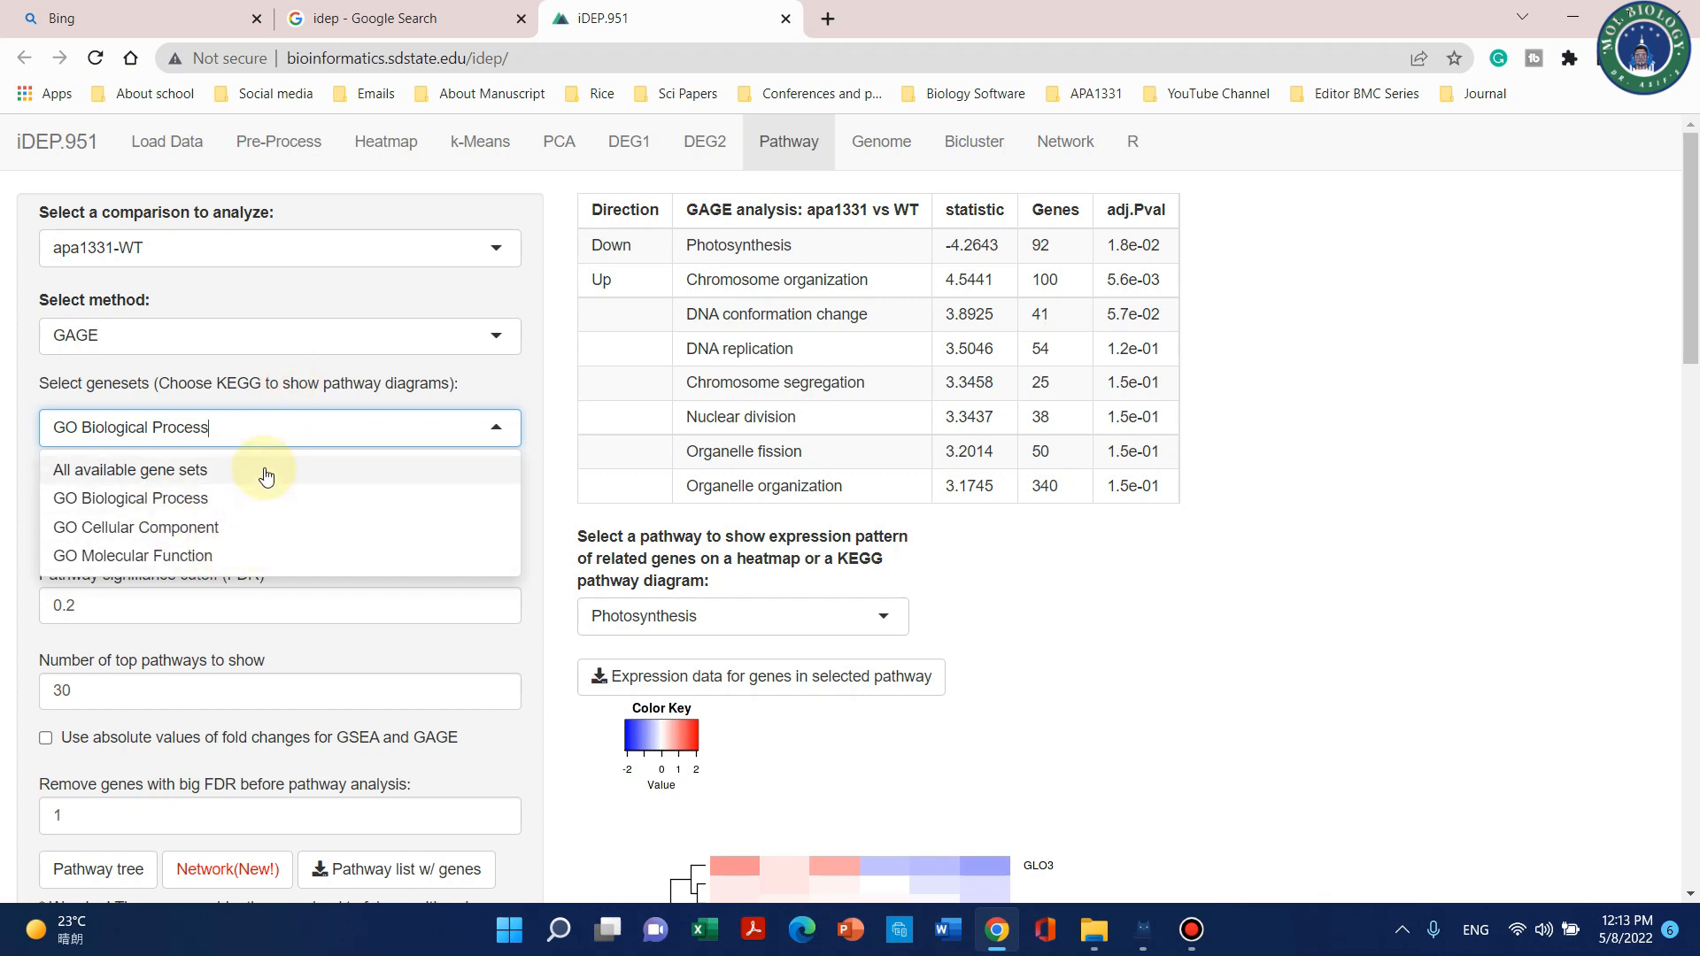
{"action": "left_click", "coordinate": [1325, 682]}
{"action": "left_click", "coordinate": [246, 438]}
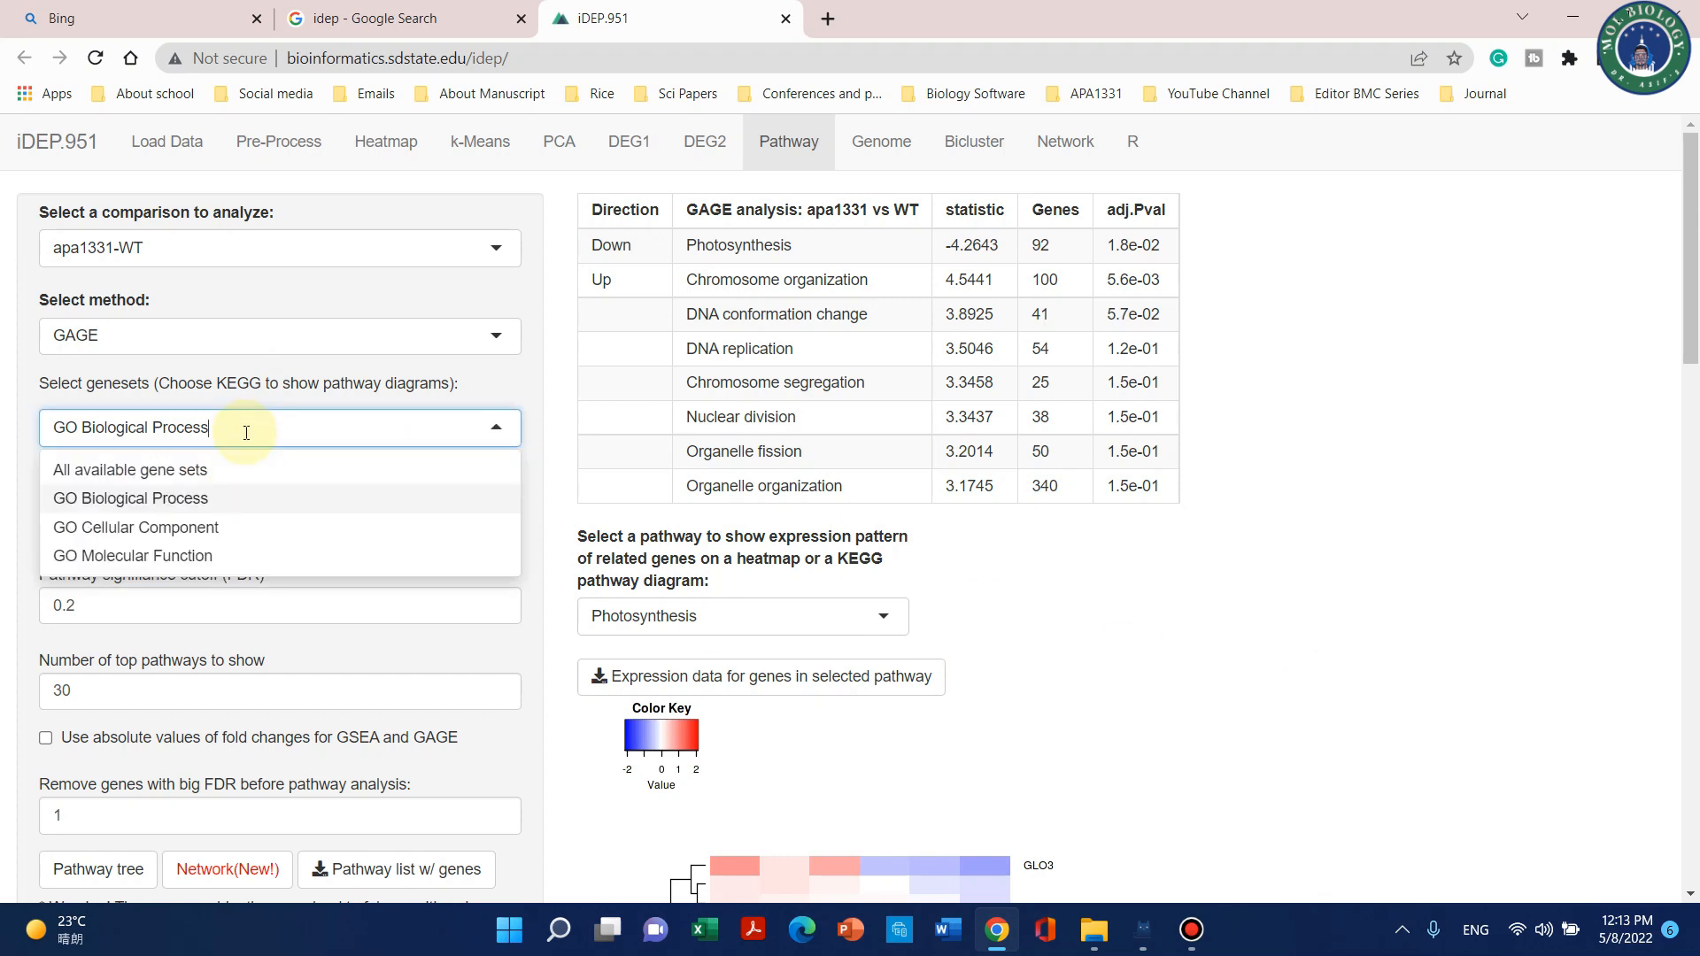
{"action": "left_click", "coordinate": [248, 464]}
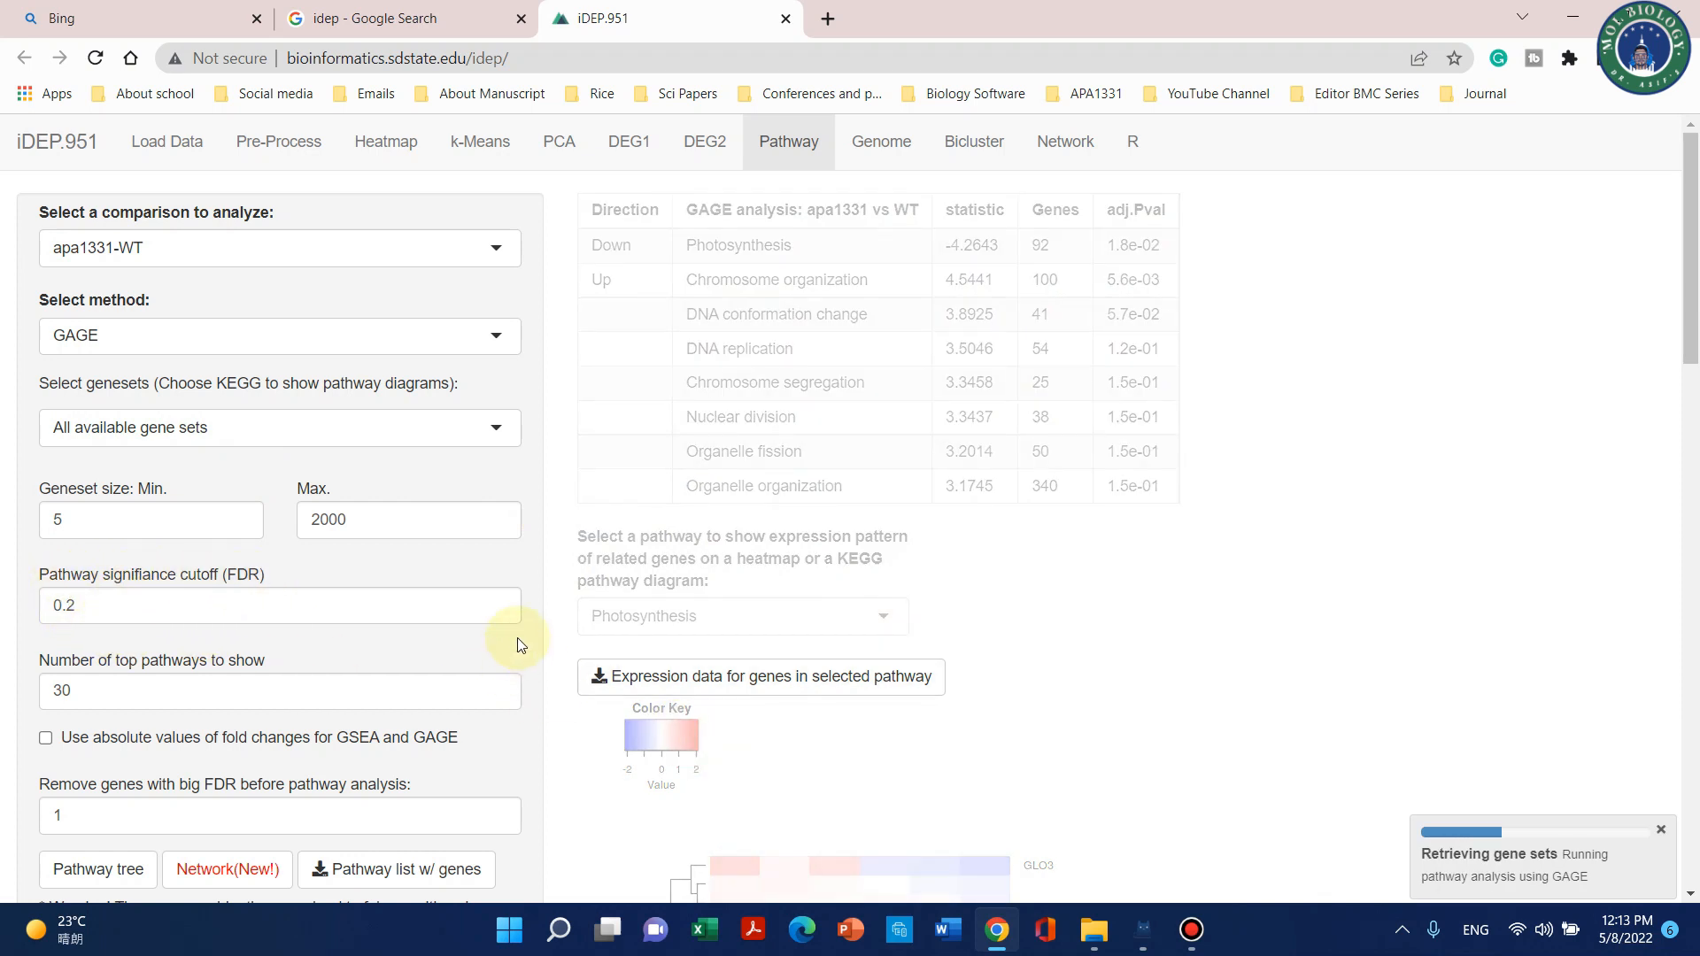
Set the pathway significance cutoff (FDR) to 0.05 and examine the GAGE pathway table and the Photosynthesis gene heatmap.
{"action": "left_click", "coordinate": [499, 610]}
{"action": "left_click", "coordinate": [499, 610]}
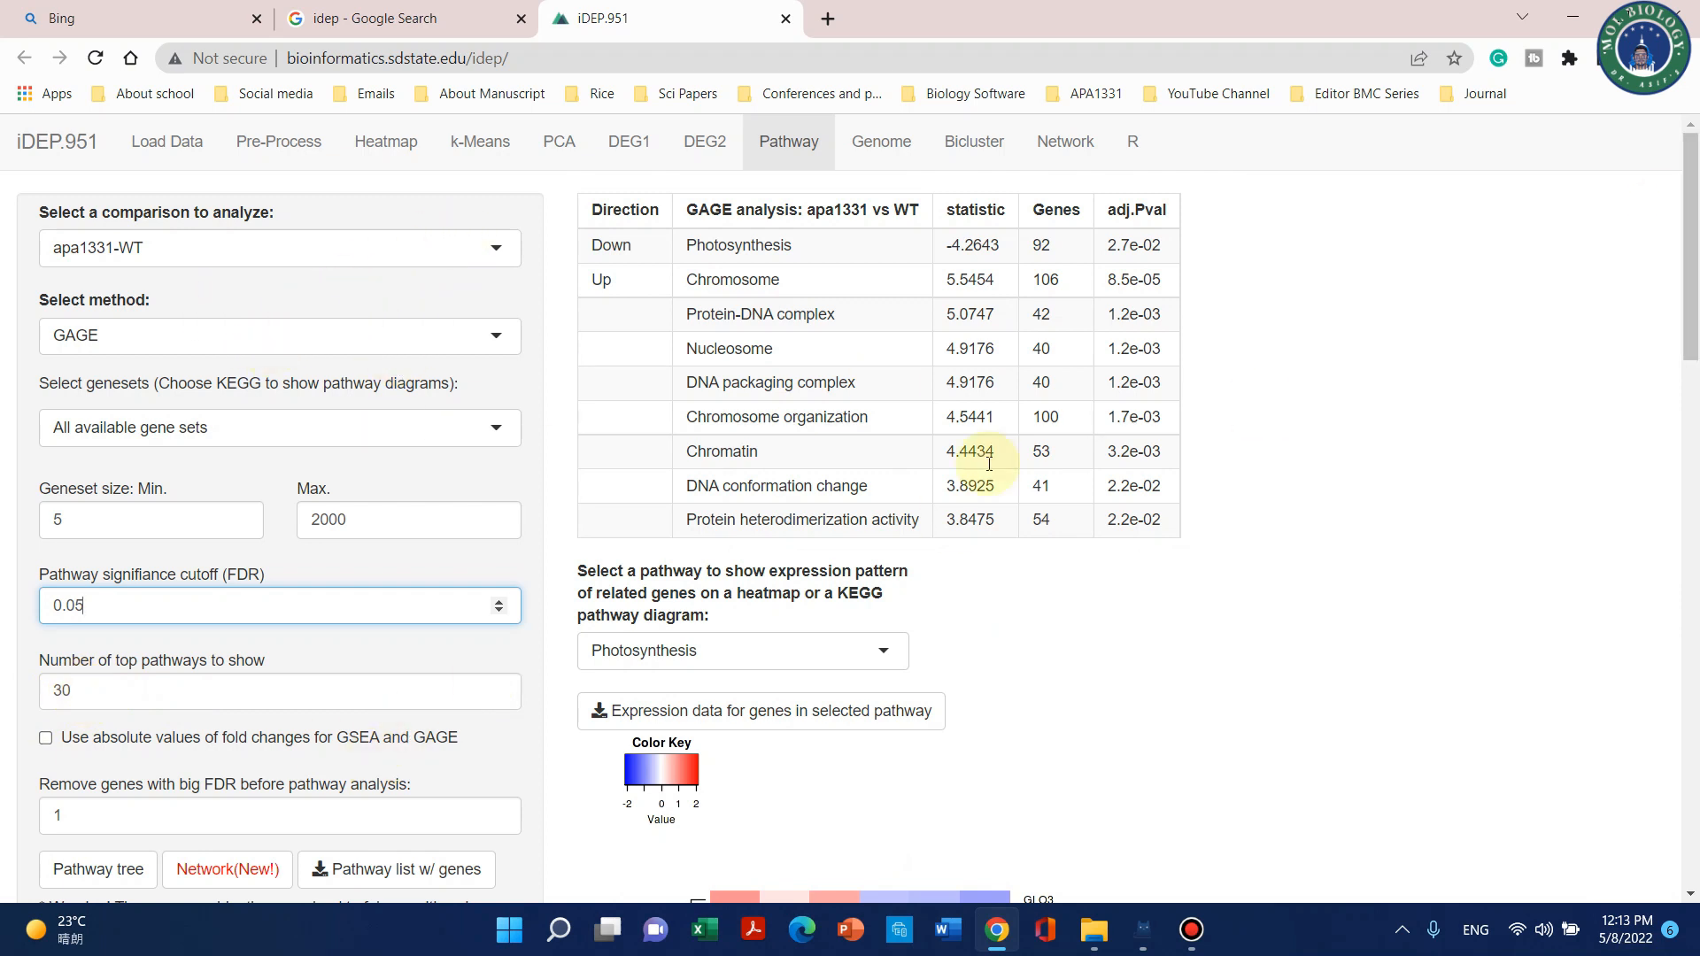
{"action": "scroll", "coordinate": [884, 554], "scroll_direction": "down", "scroll_amount": 13}
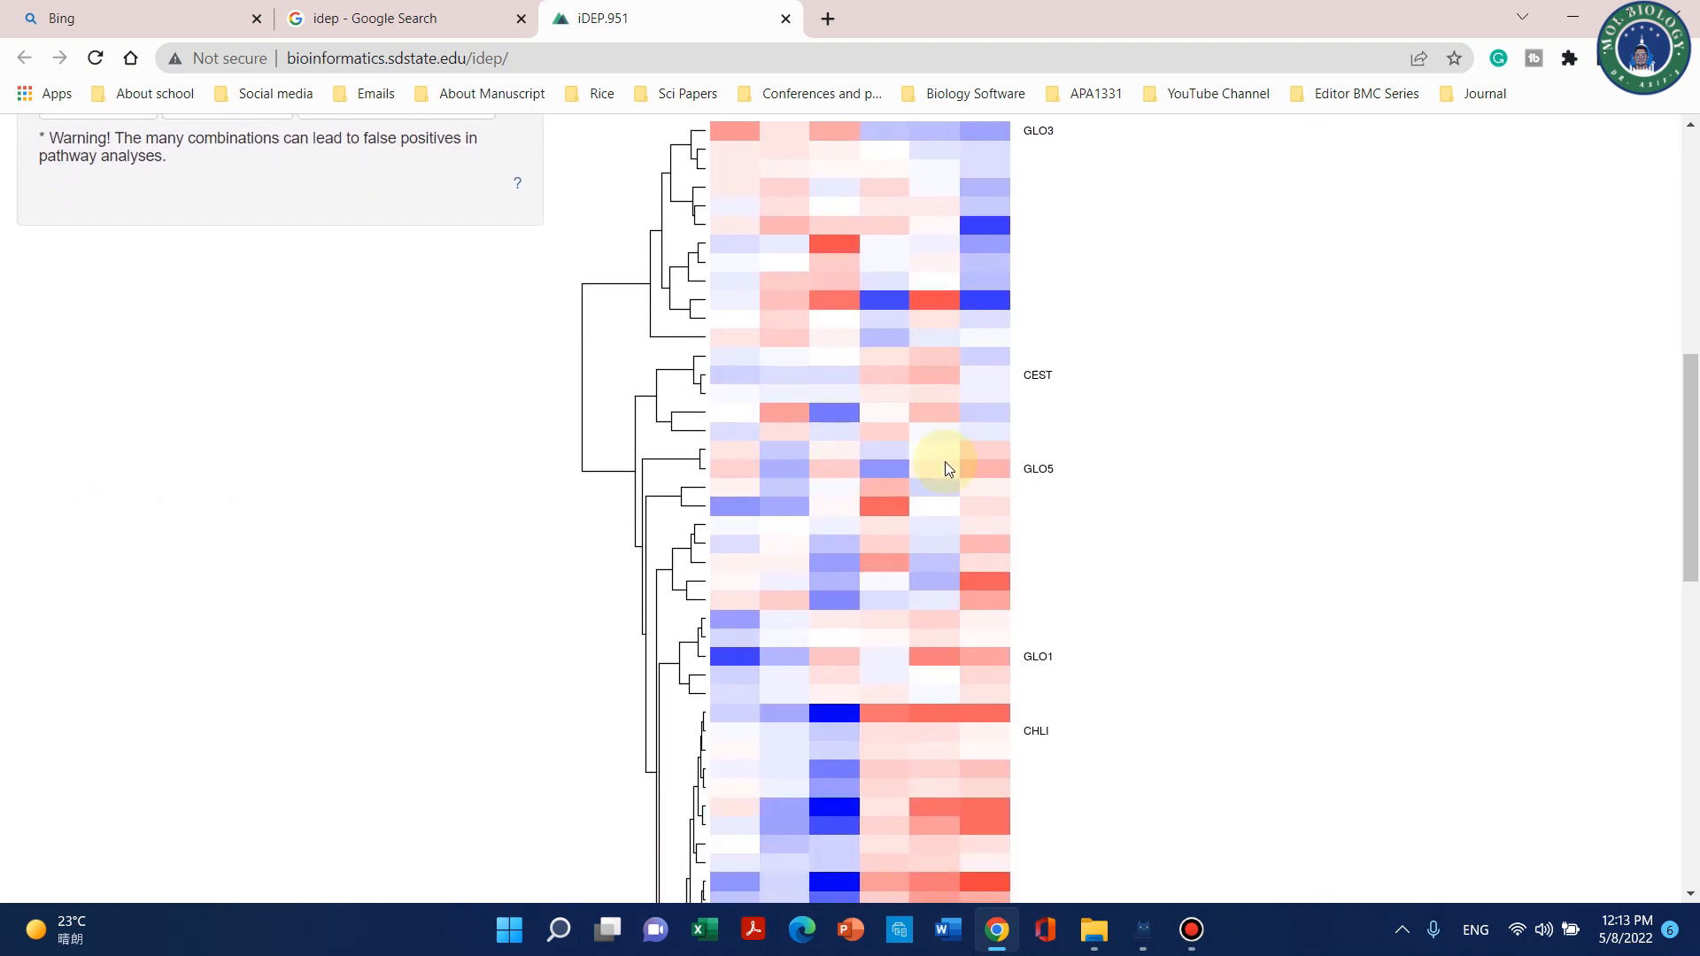
{"action": "scroll", "coordinate": [898, 433], "scroll_direction": "down", "scroll_amount": 3}
{"action": "scroll", "coordinate": [898, 433], "scroll_direction": "up", "scroll_amount": 12}
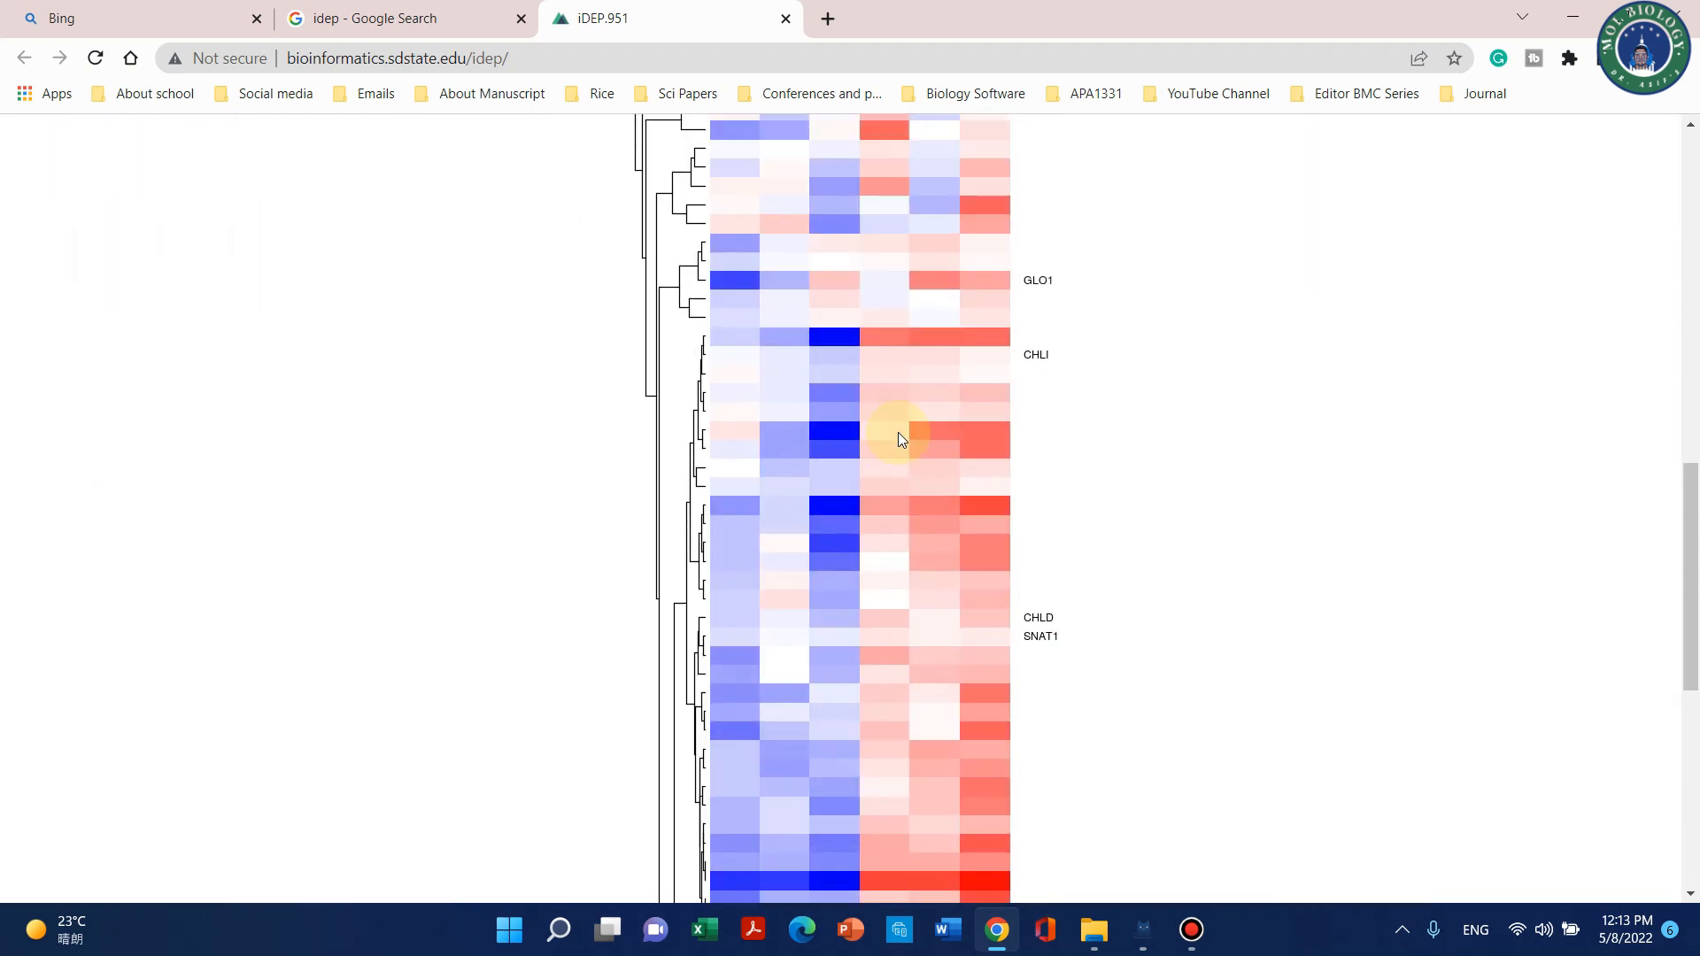
{"action": "scroll", "coordinate": [896, 432], "scroll_direction": "up", "scroll_amount": 2}
{"action": "scroll", "coordinate": [504, 407], "scroll_direction": "up", "scroll_amount": 5}
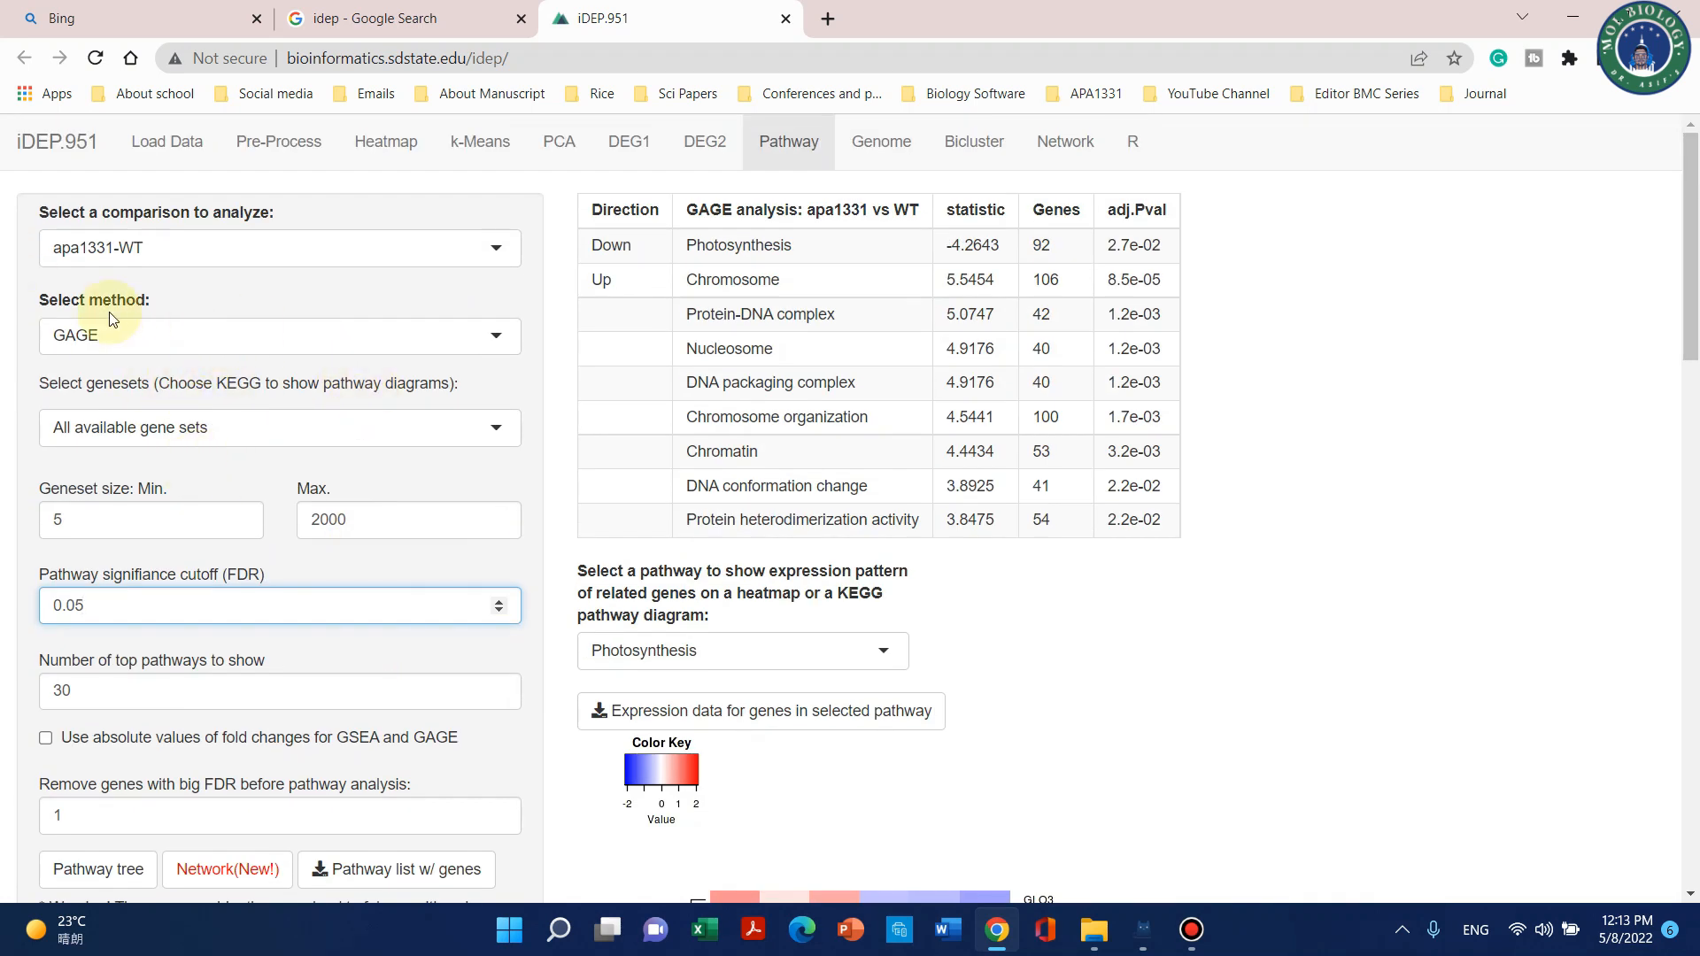
Change the pathway analysis method to PGSEA w/ all samples and inspect the pathway activity heatmap for apa1331 and WT.
{"action": "left_click", "coordinate": [201, 335]}
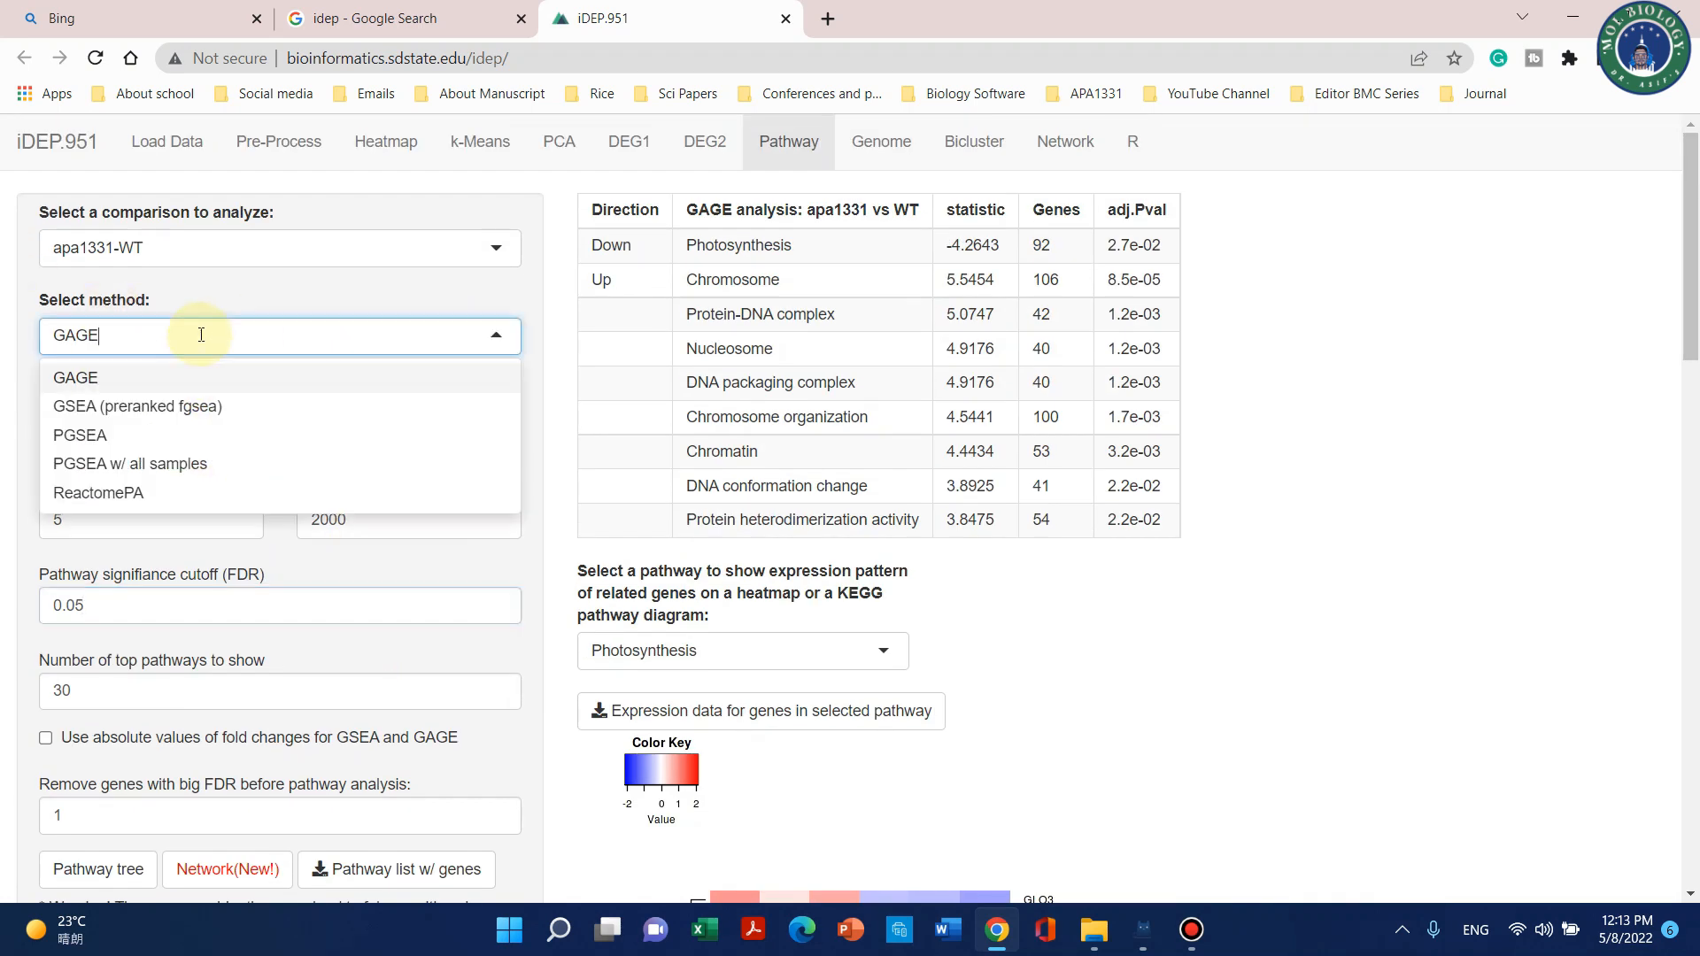
{"action": "left_click", "coordinate": [153, 471]}
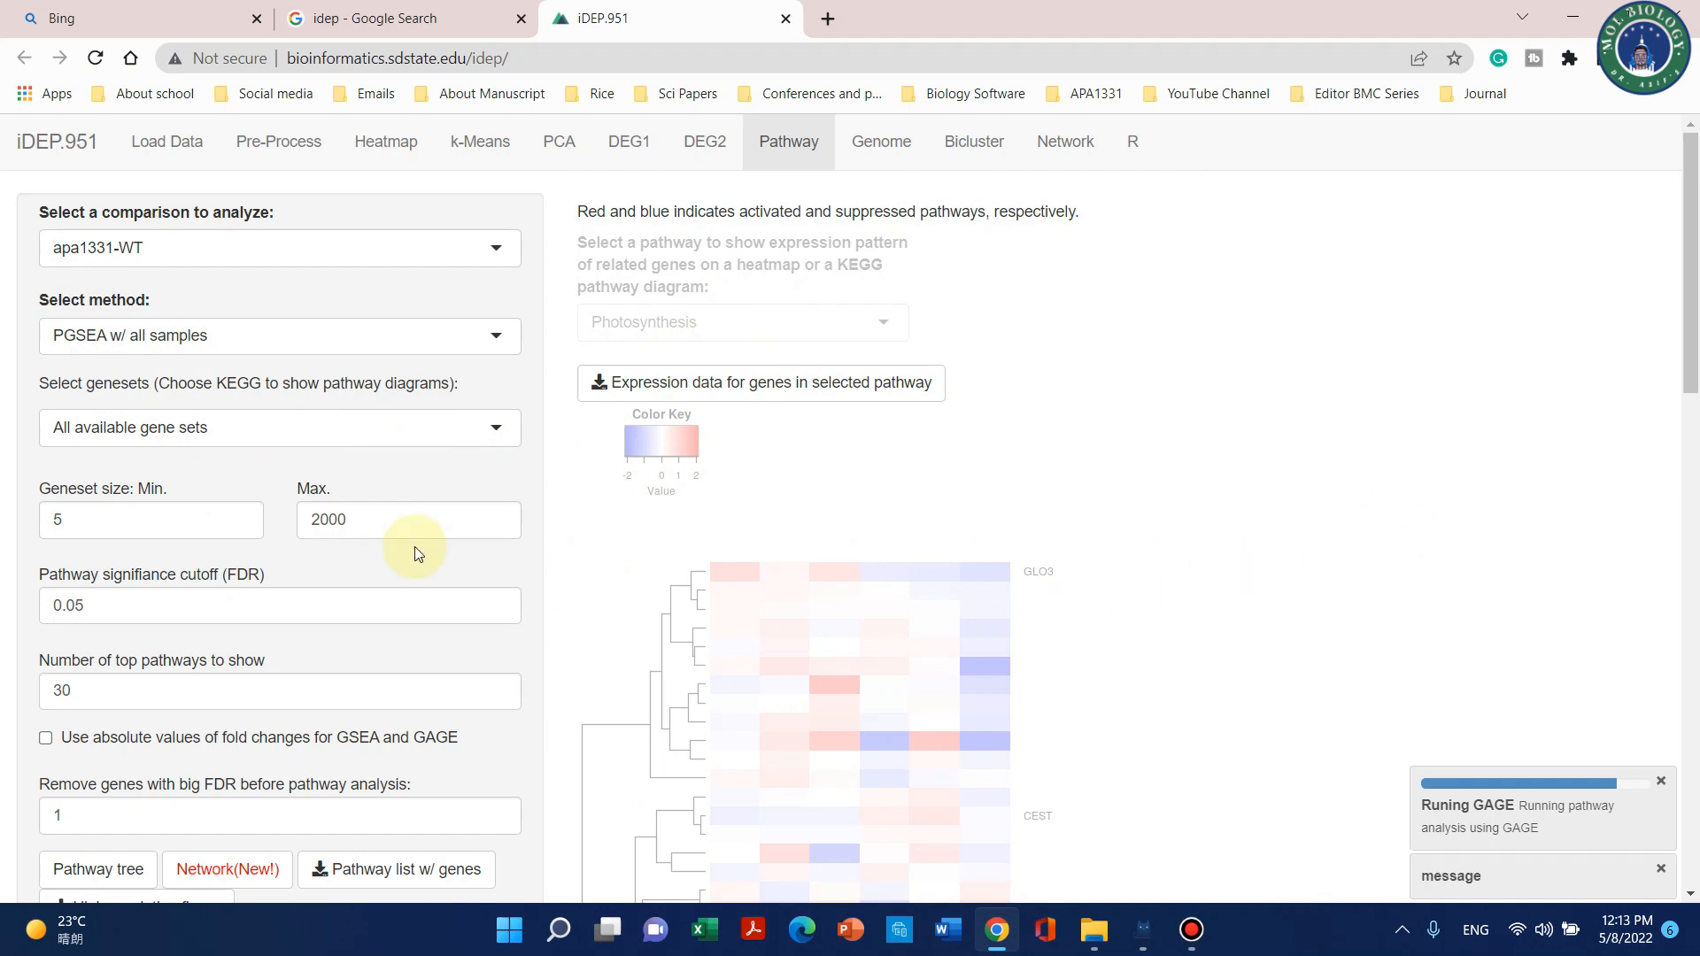
{"action": "scroll", "coordinate": [303, 561], "scroll_direction": "down", "scroll_amount": 1}
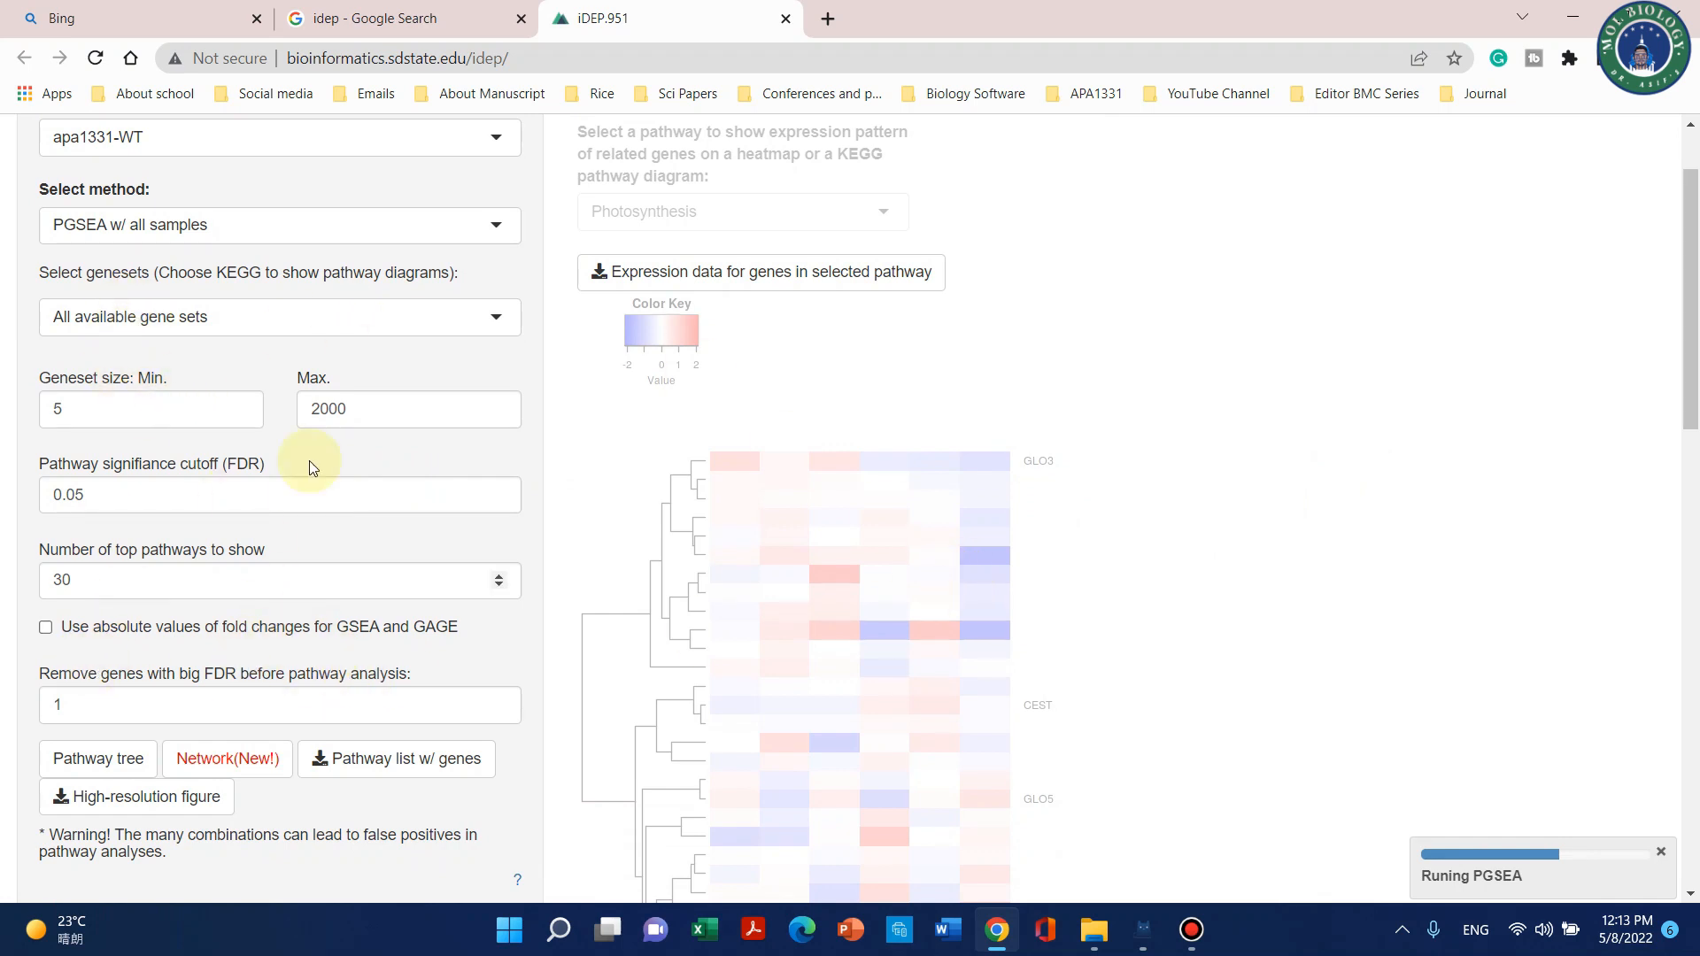
{"action": "scroll", "coordinate": [379, 607], "scroll_direction": "down", "scroll_amount": 1}
{"action": "scroll", "coordinate": [379, 606], "scroll_direction": "up", "scroll_amount": 1}
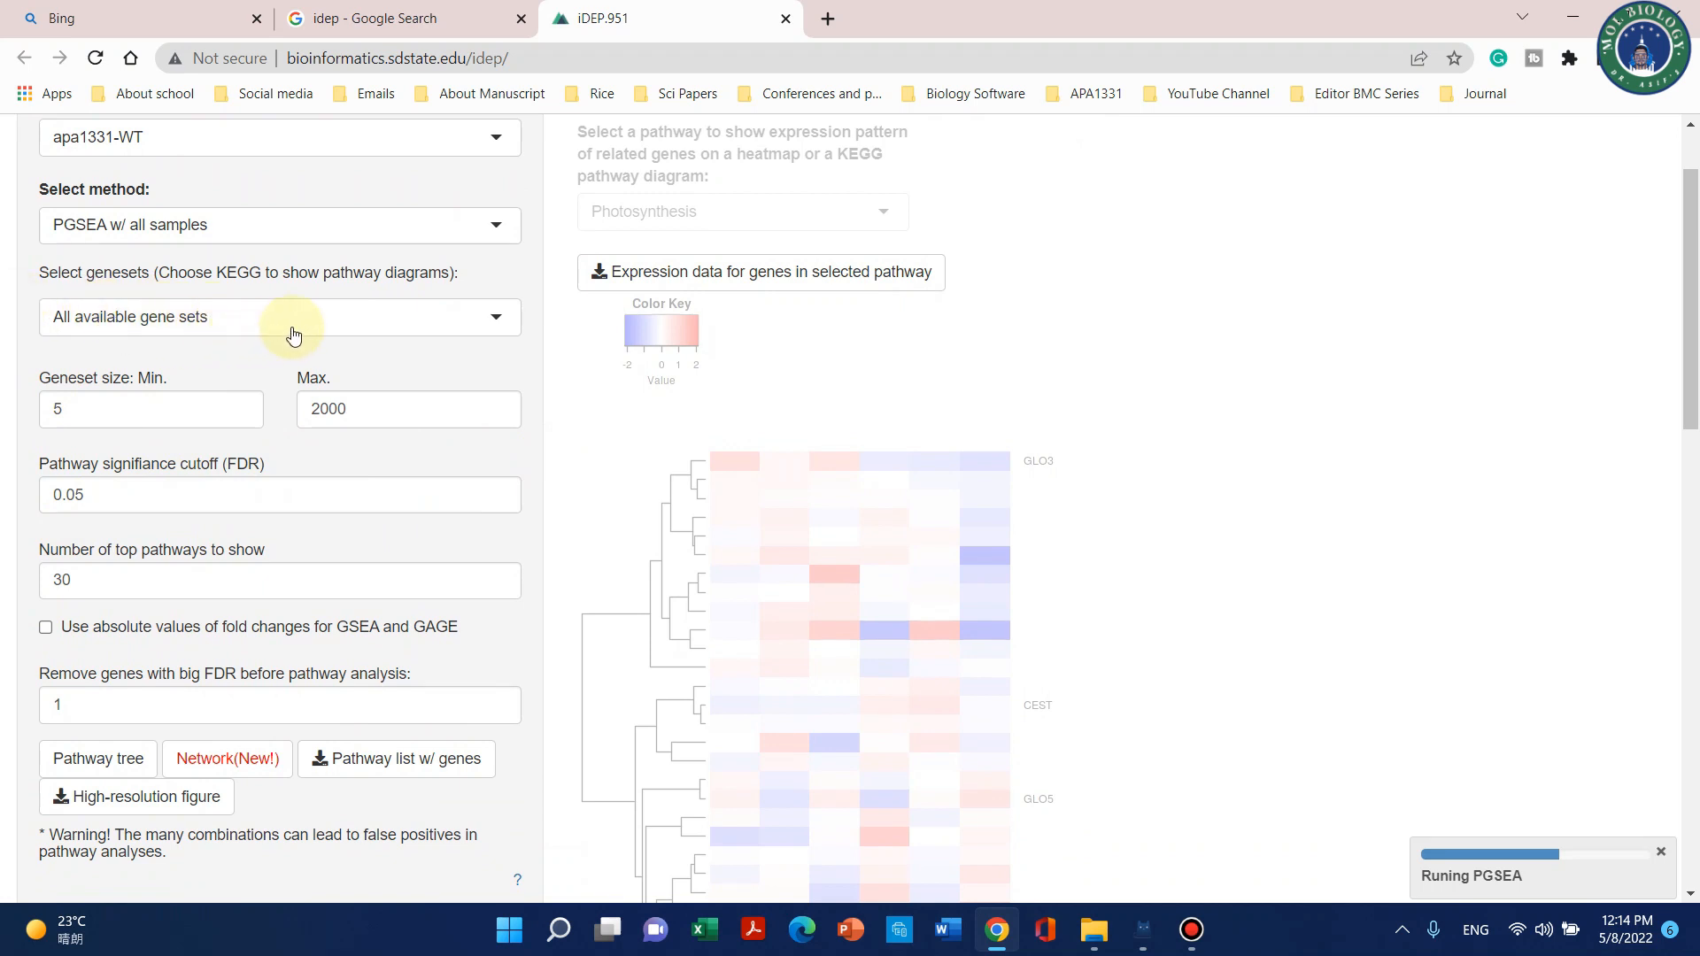
{"action": "scroll", "coordinate": [930, 334], "scroll_direction": "up", "scroll_amount": 1}
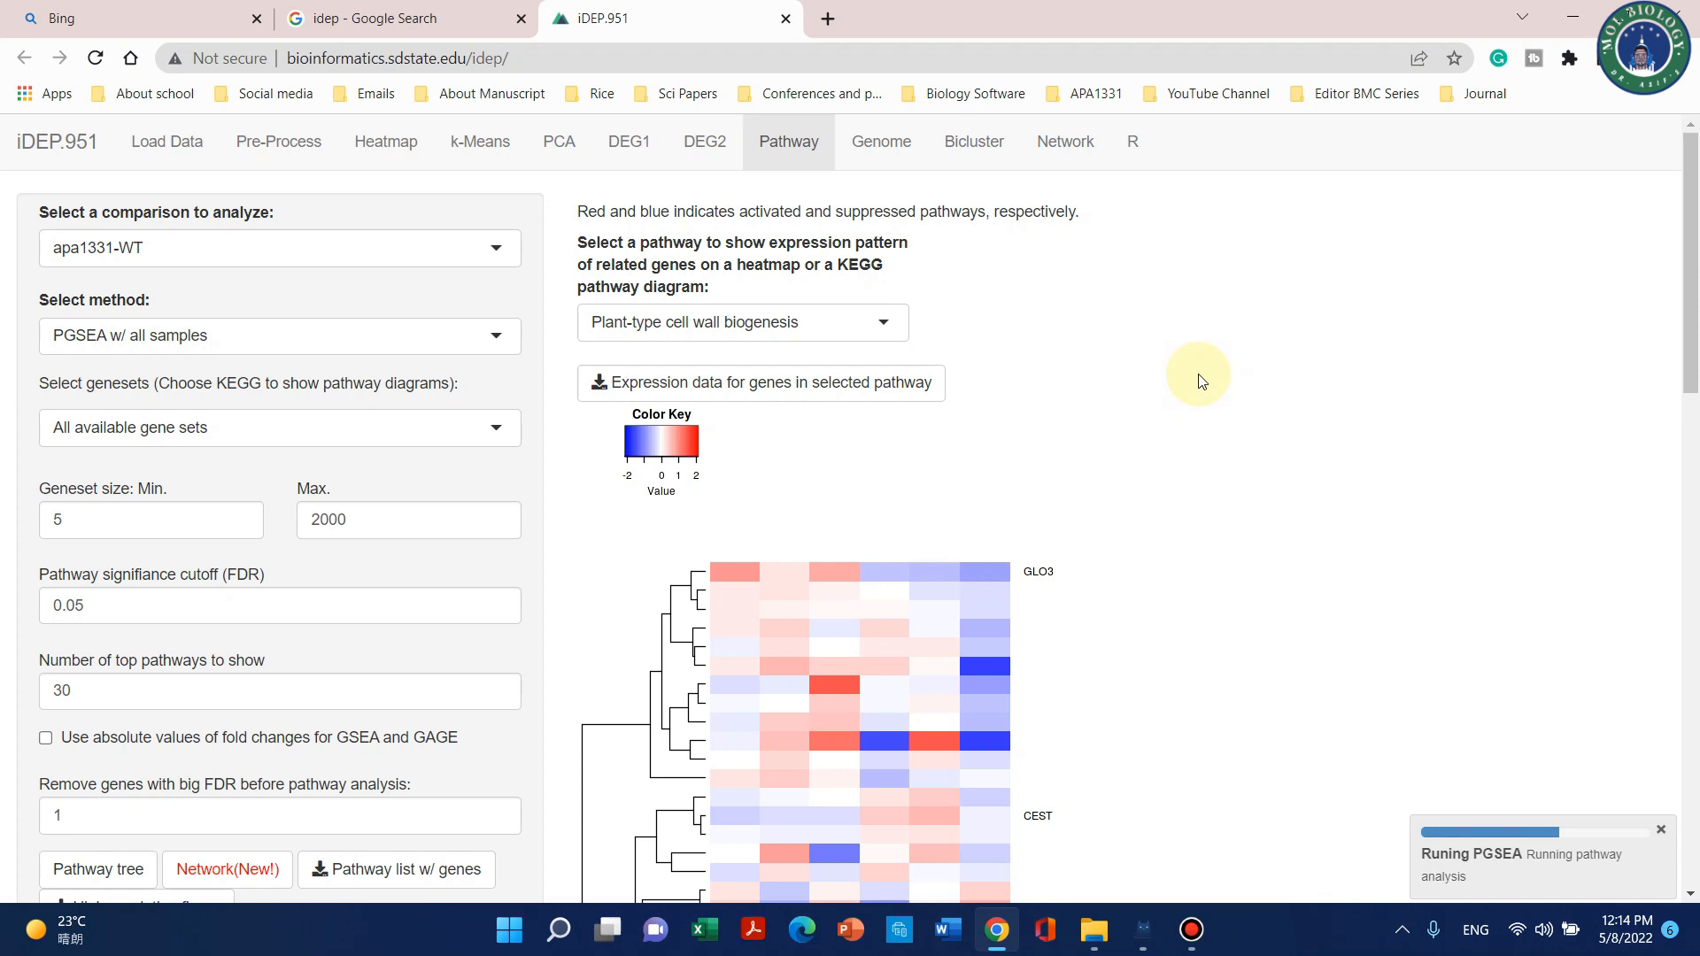
{"action": "scroll", "coordinate": [831, 538], "scroll_direction": "down", "scroll_amount": 4}
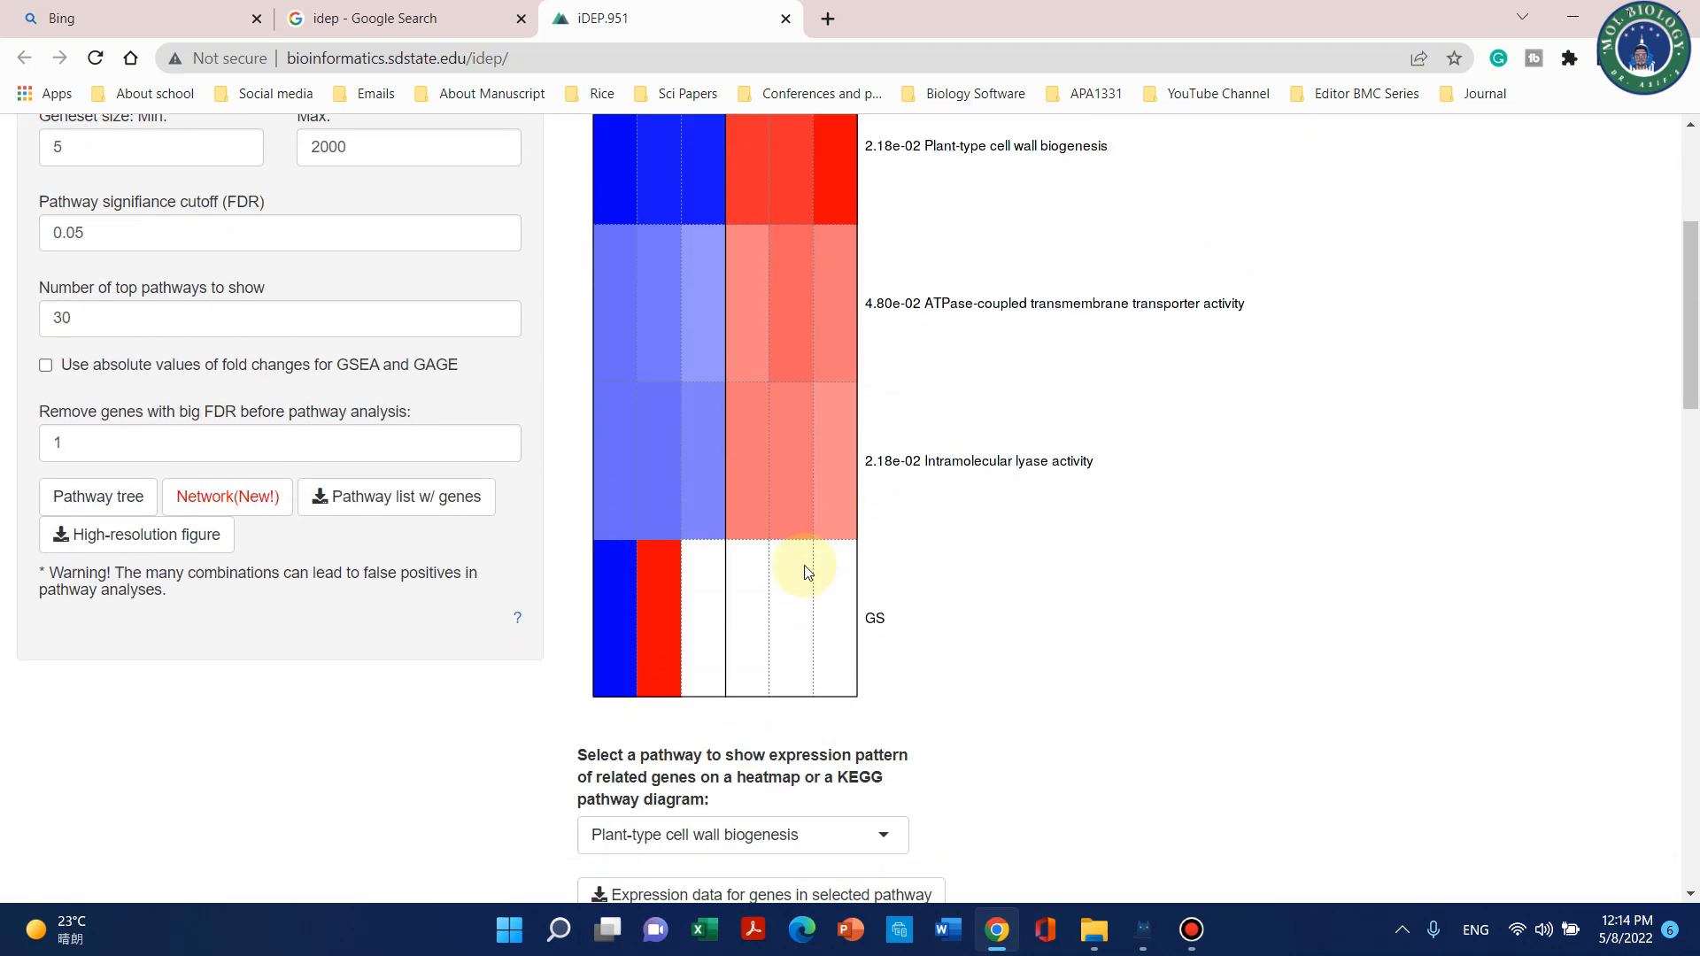
{"action": "scroll", "coordinate": [807, 571], "scroll_direction": "up", "scroll_amount": 3}
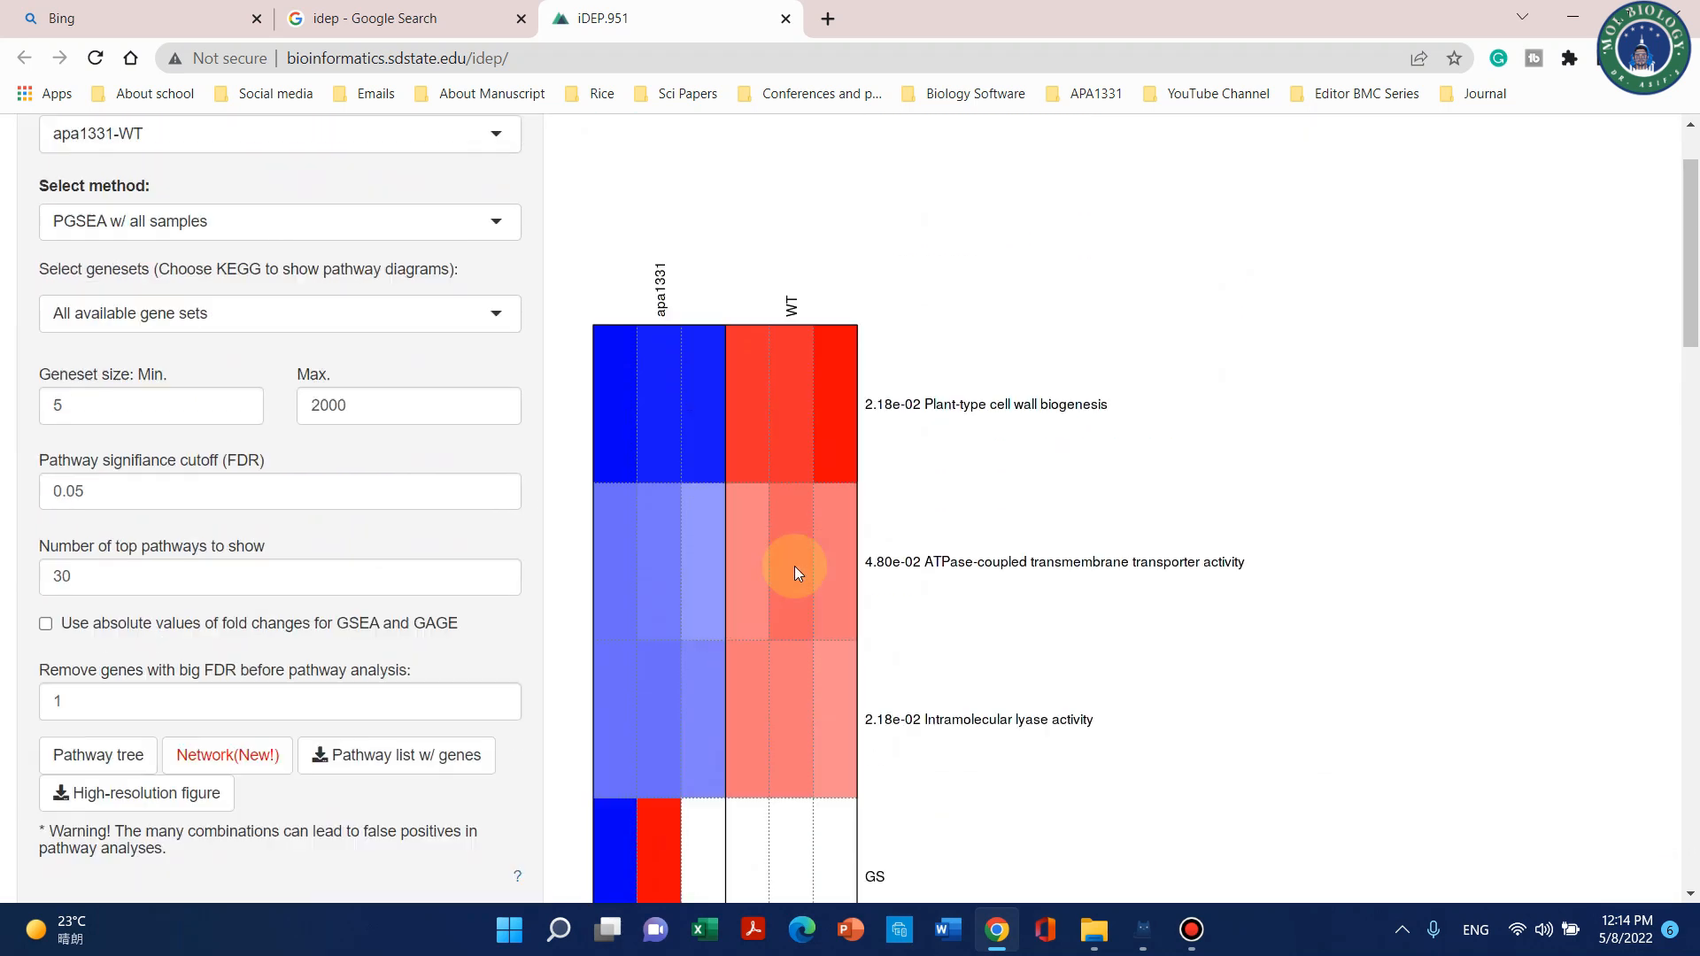
Restrict the PGSEA analysis to GO Biological Process gene sets and check its results.
{"action": "left_click", "coordinate": [345, 320]}
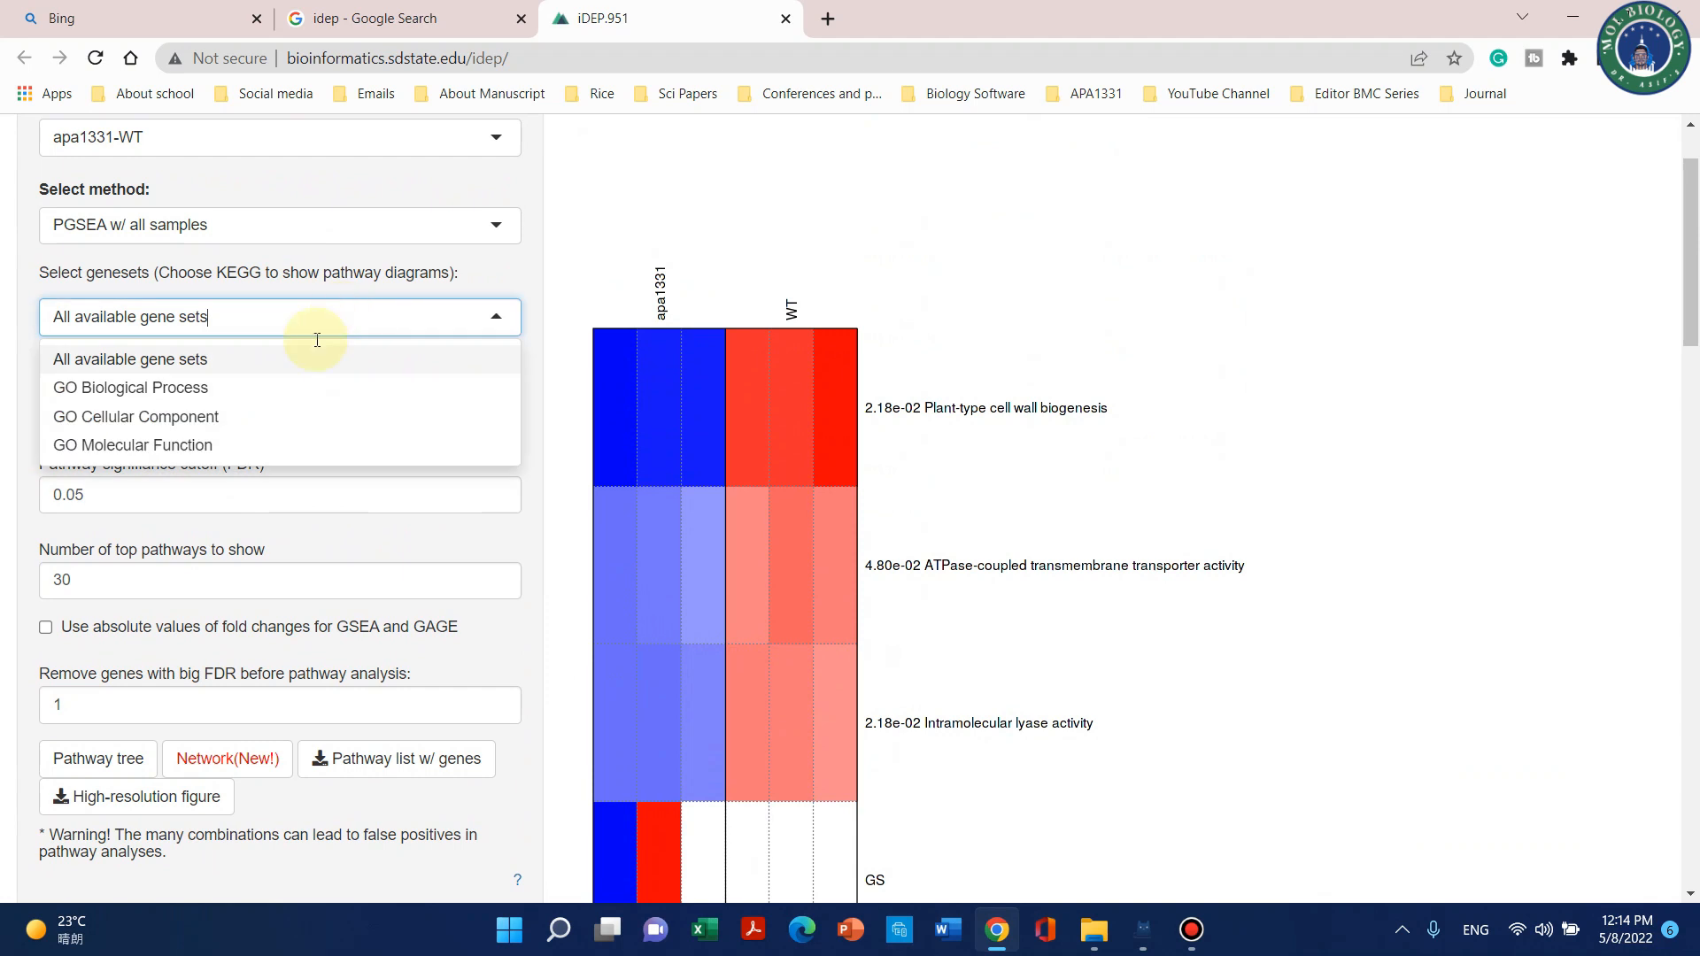
{"action": "left_click", "coordinate": [102, 389]}
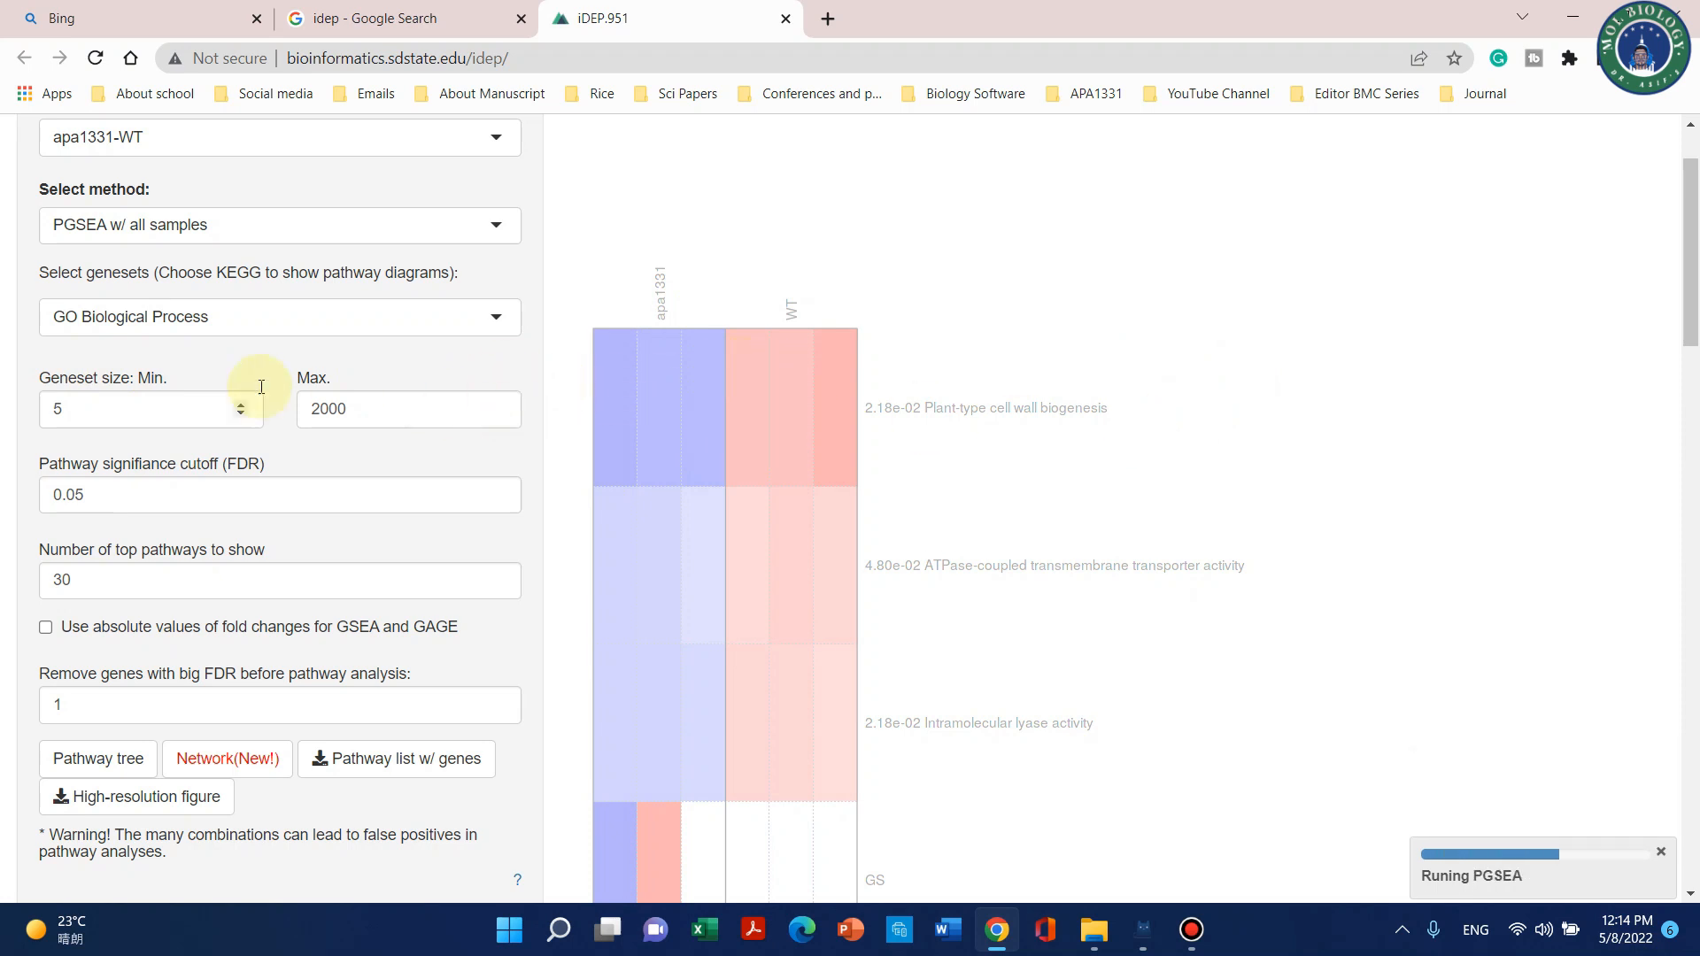
{"action": "scroll", "coordinate": [1178, 463], "scroll_direction": "up", "scroll_amount": 2}
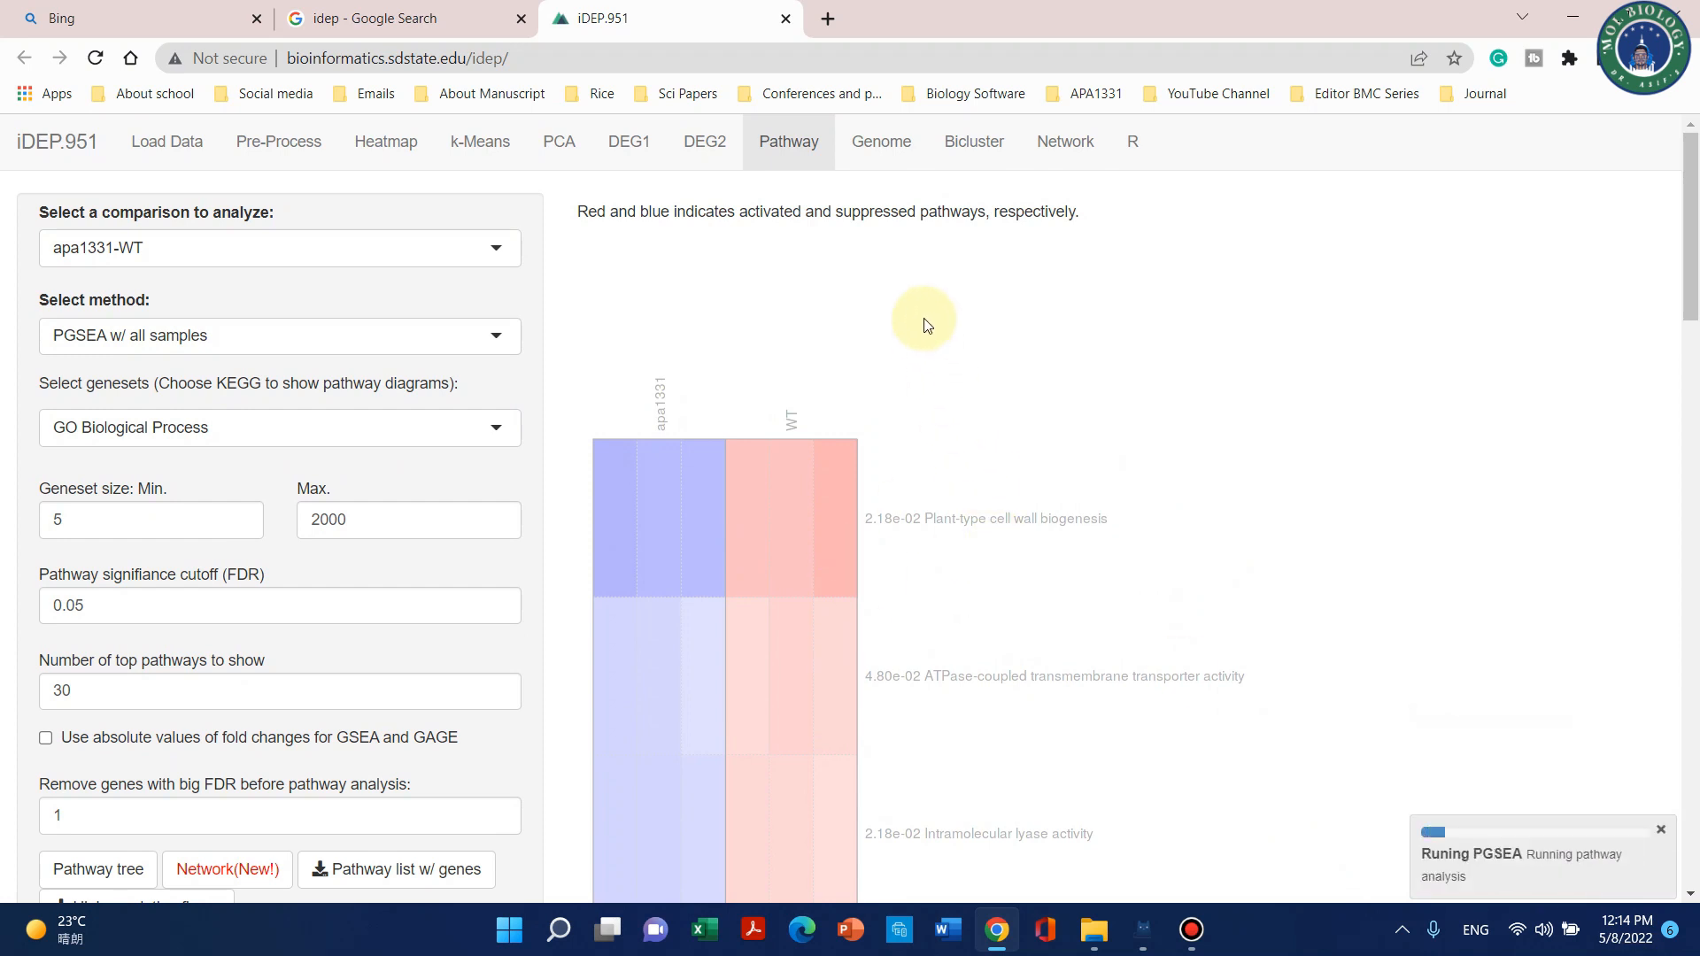
{"action": "scroll", "coordinate": [927, 330], "scroll_direction": "down", "scroll_amount": 5}
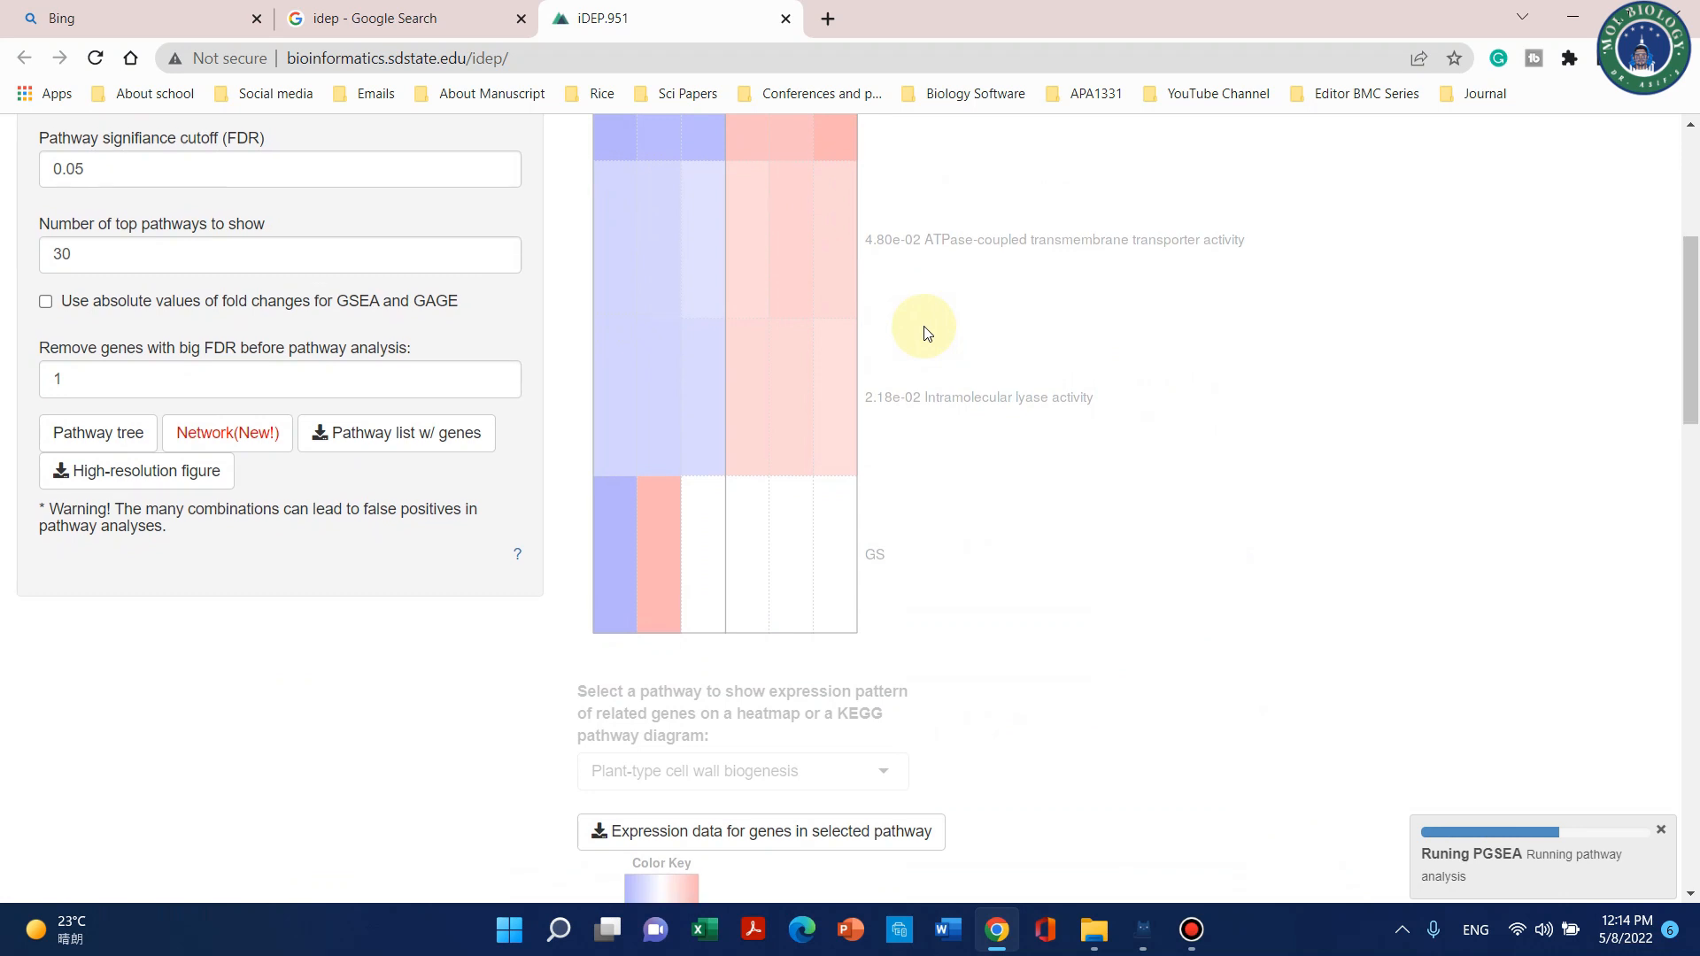
{"action": "scroll", "coordinate": [927, 331], "scroll_direction": "up", "scroll_amount": 5}
{"action": "scroll", "coordinate": [925, 332], "scroll_direction": "down", "scroll_amount": 6}
{"action": "scroll", "coordinate": [925, 332], "scroll_direction": "up", "scroll_amount": 5}
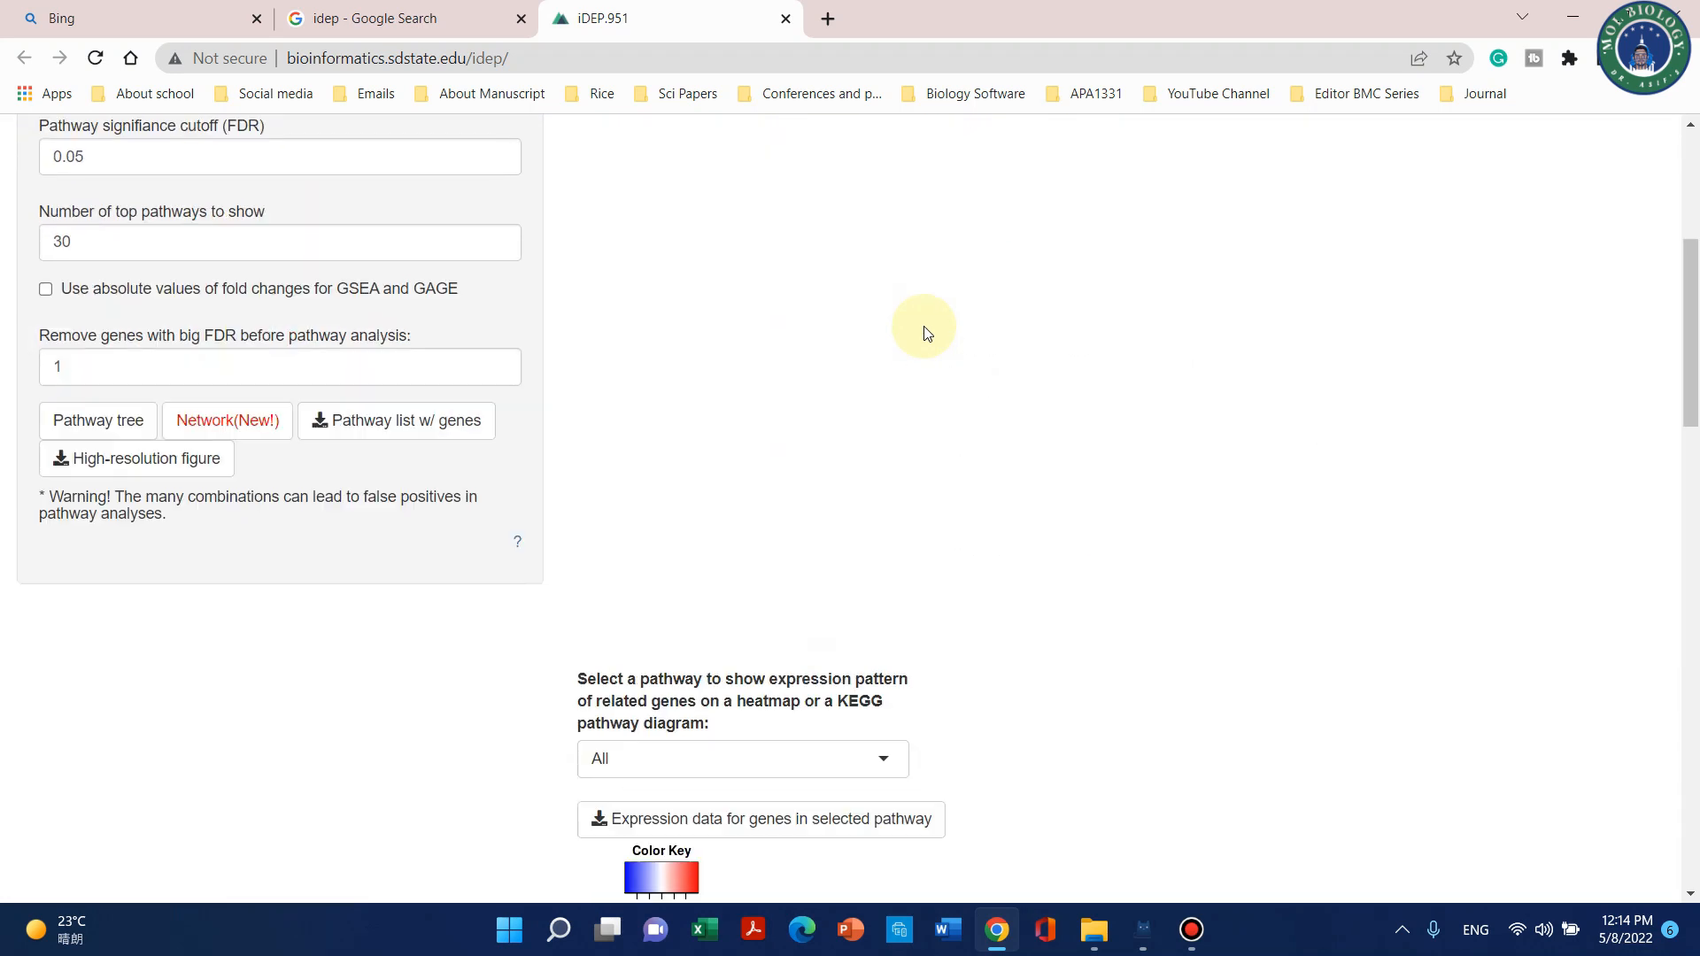
{"action": "scroll", "coordinate": [927, 333], "scroll_direction": "up", "scroll_amount": 2}
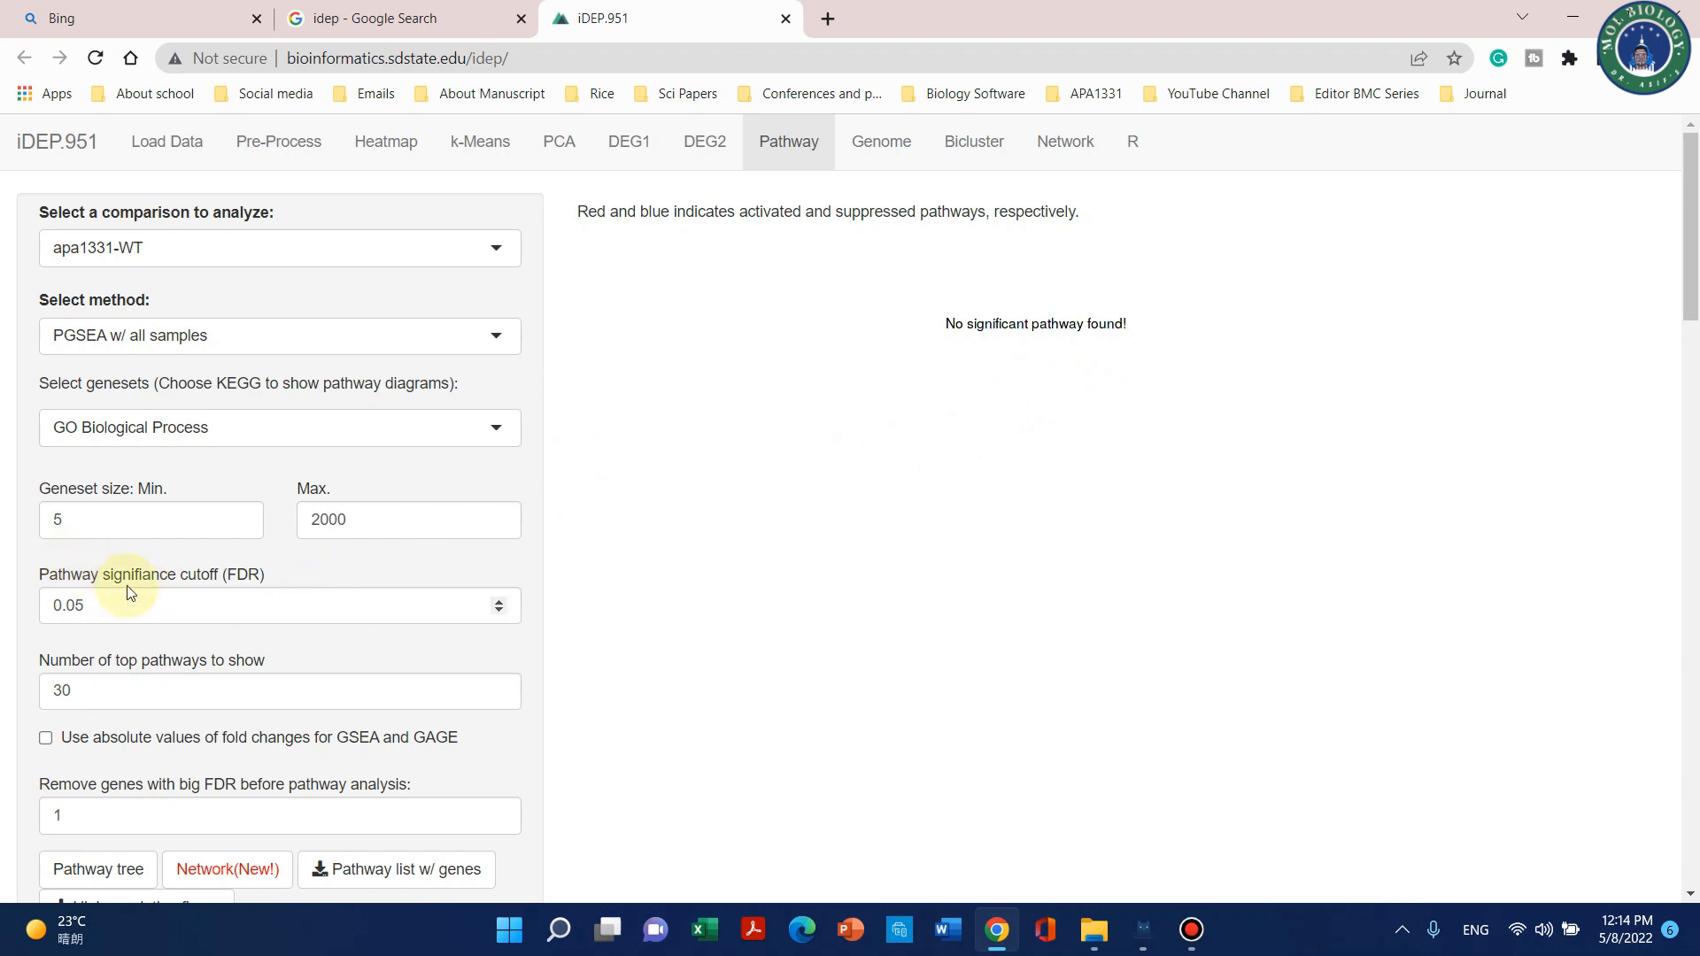
Raise the pathway significance cutoff (FDR) to 0.1 and examine the GO Biological Process pathways in the PGSEA heatmap.
{"action": "left_click", "coordinate": [498, 601]}
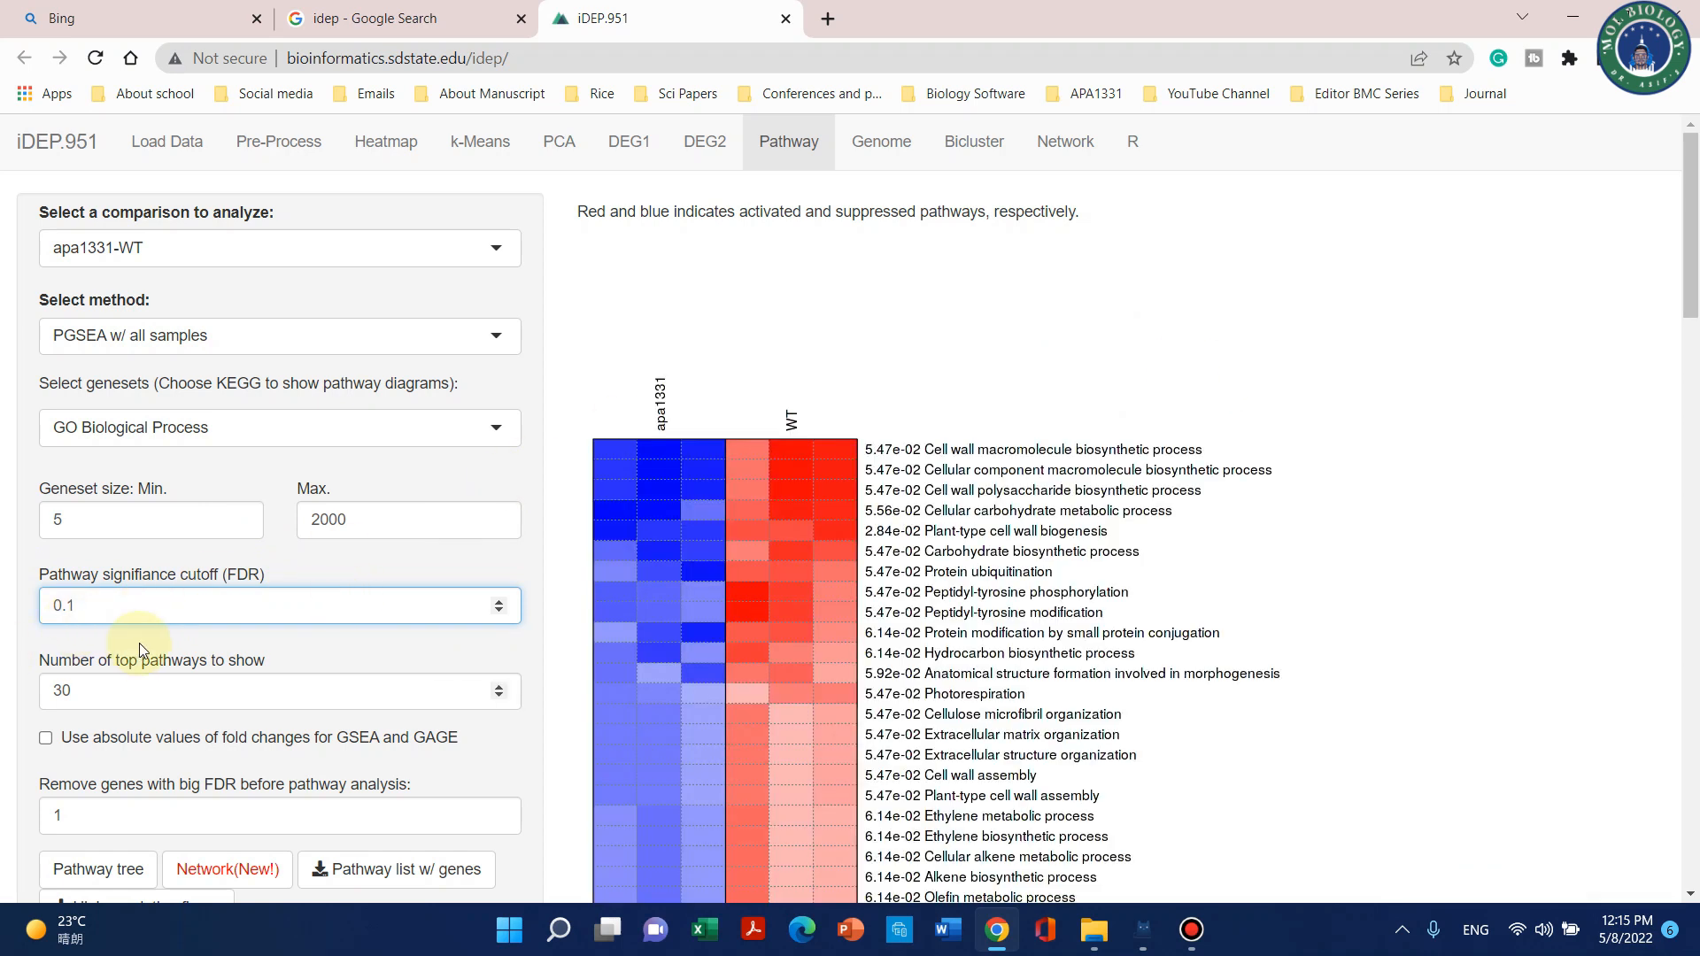
{"action": "scroll", "coordinate": [747, 523], "scroll_direction": "down", "scroll_amount": 4}
{"action": "scroll", "coordinate": [859, 380], "scroll_direction": "up", "scroll_amount": 2}
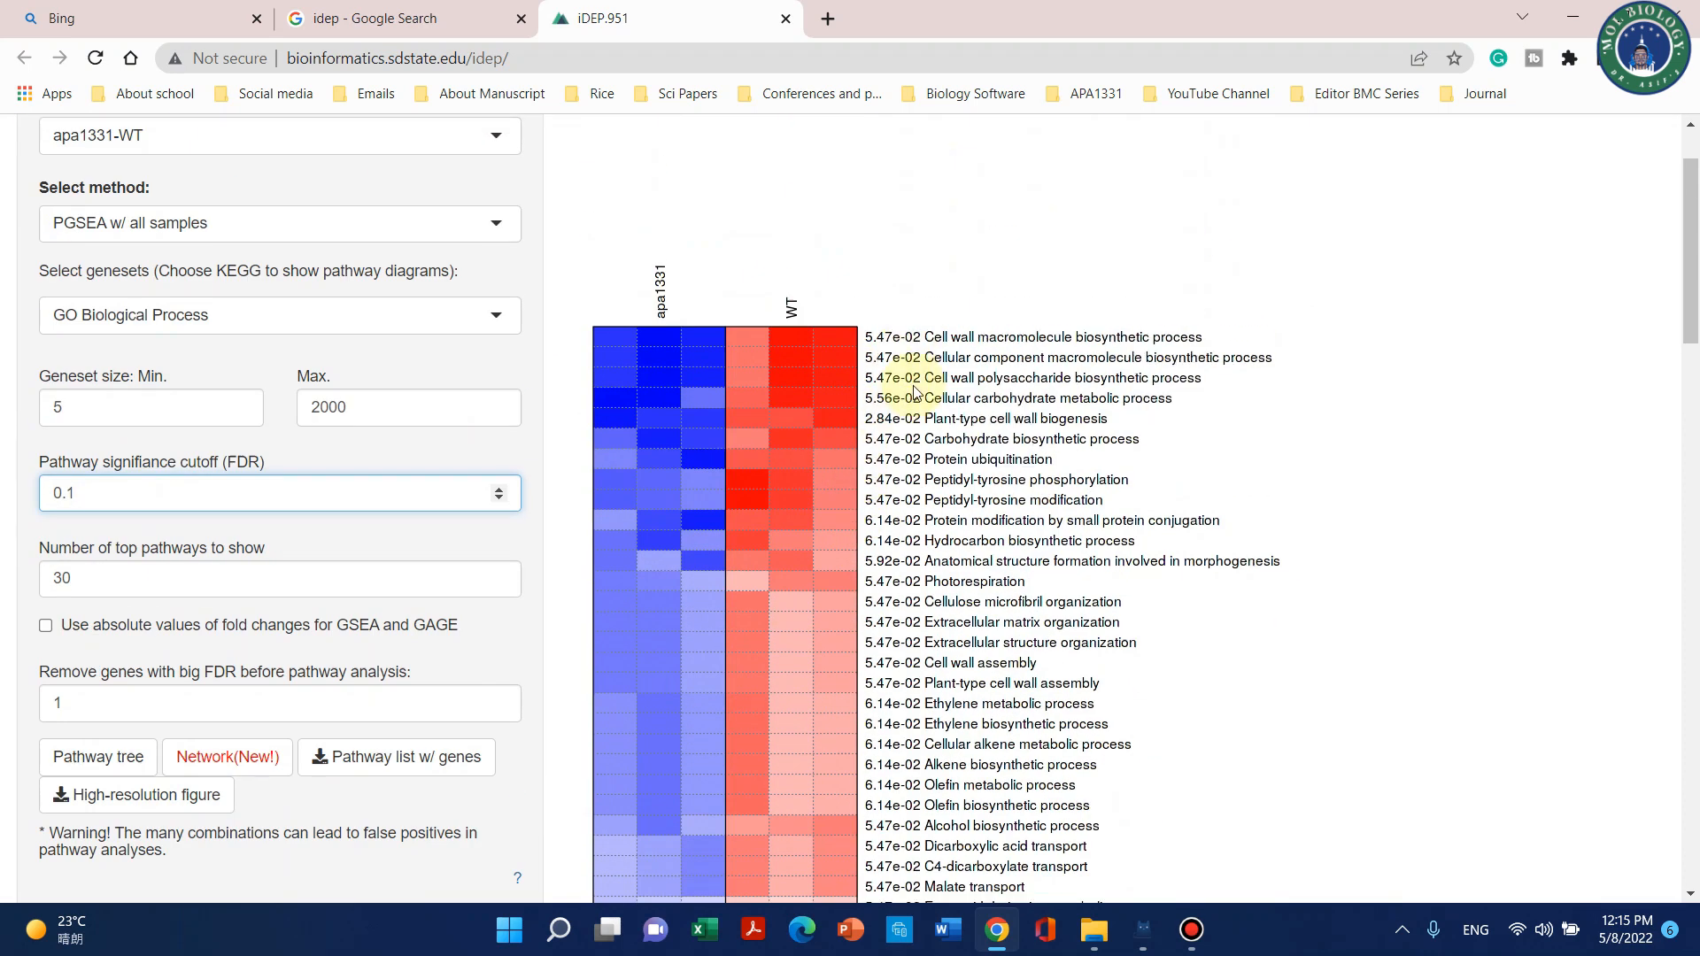
{"action": "scroll", "coordinate": [888, 362], "scroll_direction": "down", "scroll_amount": 1}
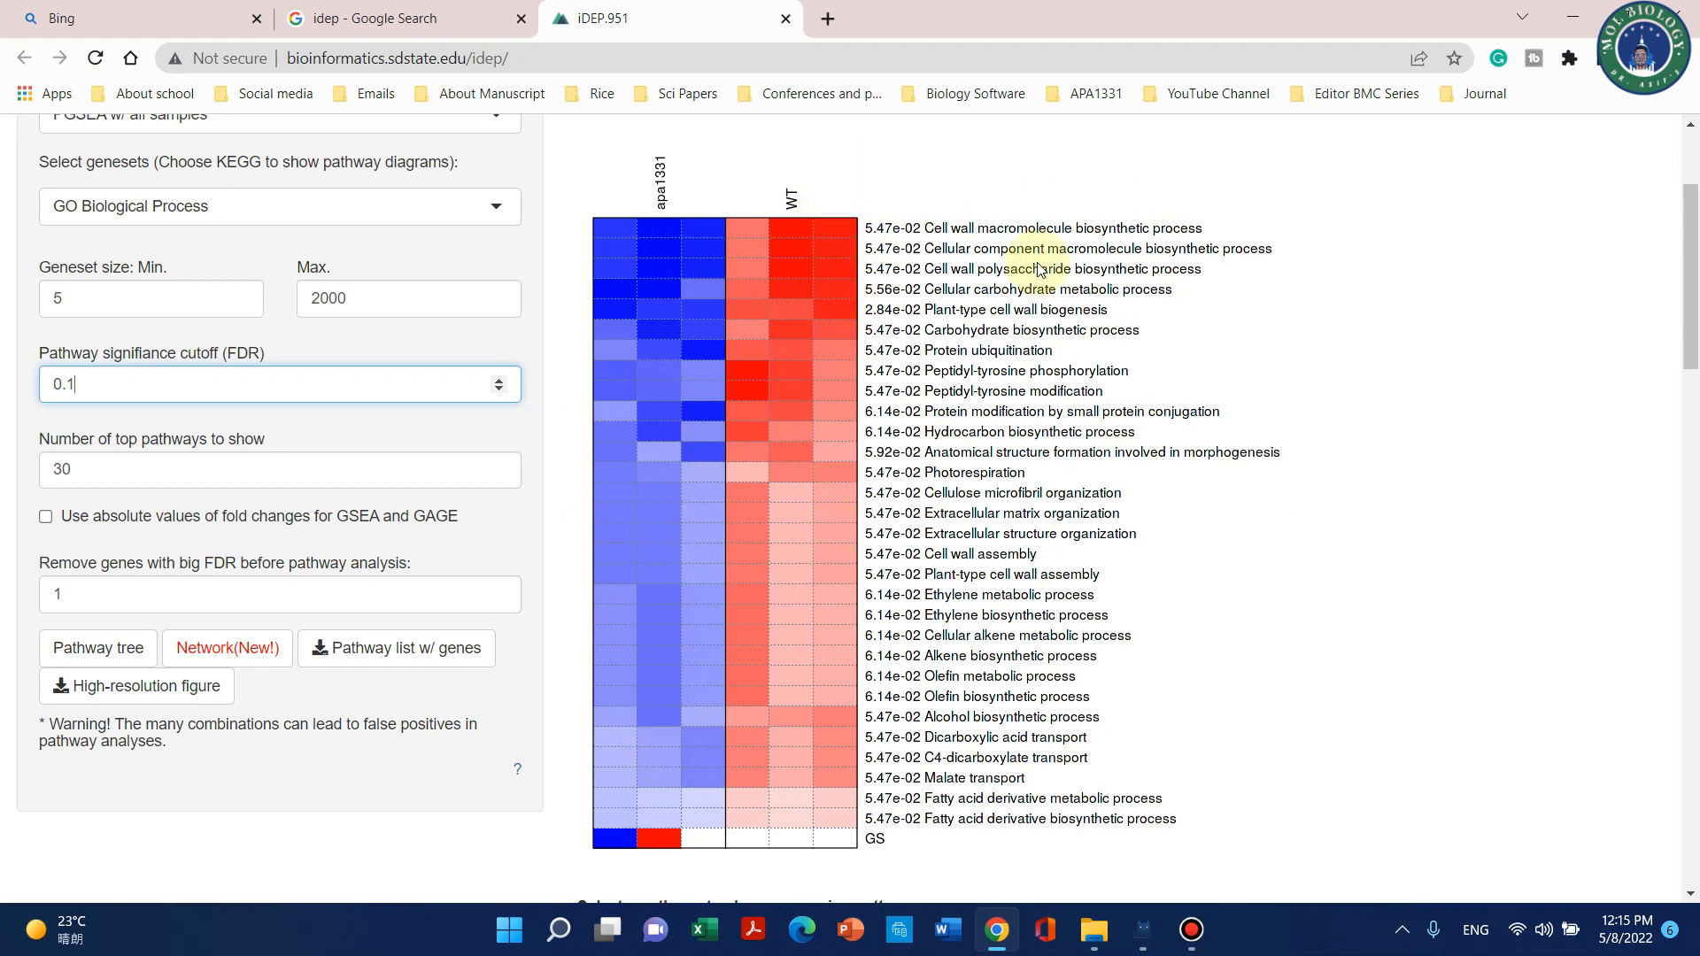
Review the GO Biological Process heatmap and switch the PGSEA gene sets to GO Cellular Component.
{"action": "scroll", "coordinate": [808, 505], "scroll_direction": "down", "scroll_amount": 8}
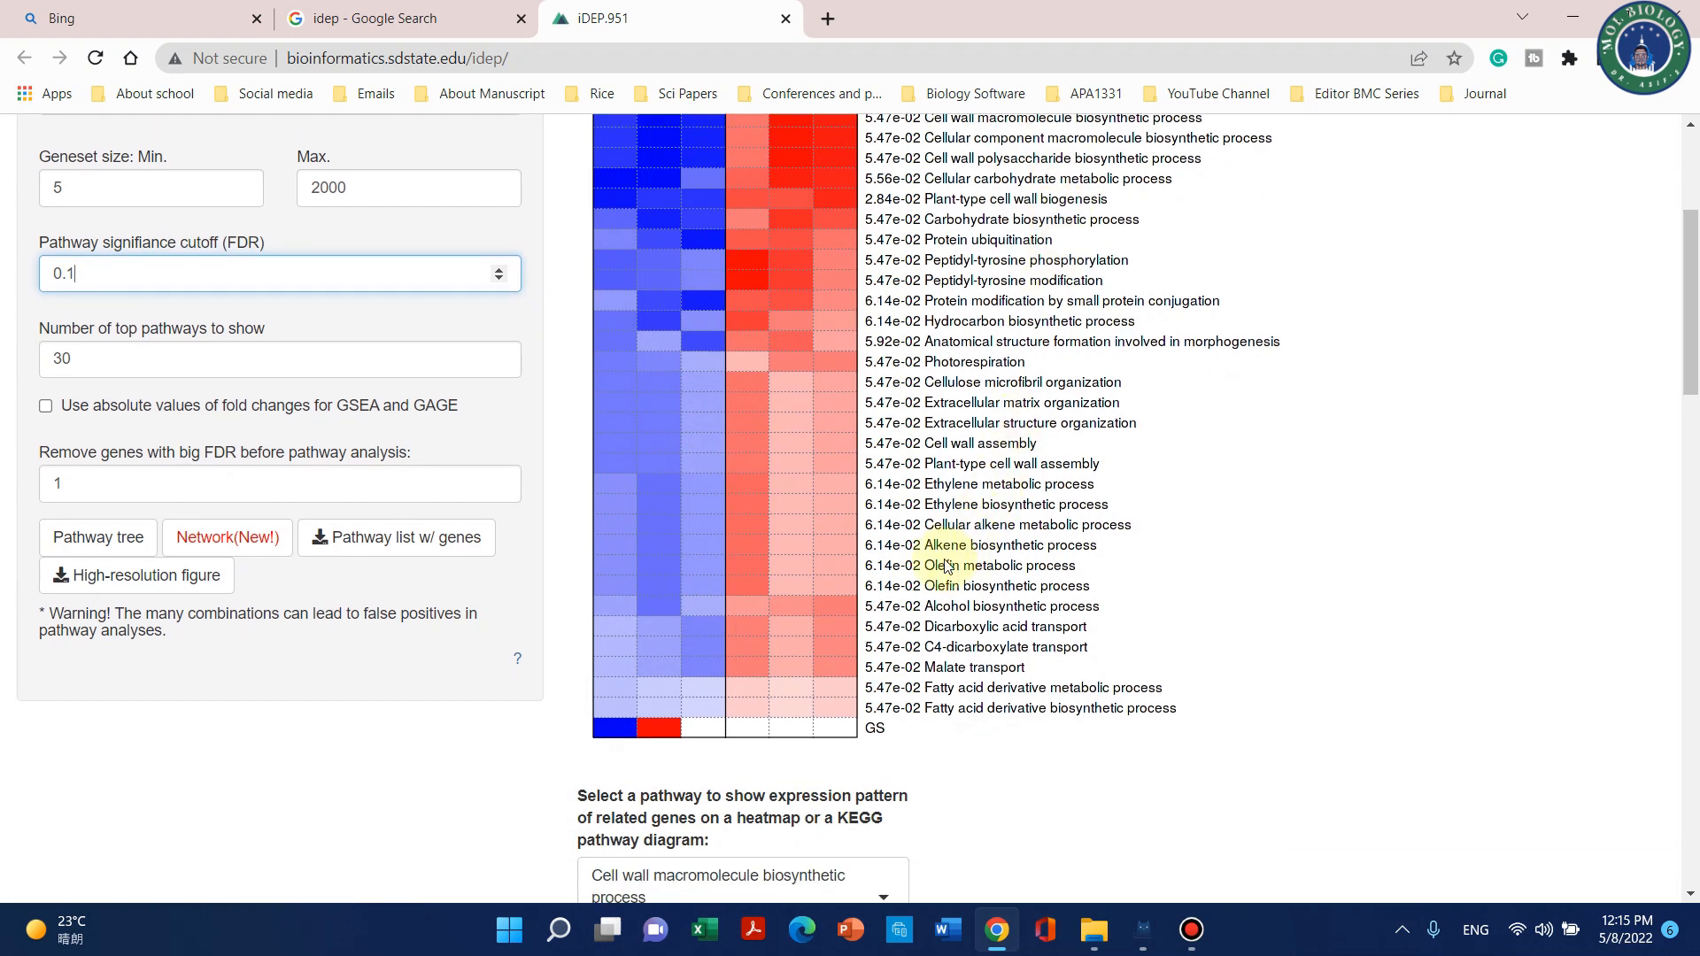
{"action": "scroll", "coordinate": [543, 444], "scroll_direction": "up", "scroll_amount": 3}
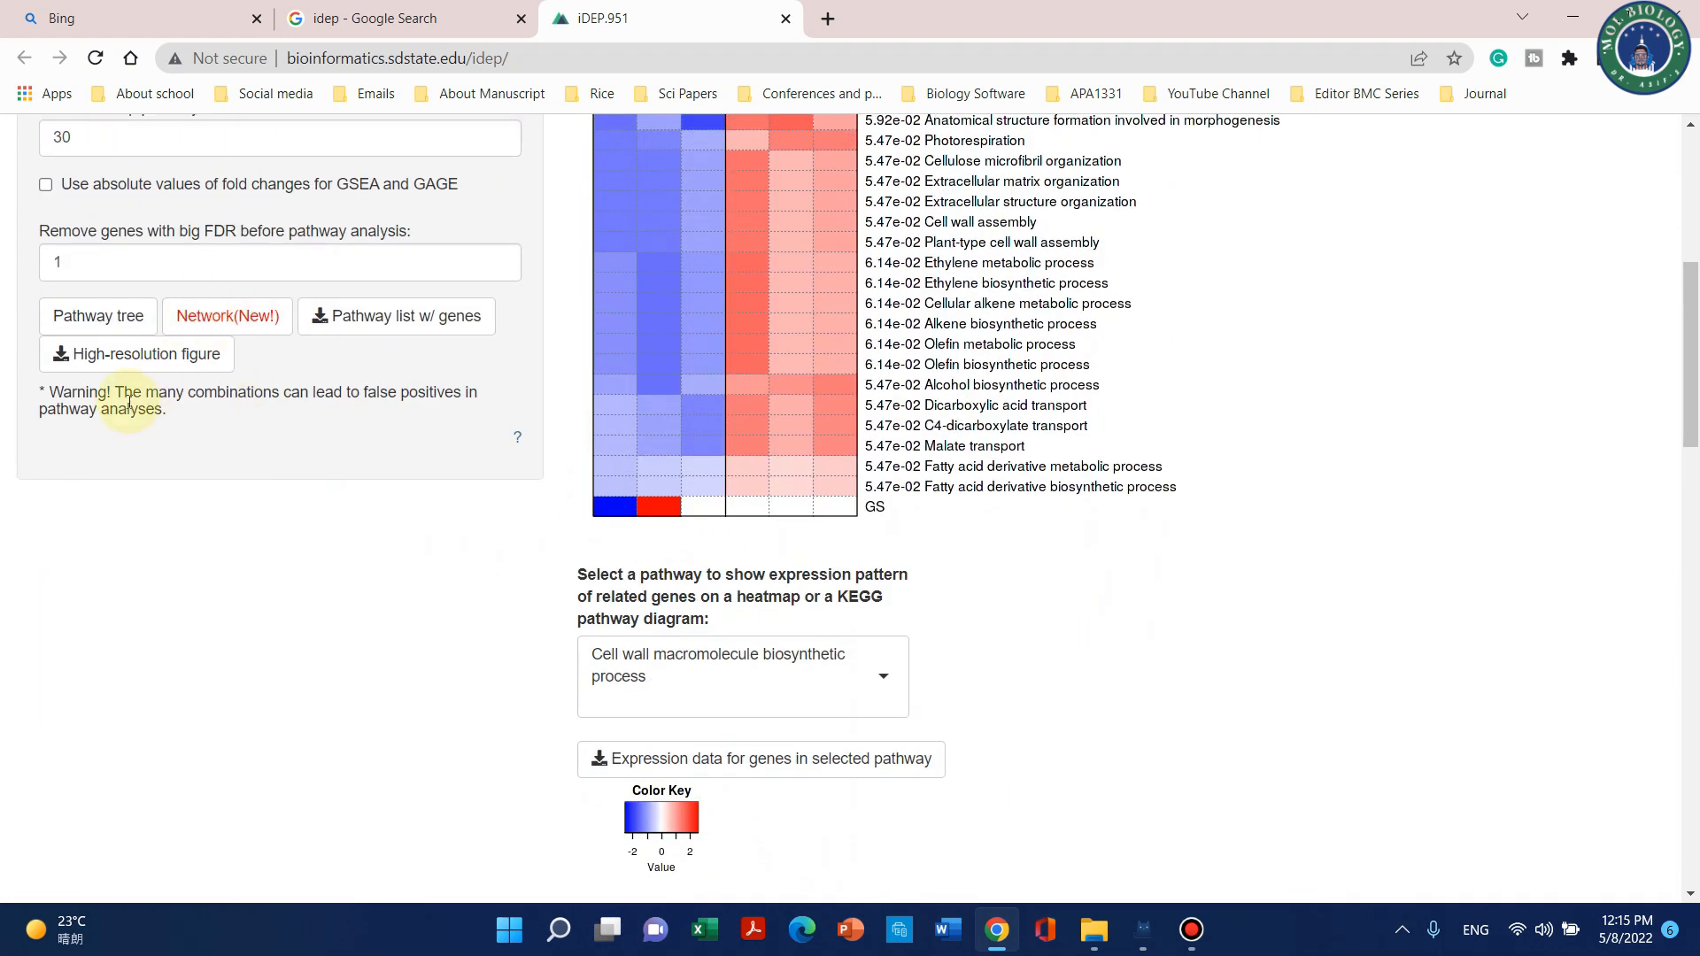
{"action": "scroll", "coordinate": [334, 607], "scroll_direction": "up", "scroll_amount": 5}
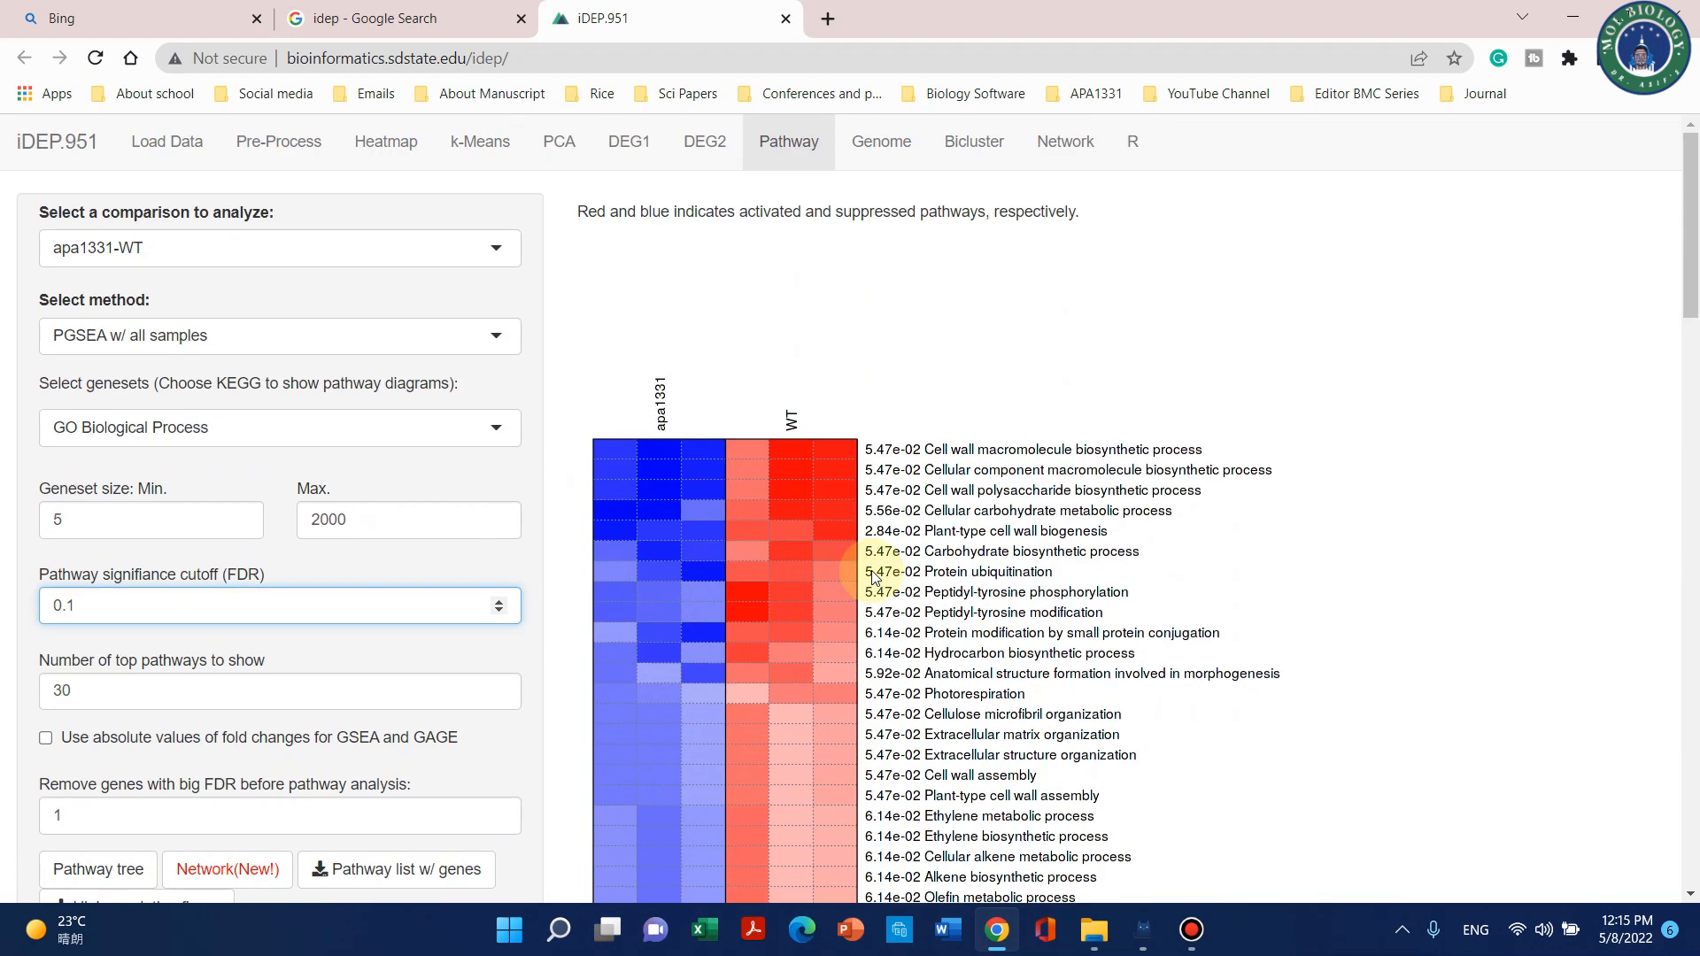
{"action": "left_click", "coordinate": [453, 434]}
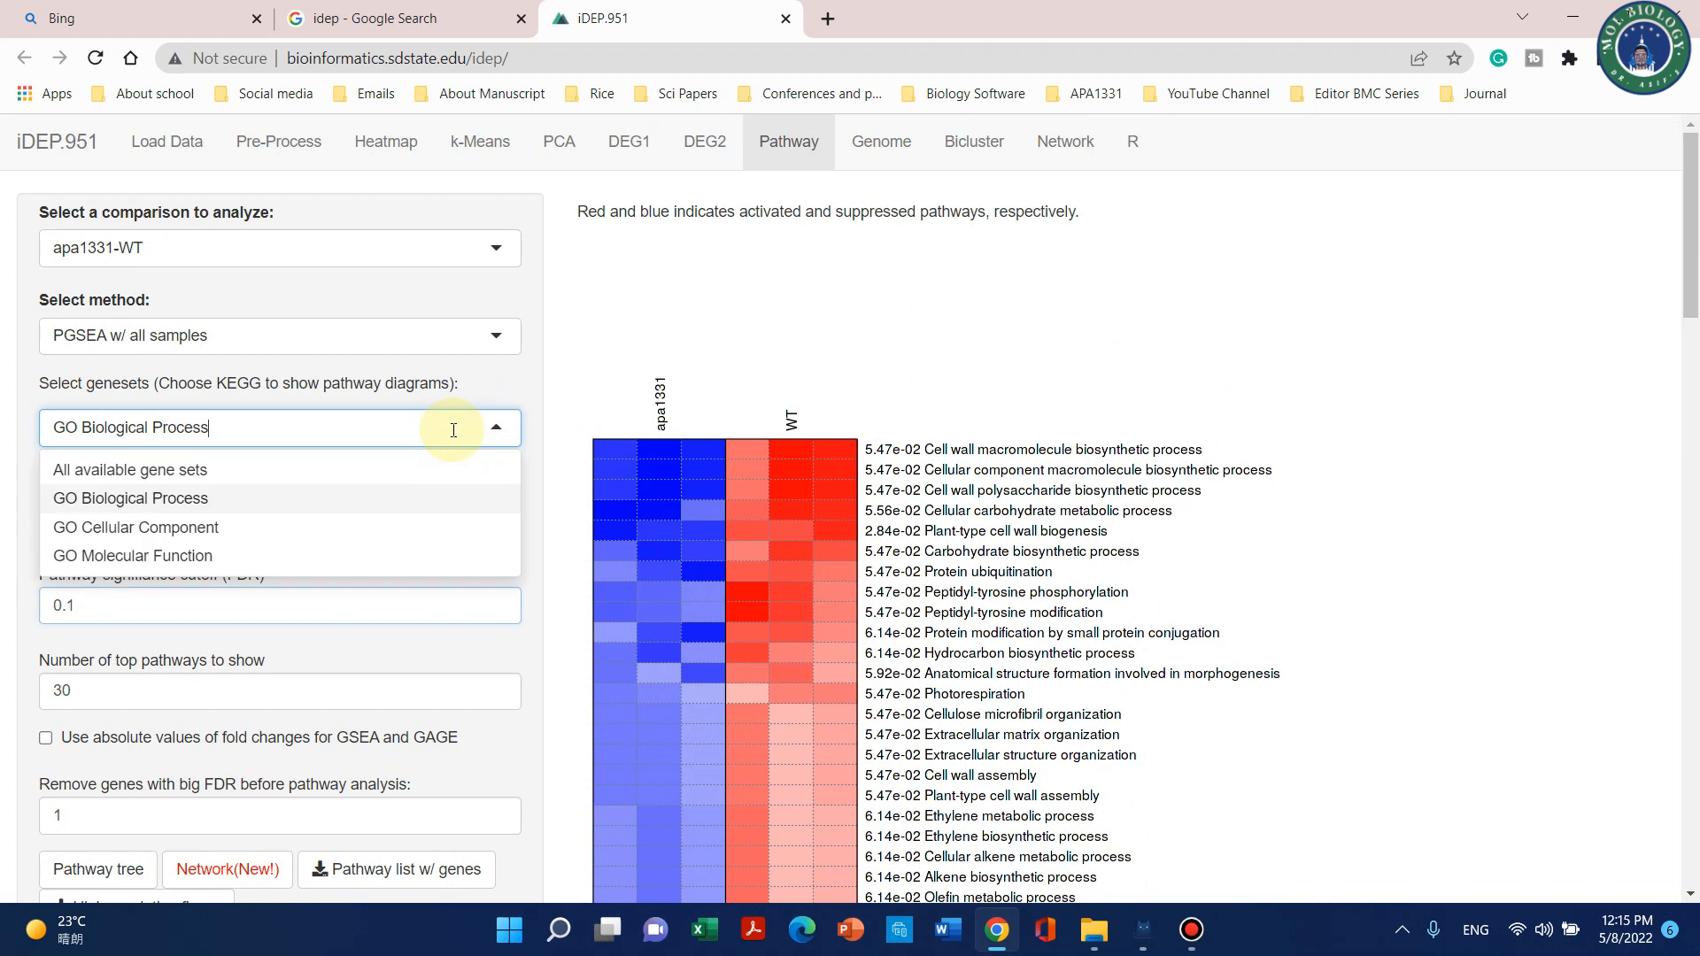
{"action": "left_click", "coordinate": [229, 530]}
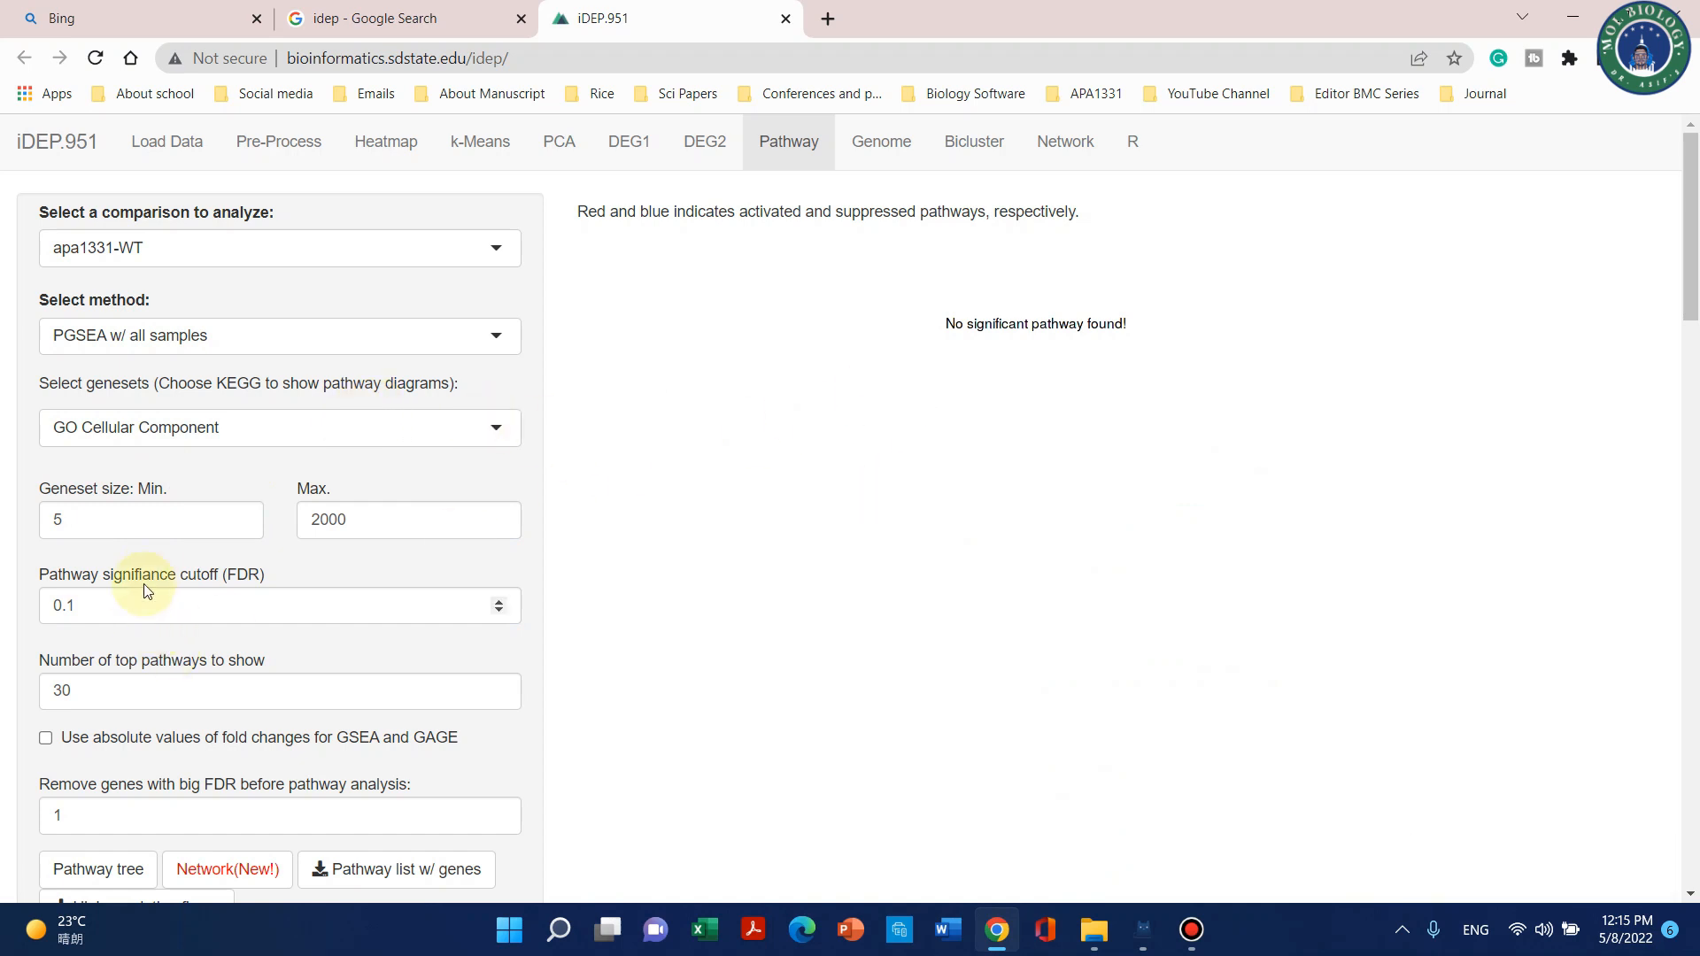
Switch the PGSEA gene sets to GO Molecular Function and examine the pathway activity heatmap for apa1331 and WT.
{"action": "left_click", "coordinate": [423, 429]}
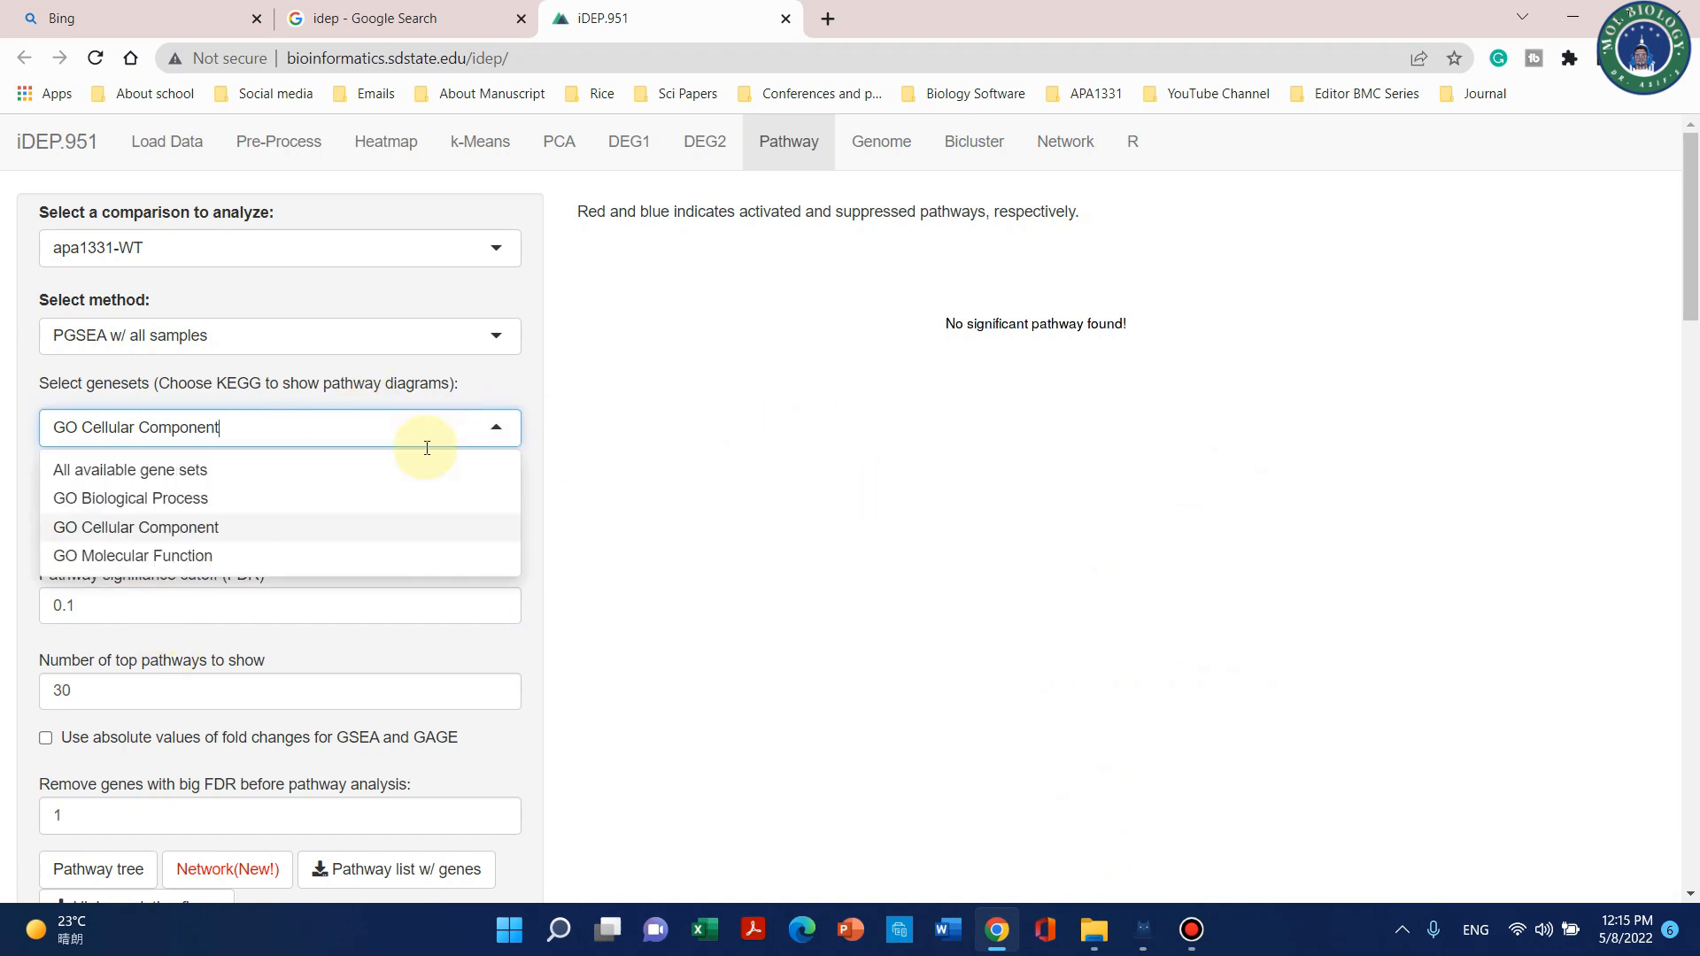
{"action": "left_click", "coordinate": [376, 558]}
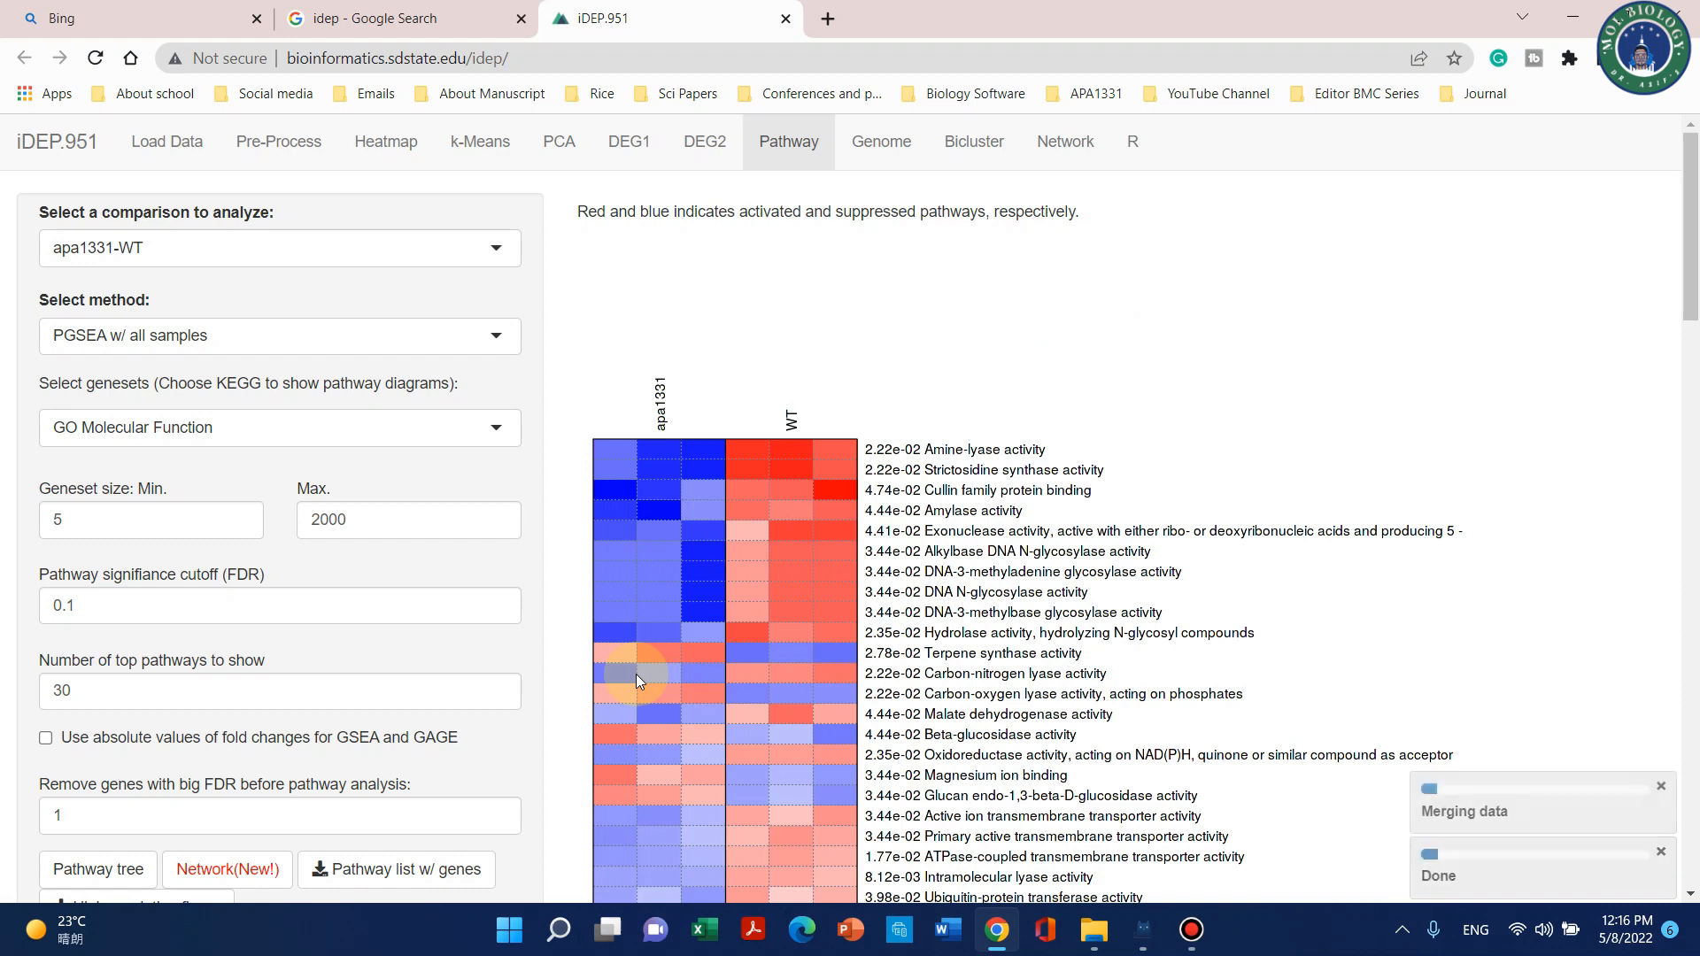
{"action": "scroll", "coordinate": [839, 494], "scroll_direction": "down", "scroll_amount": 2}
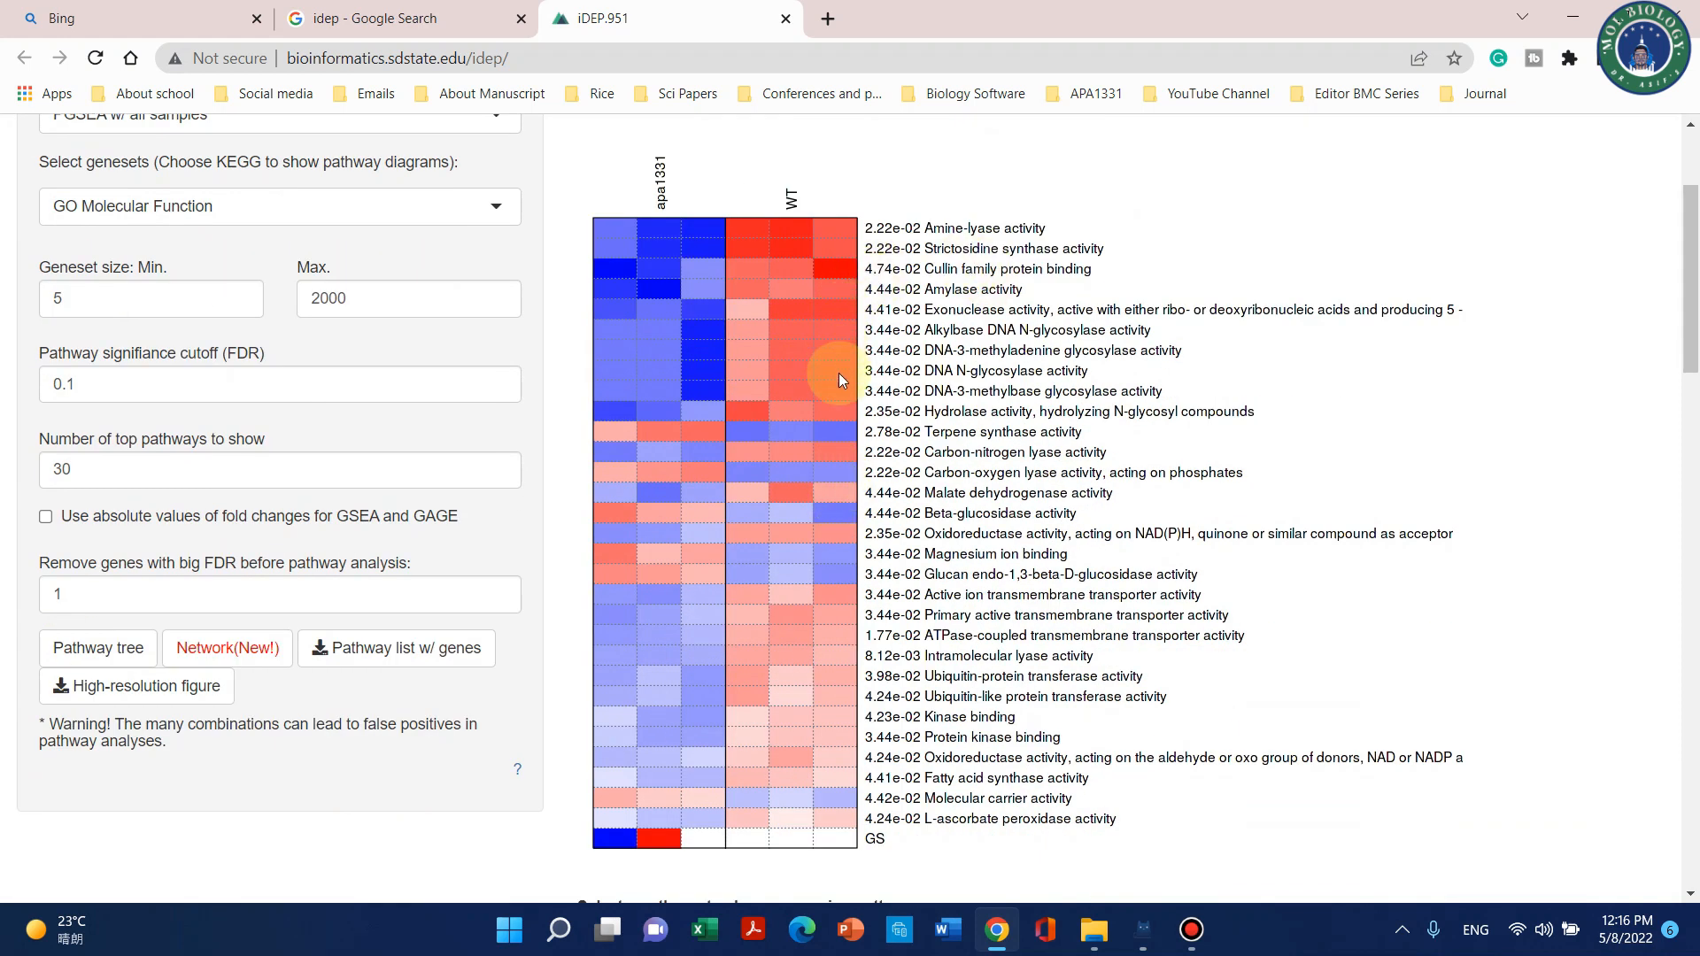
{"action": "scroll", "coordinate": [837, 374], "scroll_direction": "down", "scroll_amount": 3}
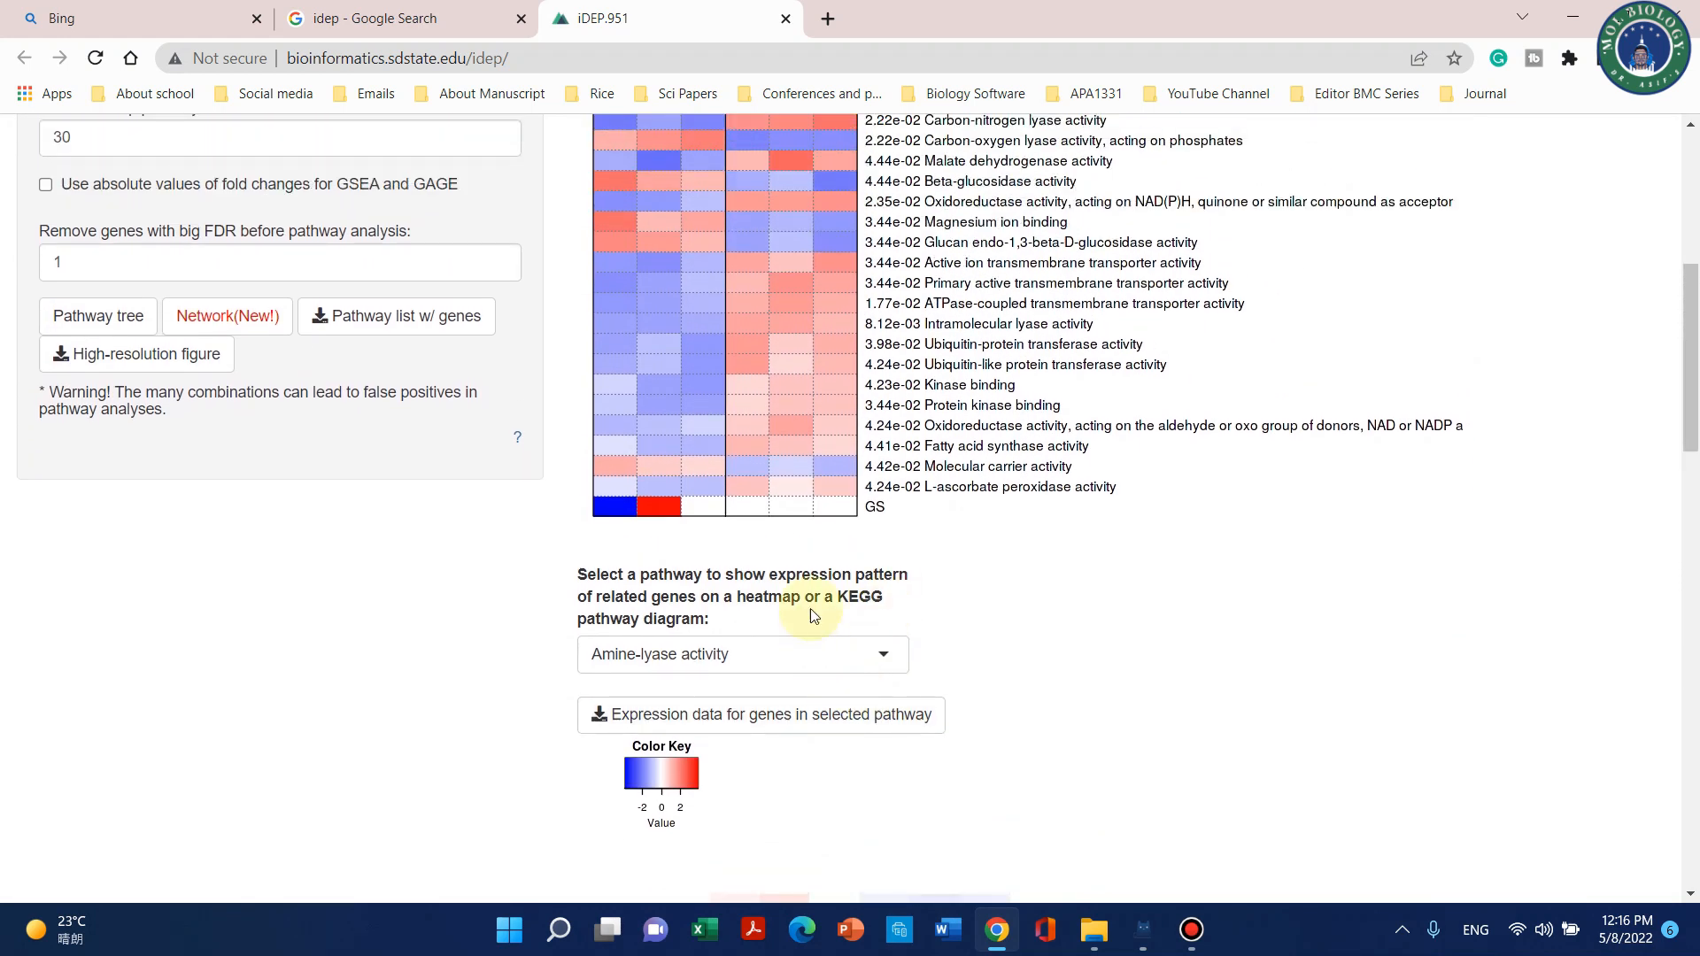
{"action": "scroll", "coordinate": [980, 543], "scroll_direction": "up", "scroll_amount": 3}
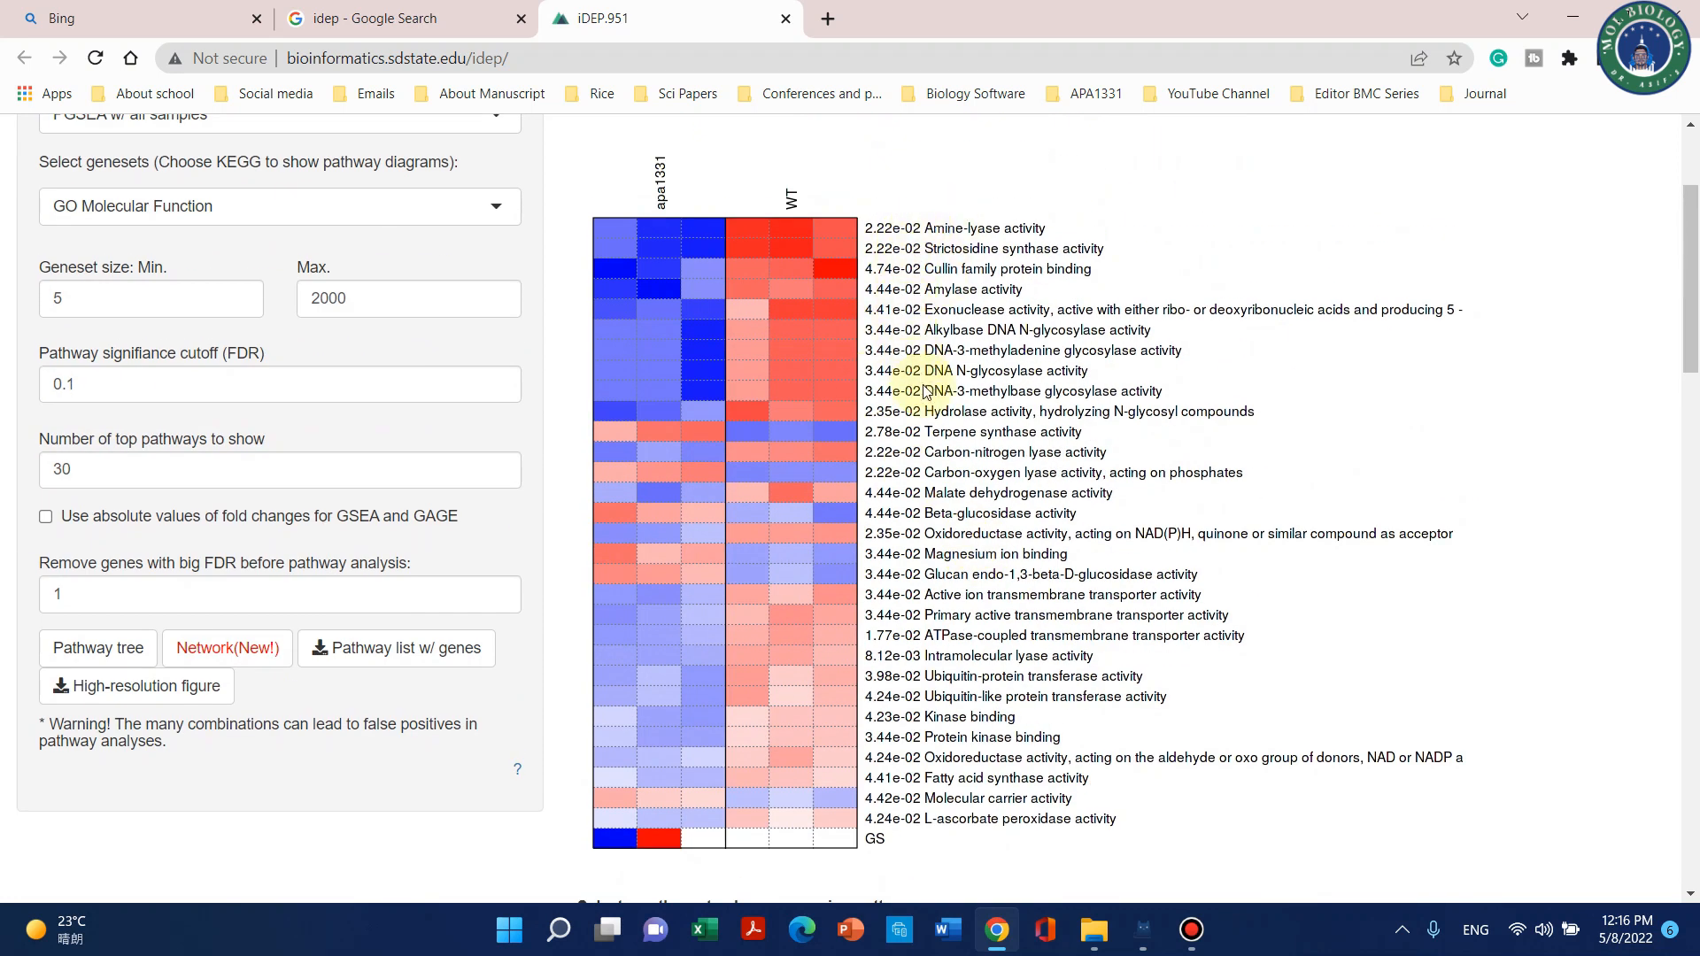
{"action": "scroll", "coordinate": [933, 731], "scroll_direction": "down", "scroll_amount": 1}
{"action": "scroll", "coordinate": [933, 730], "scroll_direction": "down", "scroll_amount": 2}
{"action": "scroll", "coordinate": [973, 265], "scroll_direction": "up", "scroll_amount": 3}
{"action": "scroll", "coordinate": [965, 531], "scroll_direction": "down", "scroll_amount": 3}
{"action": "scroll", "coordinate": [979, 628], "scroll_direction": "up", "scroll_amount": 2}
{"action": "scroll", "coordinate": [979, 611], "scroll_direction": "down", "scroll_amount": 2}
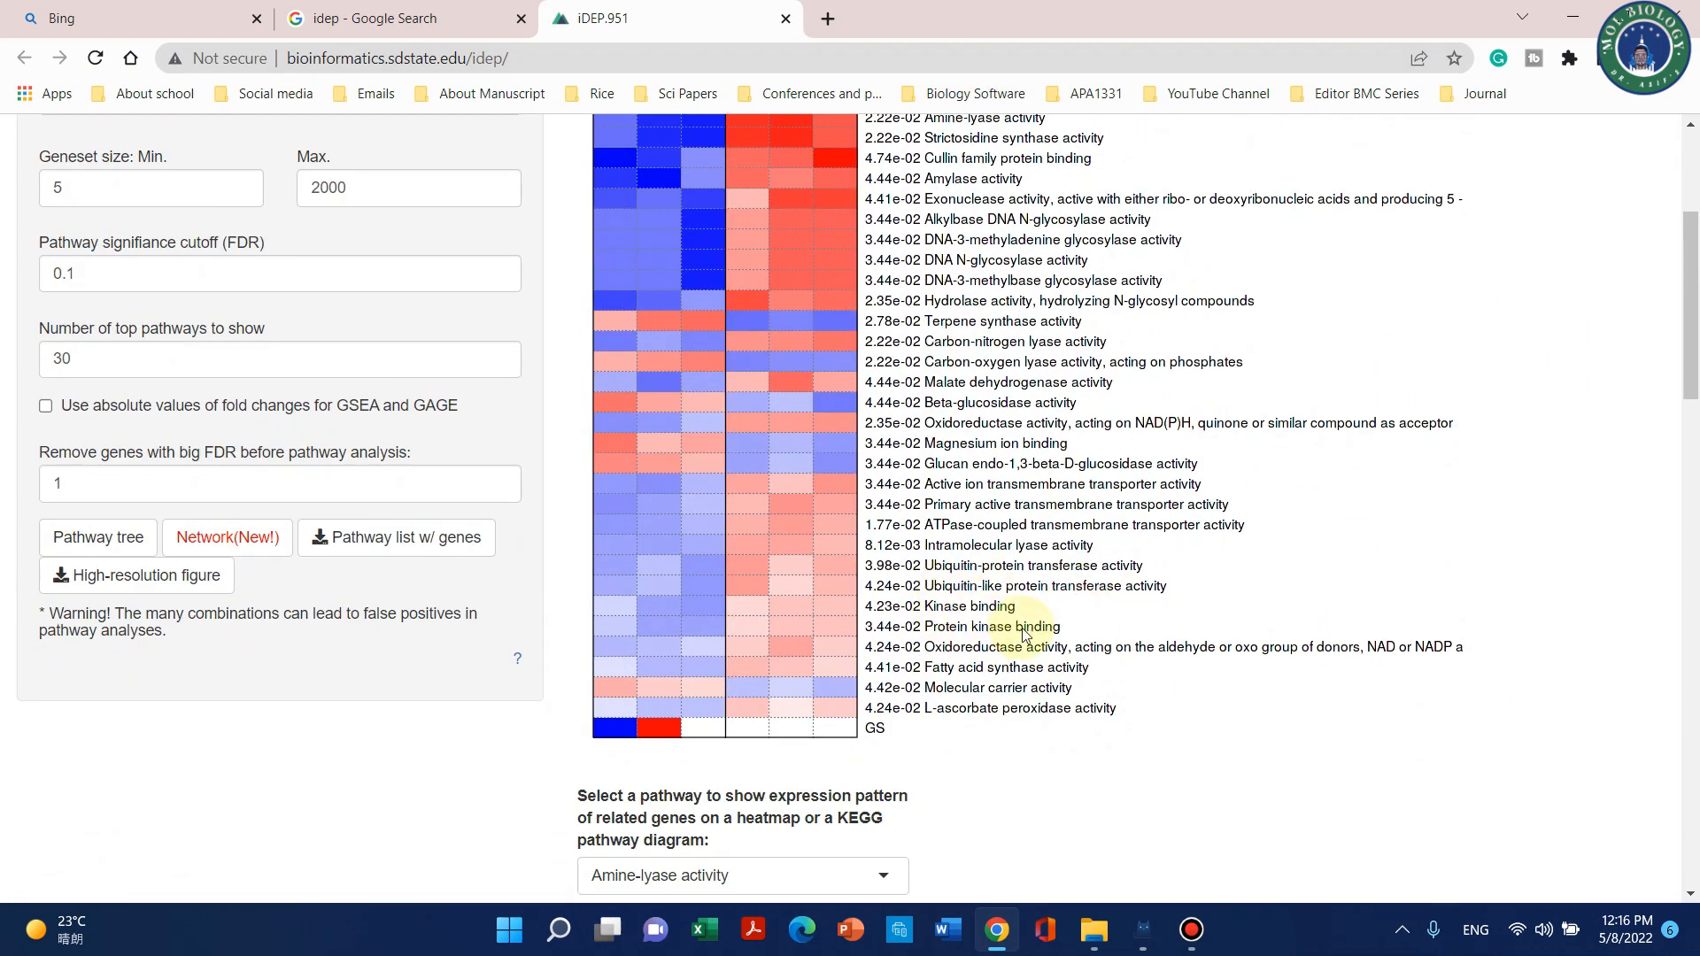
Choose Kinase binding as the pathway to display and examine its gene expression heatmap across the apa1331 and WT samples.
{"action": "scroll", "coordinate": [992, 651], "scroll_direction": "down", "scroll_amount": 5}
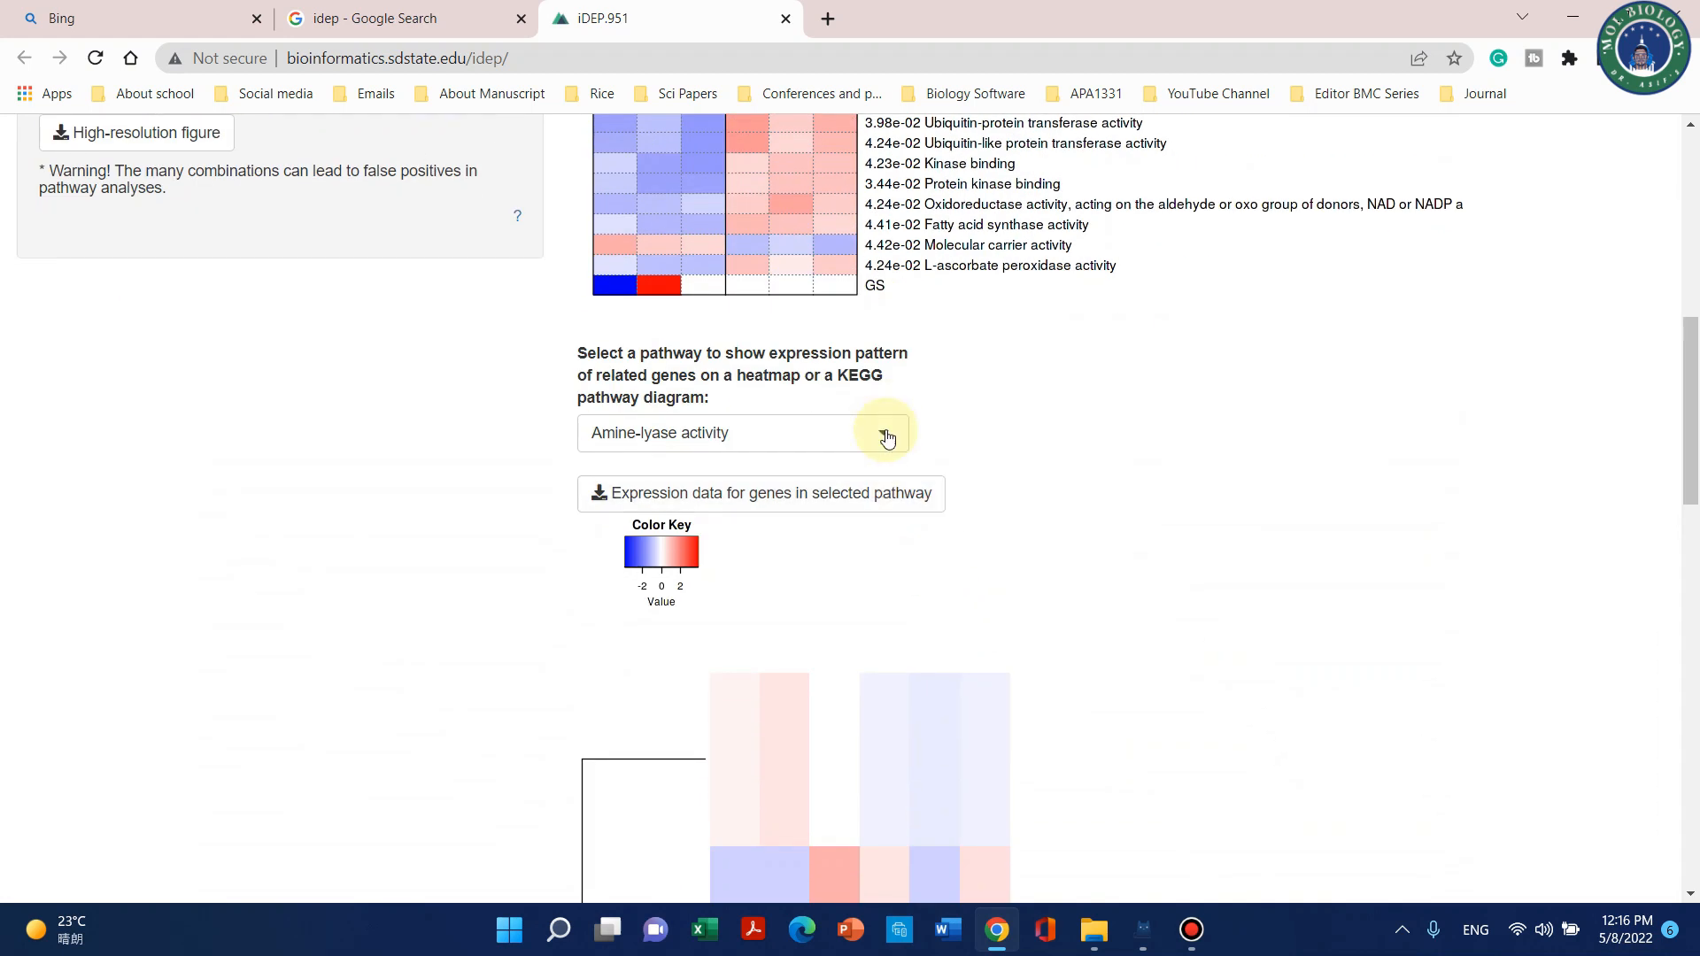
{"action": "left_click", "coordinate": [874, 445]}
{"action": "left_click_drag", "start_coordinate": [899, 488], "coordinate": [890, 632]}
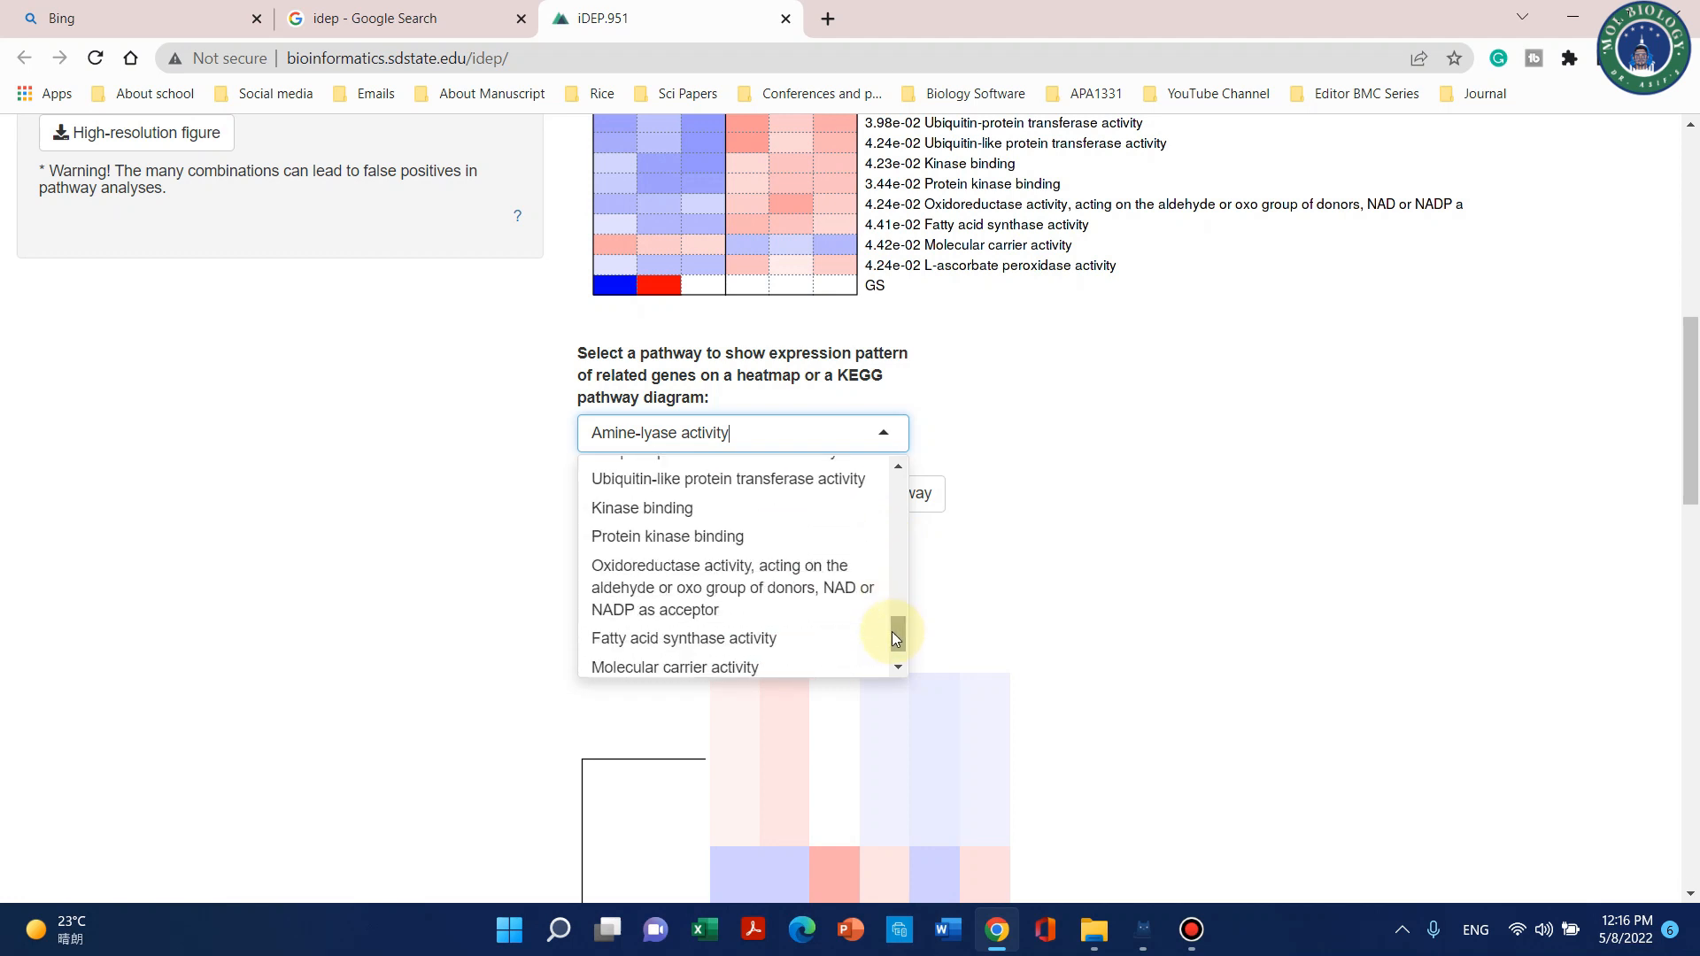
{"action": "left_click", "coordinate": [659, 511]}
{"action": "scroll", "coordinate": [997, 545], "scroll_direction": "down", "scroll_amount": 3}
{"action": "scroll", "coordinate": [997, 545], "scroll_direction": "up", "scroll_amount": 2}
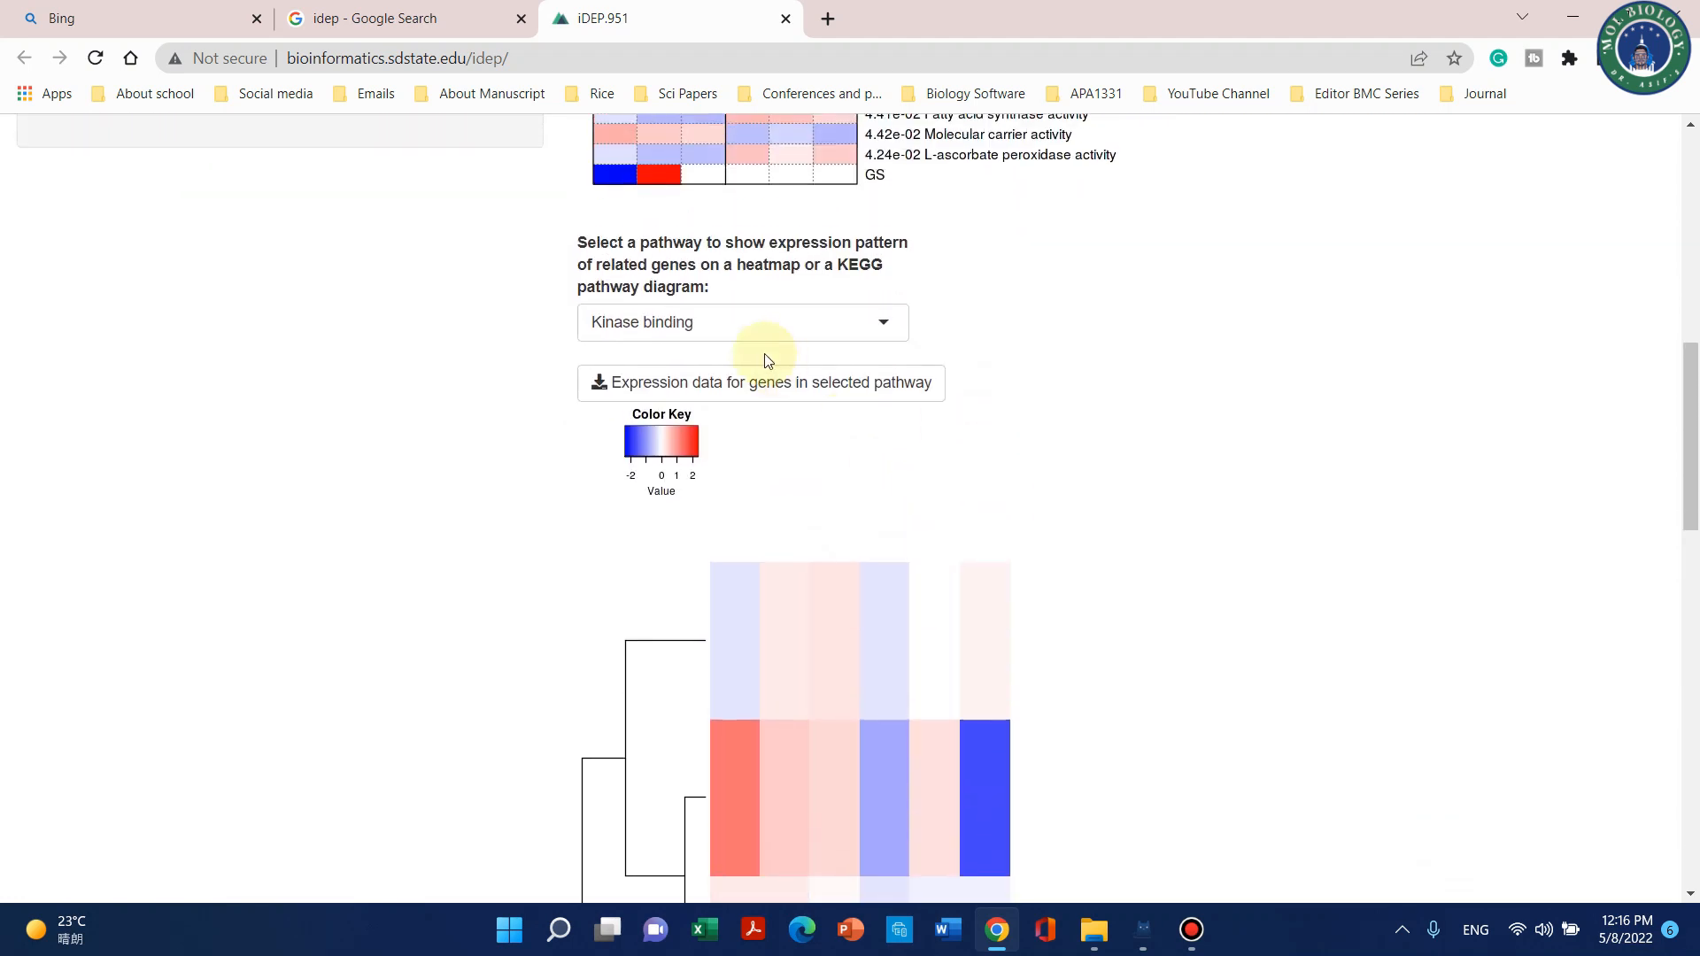
{"action": "scroll", "coordinate": [531, 227], "scroll_direction": "up", "scroll_amount": 5}
{"action": "scroll", "coordinate": [753, 367], "scroll_direction": "down", "scroll_amount": 4}
{"action": "scroll", "coordinate": [751, 367], "scroll_direction": "down", "scroll_amount": 10}
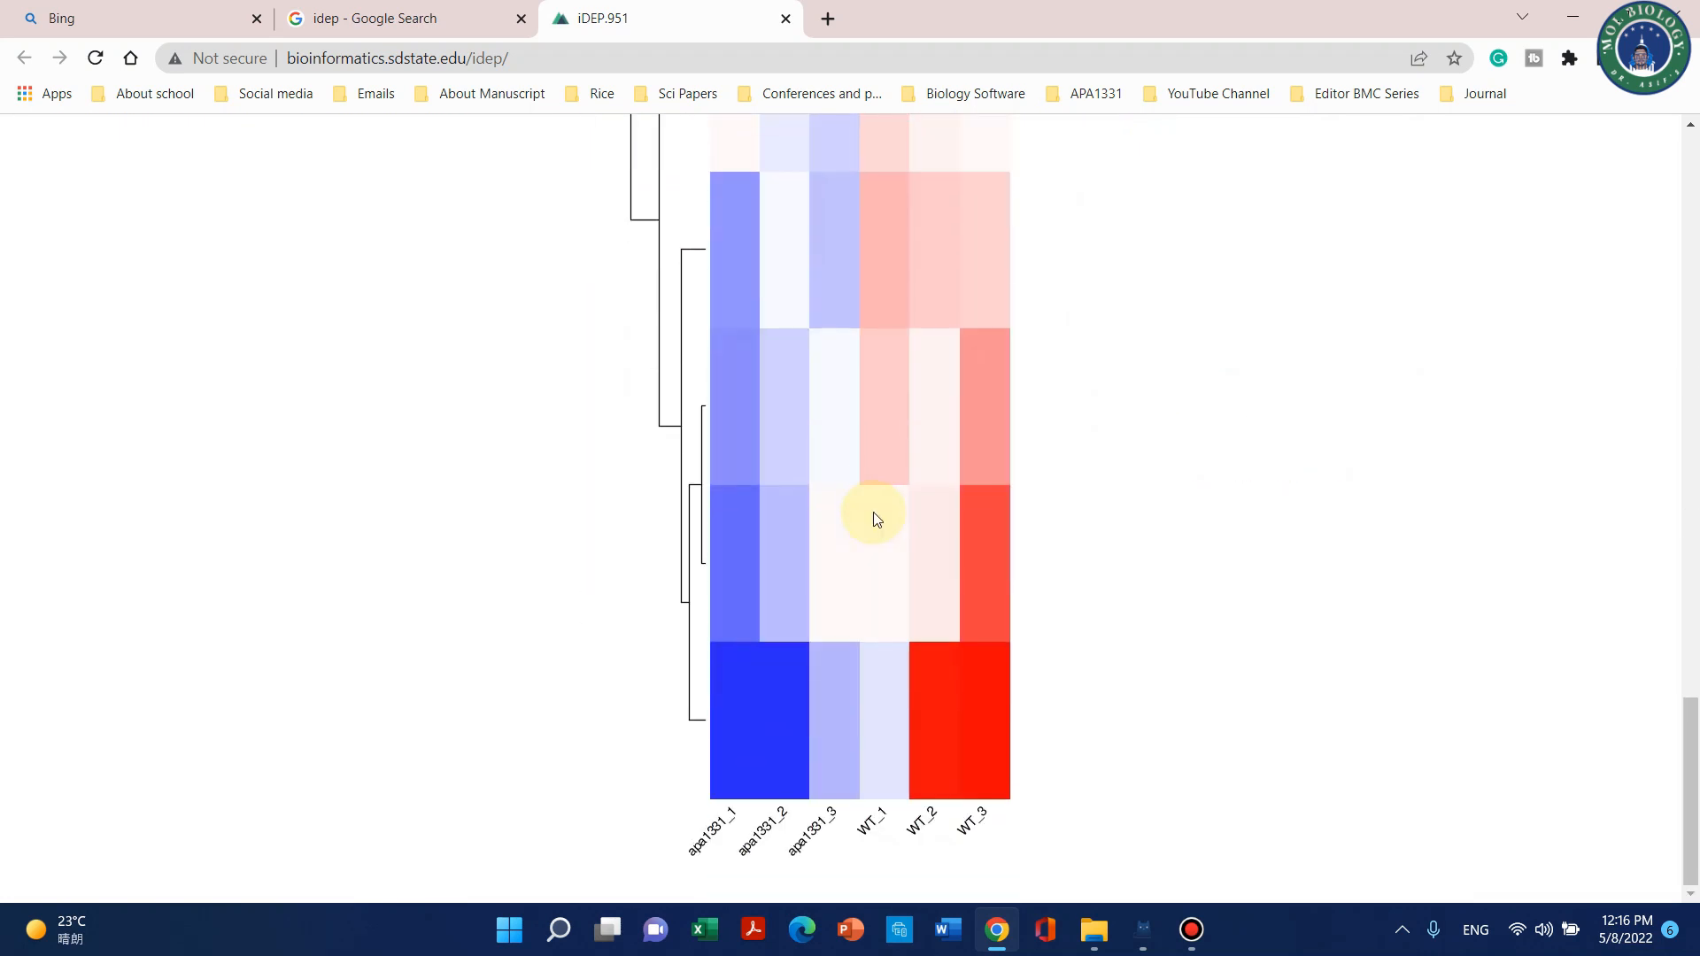
{"action": "scroll", "coordinate": [861, 520], "scroll_direction": "up", "scroll_amount": 10}
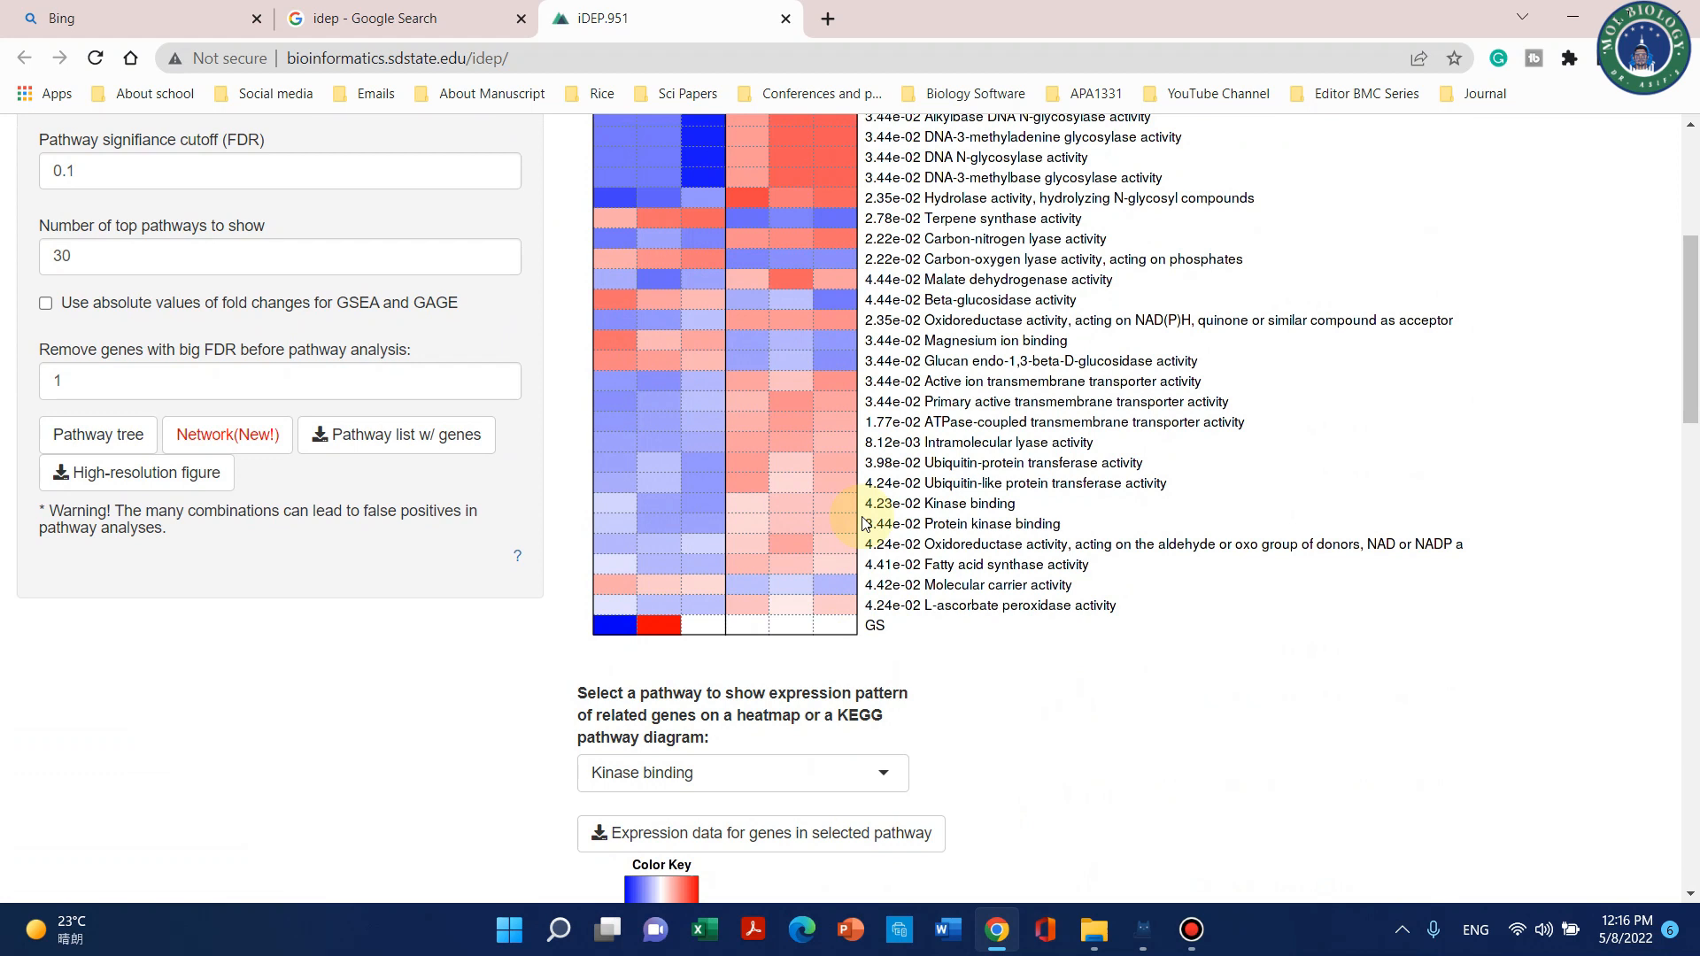
Open the genome analysis for apa1331-WT, set the genes FDR to 0.05001, enable gene labels and disable the coding-genes-only restriction.
{"action": "scroll", "coordinate": [862, 521], "scroll_direction": "up", "scroll_amount": 4}
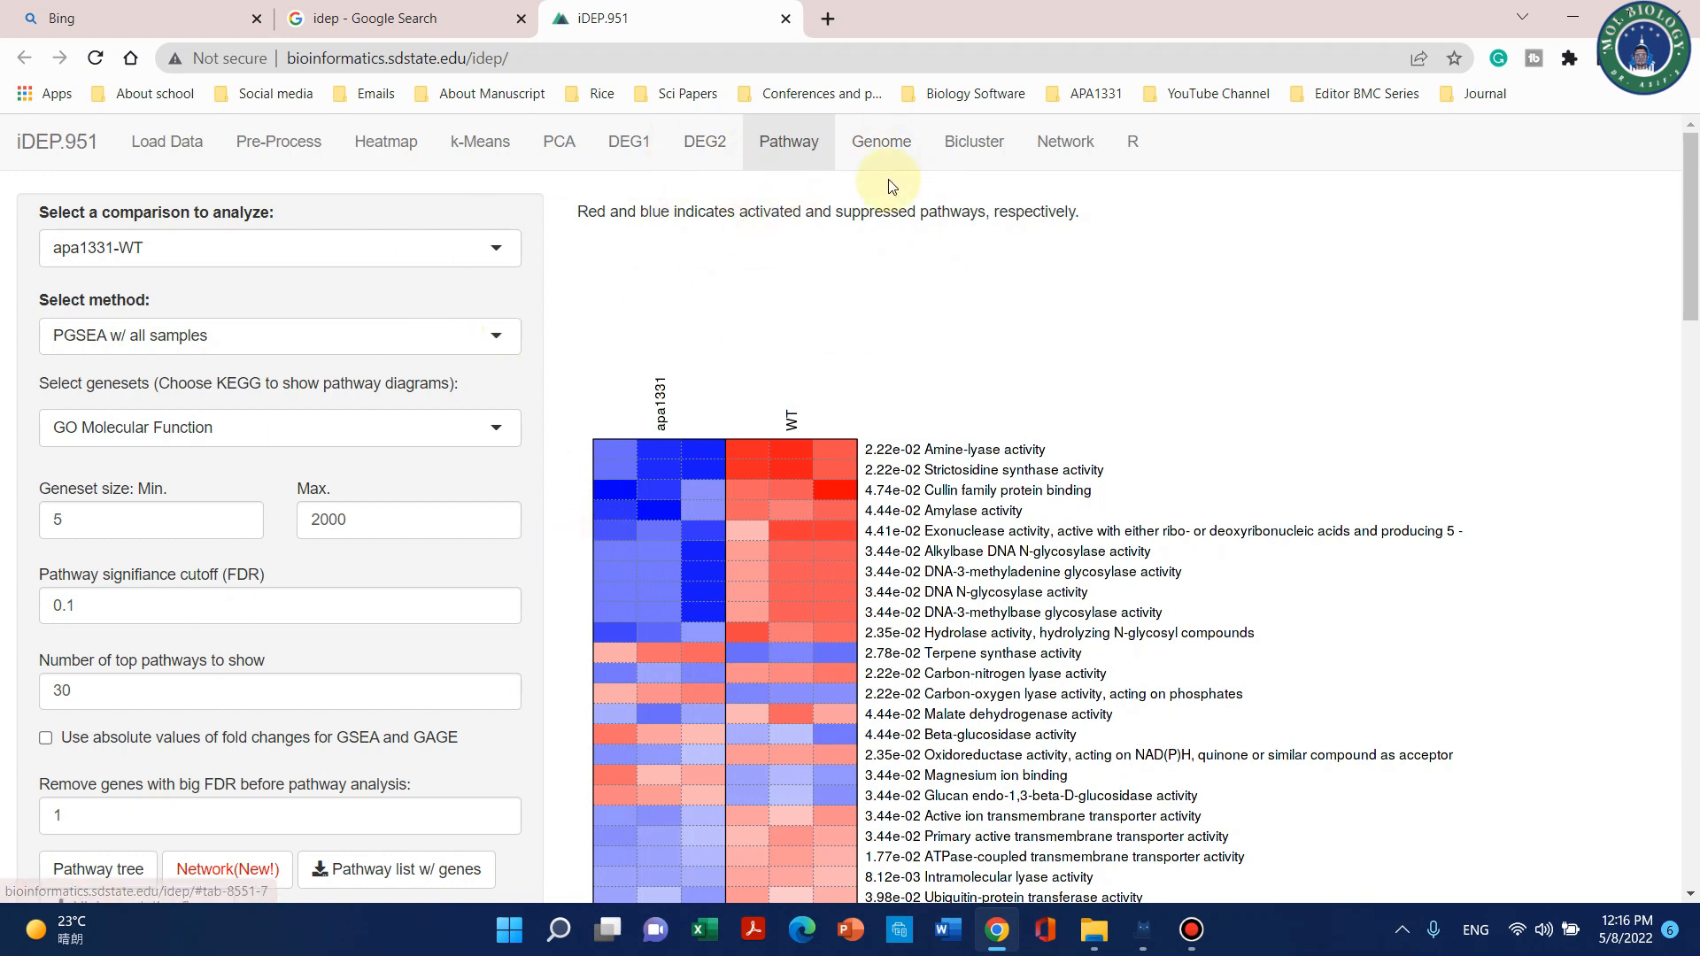
{"action": "left_click", "coordinate": [877, 150]}
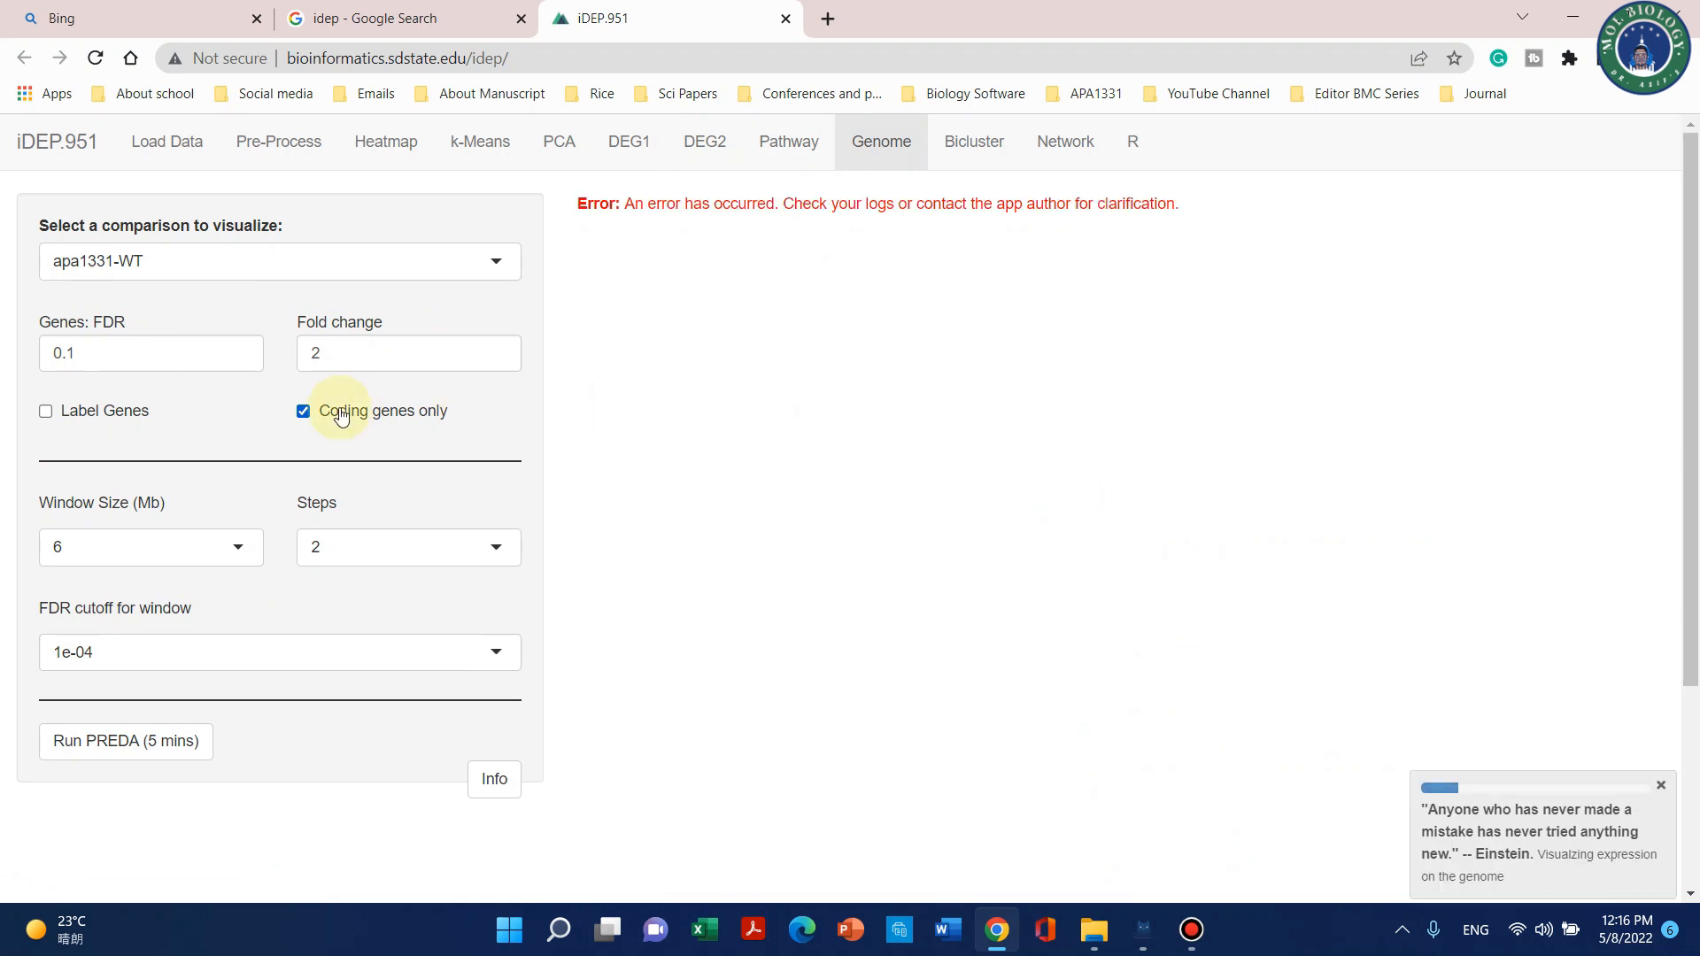
{"action": "left_click", "coordinate": [431, 263]}
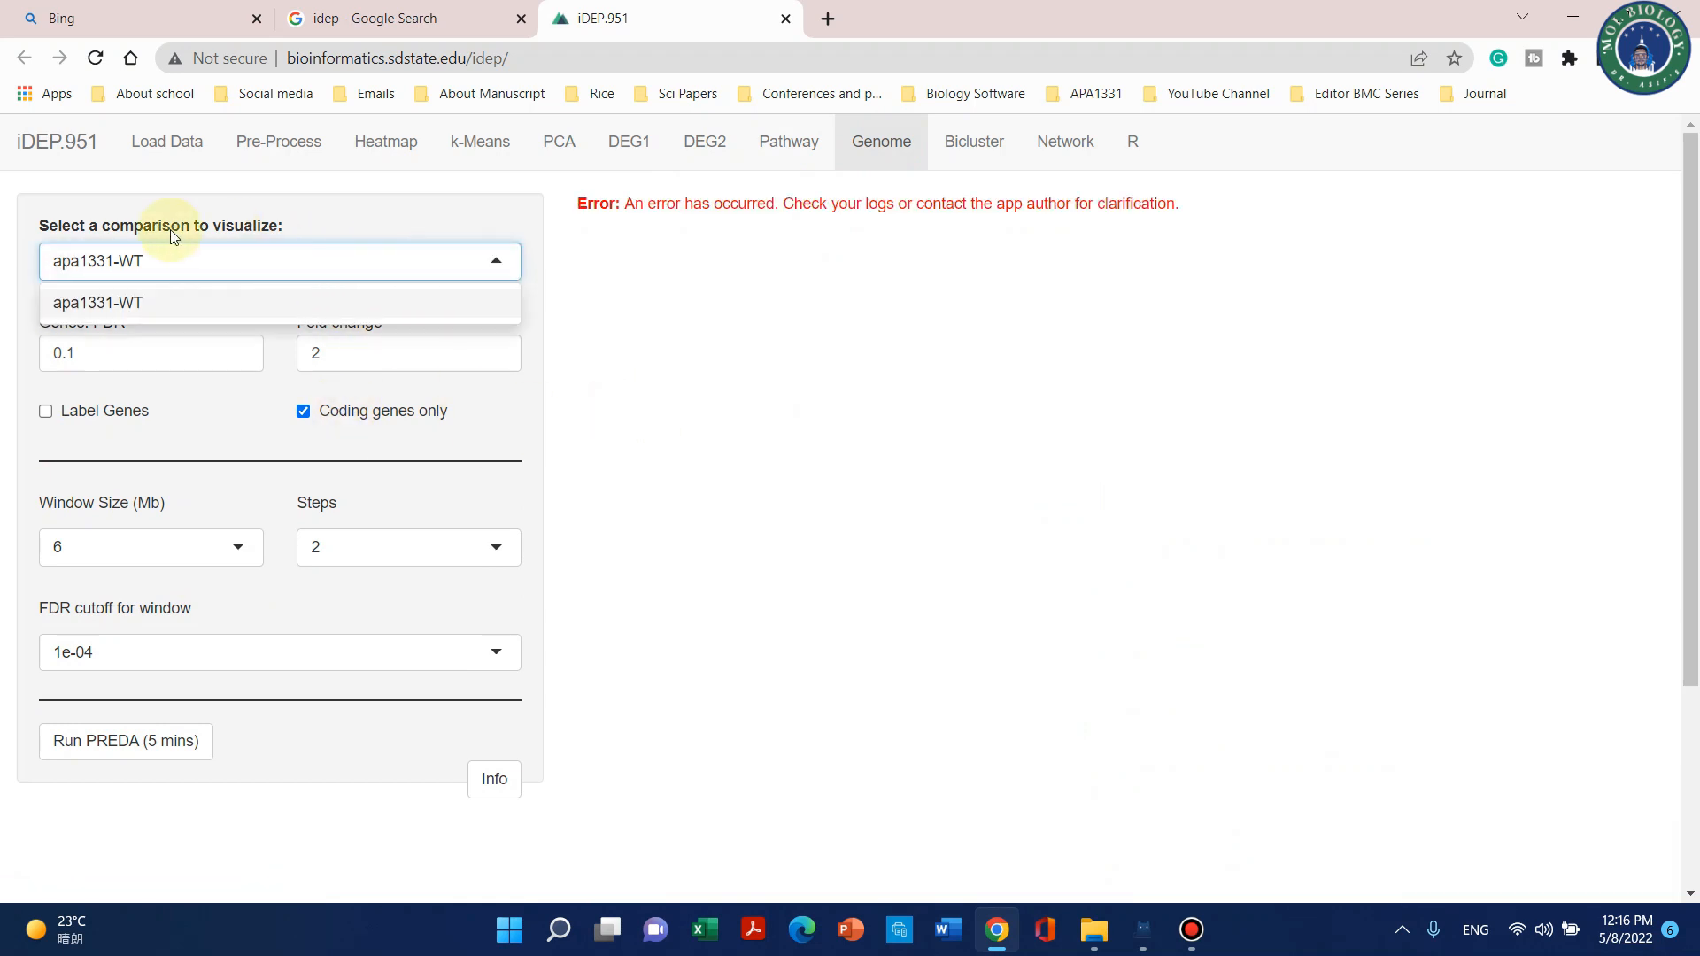
{"action": "left_click", "coordinate": [815, 507]}
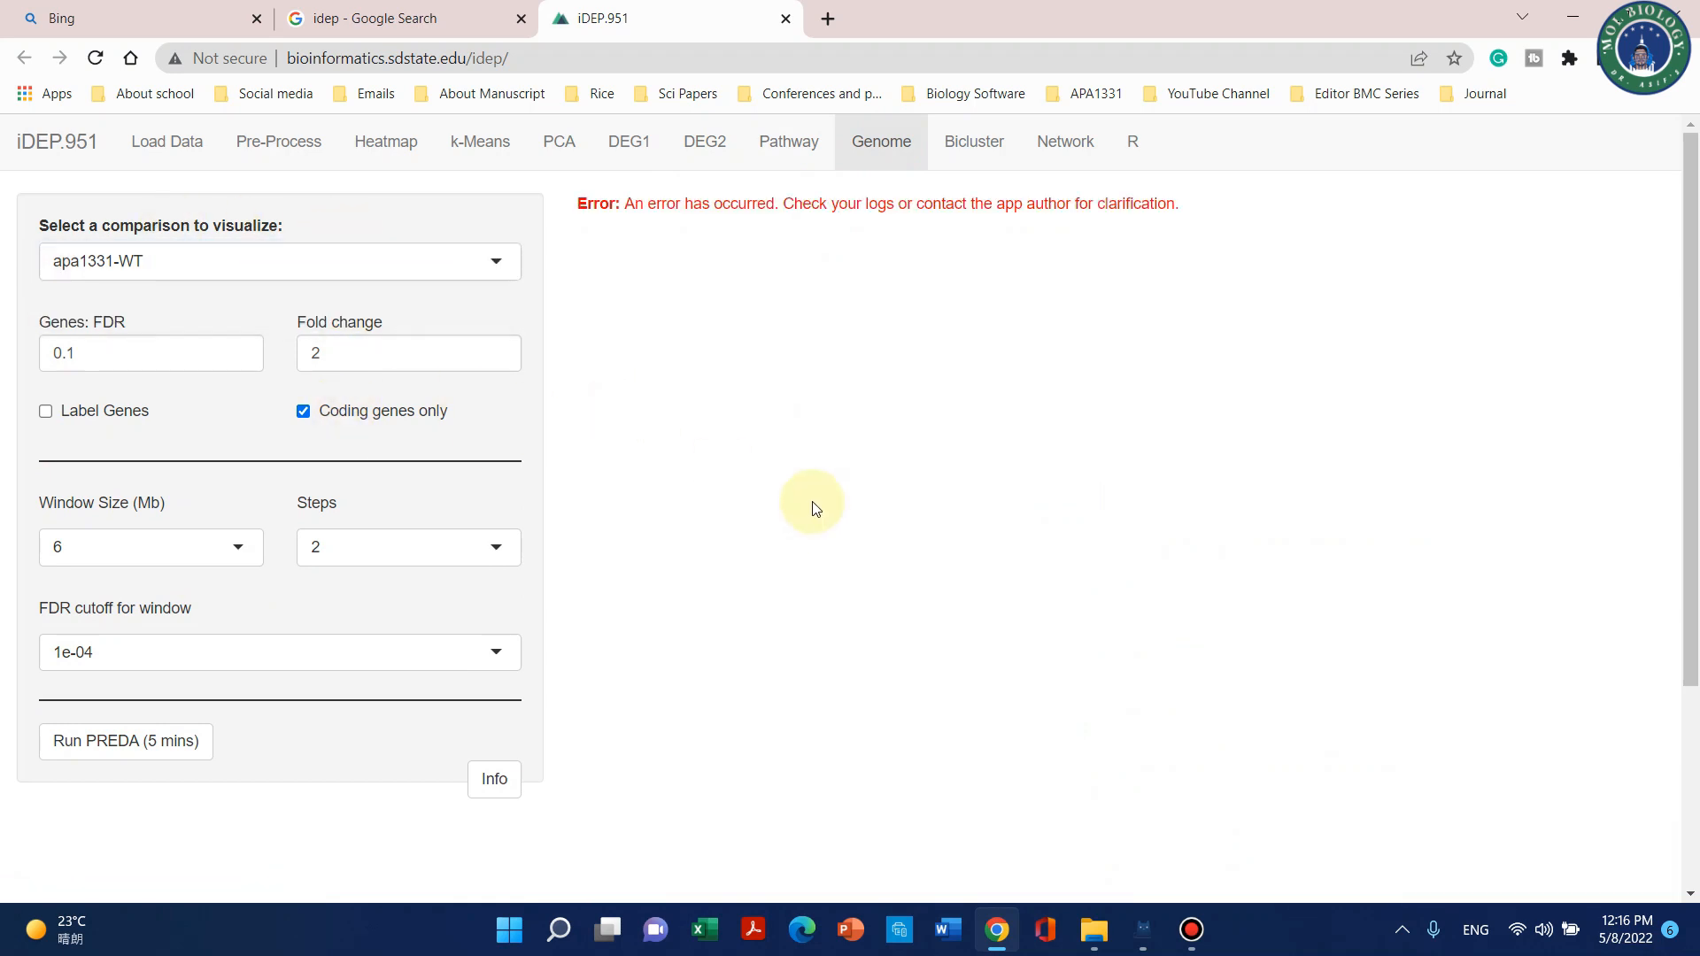
{"action": "left_click", "coordinate": [240, 354]}
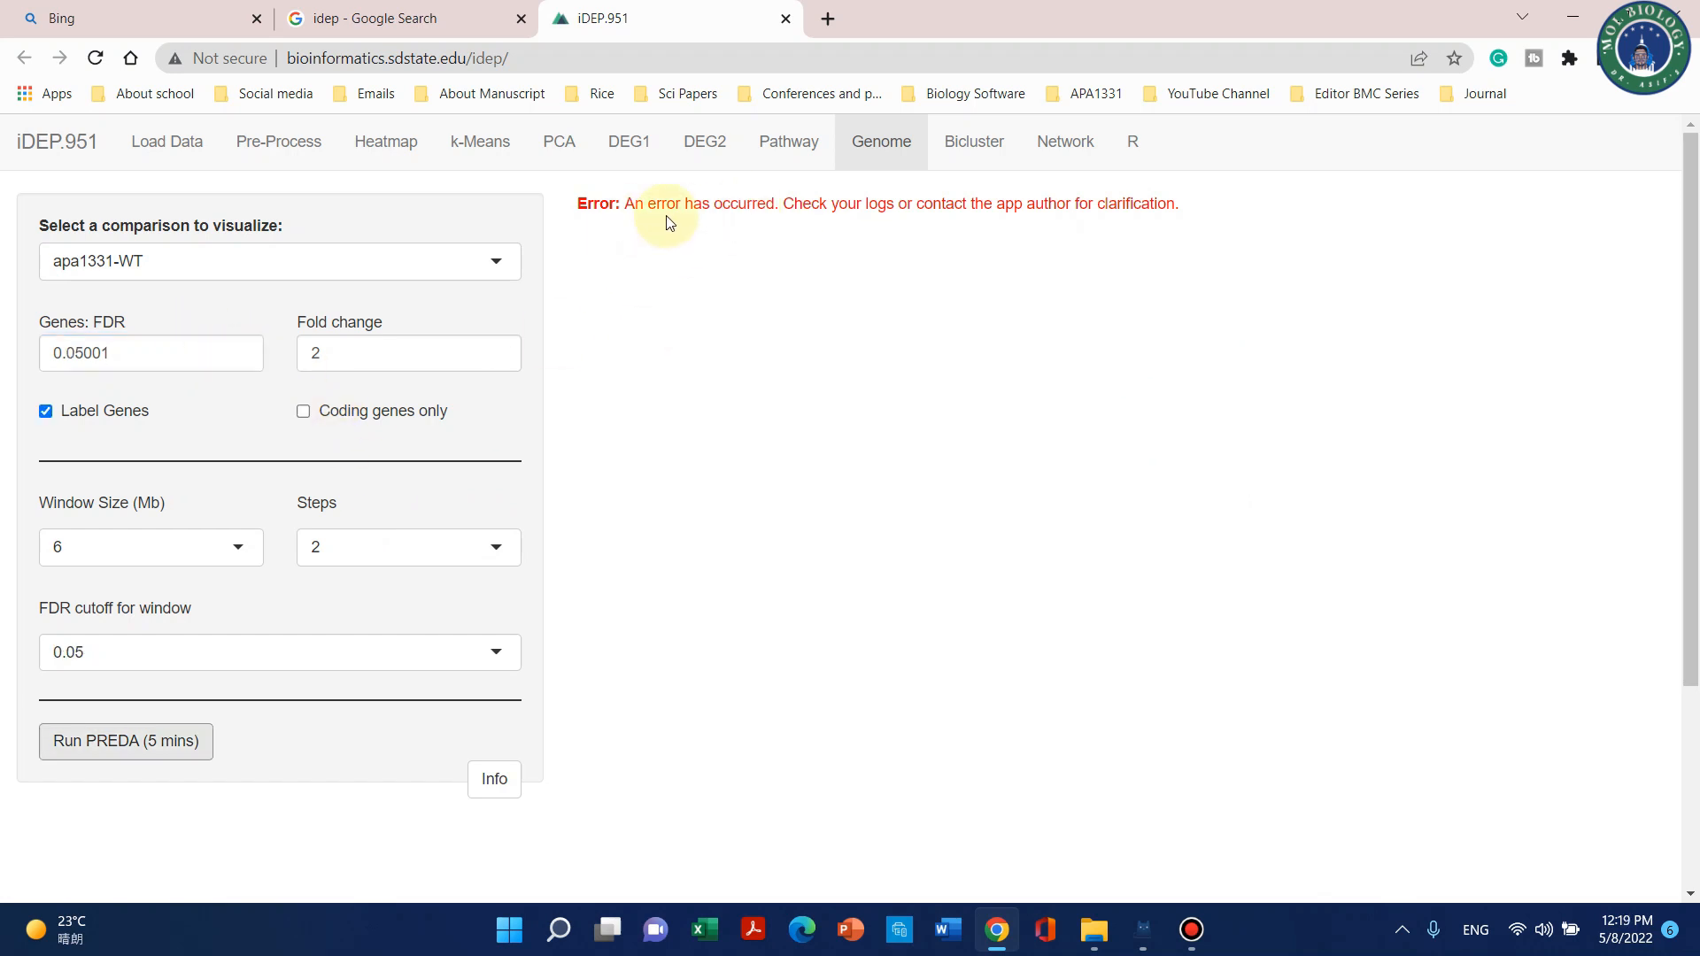
Run PREDA with a window FDR cutoff of 0.05 and inspect the chromosome plot of up- and down-regulated loci.
{"action": "left_click", "coordinate": [490, 663]}
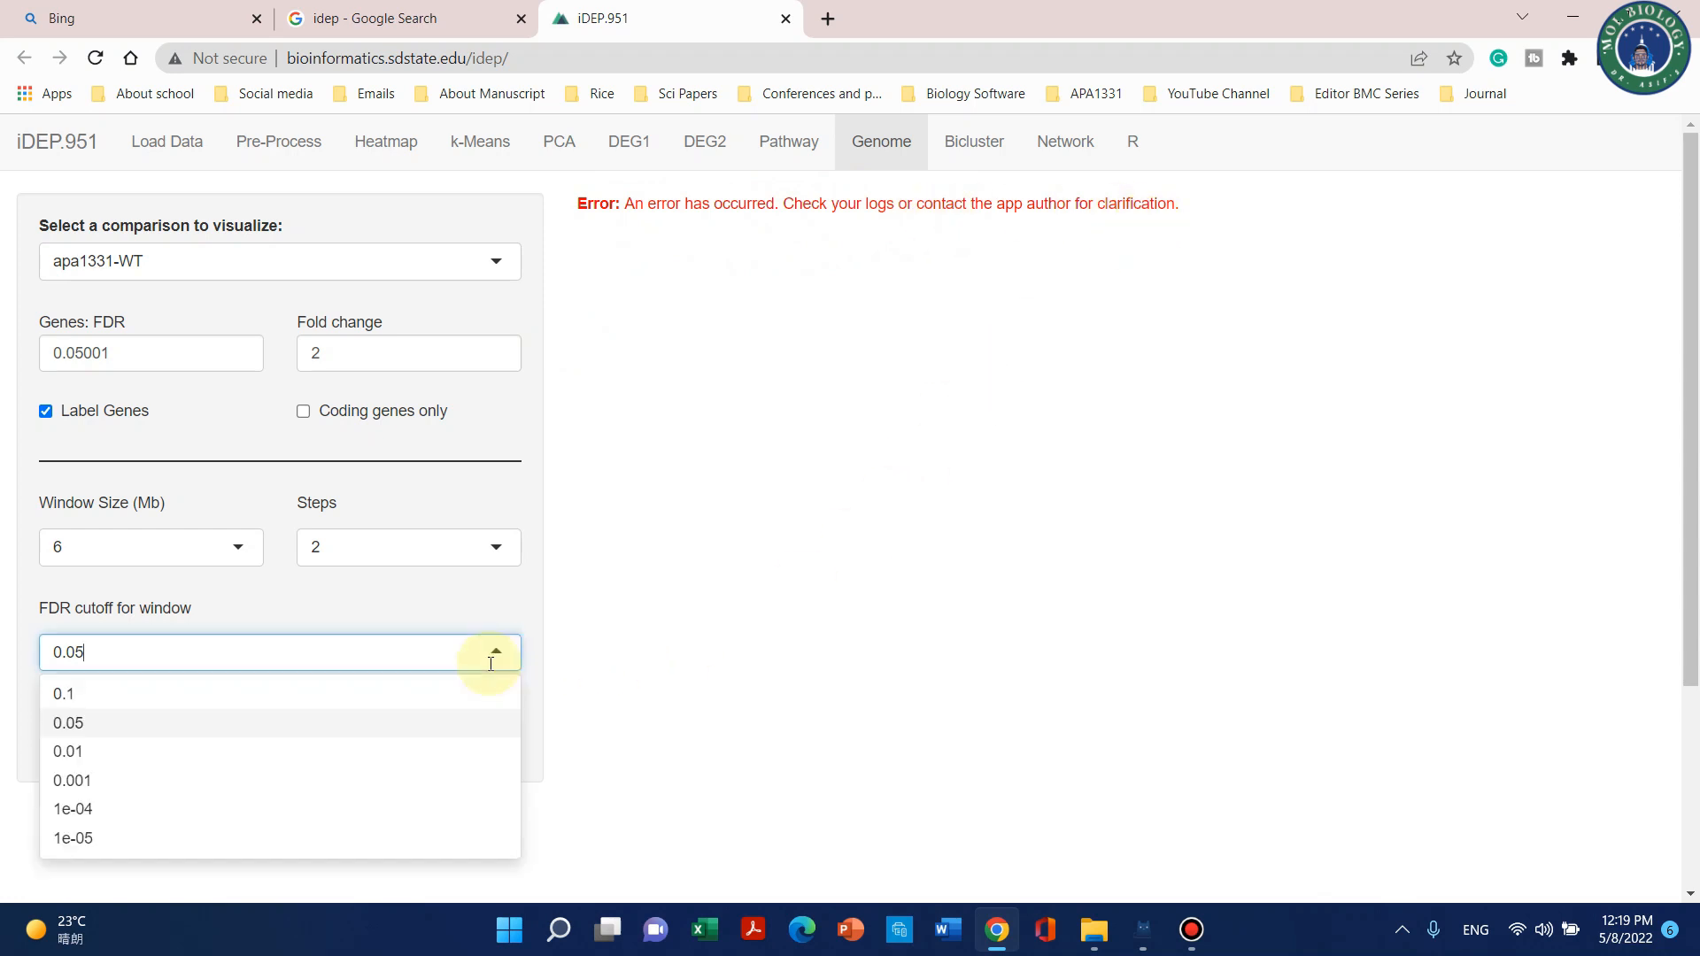
{"action": "left_click", "coordinate": [86, 722]}
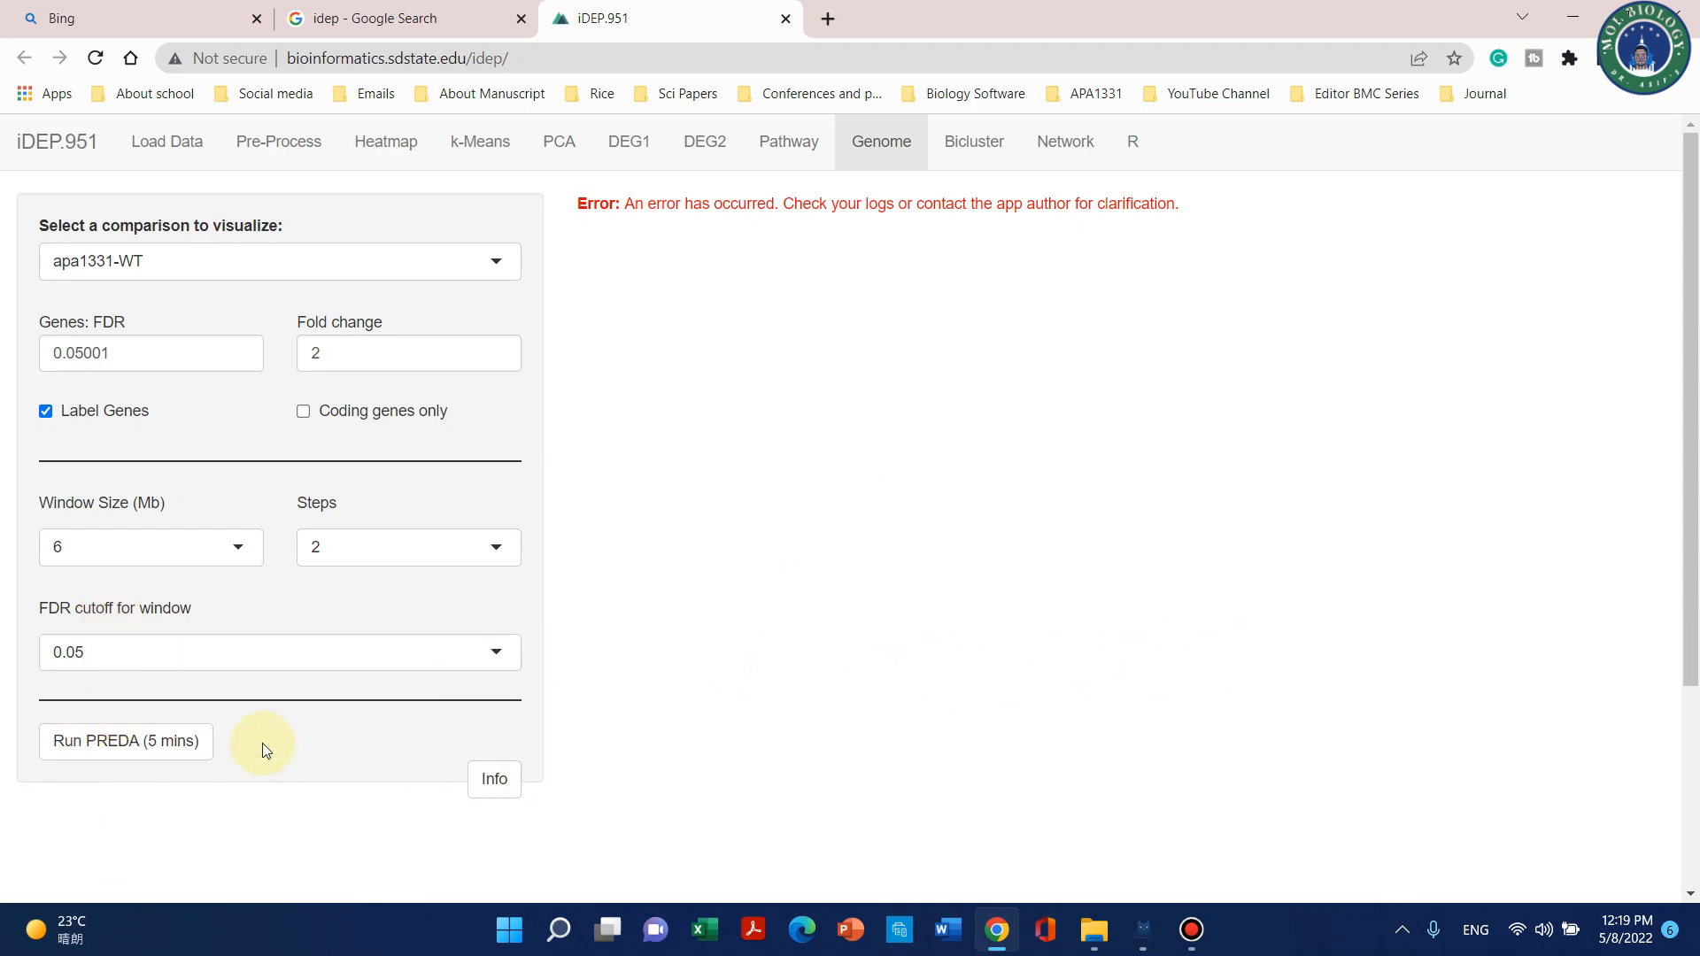
{"action": "left_click", "coordinate": [119, 744]}
{"action": "scroll", "coordinate": [649, 504], "scroll_direction": "down", "scroll_amount": 3}
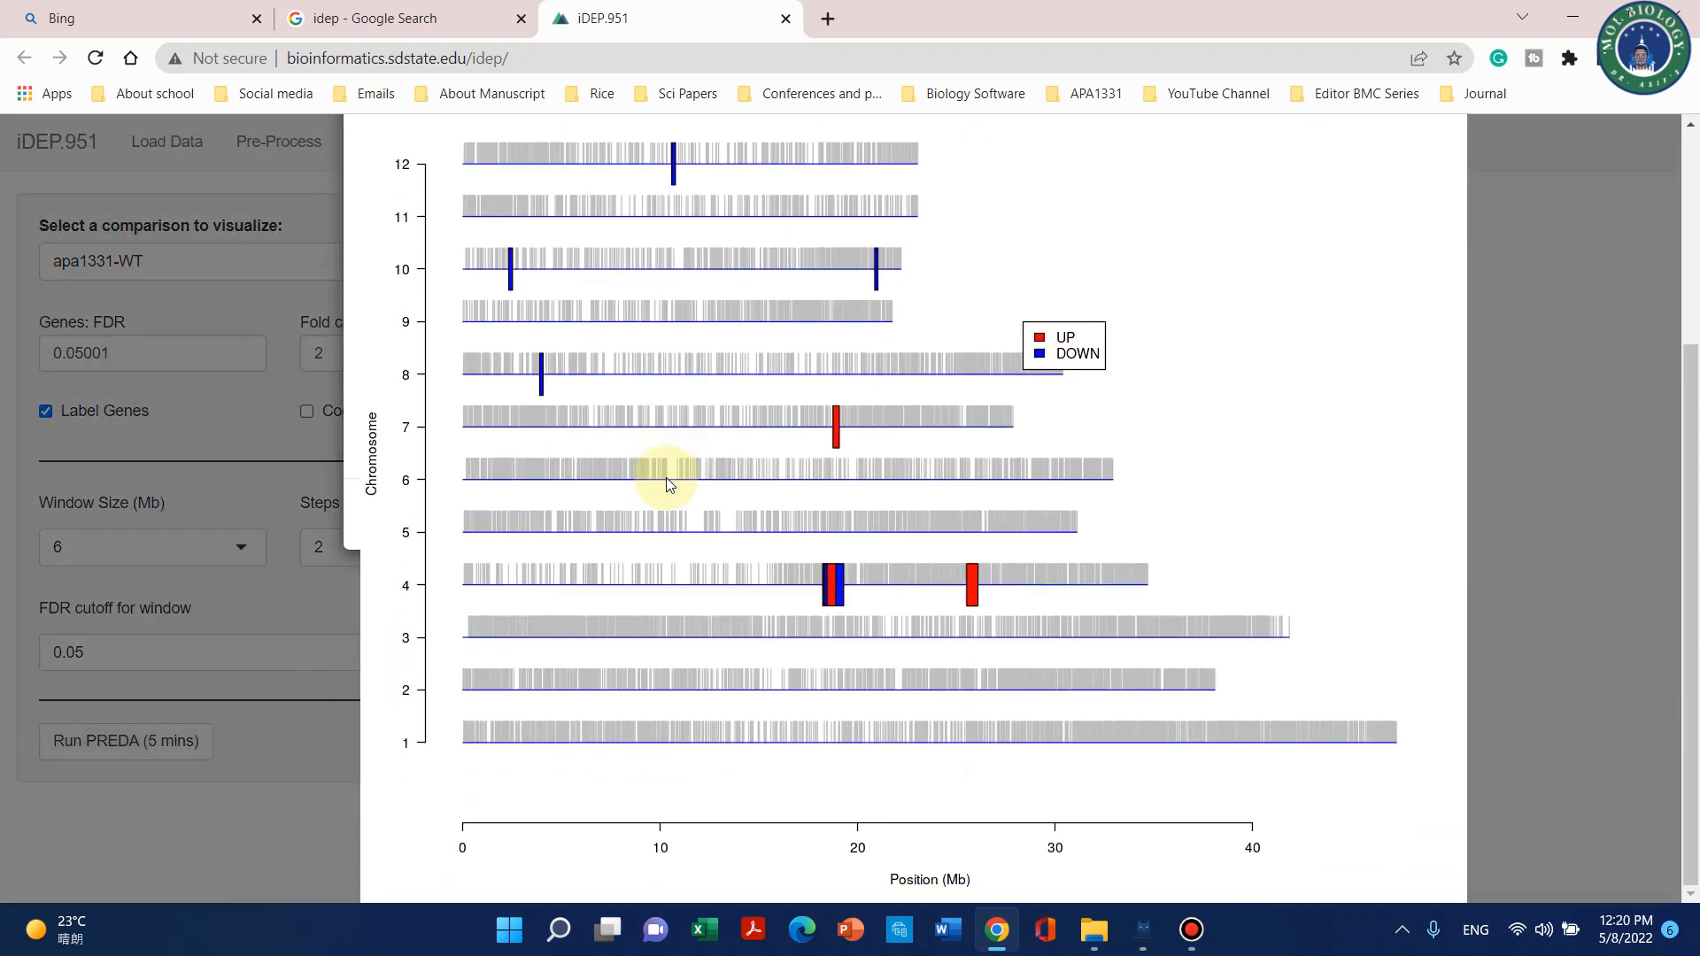
{"action": "scroll", "coordinate": [455, 513], "scroll_direction": "up", "scroll_amount": 3}
{"action": "scroll", "coordinate": [451, 478], "scroll_direction": "down", "scroll_amount": 3}
{"action": "scroll", "coordinate": [531, 567], "scroll_direction": "up", "scroll_amount": 2}
{"action": "scroll", "coordinate": [634, 496], "scroll_direction": "down", "scroll_amount": 2}
{"action": "scroll", "coordinate": [778, 501], "scroll_direction": "up", "scroll_amount": 3}
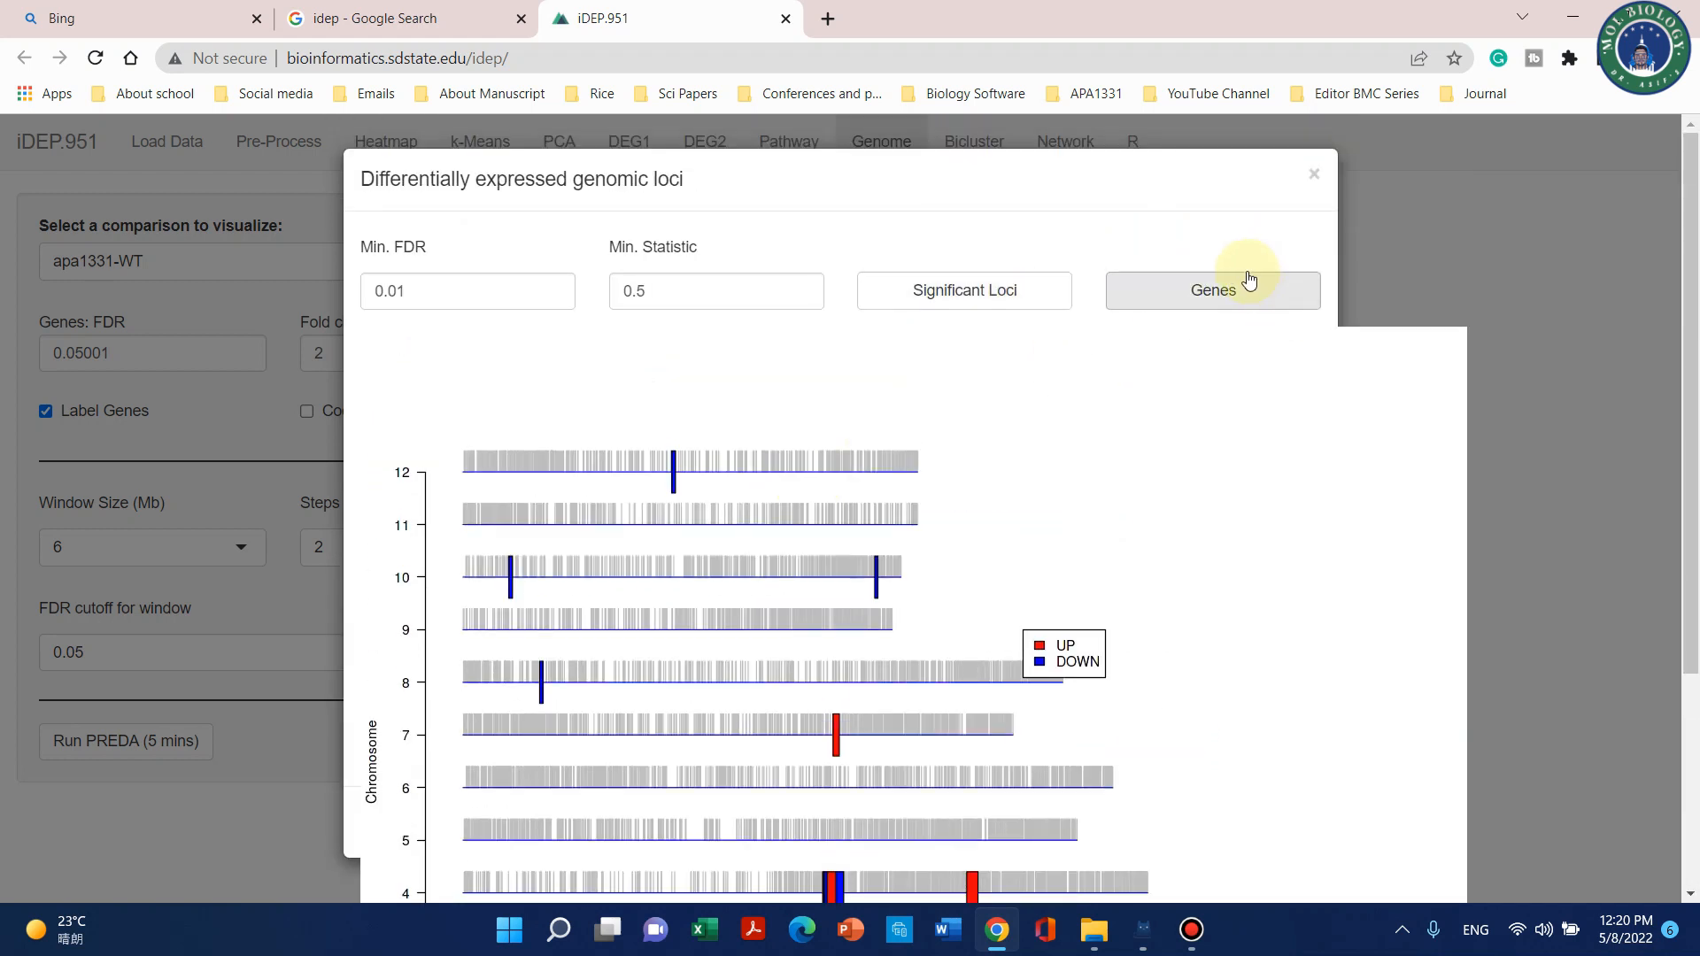
View the download option for genes in the differentially expressed regions and close the PREDA results.
{"action": "left_click", "coordinate": [1204, 291]}
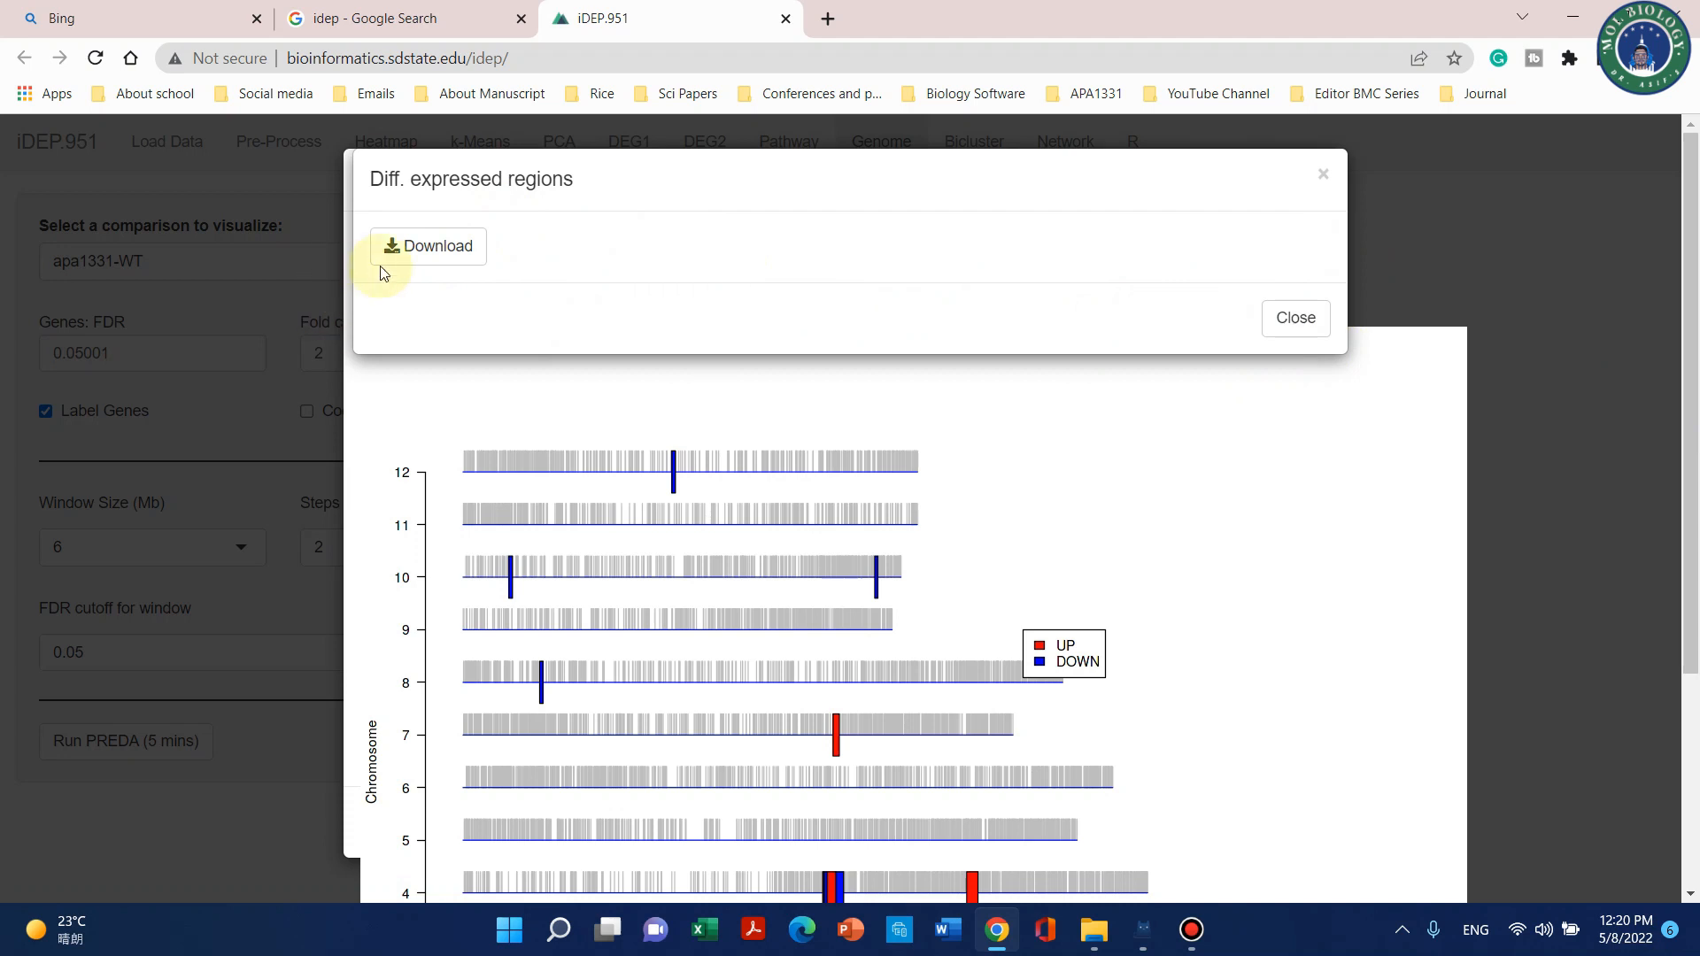
{"action": "left_click", "coordinate": [1278, 317]}
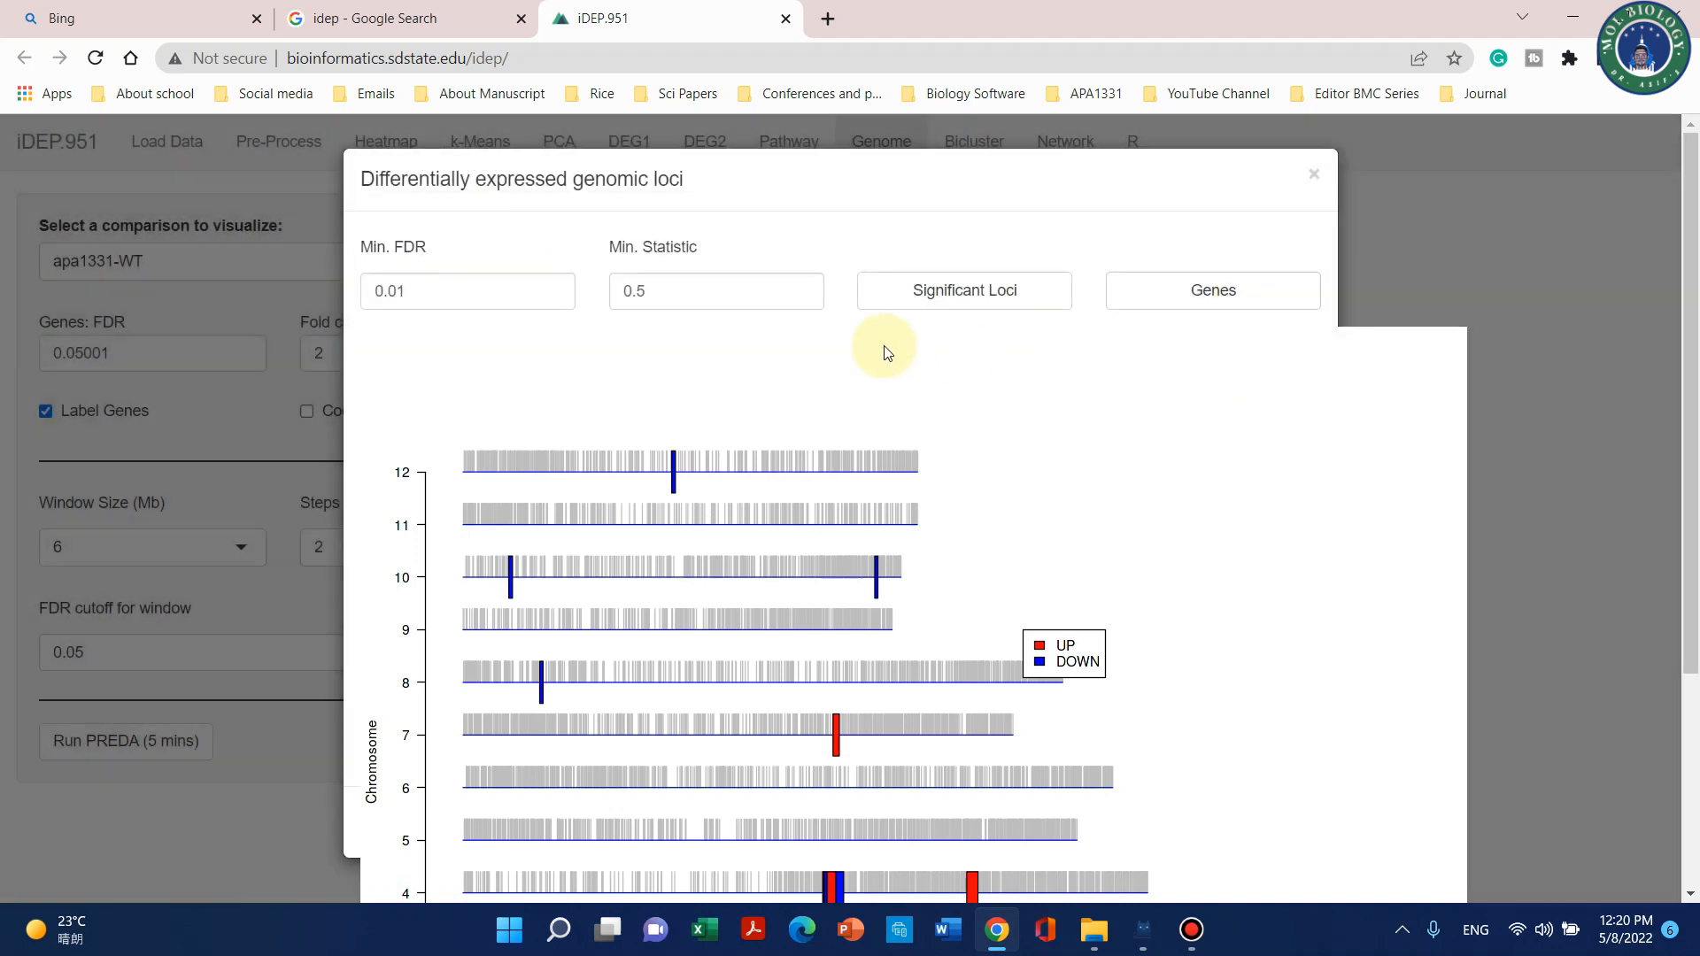
{"action": "left_click", "coordinate": [1315, 178]}
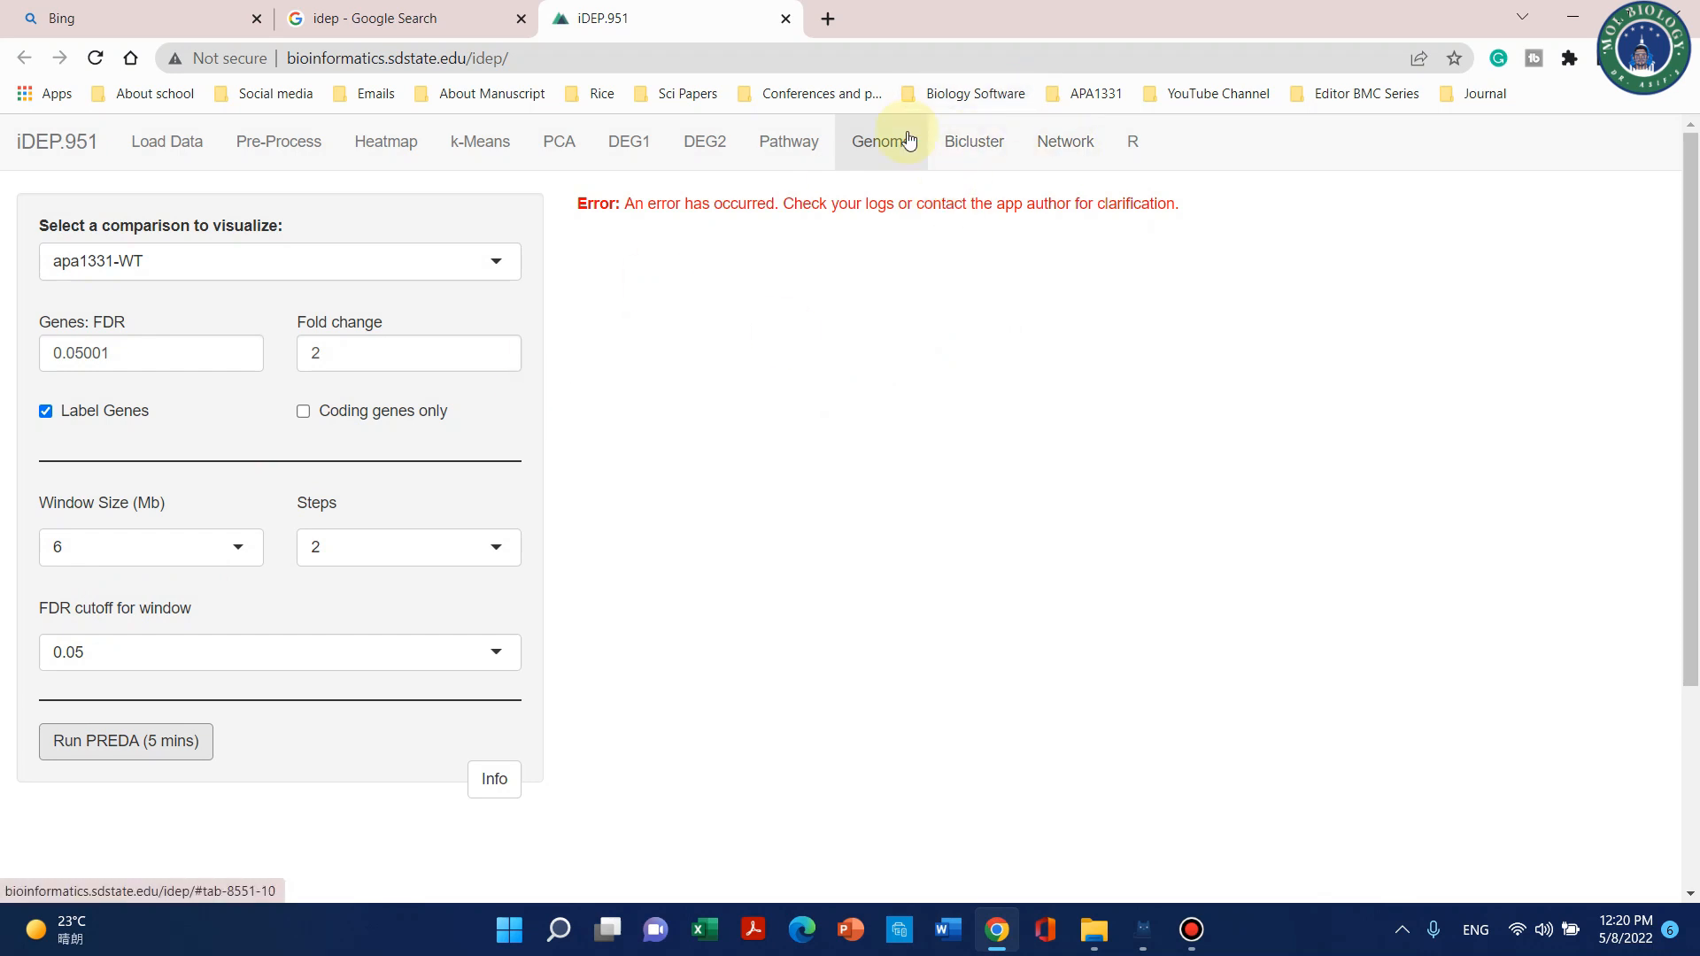
Open the biclustering analysis with the BCCC method and examine the cluster 1 heatmap and the cluster summary.
{"action": "left_click", "coordinate": [974, 144]}
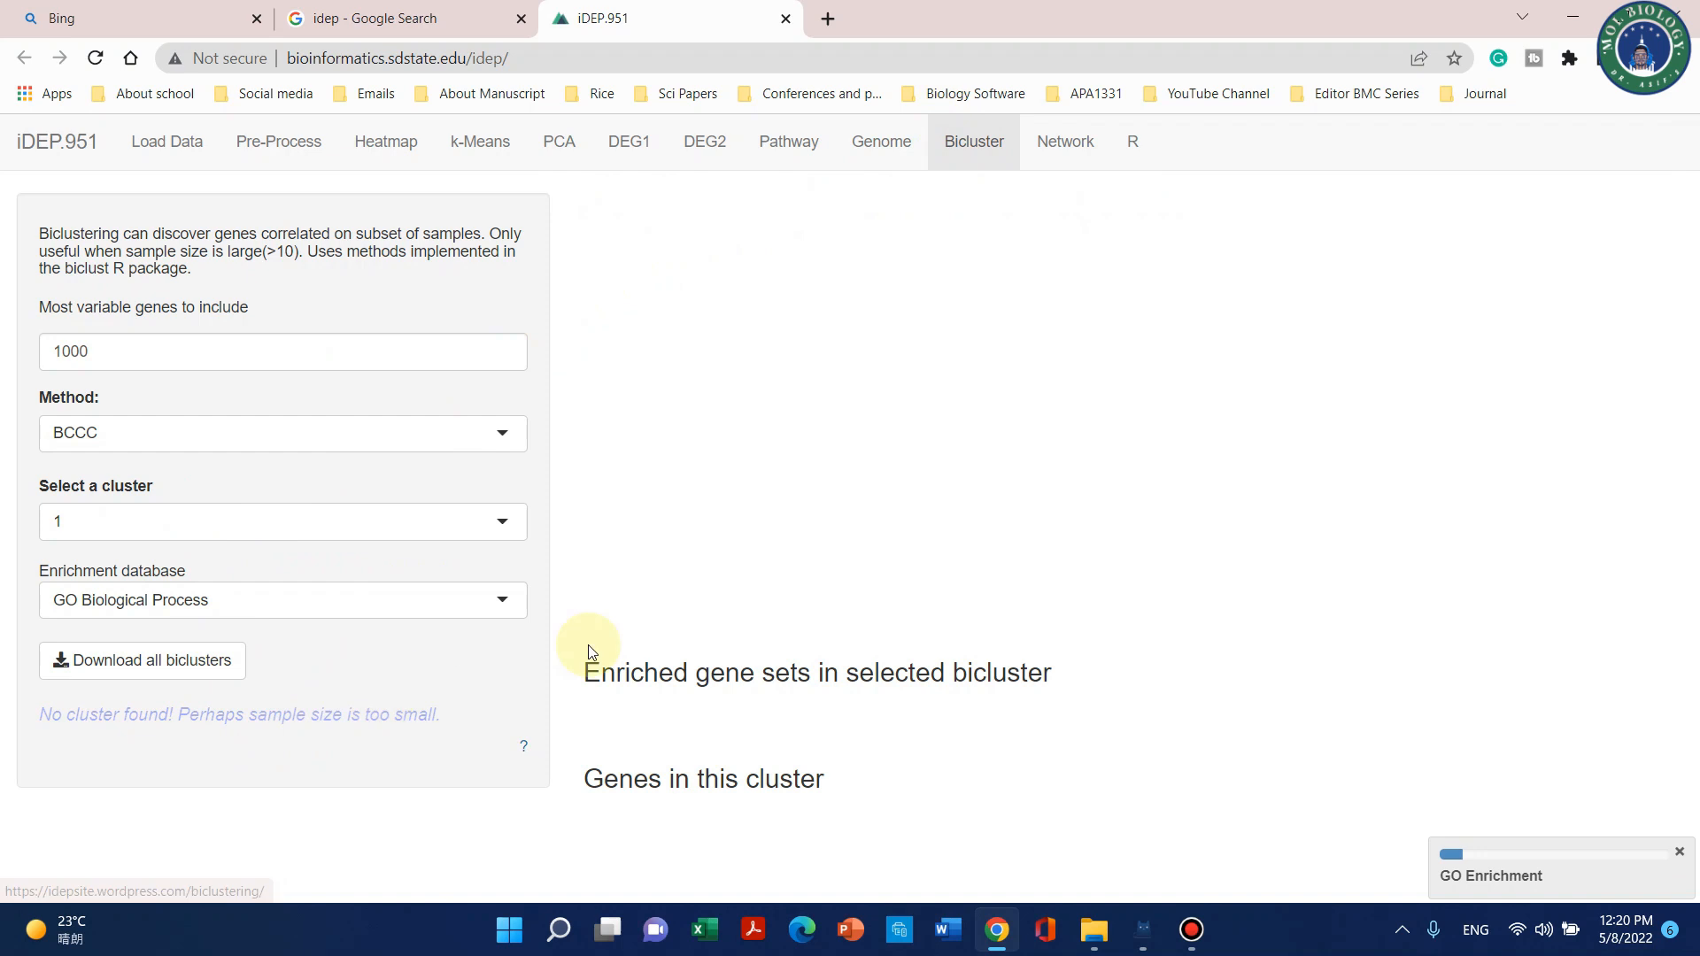
{"action": "scroll", "coordinate": [702, 634], "scroll_direction": "down", "scroll_amount": 3}
{"action": "scroll", "coordinate": [746, 632], "scroll_direction": "up", "scroll_amount": 3}
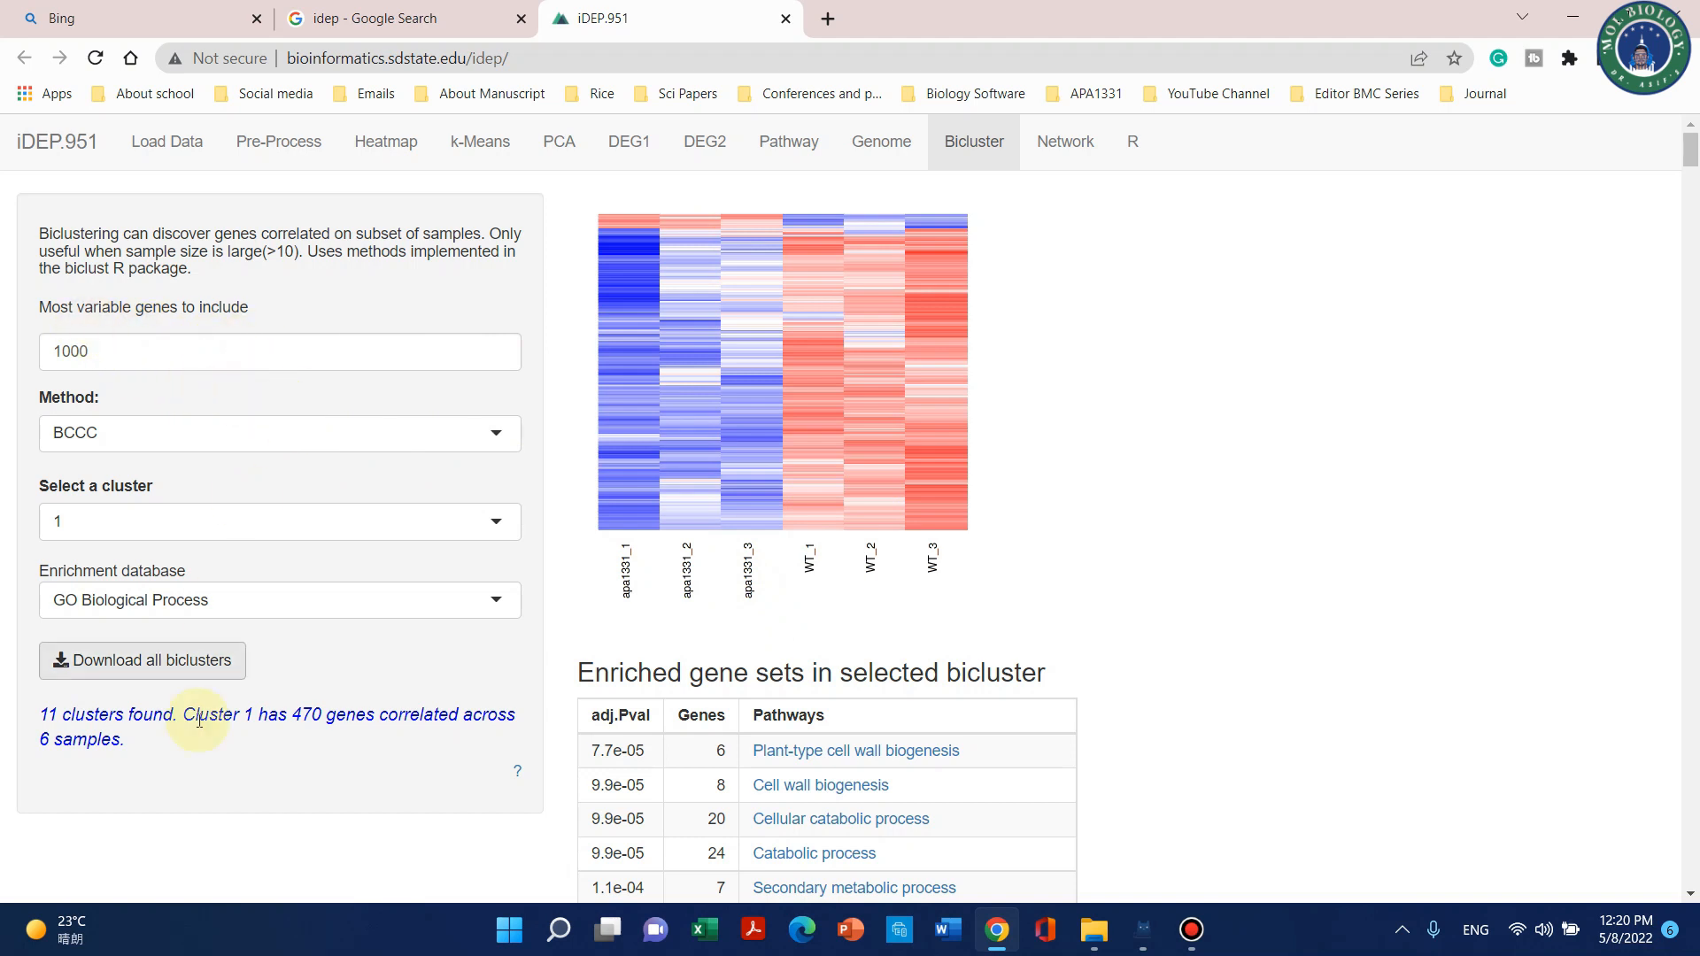
{"action": "left_click_drag", "start_coordinate": [46, 720], "coordinate": [201, 719]}
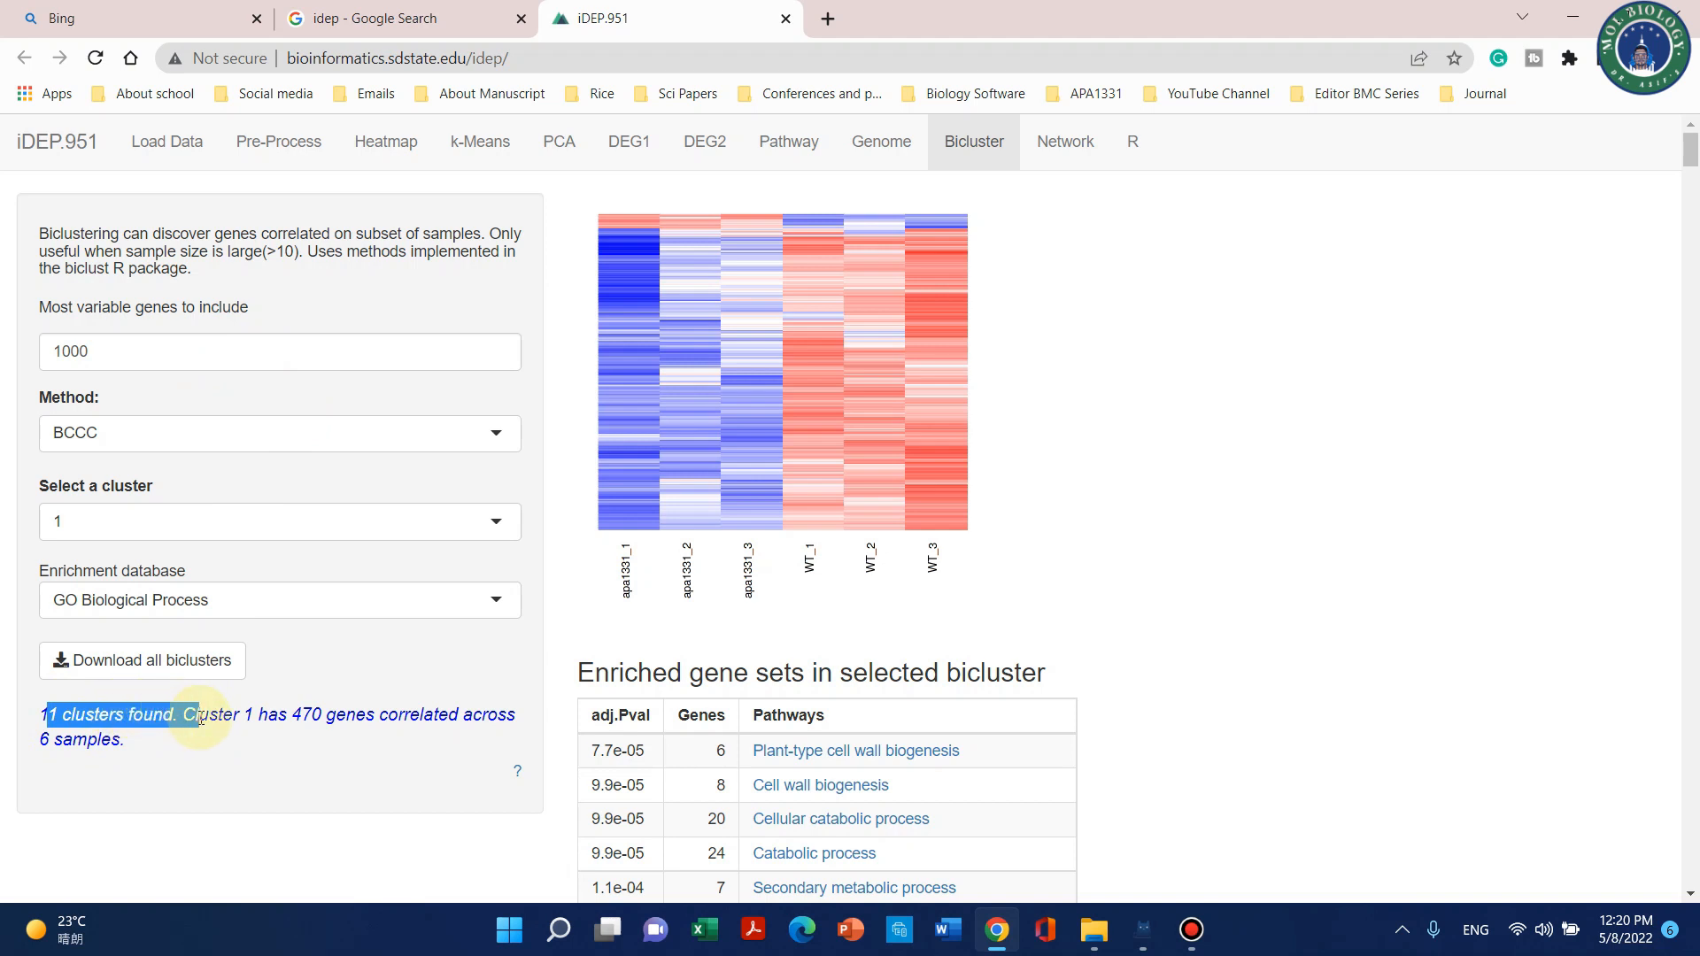
{"action": "left_click", "coordinate": [284, 757]}
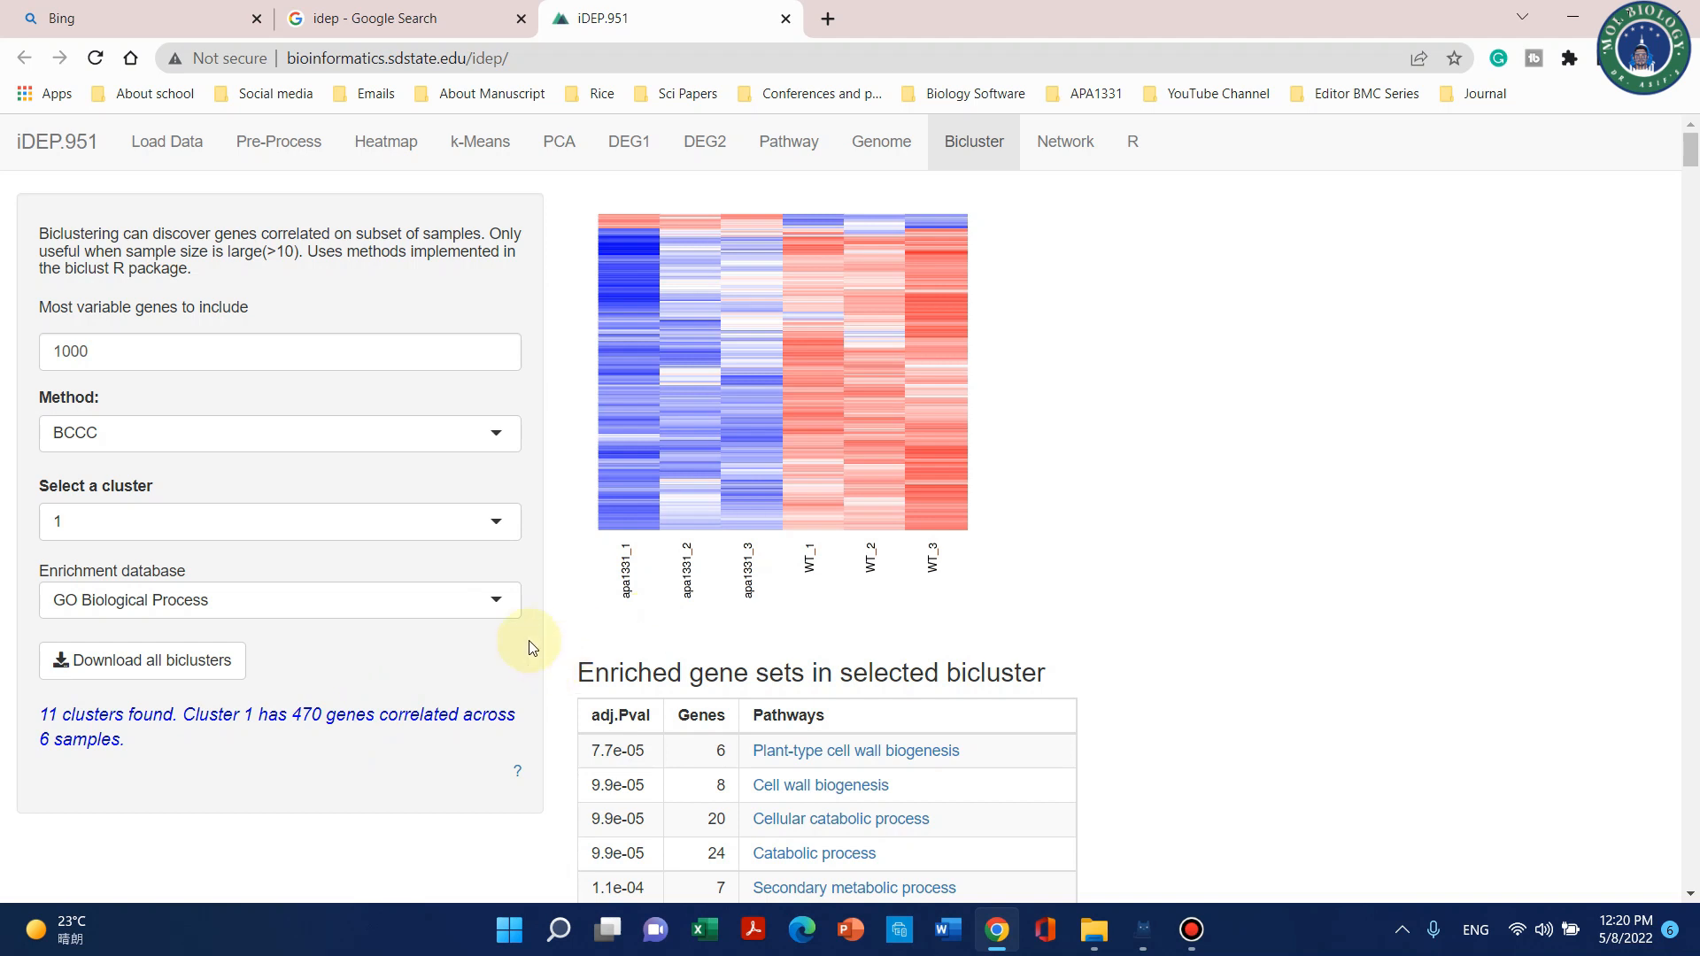
Set the bicluster enrichment database to all available gene sets and examine the enriched pathways of cluster 1.
{"action": "left_click", "coordinate": [471, 598]}
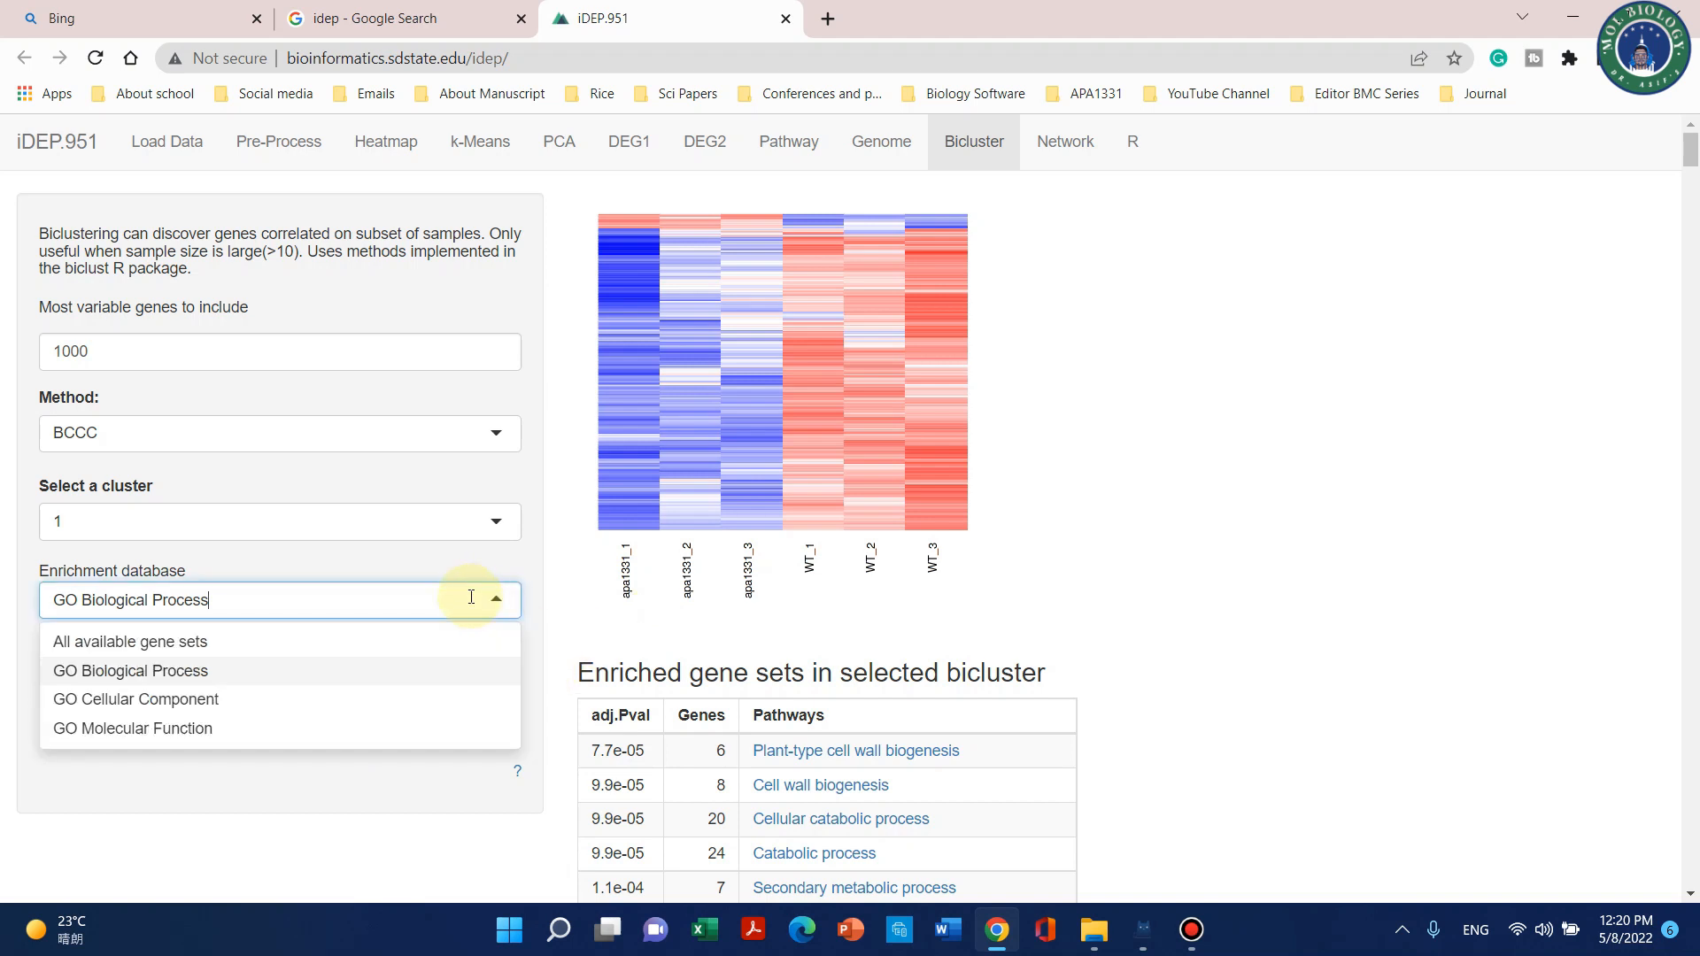
{"action": "left_click", "coordinate": [345, 639]}
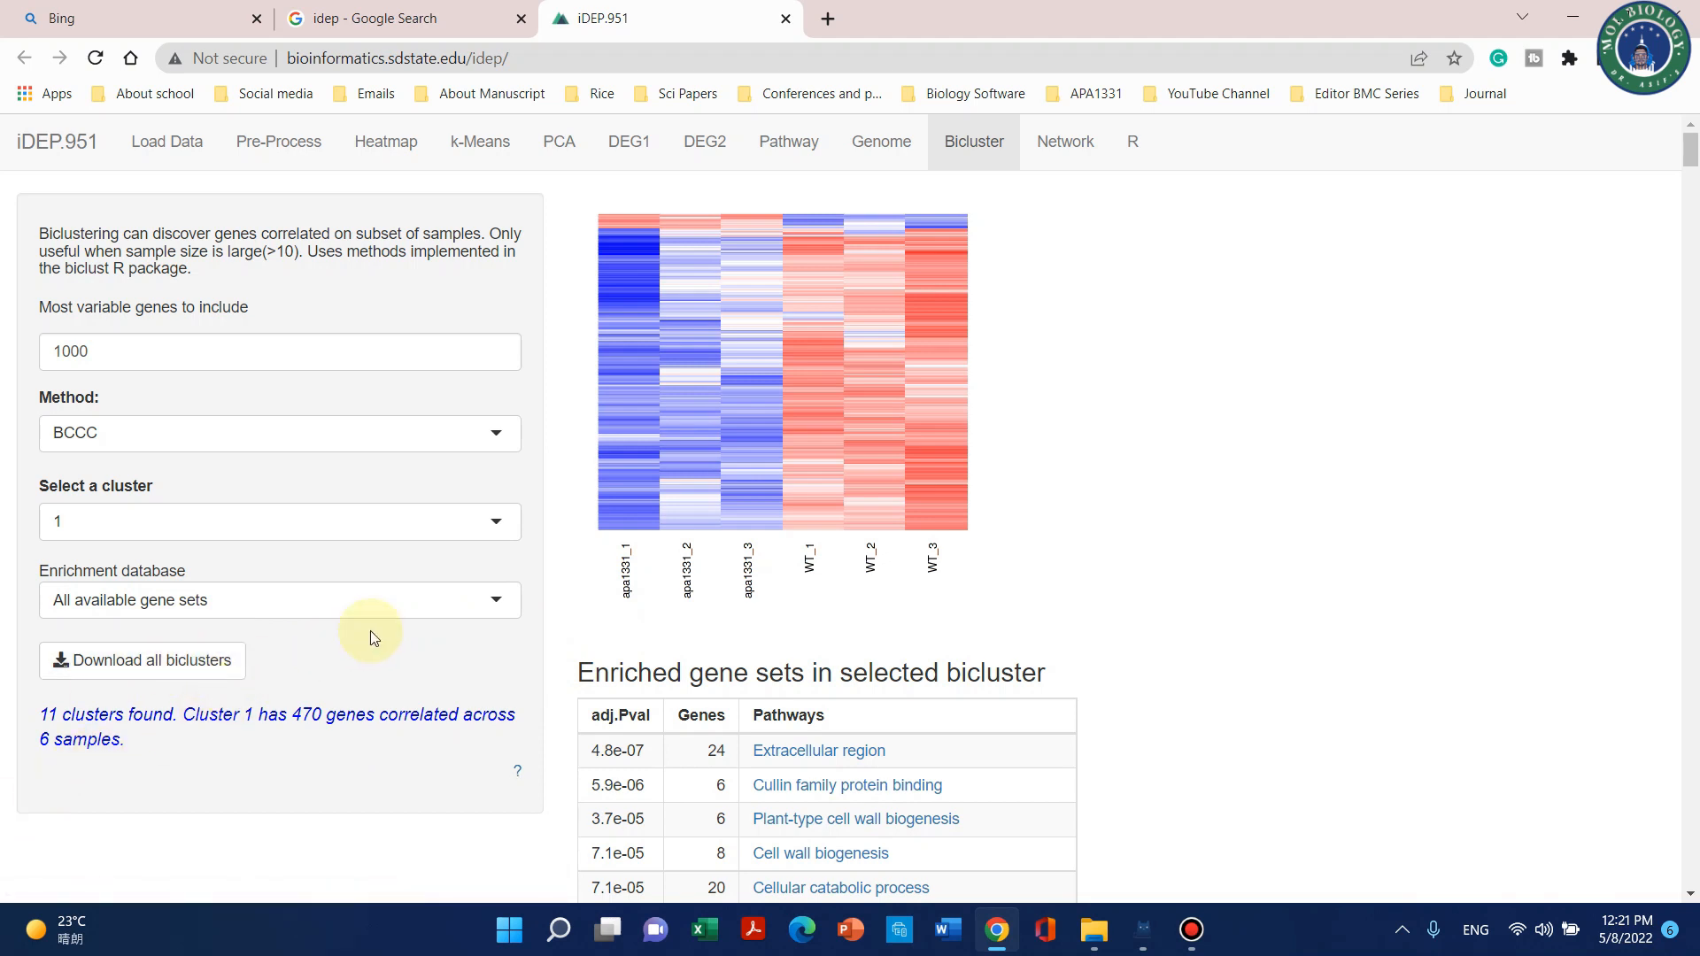
{"action": "scroll", "coordinate": [730, 676], "scroll_direction": "down", "scroll_amount": 6}
{"action": "scroll", "coordinate": [823, 423], "scroll_direction": "up", "scroll_amount": 3}
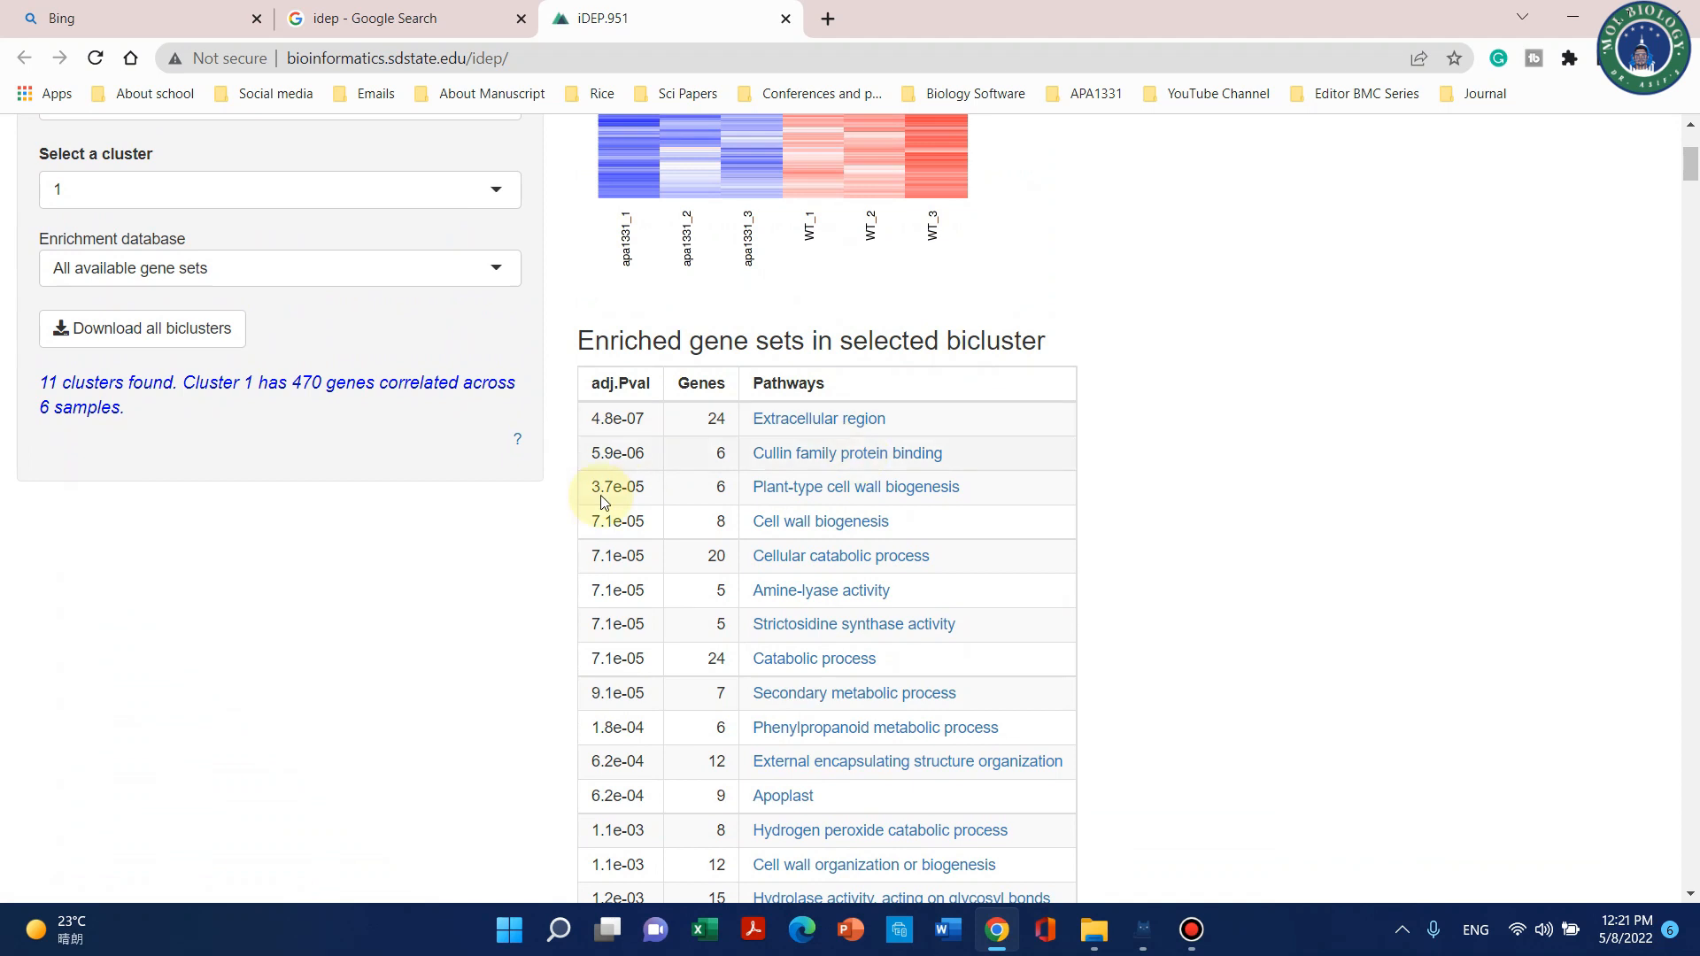
Review the remaining enriched gene sets and the list of genes belonging to bicluster 1.
{"action": "scroll", "coordinate": [702, 766], "scroll_direction": "down", "scroll_amount": 2}
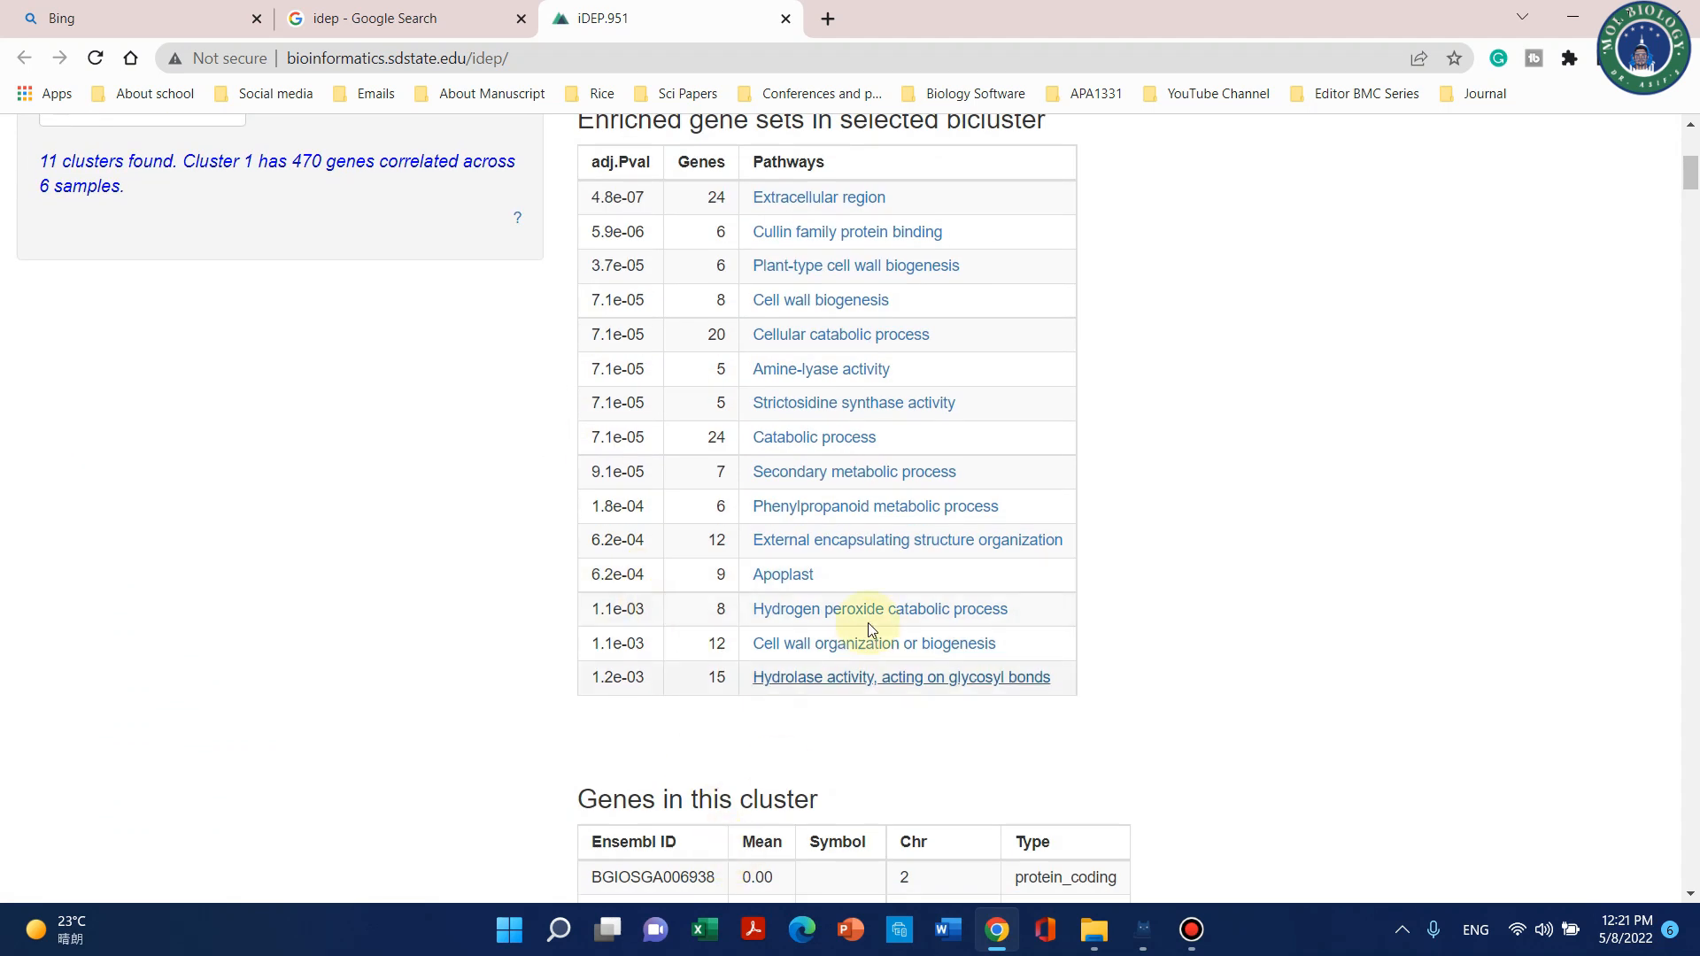
{"action": "scroll", "coordinate": [787, 586], "scroll_direction": "down", "scroll_amount": 7}
{"action": "scroll", "coordinate": [788, 586], "scroll_direction": "down", "scroll_amount": 12}
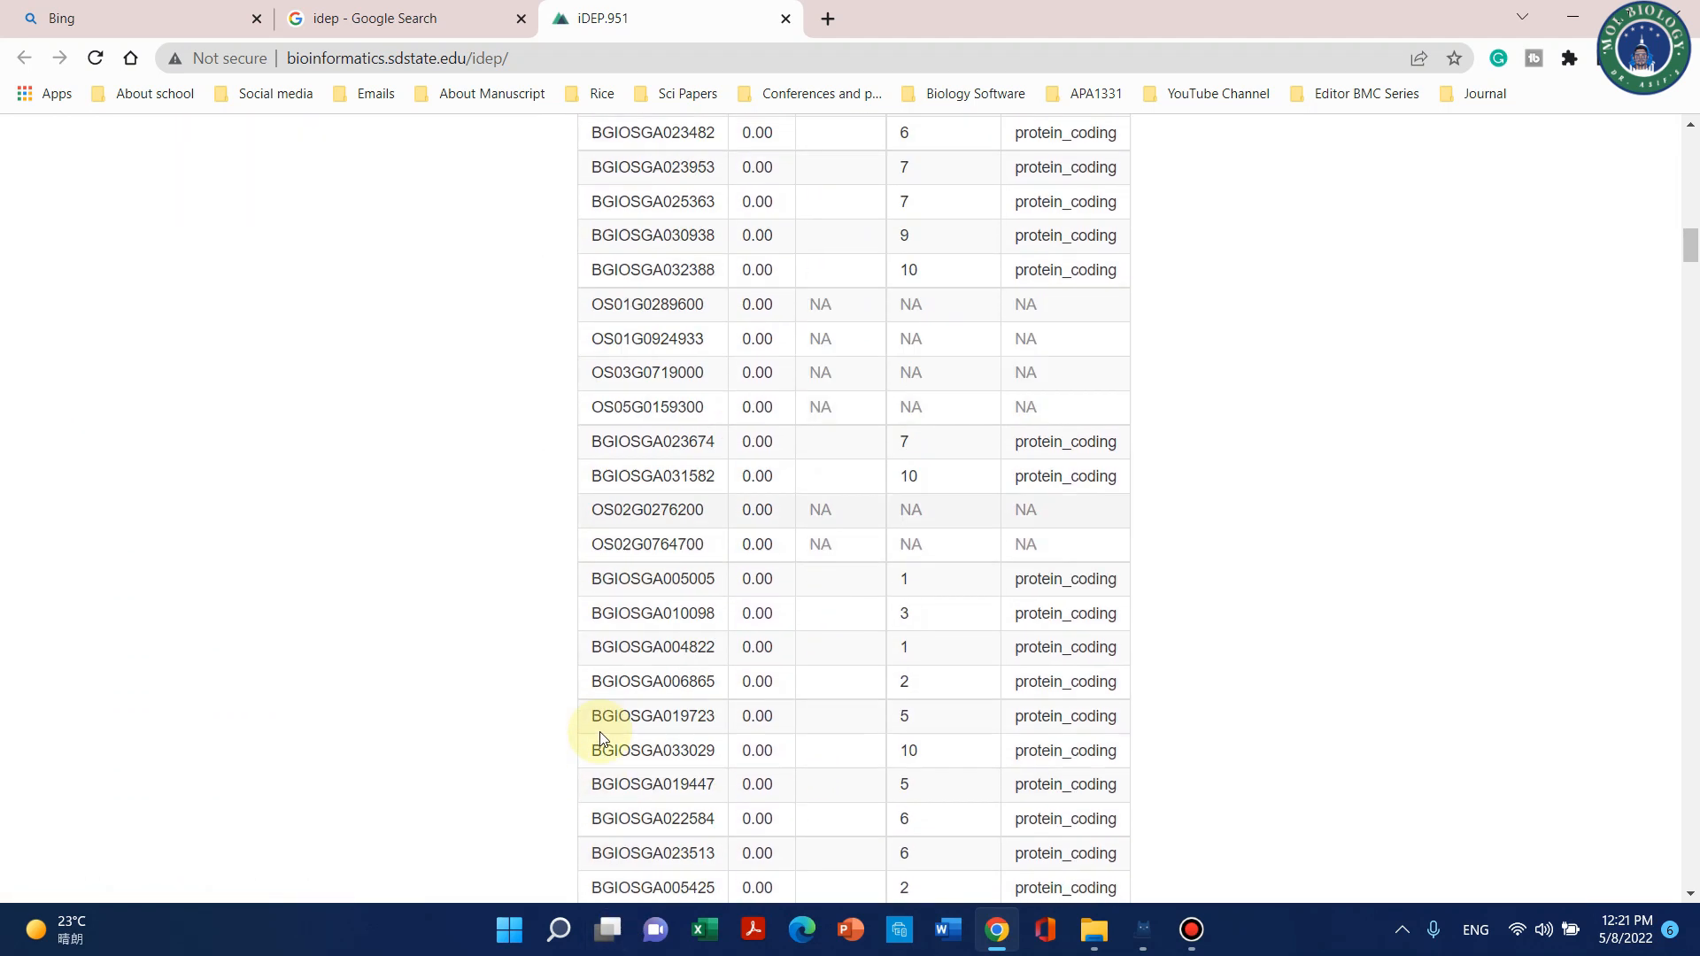
{"action": "scroll", "coordinate": [861, 576], "scroll_direction": "up", "scroll_amount": 20}
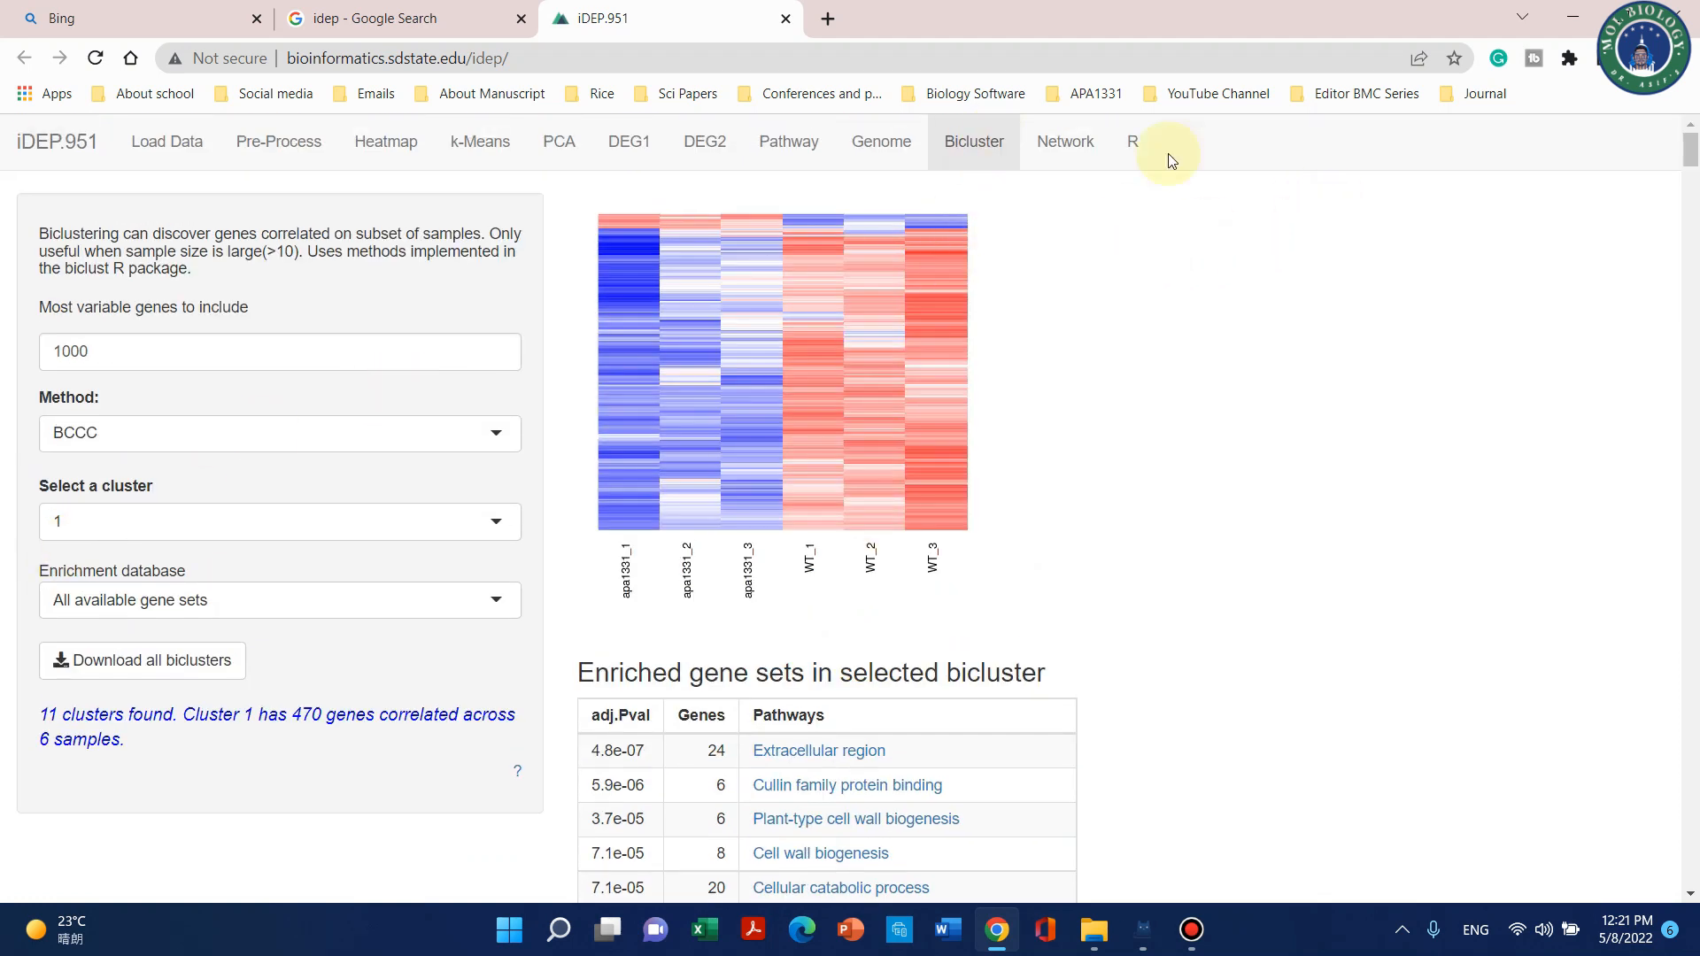
Open the WGCNA co-expression network analysis and set the soft threshold to 1.
{"action": "left_click", "coordinate": [1076, 148]}
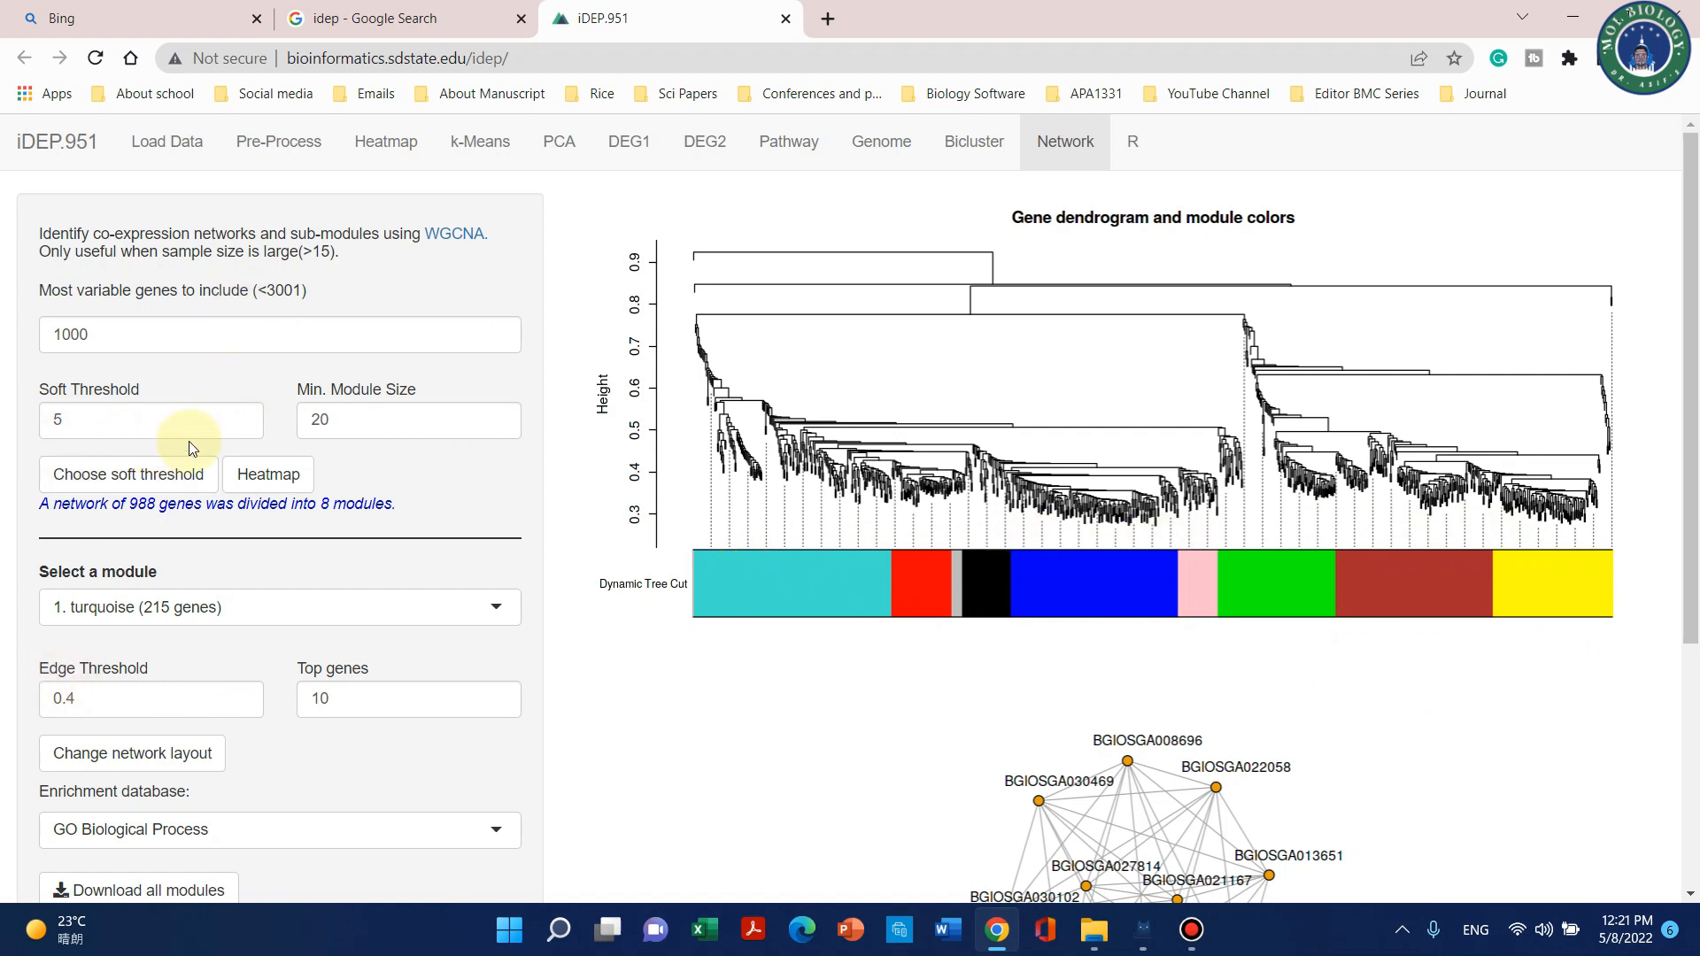
{"action": "left_click", "coordinate": [241, 425]}
{"action": "left_click", "coordinate": [240, 424]}
{"action": "left_click", "coordinate": [241, 424]}
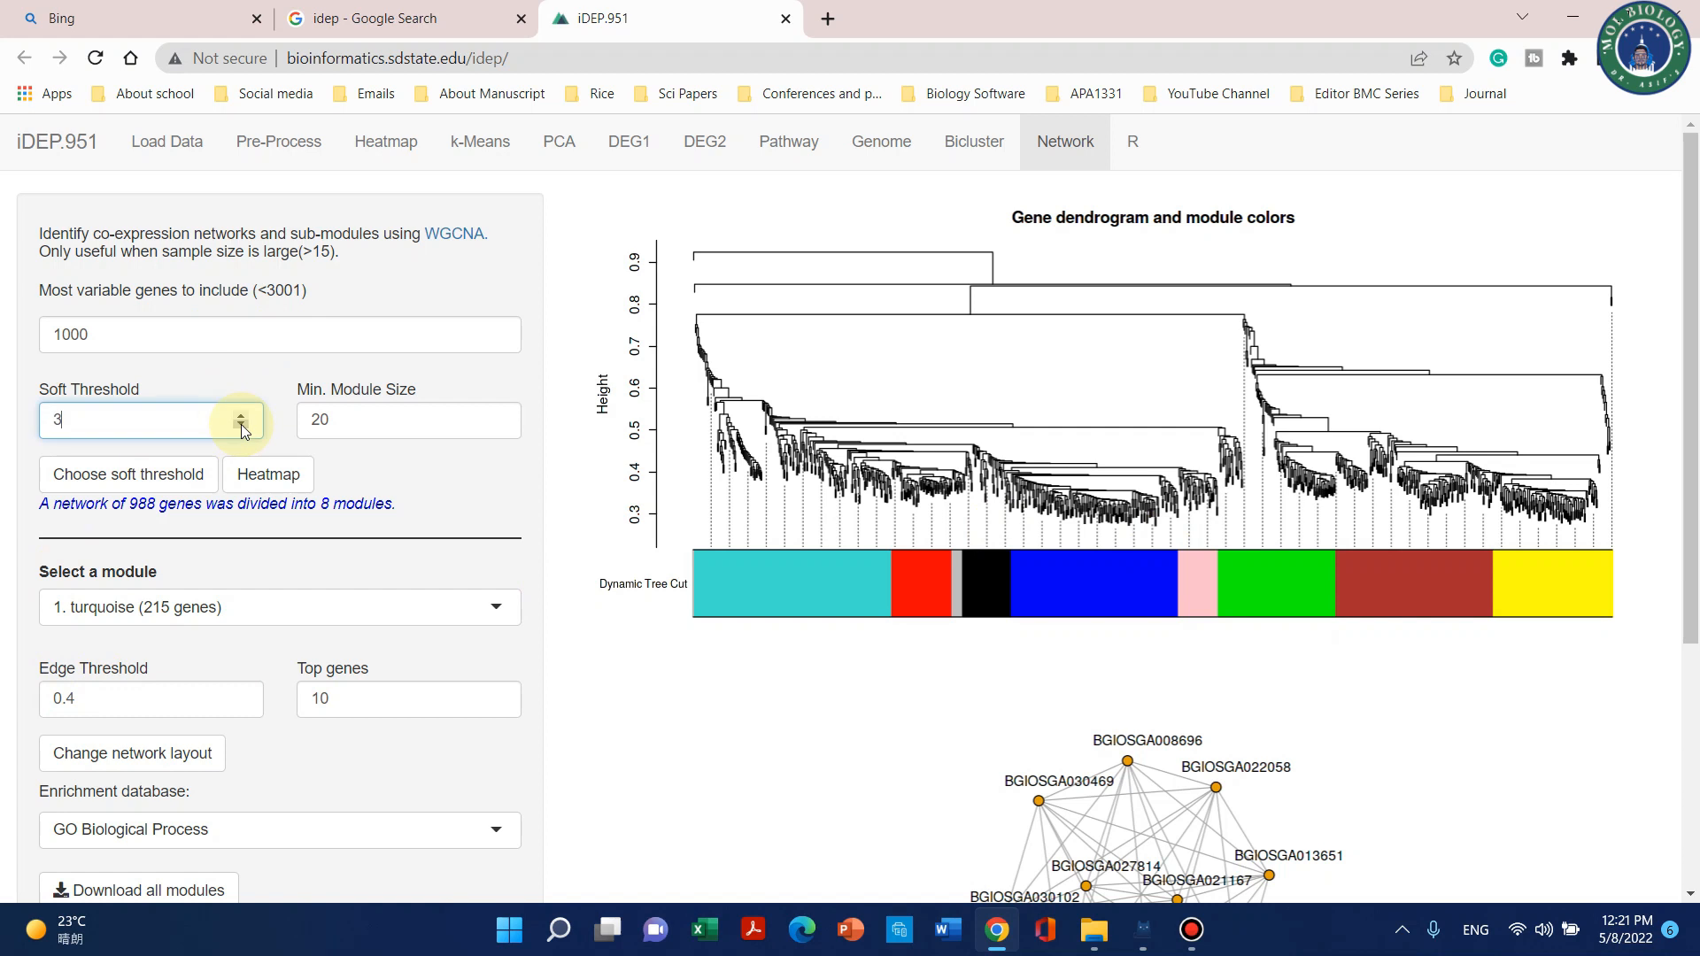
{"action": "left_click", "coordinate": [240, 425]}
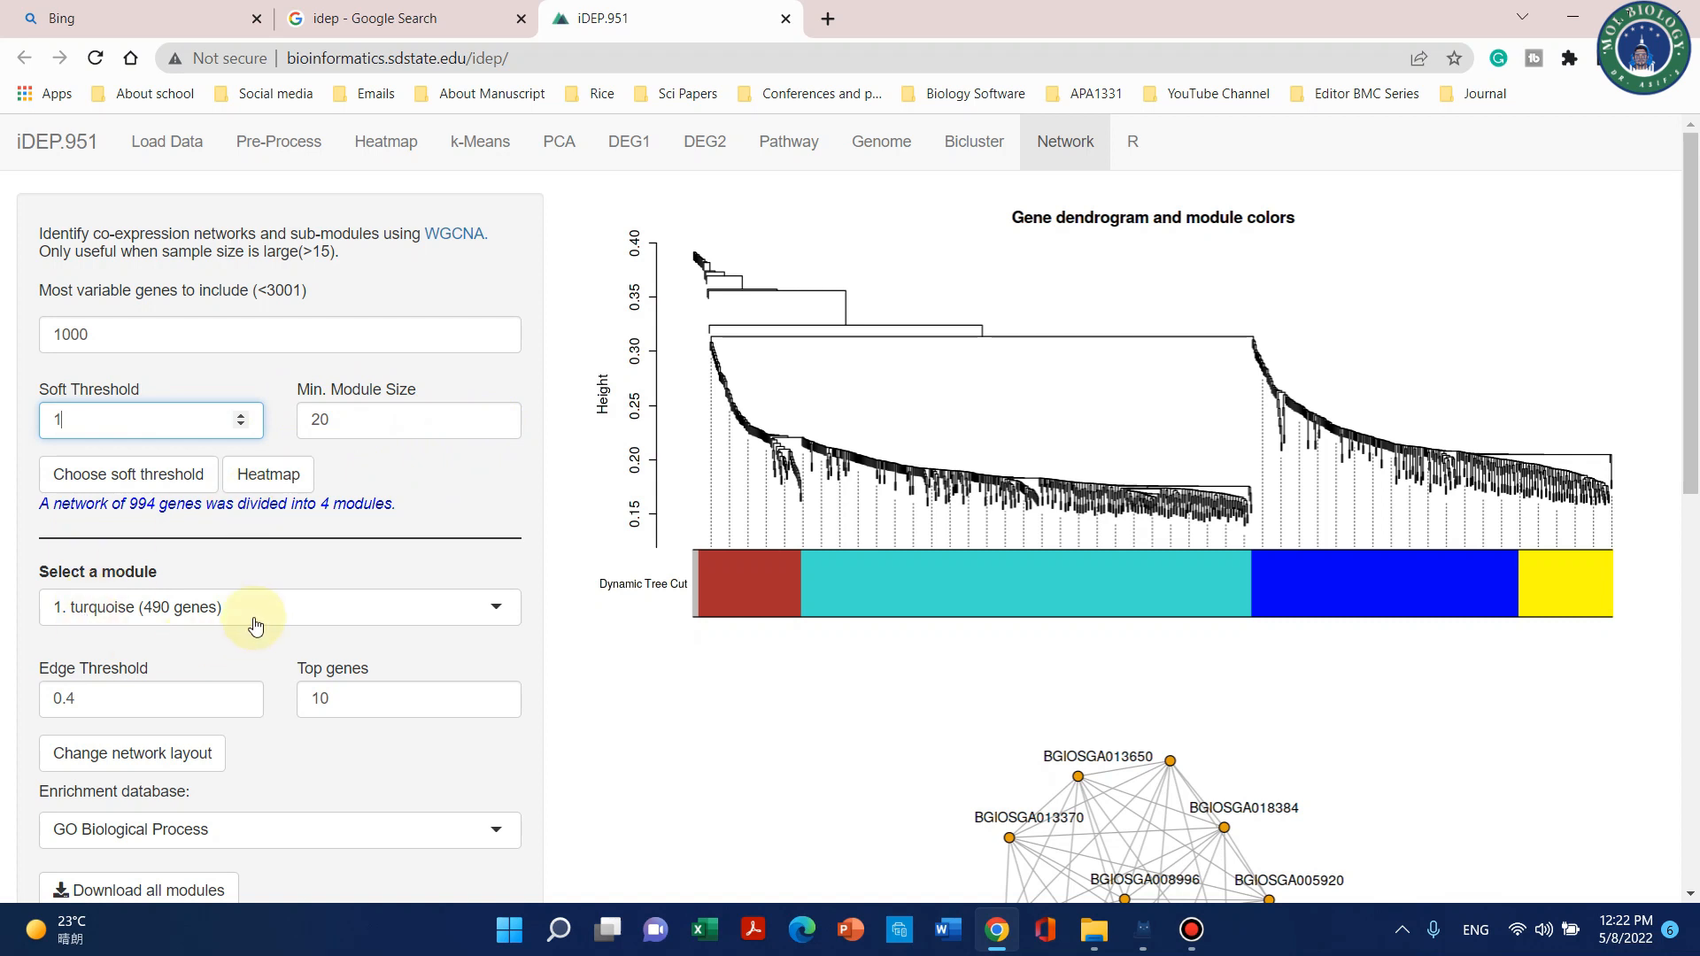
View the available network modules and compare them with the dendrogram colors and the turquoise module's gene network.
{"action": "left_click", "coordinate": [416, 611]}
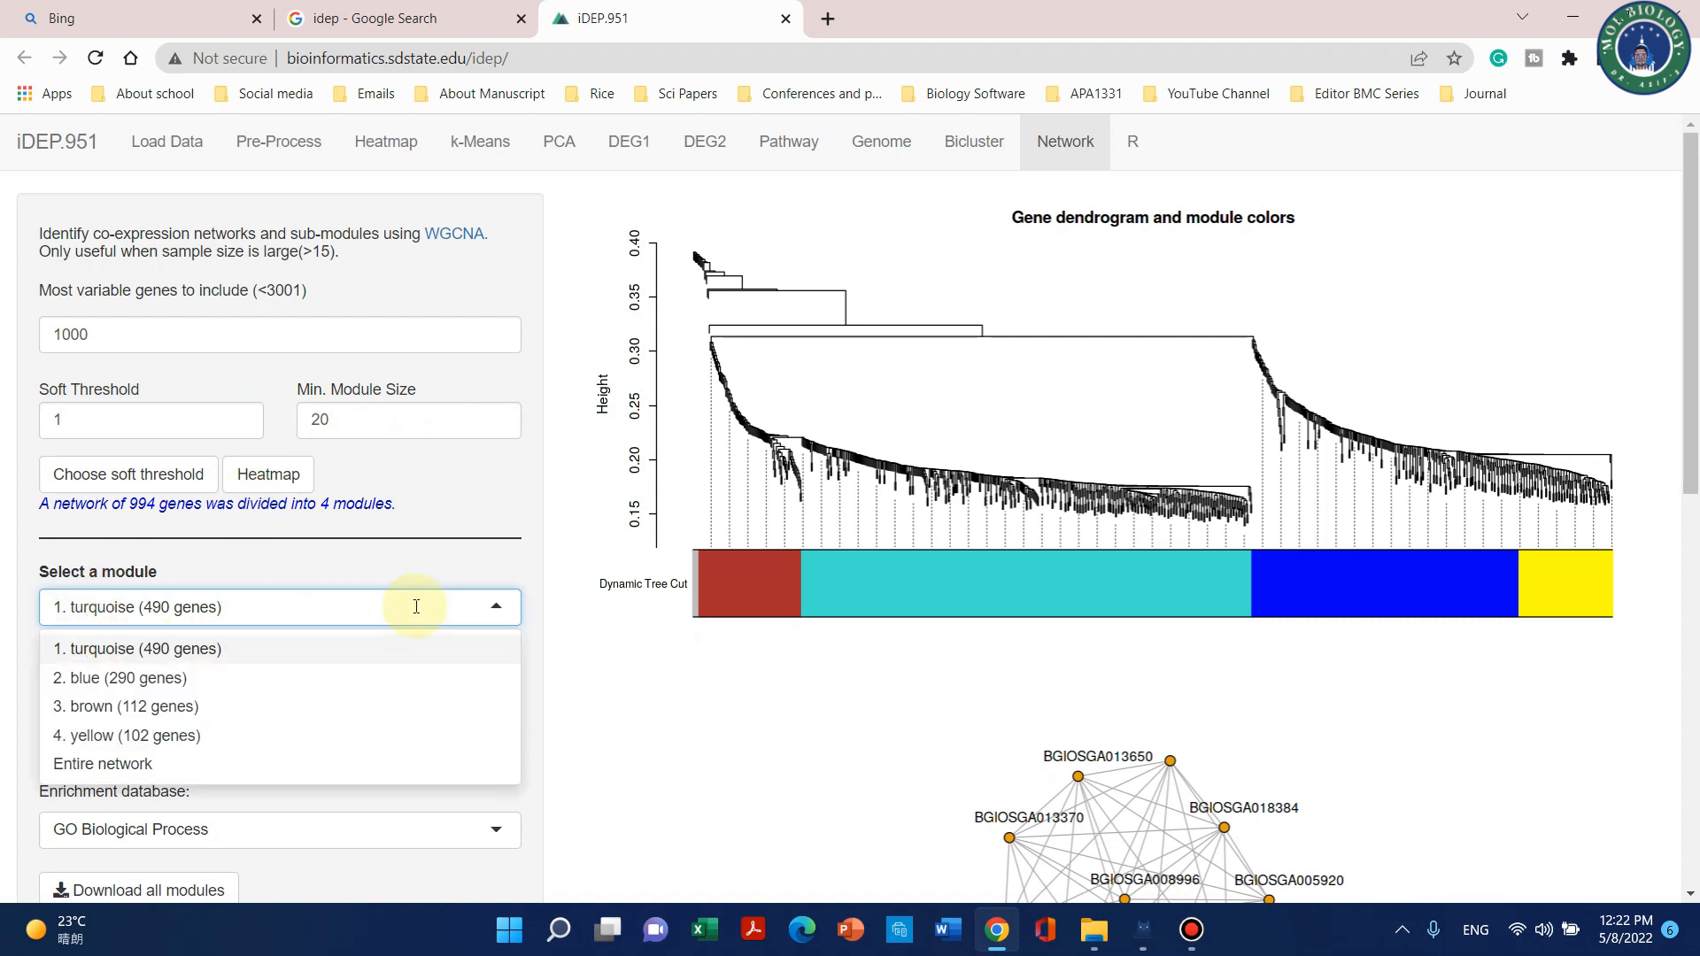
{"action": "scroll", "coordinate": [576, 662], "scroll_direction": "down", "scroll_amount": 2}
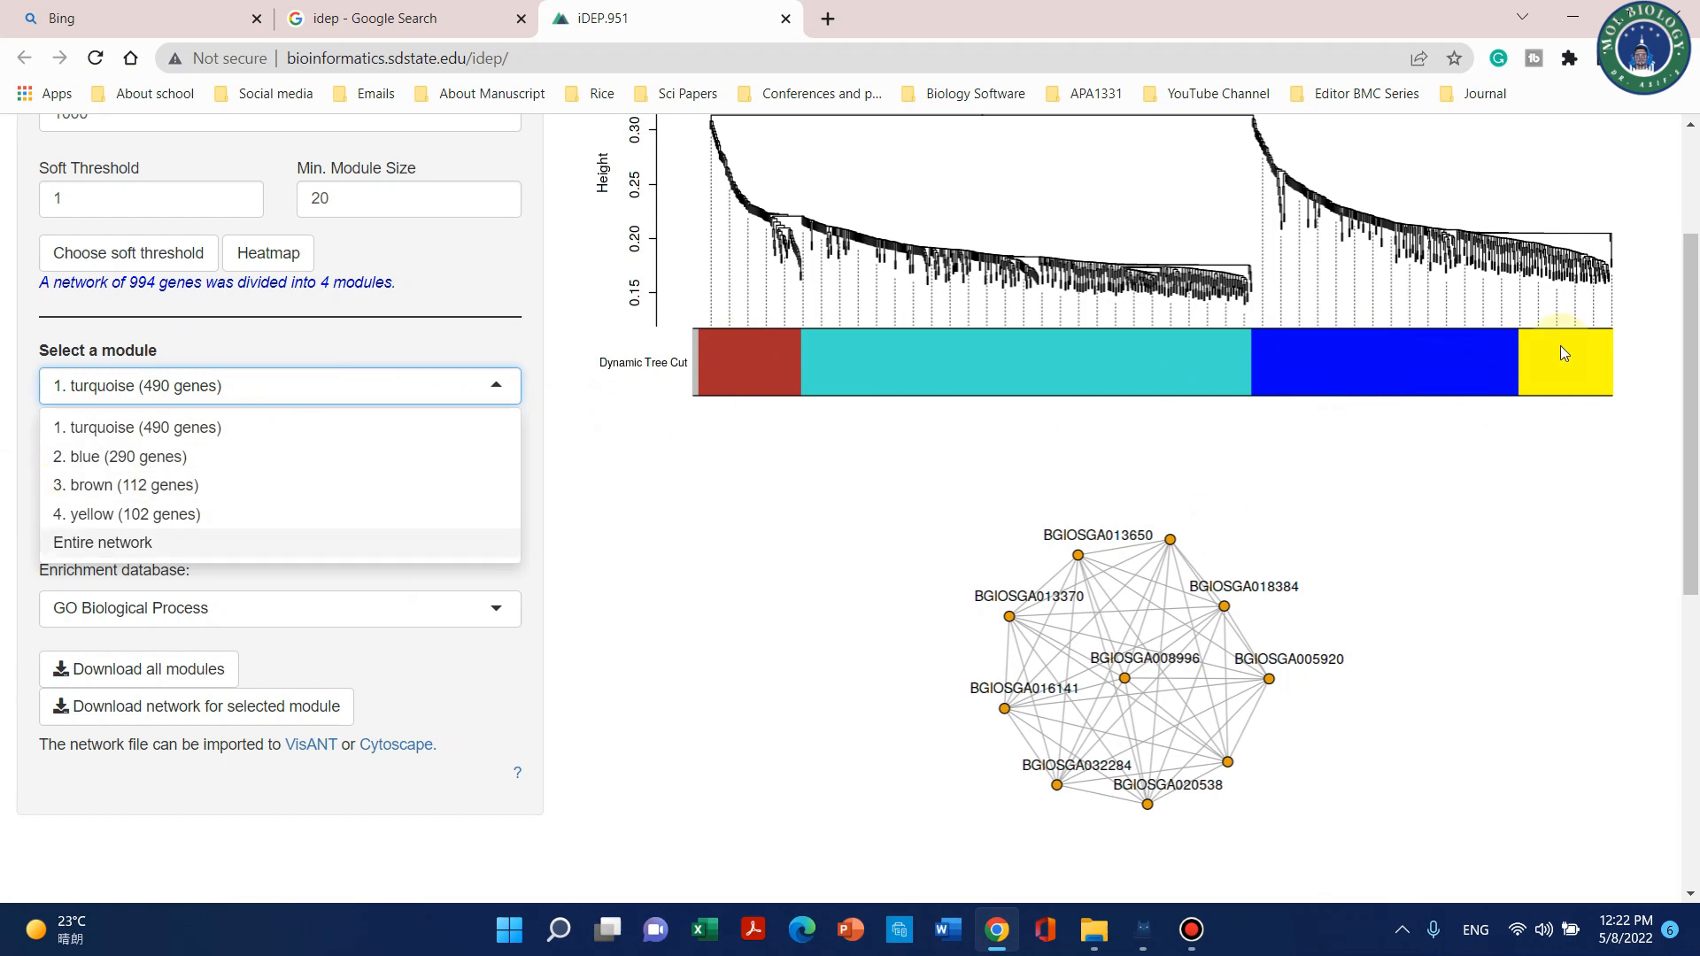
{"action": "left_click", "coordinate": [755, 655]}
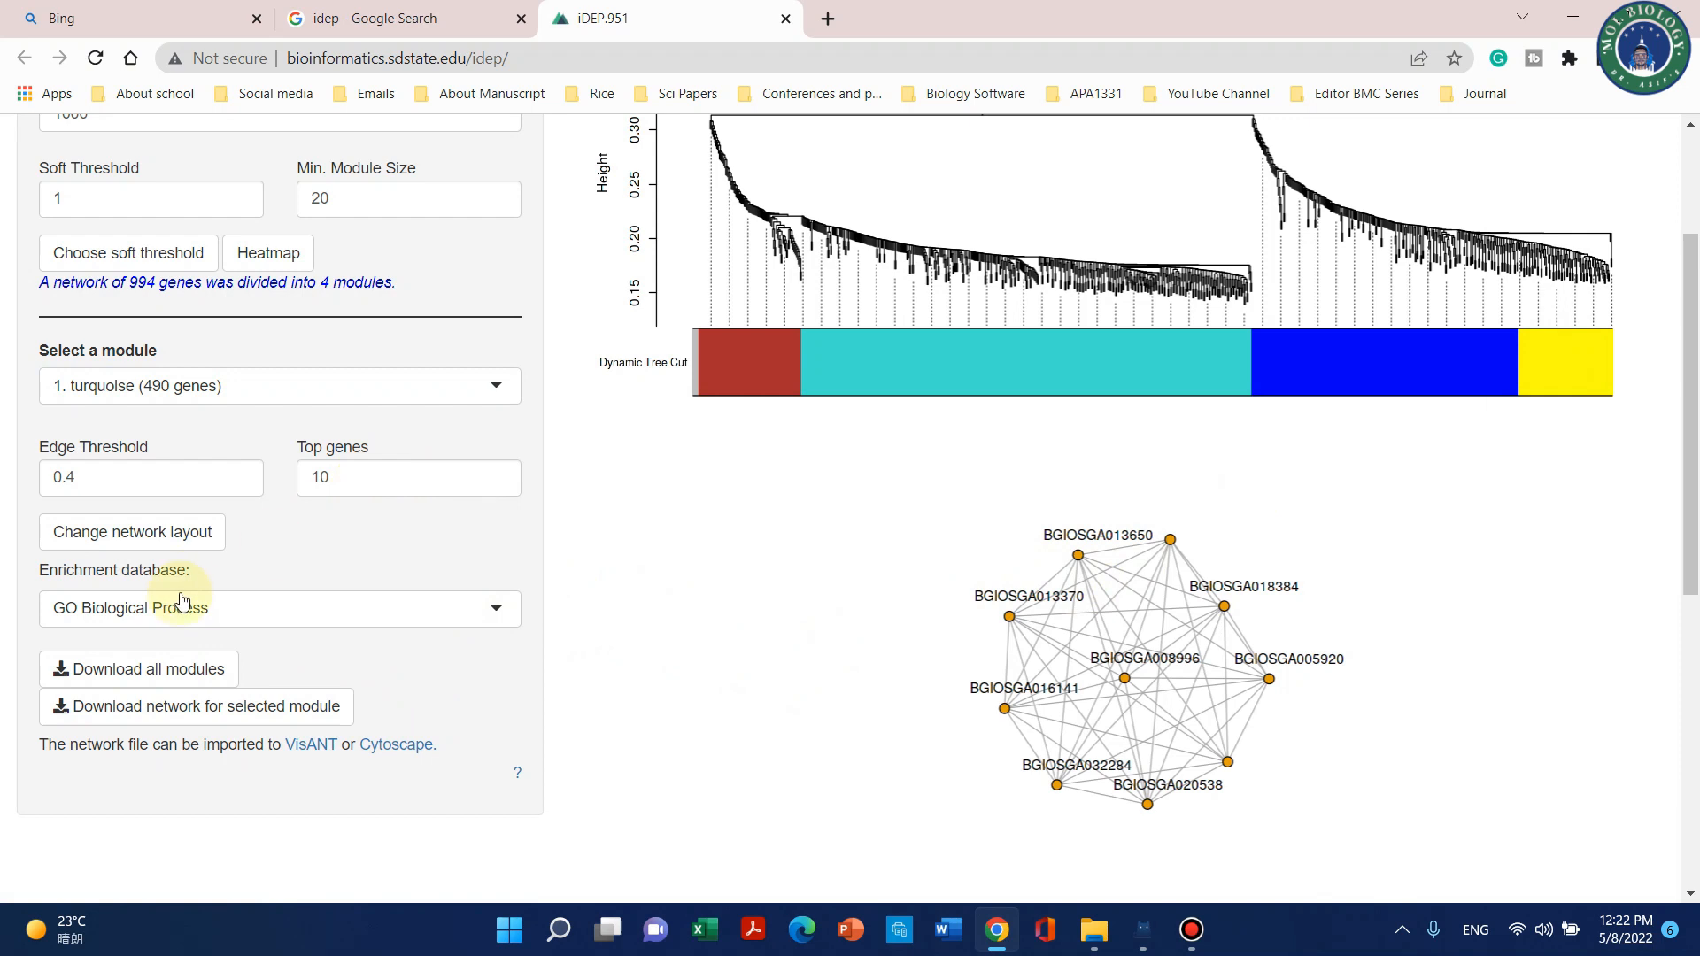
{"action": "scroll", "coordinate": [347, 571], "scroll_direction": "up", "scroll_amount": 2}
{"action": "scroll", "coordinate": [354, 598], "scroll_direction": "down", "scroll_amount": 2}
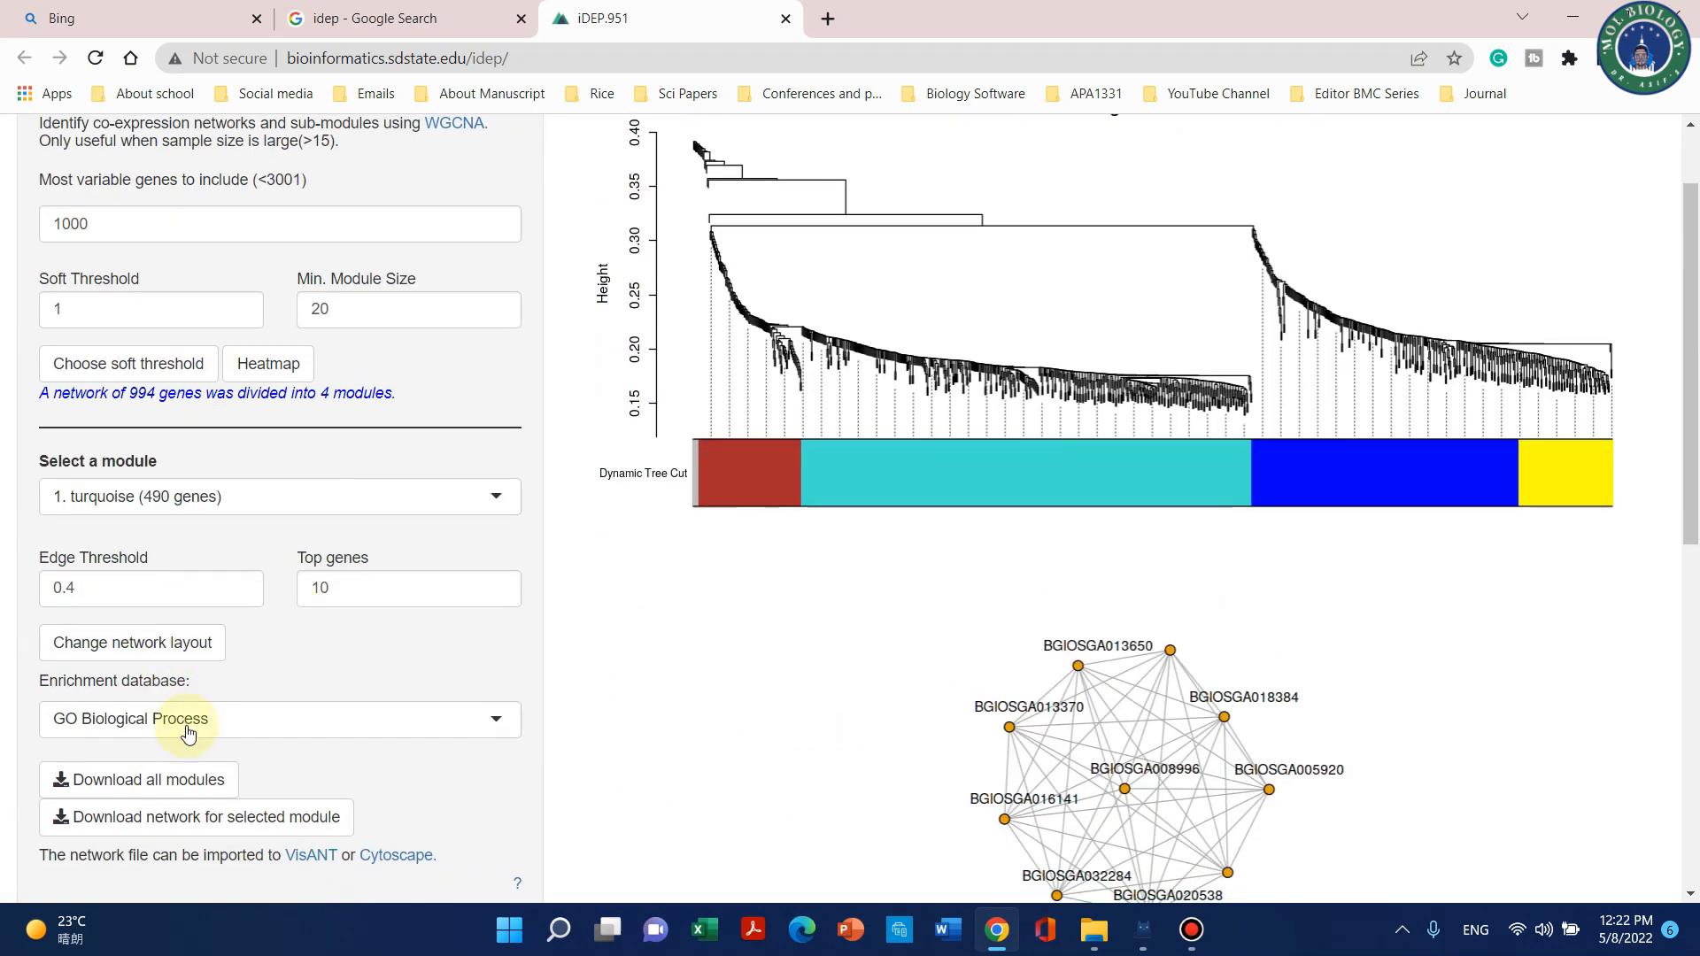
{"action": "scroll", "coordinate": [971, 653], "scroll_direction": "down", "scroll_amount": 2}
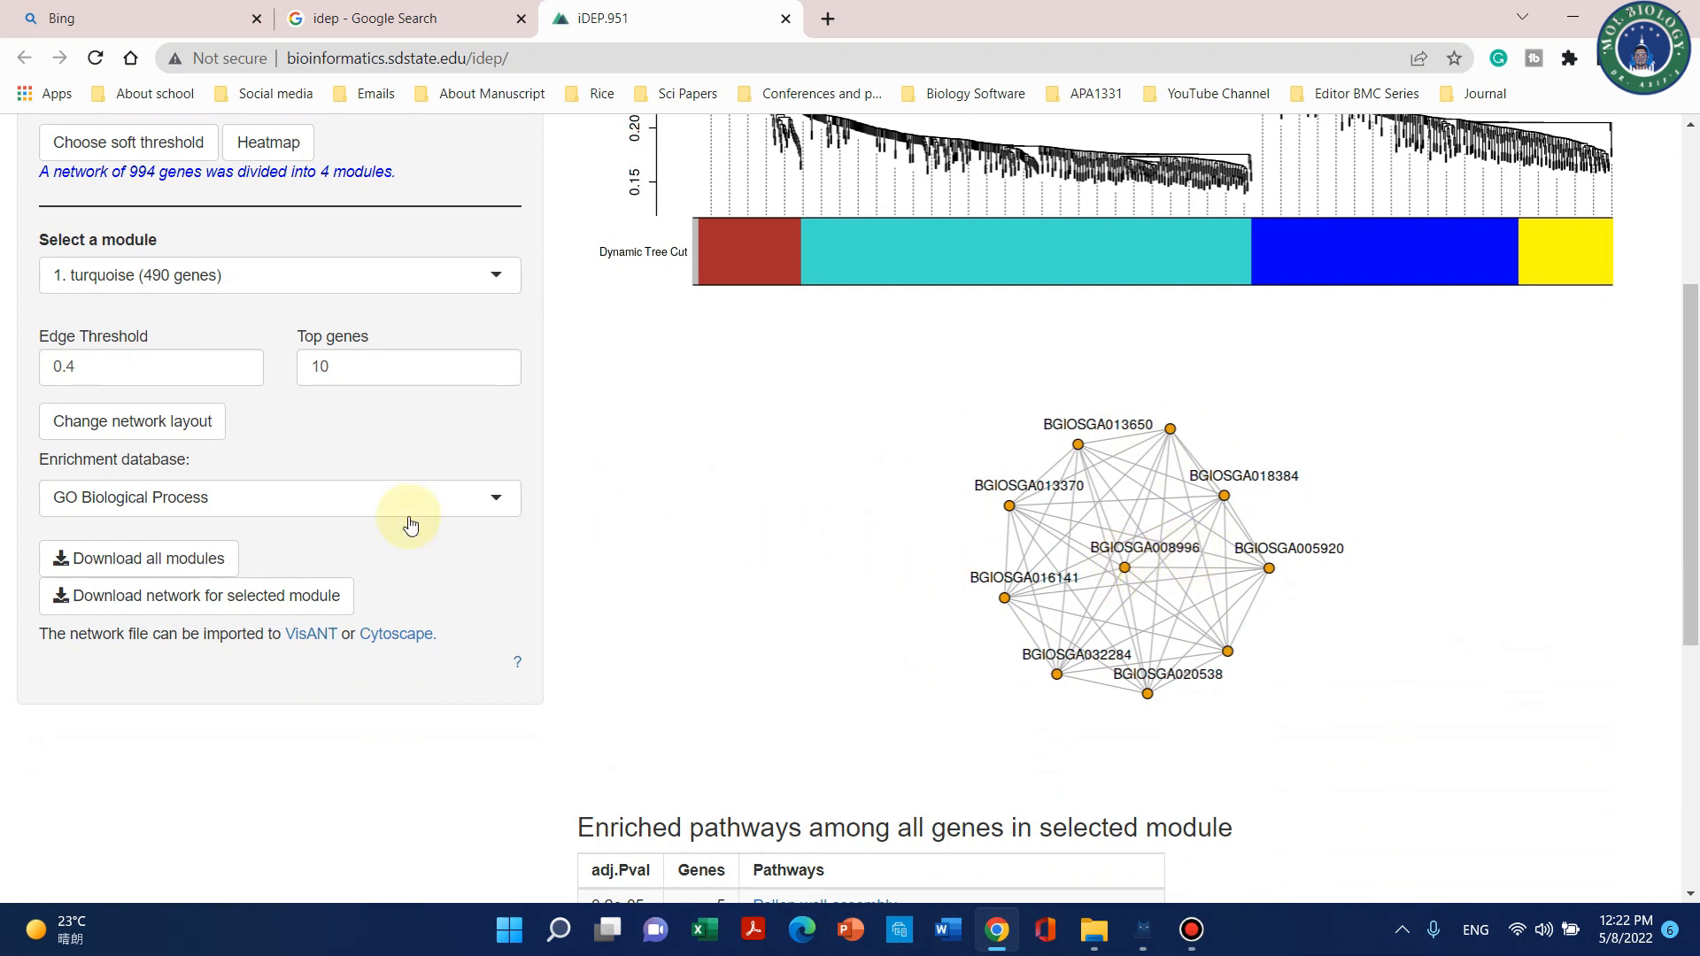
View the heatmap of the identified co-expression modules and close it.
{"action": "scroll", "coordinate": [416, 518], "scroll_direction": "up", "scroll_amount": 3}
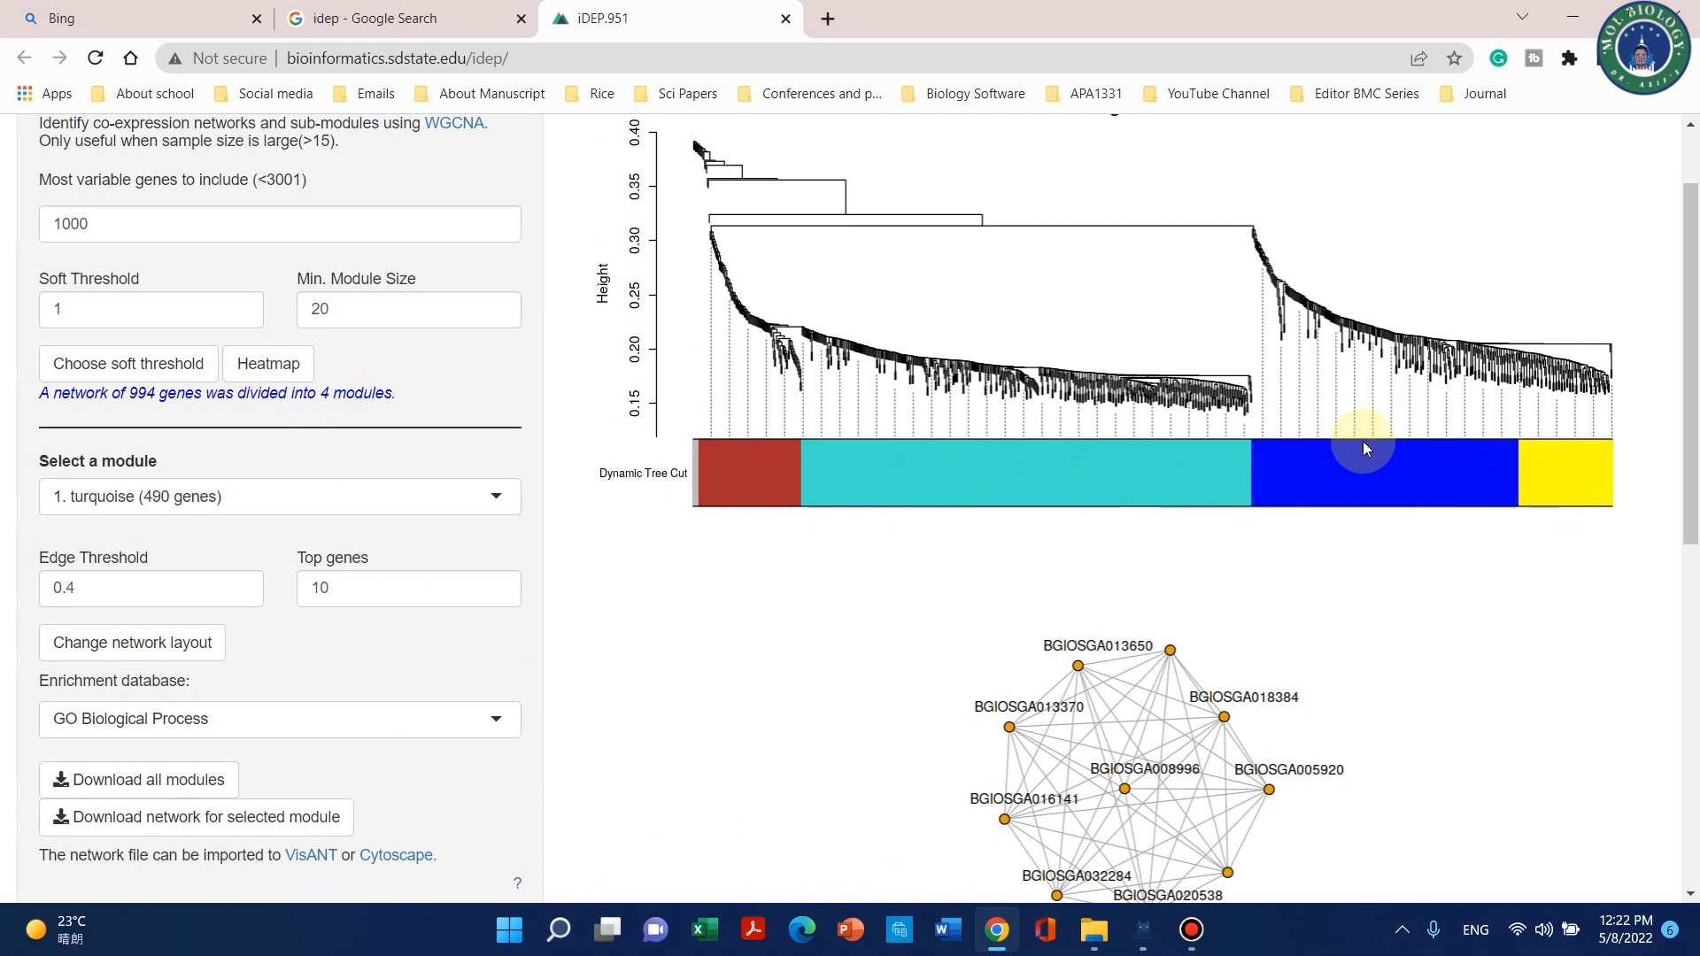
{"action": "left_click", "coordinate": [274, 368]}
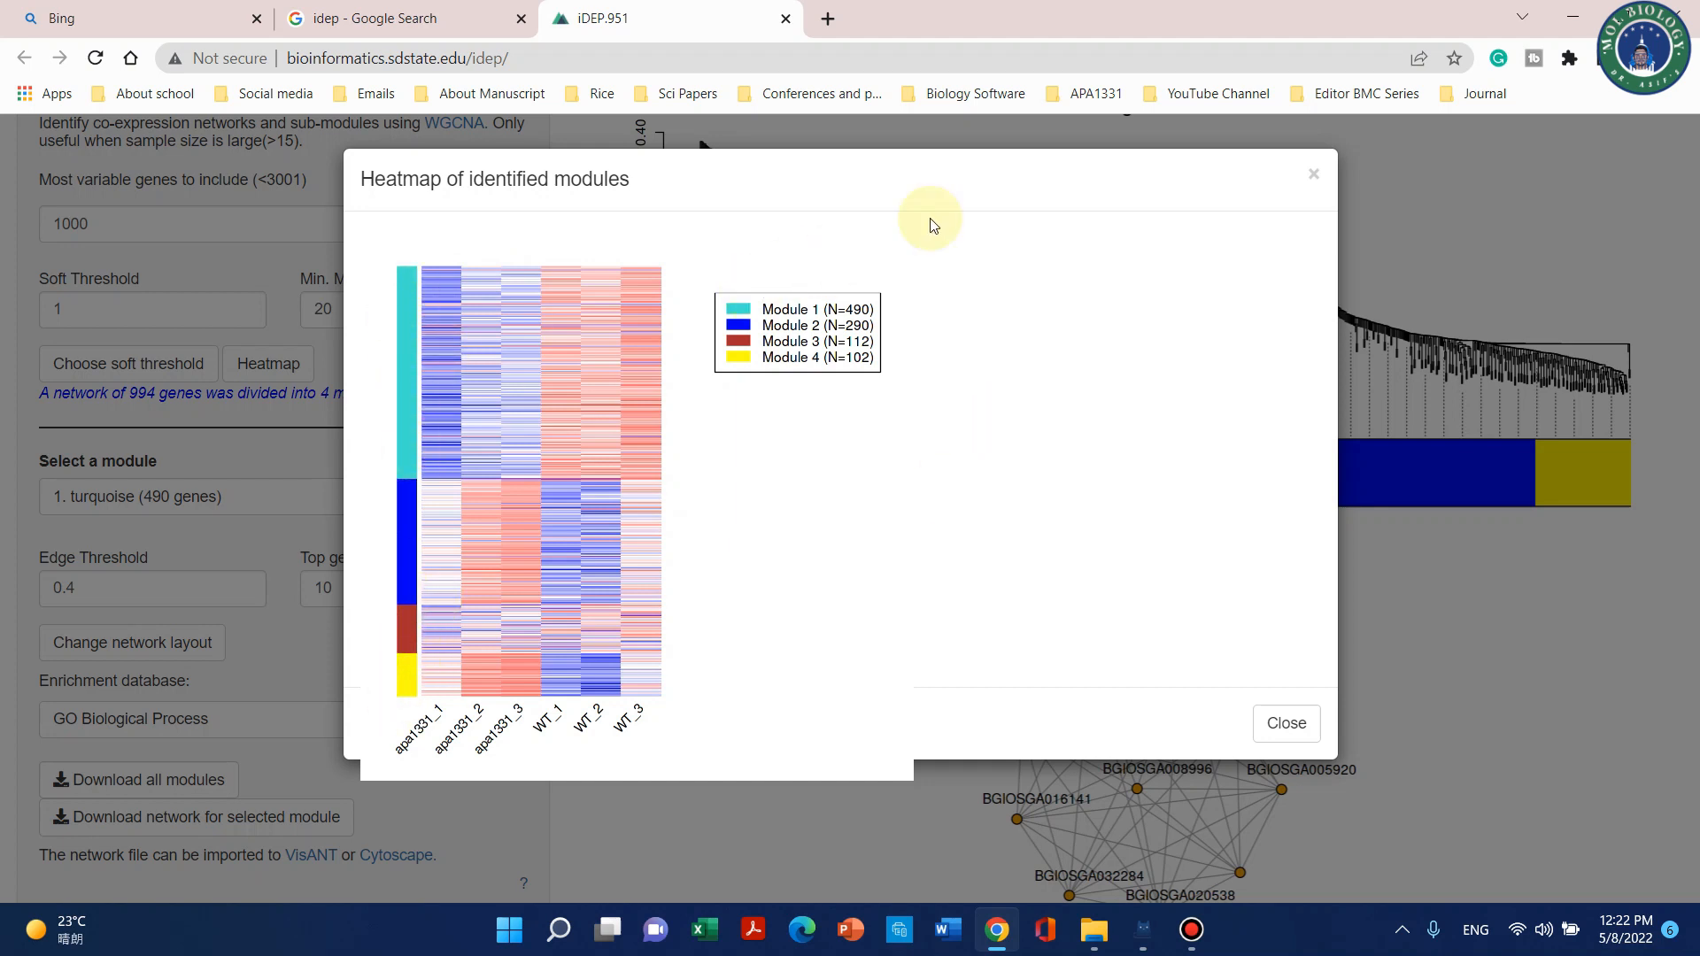
{"action": "left_click", "coordinate": [1312, 175]}
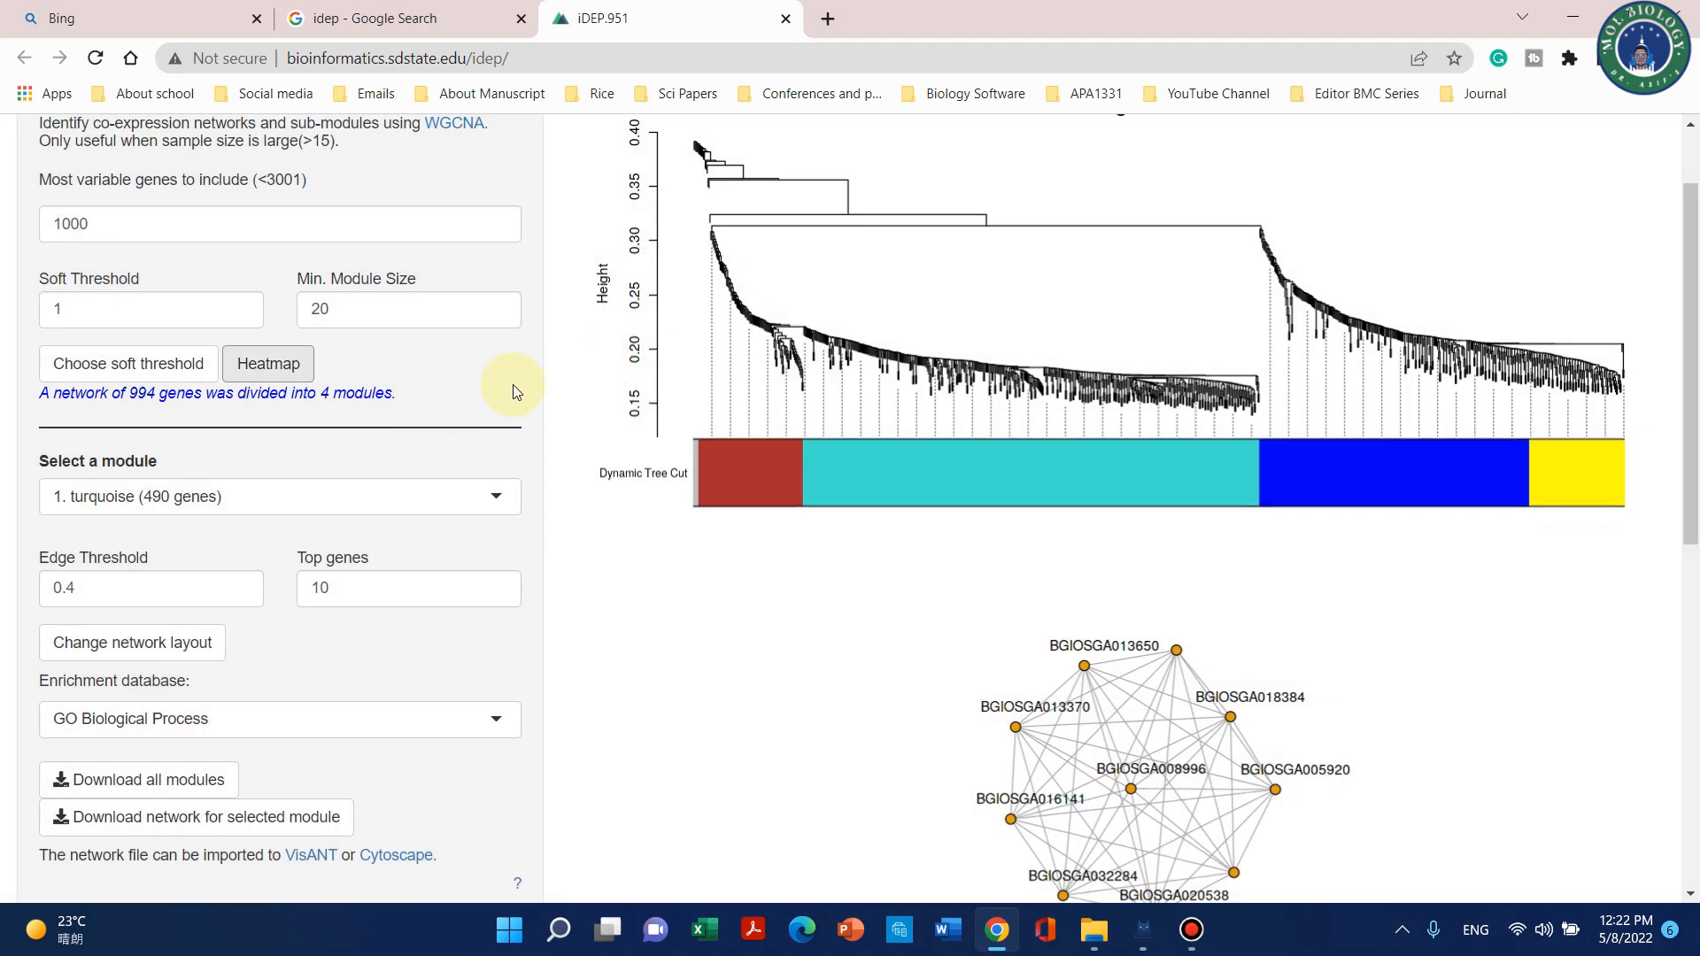
Examine the turquoise module's network plot and its enriched GO Biological Process pathways.
{"action": "scroll", "coordinate": [142, 694], "scroll_direction": "down", "scroll_amount": 4}
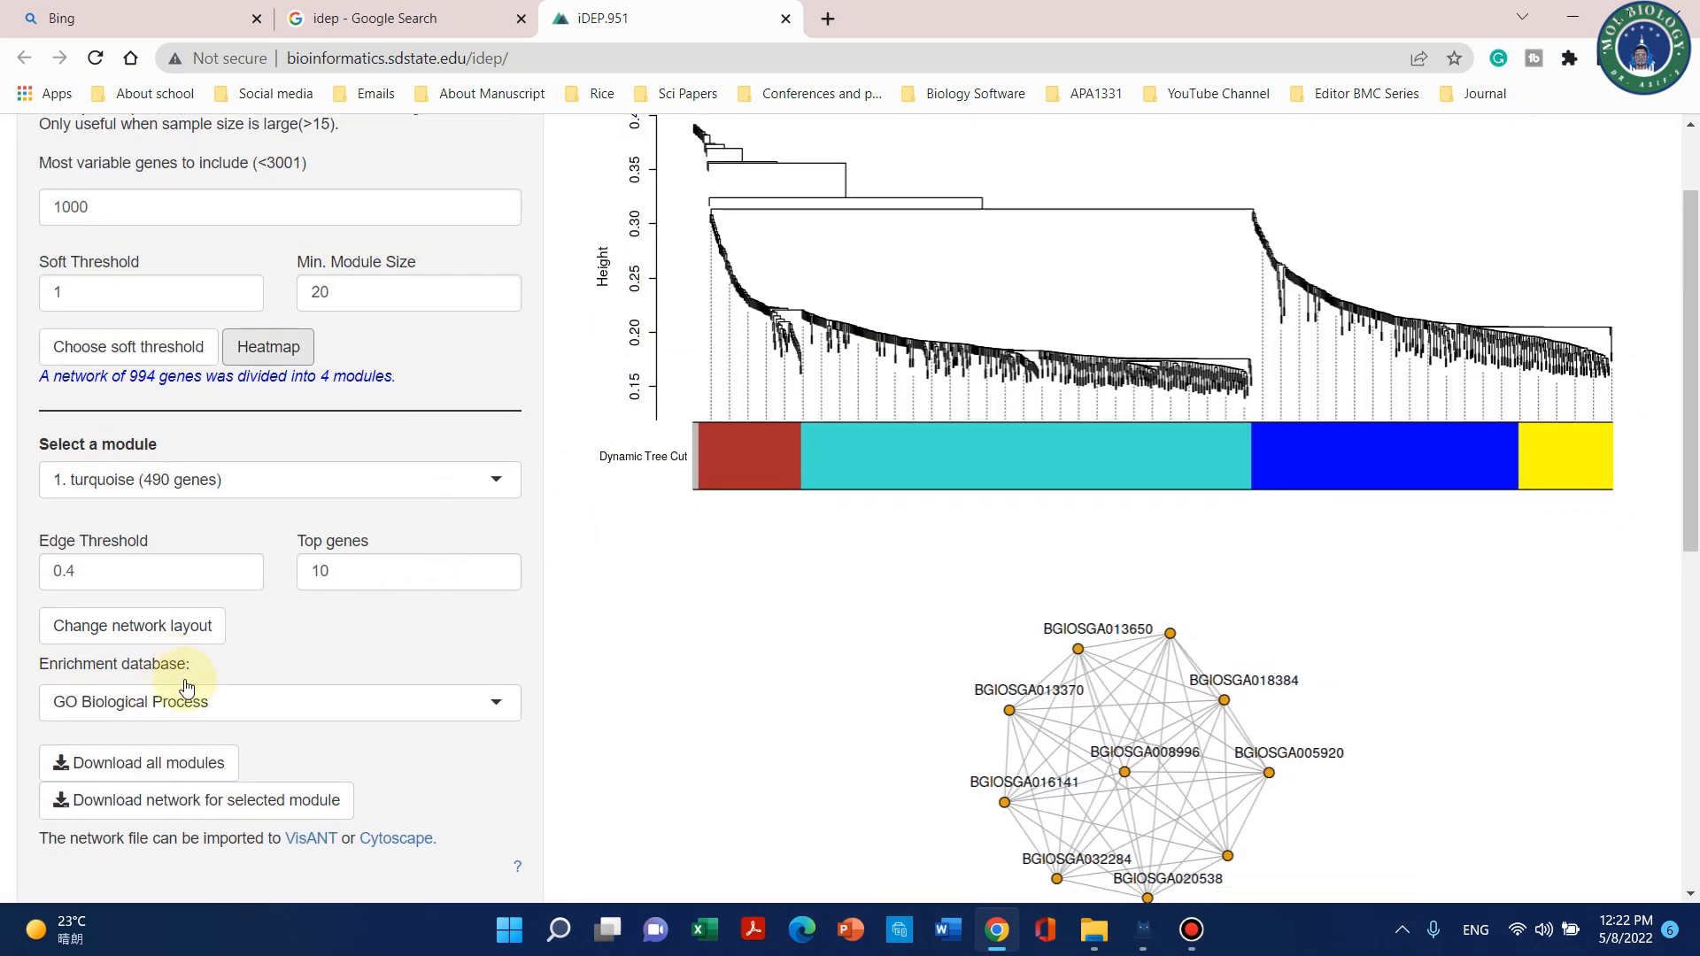
{"action": "scroll", "coordinate": [695, 481], "scroll_direction": "up", "scroll_amount": 4}
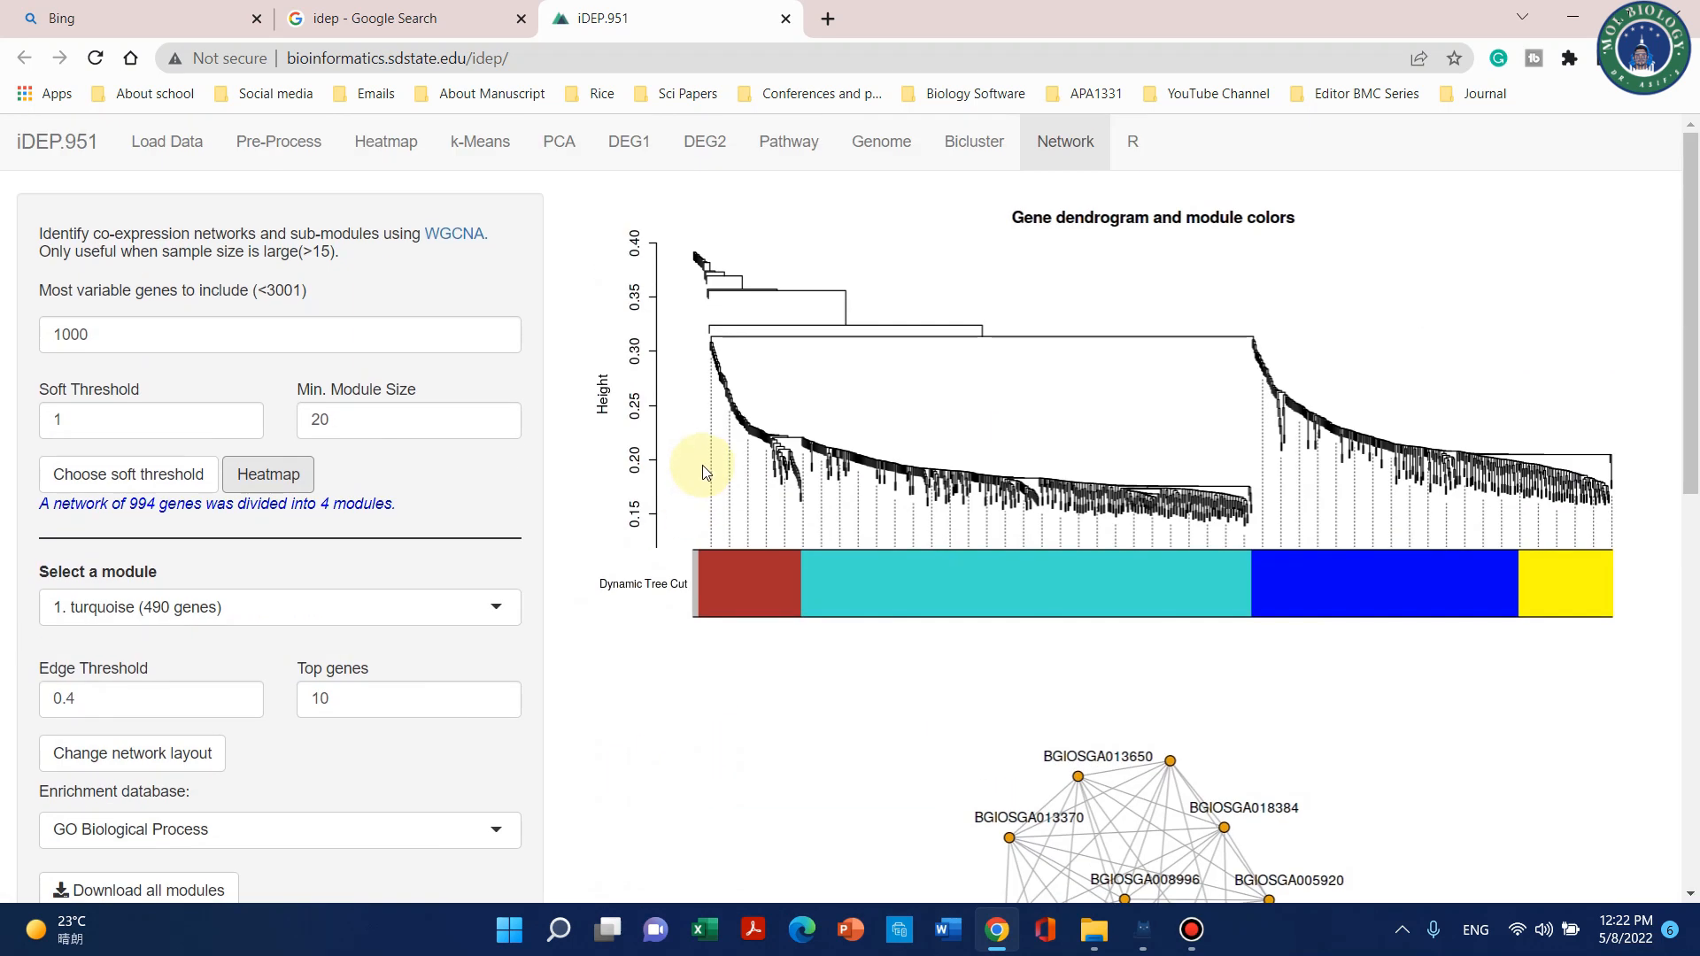
{"action": "scroll", "coordinate": [478, 570], "scroll_direction": "down", "scroll_amount": 4}
{"action": "scroll", "coordinate": [544, 569], "scroll_direction": "down", "scroll_amount": 5}
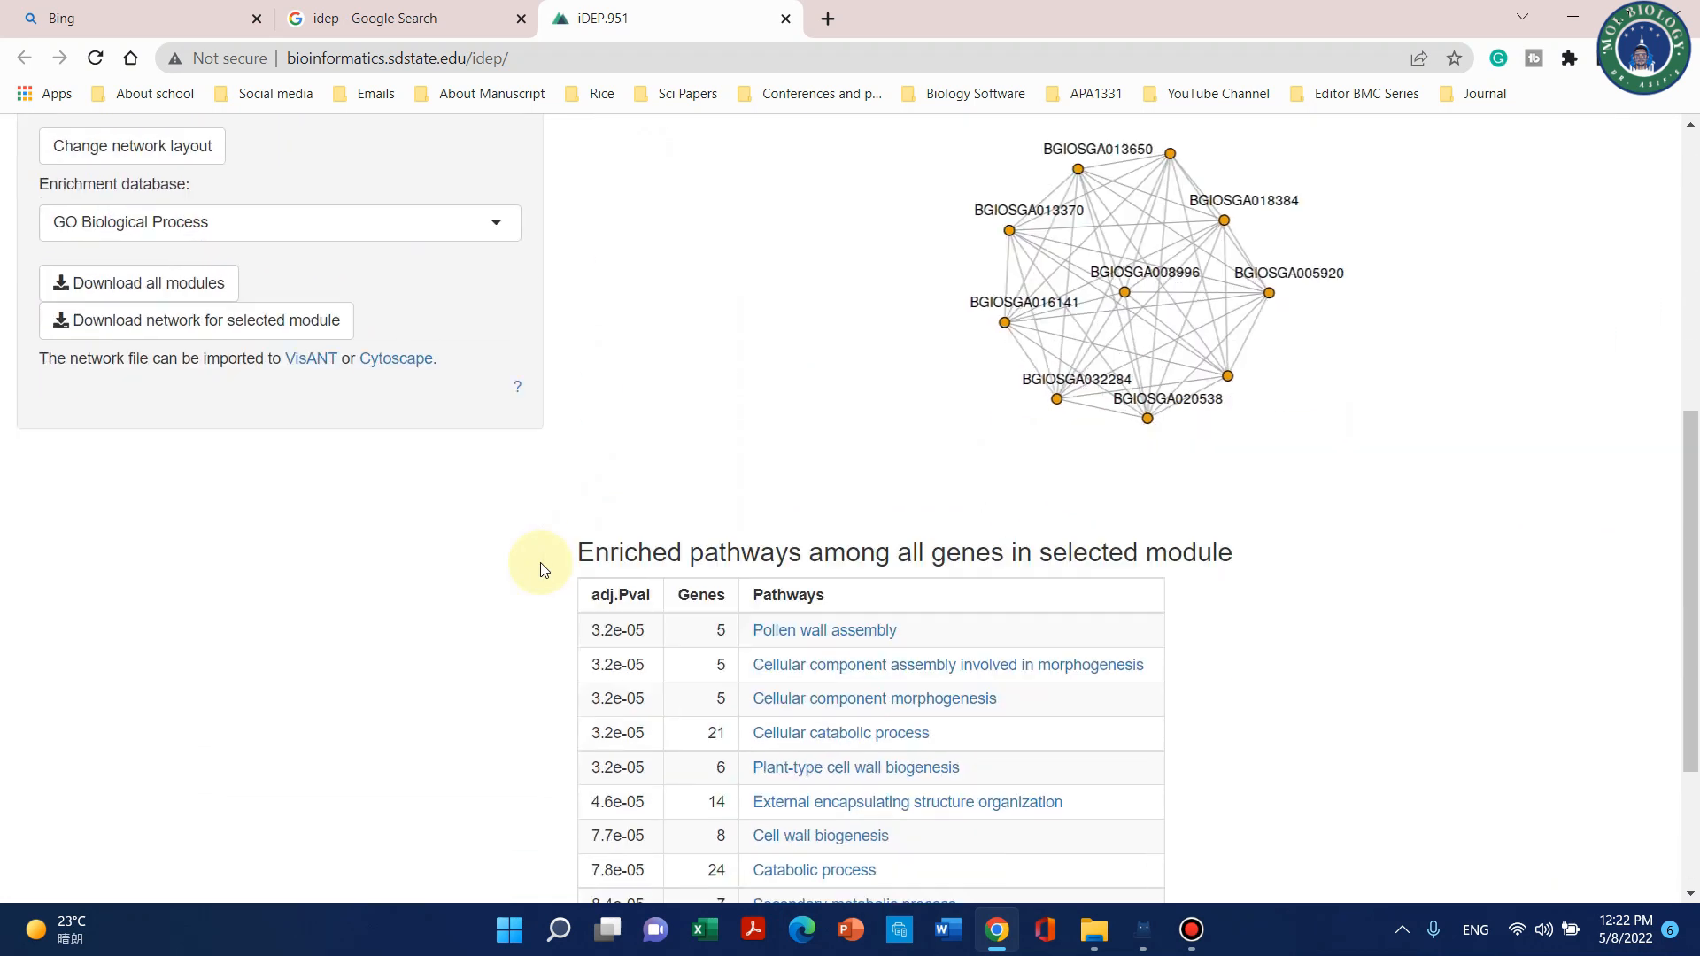
{"action": "scroll", "coordinate": [544, 569], "scroll_direction": "up", "scroll_amount": 10}
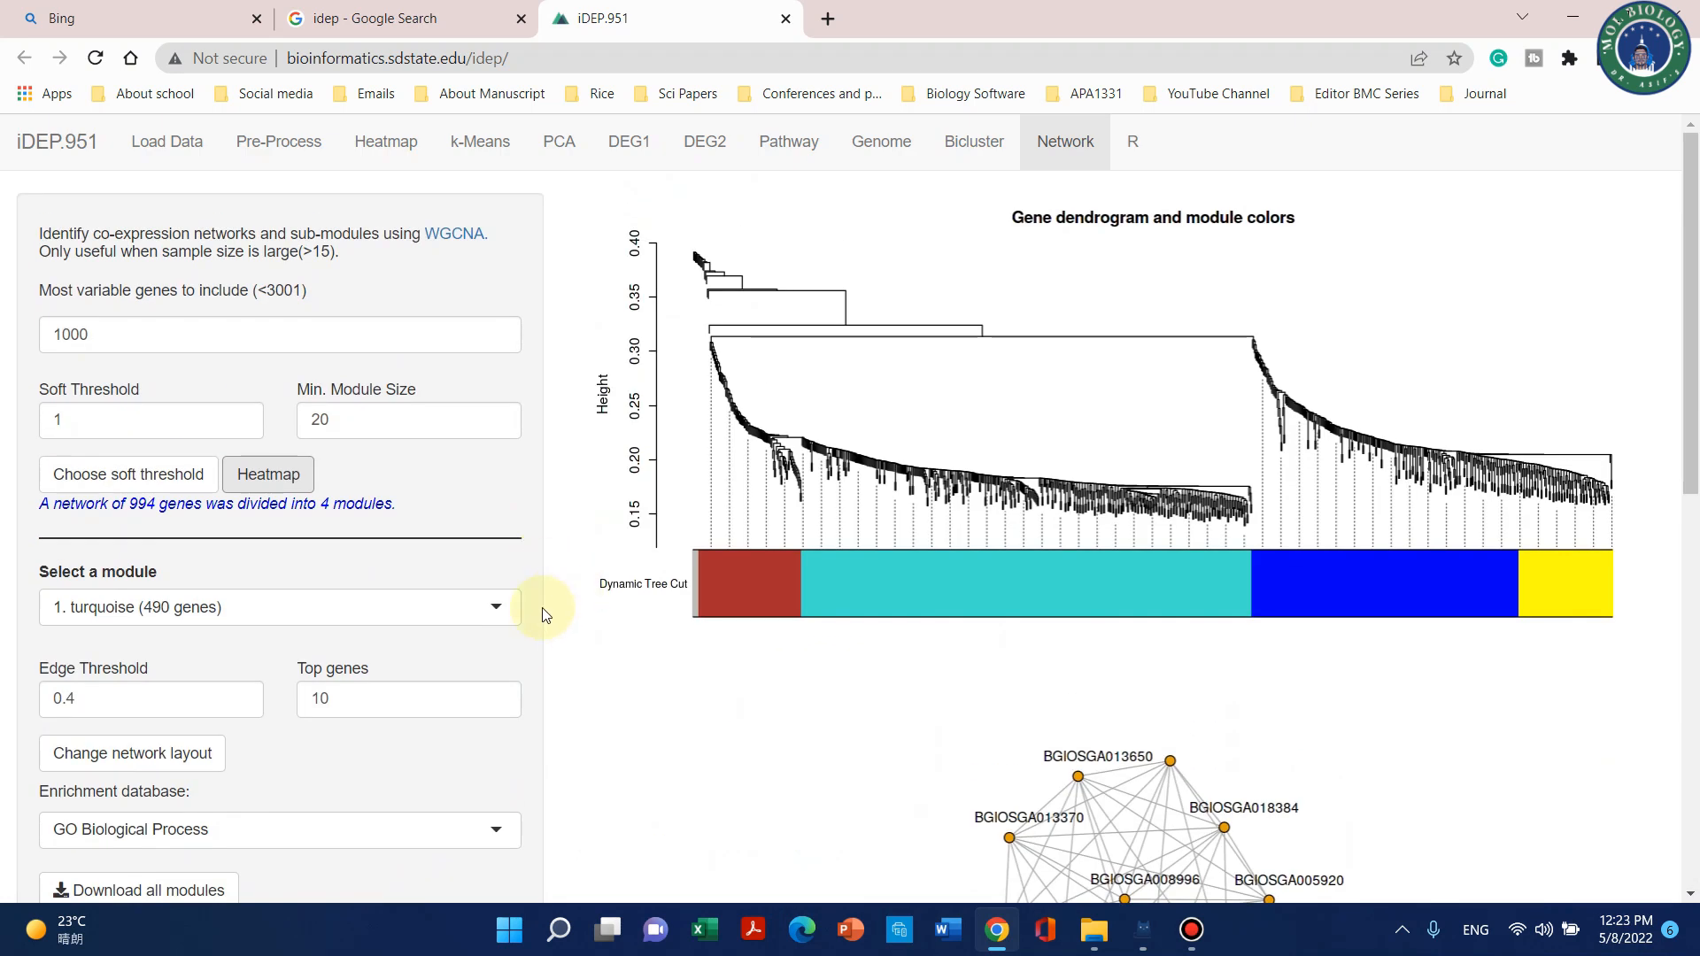